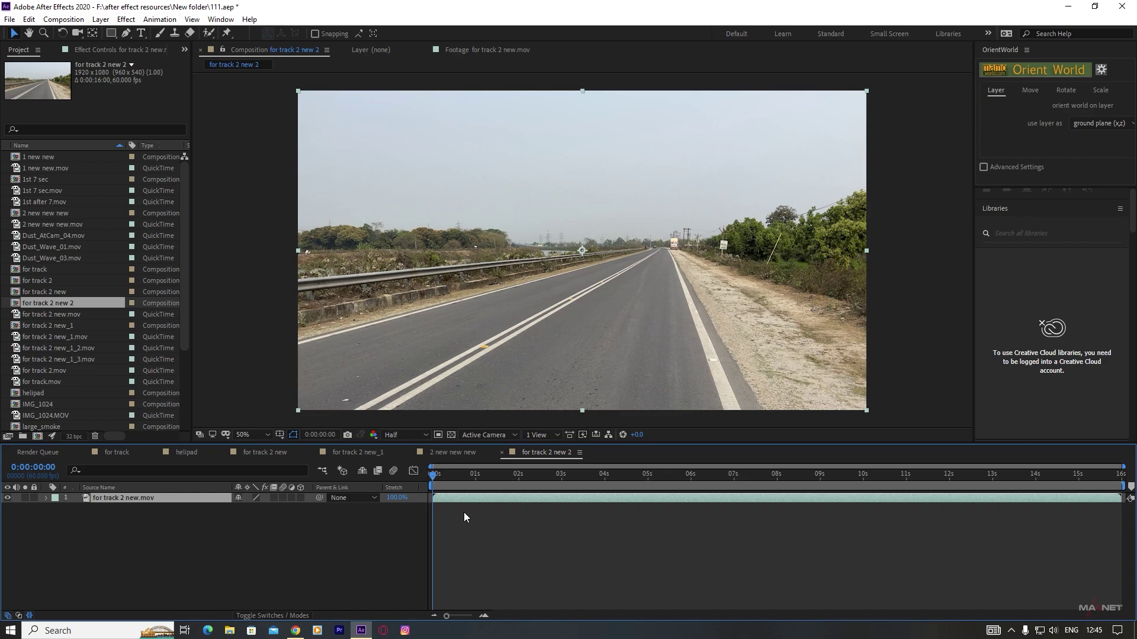
- Show the Tracker panel and run Track Camera on the for track 2 new.mov layer
mouse_move(464, 474)
left_mouse_down()
mouse_move(816, 478)
mouse_move(466, 478)
left_mouse_up()
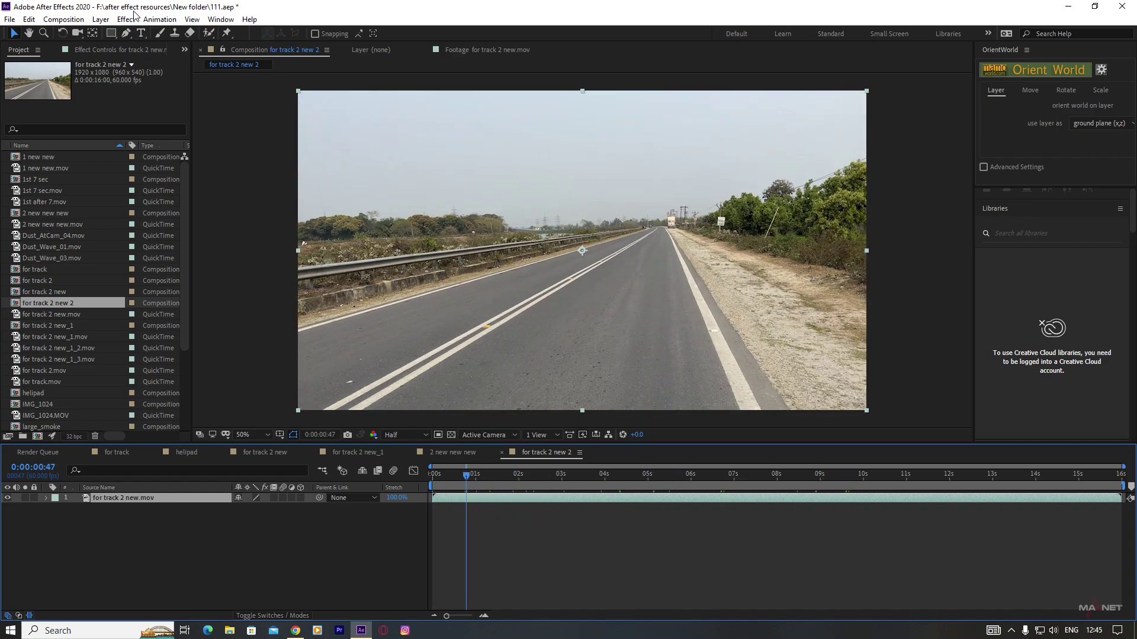
left_click(210, 21)
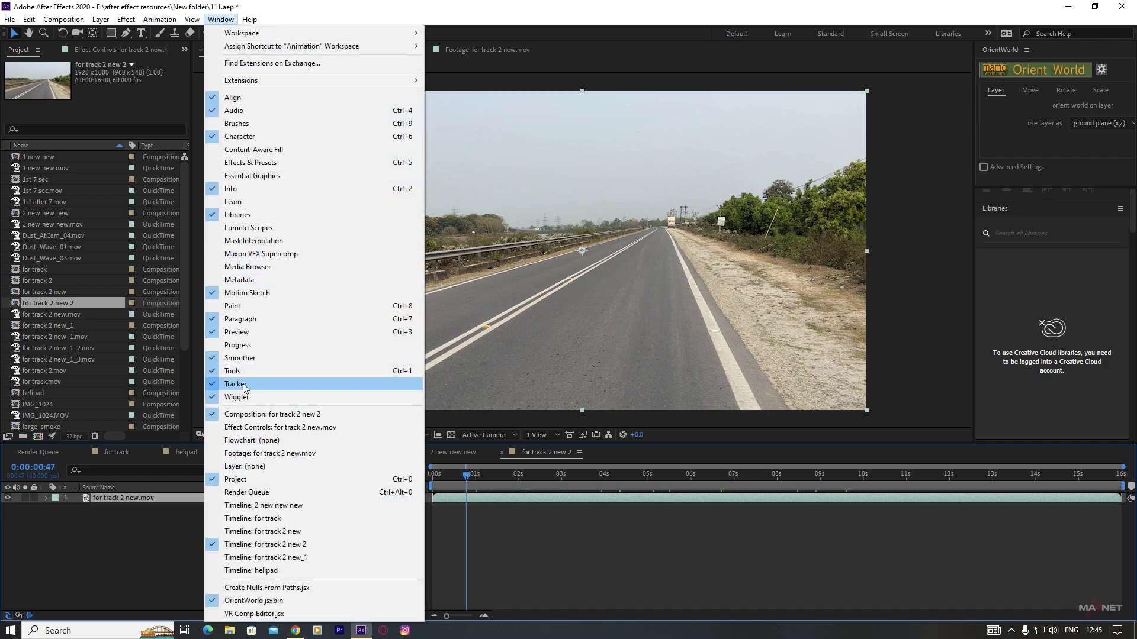
left_click(212, 384)
left_click(109, 498)
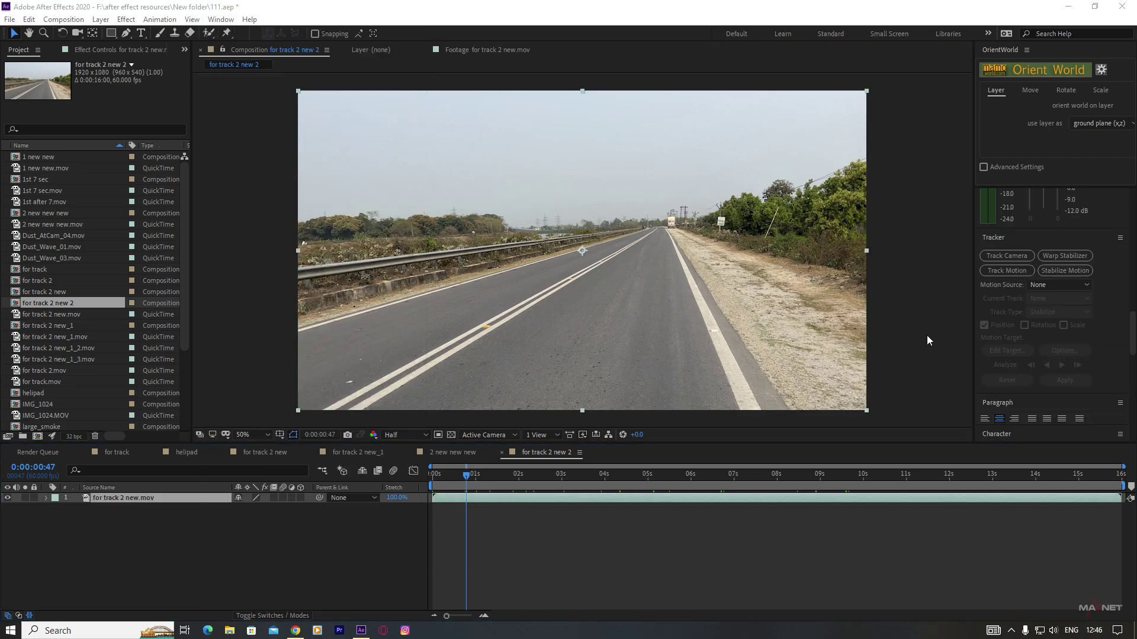
left_click(1009, 255)
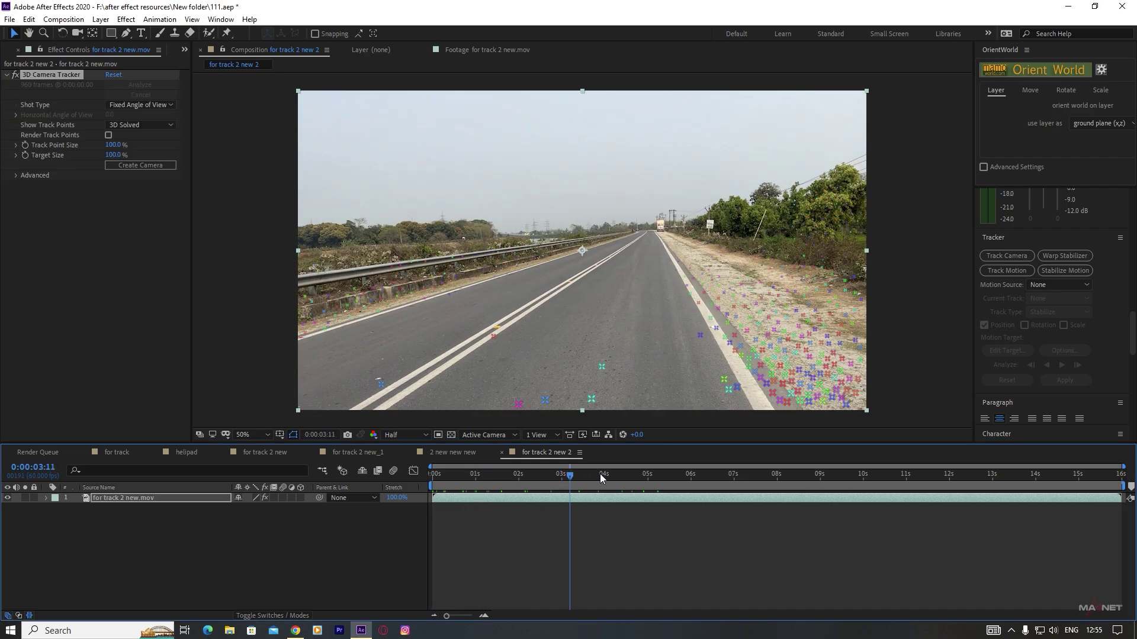
- Create a solid and camera from five track points spread across the road around 0:00:09:41, and check the solid along the timeline
left_click_drag(600, 474, 852, 485)
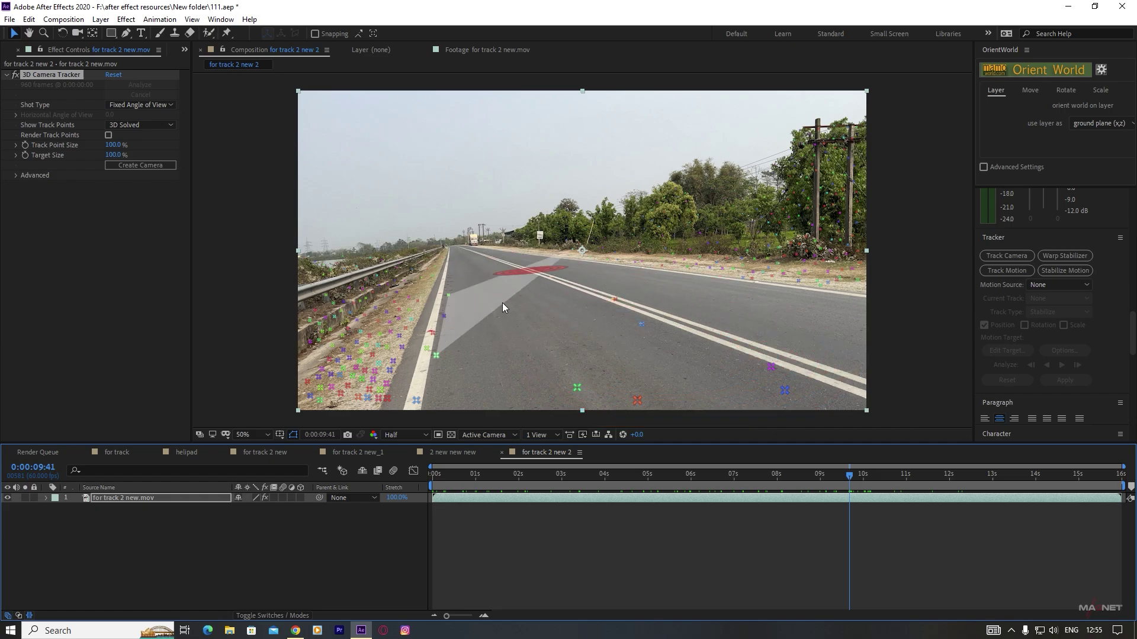
left_click(449, 296)
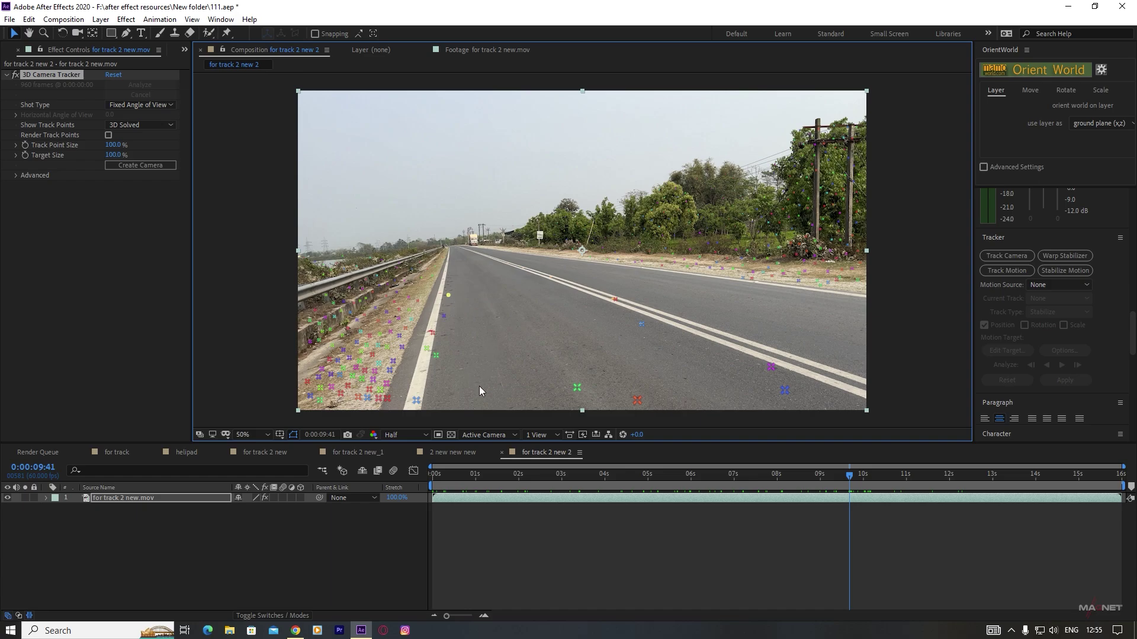
left_click(417, 400, "shift")
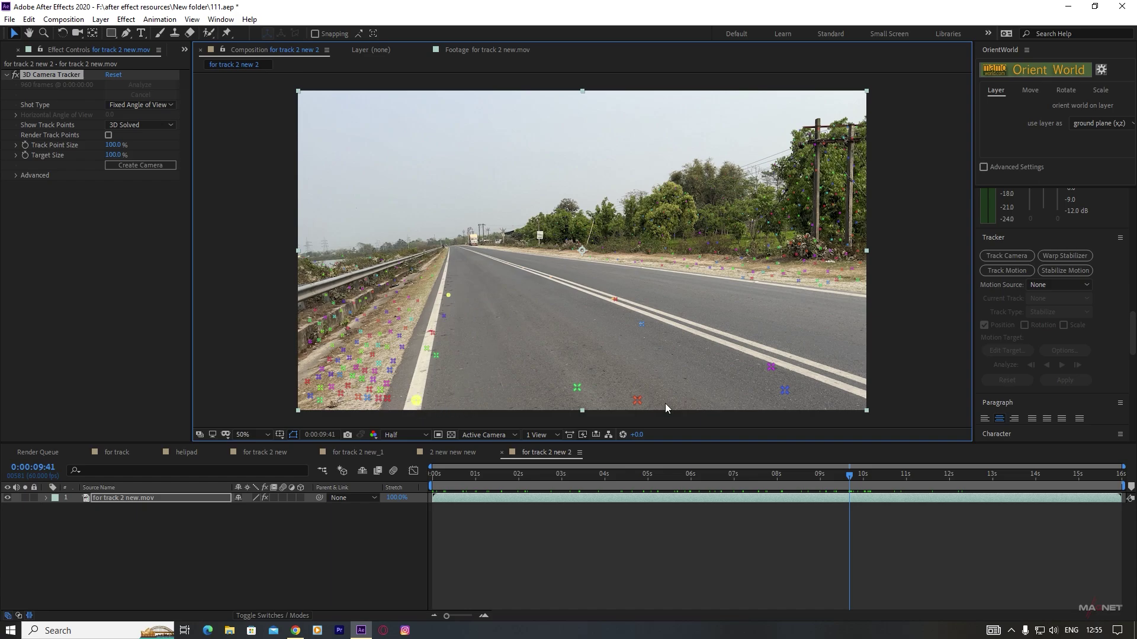
left_click(772, 367, "shift")
left_click(616, 300, "shift")
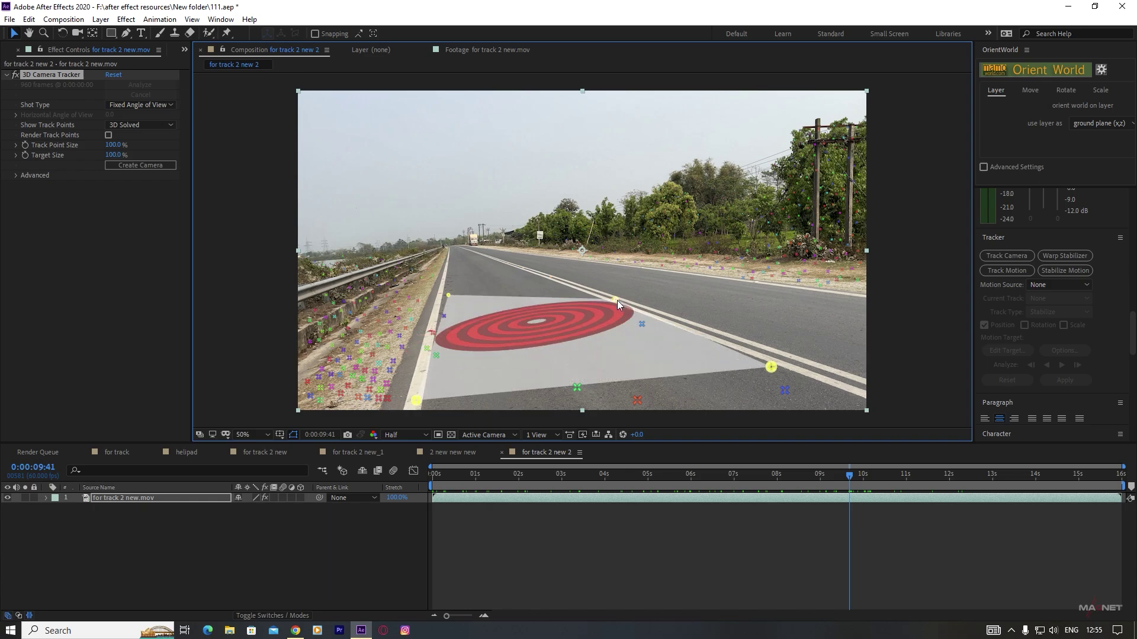
left_click(742, 279, "shift")
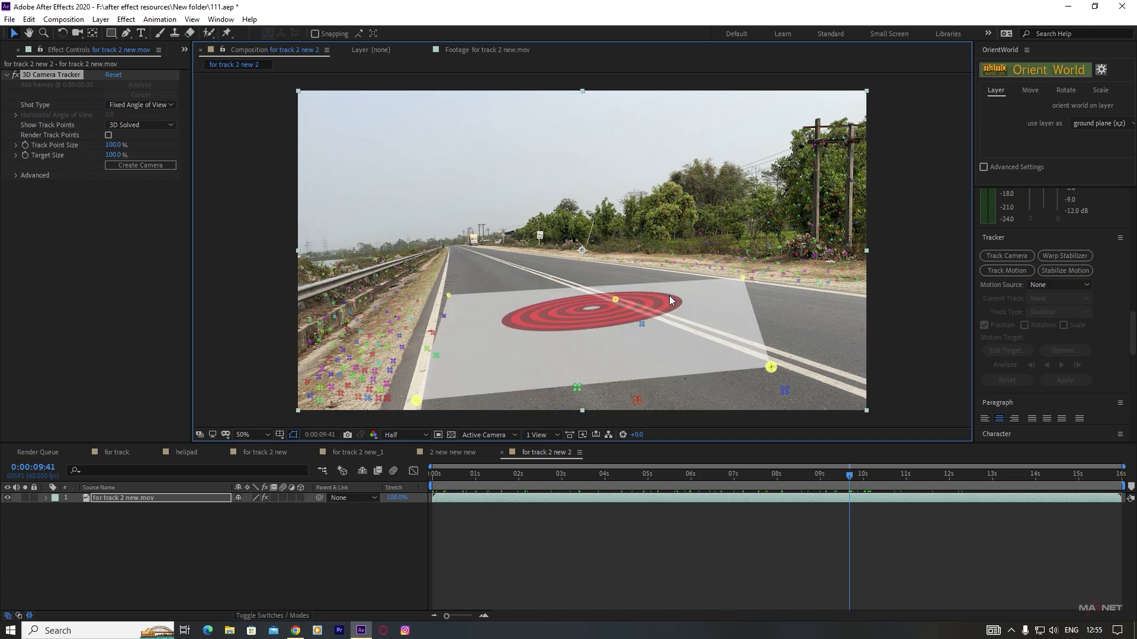
right_click(578, 310)
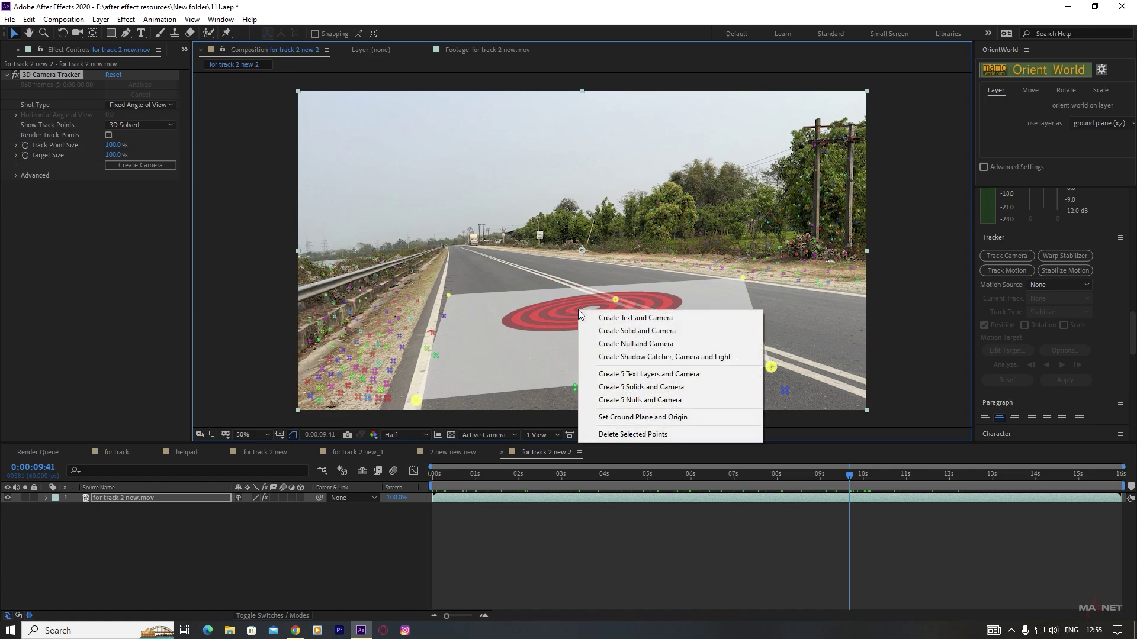
left_click(637, 331)
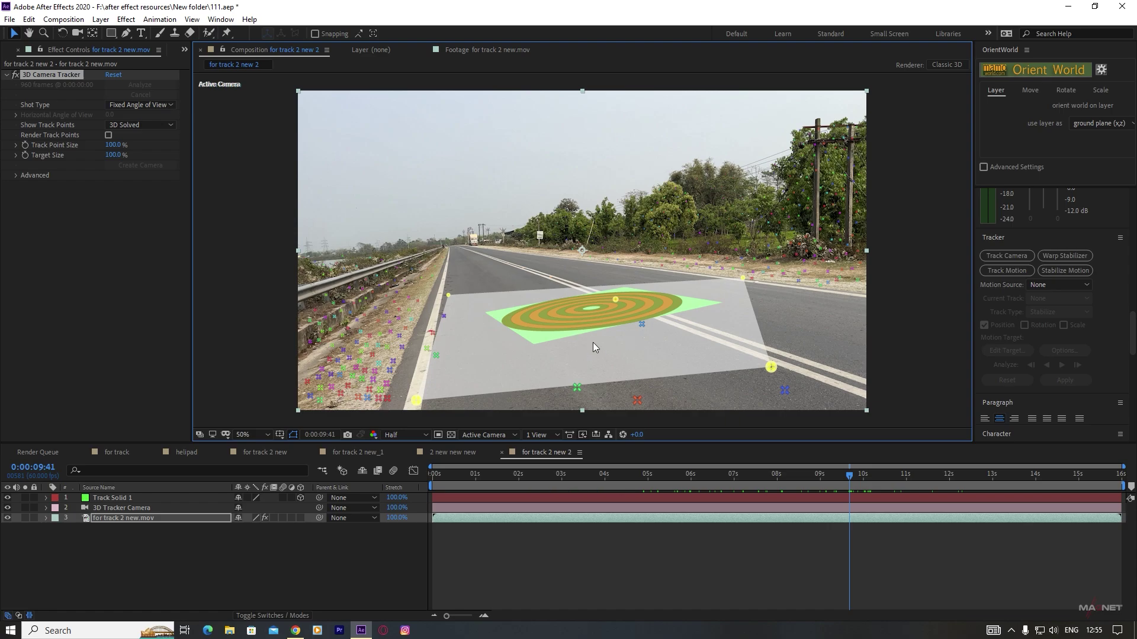
left_click_drag(599, 488, 511, 488)
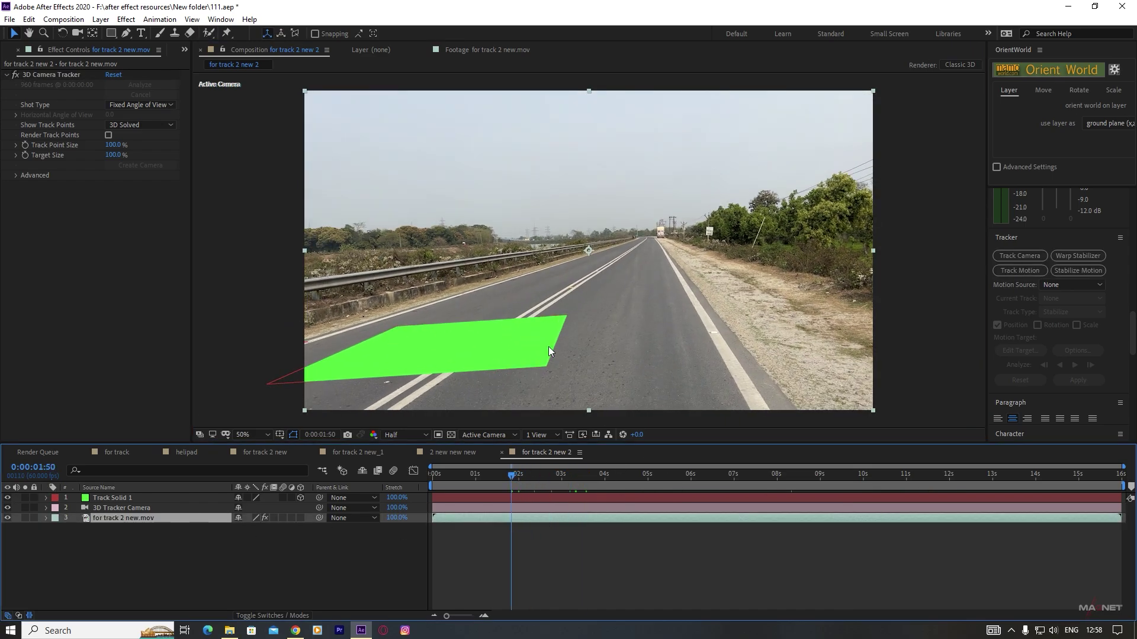
left_click(533, 476)
left_click_drag(556, 477, 885, 477)
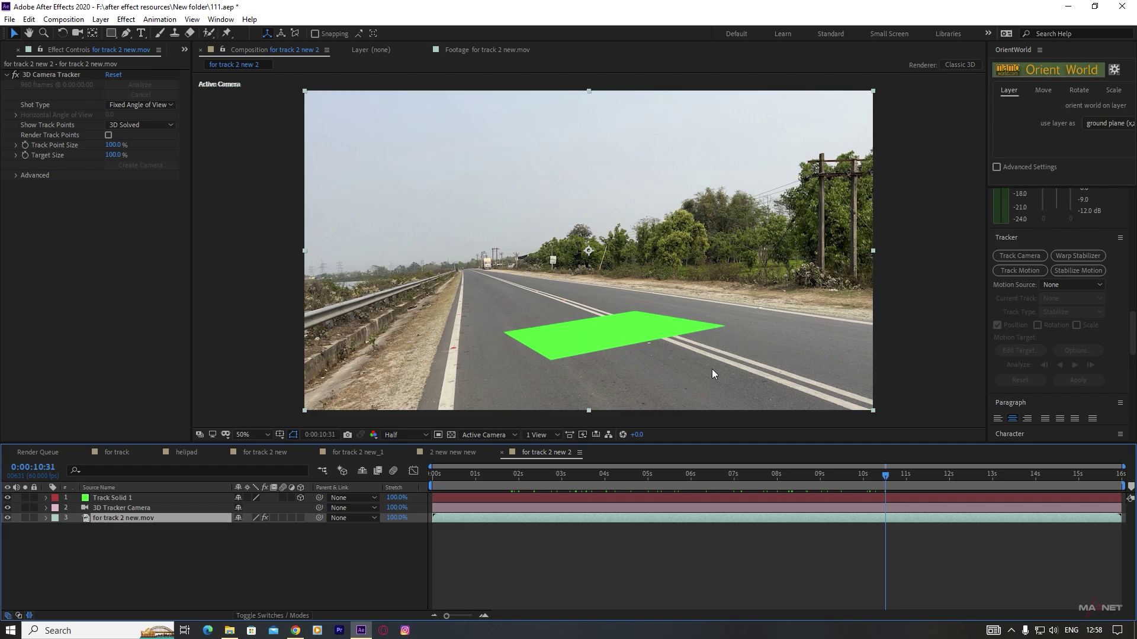
- Switch to File Explorer, look for OrientWorld.jsxbin in Support Files > Scripts > ScriptUI Panels, and return to After Effects
left_click(229, 631)
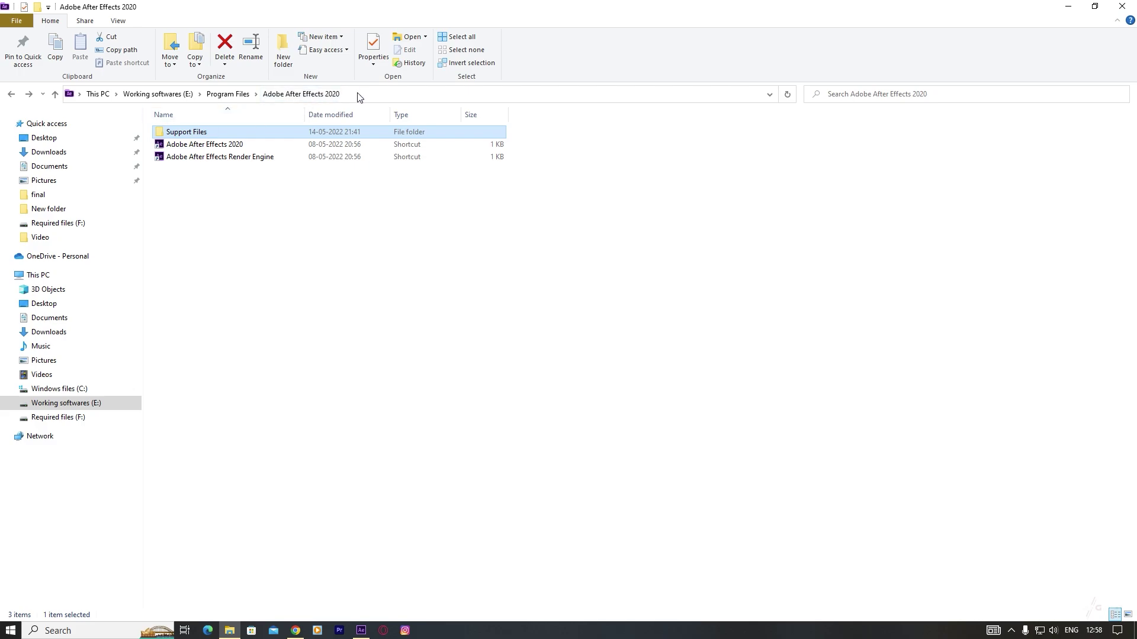
double_click(208, 136)
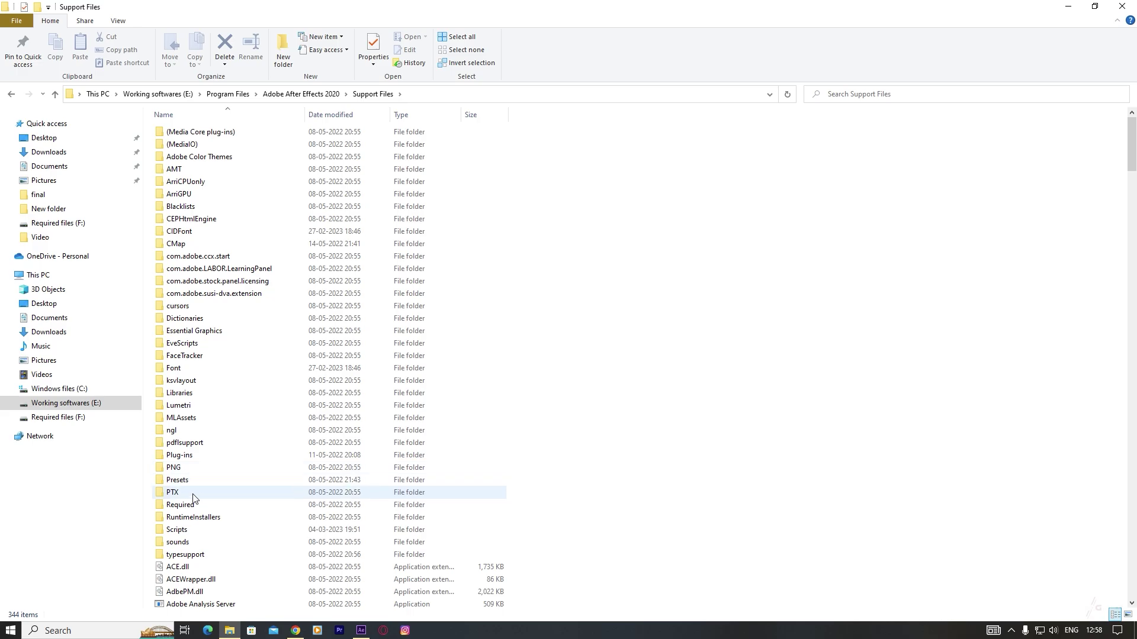
double_click(194, 533)
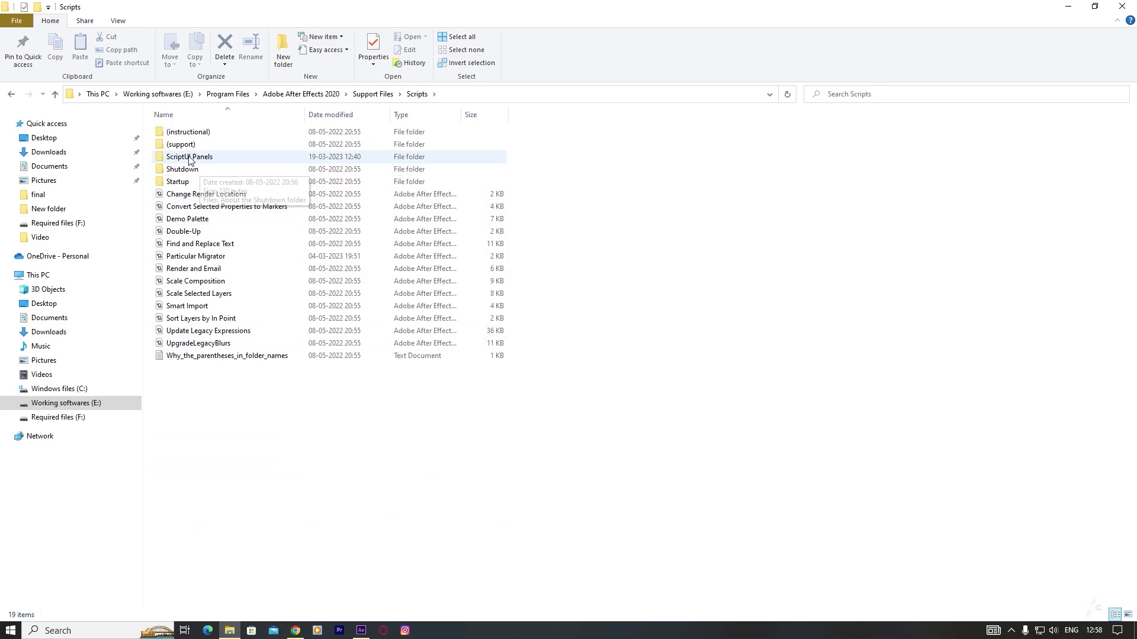
double_click(219, 158)
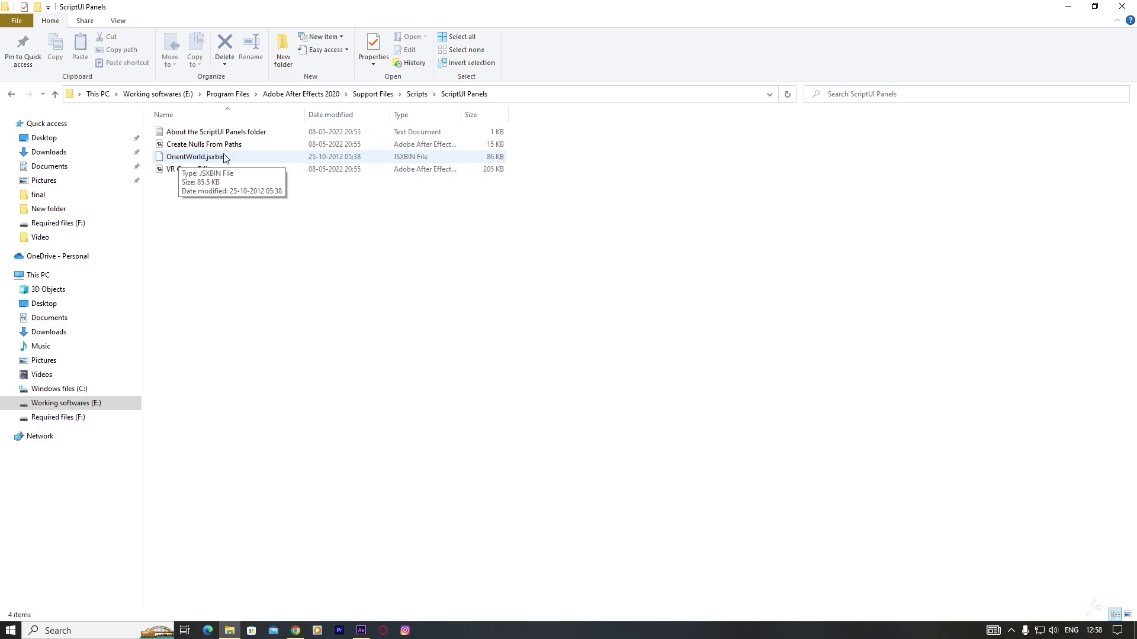
left_click(1066, 7)
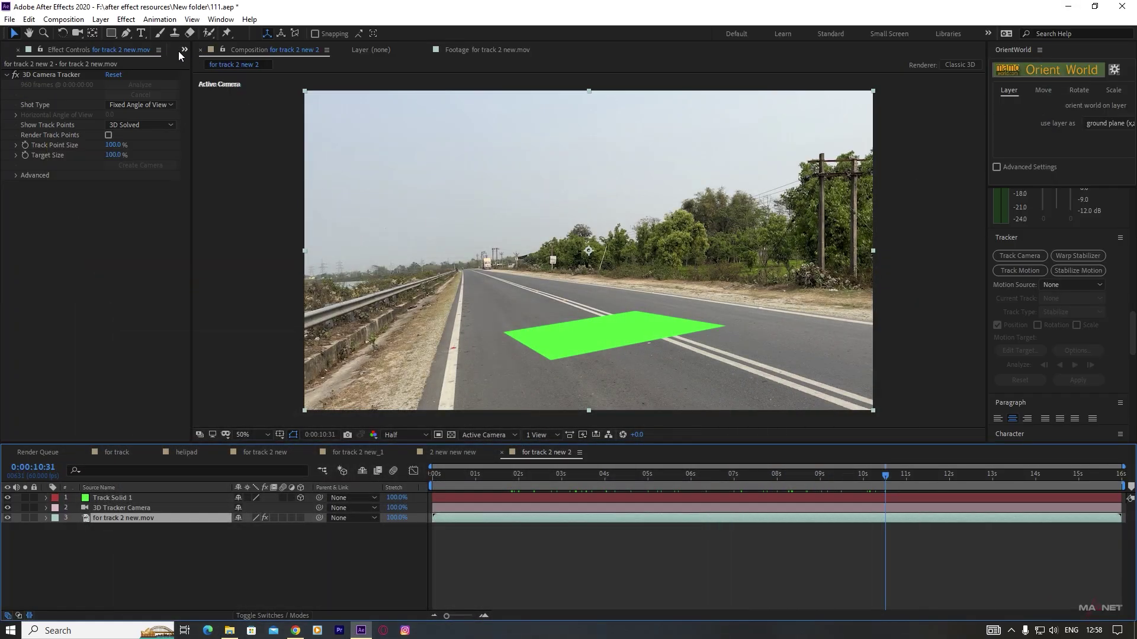
- Close the OrientWorld.jsxbin script panel and open it again
left_click(224, 21)
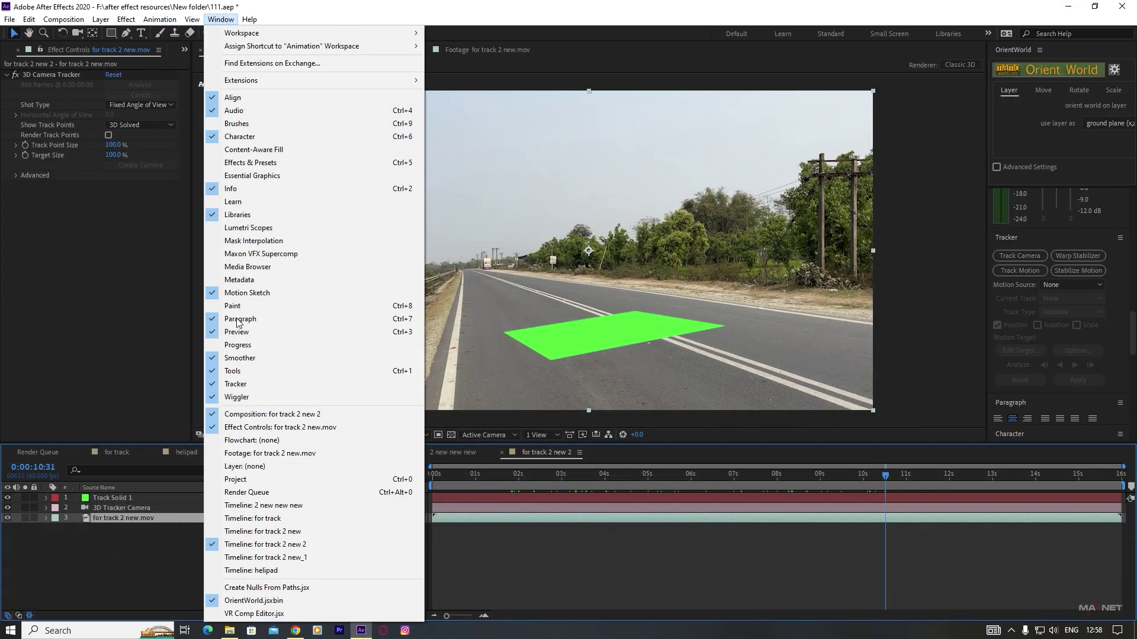
left_click(236, 600)
left_click(220, 19)
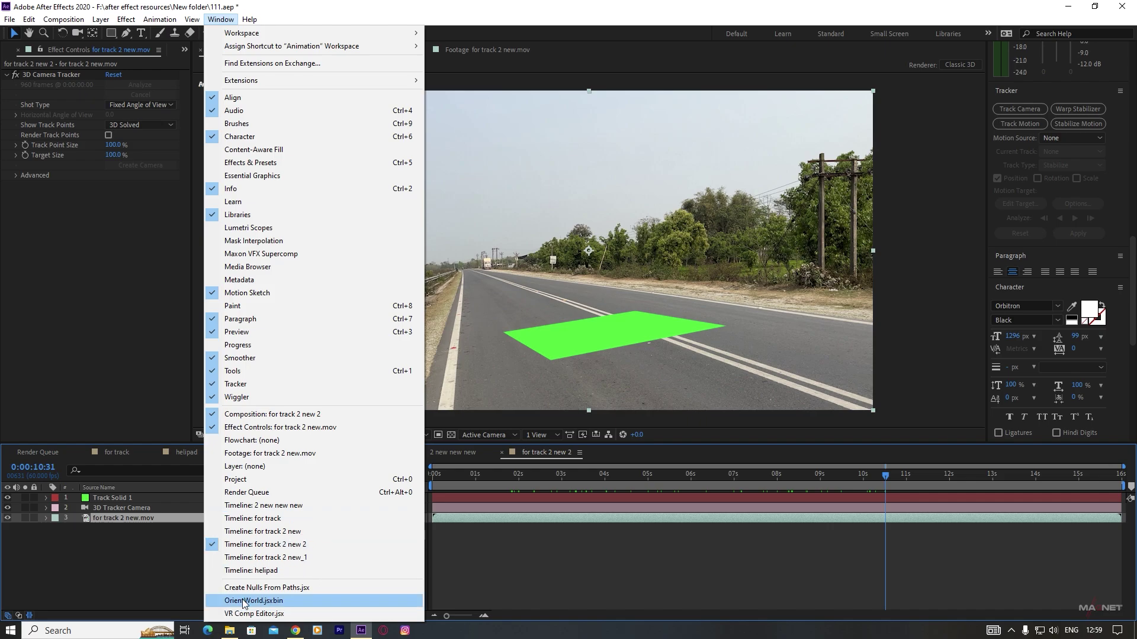
left_click(243, 600)
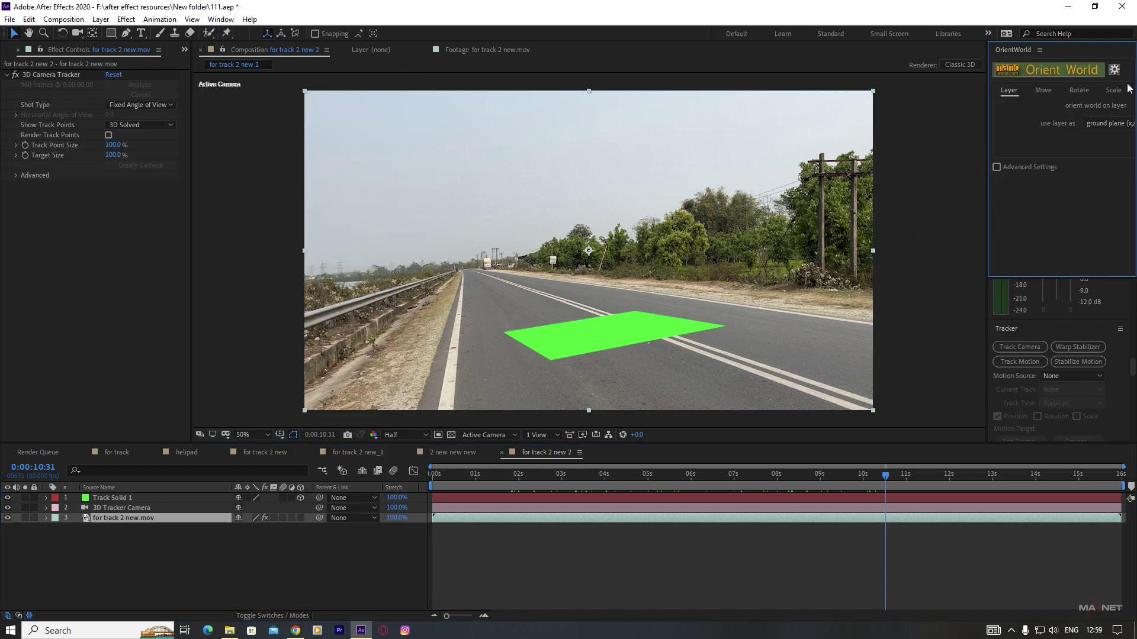
left_click(860, 114)
left_click_drag(495, 139, 94, 268)
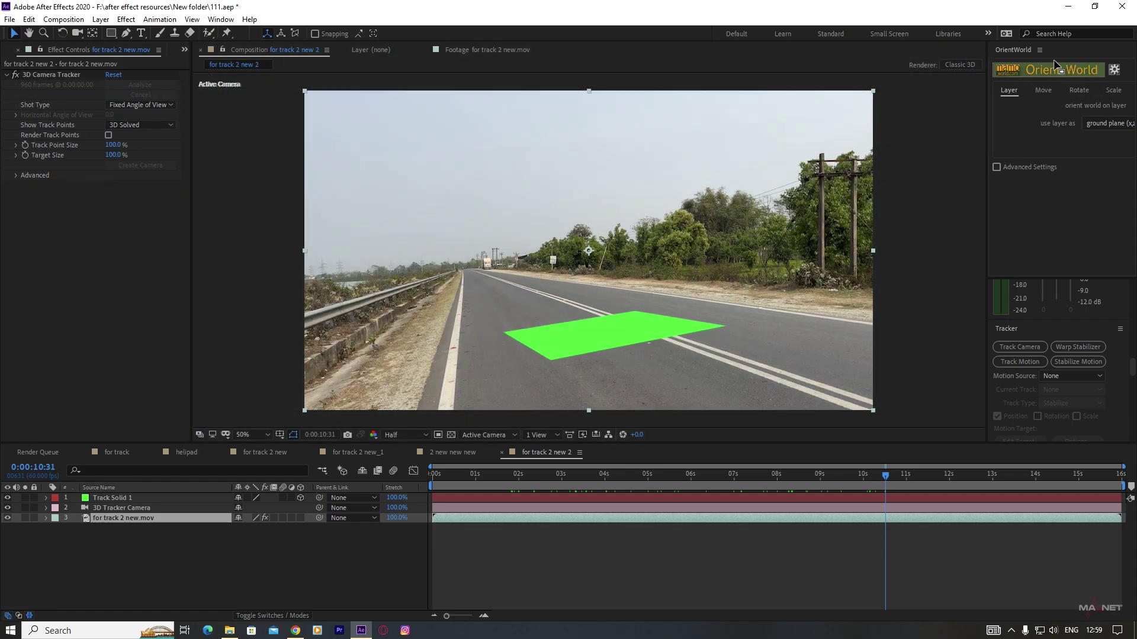
left_click_drag(1052, 70, 1054, 67)
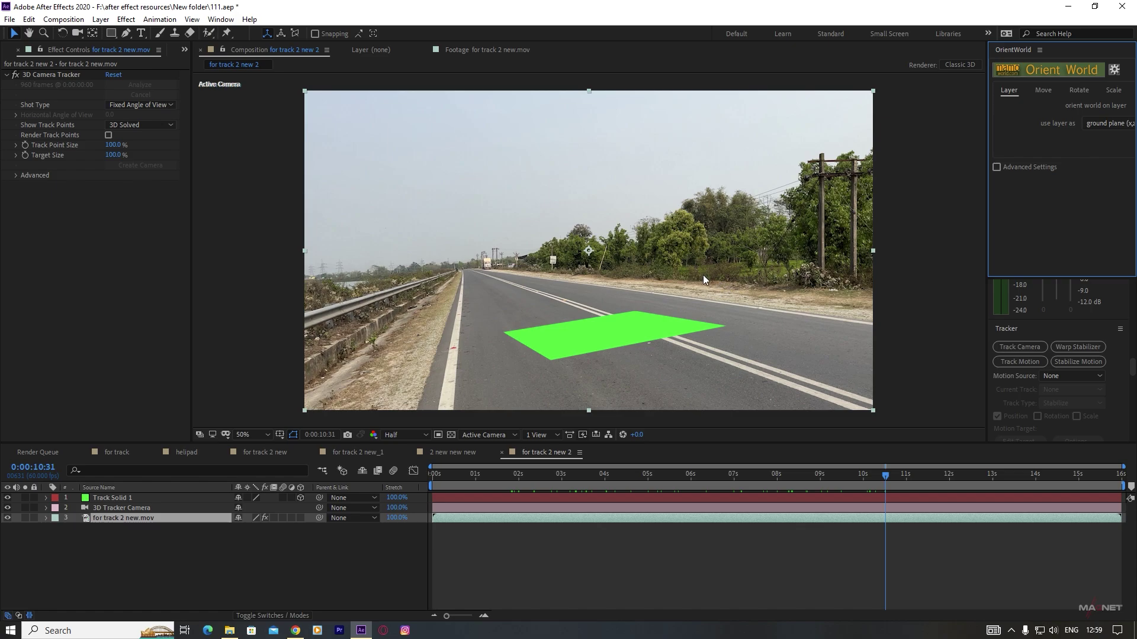
- Orient the world on the Track Solid 1 layer with OrientWorld, using it as ground plane (x,z)
left_click(109, 499)
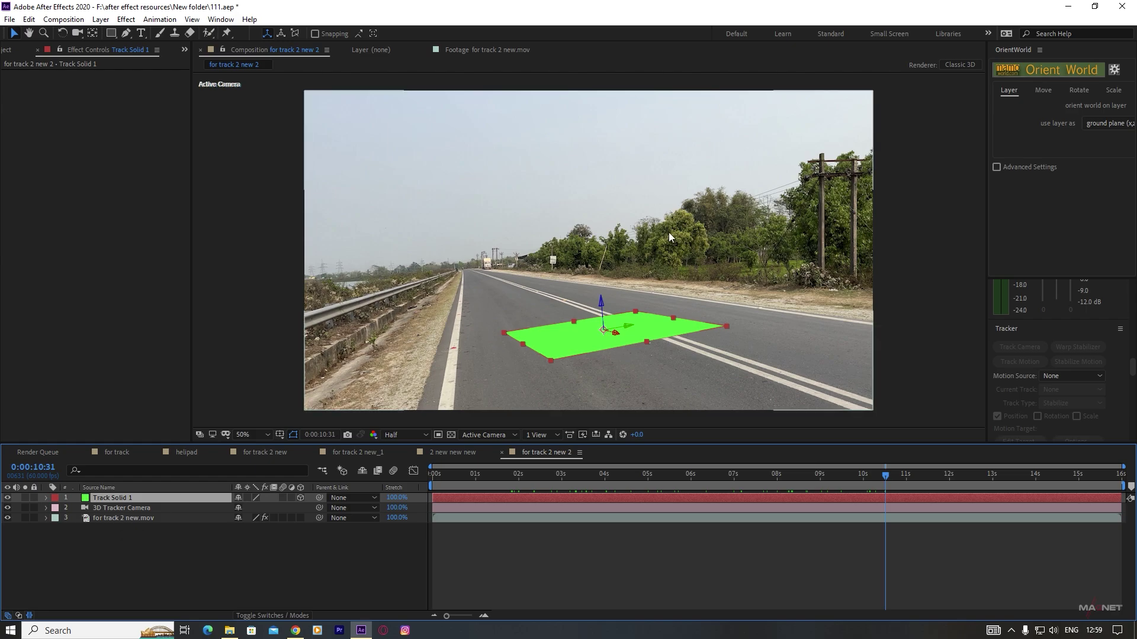
left_click_drag(988, 119, 890, 118)
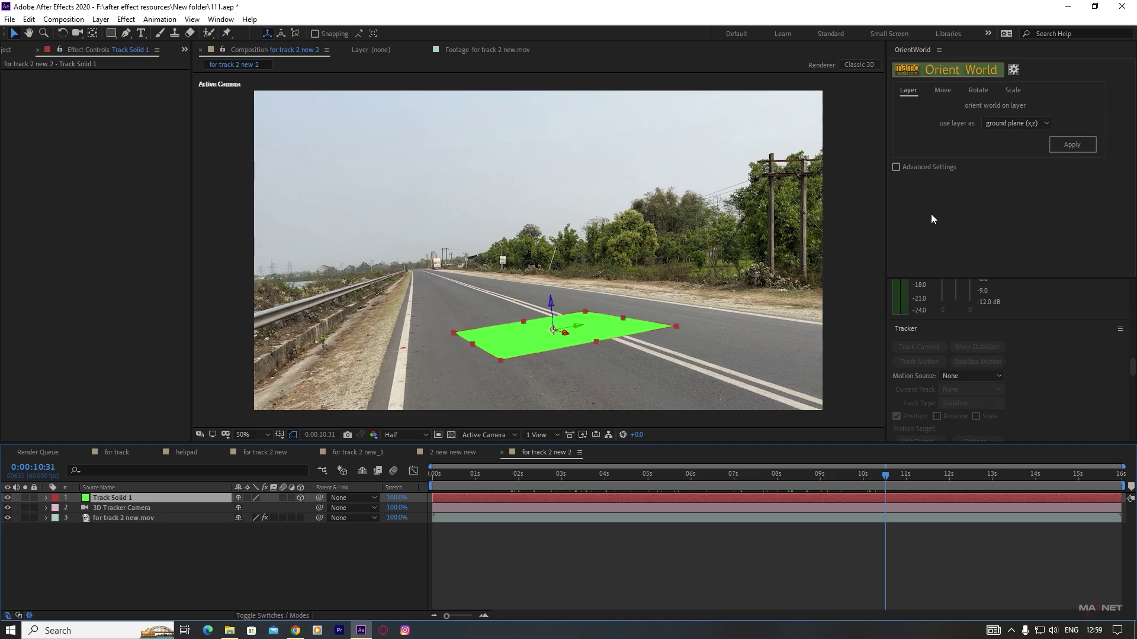
left_click(1075, 147)
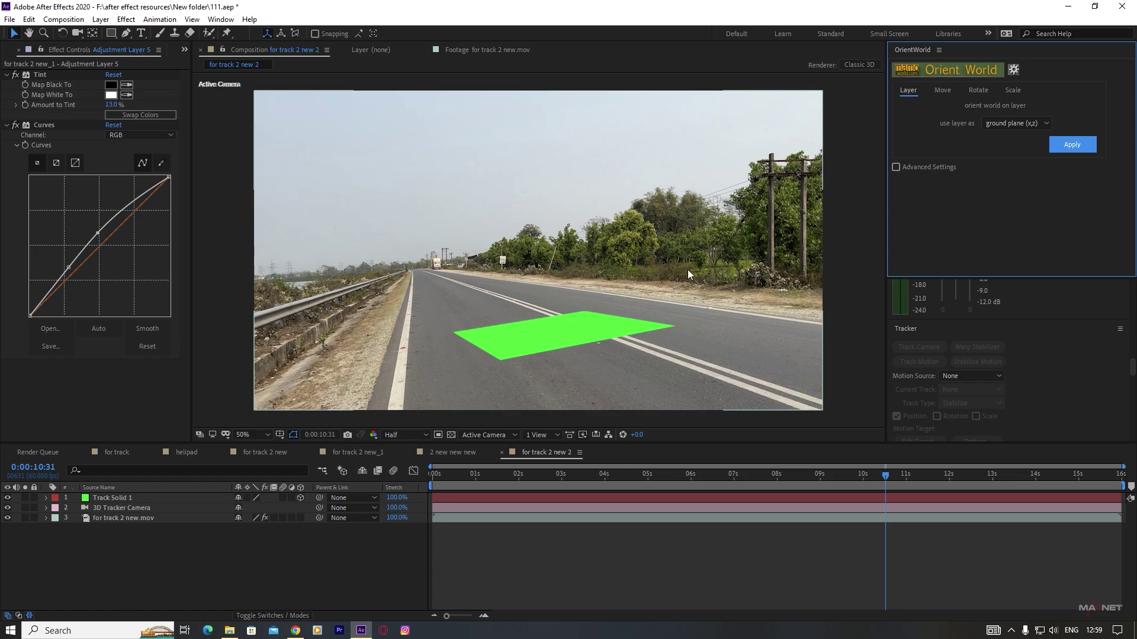
left_click_drag(884, 119, 981, 118)
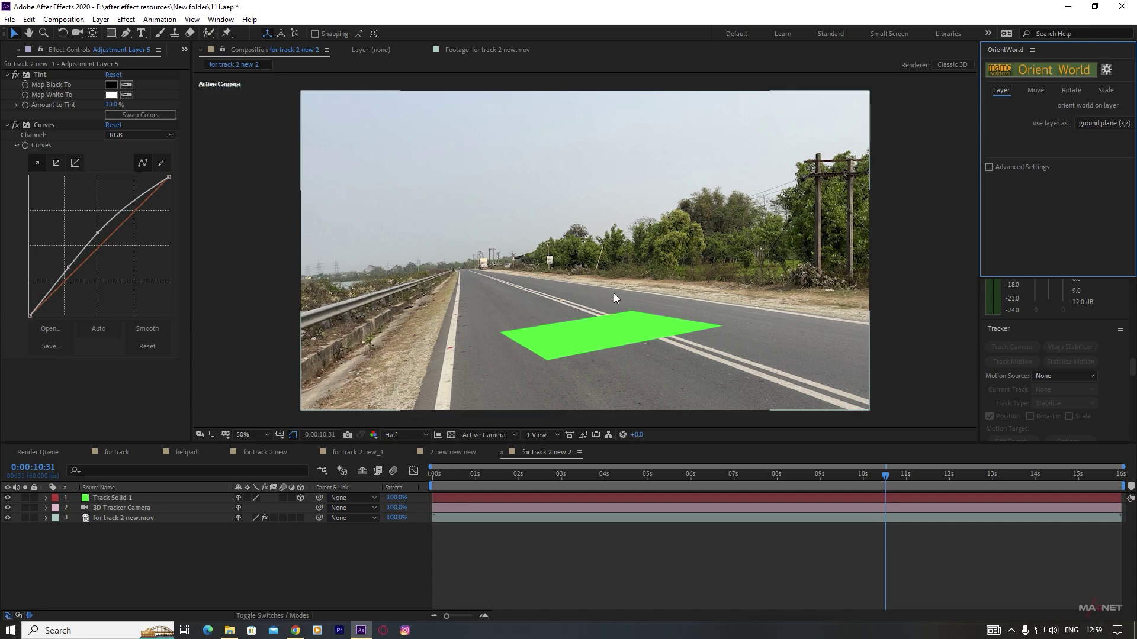
- Create a new black 1920 x 1080 px solid layer named element
left_click(164, 557)
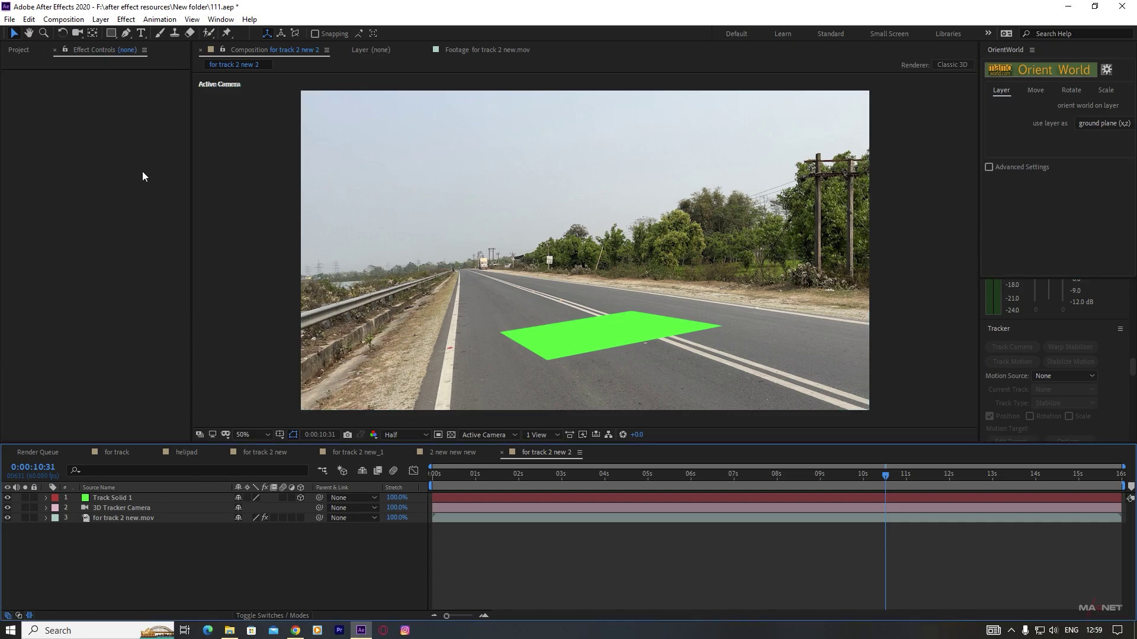
left_click(100, 20)
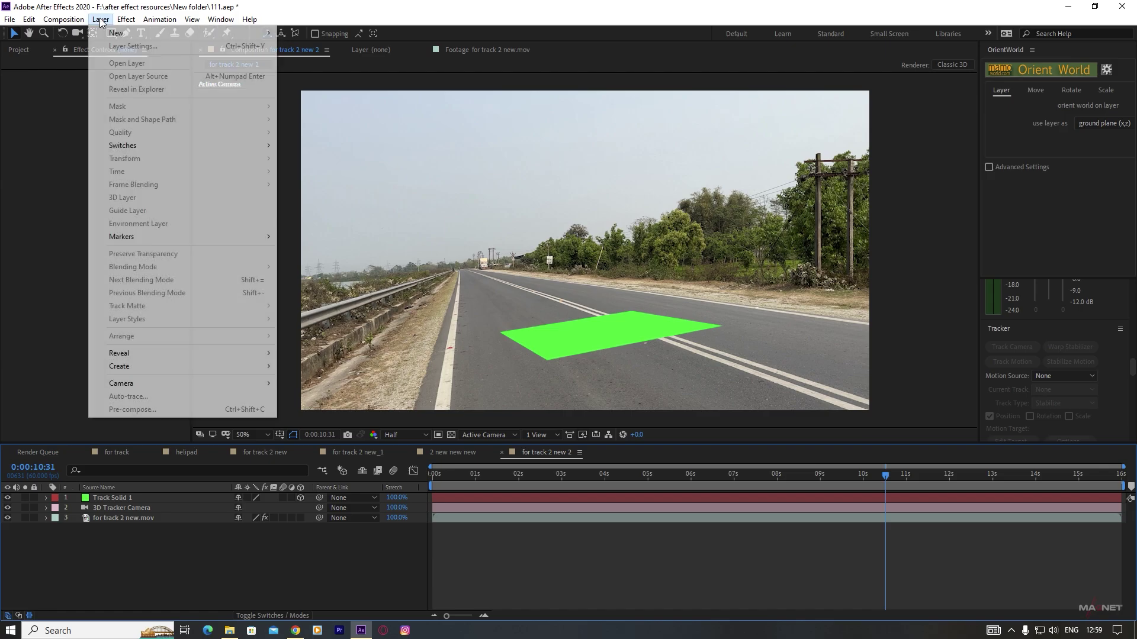
mouse_move(182, 39)
left_click(305, 47)
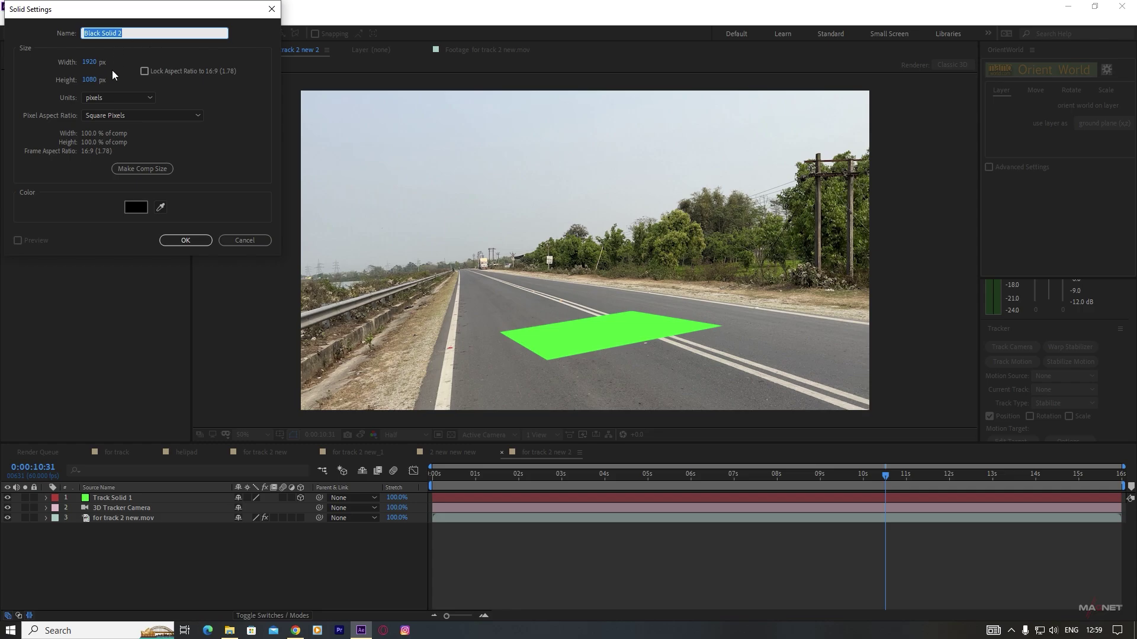
type("element")
left_click(185, 240)
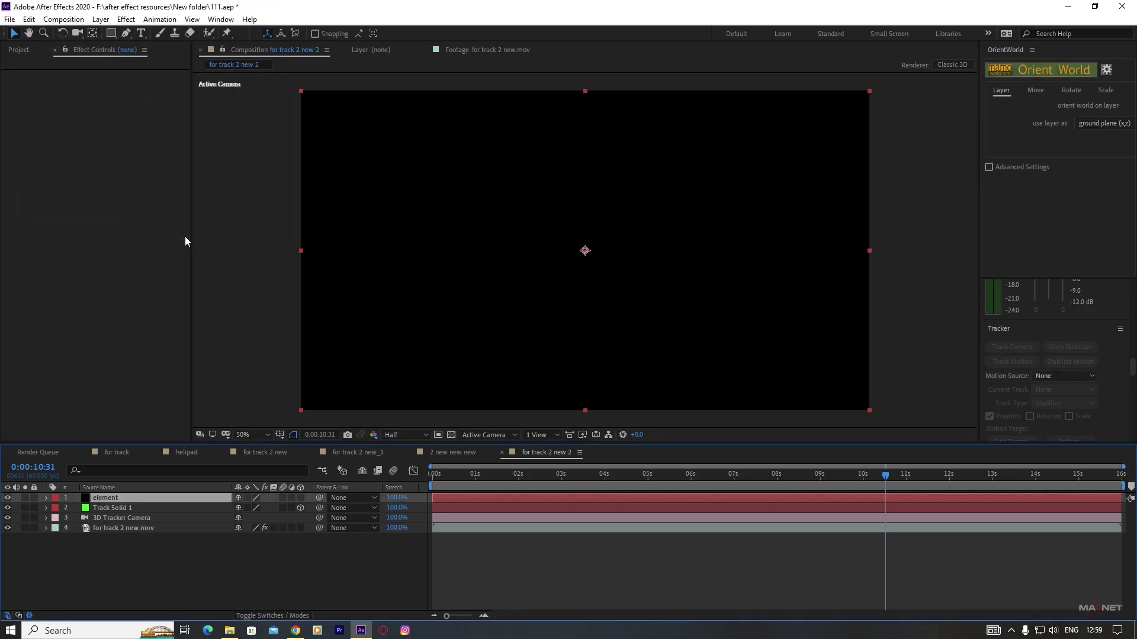
- Apply the Video Copilot Element effect to the element solid and open its Scene Setup
left_click_drag(1132, 367, 1134, 309)
left_click(993, 313)
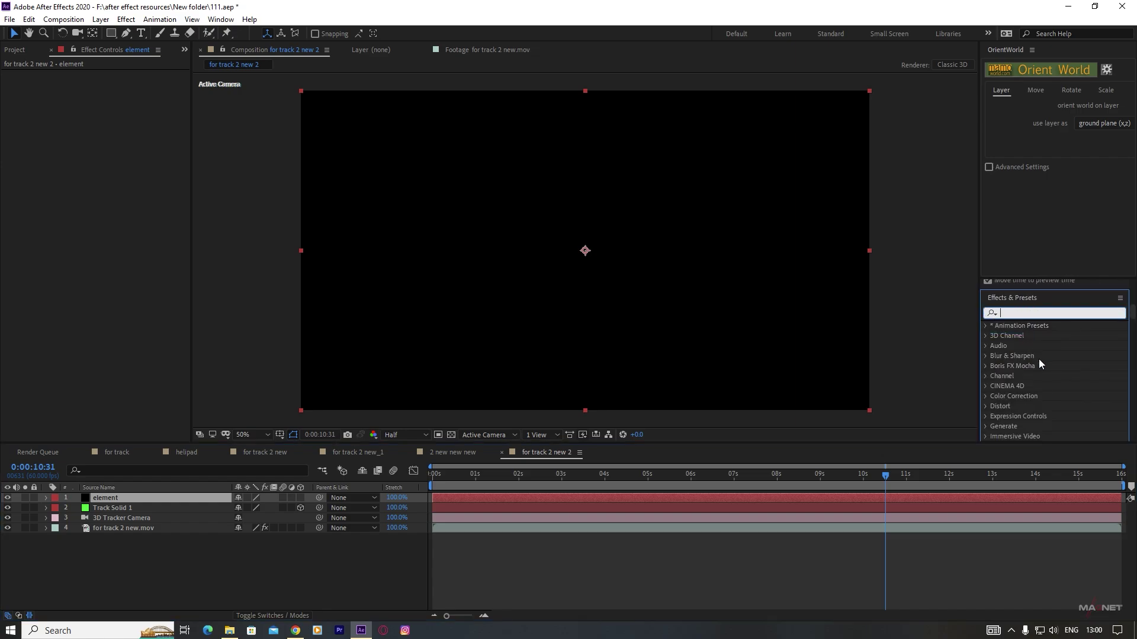
scroll(1038, 359, "down", 15)
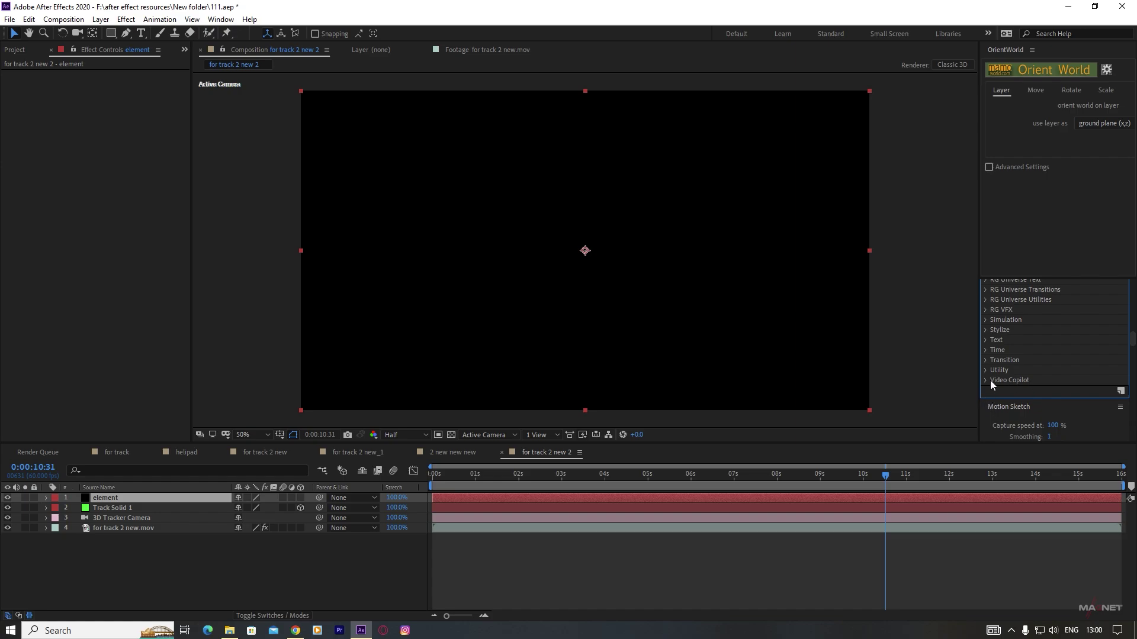
left_click(987, 382)
double_click(1023, 390)
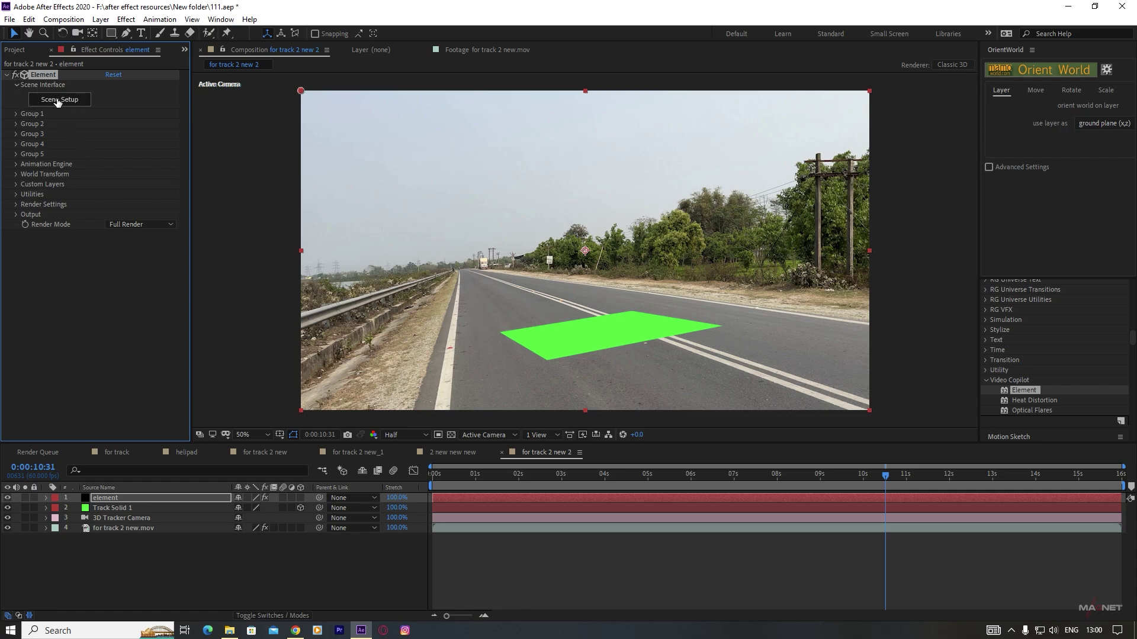
left_click(59, 100)
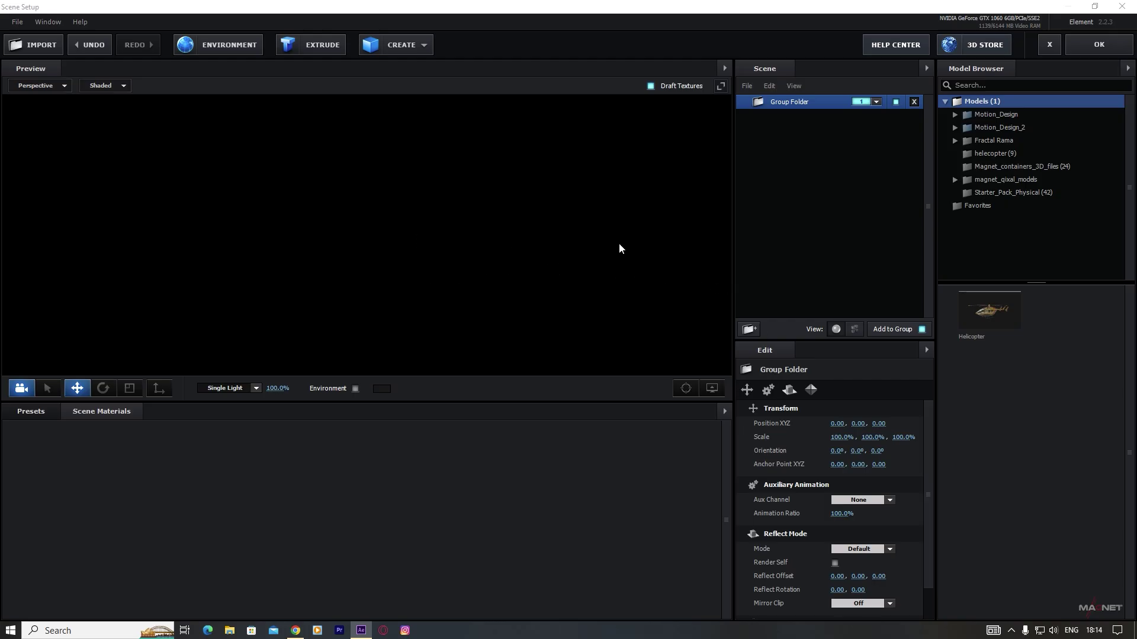
- Add the Helicopter model from the helecopter model folder to the scene
left_click(991, 152)
left_click(1068, 378)
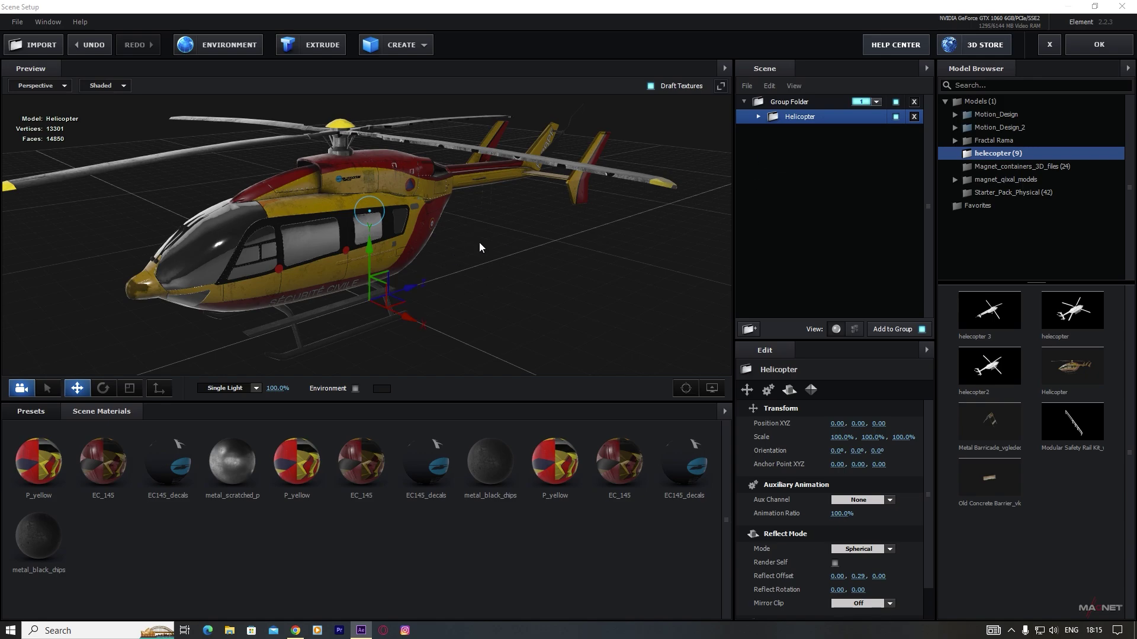
mouse_move(471, 271)
left_mouse_down()
mouse_move(441, 269)
mouse_move(460, 266)
left_mouse_up()
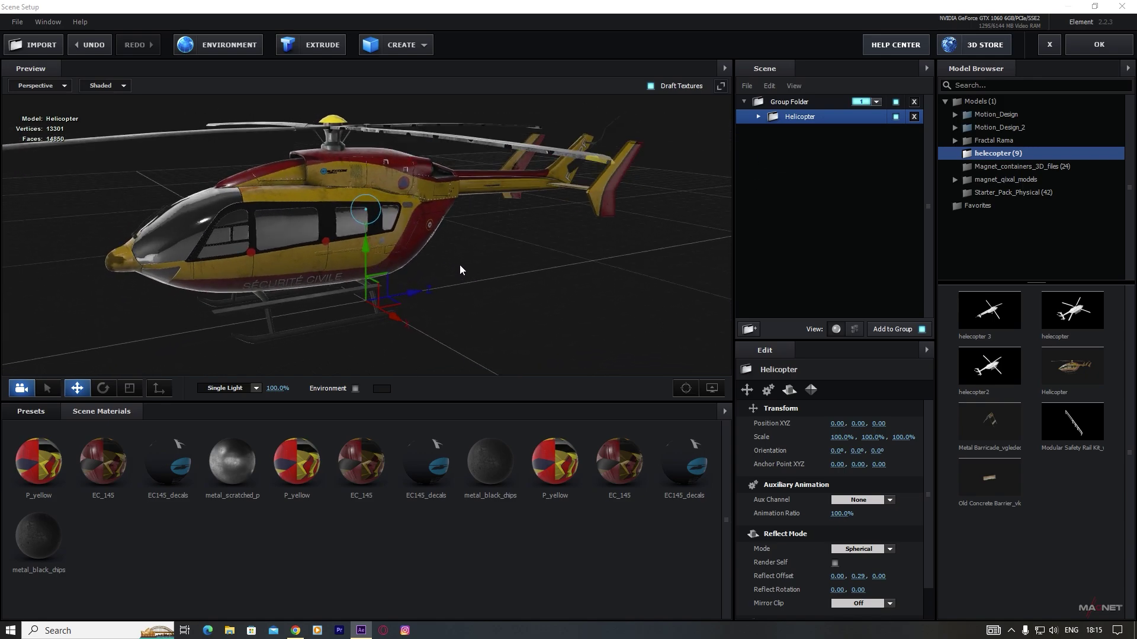
- Expand the Helicopter group, toggle its helecopter2 models to identify their parts, and check the third model's context options
left_click(758, 116)
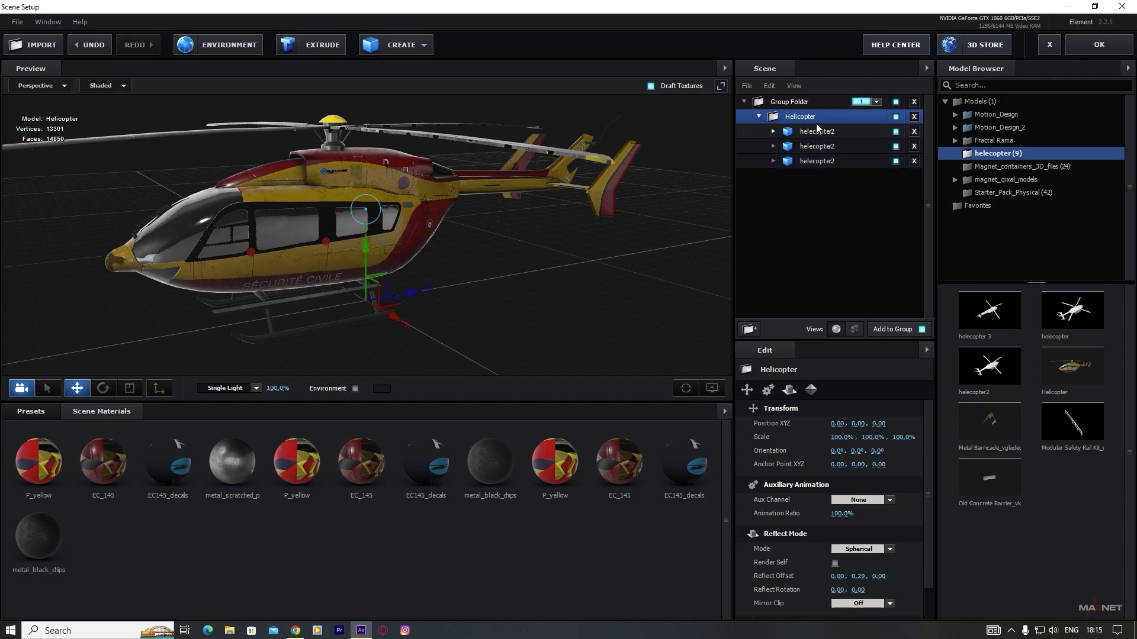
left_click(818, 161)
left_click(896, 161)
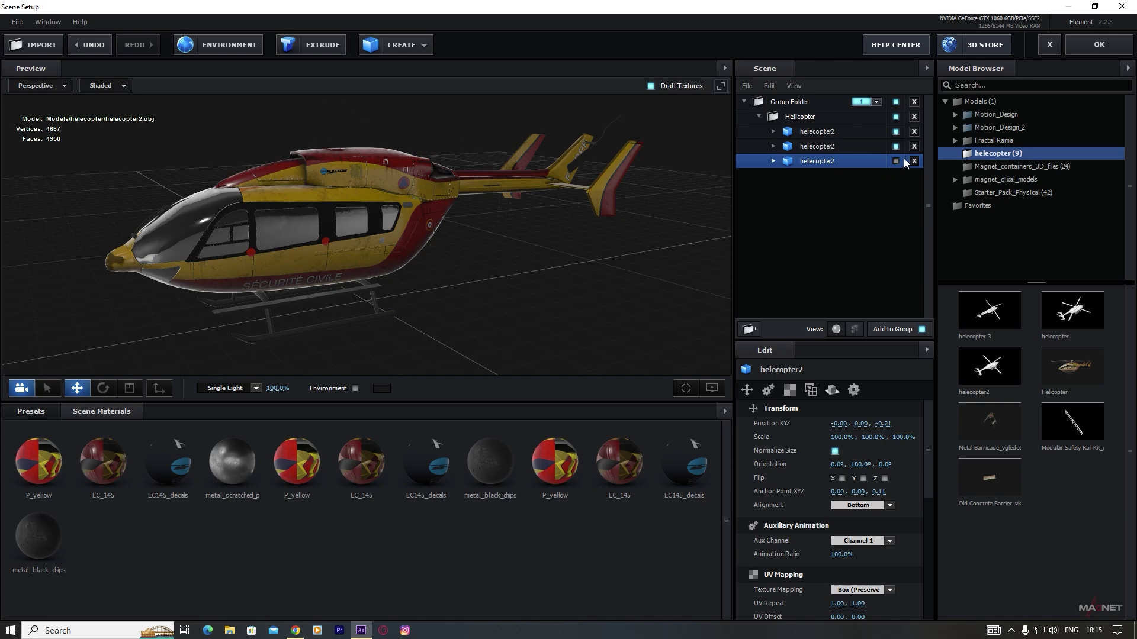
left_click(896, 161)
left_click(896, 146)
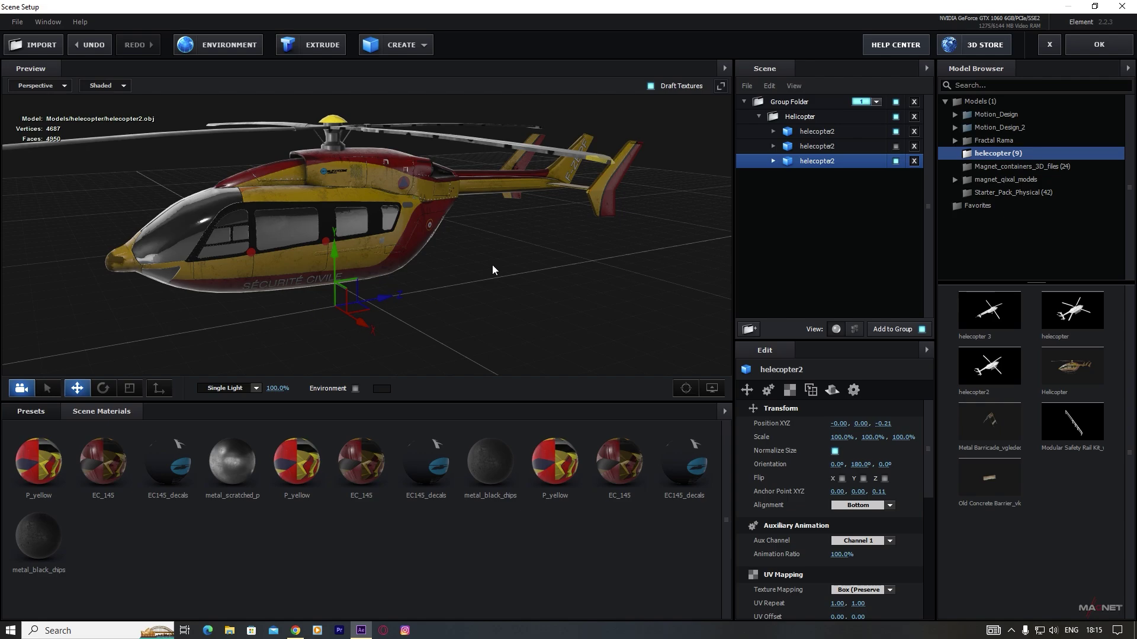
left_click(895, 147)
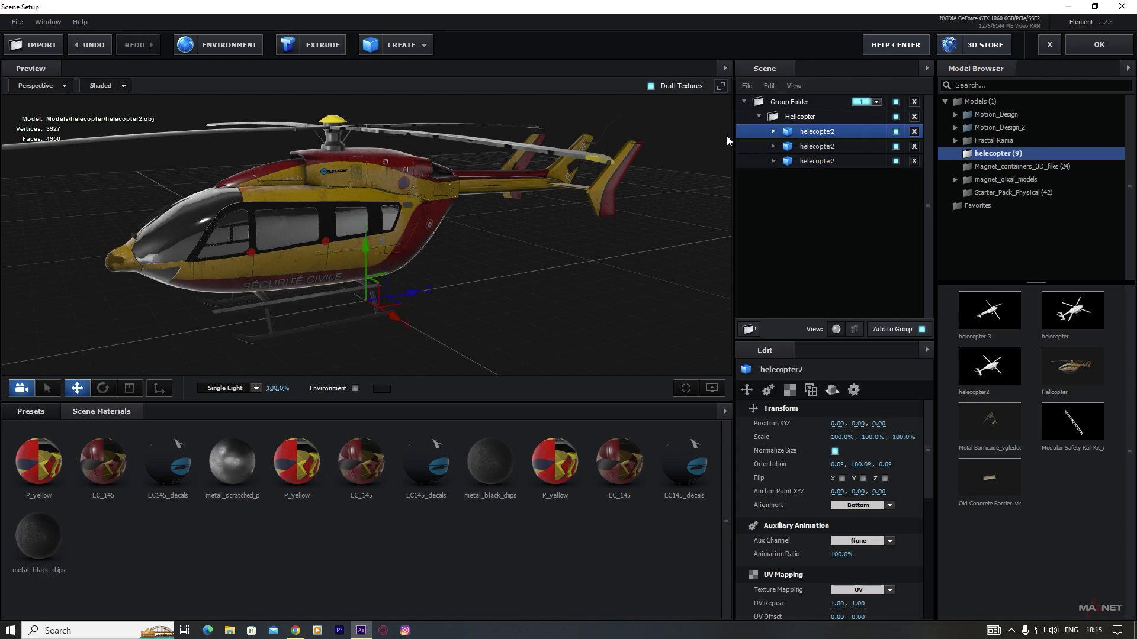
left_click_drag(414, 151, 329, 148)
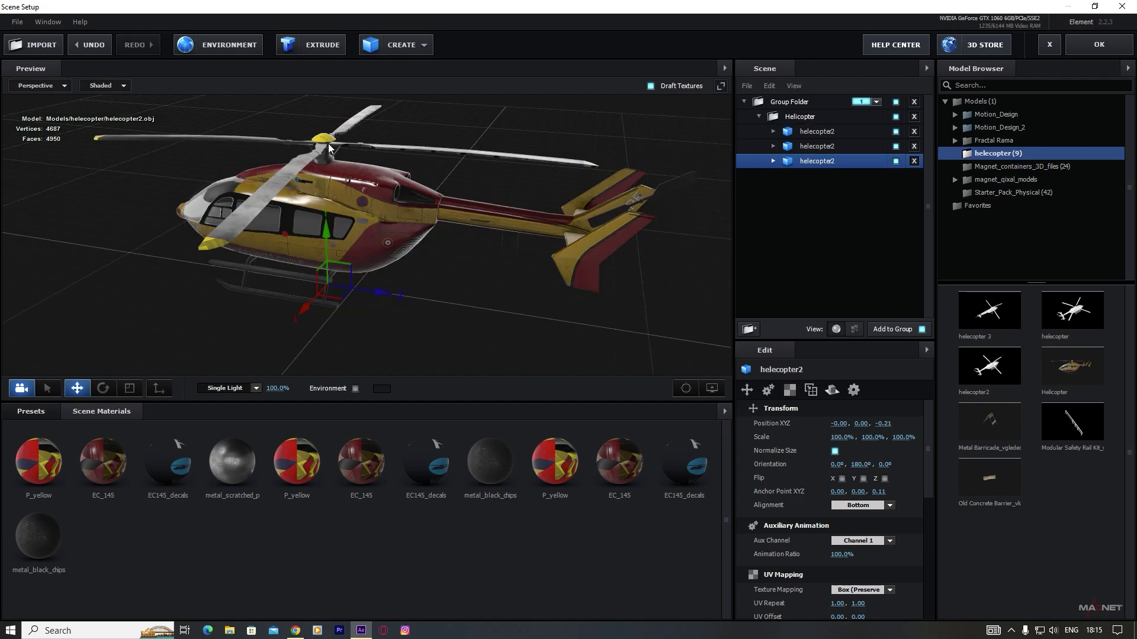
right_click(819, 162)
mouse_move(876, 273)
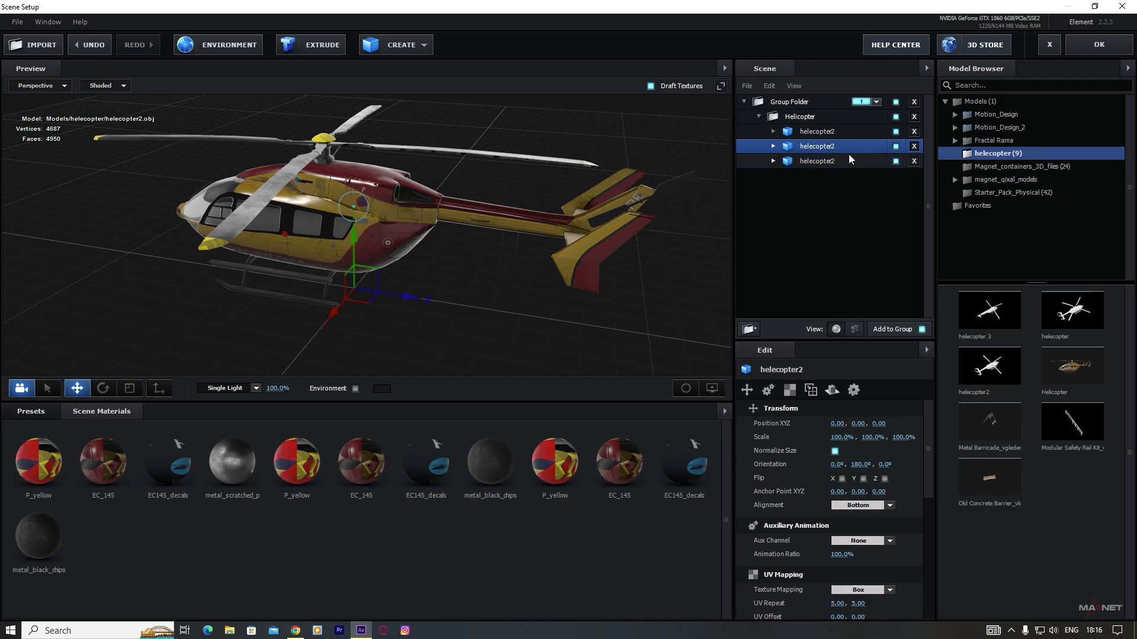
- Toggle the second helecopter2 model's visibility to examine which part of the helicopter it holds
left_click(896, 146)
left_click(896, 146)
left_click(896, 146)
left_click(895, 146)
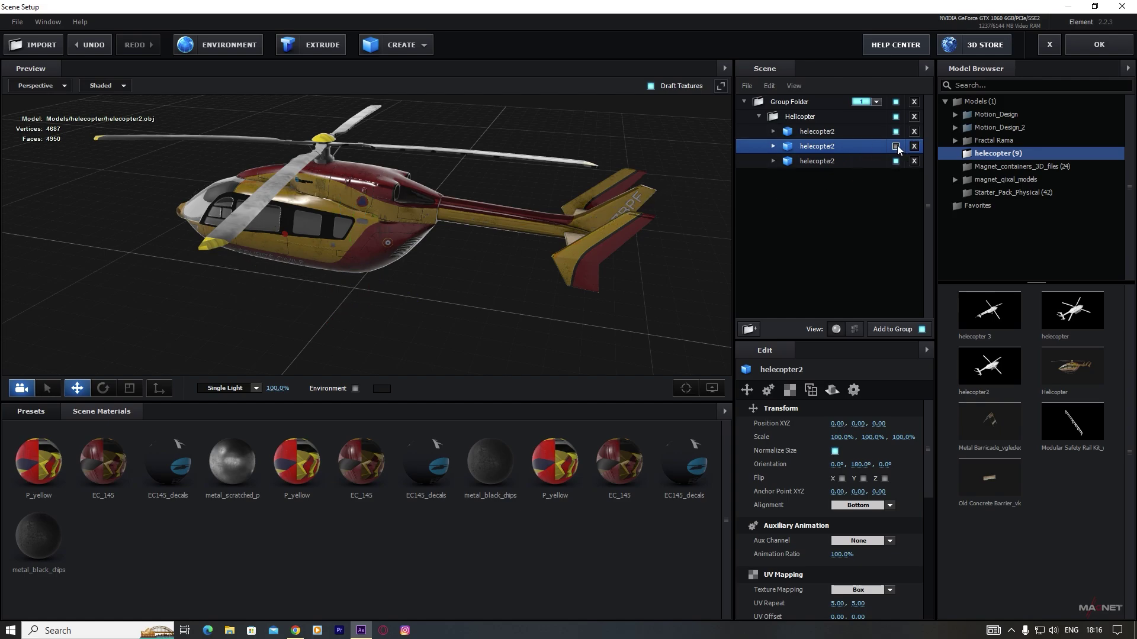
left_click_drag(432, 240, 410, 244)
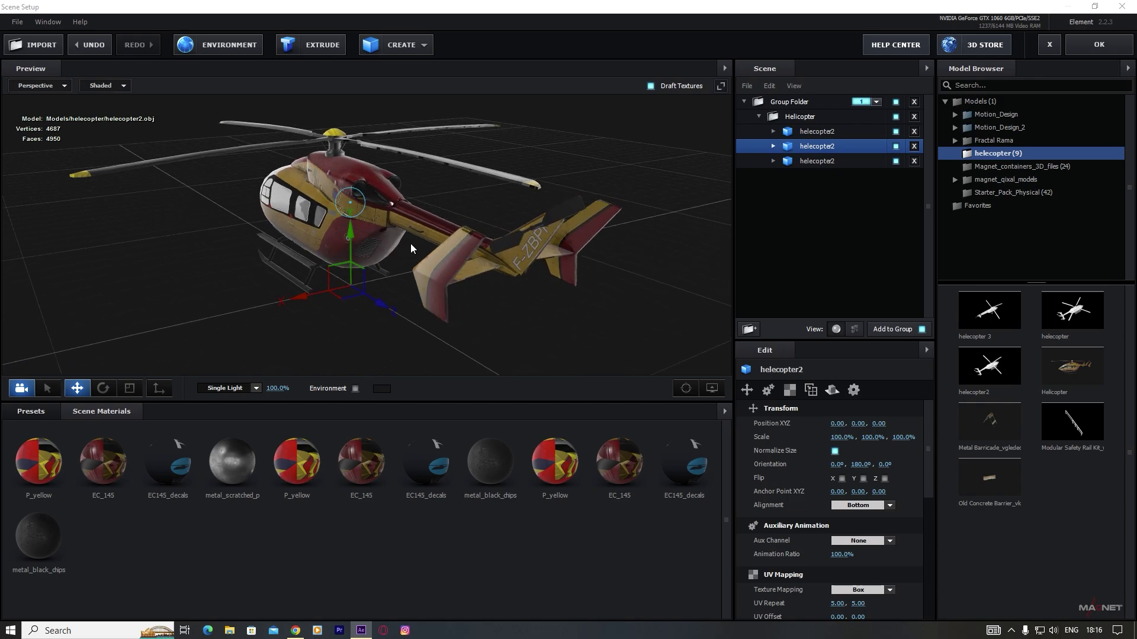
- Show the second helecopter2 model's individual meshes and check the Auxiliary Animation channel of the tail rotor mesh helecopter2_7
left_click(774, 145)
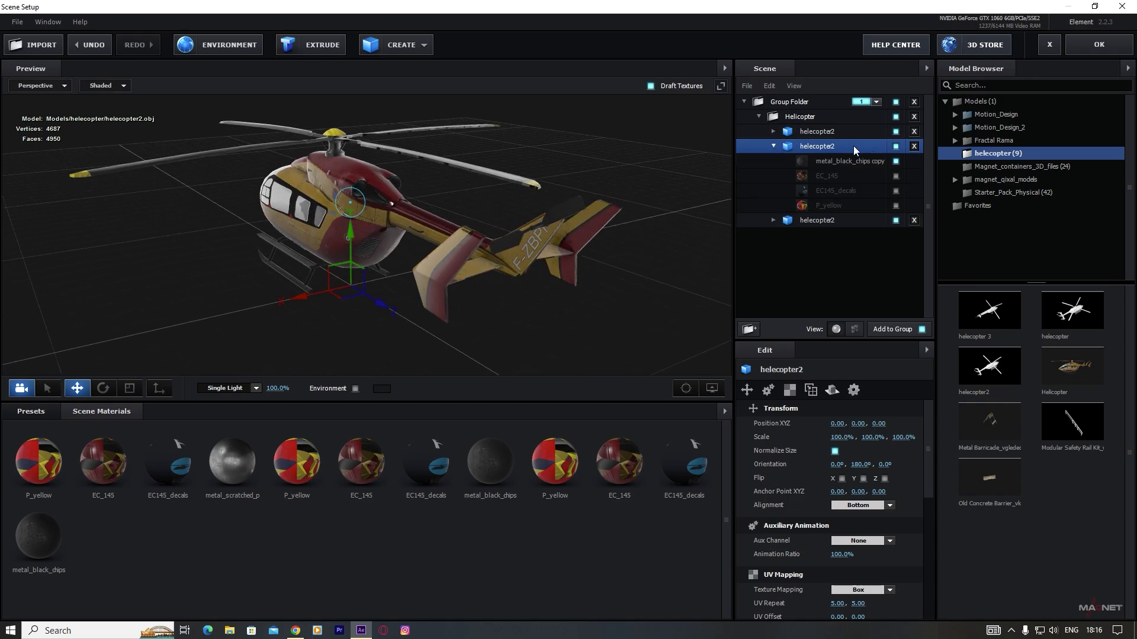
left_click(854, 329)
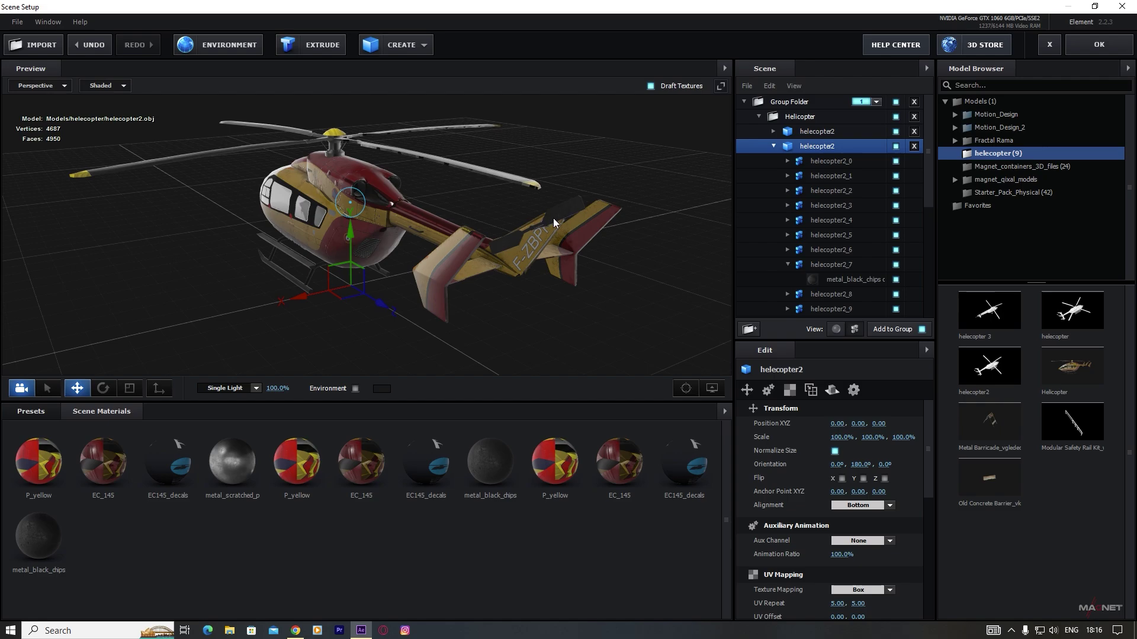
left_click(566, 209)
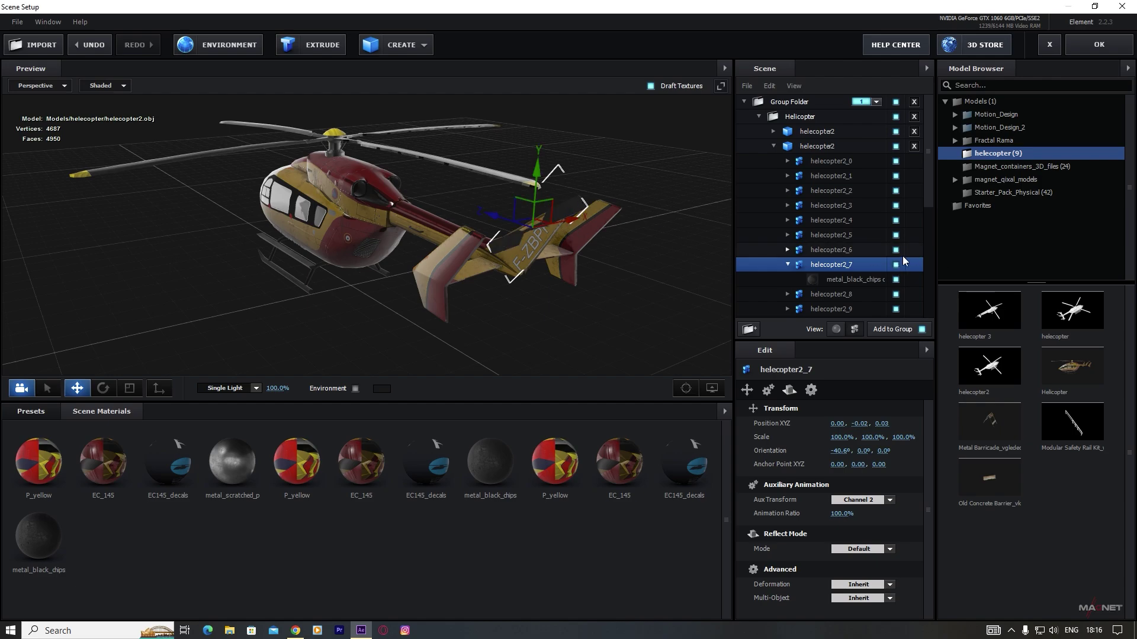
right_click(831, 265)
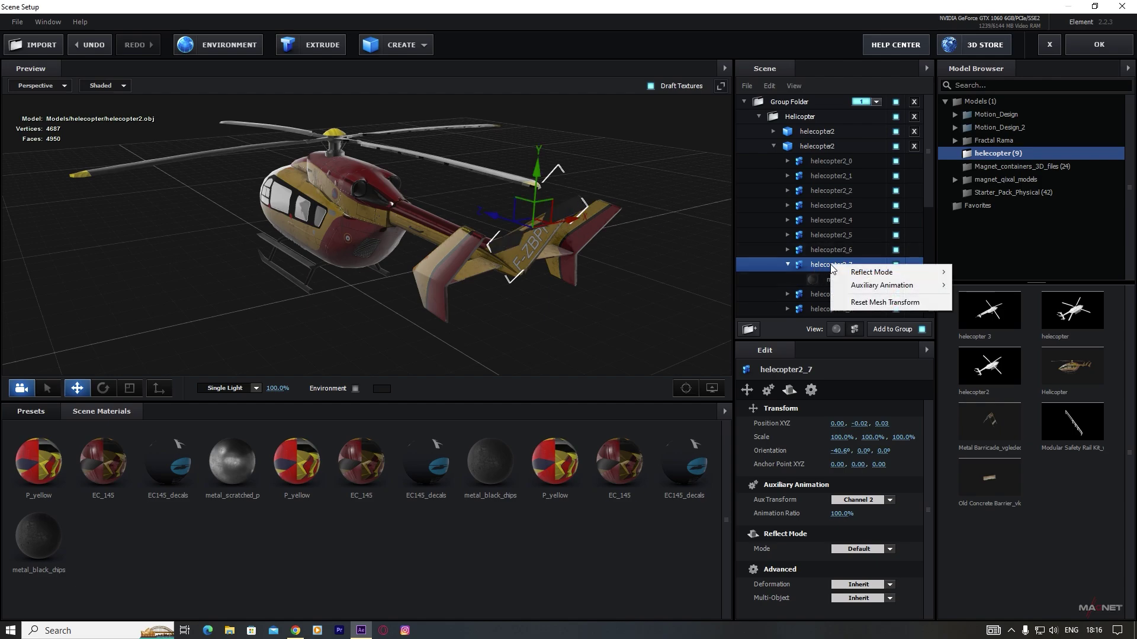
mouse_move(883, 285)
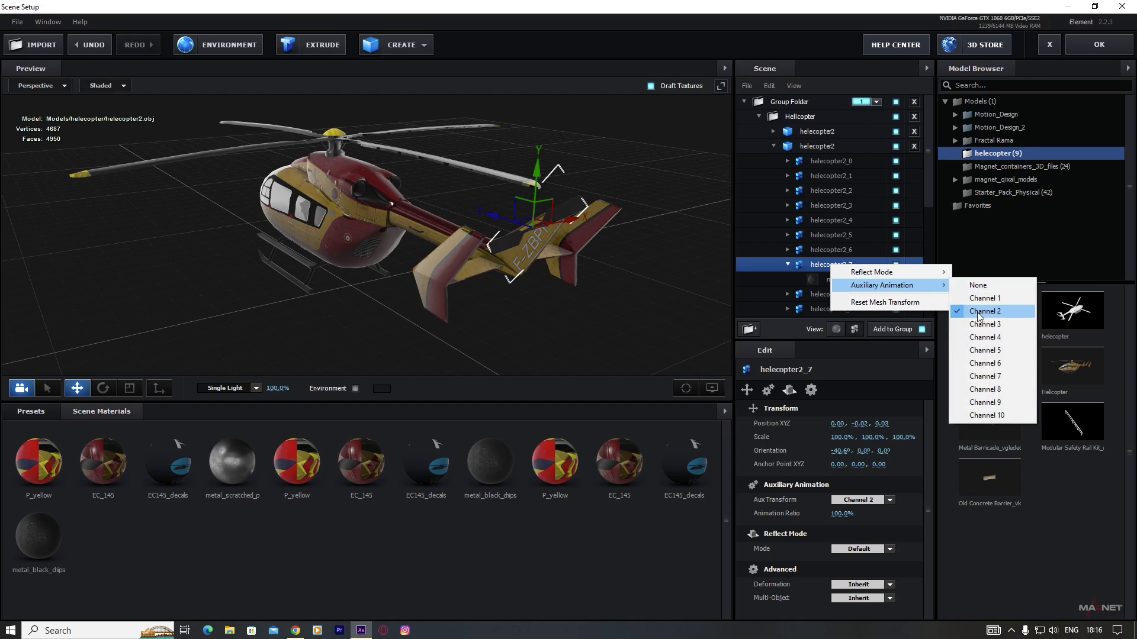
left_click(824, 264)
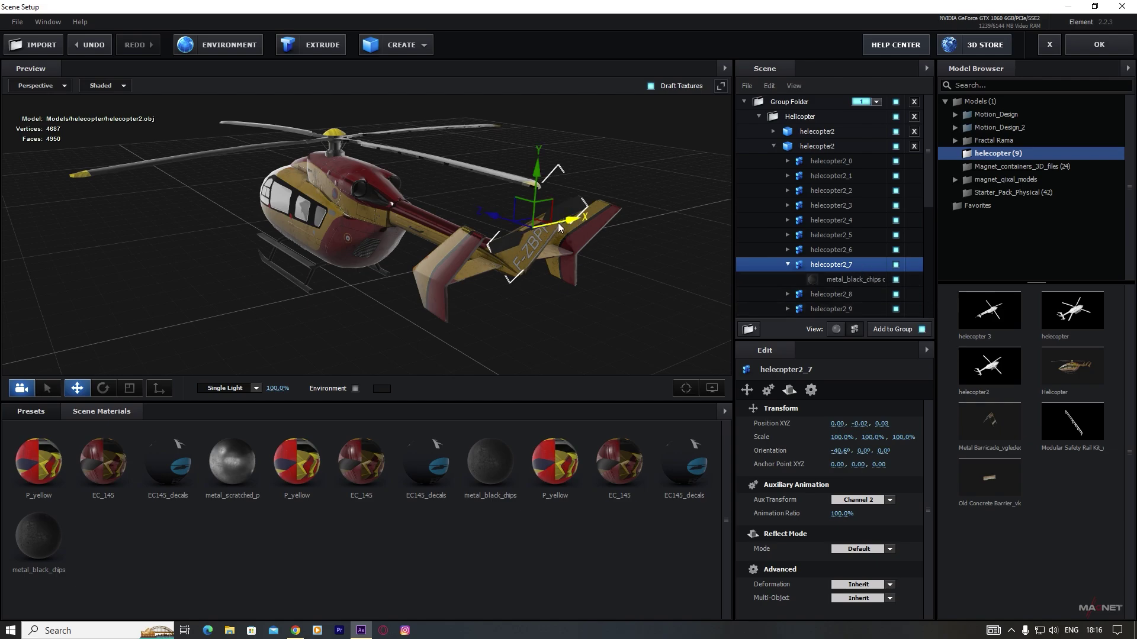
left_click_drag(534, 244, 550, 276)
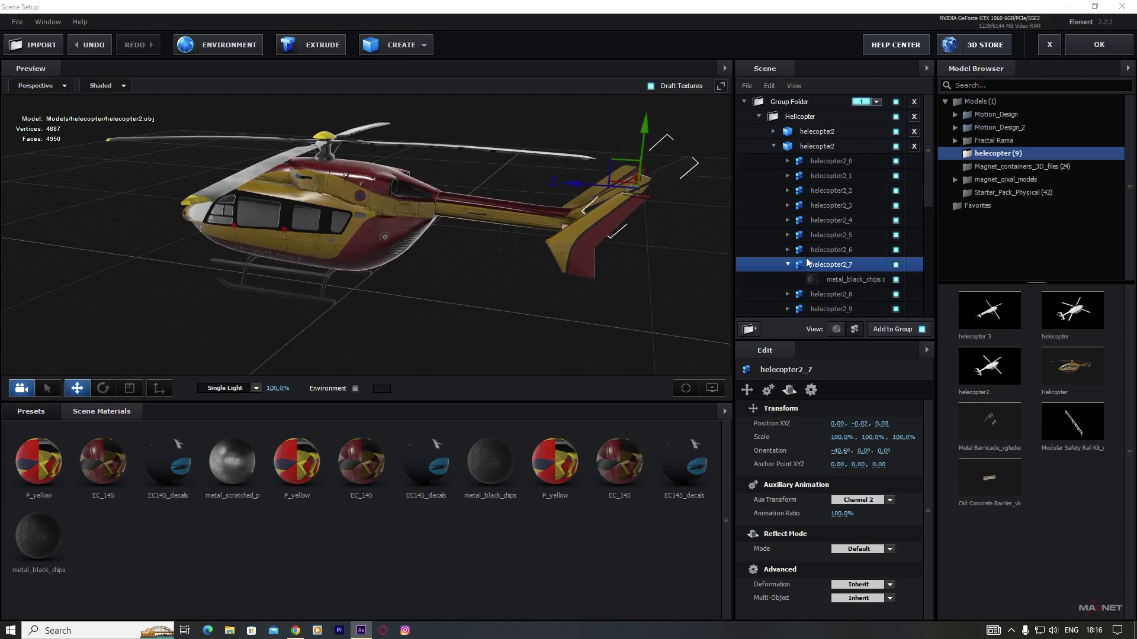
- Collapse the second helecopter2 model's mesh list and return the scene list to its materials view
left_click(773, 146)
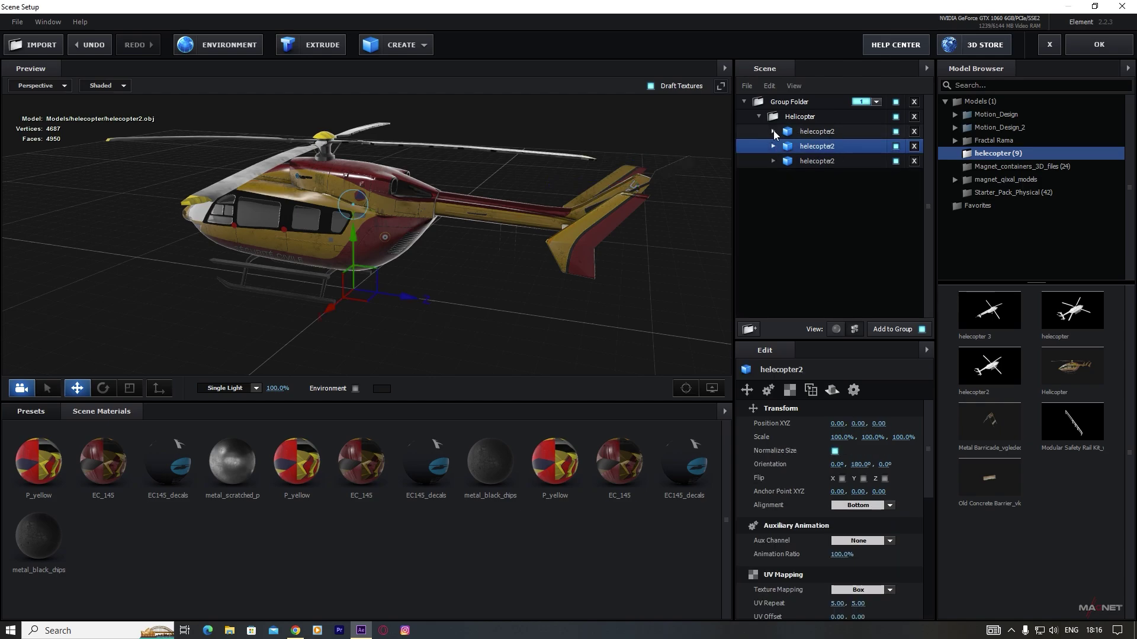
left_click(773, 132)
left_click(773, 131)
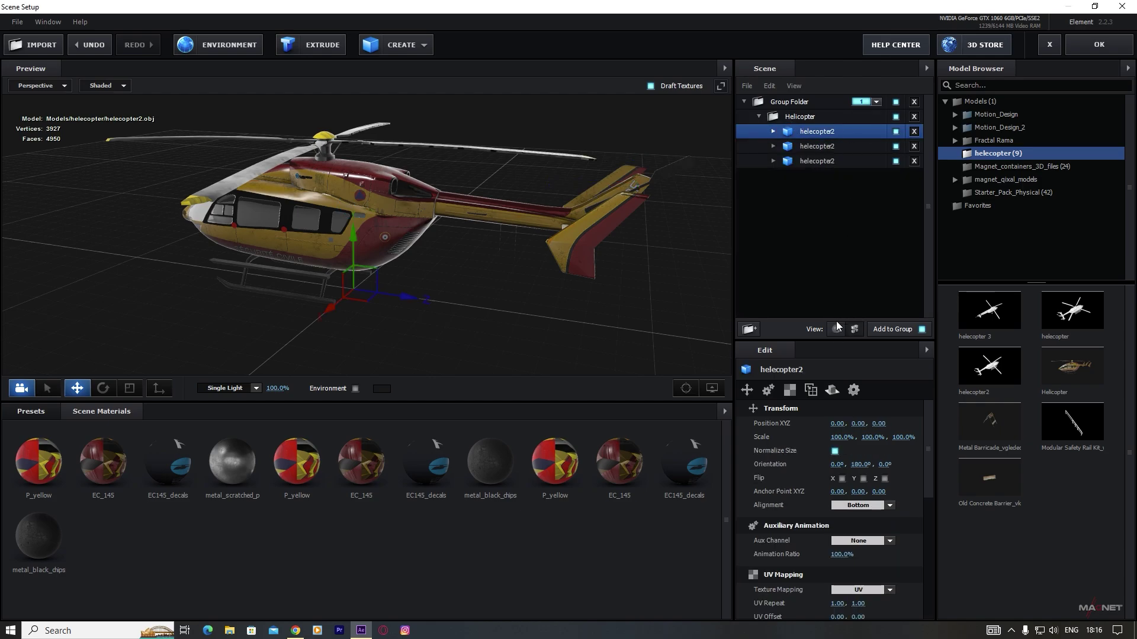
left_click(836, 327)
- Select the whole Helicopter group, inspect it from several angles, and accept the Scene Setup to place it in the composition
left_click(808, 116)
left_click_drag(279, 247, 300, 261)
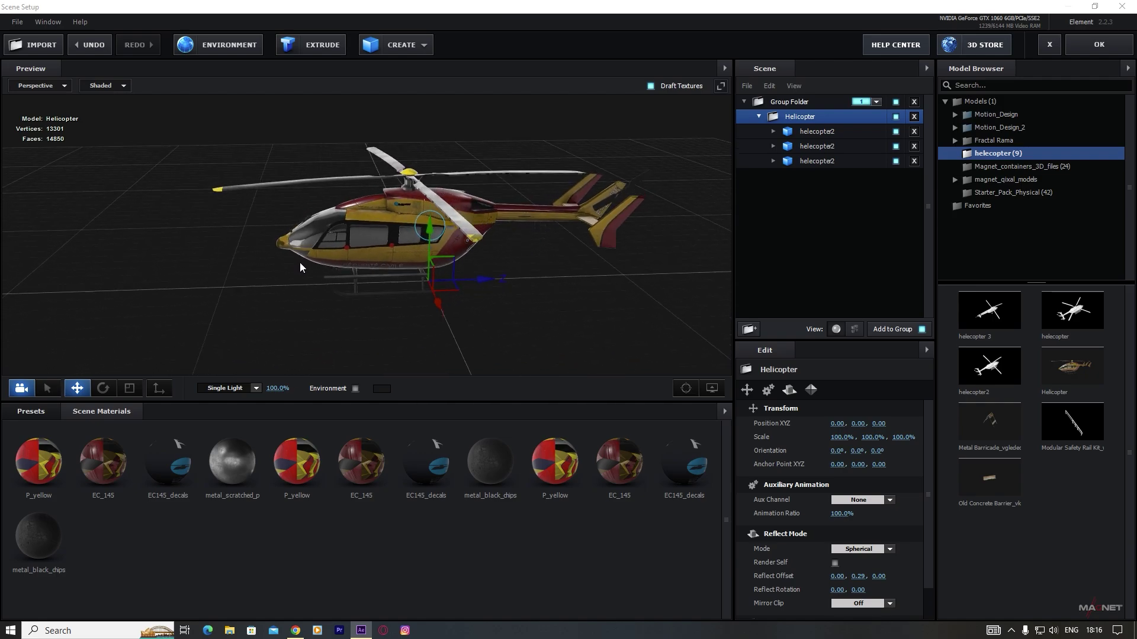
scroll(491, 240, "up", 3)
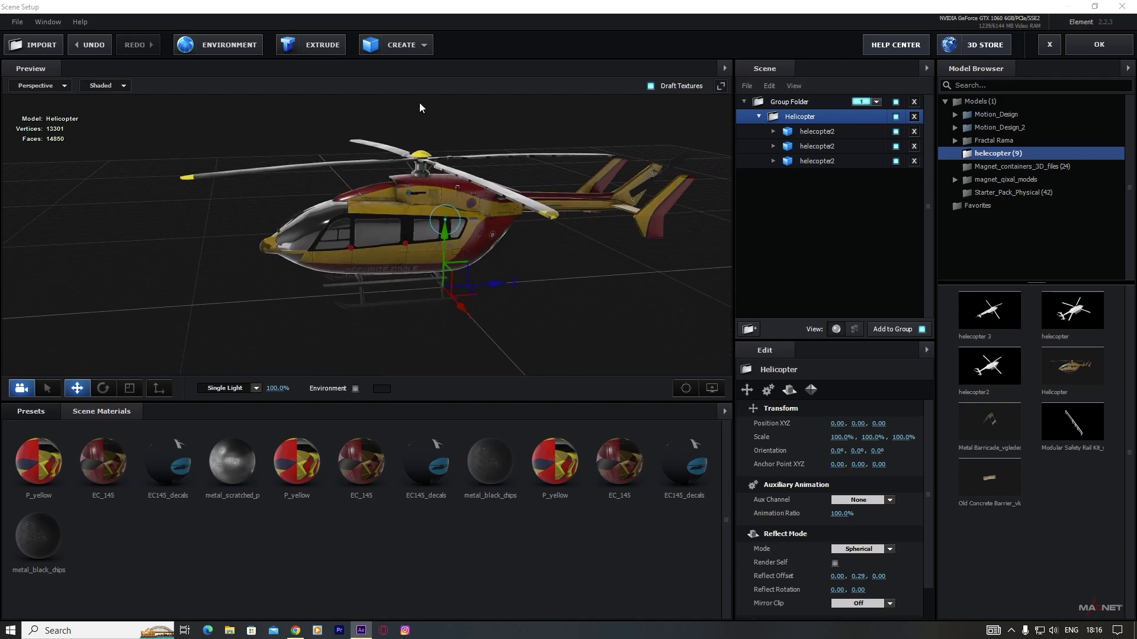
left_click_drag(565, 239, 506, 260)
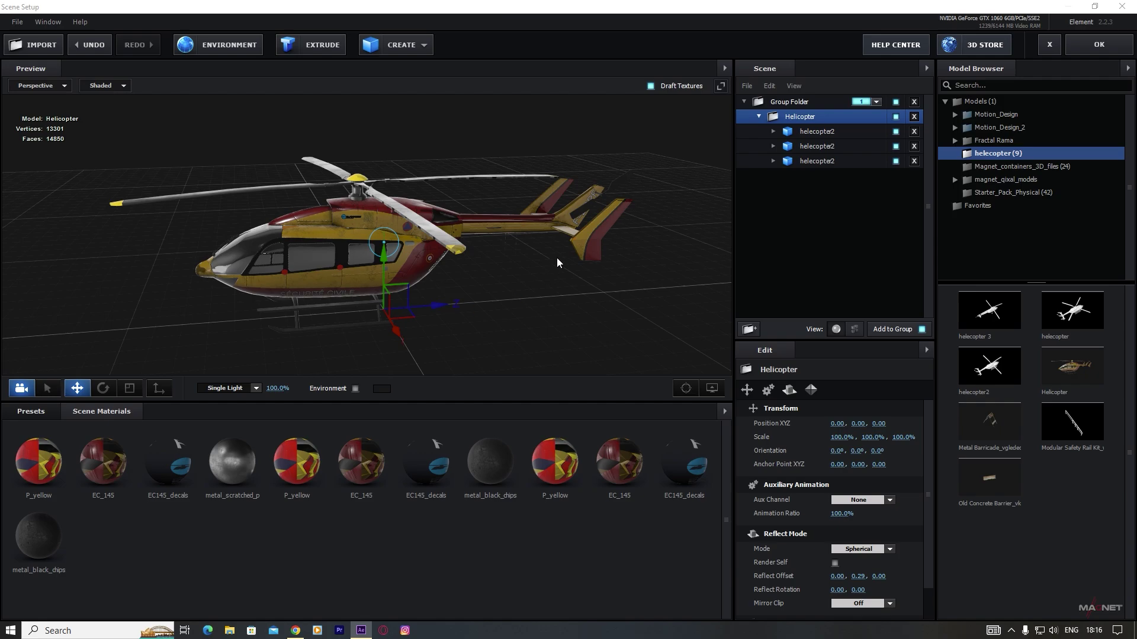
scroll(451, 243, "up", 2)
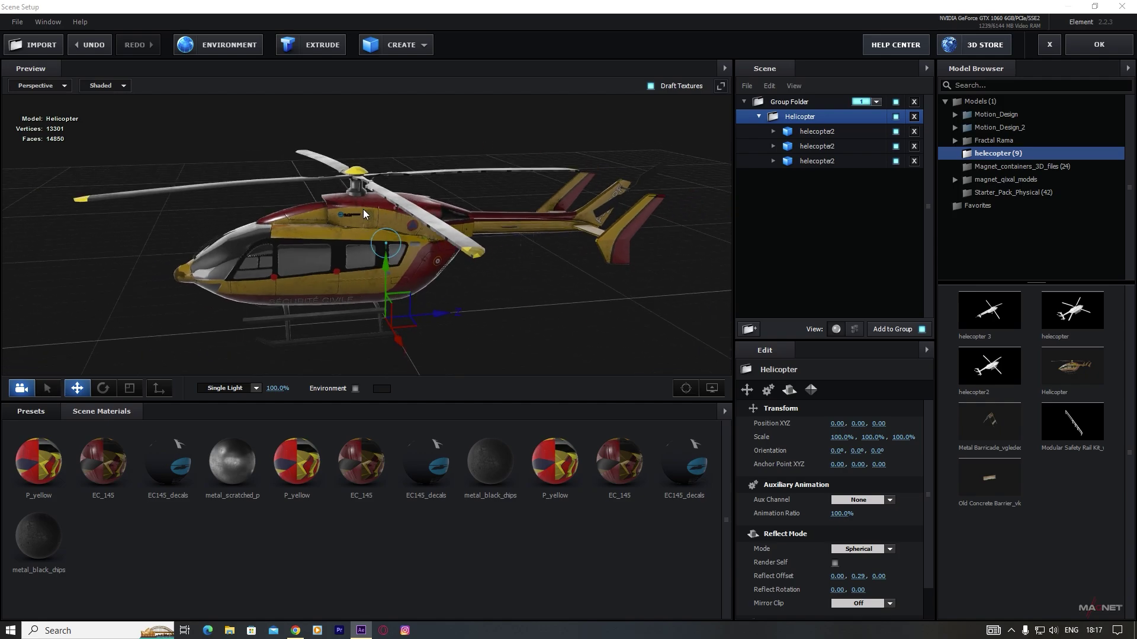
scroll(489, 247, "down", 3)
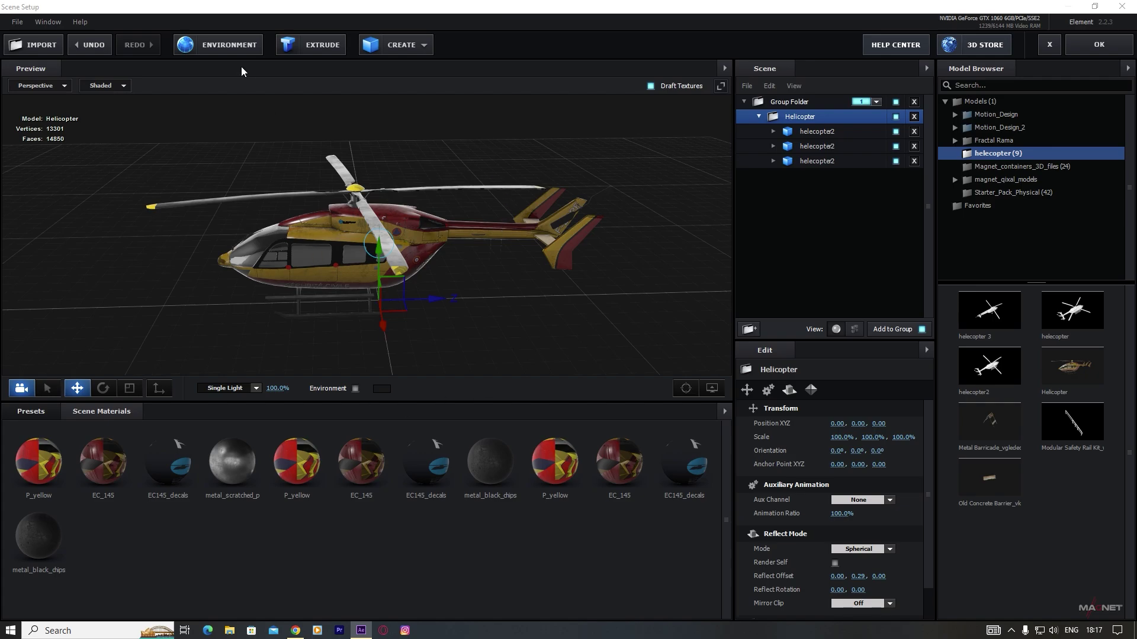
left_click(1099, 44)
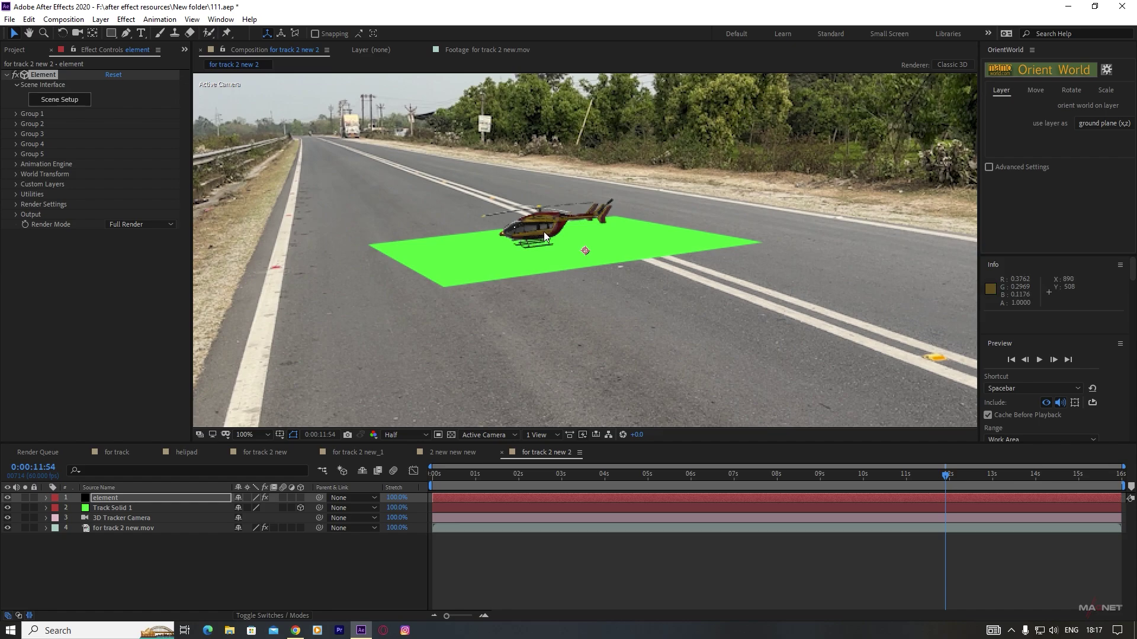
- Delete the Track Solid 1 layer from the for track 2 new 2 composition
left_click(98, 510)
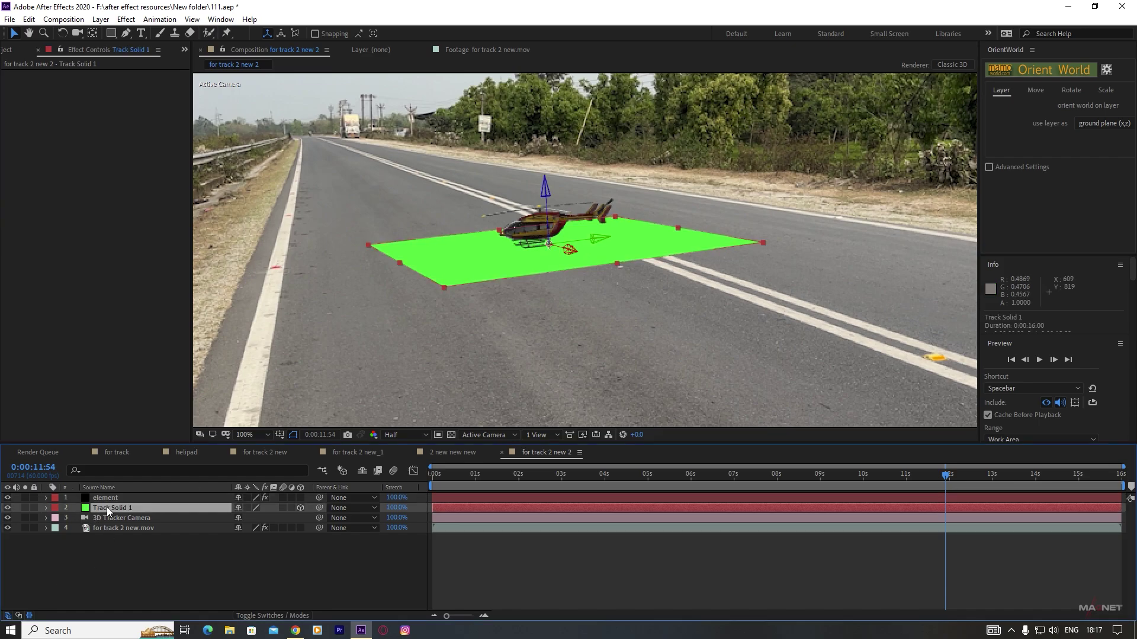
left_click(7, 507)
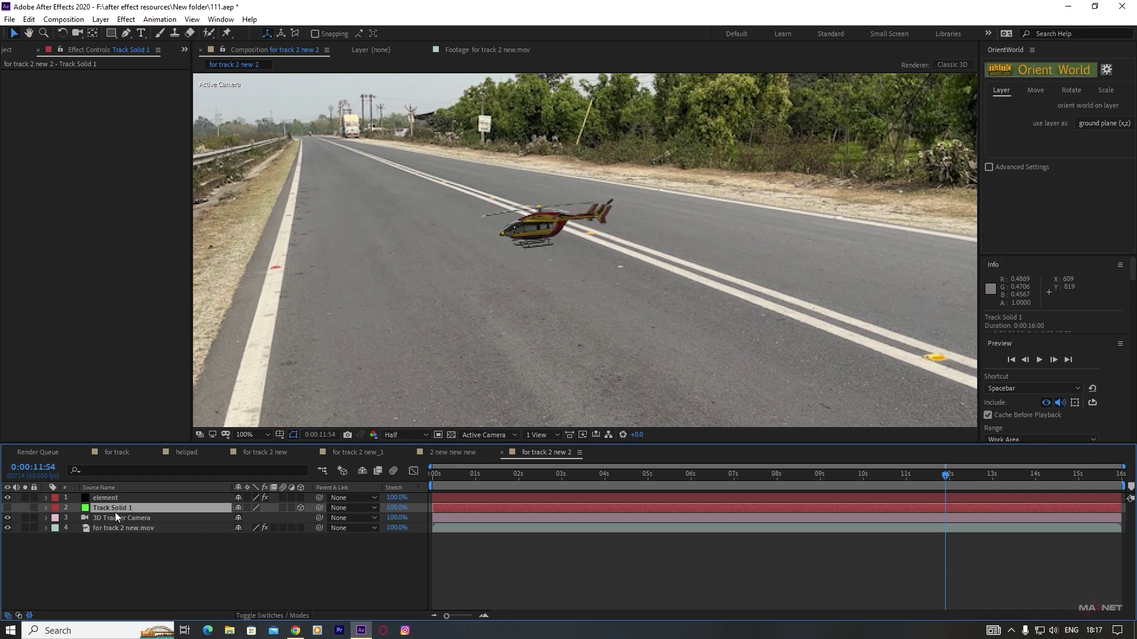
key("Delete")
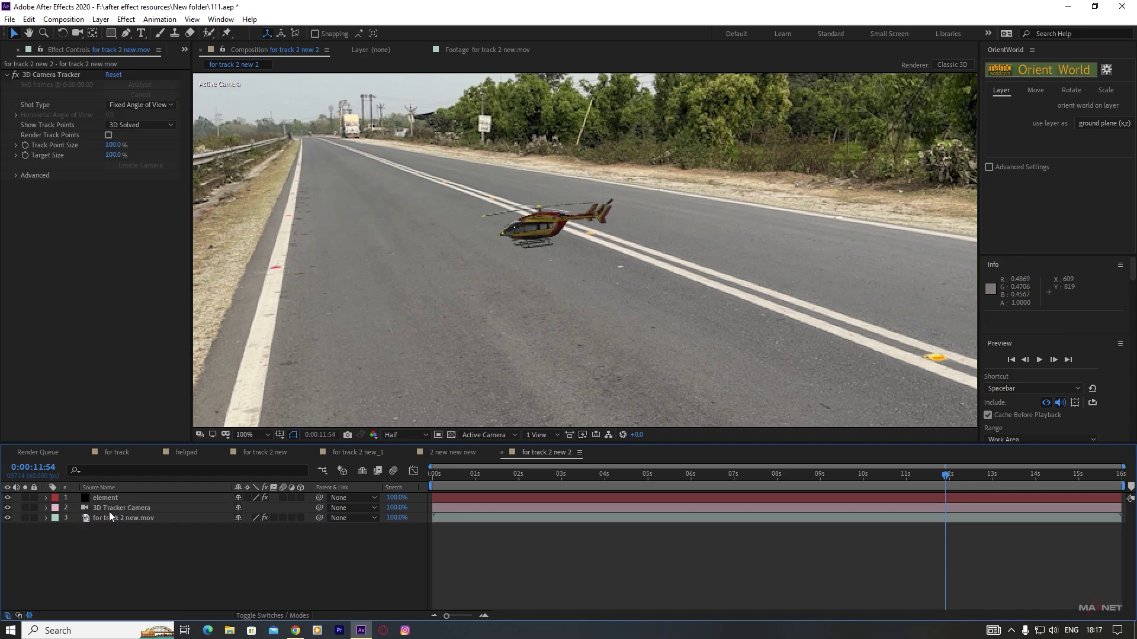
scroll(530, 307, "down", 2)
scroll(533, 303, "up", 2)
- Create a group null for Group 1 from the Element effect's group utilities on the element layer
left_click(110, 501)
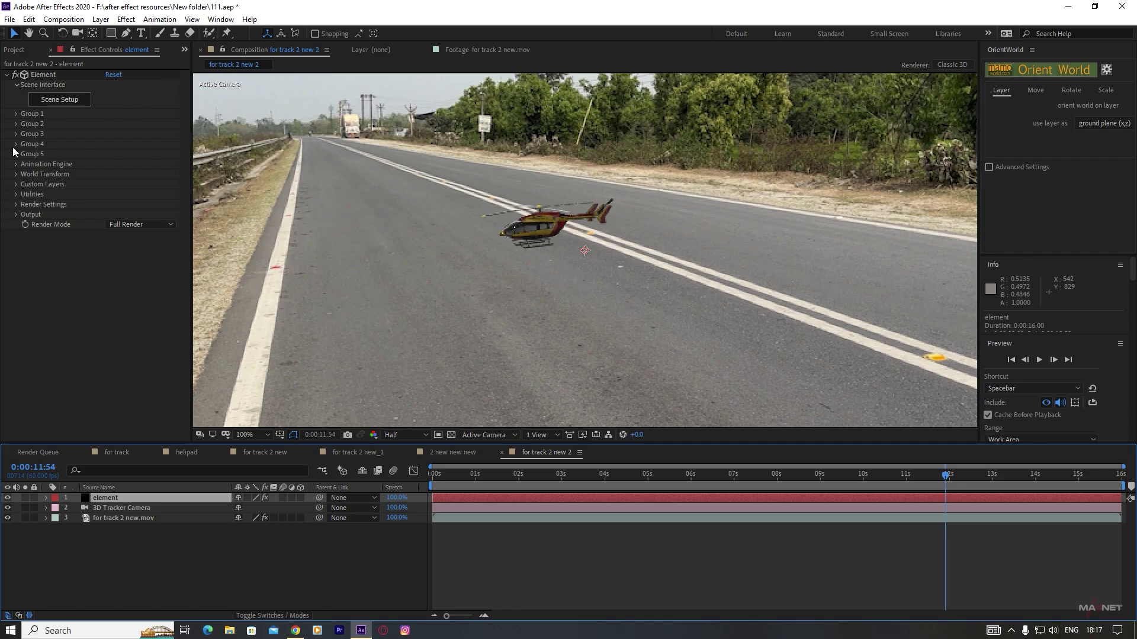
left_click(16, 114)
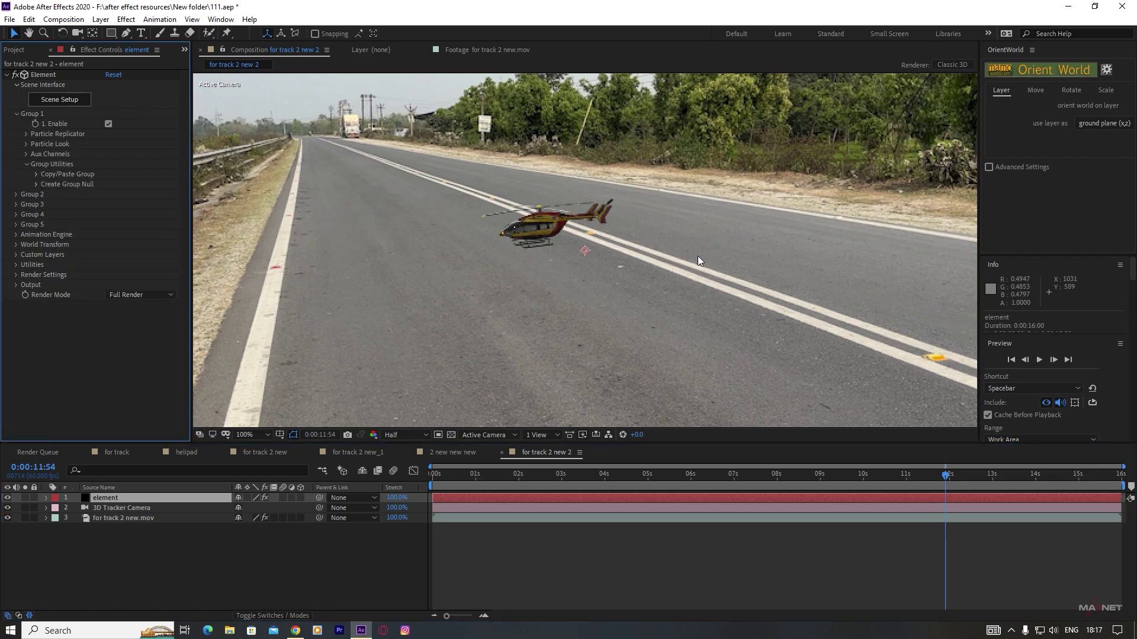
left_click(35, 183)
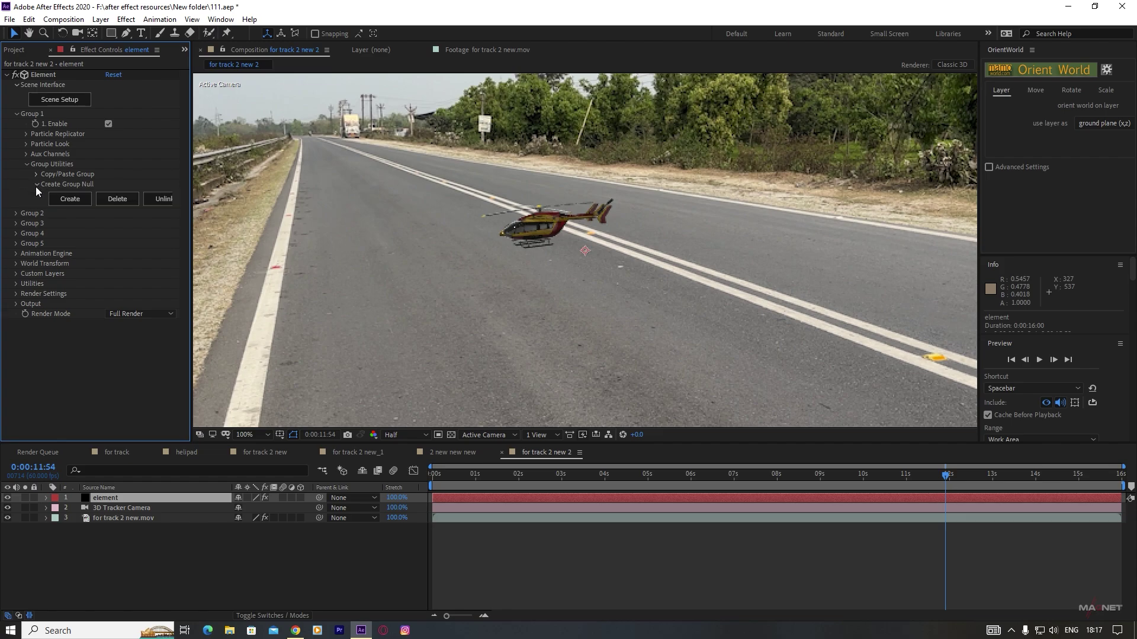
left_click(70, 199)
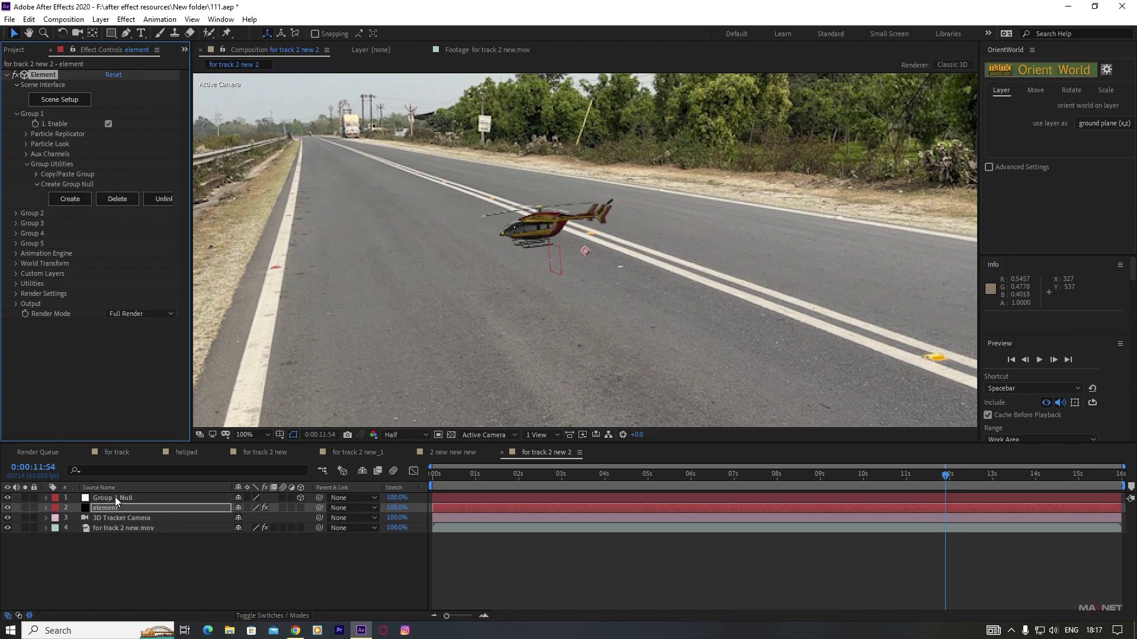
- Rename the Group 1 Null layer as helicopter
left_click(115, 497)
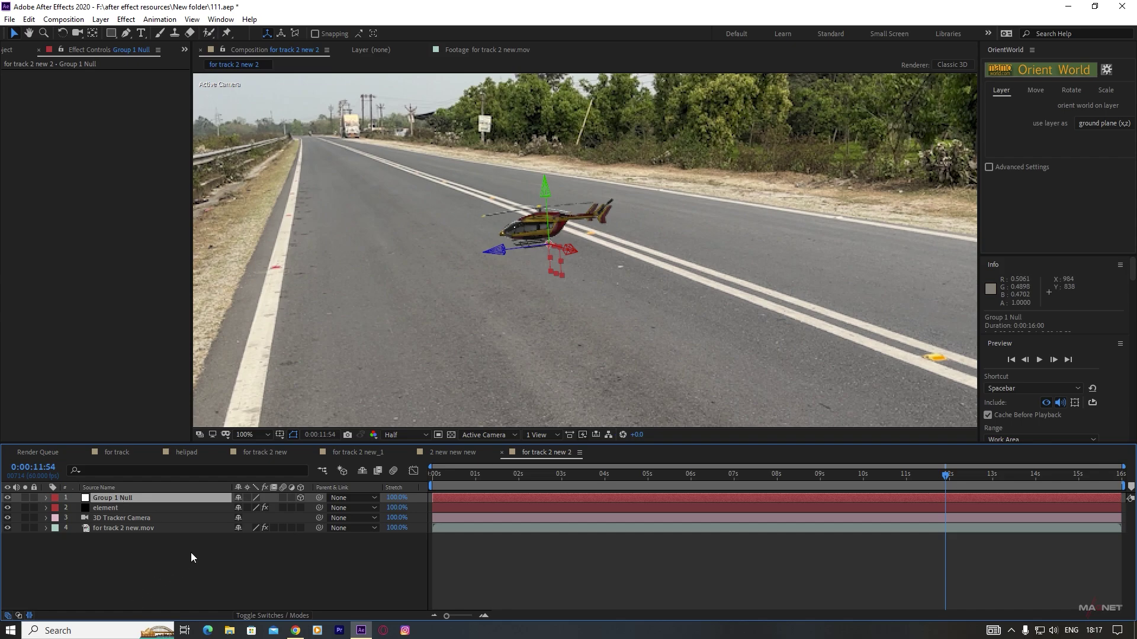
key("Return")
type("helicopter")
key("Return")
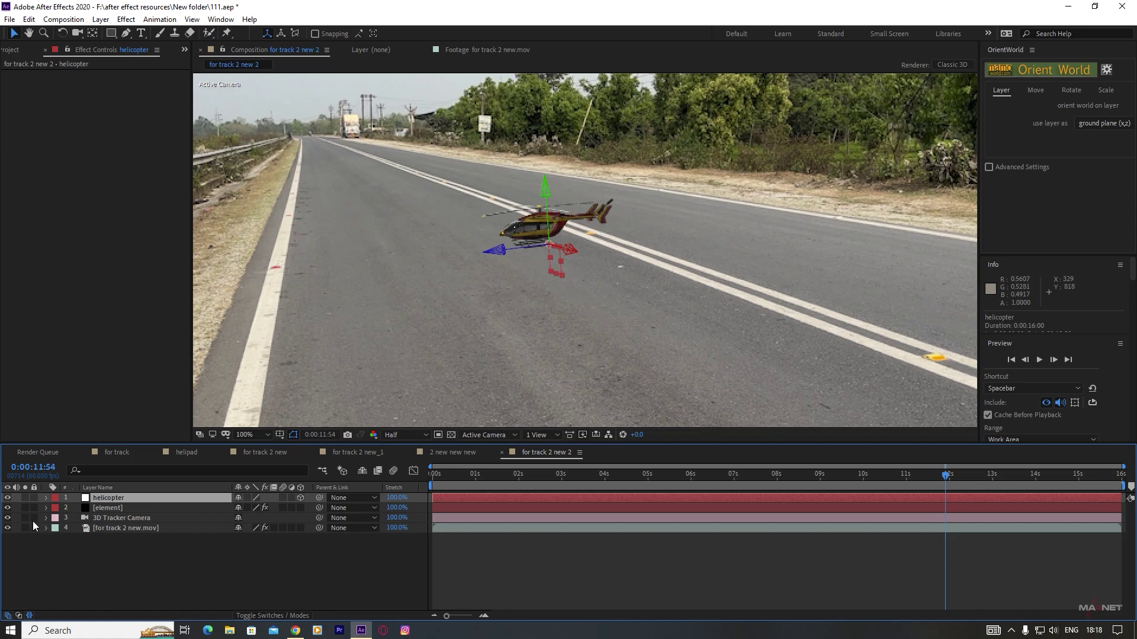
- Scale the helicopter null uniformly to 508%
key("s")
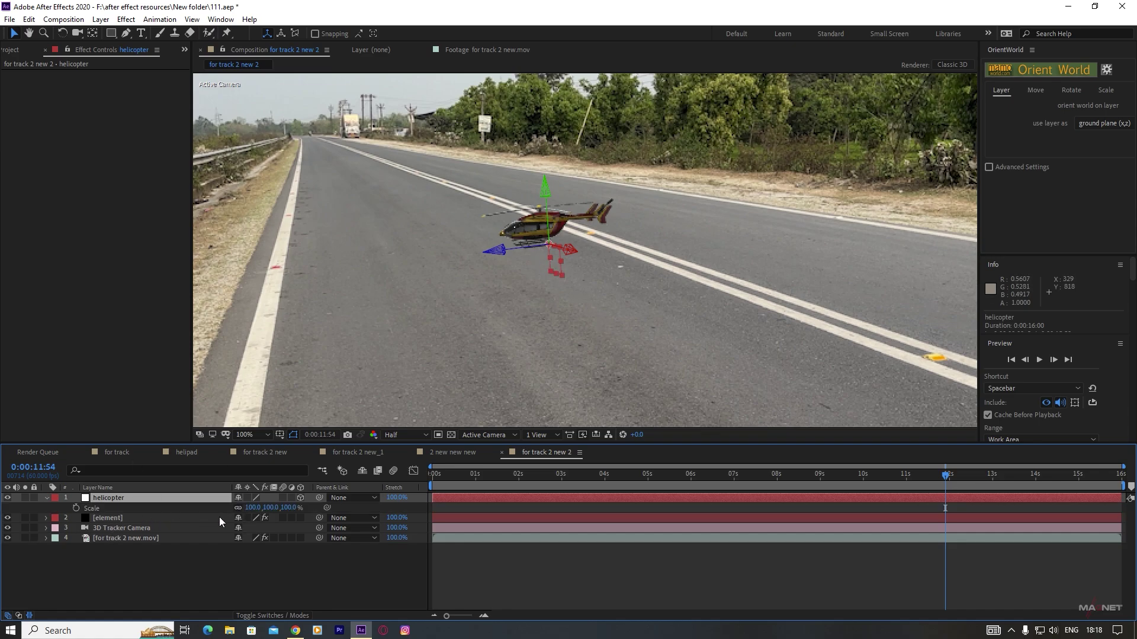
left_click_drag(254, 507, 388, 508)
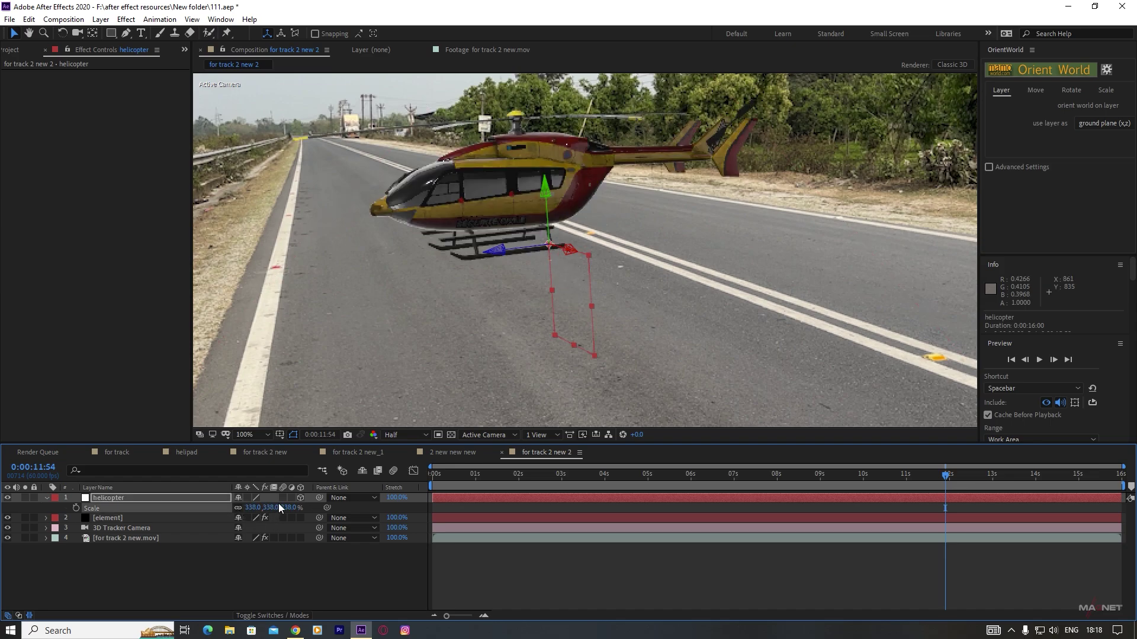
left_click_drag(255, 507, 352, 508)
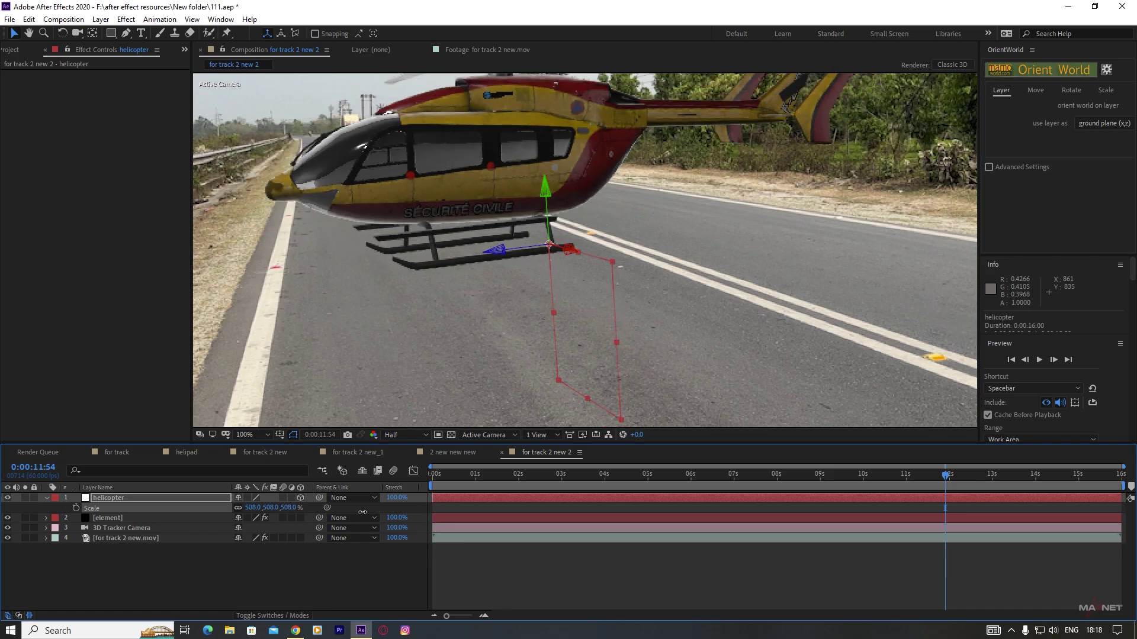
scroll(489, 320, "down", 4)
scroll(489, 319, "up", 2)
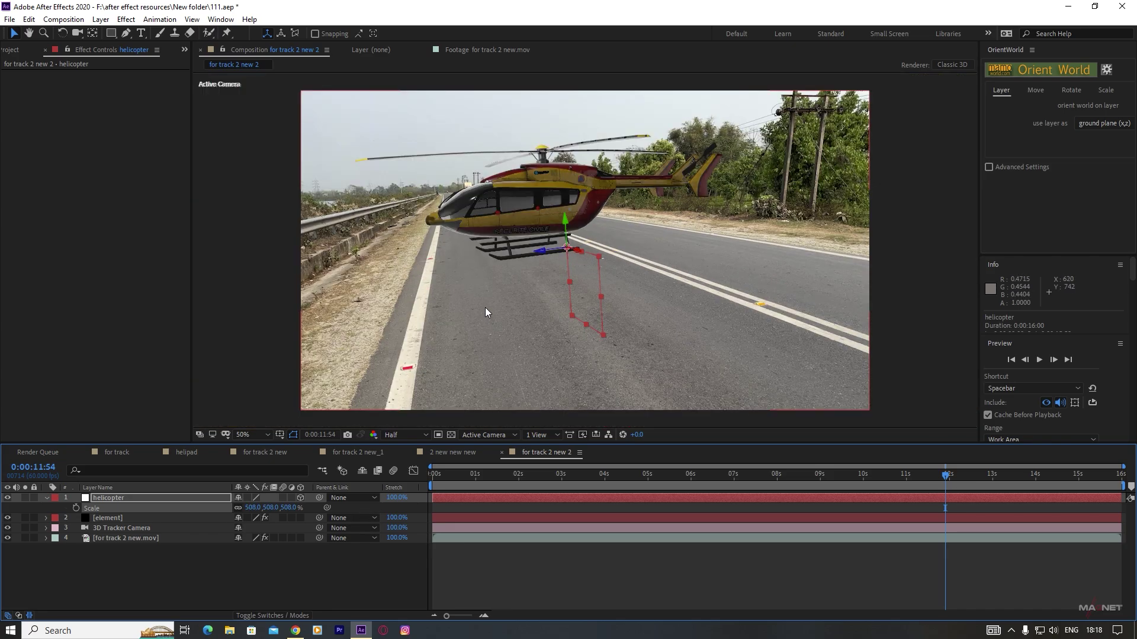
- Move the helicopter null farther back along the road and set its Y Rotation to -20°
left_click_drag(578, 254, 635, 232)
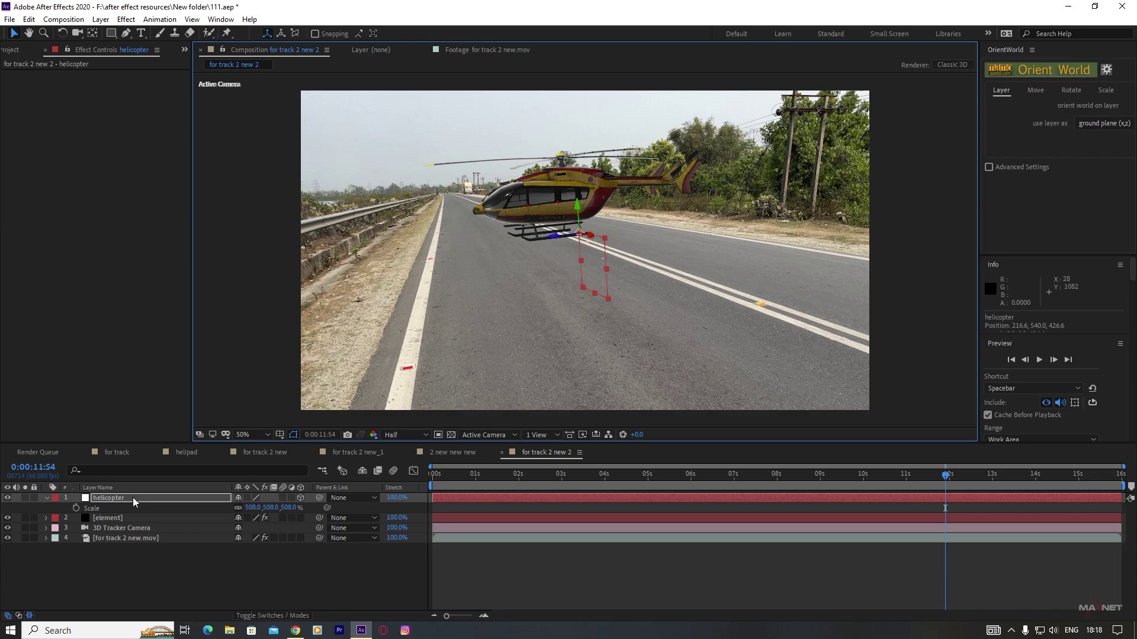
left_click(112, 500)
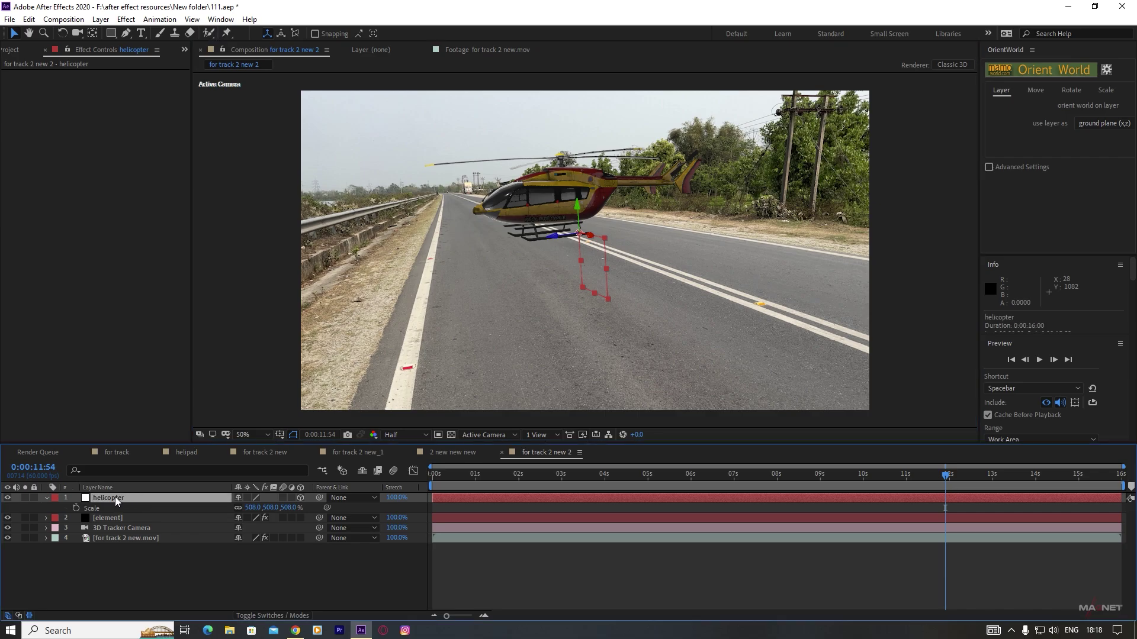
key("r")
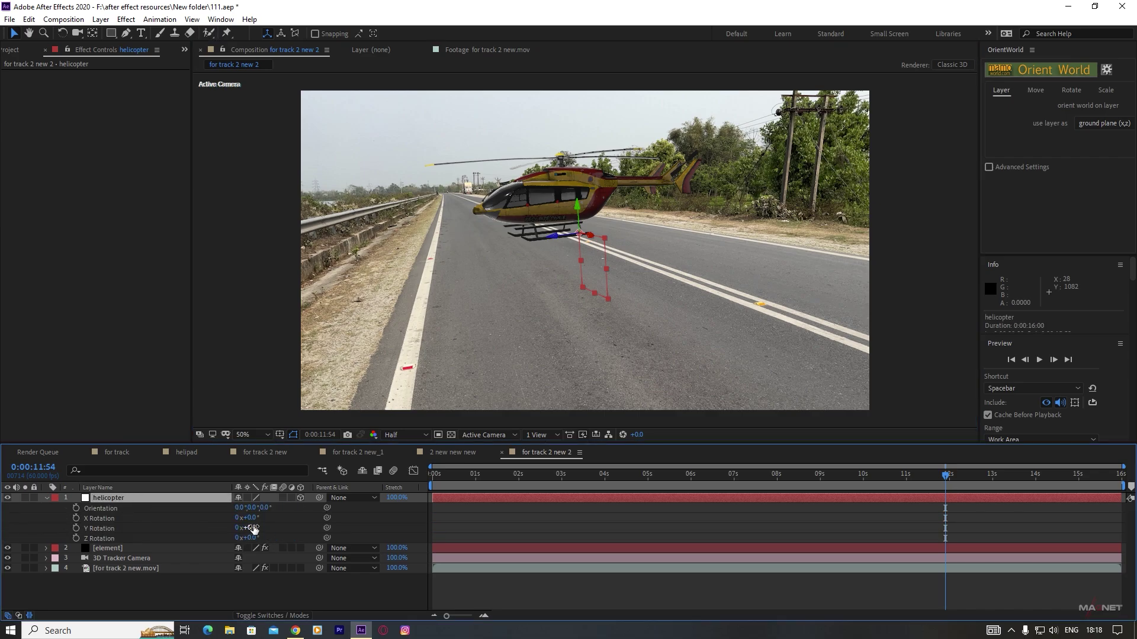
left_click_drag(249, 527, 240, 526)
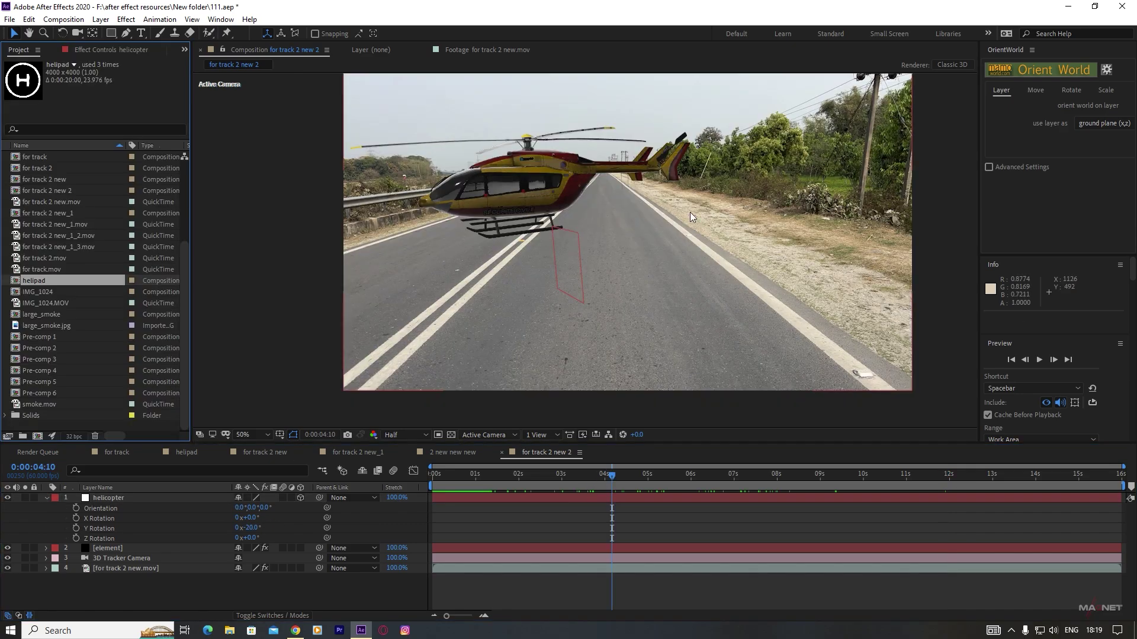
- Solo the for track 2 new.mov footage, set the preview resolution to Full, and go to 0:00:00:35
key("slash")
key("comma")
left_click(480, 495)
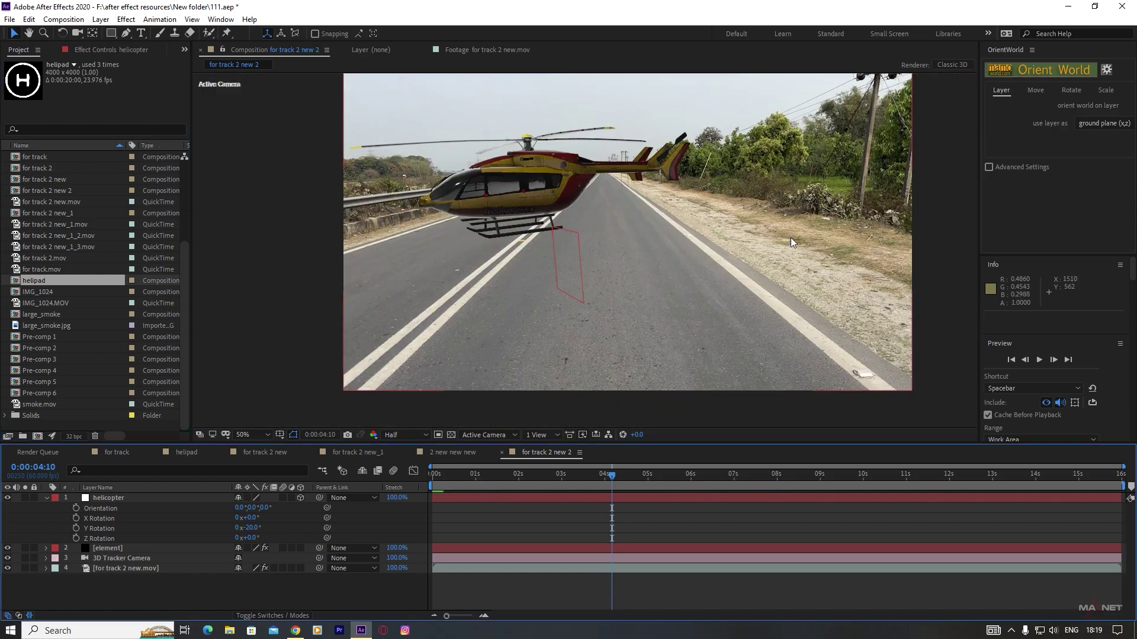
left_click(25, 568)
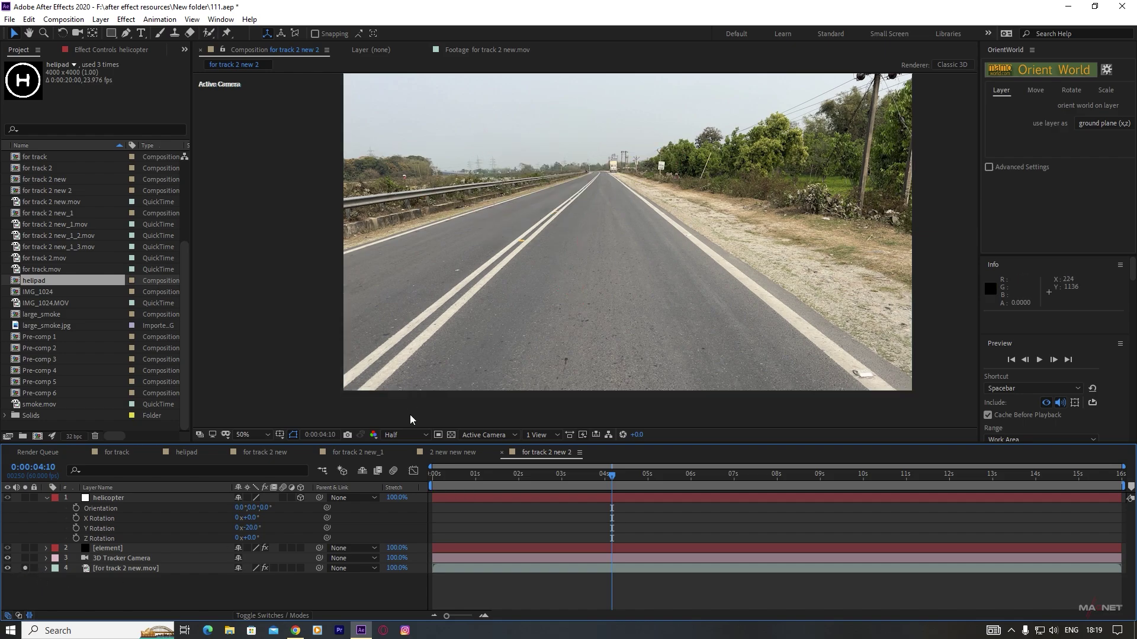
left_click(415, 436)
left_click(407, 468)
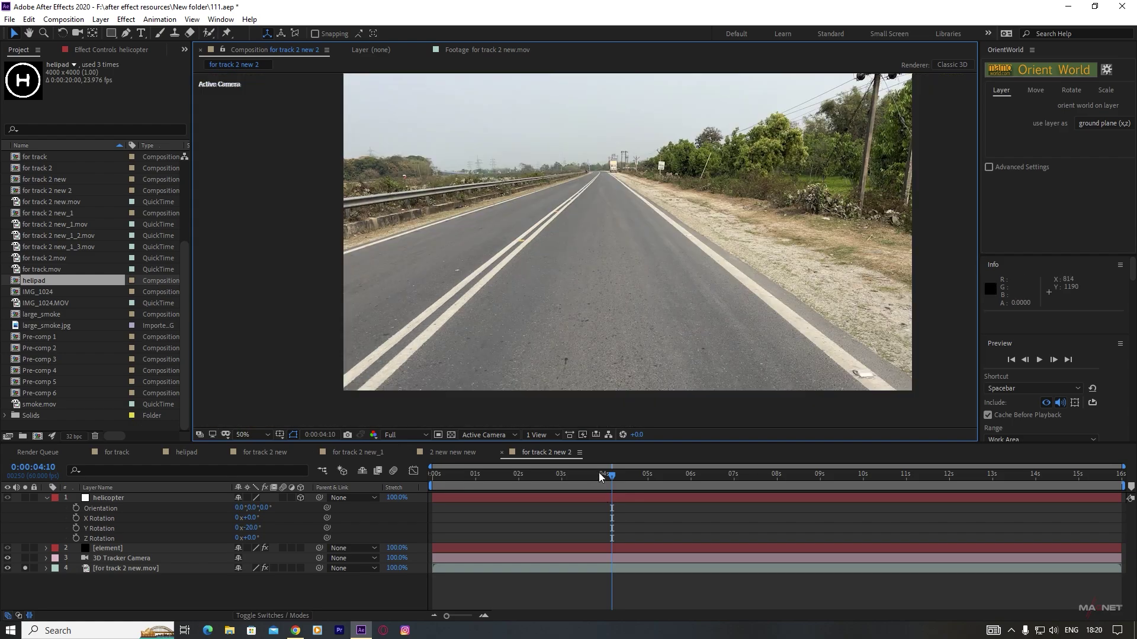
left_click_drag(599, 475, 458, 472)
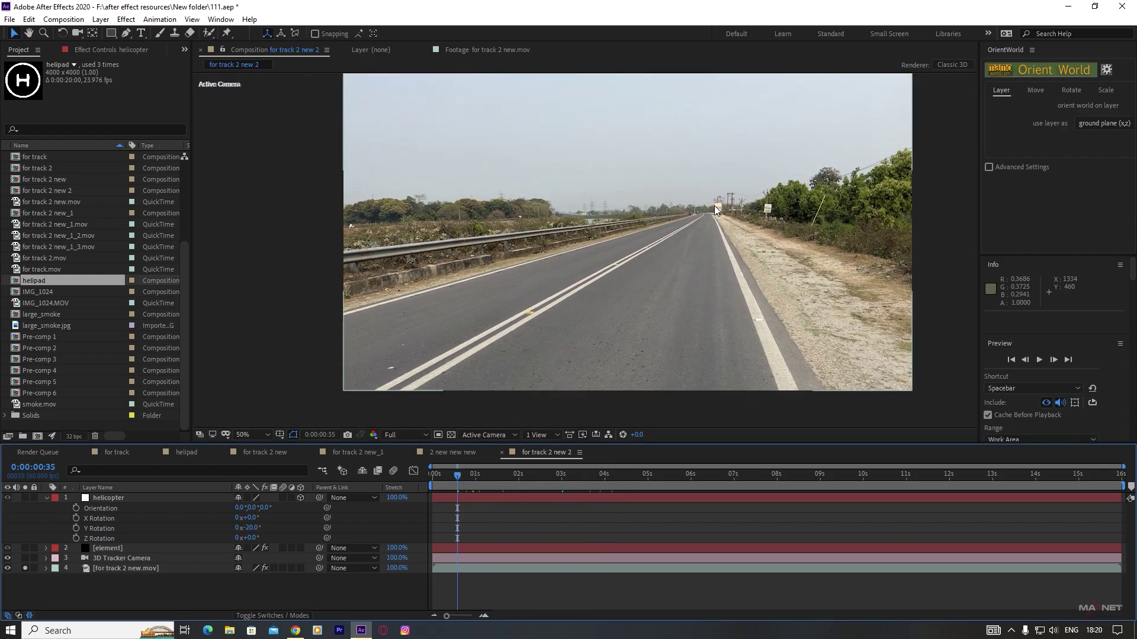
- Queue the current frame for saving as a still image and set its output format to PNG Sequence
left_click(68, 20)
mouse_move(90, 166)
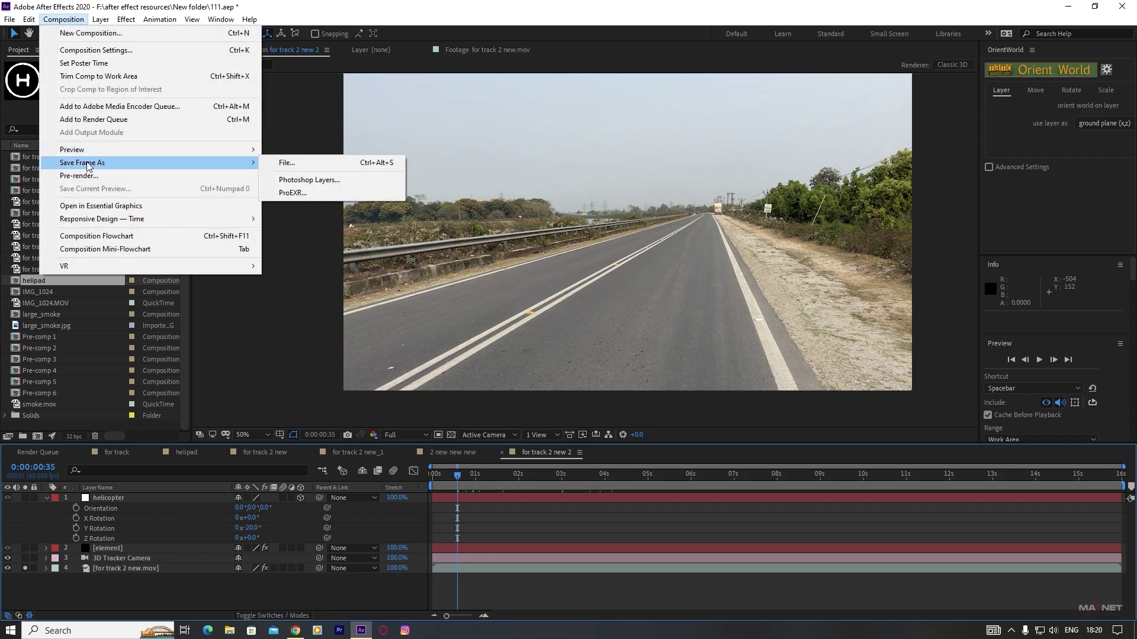
left_click(316, 164)
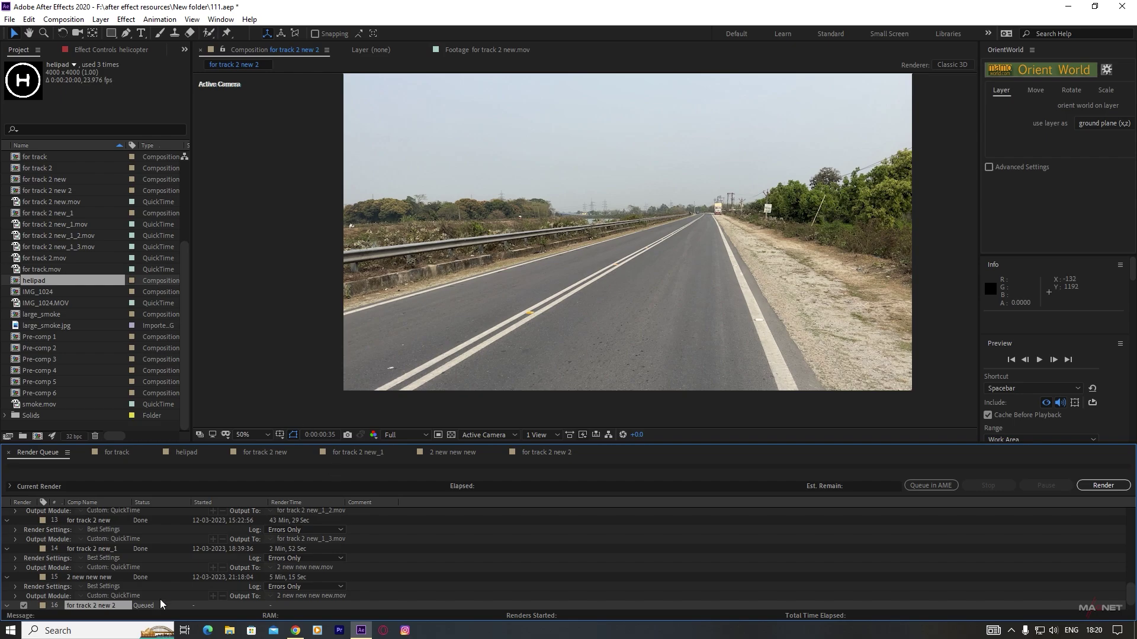
scroll(128, 566, "down", 1)
left_click(102, 605)
left_click(148, 67)
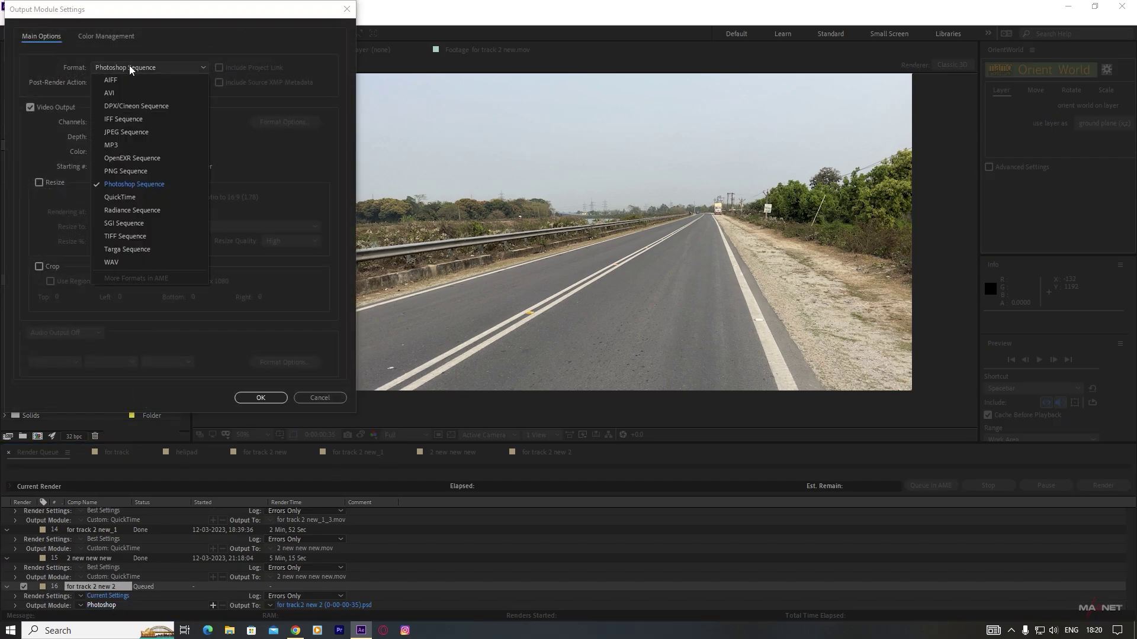
left_click(152, 168)
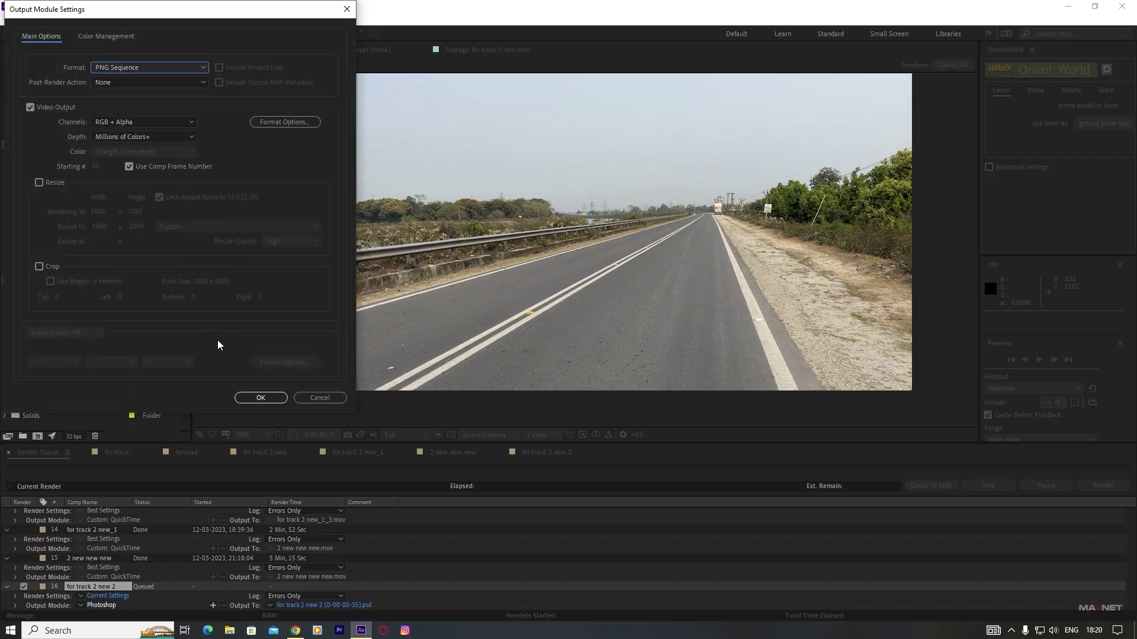
left_click(259, 398)
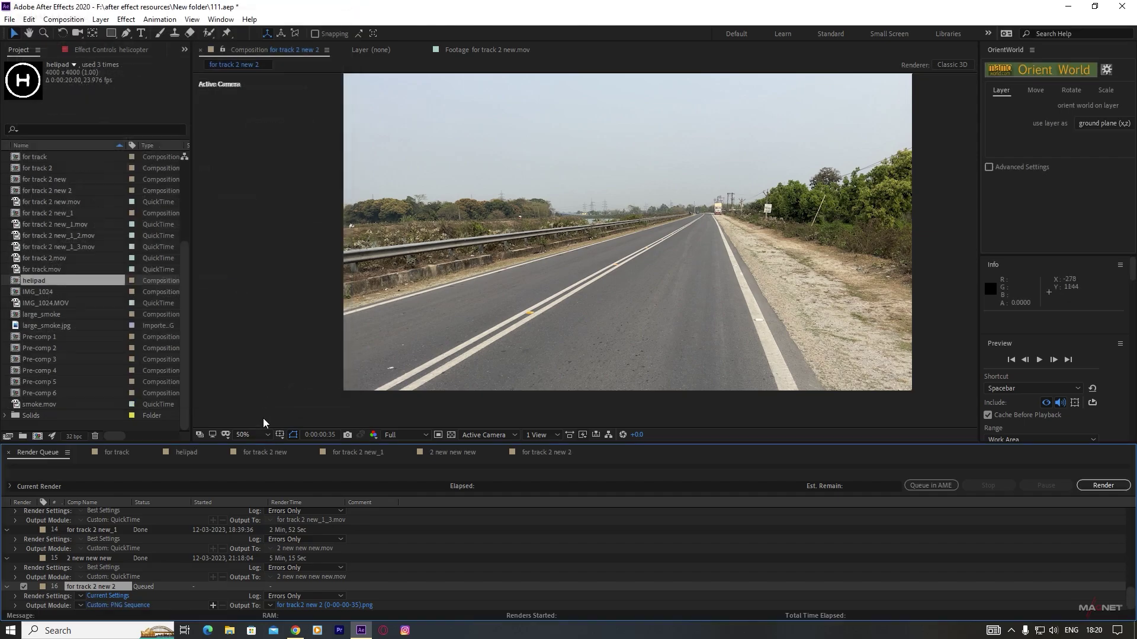
- Save the frame output as for track 2 new 2 (0-00-00-35) in the final folder and render it
left_click(335, 606)
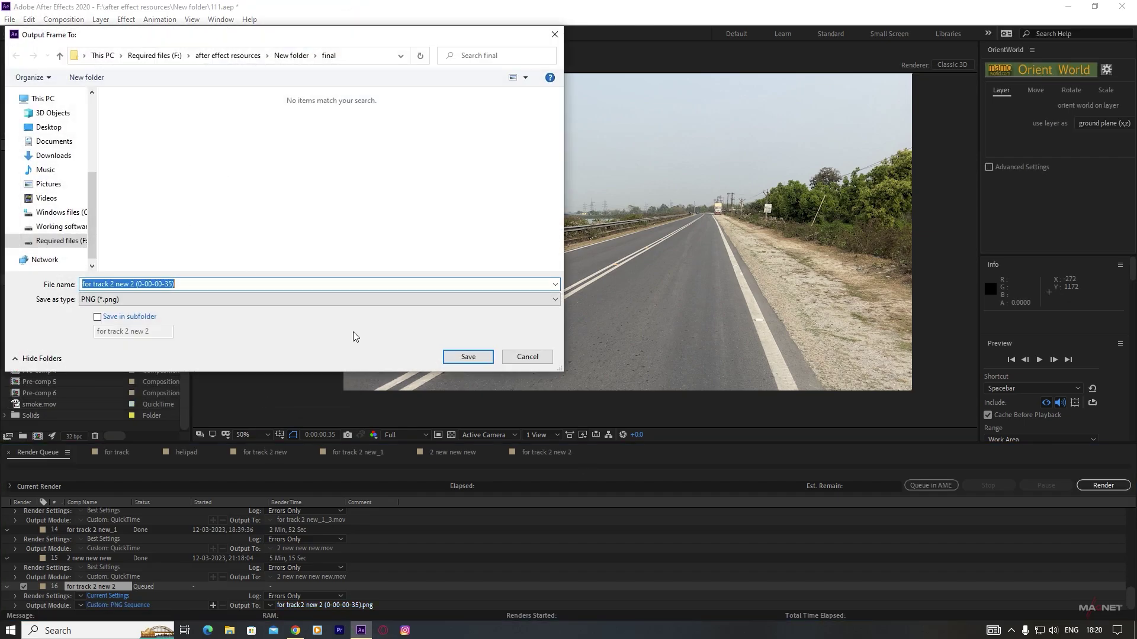
left_click(468, 357)
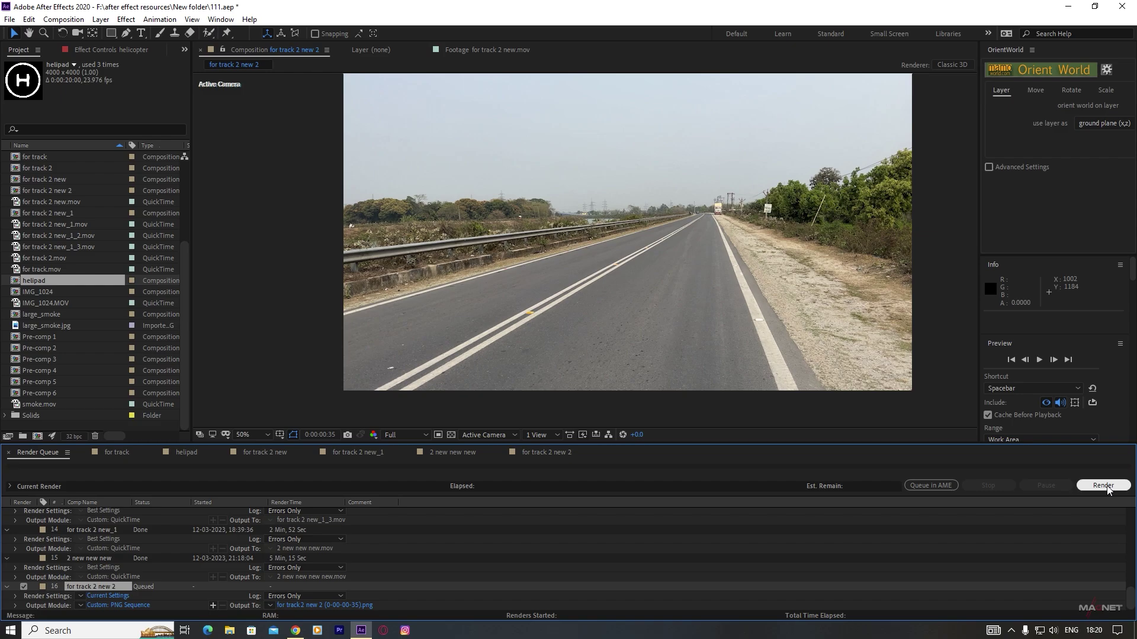
left_click(1102, 485)
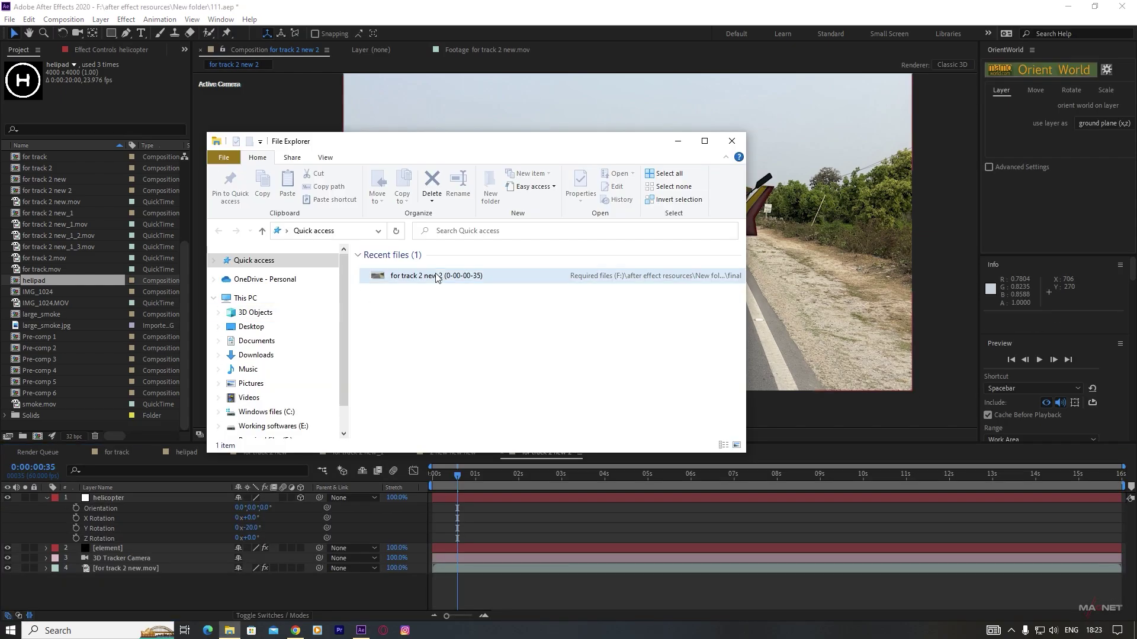
- Import the rendered for track 2 new 2 (0-00-00-35) PNG and create a composition from it
left_click_drag(463, 280, 74, 420)
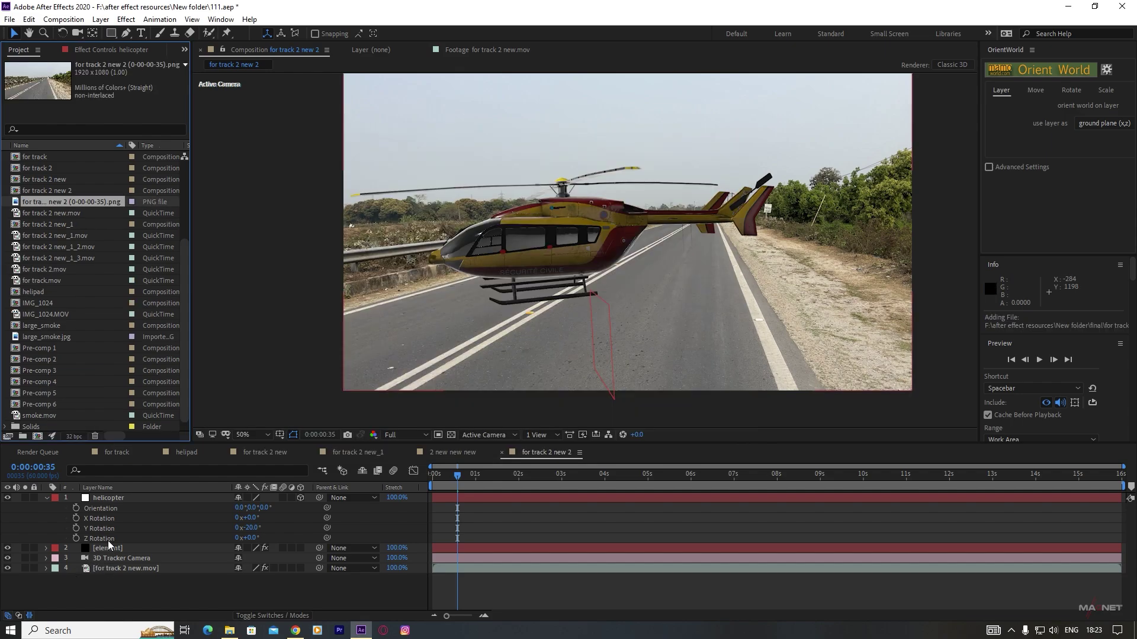
left_click_drag(42, 207, 37, 437)
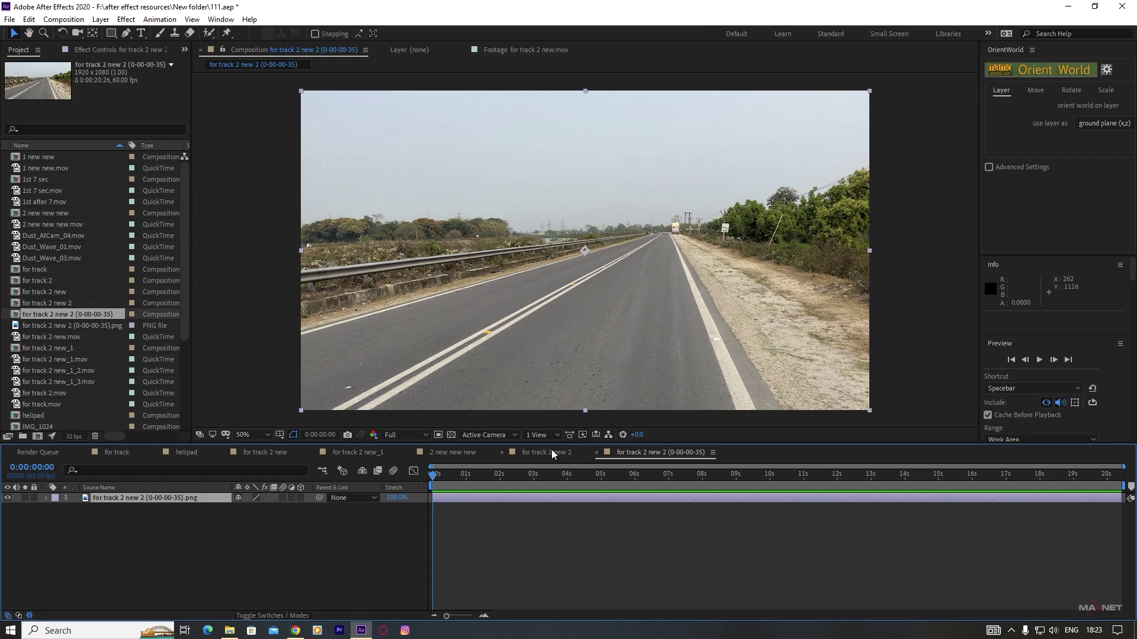
- Add the still-frame composition as the lowest layer of for track 2 new 2 and hide it
left_click(551, 453)
left_click_drag(46, 318, 80, 603)
left_click(7, 578)
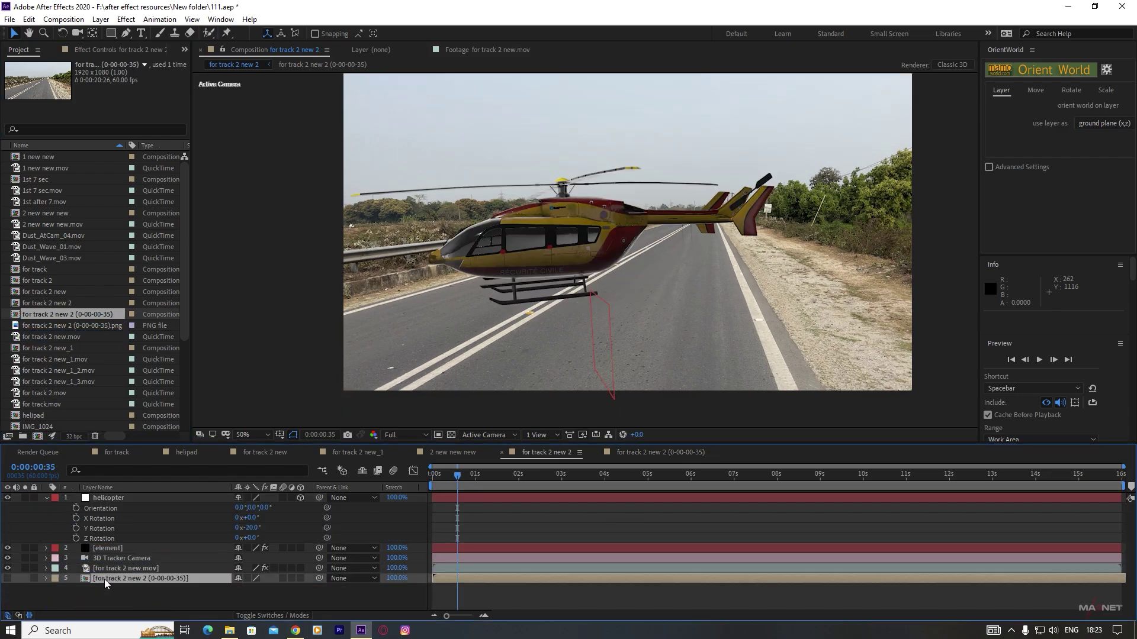
- In the element layer's Custom Texture Maps, set Layer 1 to for track 2 new 2 (0-00-00-35)
left_click(109, 550)
left_click(107, 51)
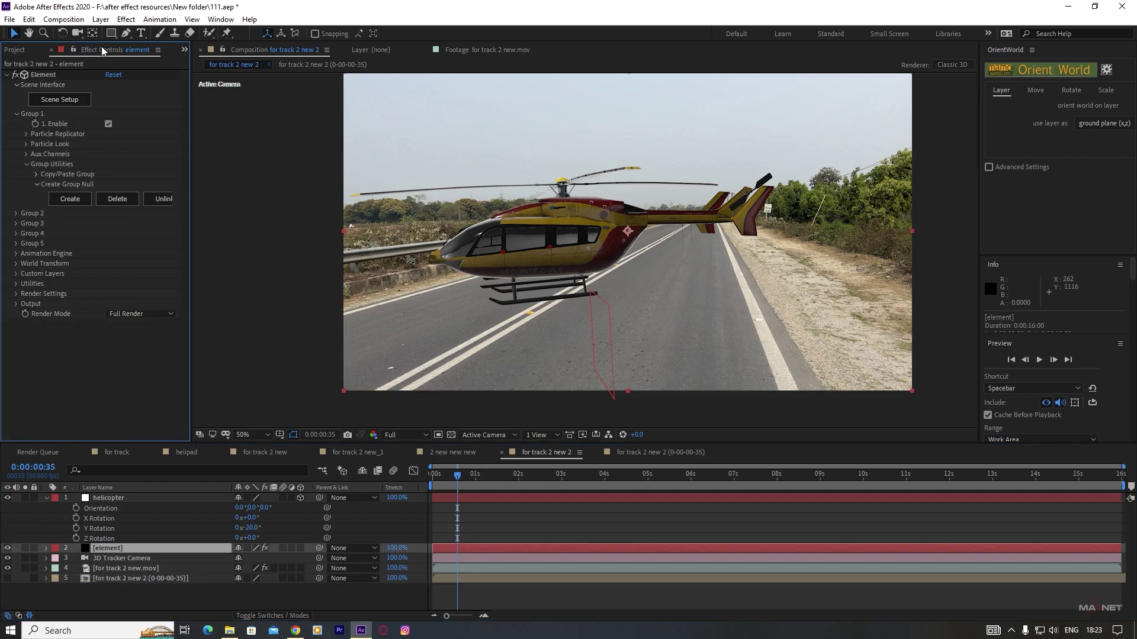
left_click(16, 275)
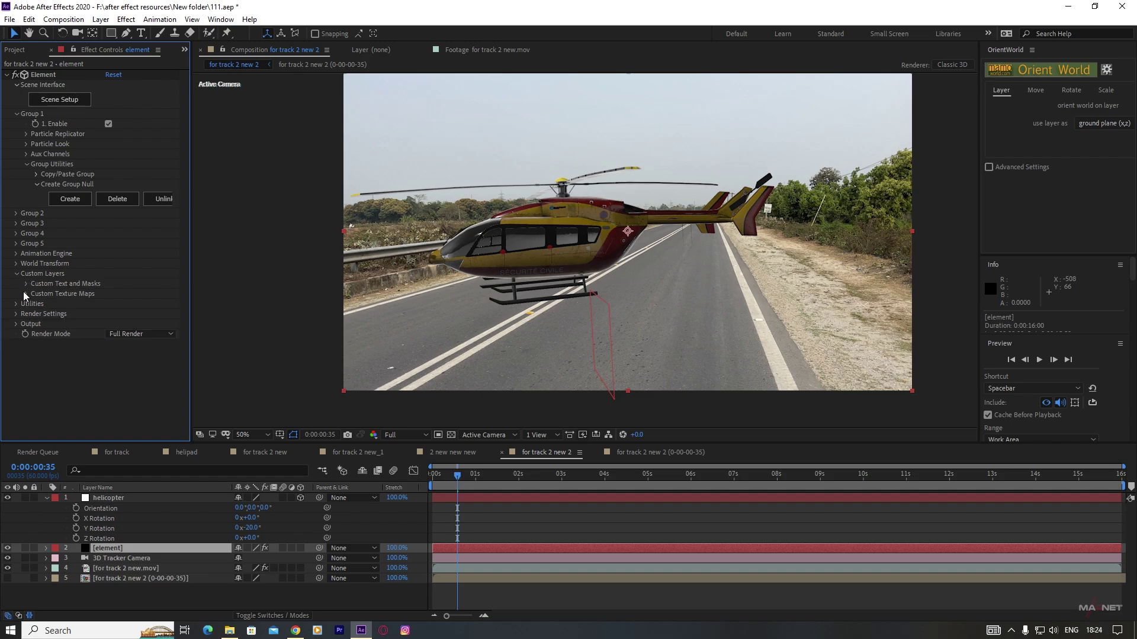
left_click(26, 294)
scroll(27, 298, "down", 3)
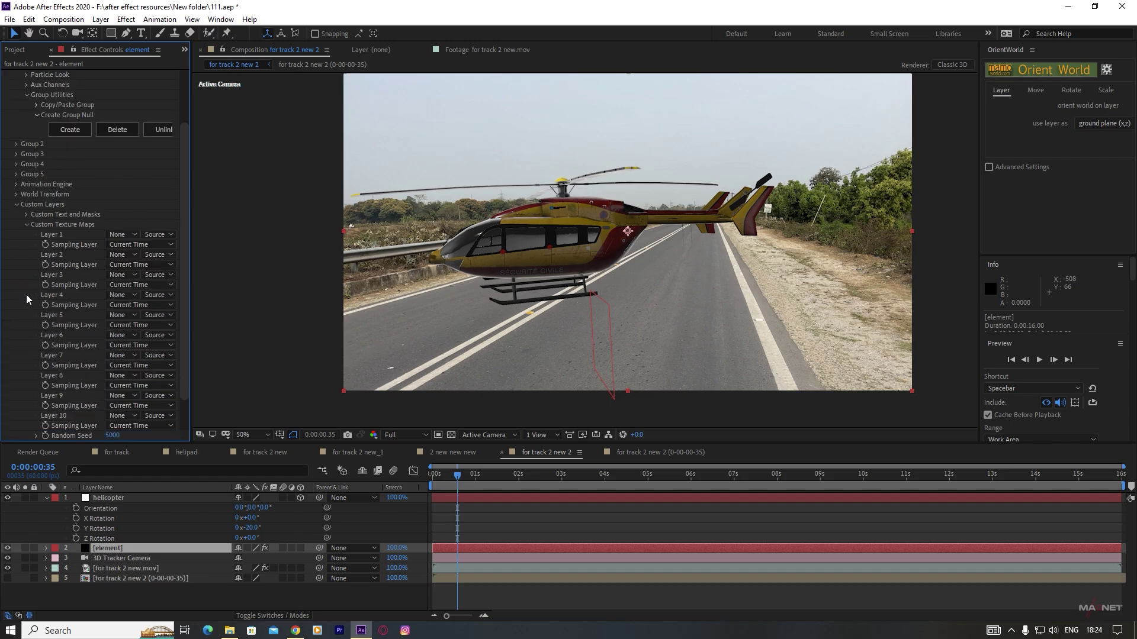
left_click(131, 235)
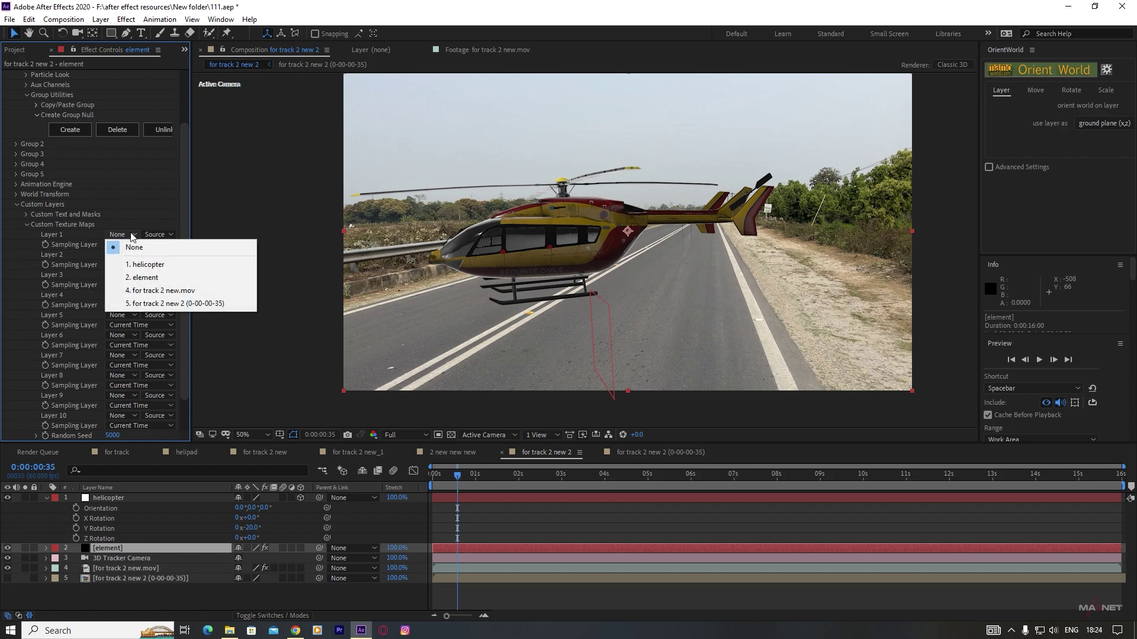
left_click(179, 303)
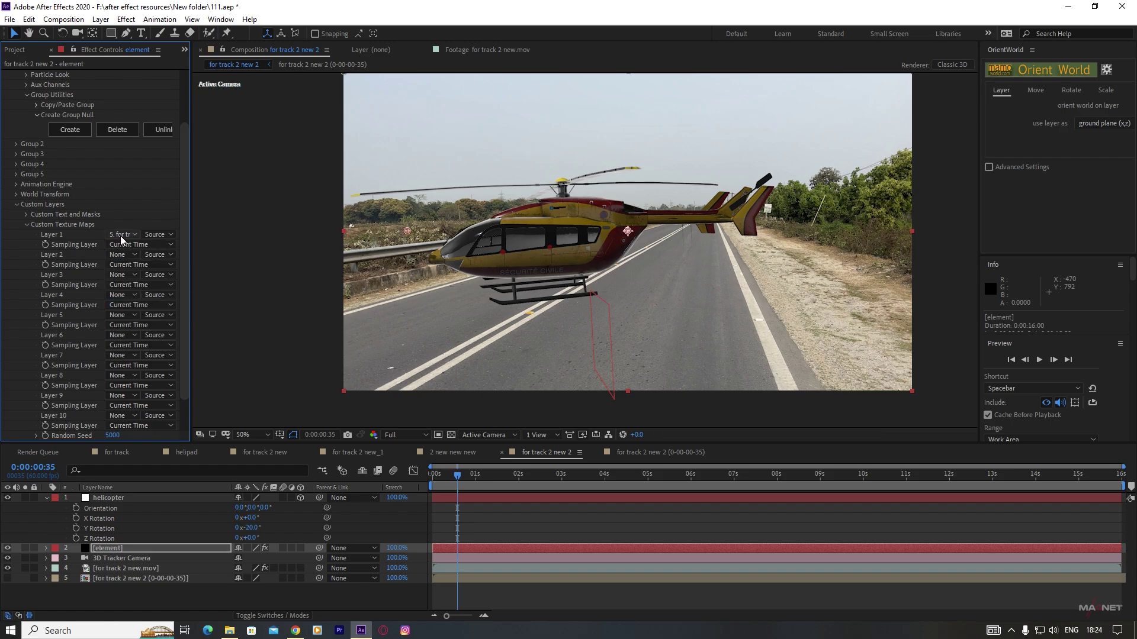
- In Element's Scene Setup, replace the environment texture with Custom Layer 1
scroll(66, 136, "up", 3)
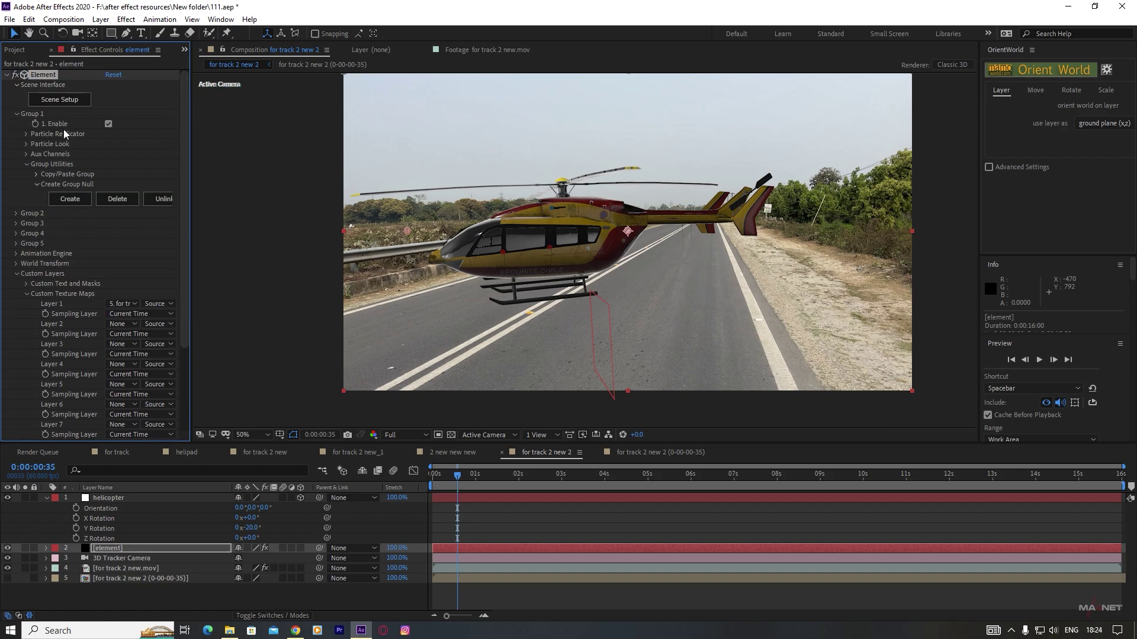
left_click(61, 100)
left_click(227, 43)
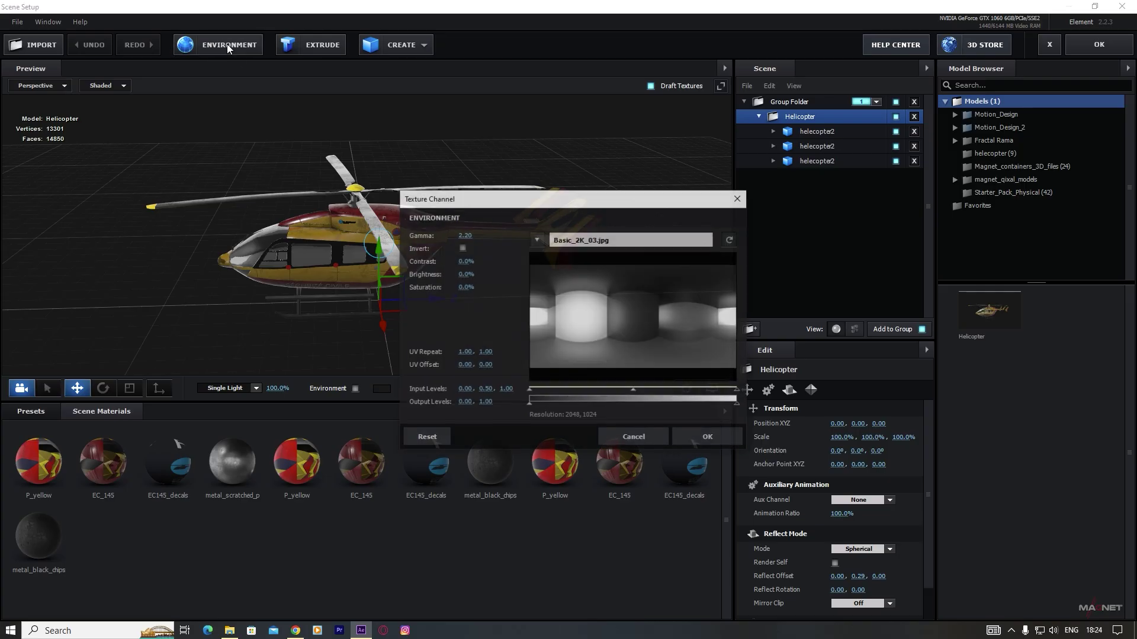
left_click(536, 239)
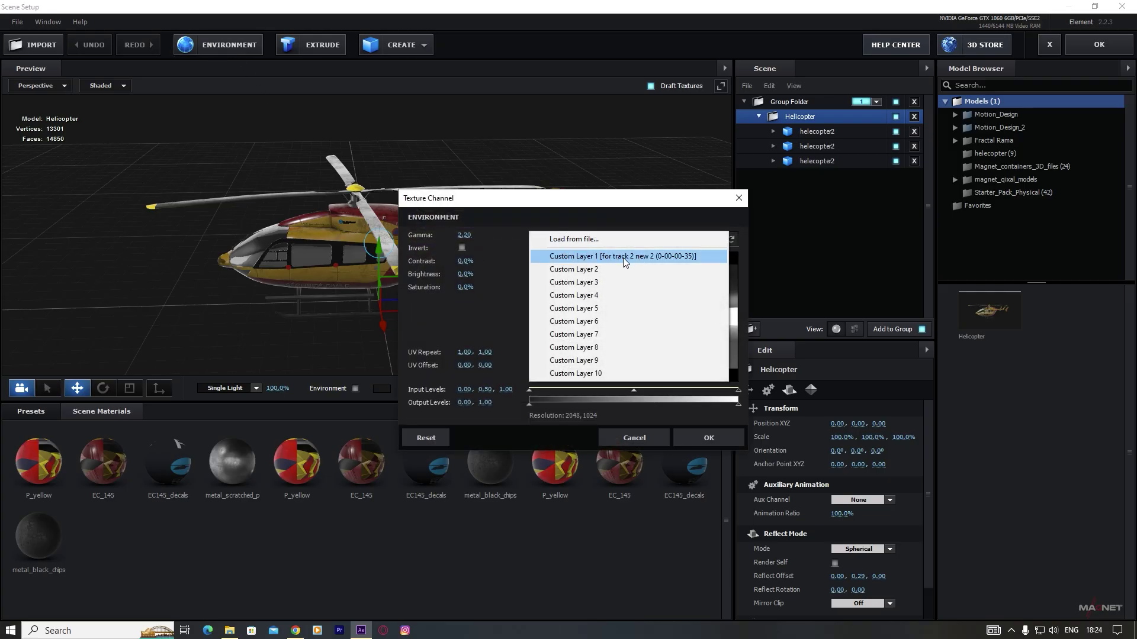
left_click(623, 258)
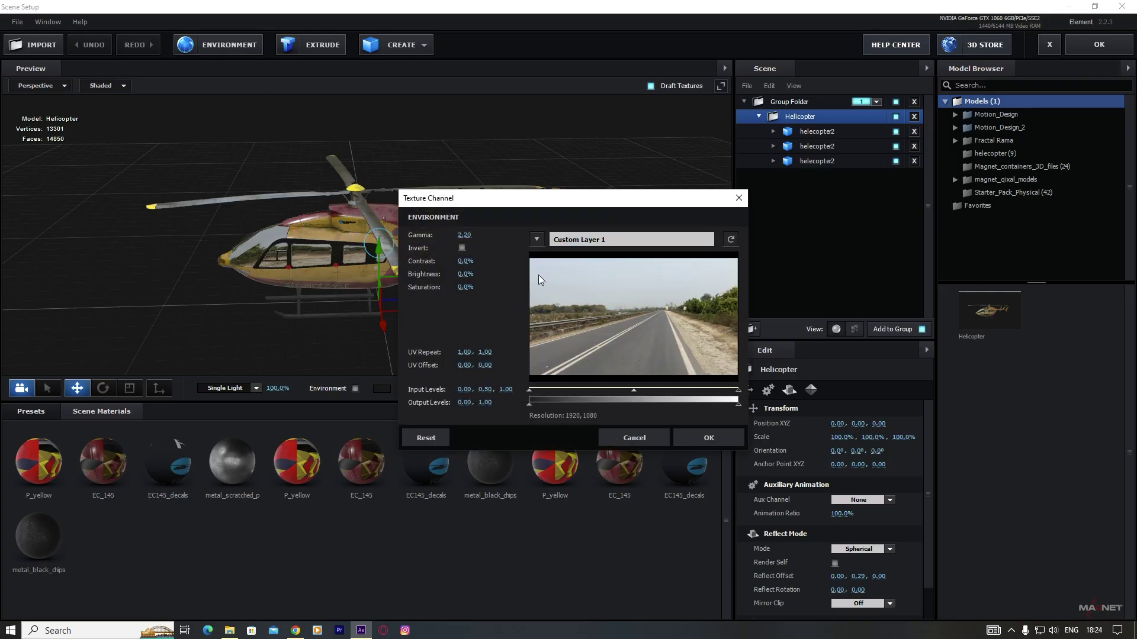
left_click(708, 438)
- Inspect the helicopter's reflections up close and accept the Scene Setup
scroll(299, 304, "up", 5)
left_click_drag(318, 279, 349, 257)
scroll(371, 261, "down", 2)
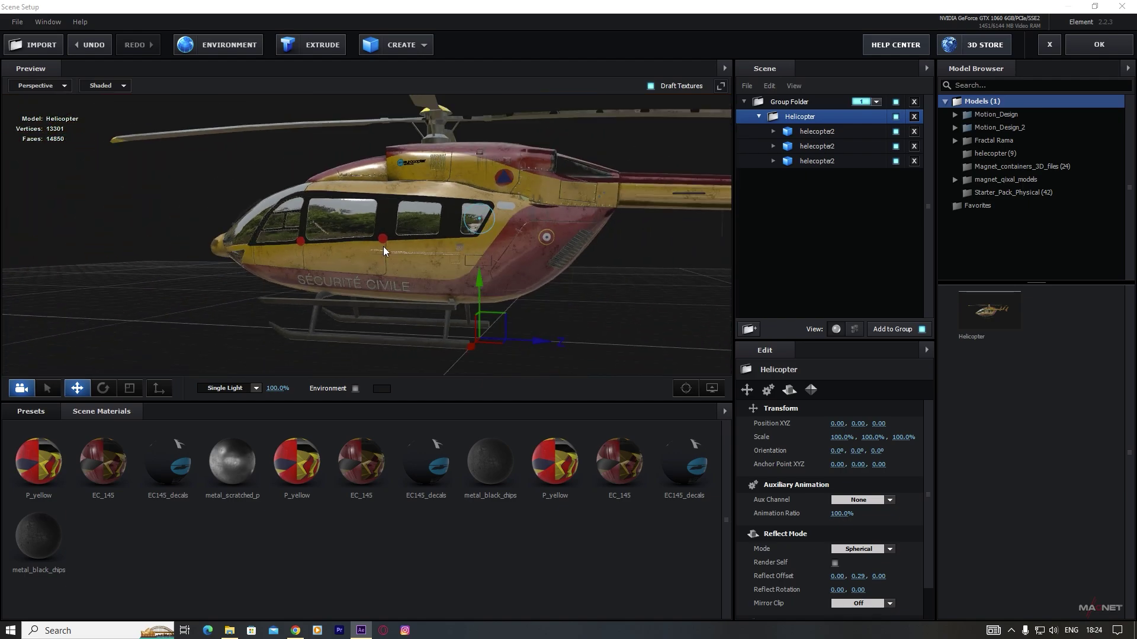
left_click(1103, 44)
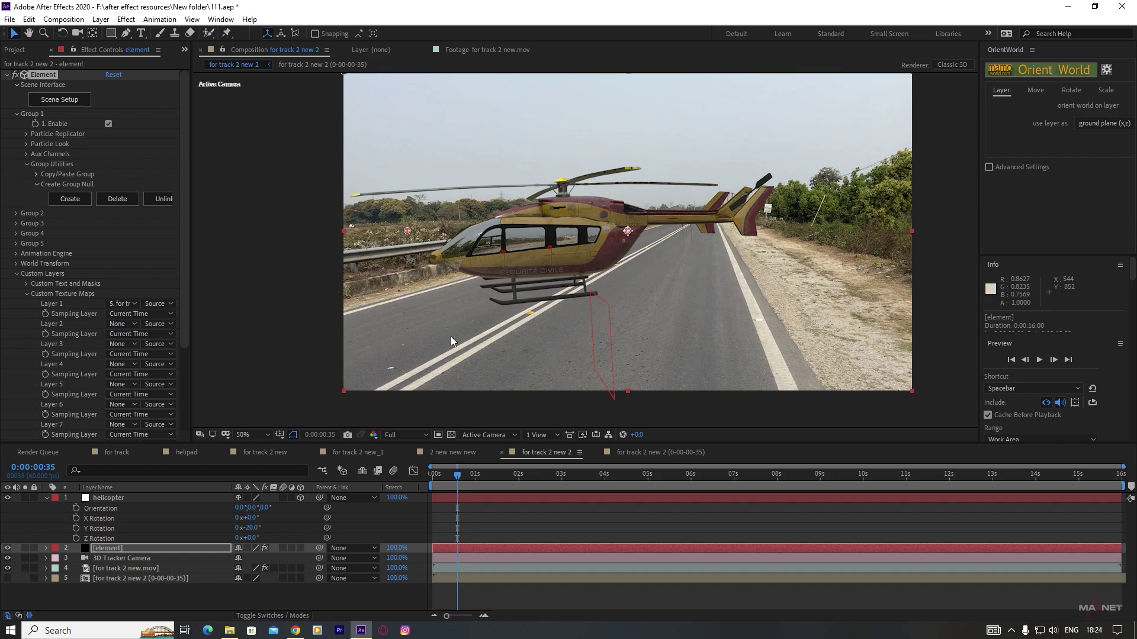
- In Element's Scene Setup, create a plane model beneath the helicopter
left_click(52, 102)
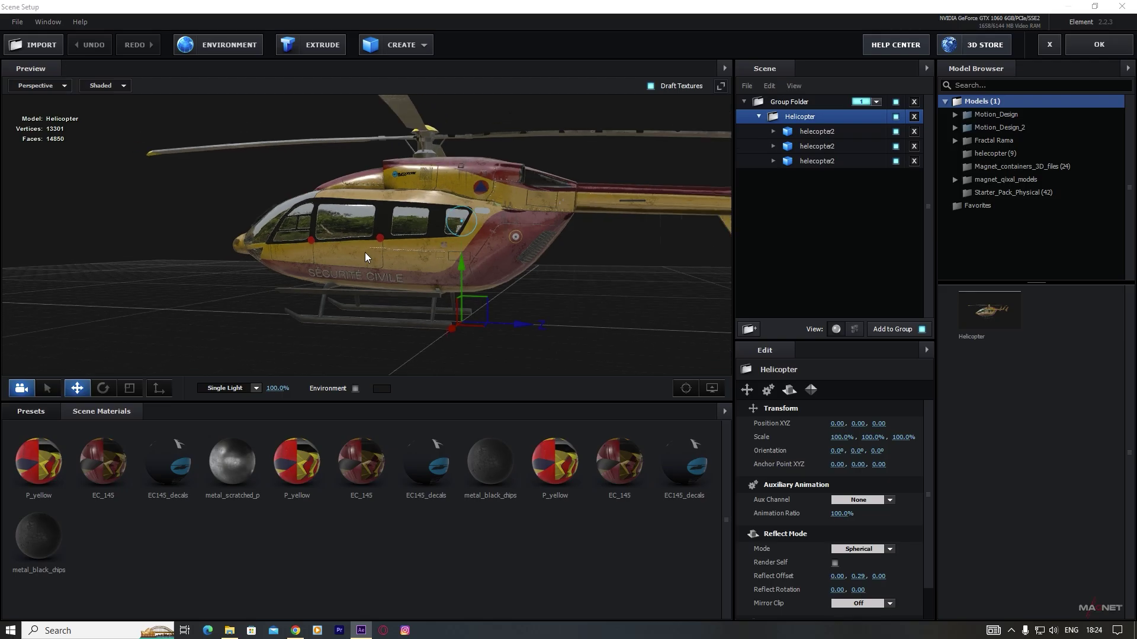
scroll(364, 252, "down", 3)
left_click_drag(281, 251, 300, 204)
left_click(393, 46)
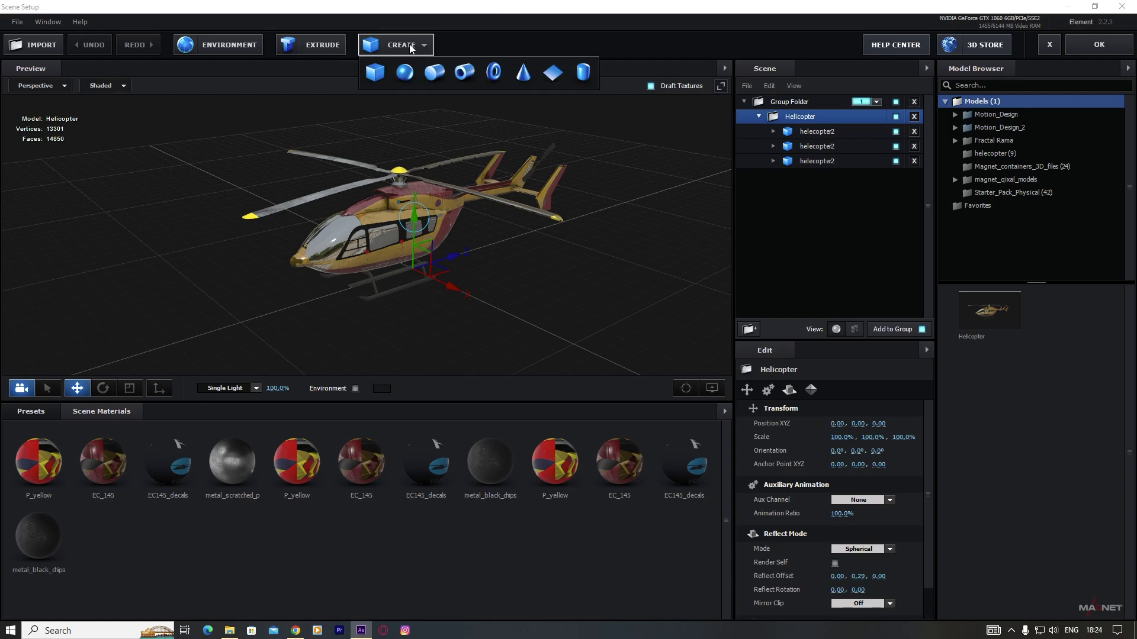
left_click(552, 72)
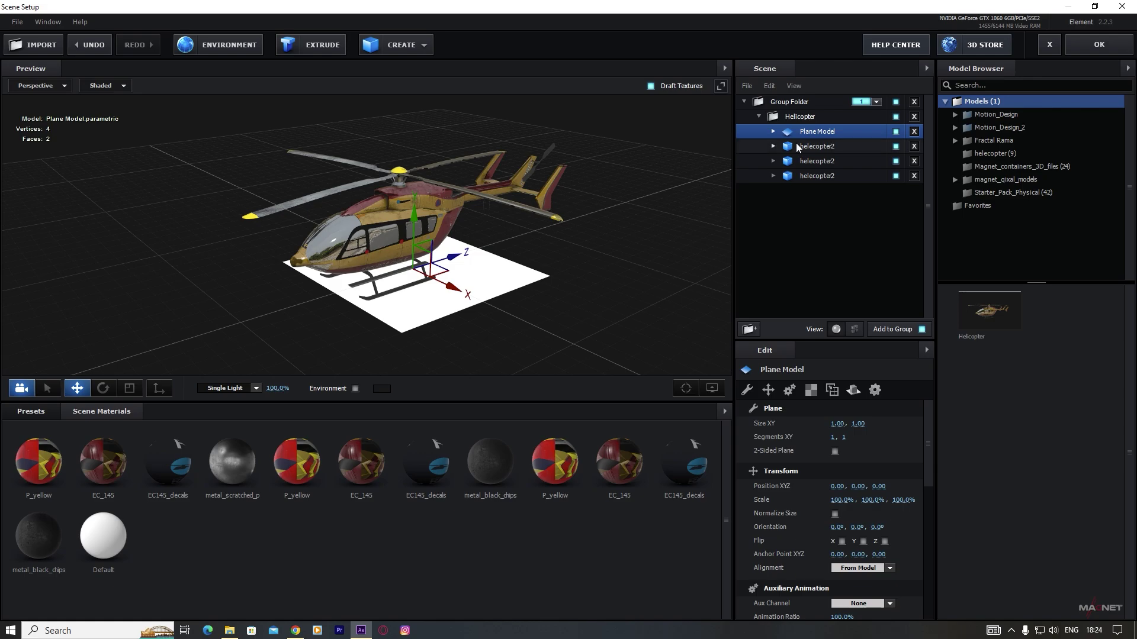
- Move the plane model out of the Helicopter folder, assign it to group 5 and accept the Scene Setup
left_click_drag(813, 130, 814, 260)
left_click(879, 176)
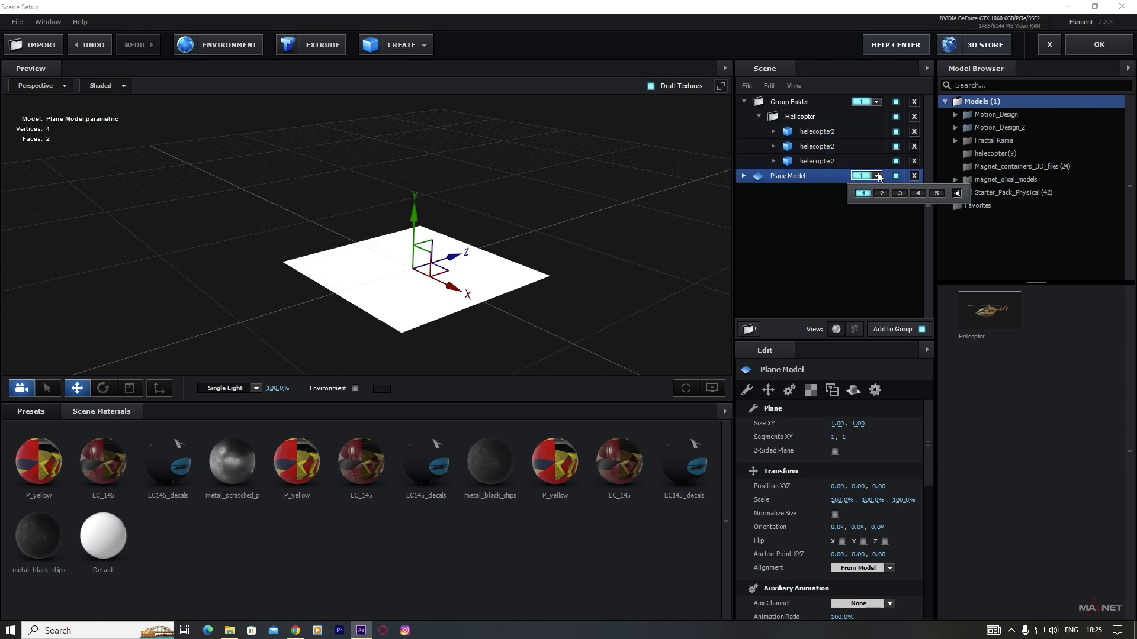
left_click(938, 193)
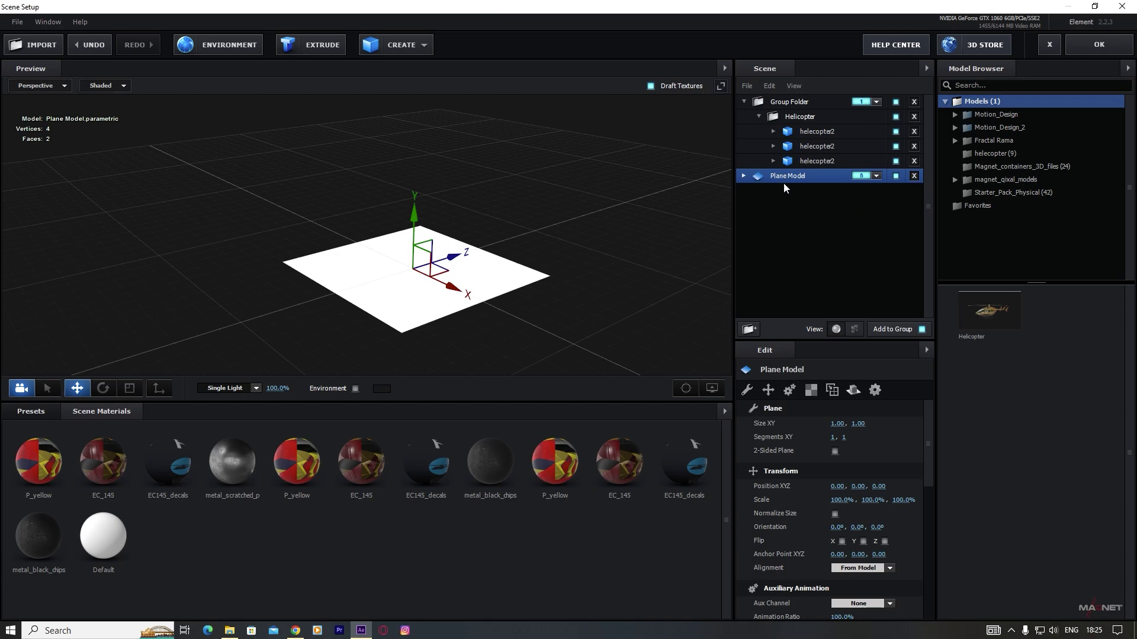
left_click(1092, 43)
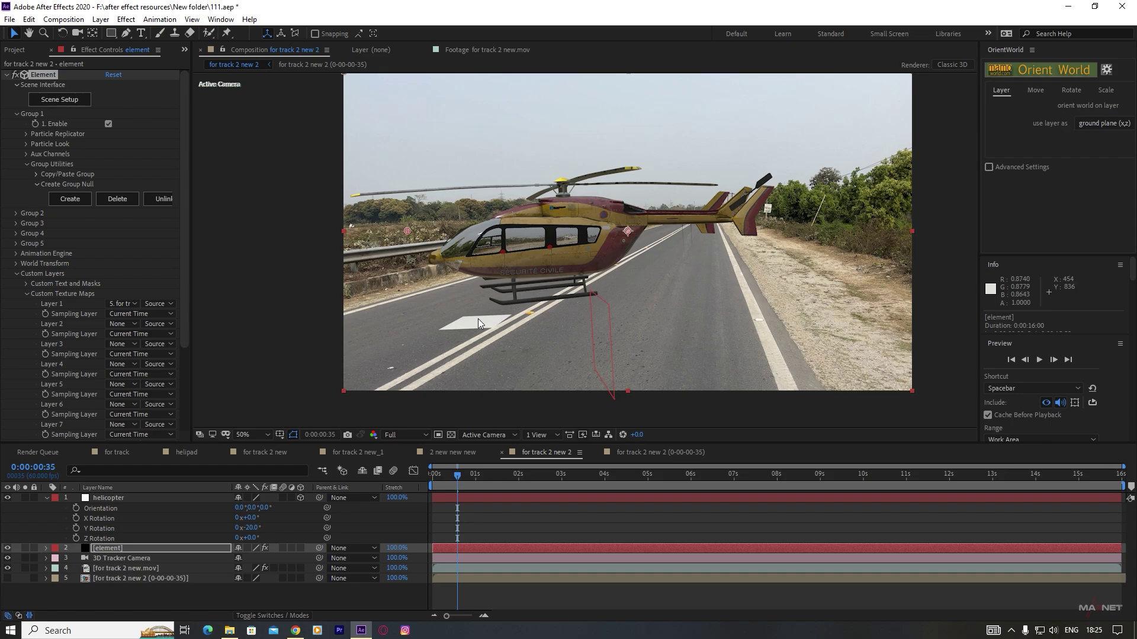
- Create a group null for Element's Group 5
left_click(16, 243)
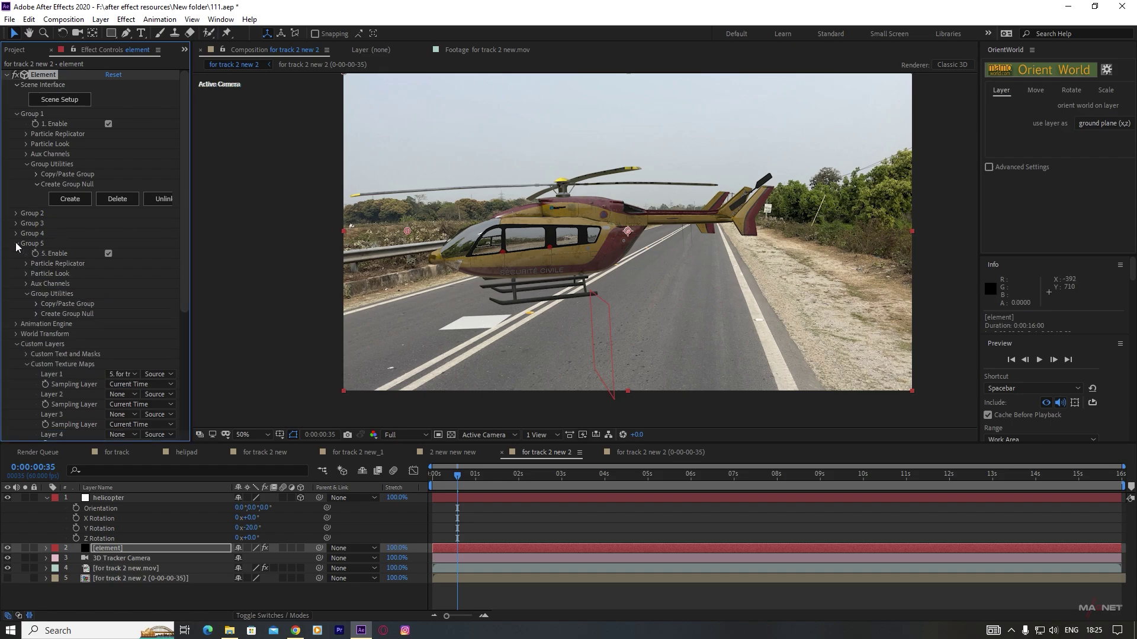
left_click(36, 316)
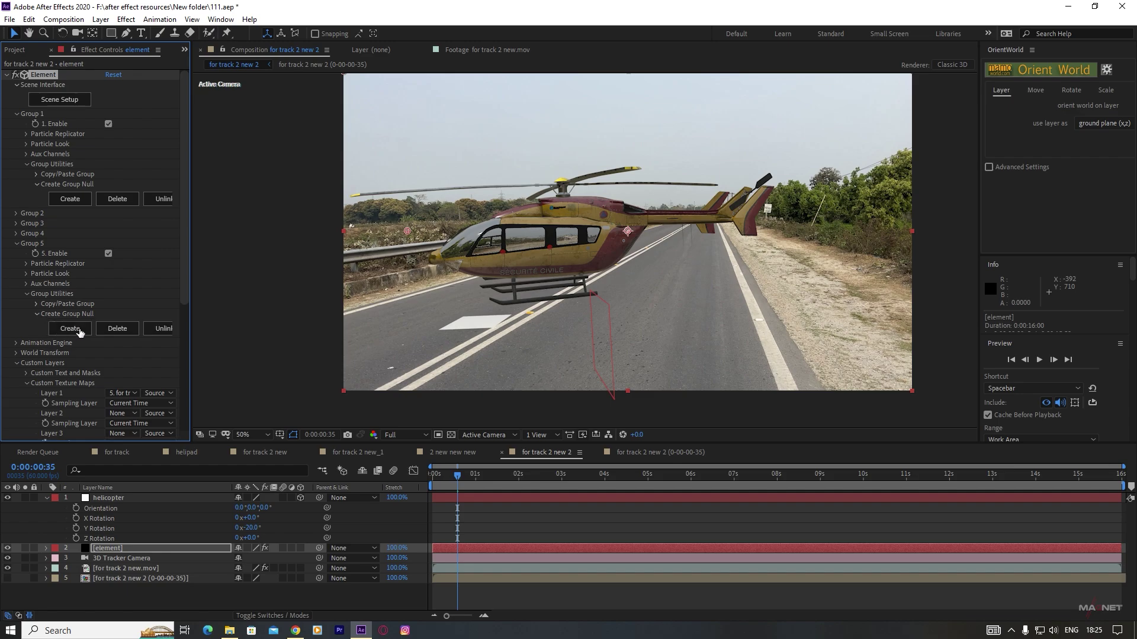
left_click(79, 330)
- Scale the Group 5 null non-proportionally to 13580% in X and 1190% in Z so the plane covers the road
left_click(145, 500)
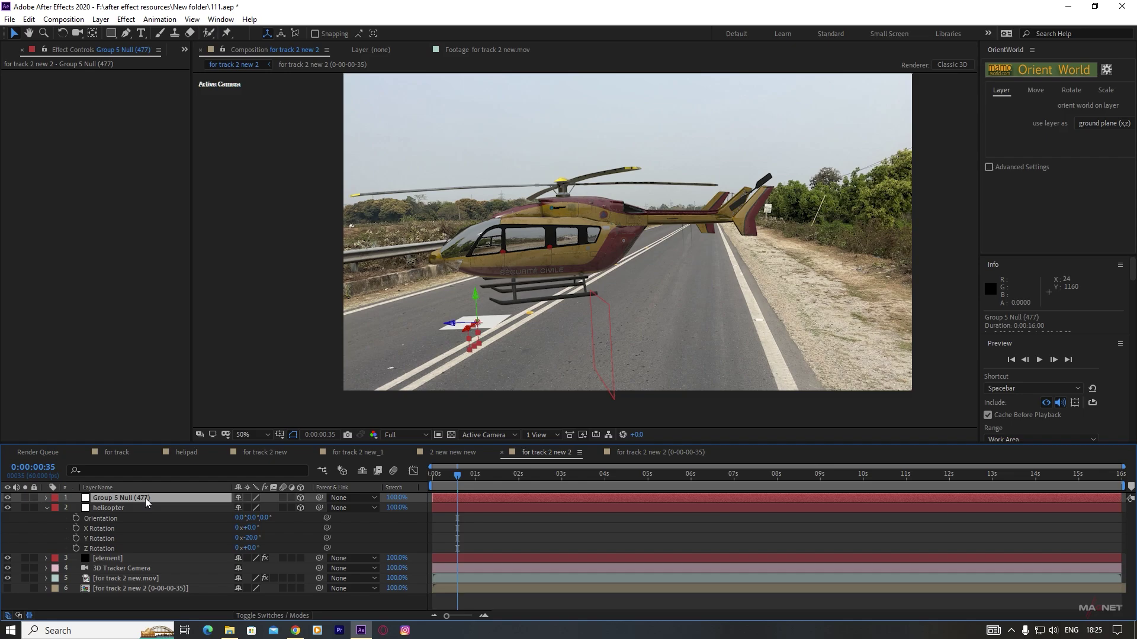
key("p")
key("shift+s")
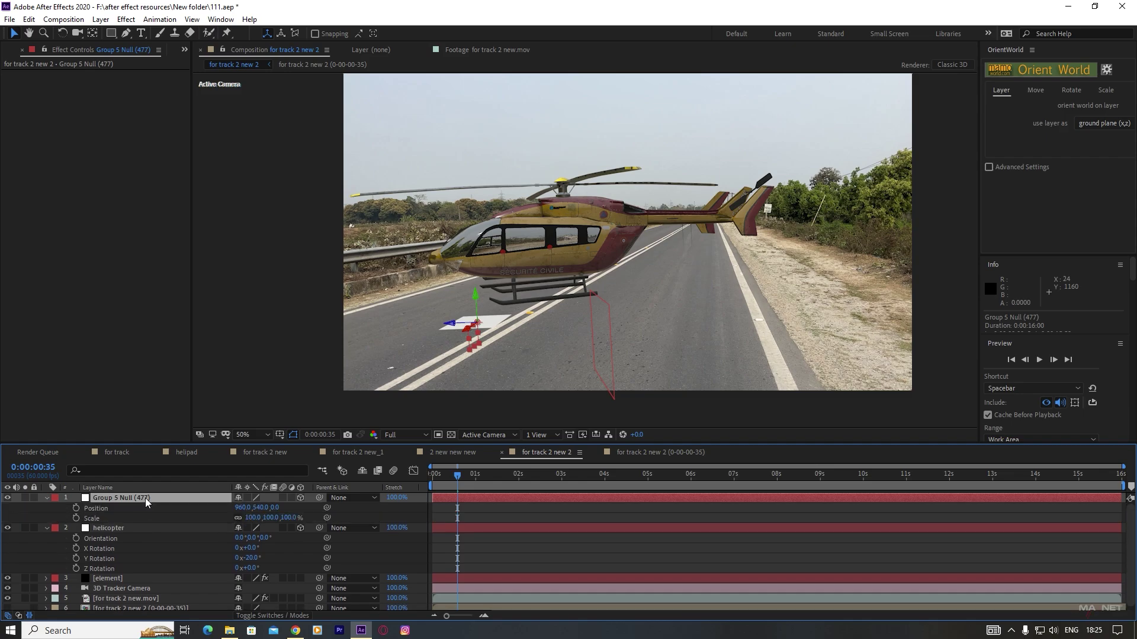
left_click(238, 520)
left_click_drag(290, 517, 947, 508)
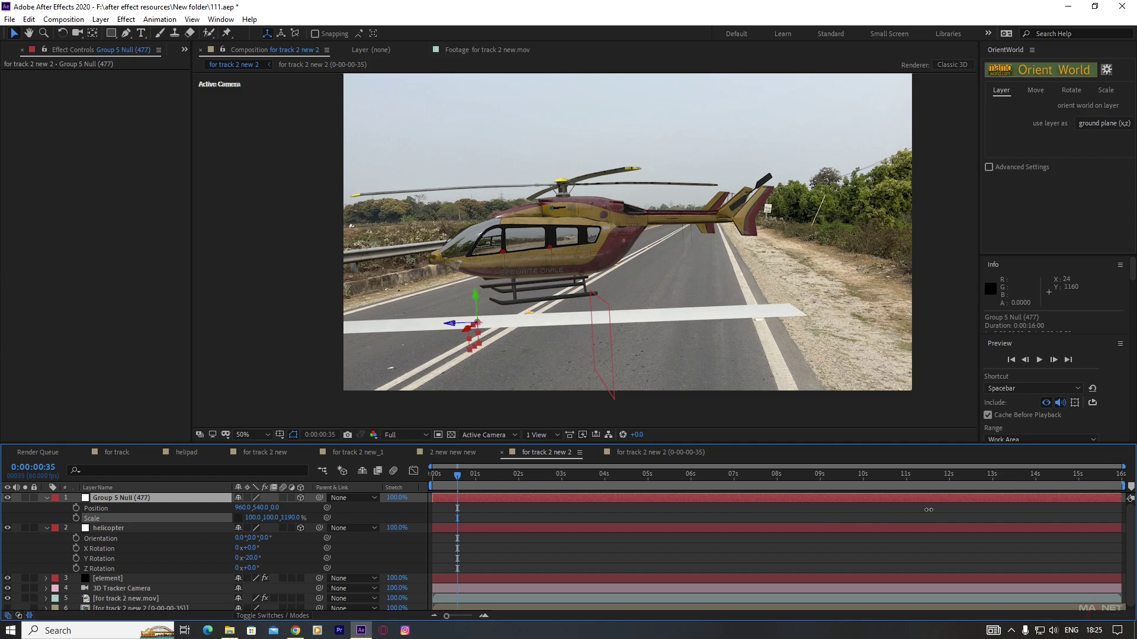
left_click_drag(248, 520, 988, 491)
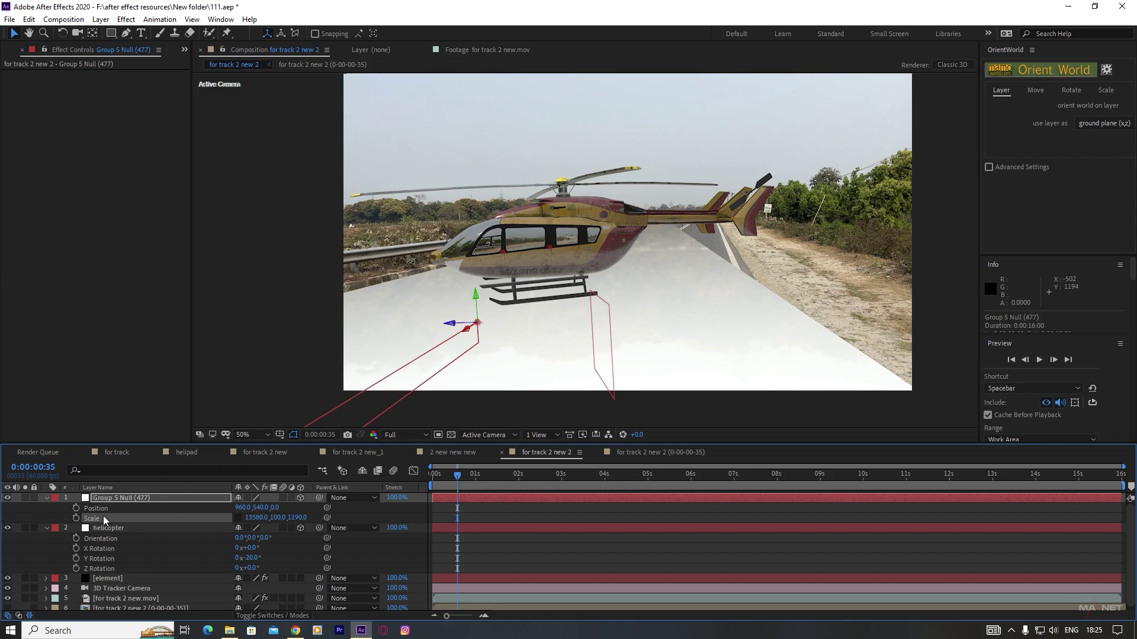
- Set the Group 5 null's Y Rotation to 6° to align the plane with the road
left_click(121, 499)
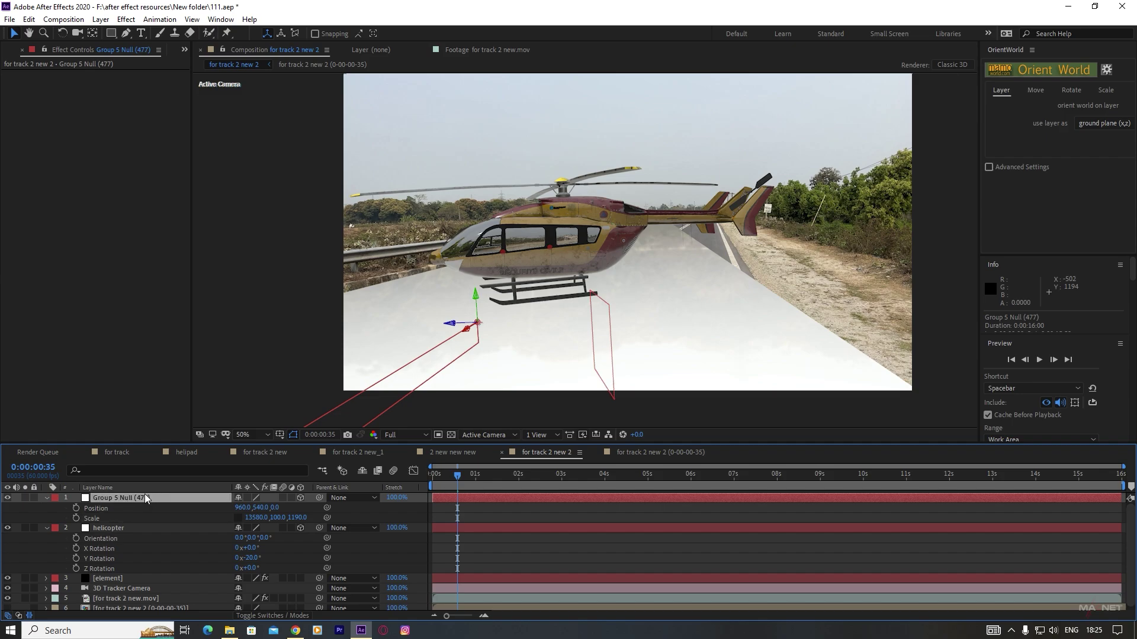
key("shift+r")
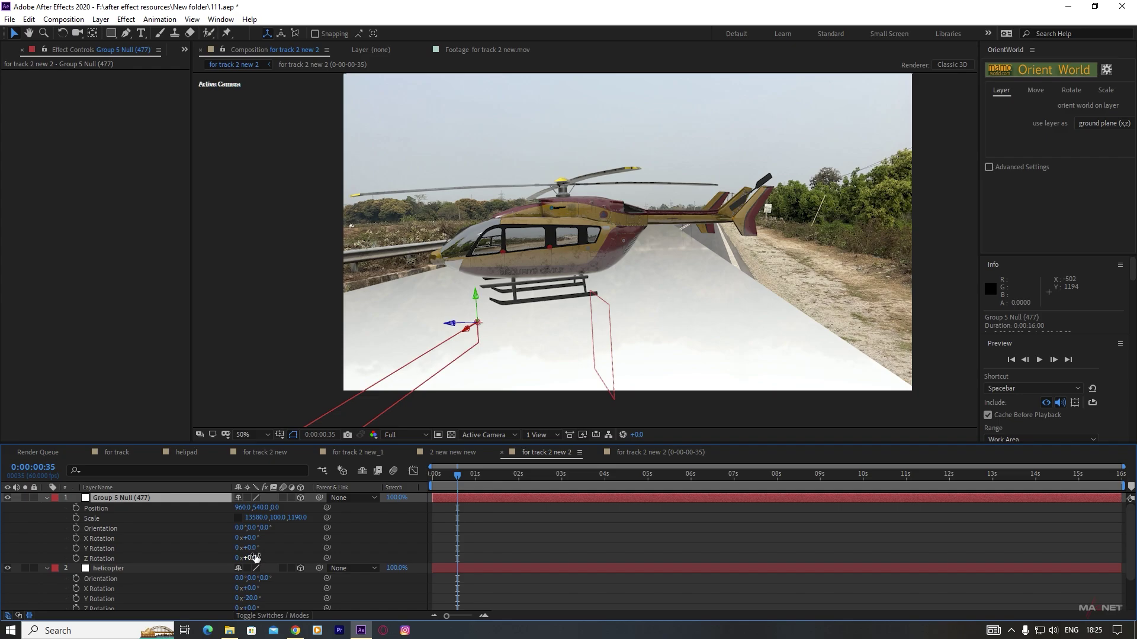
left_click_drag(249, 548, 298, 558)
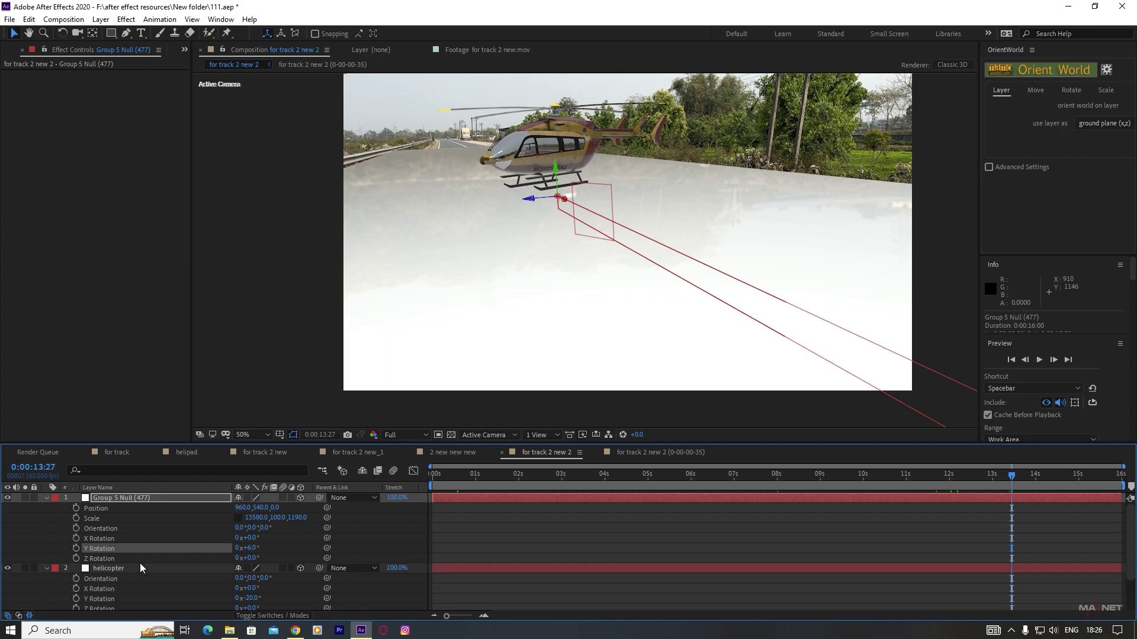
- In the element layer's Scene Setup, apply the Matte_Shadow physical material to the plane model and accept
scroll(139, 564, "down", 3)
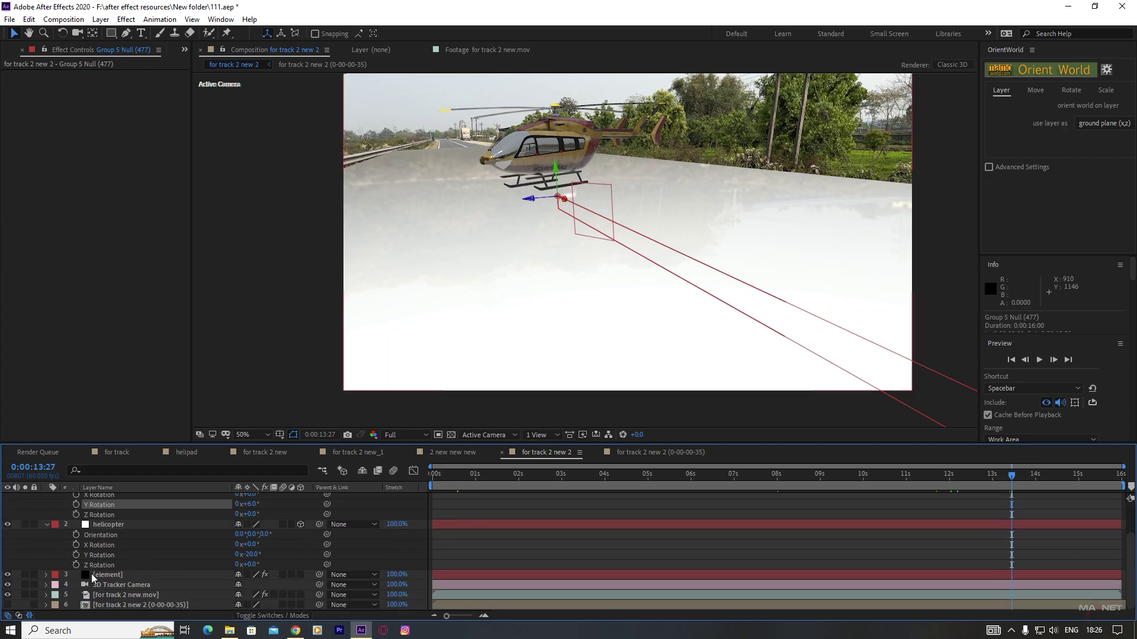
left_click(108, 574)
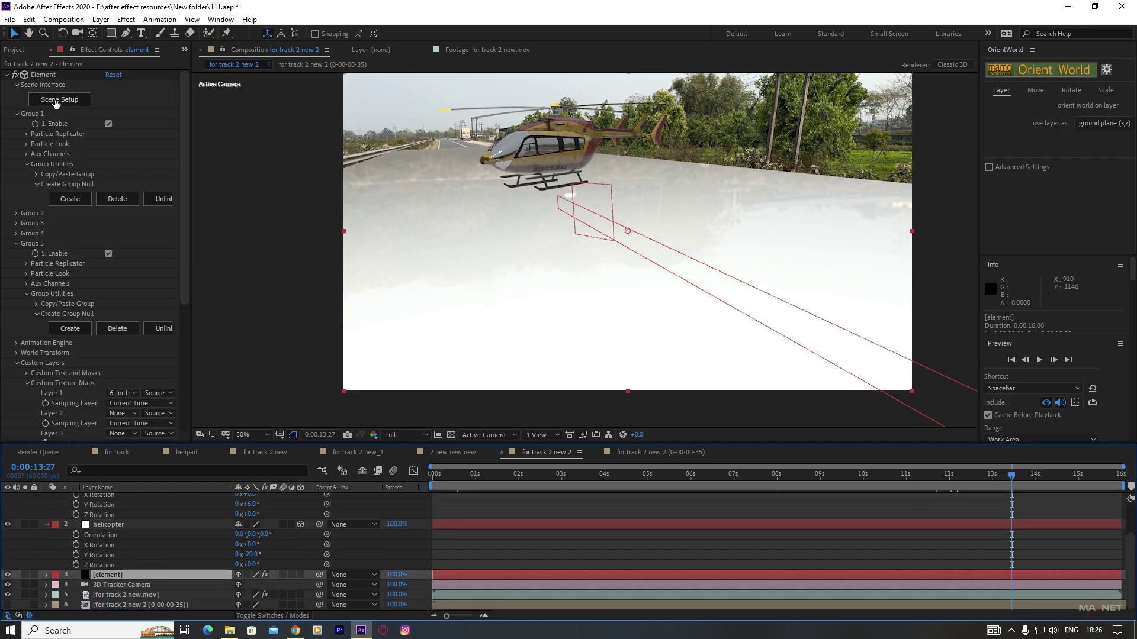
left_click(55, 100)
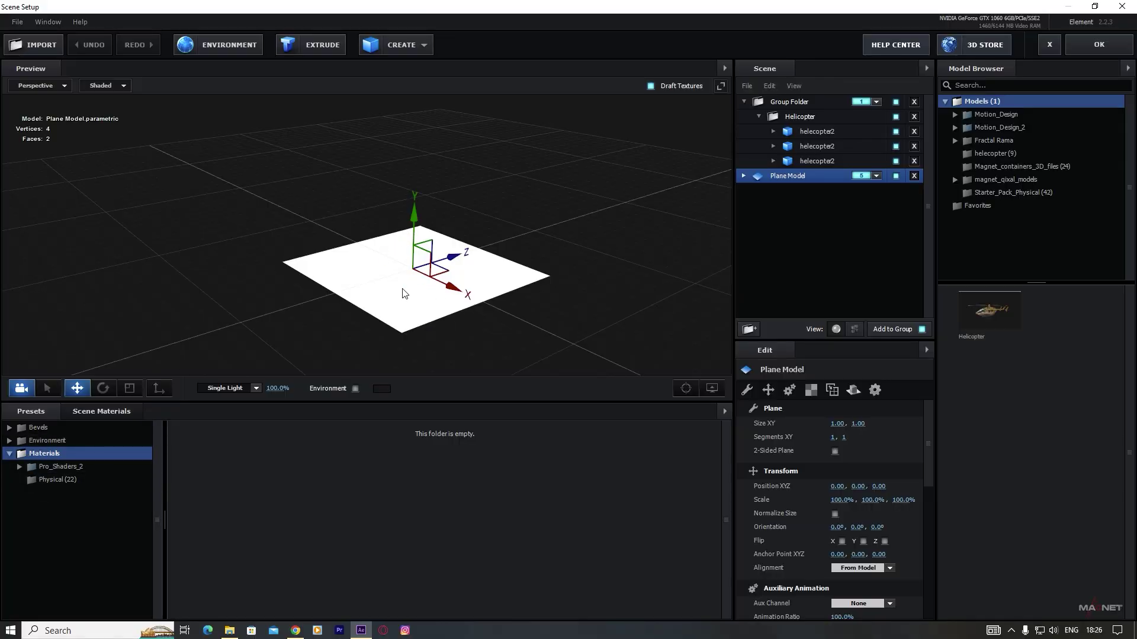
left_click(55, 479)
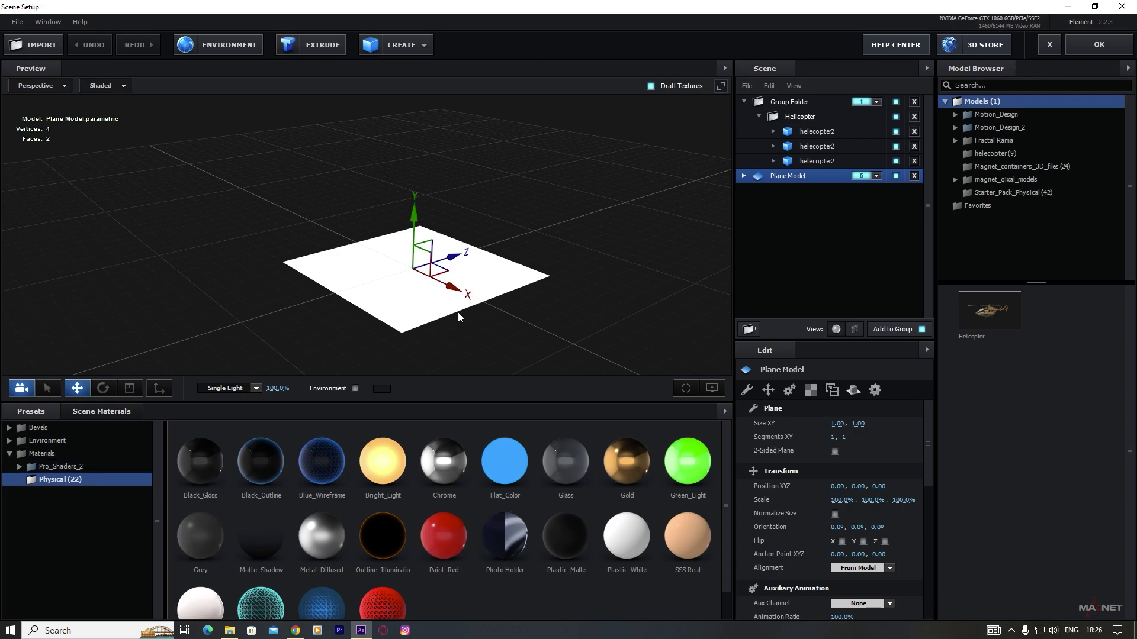
left_click_drag(264, 534, 388, 302)
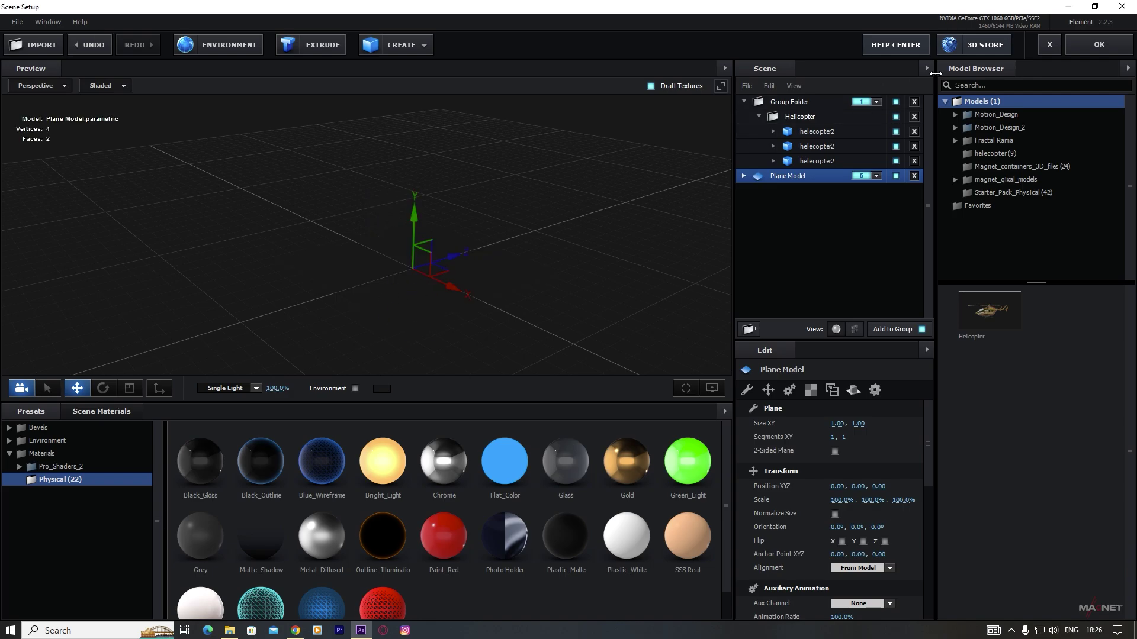
left_click(1104, 41)
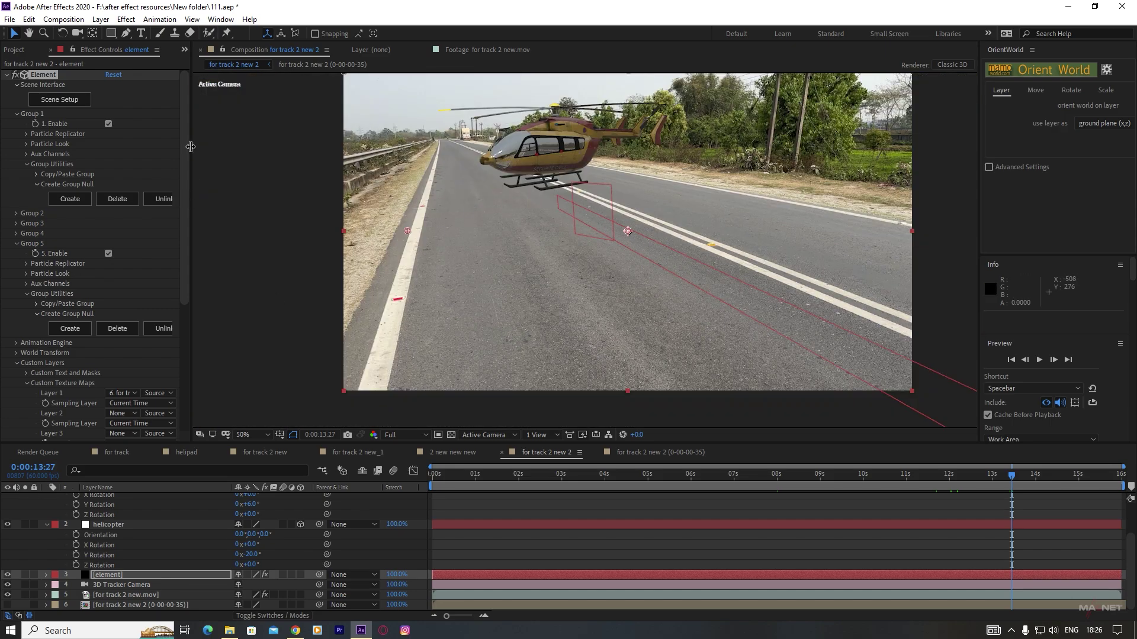
- Enable ambient occlusion in Element's render settings and set the AO Mode to Ray-Traced
left_click_drag(187, 145, 201, 322)
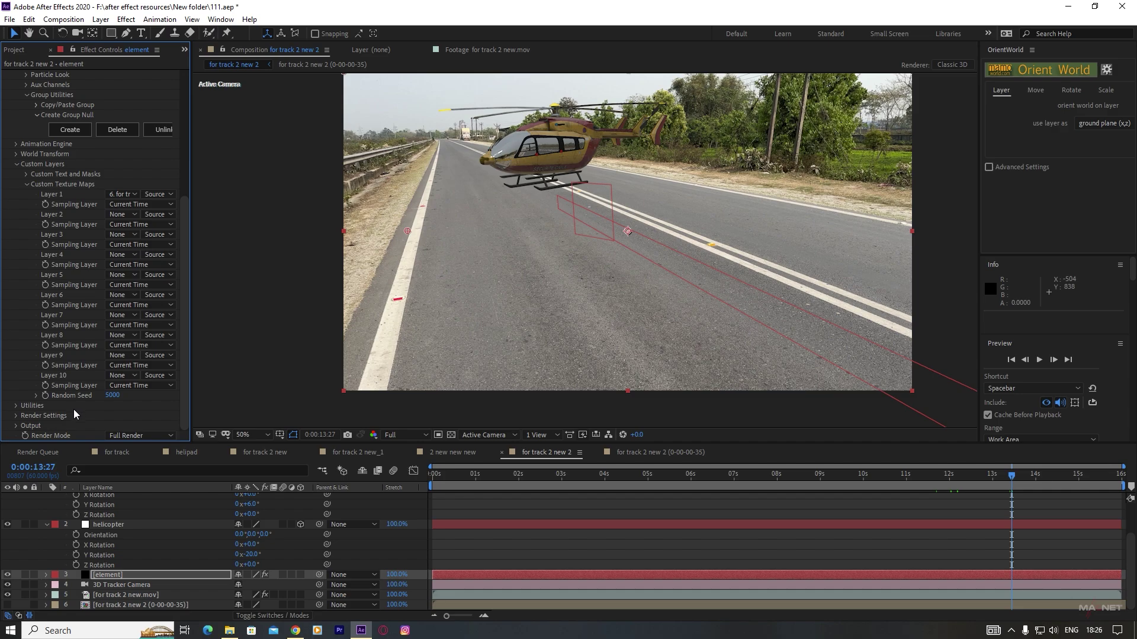
left_click(15, 416)
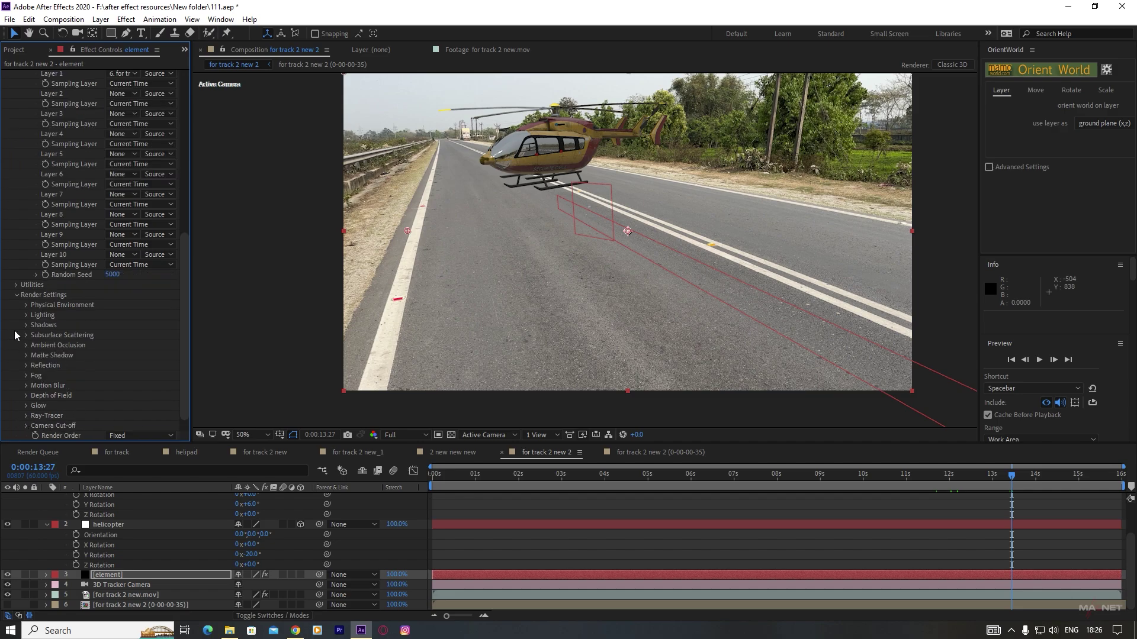
left_click(26, 346)
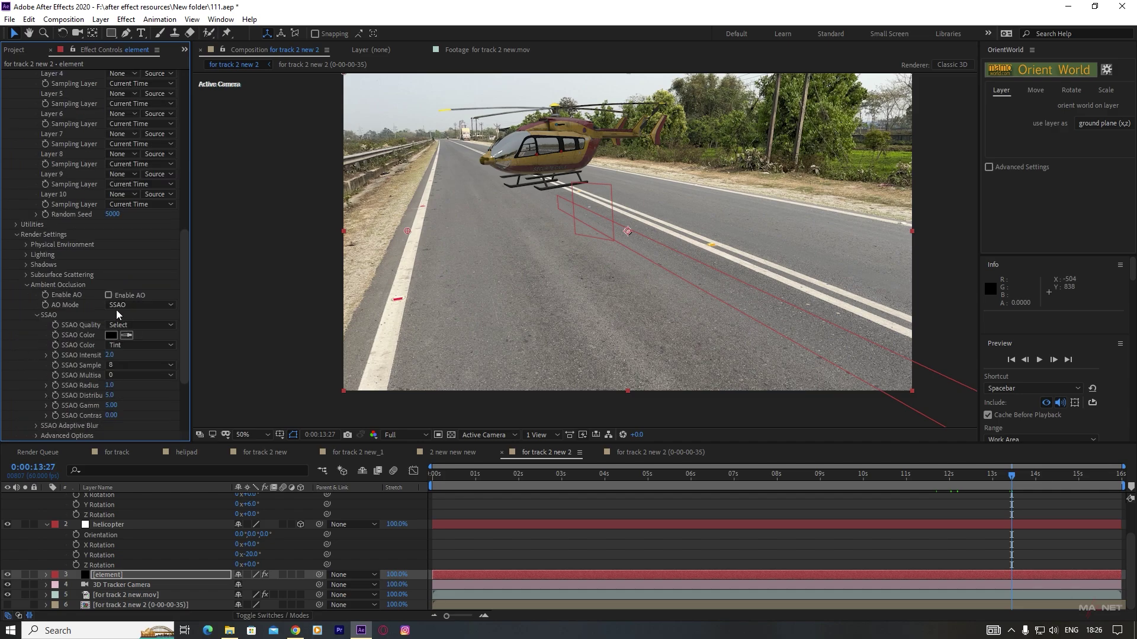
left_click(109, 295)
key("period")
key("period")
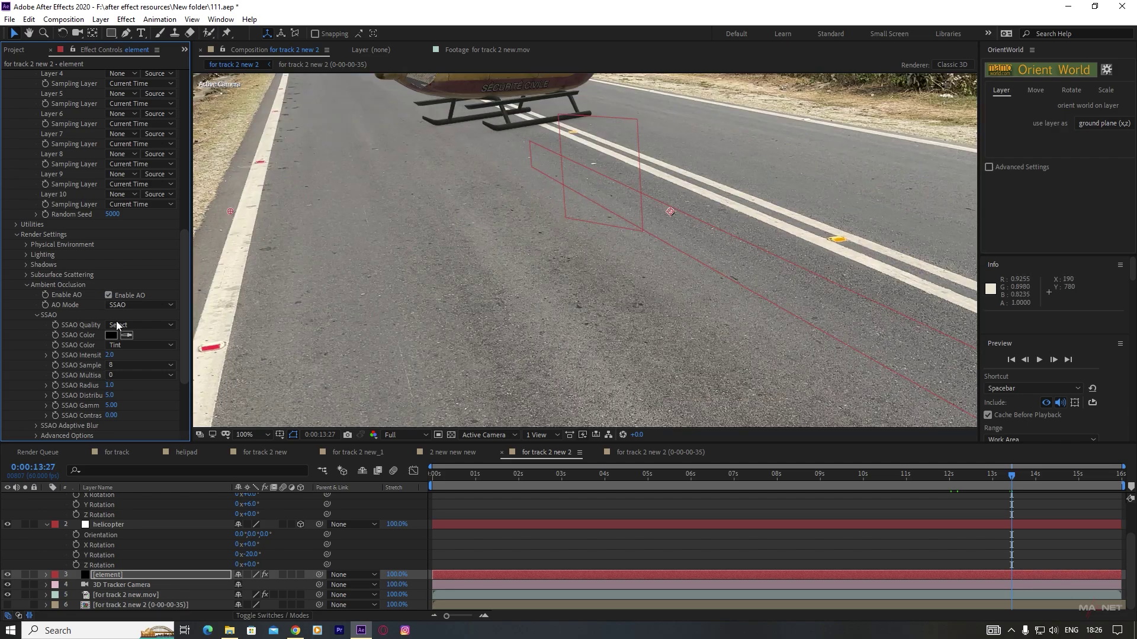
left_click(133, 306)
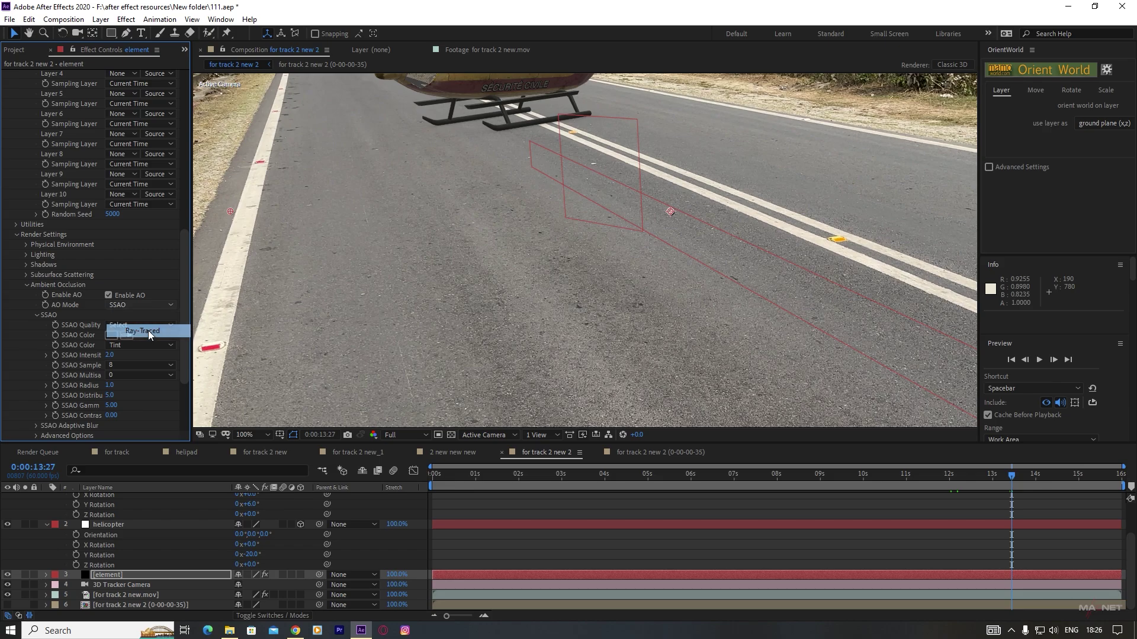
left_click(148, 333)
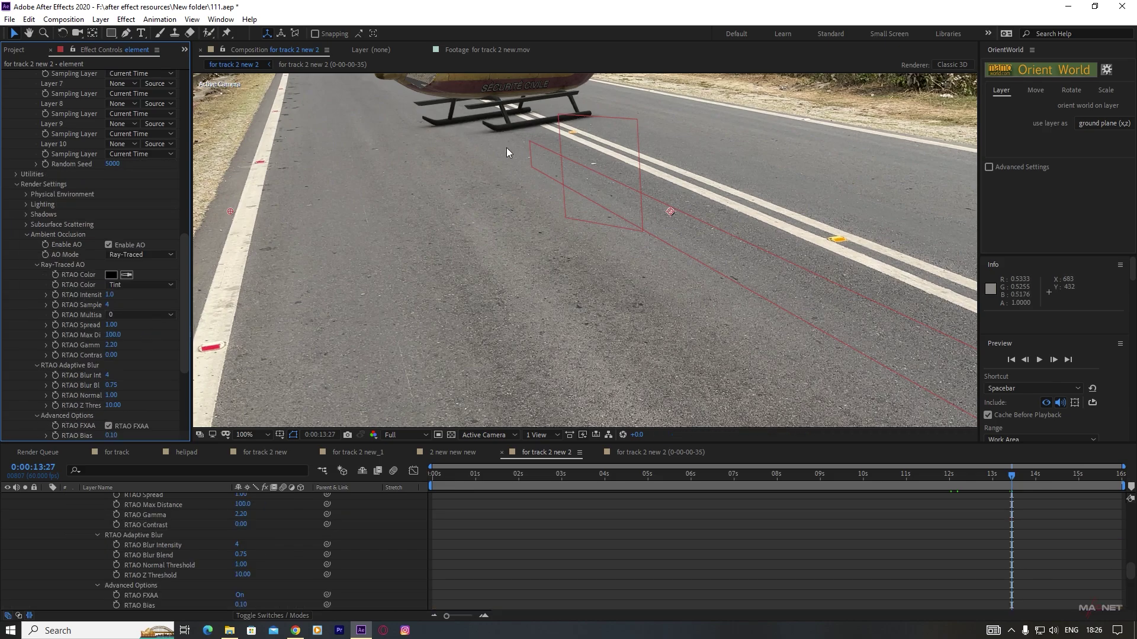
- Examine the ambient occlusion on the road around the helicopter's skids up close and in the full frame
scroll(507, 148, "up", 1)
key("h")
left_click_drag(493, 226, 614, 410)
key("v")
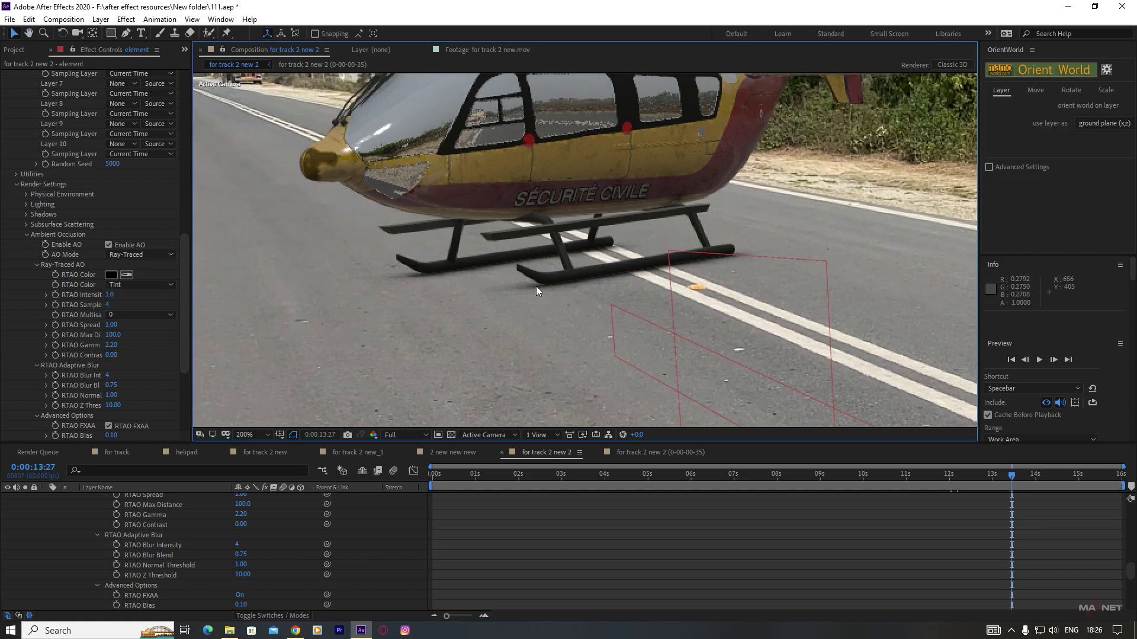
scroll(556, 285, "down", 3)
scroll(585, 315, "up", 2)
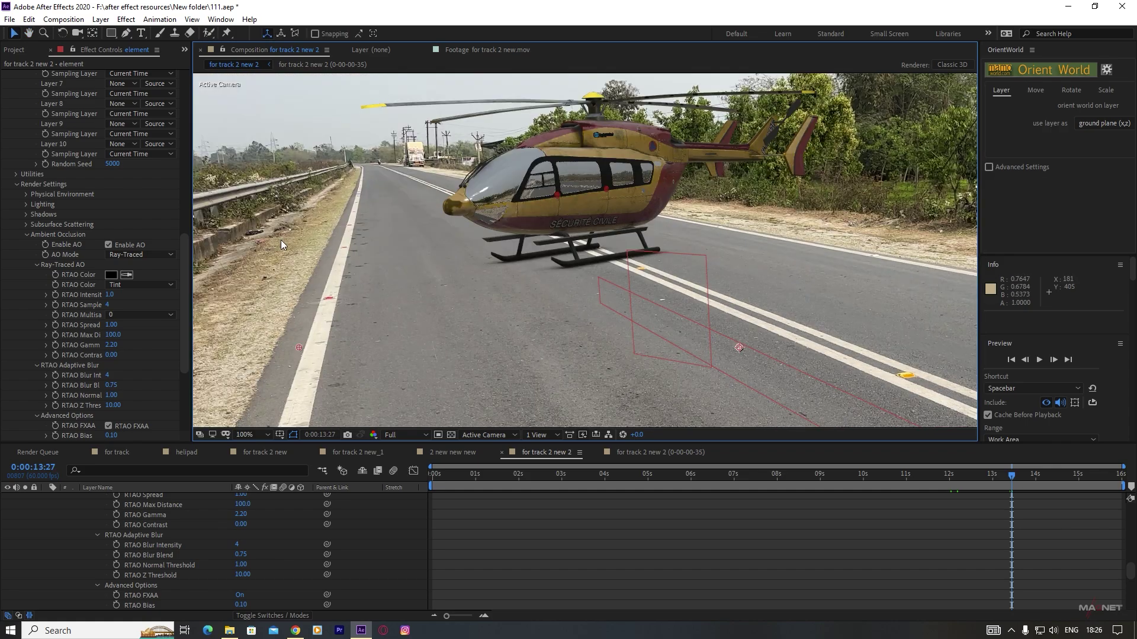
scroll(624, 325, "down", 2)
key("h")
left_click_drag(528, 280, 445, 218)
key("v")
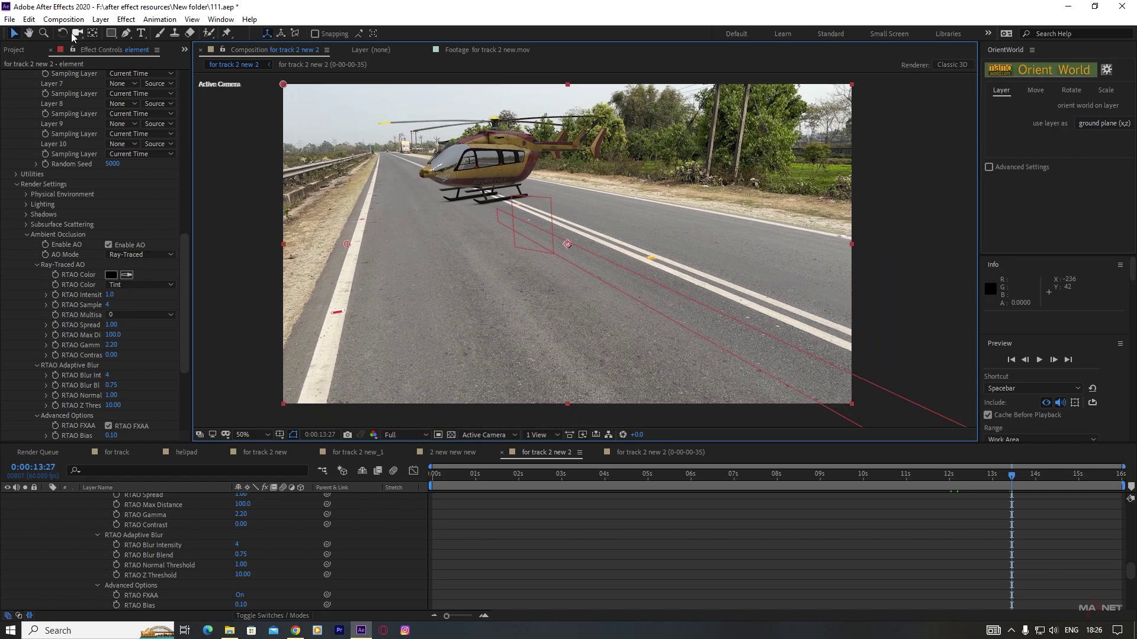
- Add a shadow-casting spot light with 451% intensity, adjust its shadow diffusion and select the light layer
left_click(100, 20)
mouse_move(178, 33)
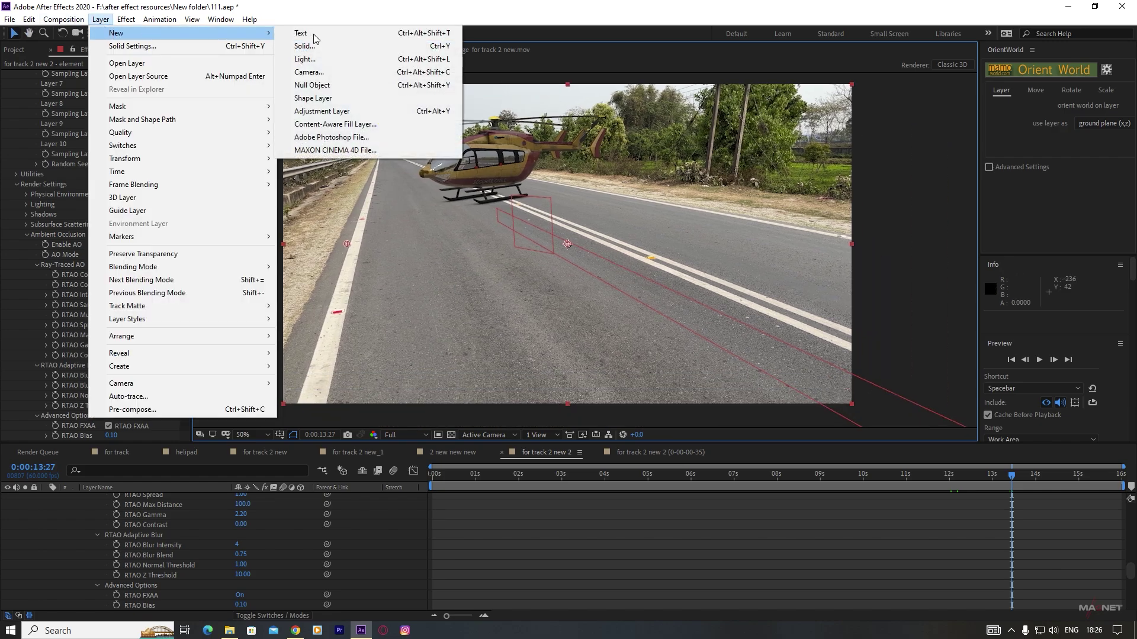
left_click(303, 59)
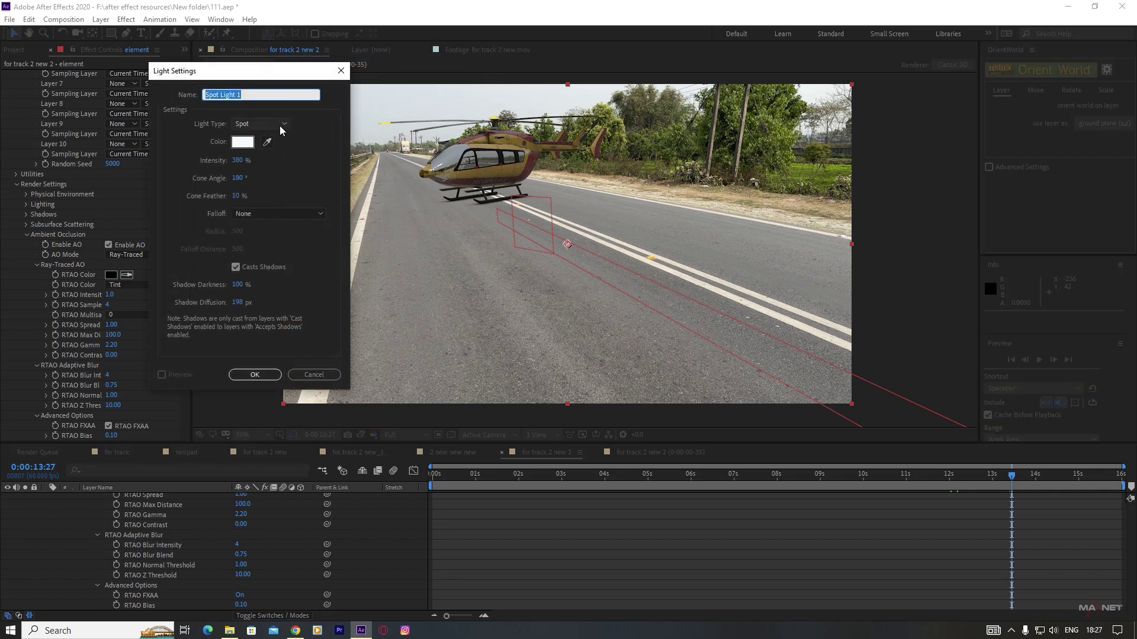
left_click_drag(238, 168, 278, 159)
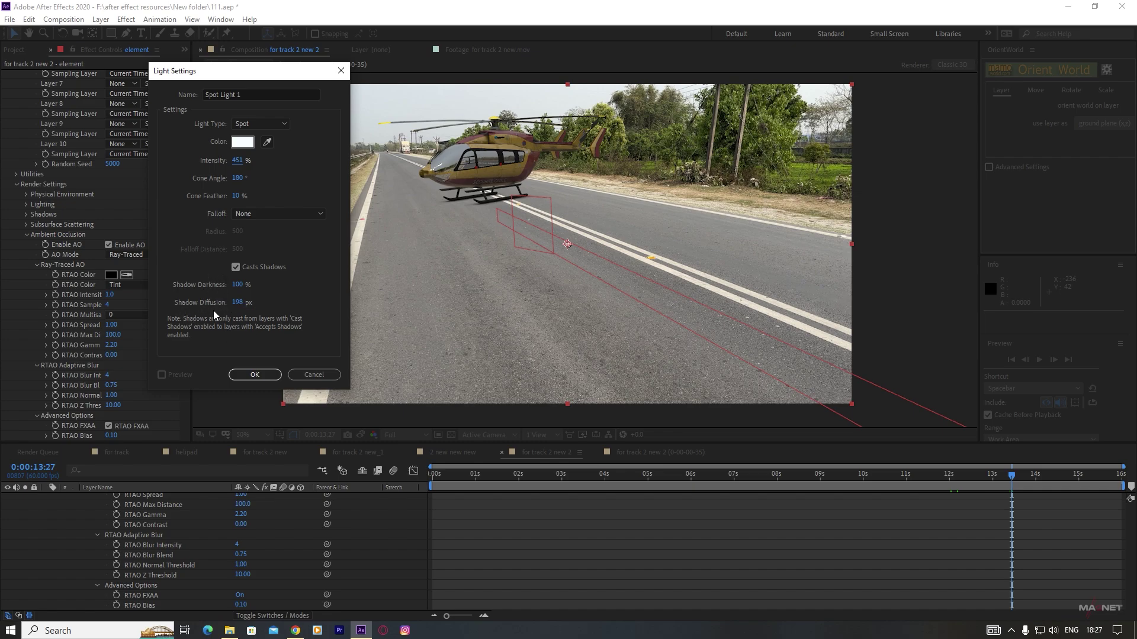
mouse_move(246, 308)
left_mouse_down()
mouse_move(289, 305)
mouse_move(240, 313)
left_mouse_up()
left_click(255, 375)
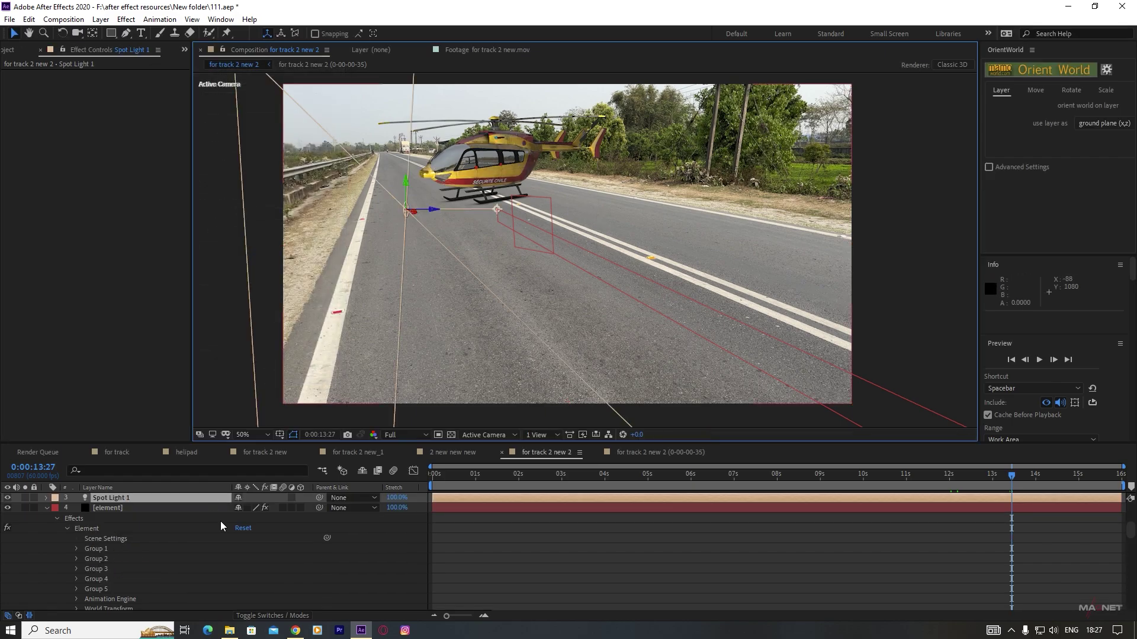
left_click(141, 497)
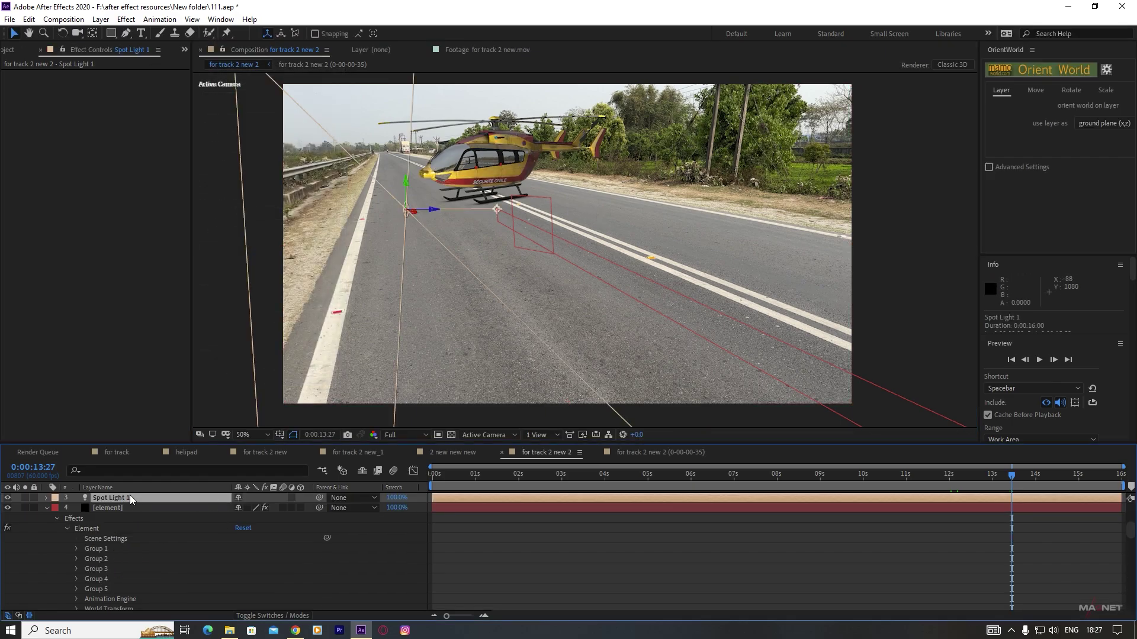
- Show the spot light's position and move the light to 5400, -340, -666.7
key("p")
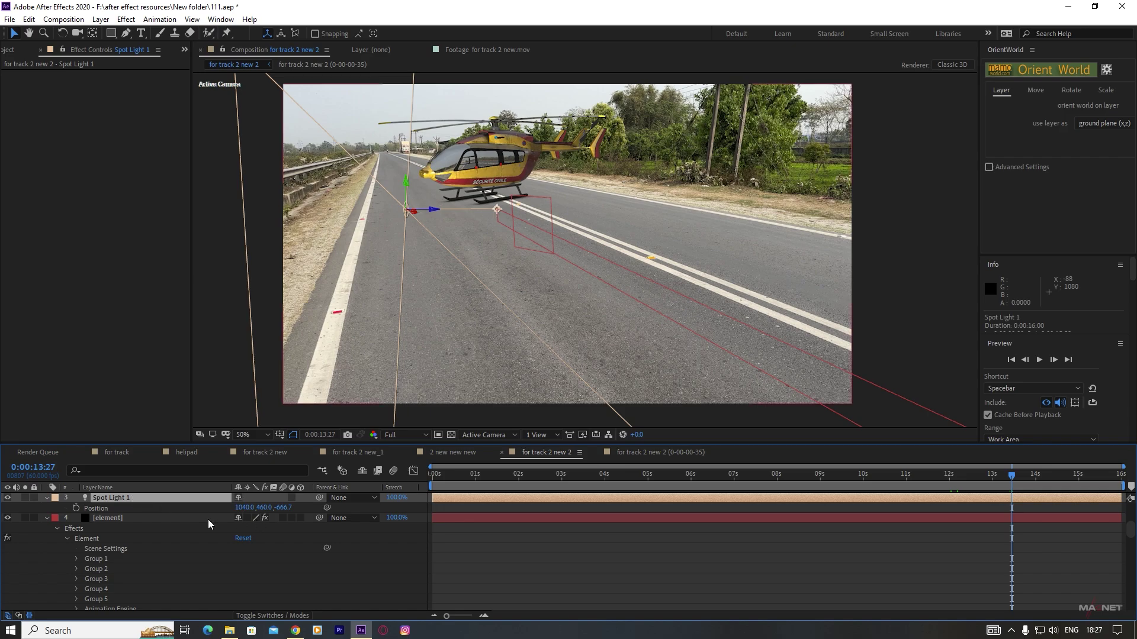
left_click_drag(244, 507, 487, 489)
left_click_drag(261, 508, 226, 496)
scroll(531, 183, "up", 2)
scroll(518, 190, "down", 2)
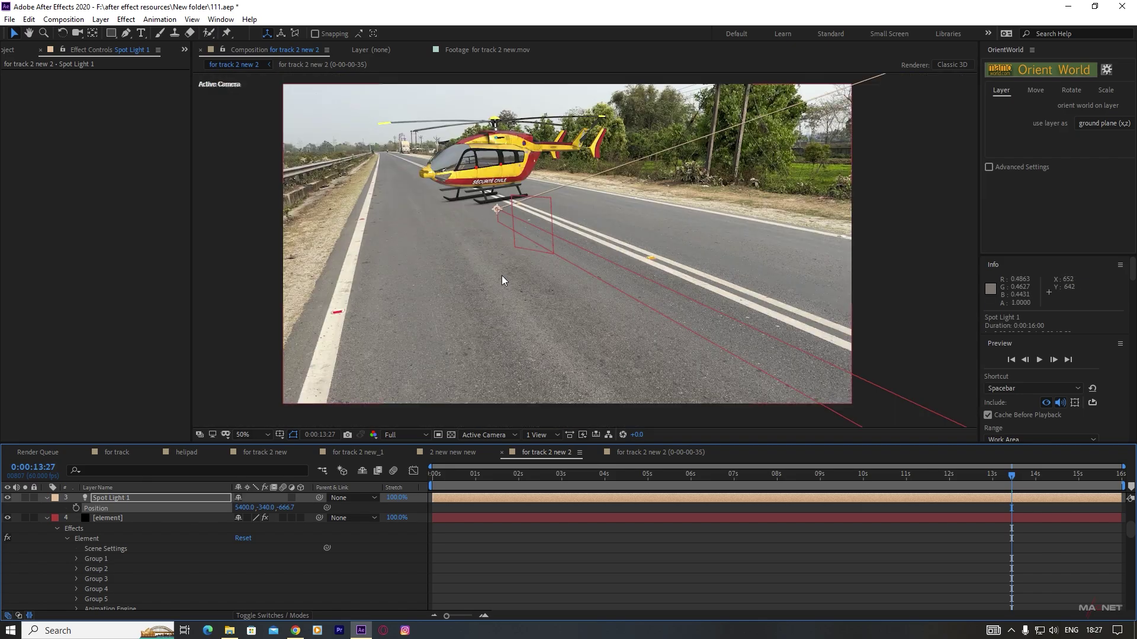
- Enable shadows in the element layer's render settings and set the Shadow Mode to Ray-Traced
left_click(109, 520)
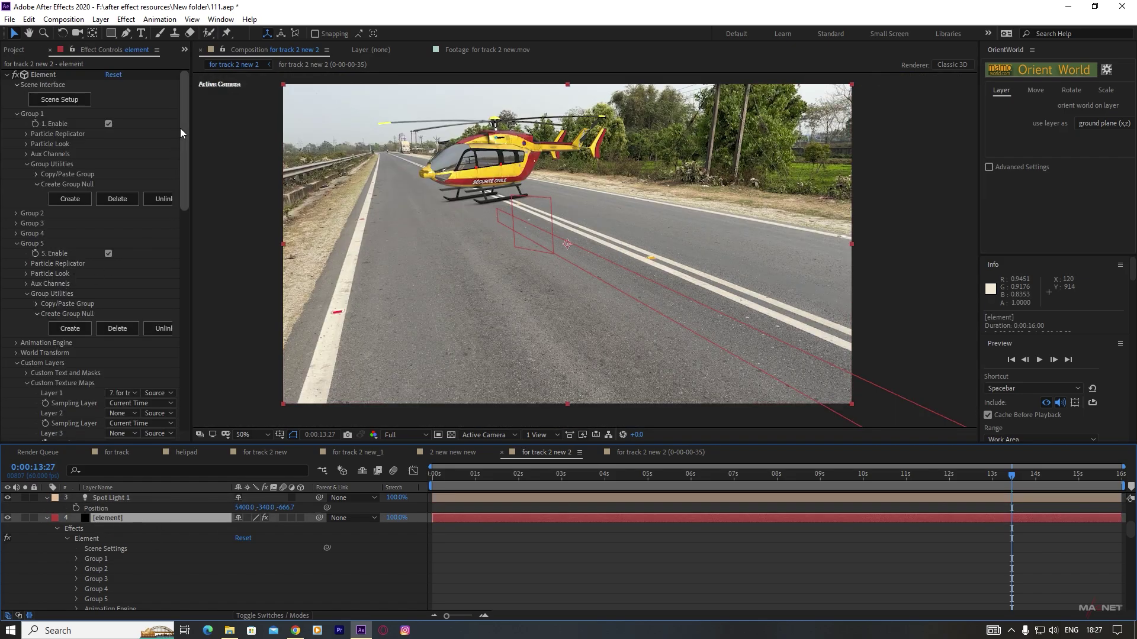
left_click_drag(183, 128, 182, 282)
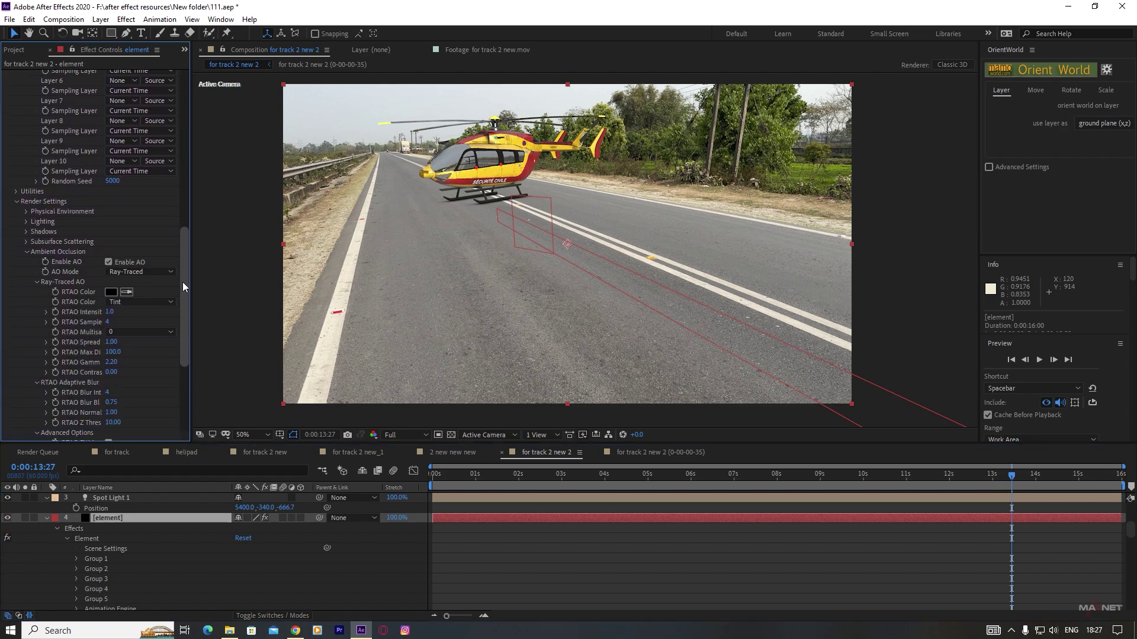
left_click(26, 231)
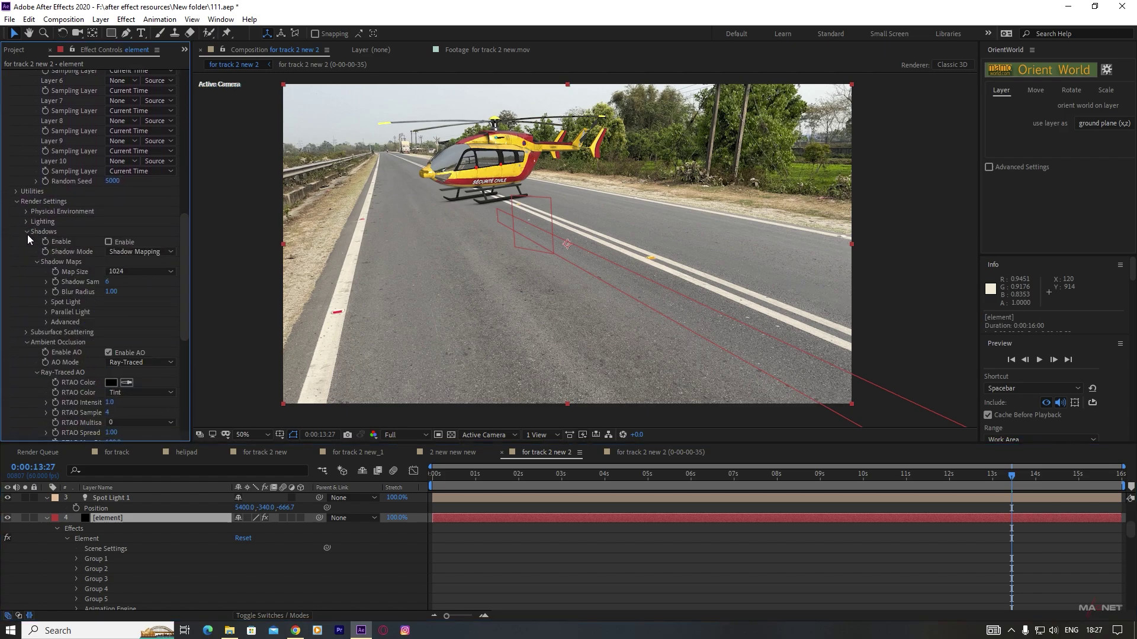
left_click(108, 242)
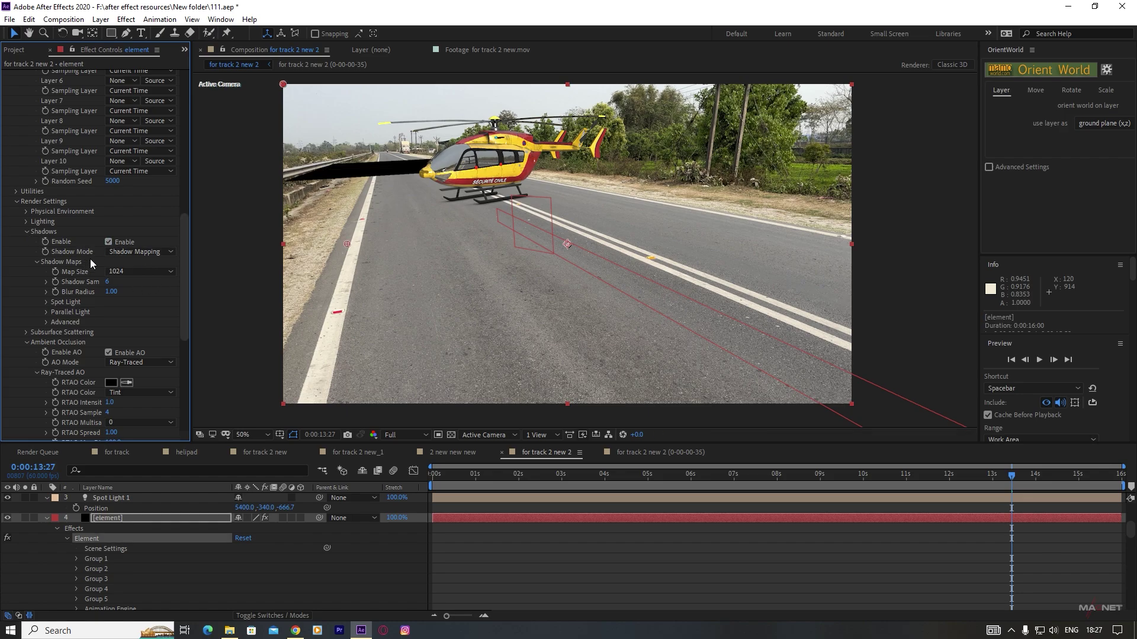
left_click(155, 253)
left_click(154, 278)
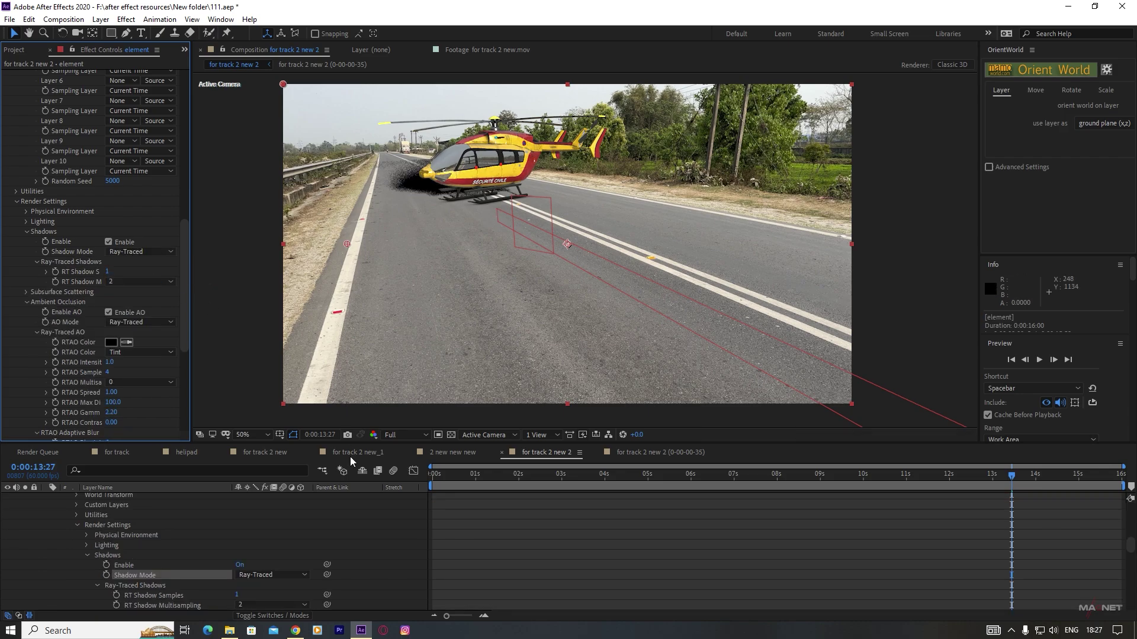
- Lower the preview resolution to Half and raise Element's ray-traced shadow samples to 3
left_click(404, 436)
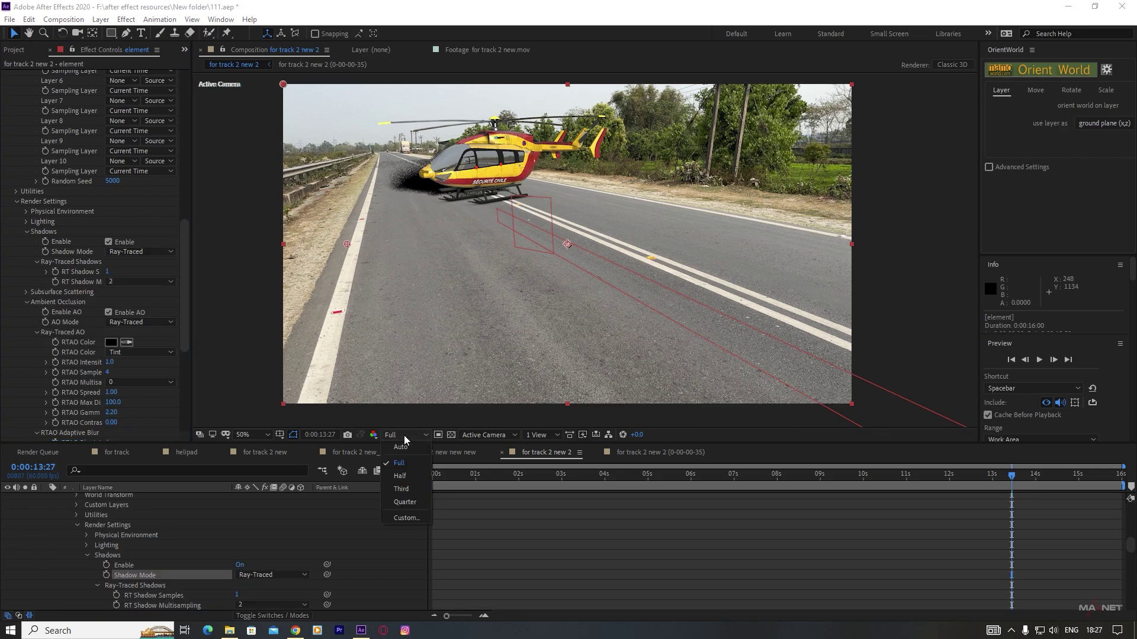
left_click(403, 477)
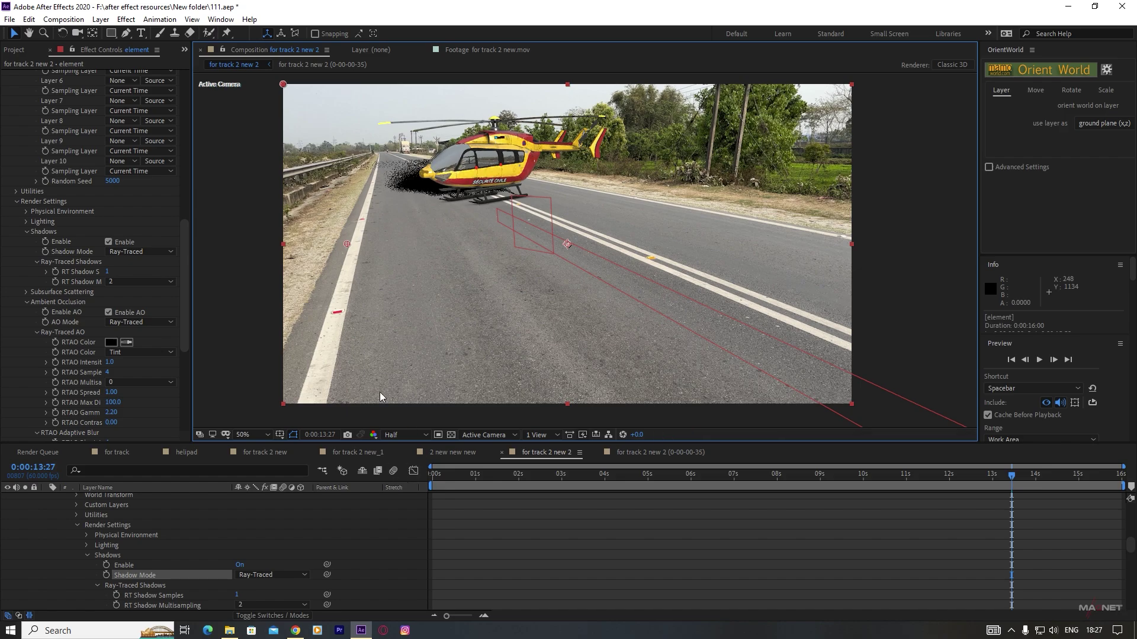
left_click_drag(107, 271, 162, 270)
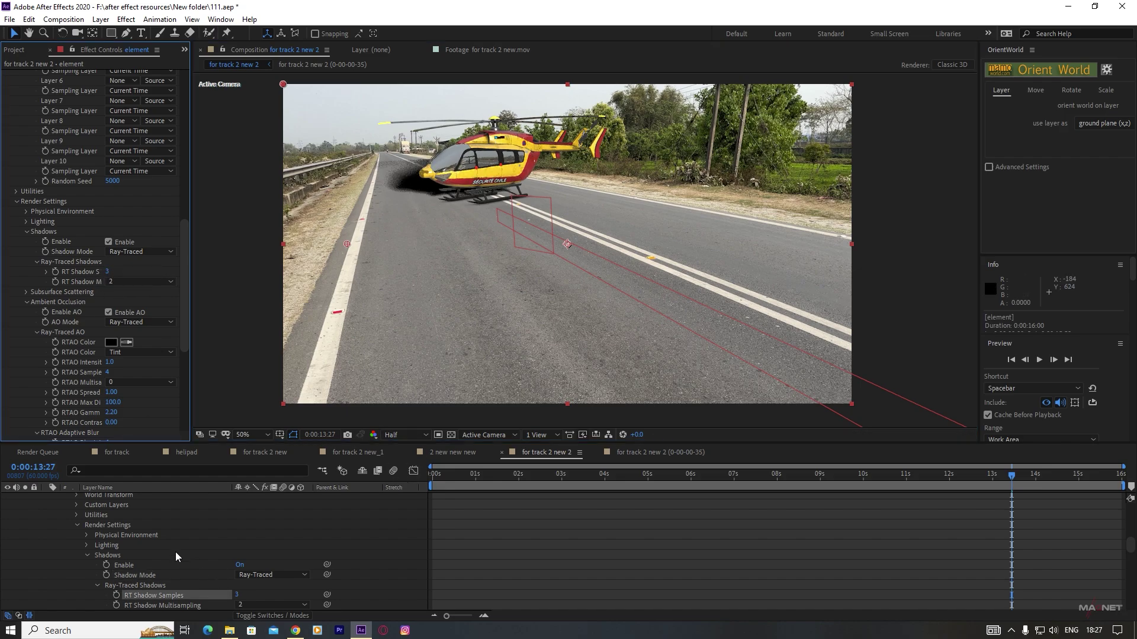
- Reposition Spot Light 1 to 7890, -2980, 213.3 so the helicopter's shadow falls across the road
scroll(176, 552, "up", 10)
left_click(47, 497)
left_click(111, 559)
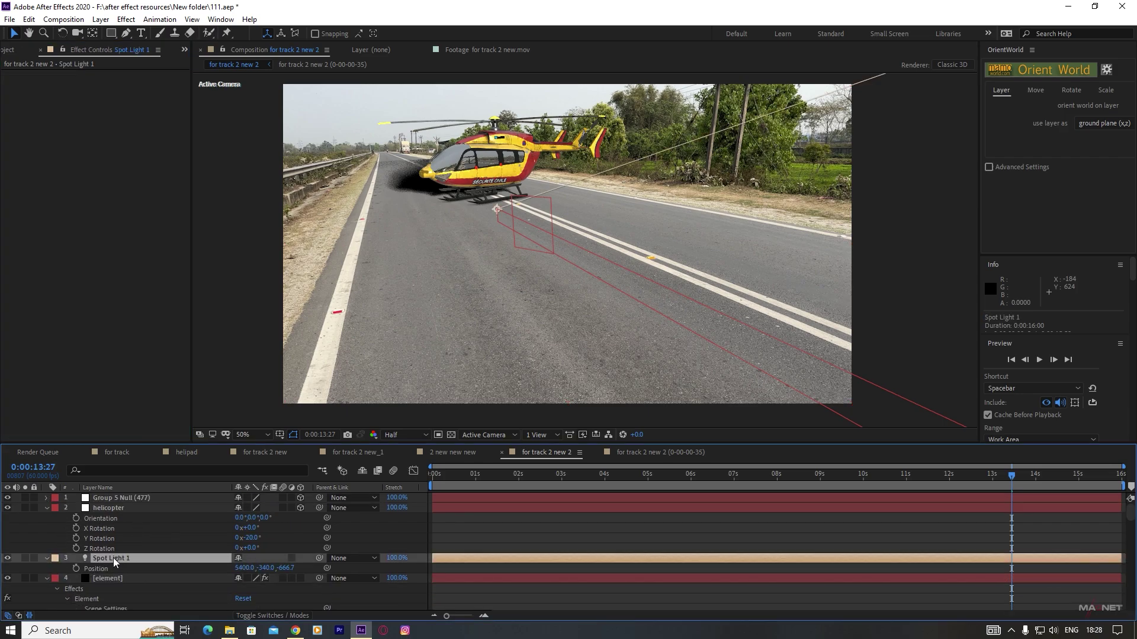
mouse_move(268, 568)
left_mouse_down()
mouse_move(213, 559)
mouse_move(261, 559)
left_mouse_up()
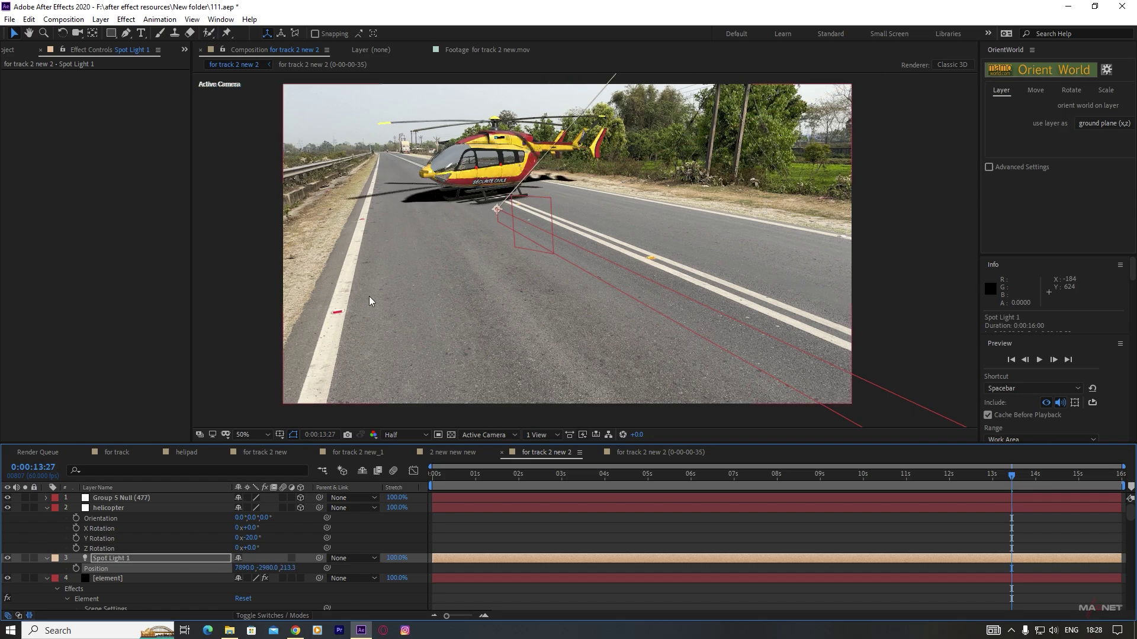
- Inspect the helicopter's shadow on the road up close and set the preview resolution back to Full
scroll(368, 296, "up", 4)
left_click_drag(431, 282, 562, 332)
scroll(552, 275, "down", 2)
left_click_drag(557, 293, 882, 335)
scroll(559, 289, "up", 2)
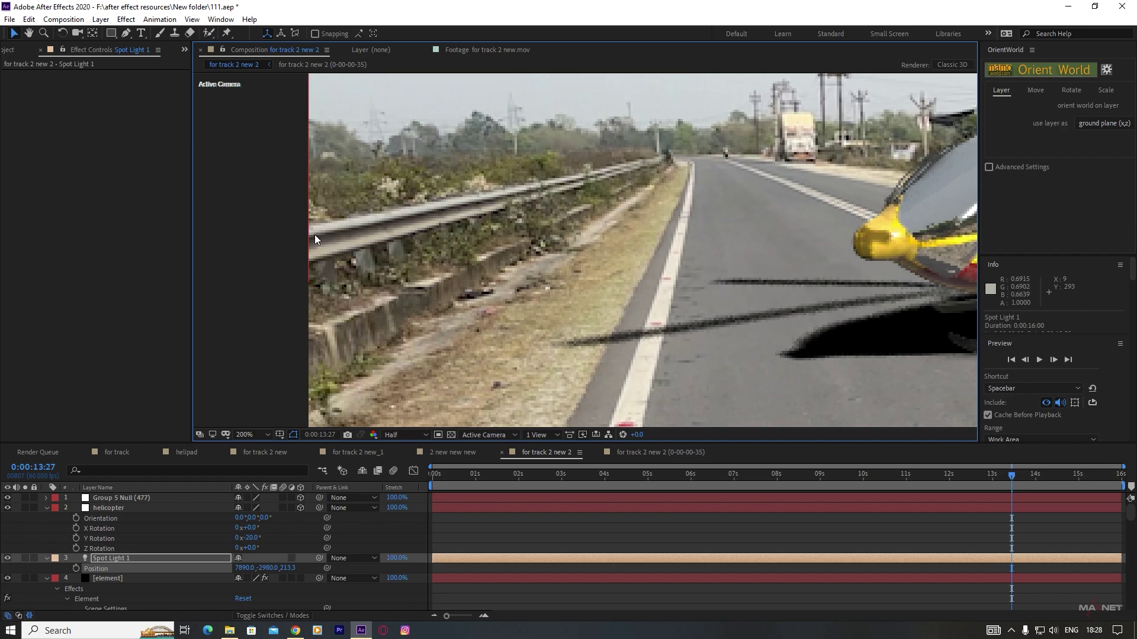
left_click(399, 435)
left_click(403, 463)
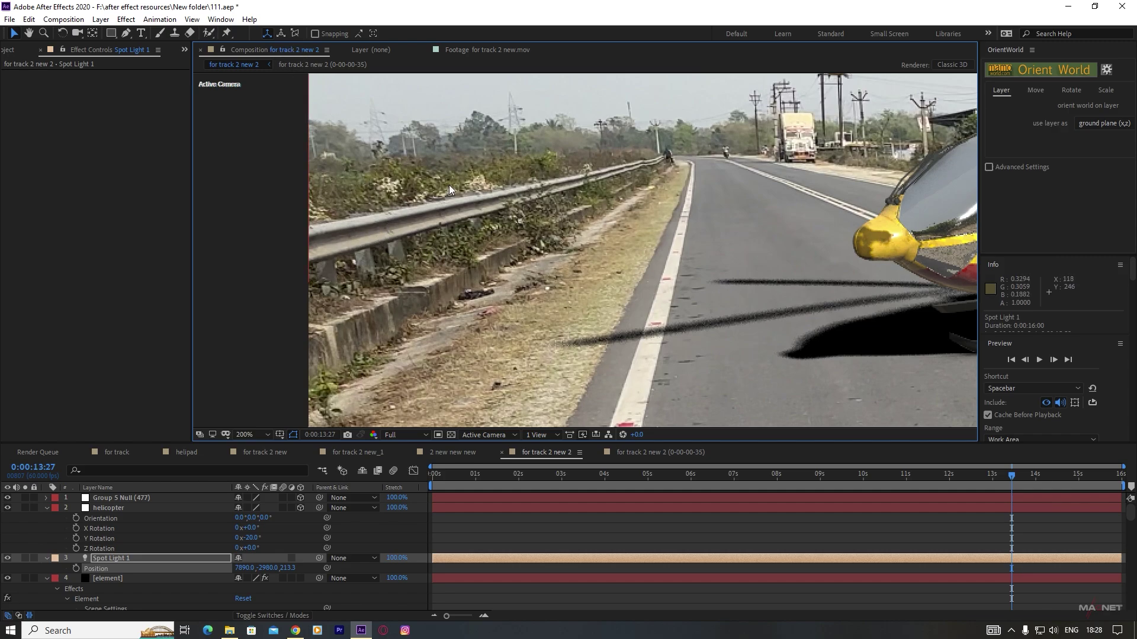
scroll(692, 260, "down", 4)
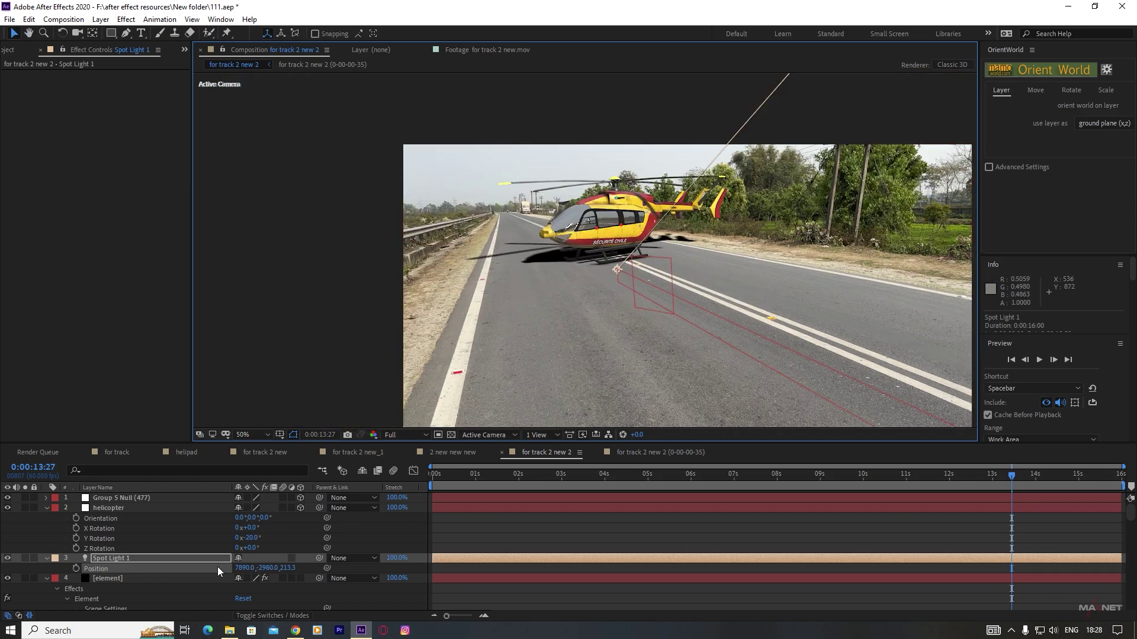
- Move Spot Light 1 higher and farther away, to 11750, -4410, 213.3
left_click_drag(268, 569, 203, 566)
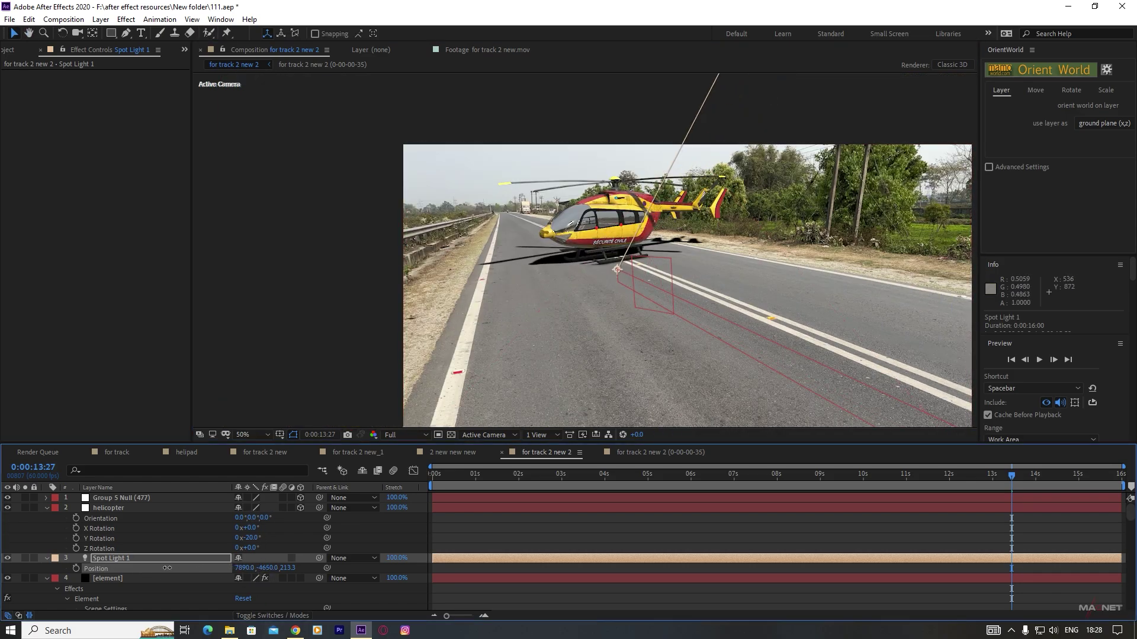
left_click_drag(267, 568, 445, 542)
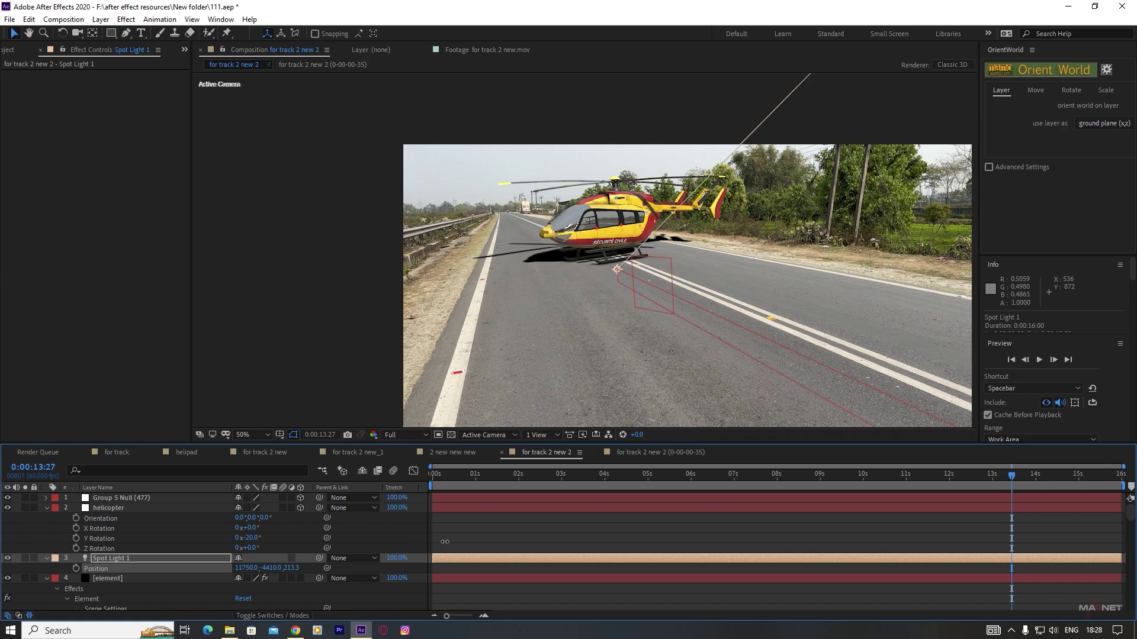
key("slash")
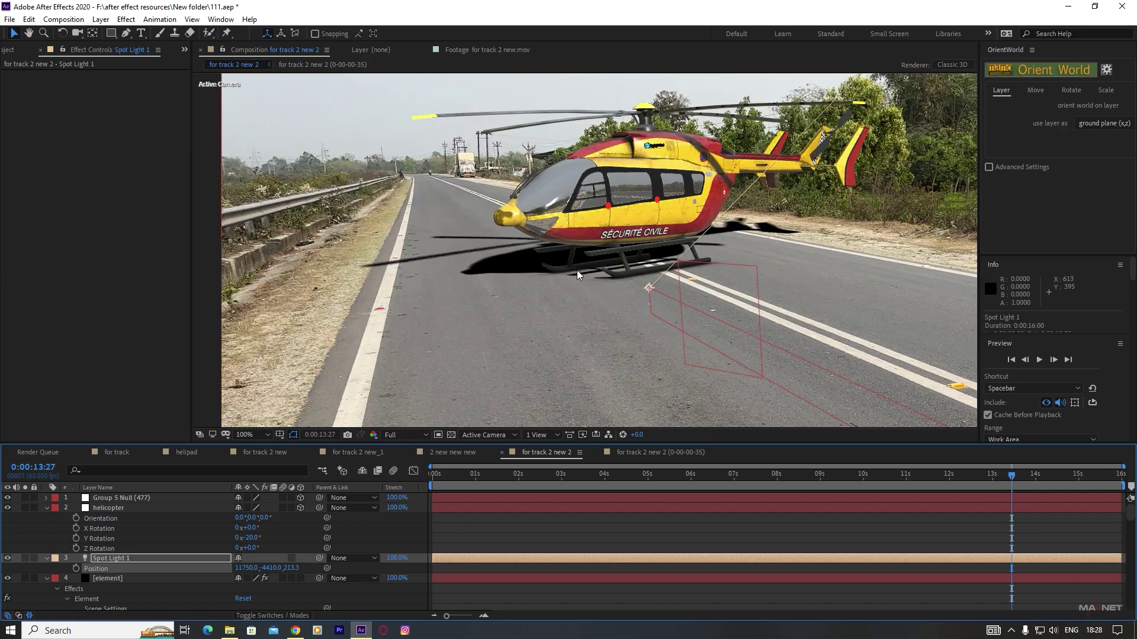
- Open the element layer's Matte Shadow settings and reduce the Shadow Opacity to 39%
left_click(103, 578)
left_click_drag(187, 130, 197, 361)
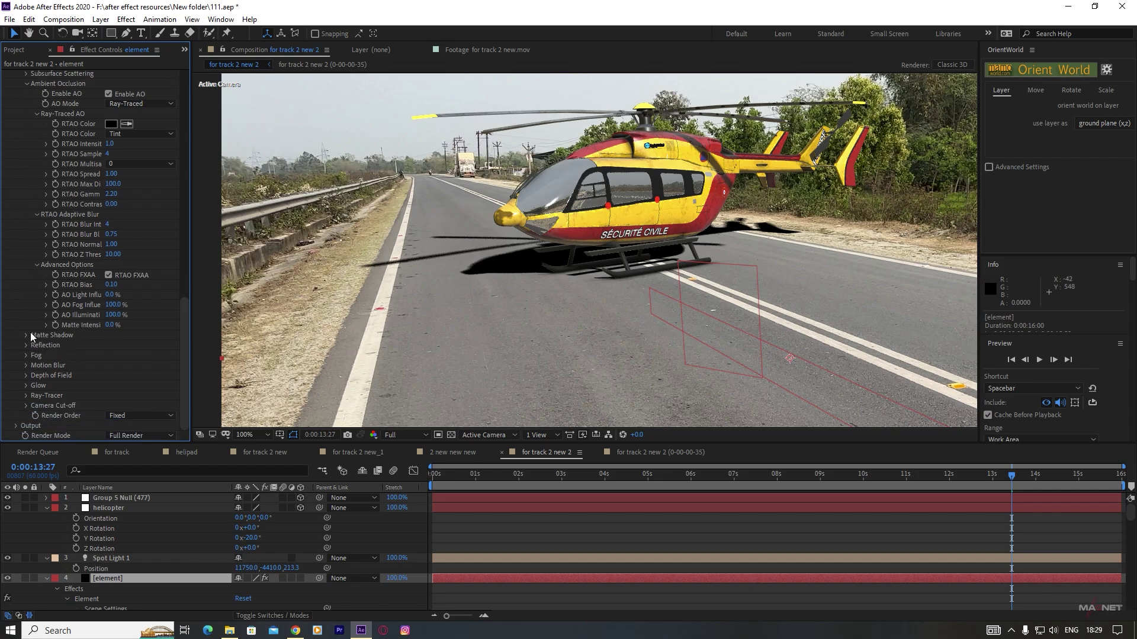
scroll(39, 175, "up", 5)
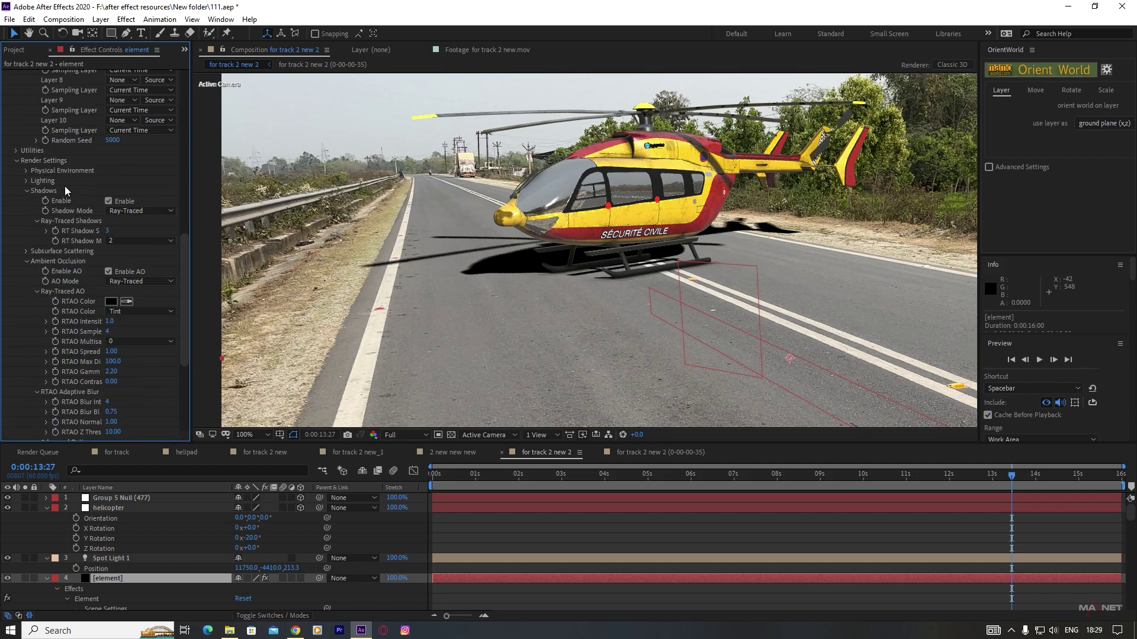
scroll(50, 269, "down", 5)
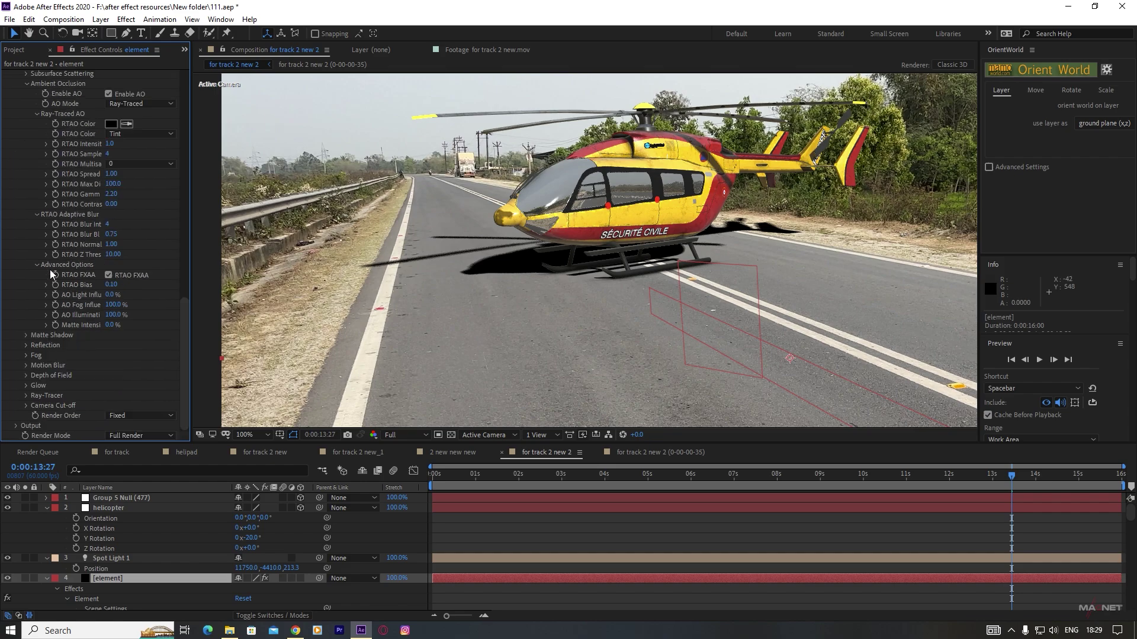
left_click(26, 336)
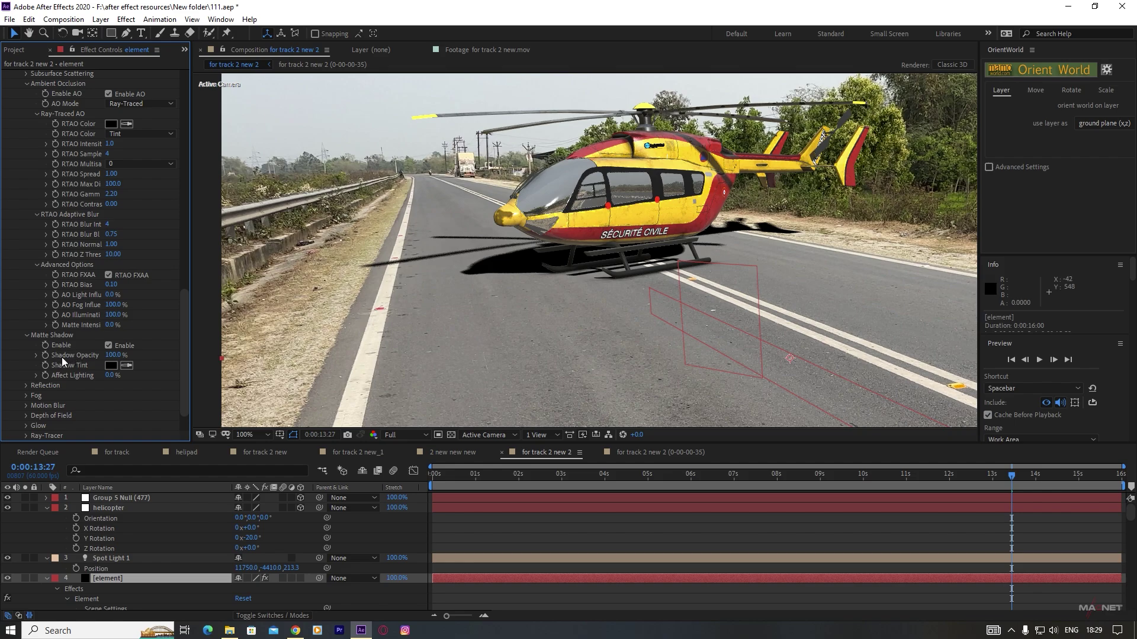
left_click_drag(105, 356, 96, 370)
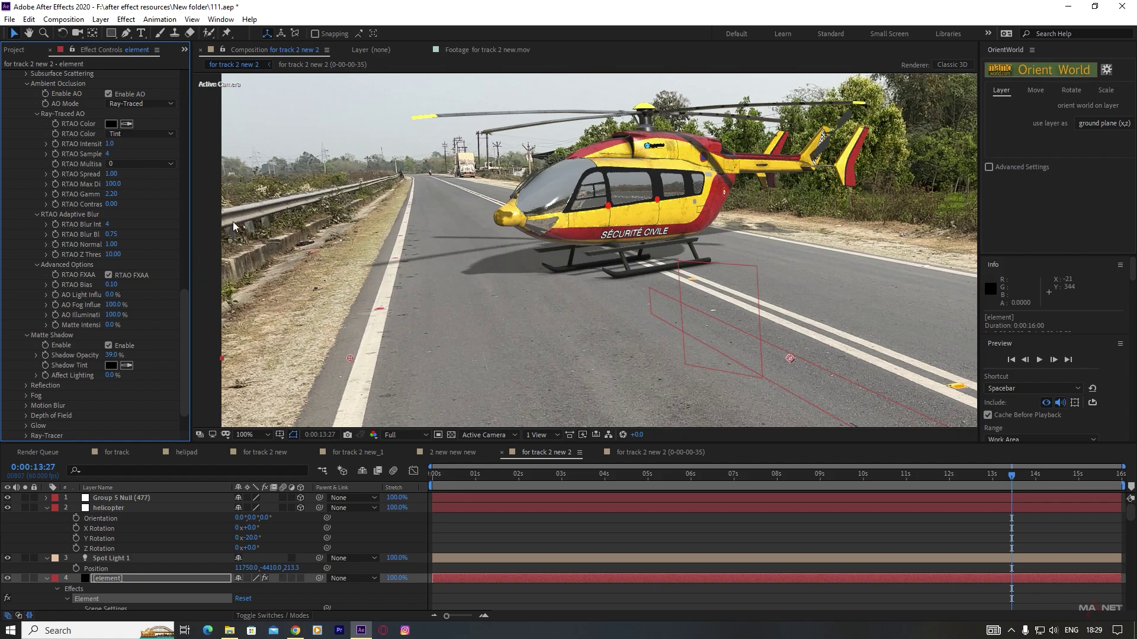
- Check the softened shadow near the helicopter's nose up close and set the matte Shadow Opacity to 55%
scroll(322, 279, "up", 1)
left_click_drag(322, 279, 555, 283)
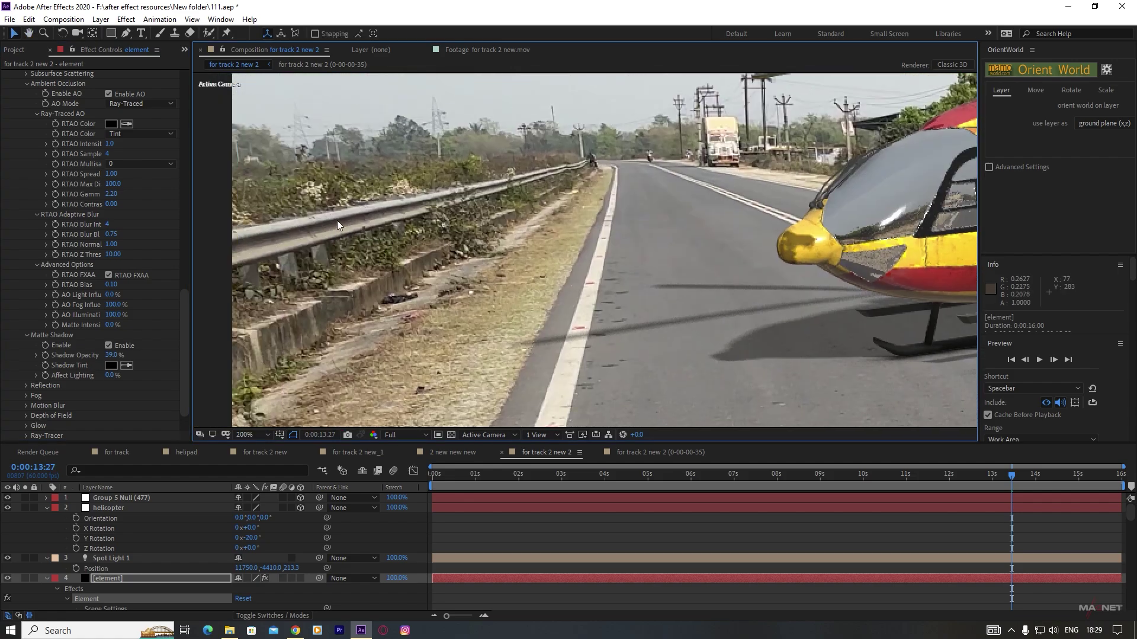
left_click_drag(781, 329, 734, 284)
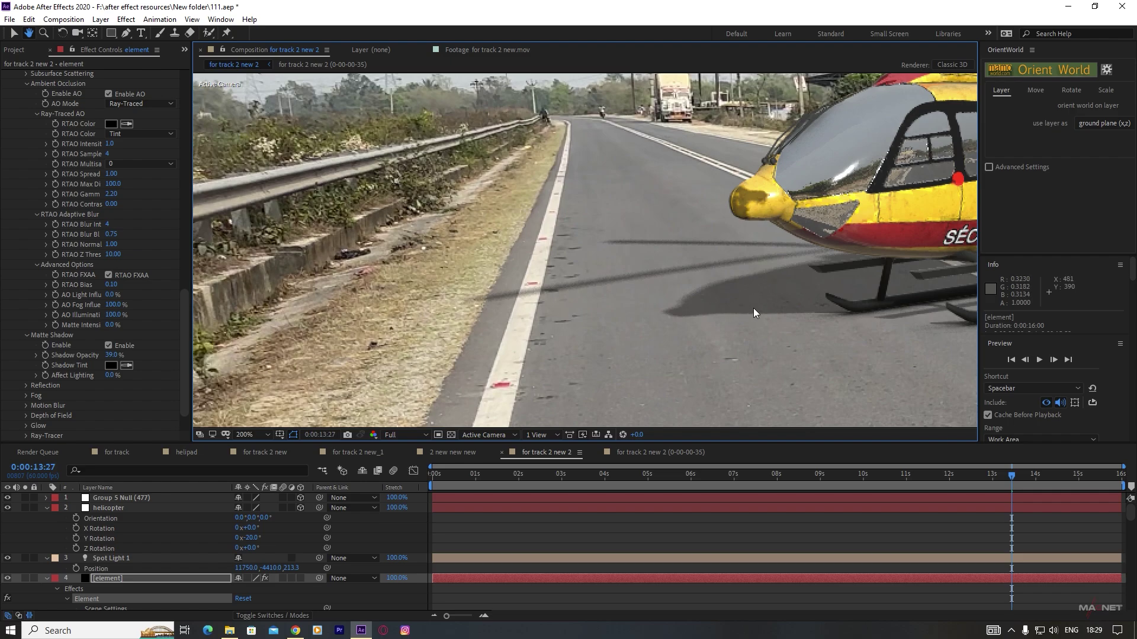
key("v")
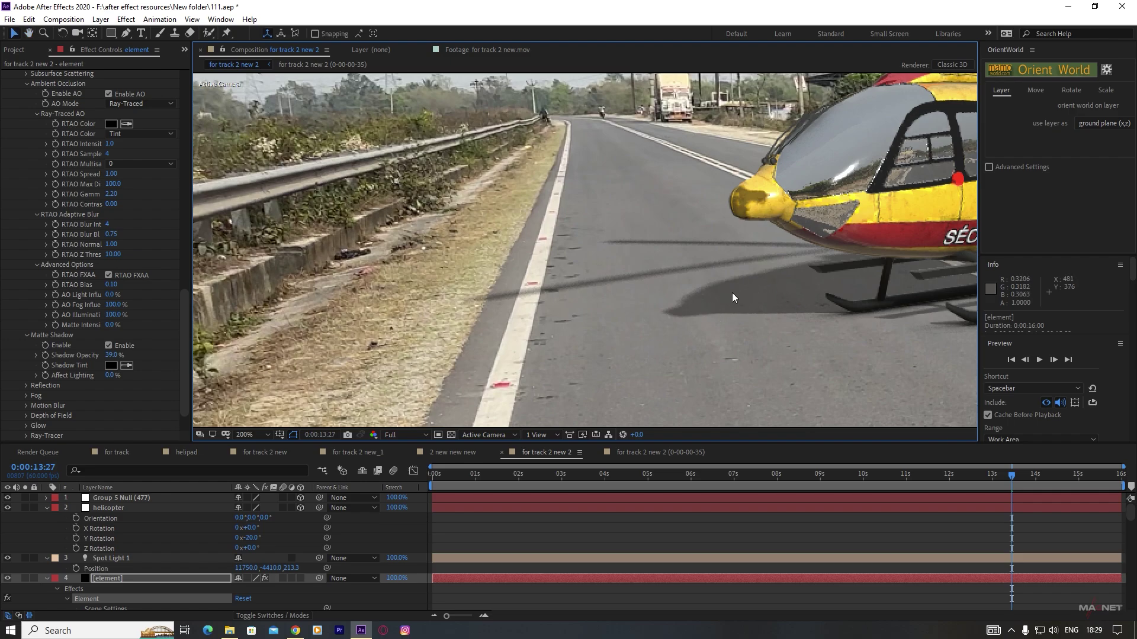
left_click_drag(118, 360, 125, 355)
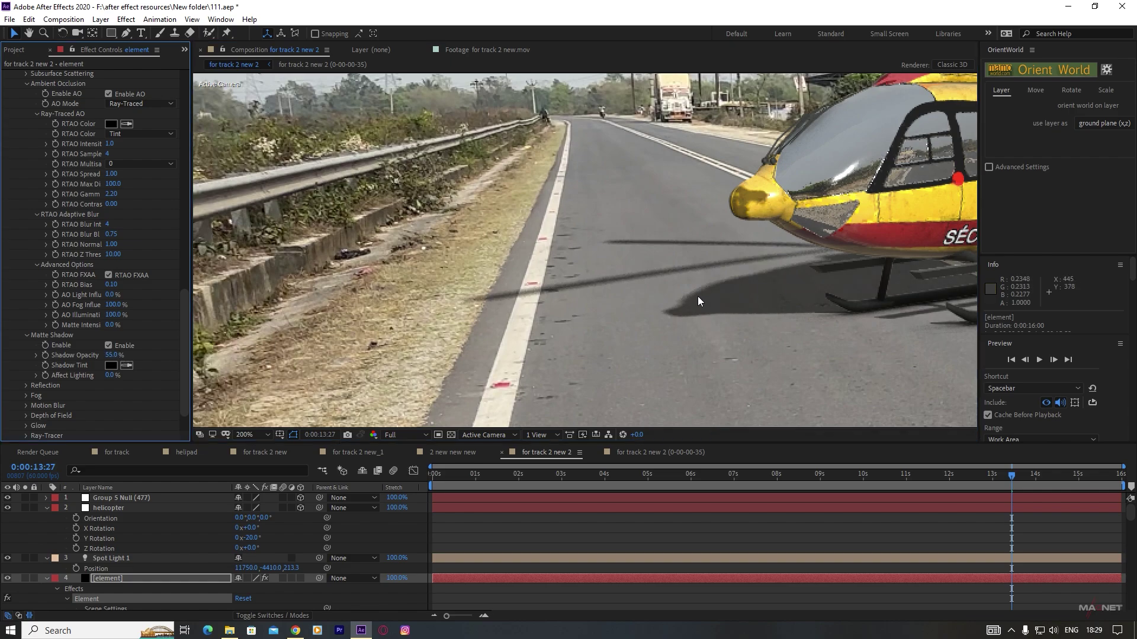
scroll(697, 296, "down", 2)
key("h")
left_click_drag(740, 304, 589, 294)
key("v")
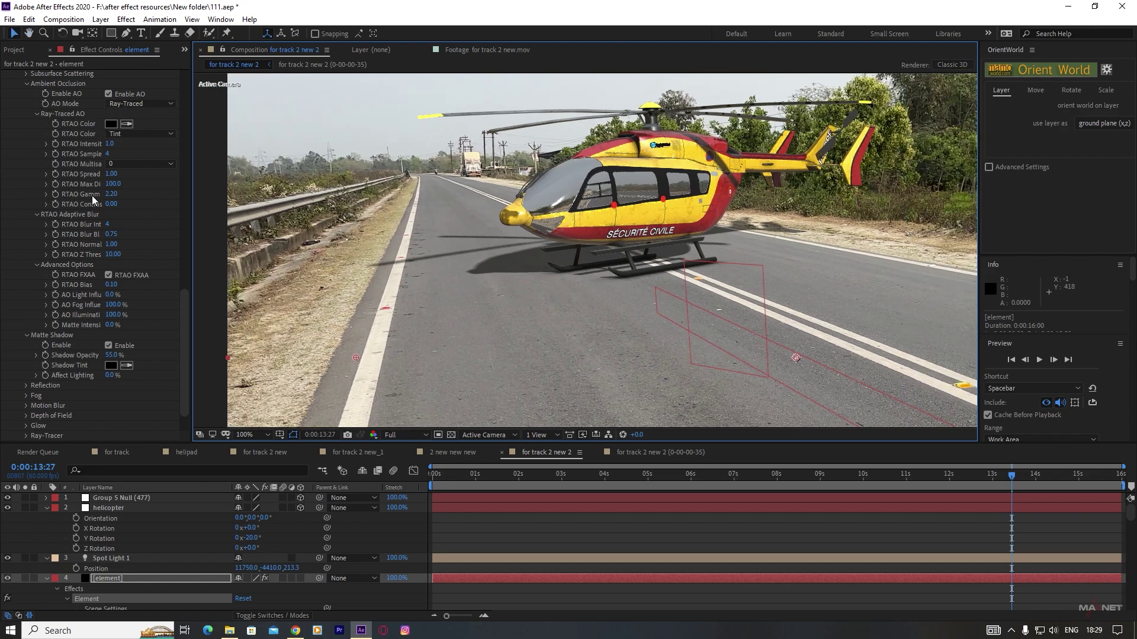
- Try a different RTAO Spread in the ambient occlusion settings and restore it to 1.00
left_click(119, 174)
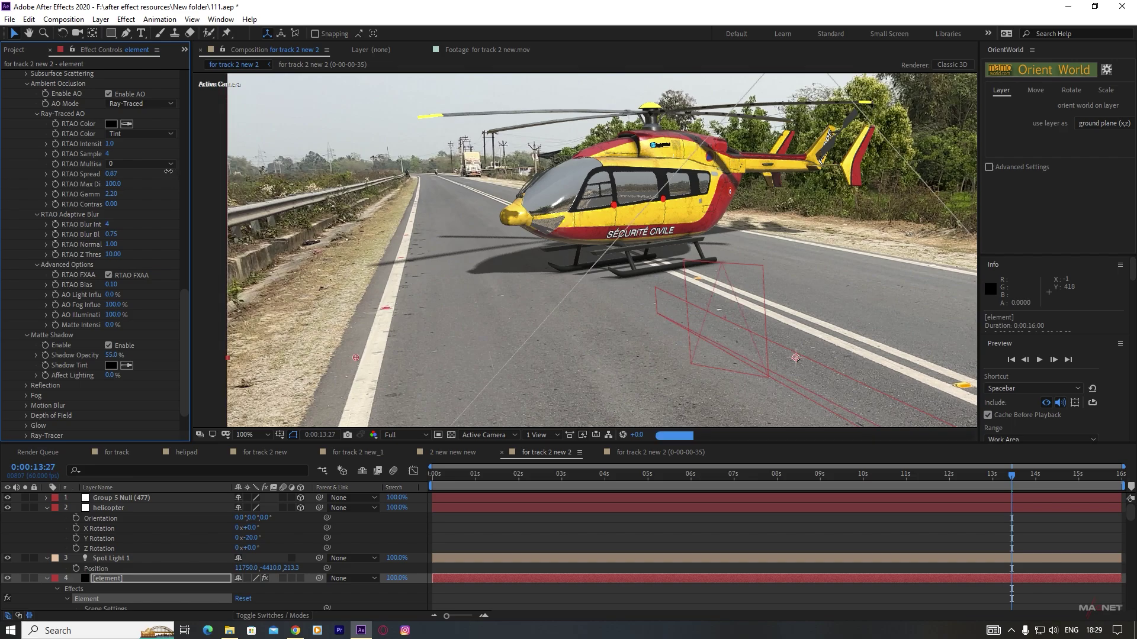
left_click_drag(170, 172, 188, 171)
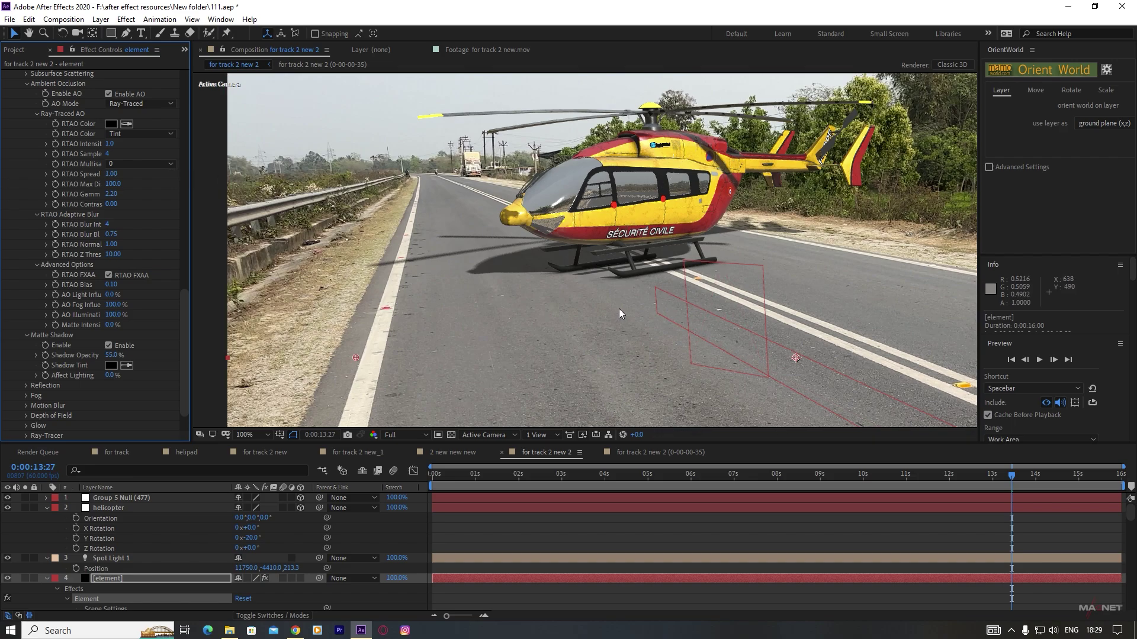
- Widen the effect settings area and set the AO Light Influence to 91% while viewing the skids up close
scroll(618, 309, "up", 4)
key("v")
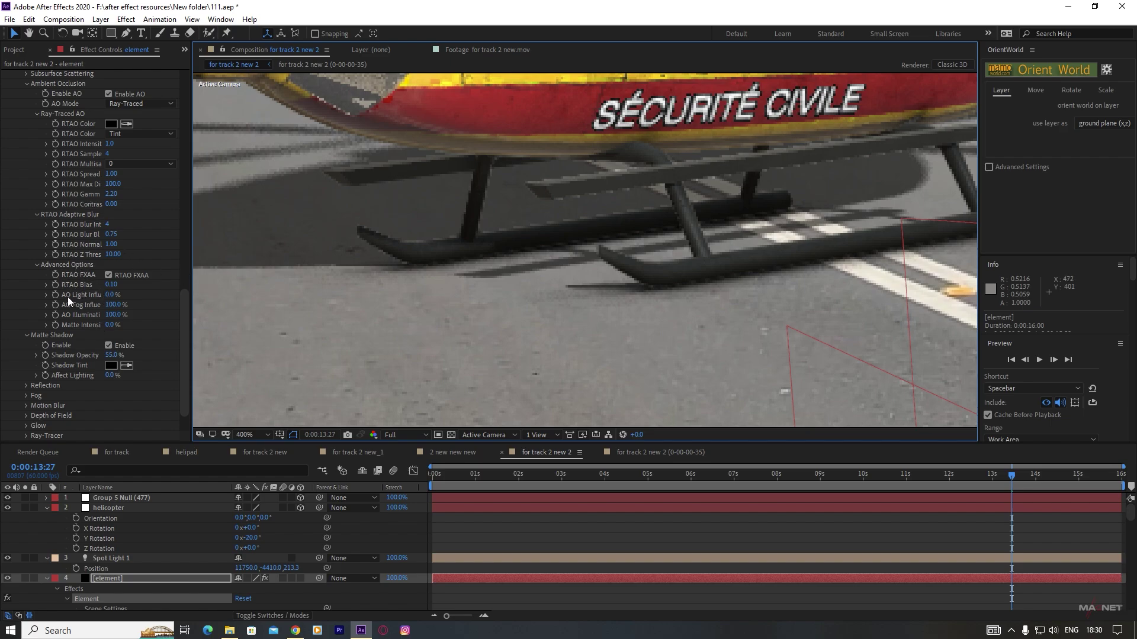
left_click_drag(192, 280, 261, 282)
left_click(130, 297)
key("ctrl+z")
left_click_drag(144, 299, 200, 294)
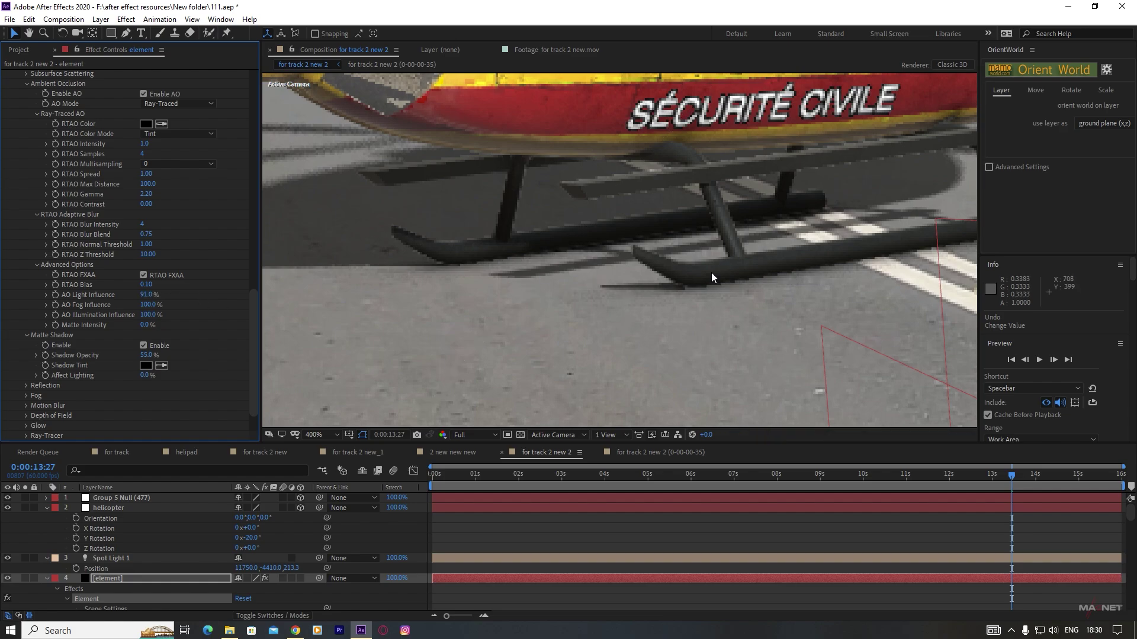
- Examine the helicopter's body, skids and road shadow at several magnifications
scroll(618, 271, "down", 6)
scroll(618, 273, "up", 3)
scroll(618, 274, "down", 2)
scroll(622, 275, "down", 2)
scroll(627, 278, "up", 2)
scroll(627, 274, "up", 3)
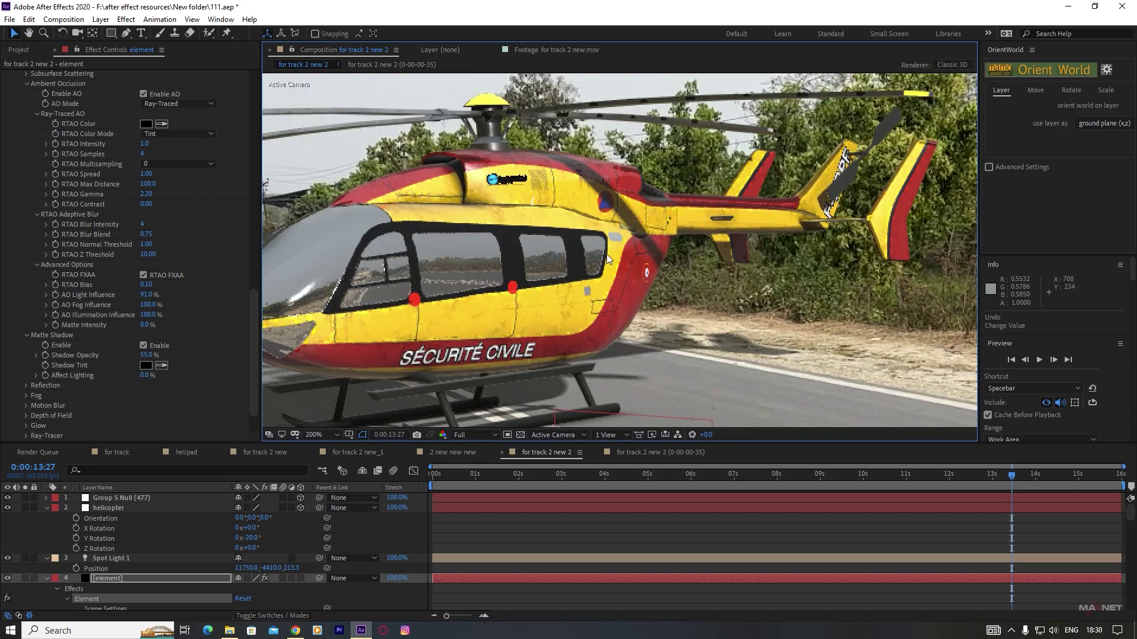
scroll(527, 336, "down", 3)
scroll(548, 272, "up", 3)
key("h")
left_click_drag(365, 258, 507, 226)
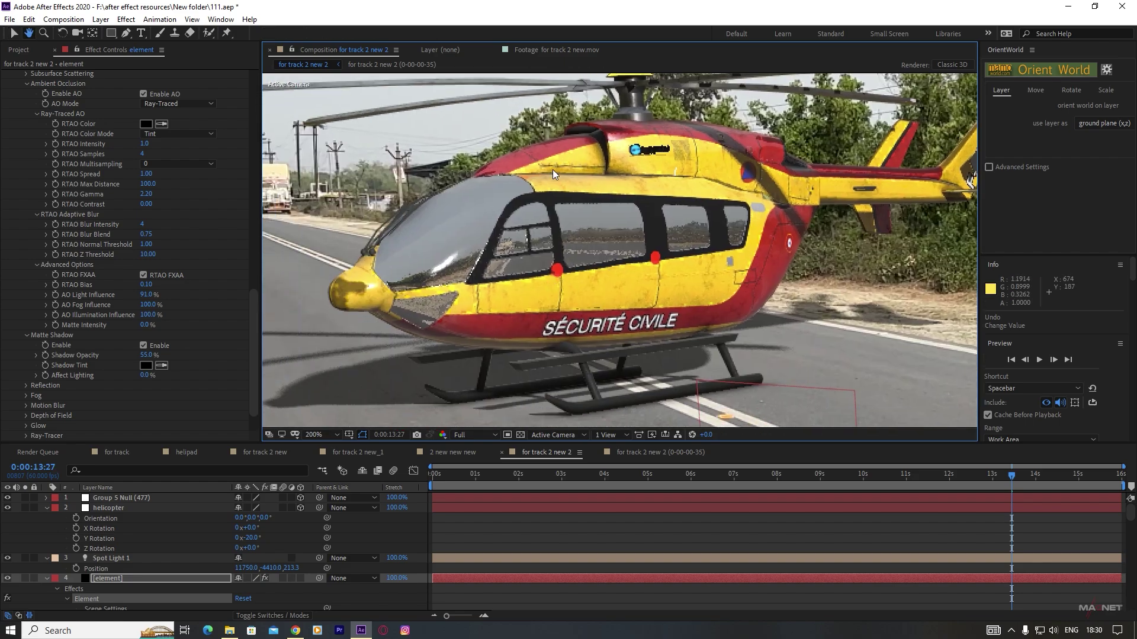
key("v")
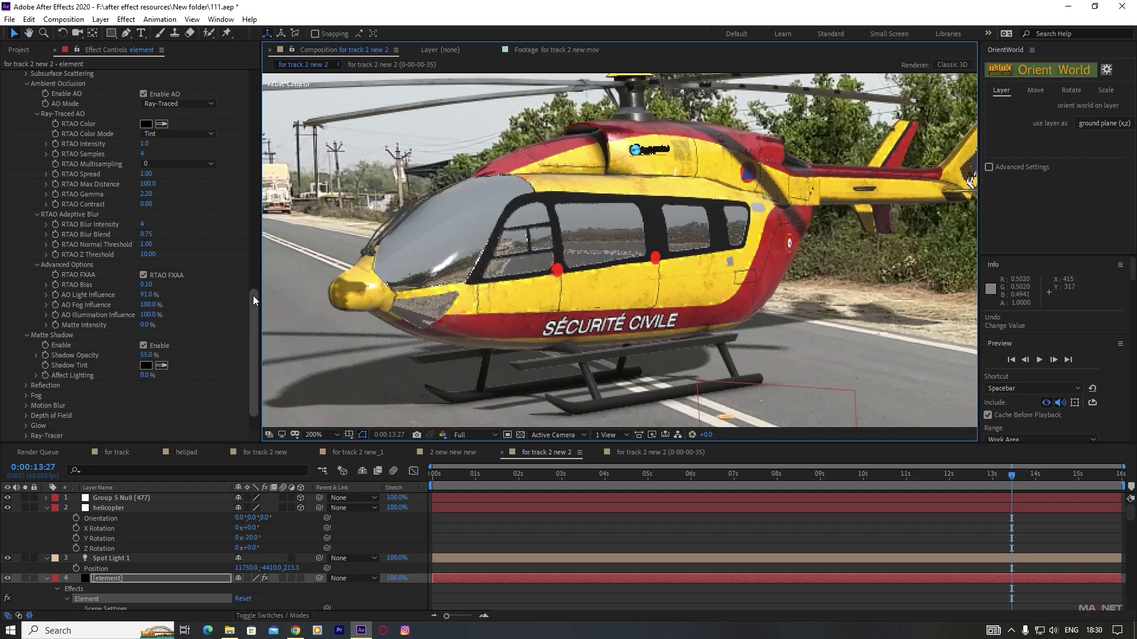
- Enable Enhanced Multisampling and set Multisampling to 16 in the Element output settings
scroll(252, 296, "down", 2)
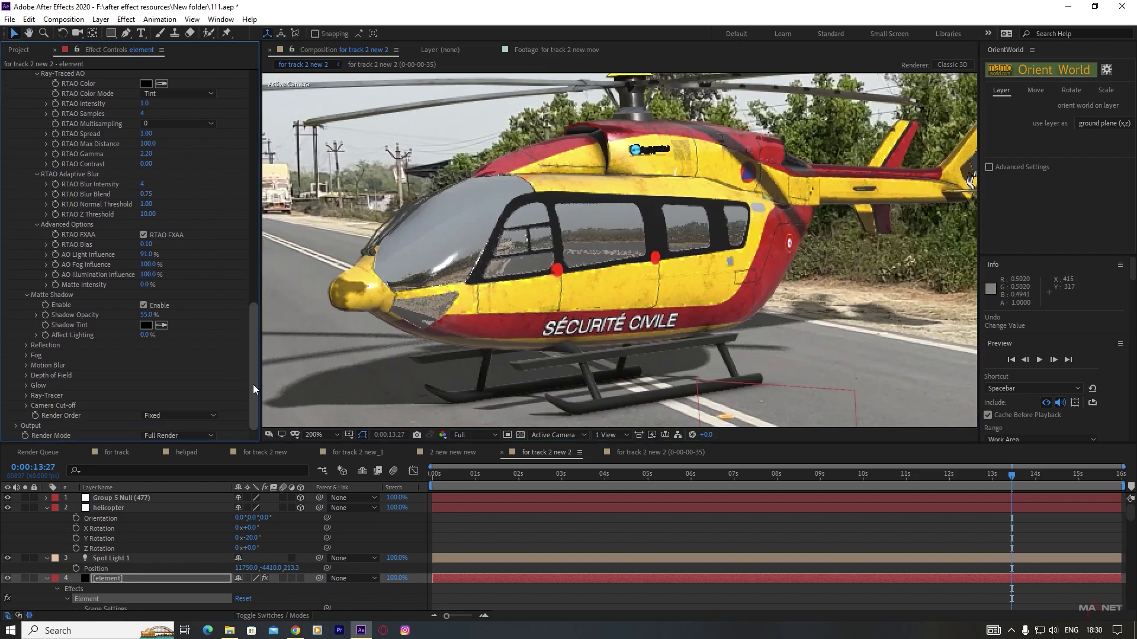
left_click(17, 426)
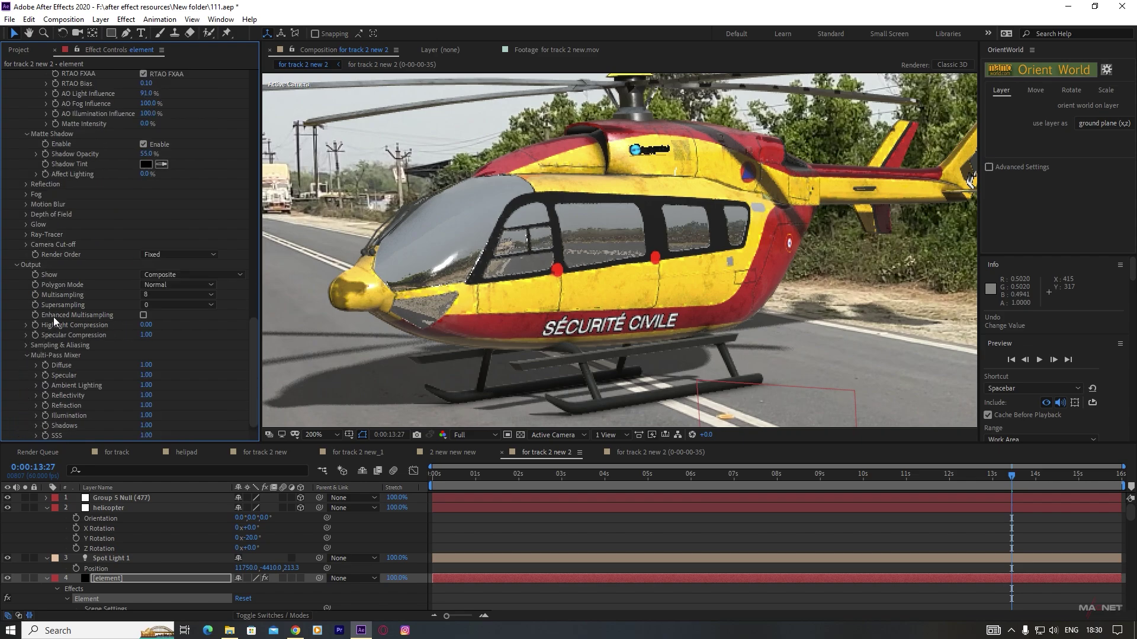
left_click(143, 315)
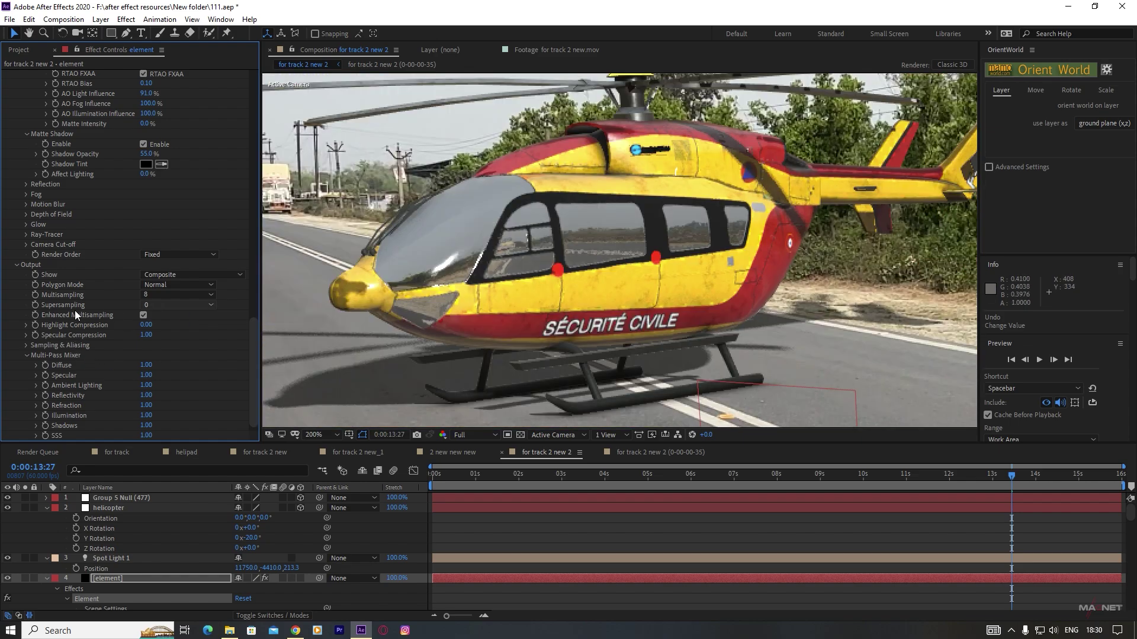
left_click(167, 293)
left_click(175, 373)
- Set the output Supersampling to 4 and check the helicopter's edges and details at several magnifications
scroll(645, 304, "down", 4)
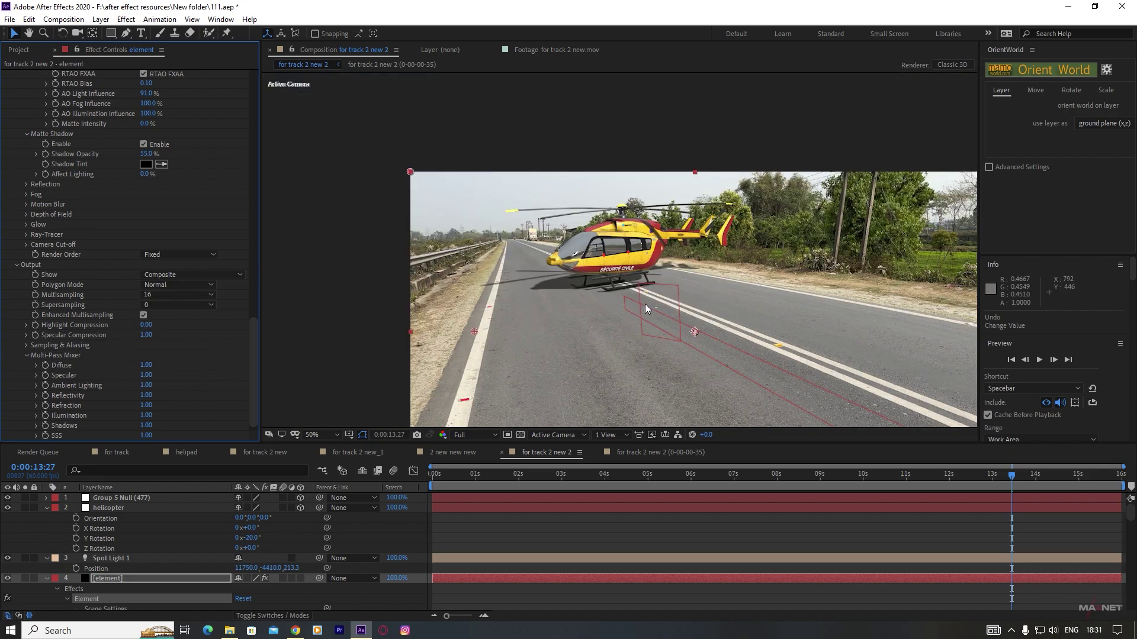
scroll(644, 303, "up", 5)
scroll(602, 296, "down", 3)
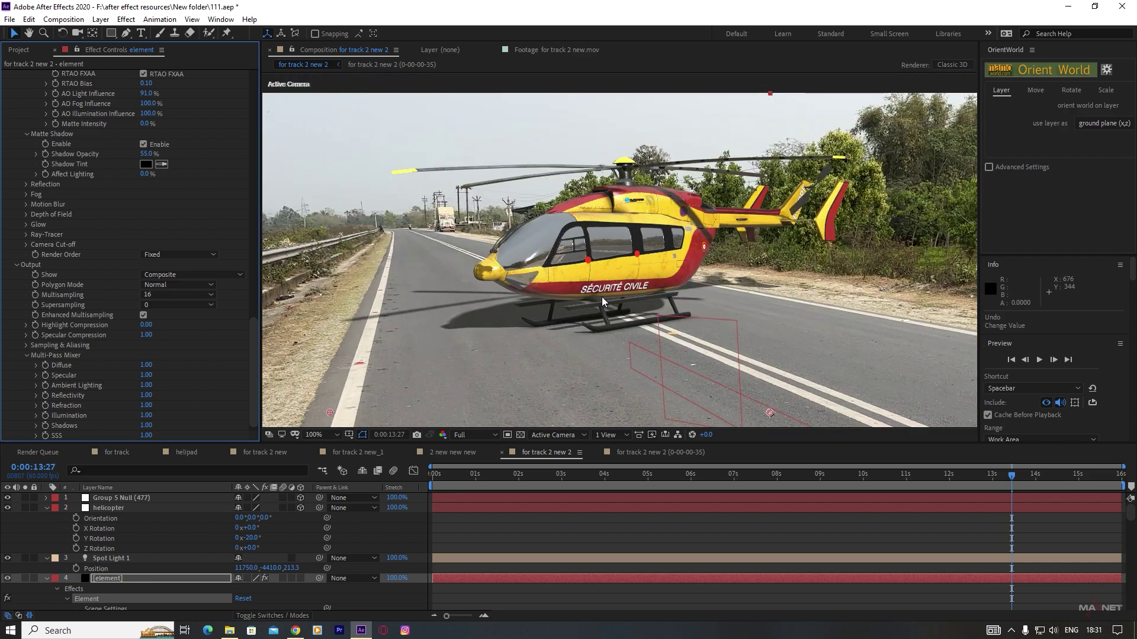
scroll(601, 297, "up", 2)
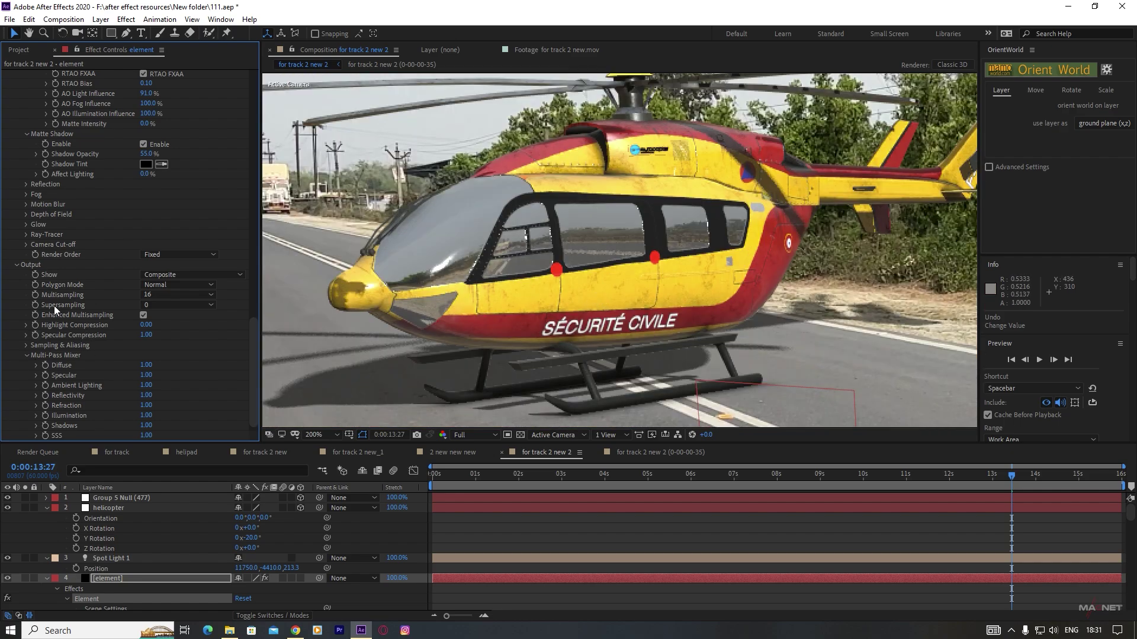
left_click(171, 305)
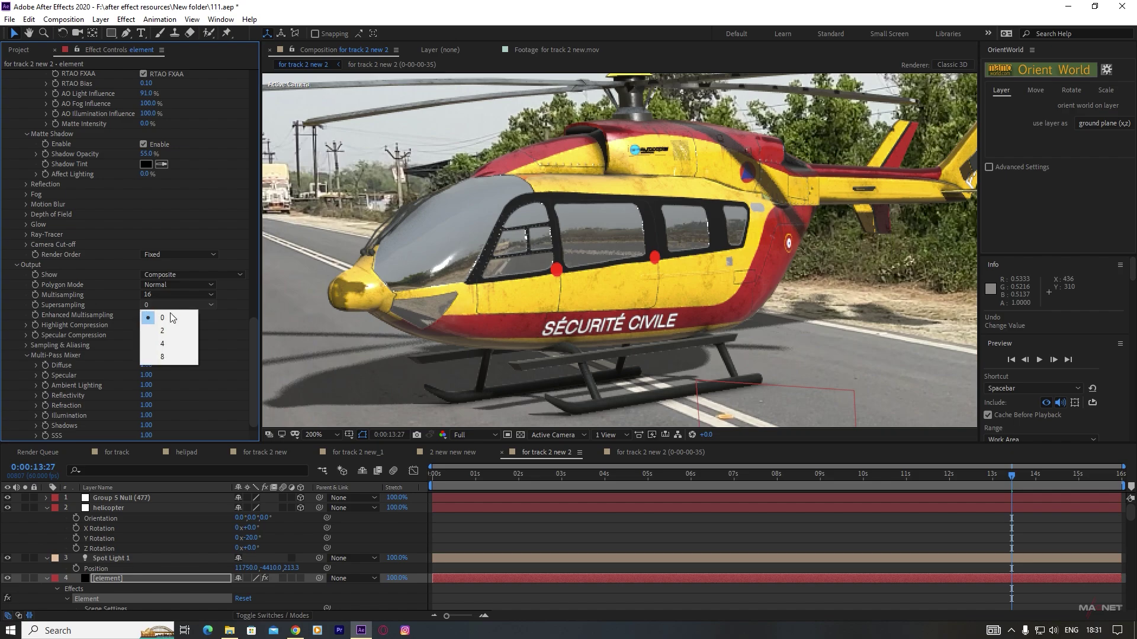
left_click(171, 342)
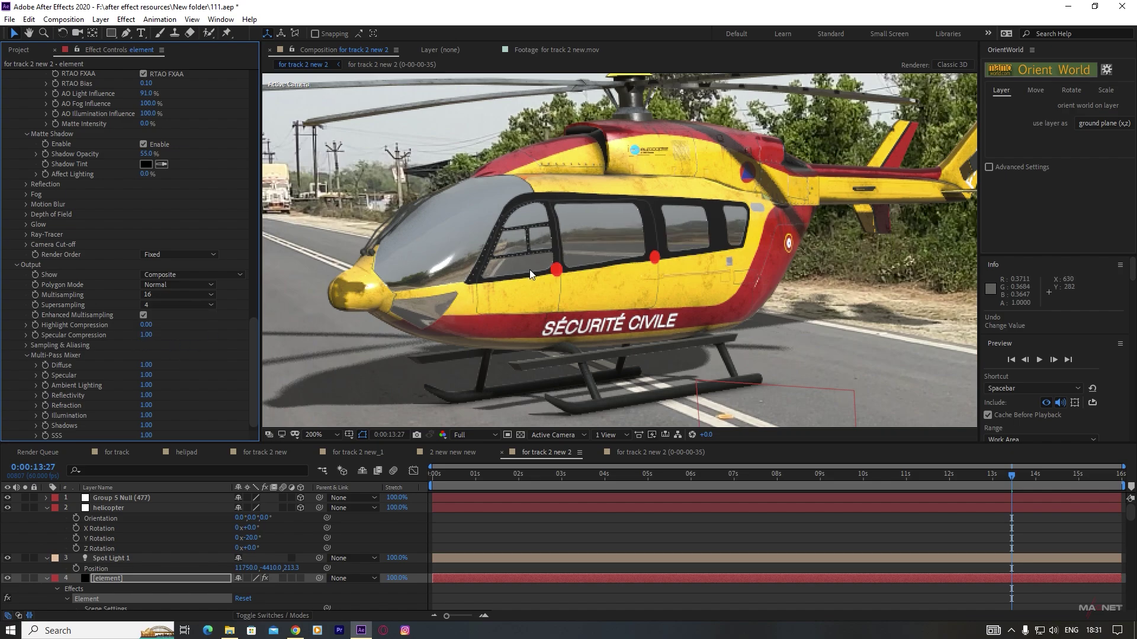
scroll(670, 300, "down", 1)
scroll(619, 298, "up", 1)
scroll(618, 295, "down", 1)
scroll(650, 262, "up", 1)
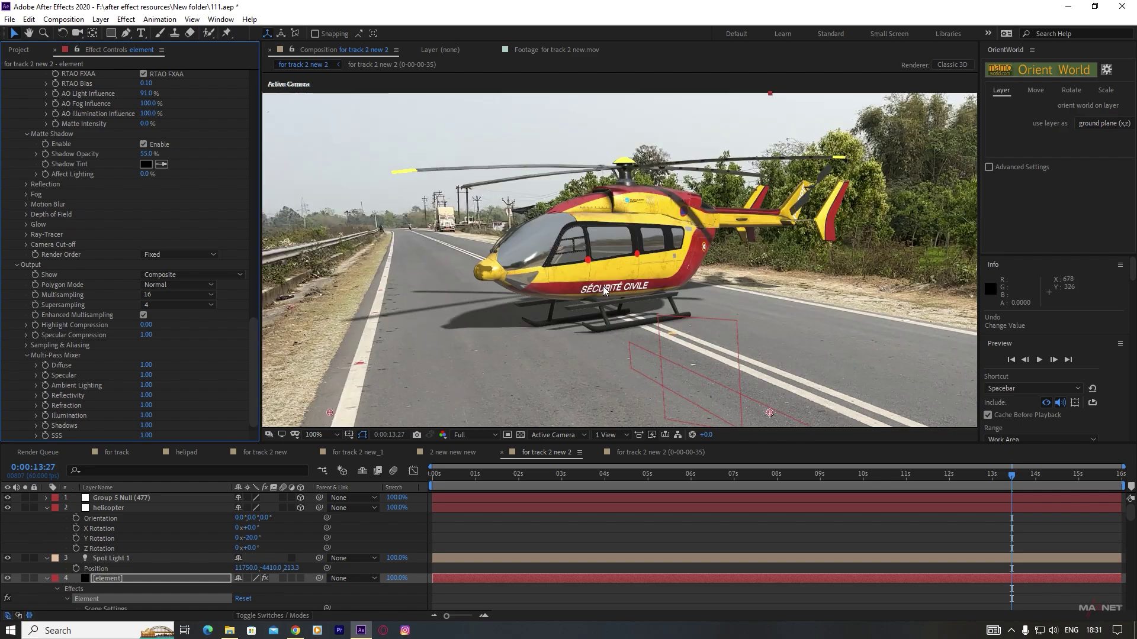
scroll(597, 278, "down", 1)
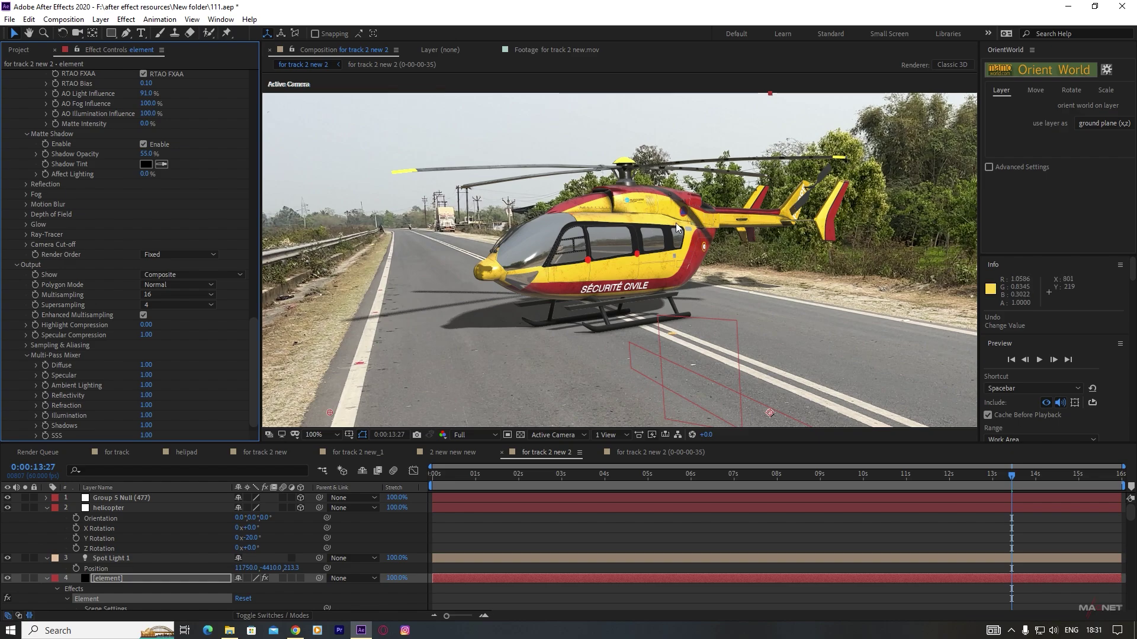
- Set the Intensity of Spot Light 1 to 327%
left_click(113, 558)
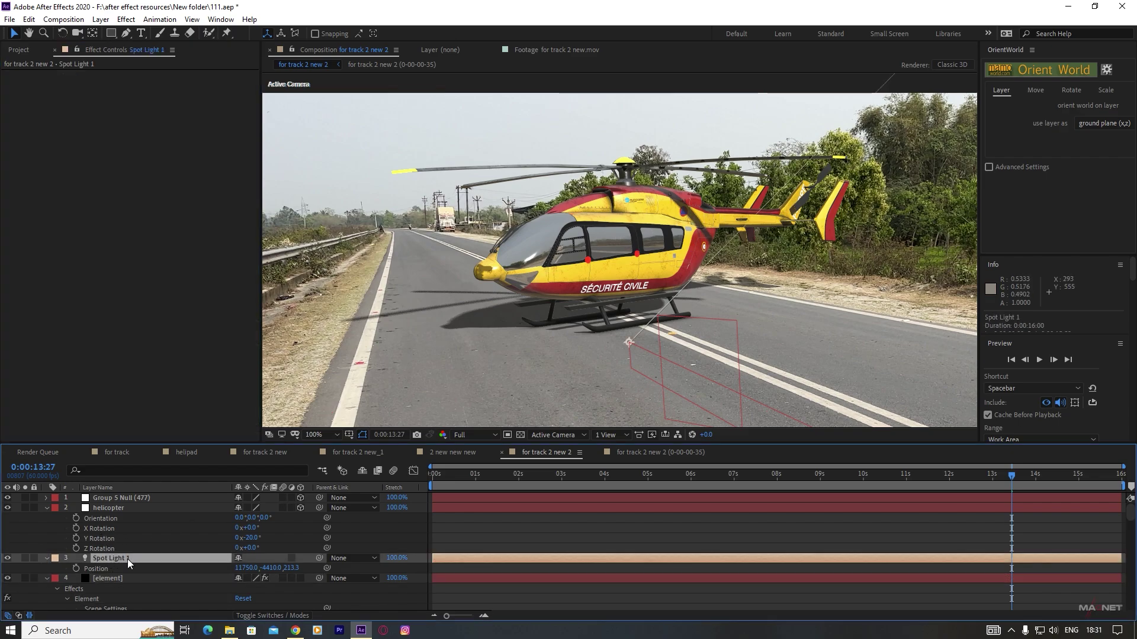
key("t")
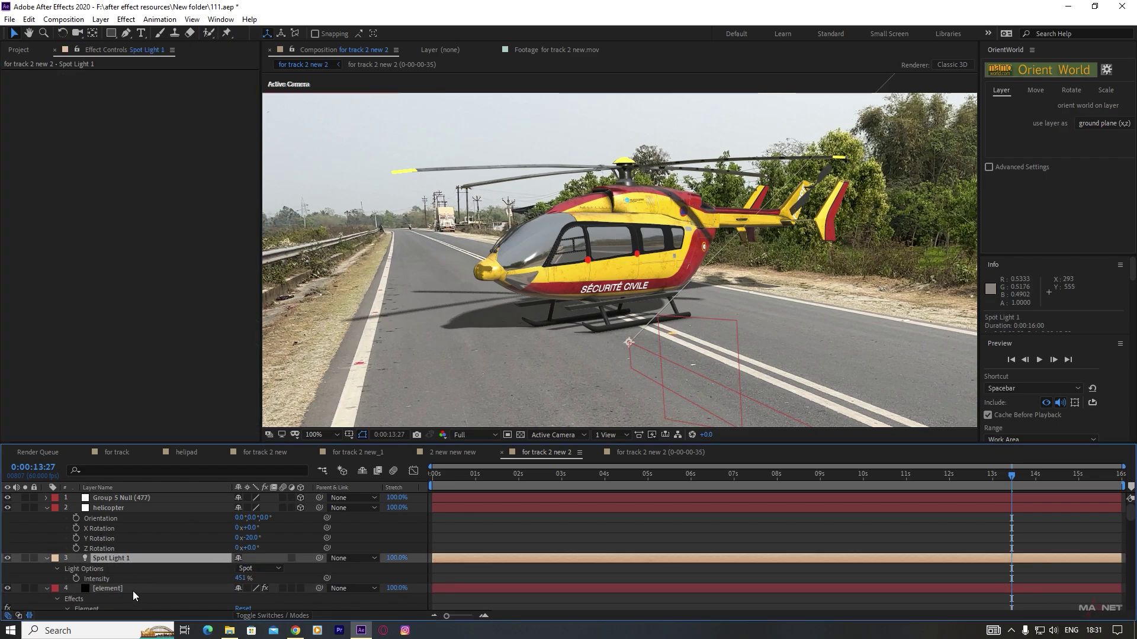
left_click_drag(239, 577, 225, 584)
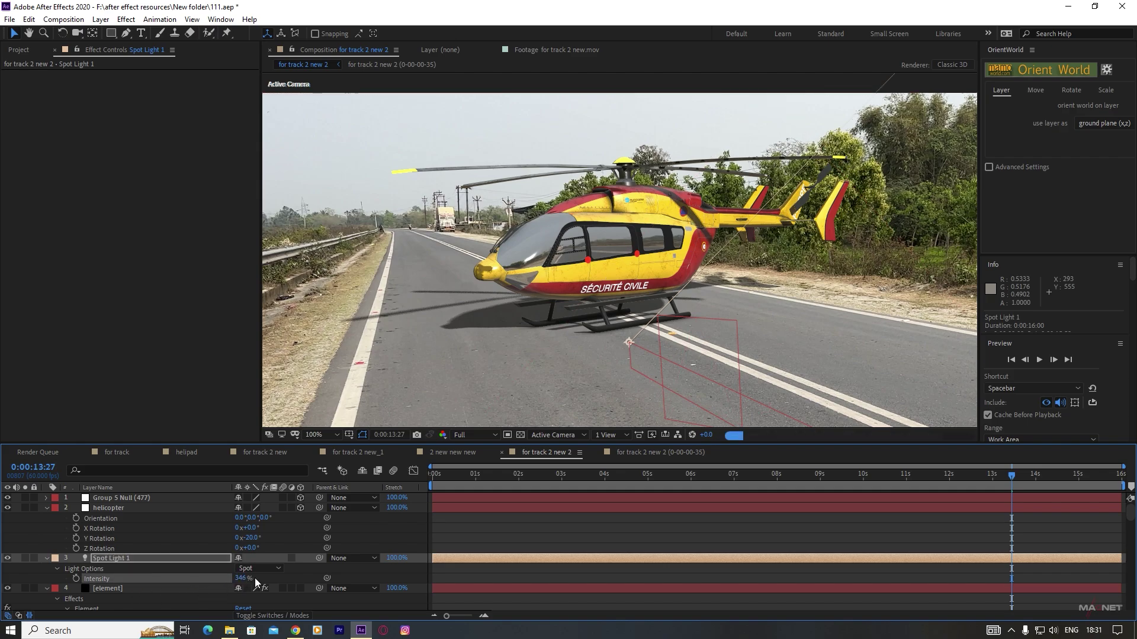
left_click_drag(254, 577, 245, 580)
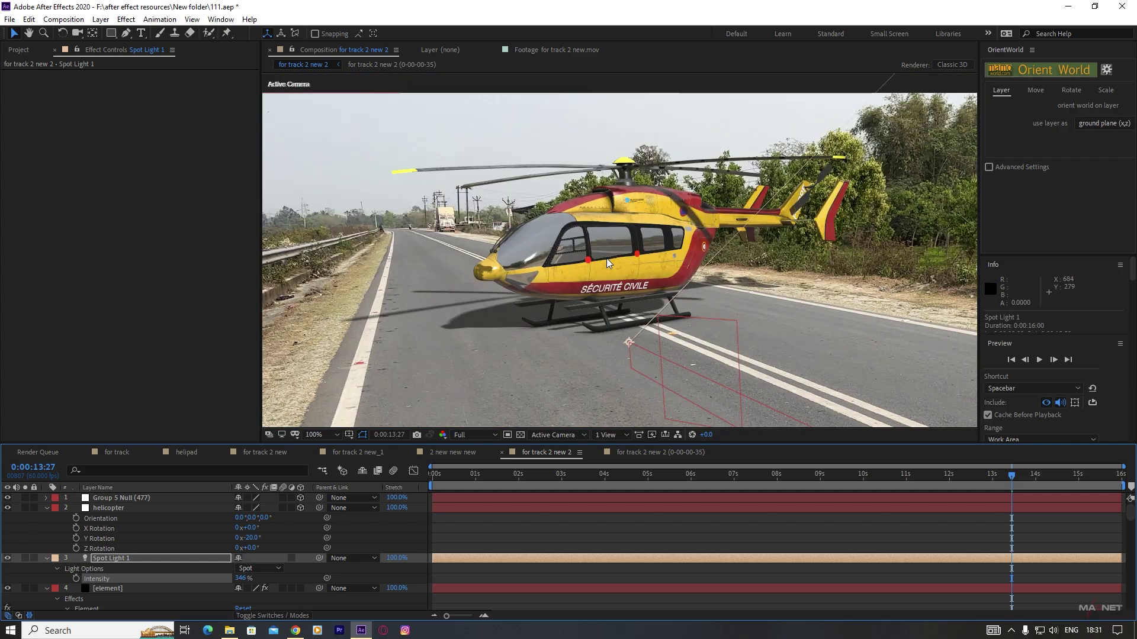
left_click_drag(241, 579, 231, 581)
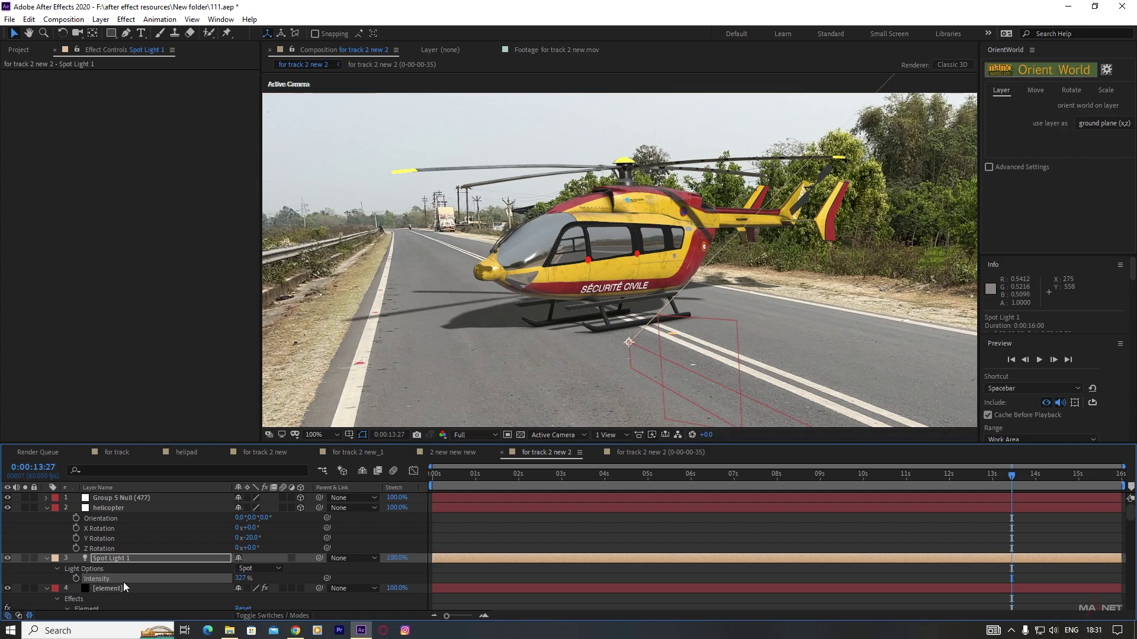
- Reveal all light options of Spot Light 1 and set its Shadow Diffusion to 340 pixels
left_click(116, 557)
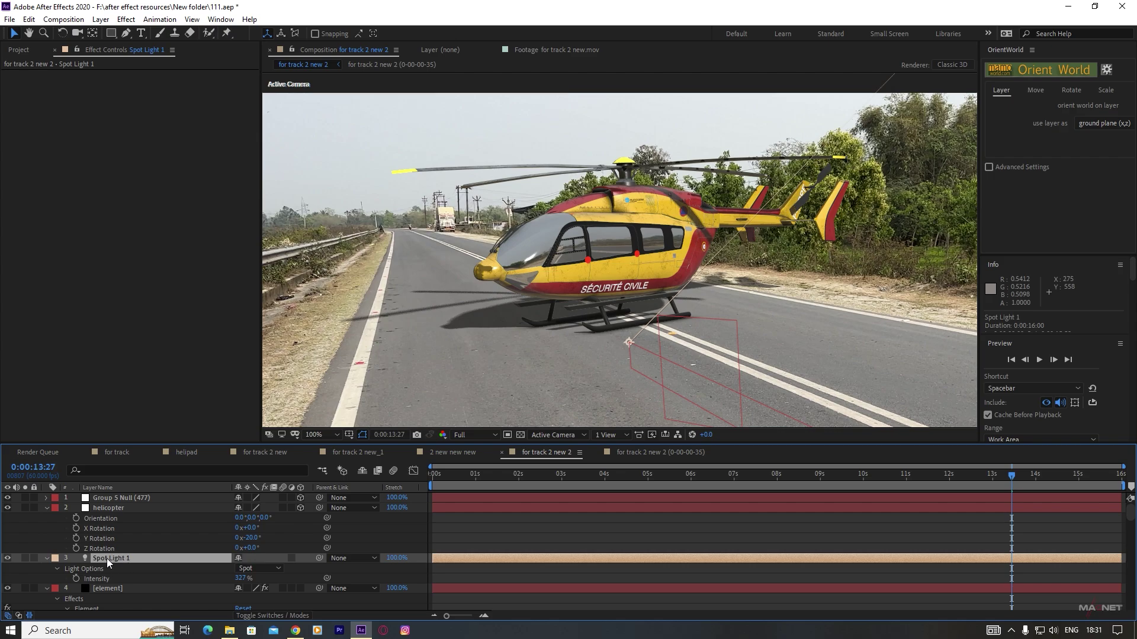
key("a")
key("a")
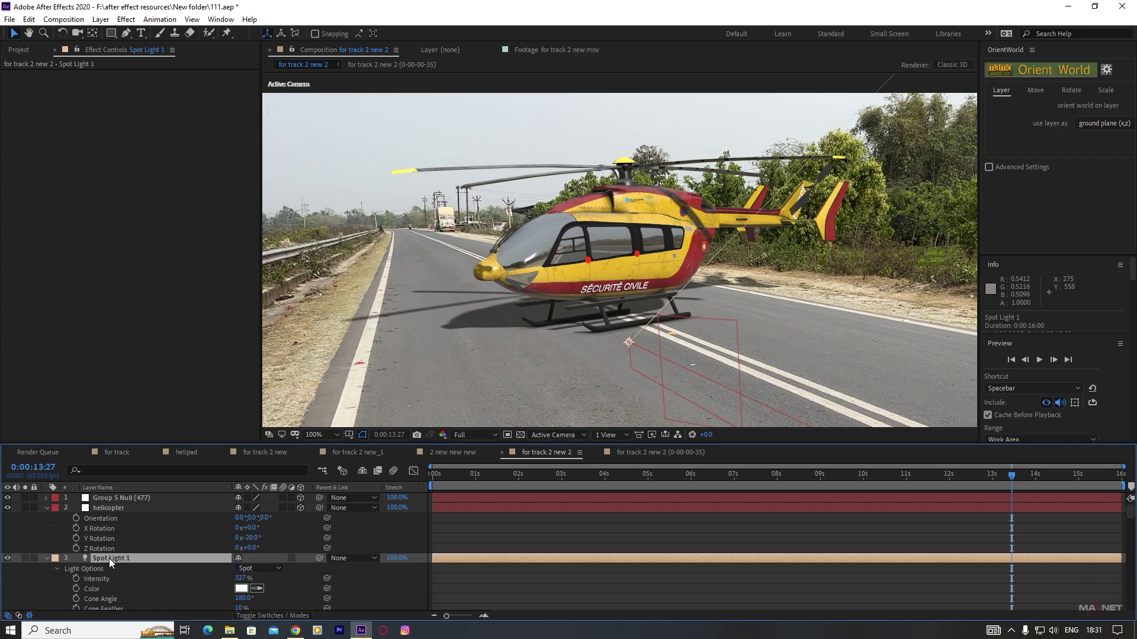
scroll(154, 579, "down", 4)
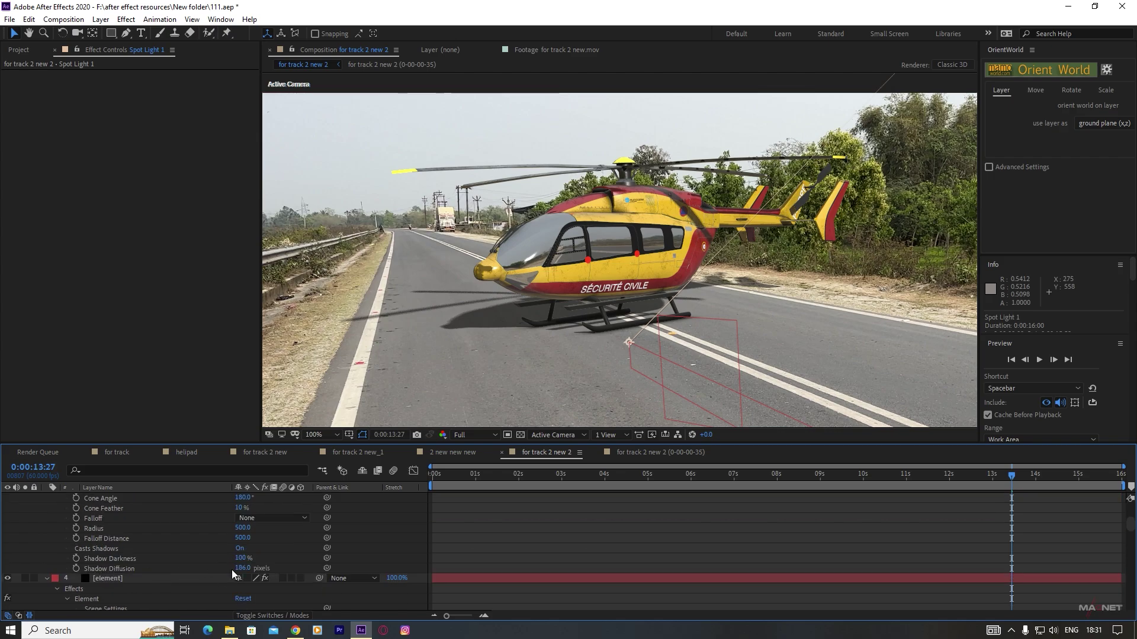
left_click_drag(243, 568, 343, 579)
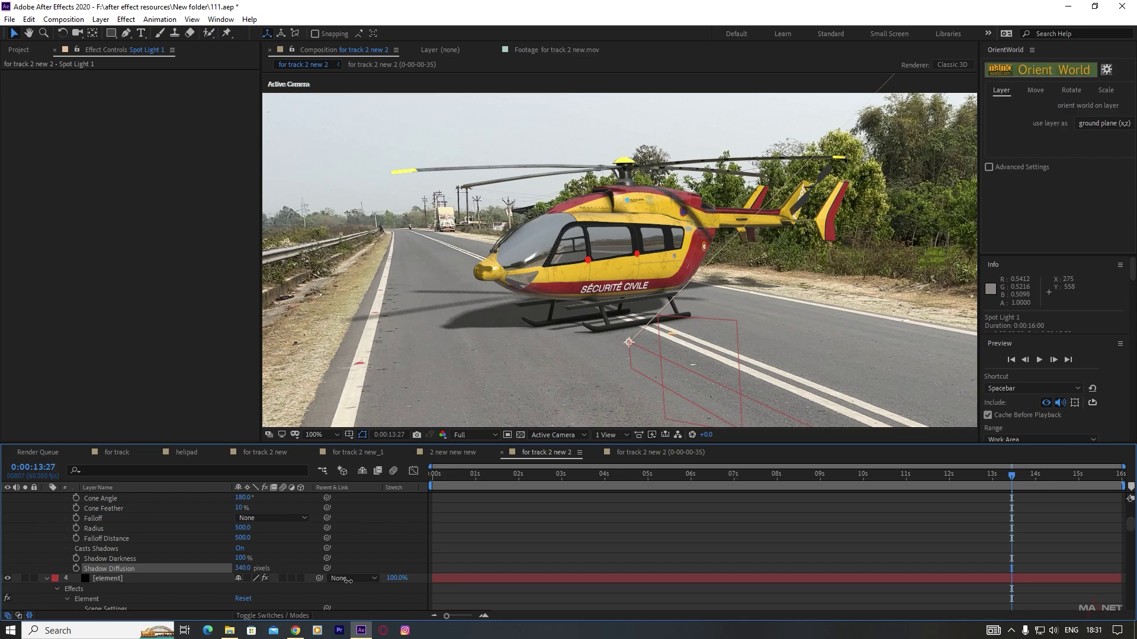
- Set the element layer's RT Shadow Samples to 6 and check the road shadow up close
left_click(117, 580)
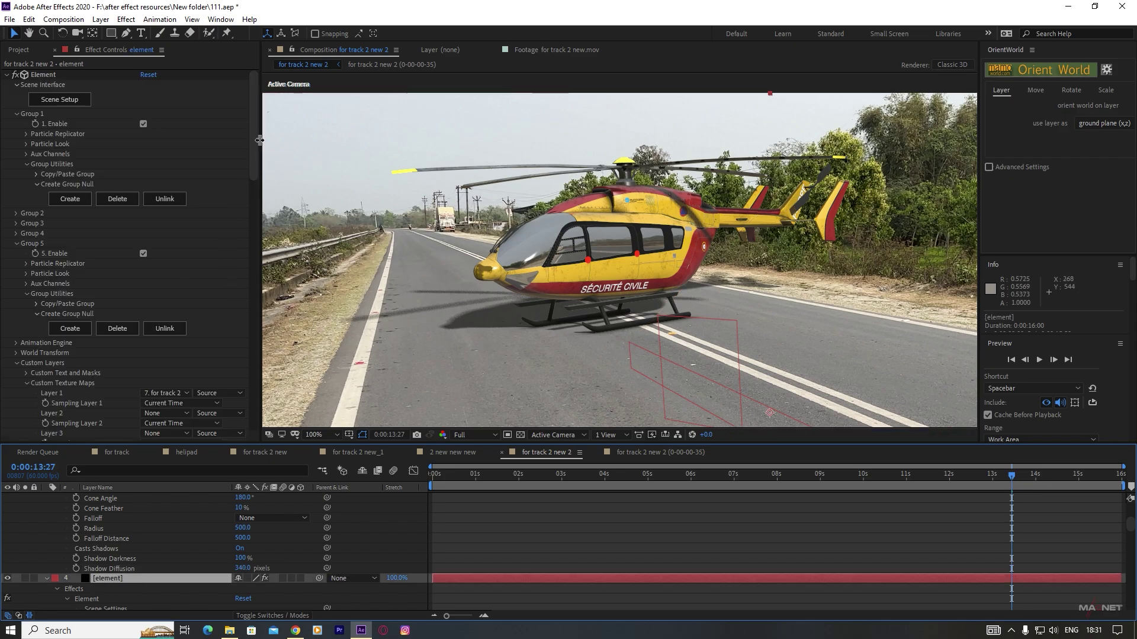
left_click_drag(254, 147, 255, 253)
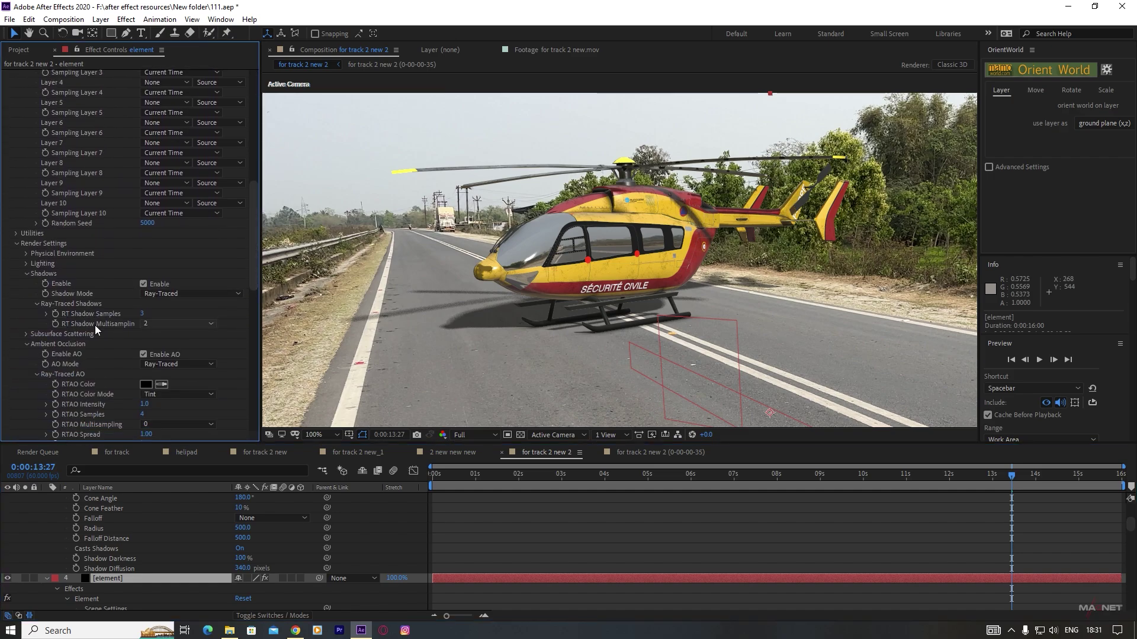
left_click_drag(144, 314, 288, 317)
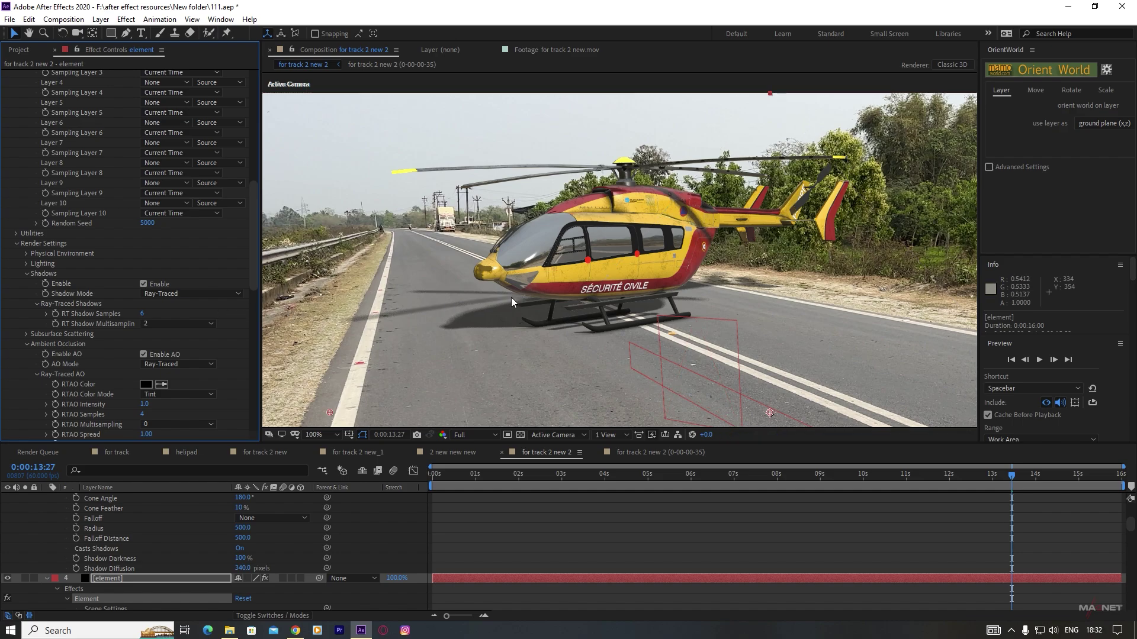
key("period")
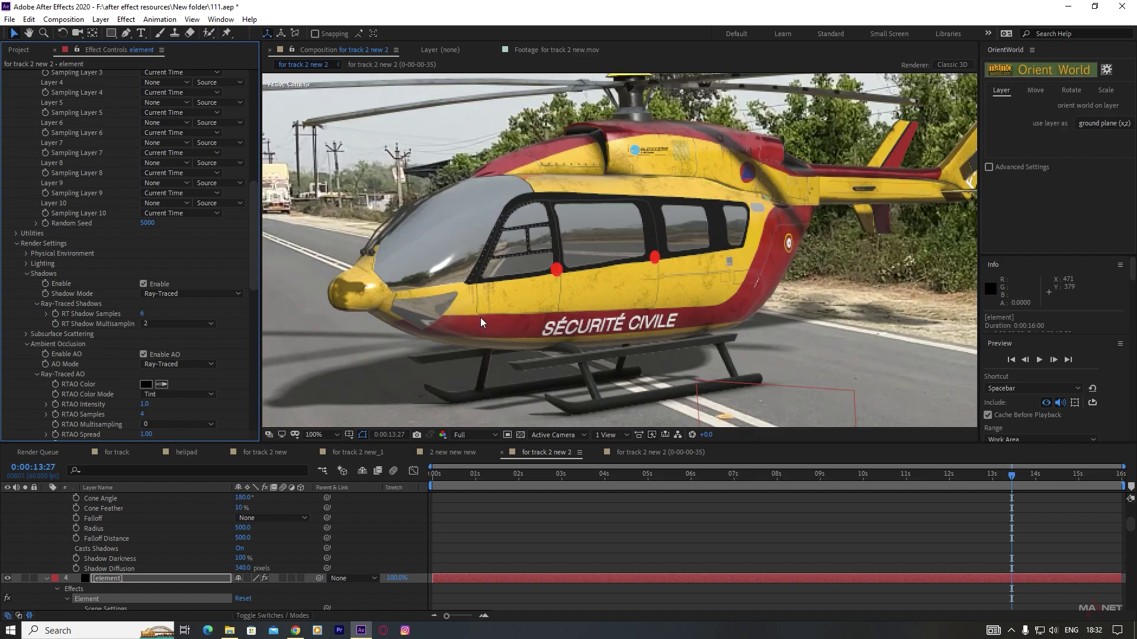
key("comma")
- Set the preview resolution to Half and play the composition from the first frame at 50% magnification
left_click(760, 476)
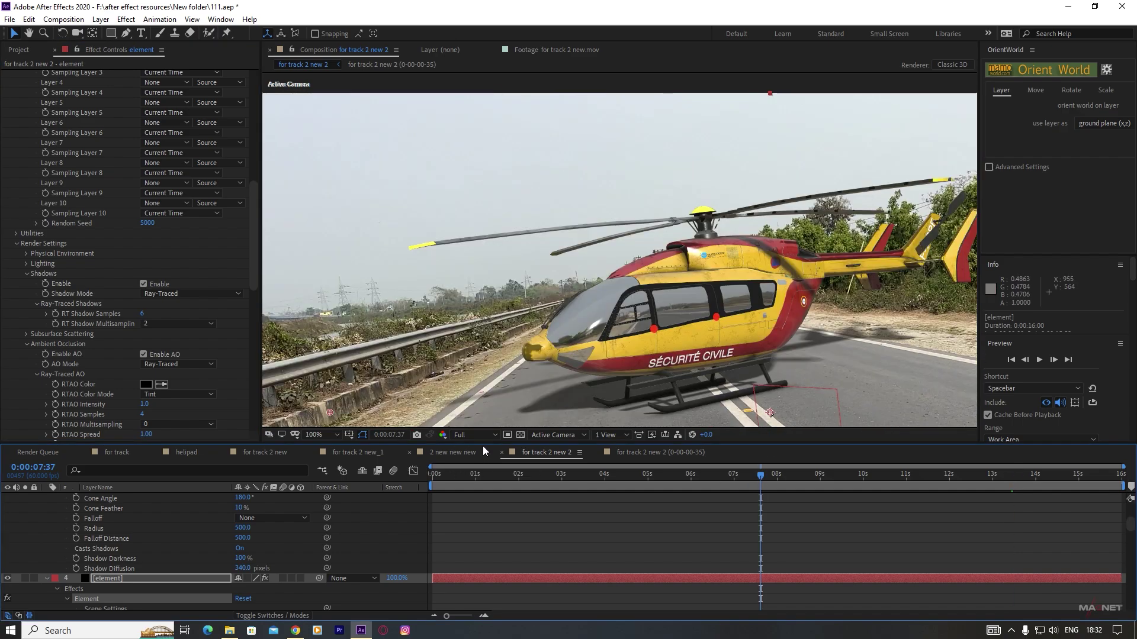
left_click(479, 434)
left_click(478, 475)
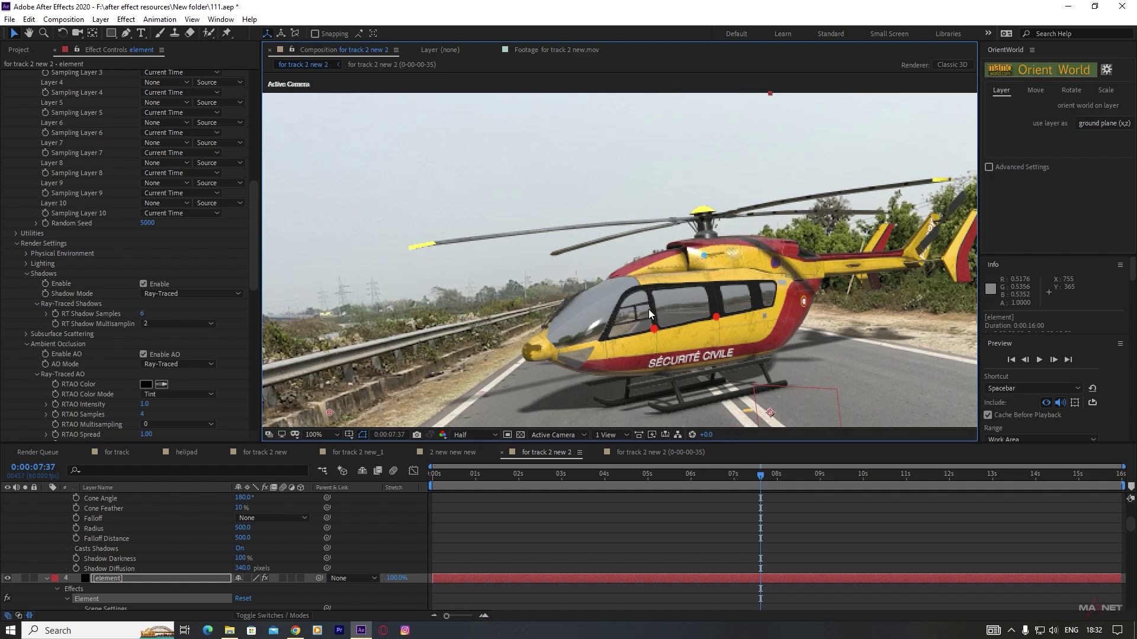
key("comma")
left_click(445, 485)
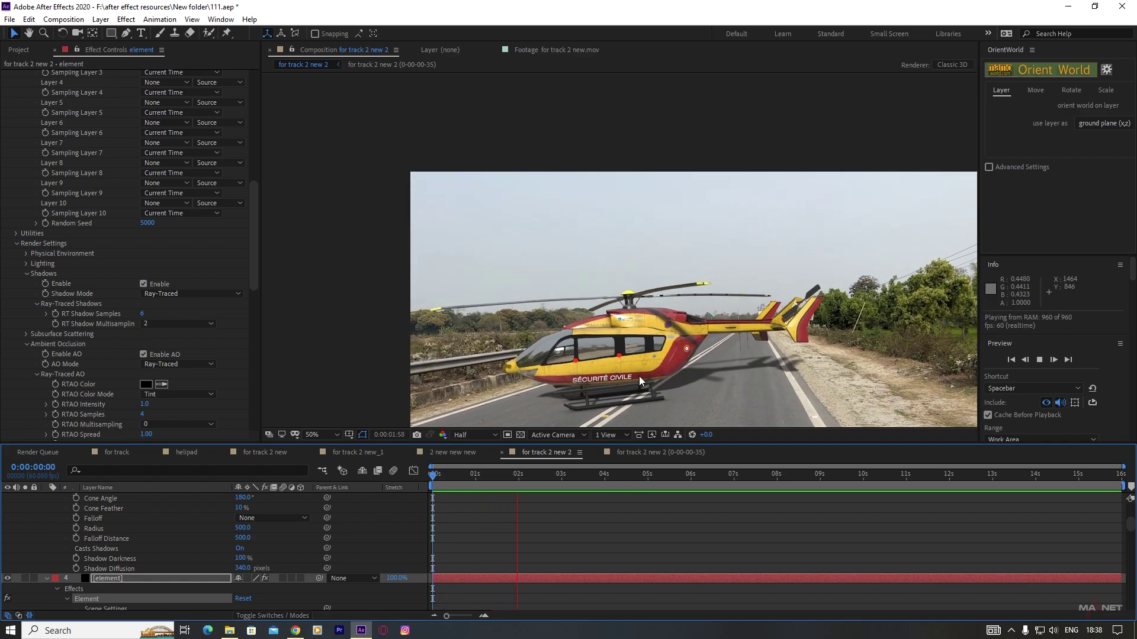
- Move to 0:00:03:30 and examine the helicopter and its road shadow up close and at 50% magnification
left_click_drag(596, 477, 583, 499)
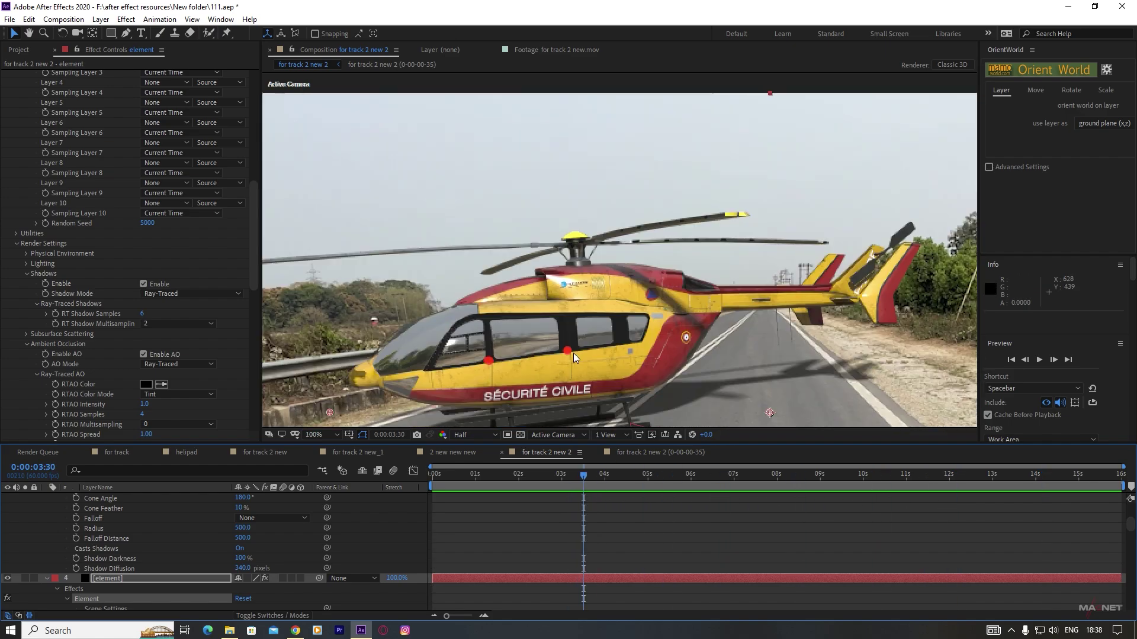
left_click_drag(583, 370, 632, 332)
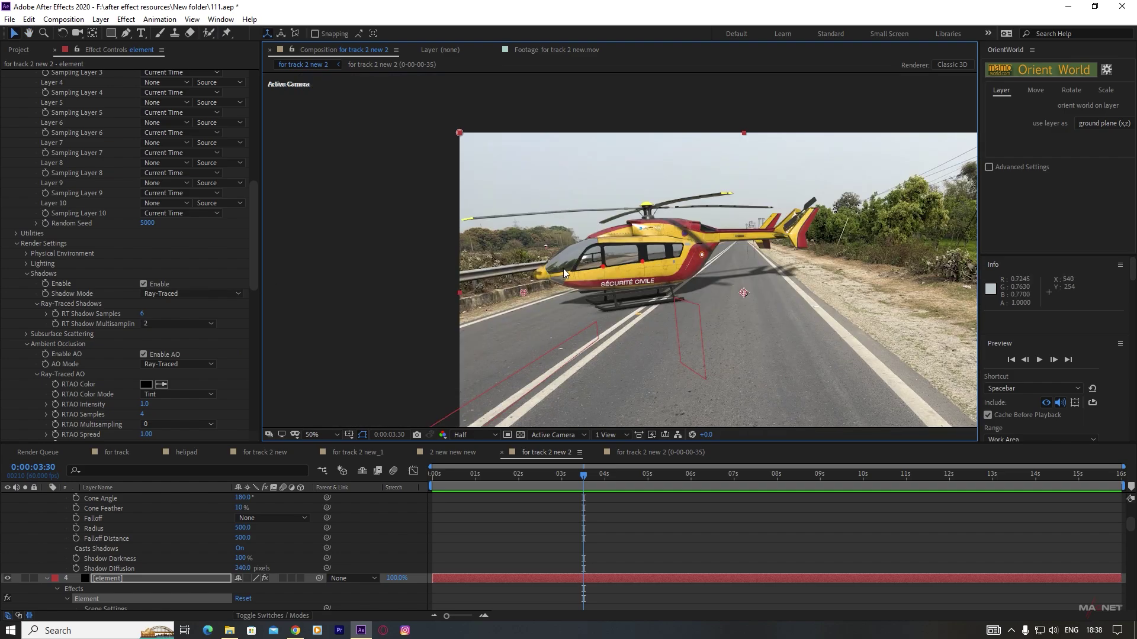
key("slash")
key("comma")
key("comma")
- Add the Old Concrete Barrier model from the helecopter folder to the Element scene, assign it to group 2 and apply the scene
scroll(79, 136, "up", 10)
scroll(80, 136, "up", 1)
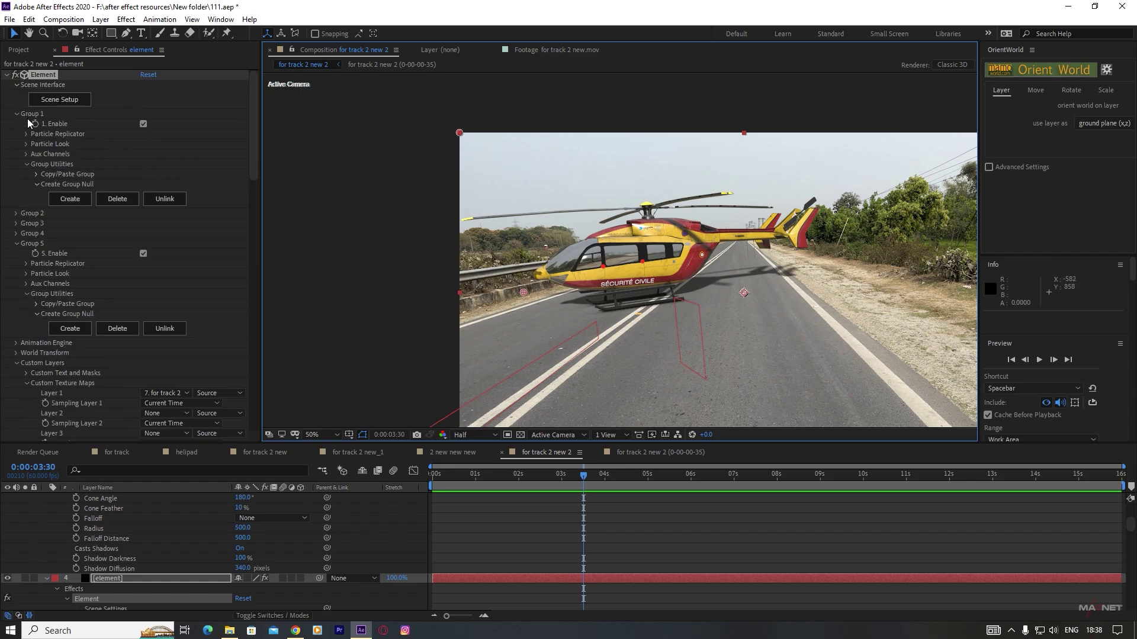
left_click(60, 99)
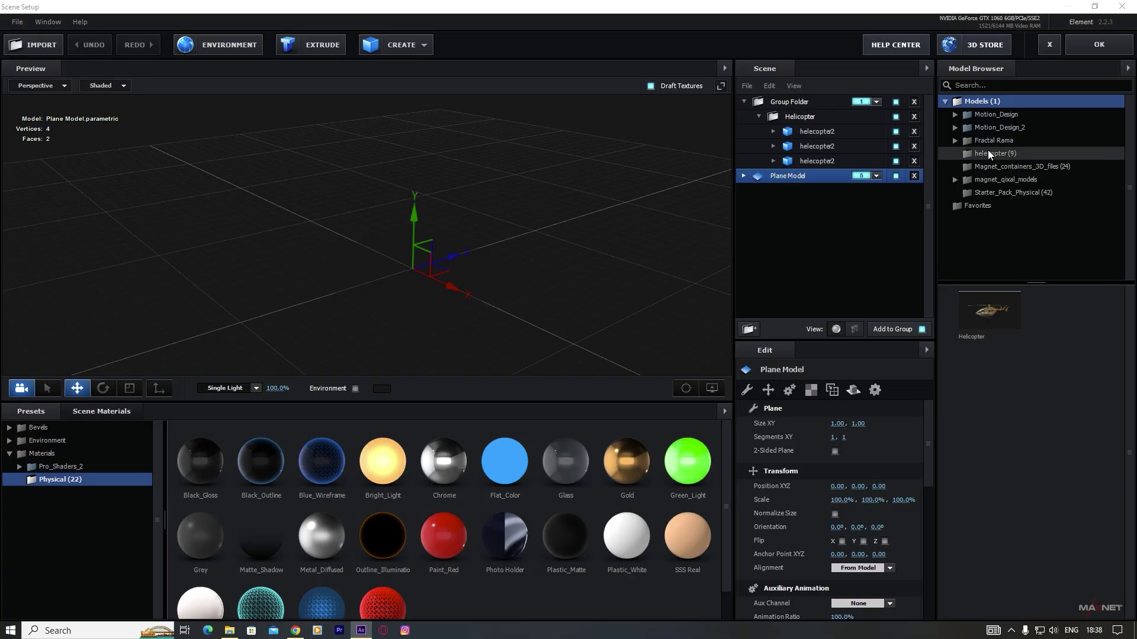
left_click(988, 151)
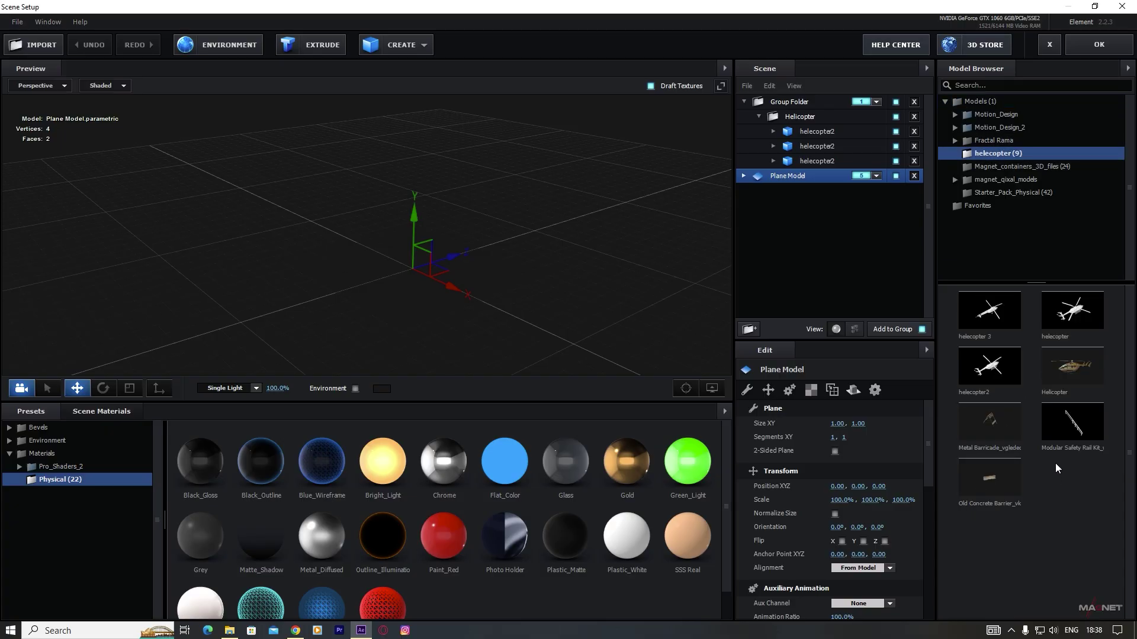
left_click(989, 477)
mouse_move(508, 272)
left_mouse_down()
mouse_move(512, 283)
mouse_move(495, 276)
left_mouse_up()
left_click_drag(441, 309, 425, 320)
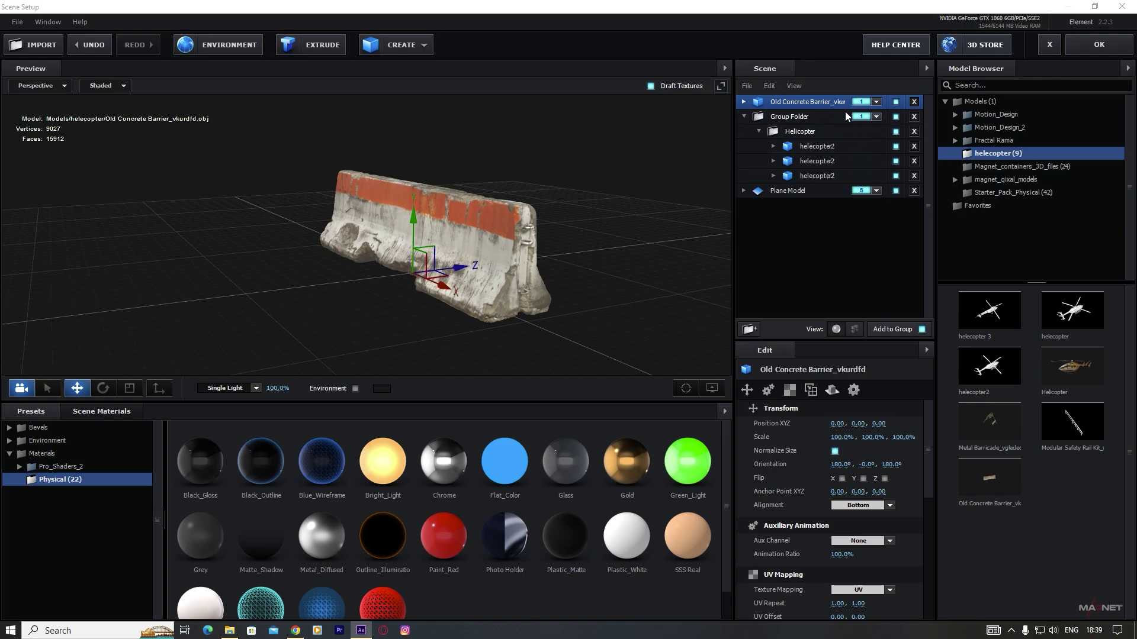
left_click(875, 116)
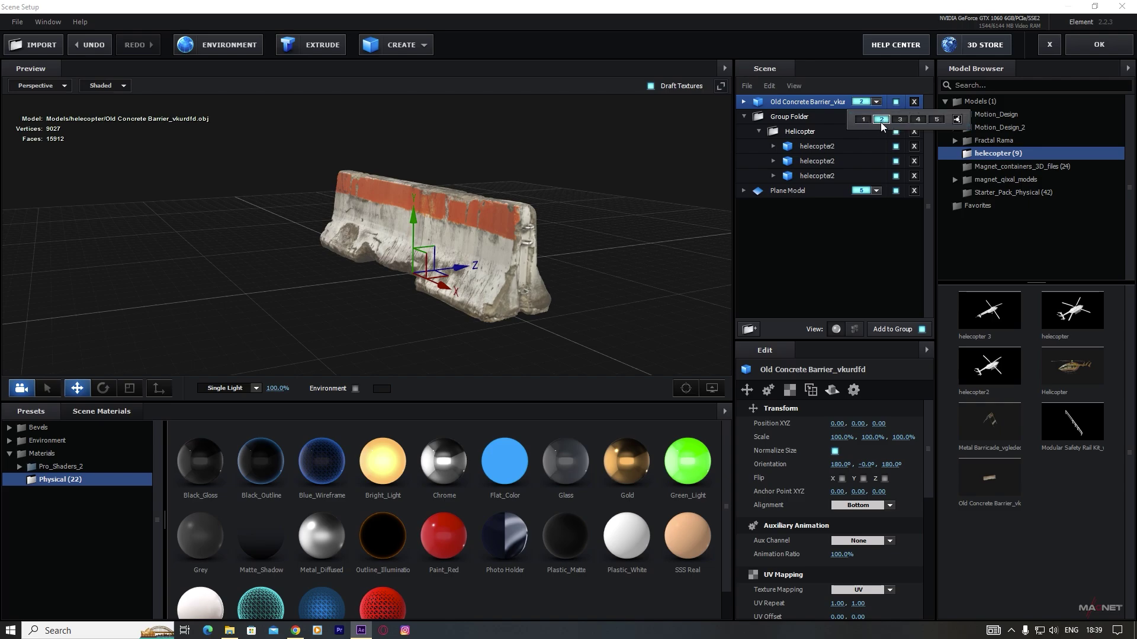
left_click(1100, 44)
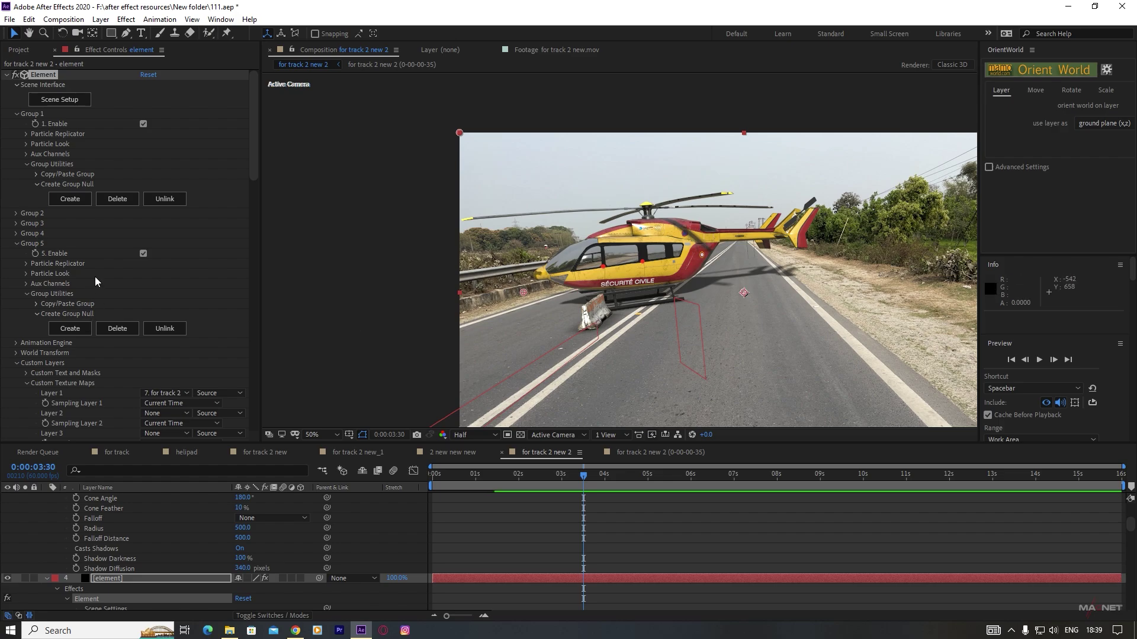
- Replicate group 2's barrier as a 3D Grid with Grid X 21, Grid Y 1, Grid Z 2 and X Scale 18.50
left_click(16, 213)
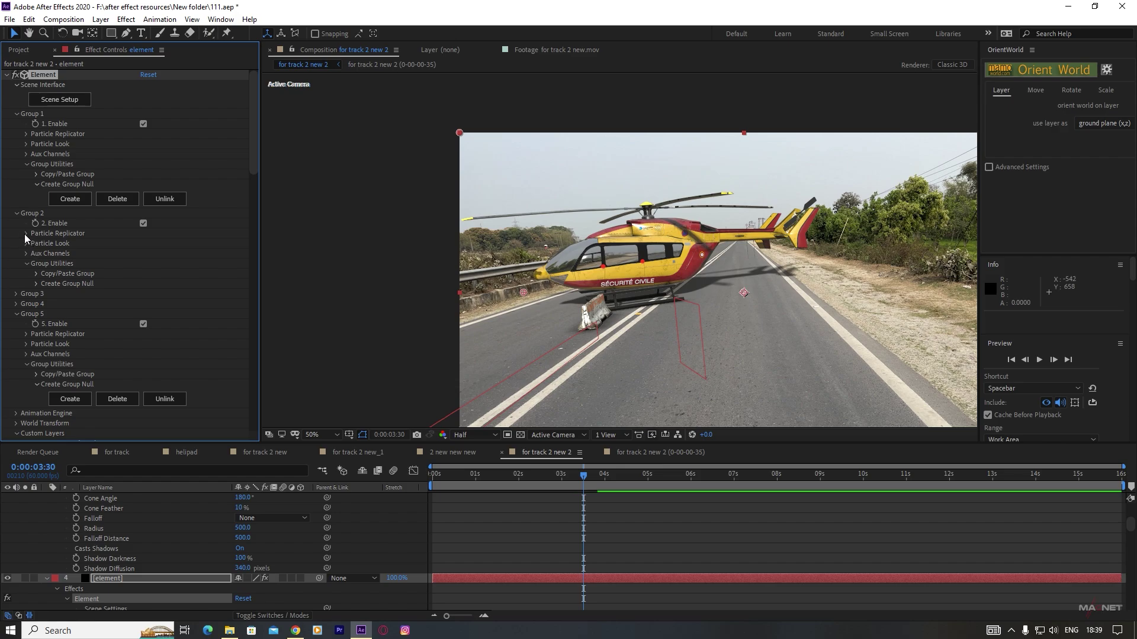
left_click(26, 233)
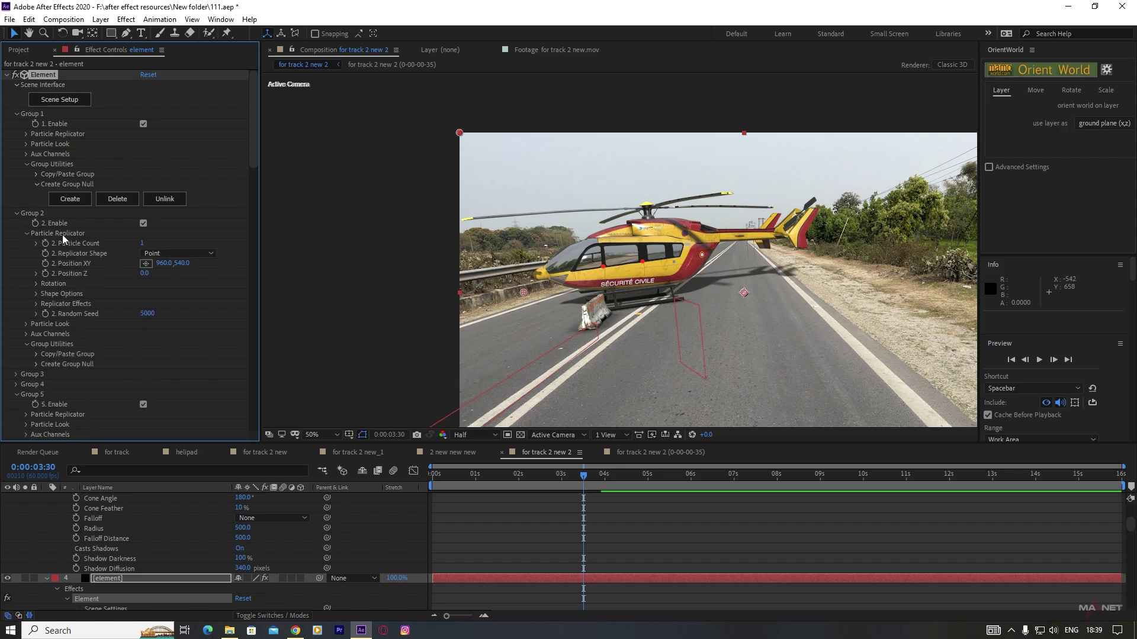
left_click(172, 253)
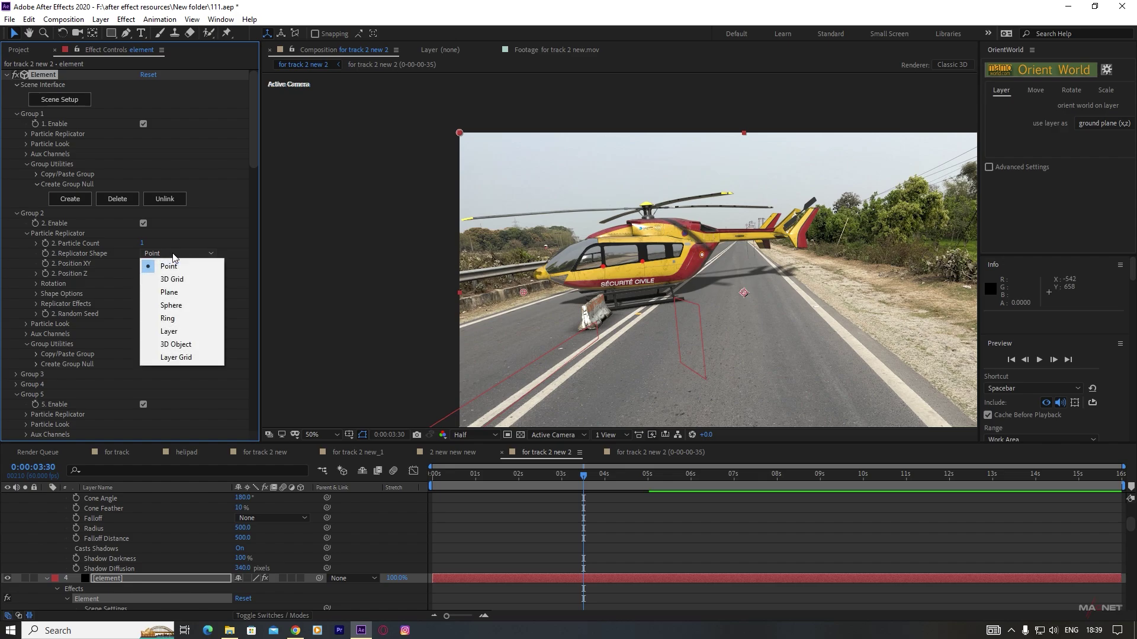
left_click(179, 280)
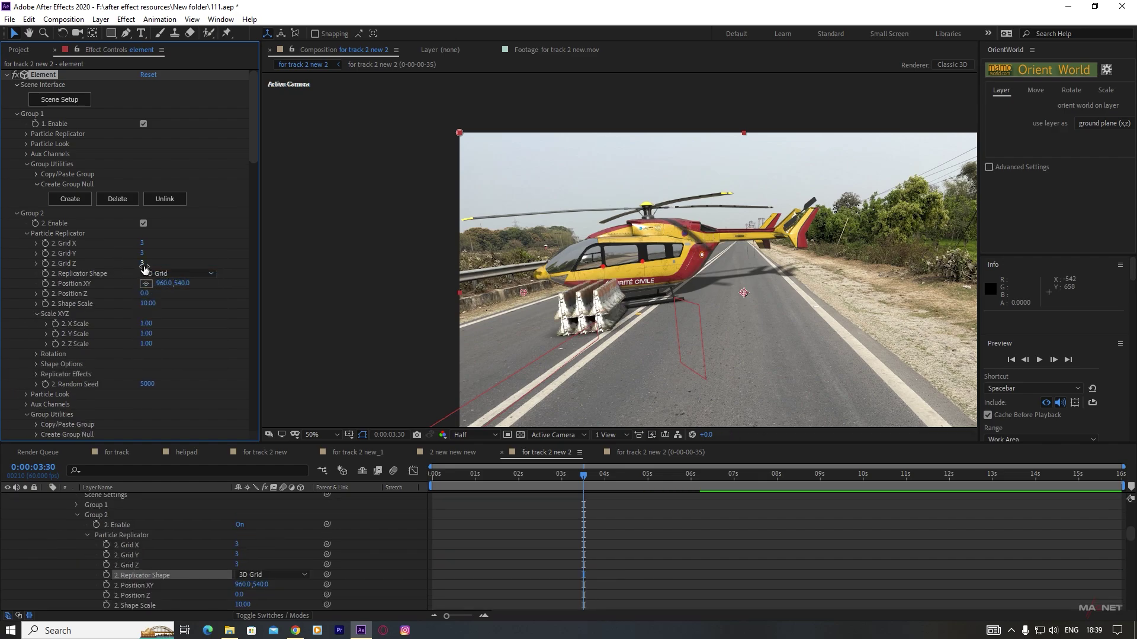
left_click_drag(142, 255, 77, 254)
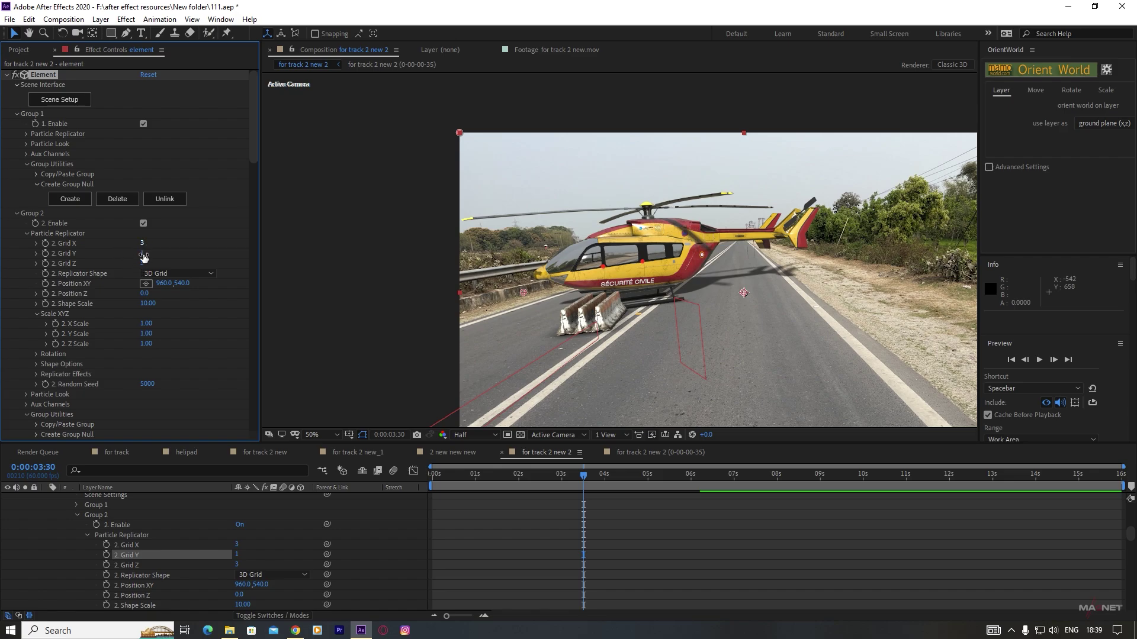
left_click(142, 264)
key("Return")
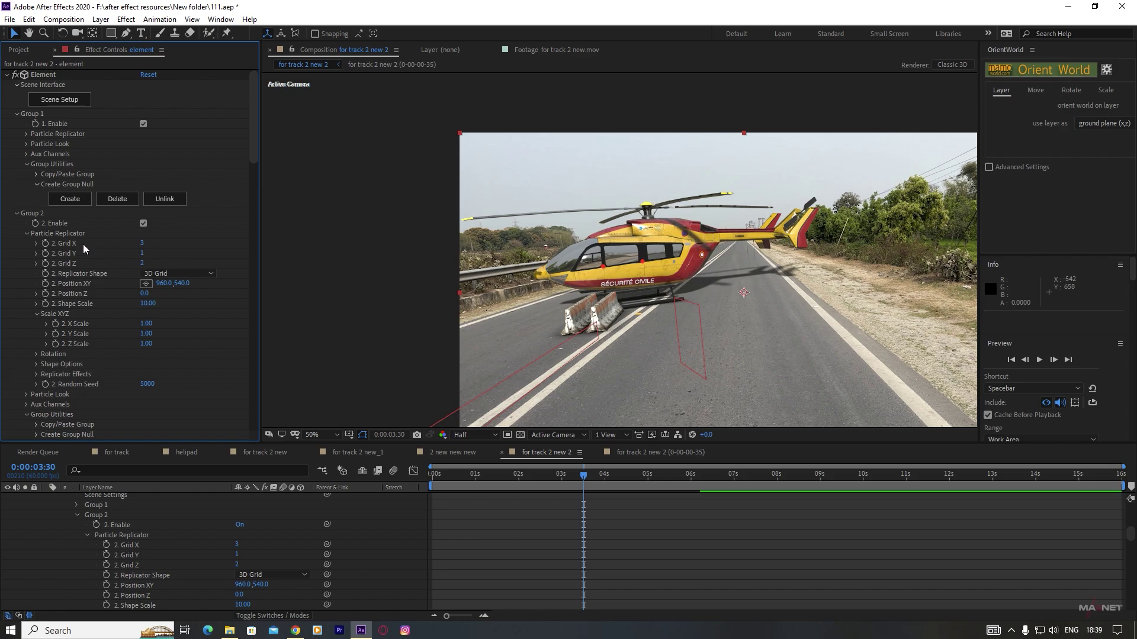
left_click_drag(142, 242, 242, 239)
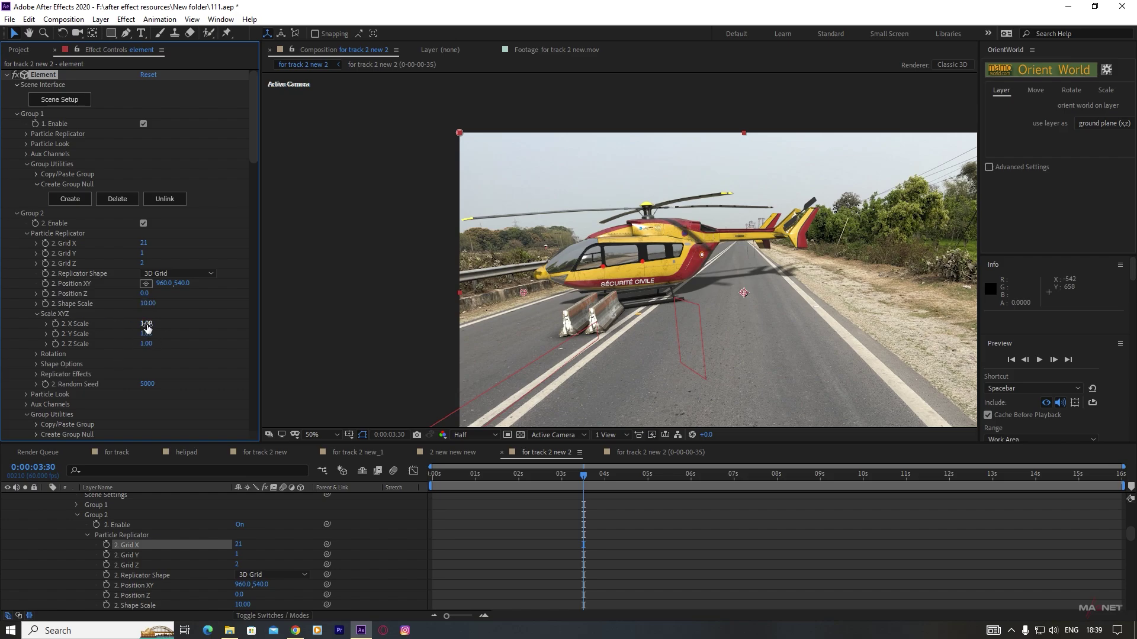
left_click_drag(146, 328, 243, 317)
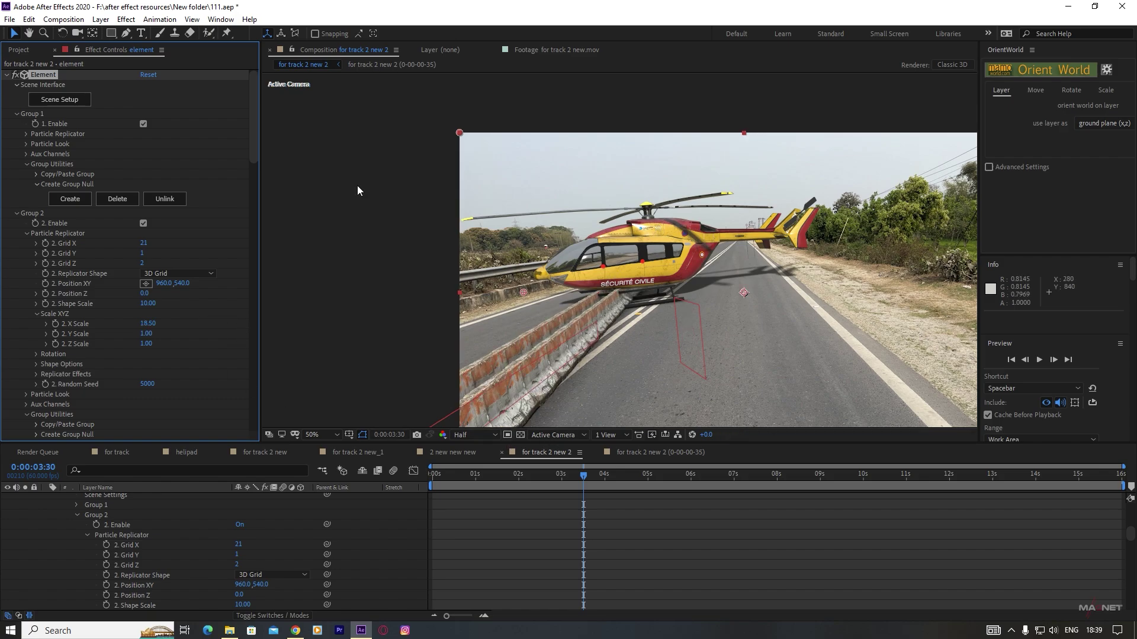
- Reset the Multisampling and Supersampling output settings of the Element effect to their defaults
left_click_drag(251, 87, 249, 385)
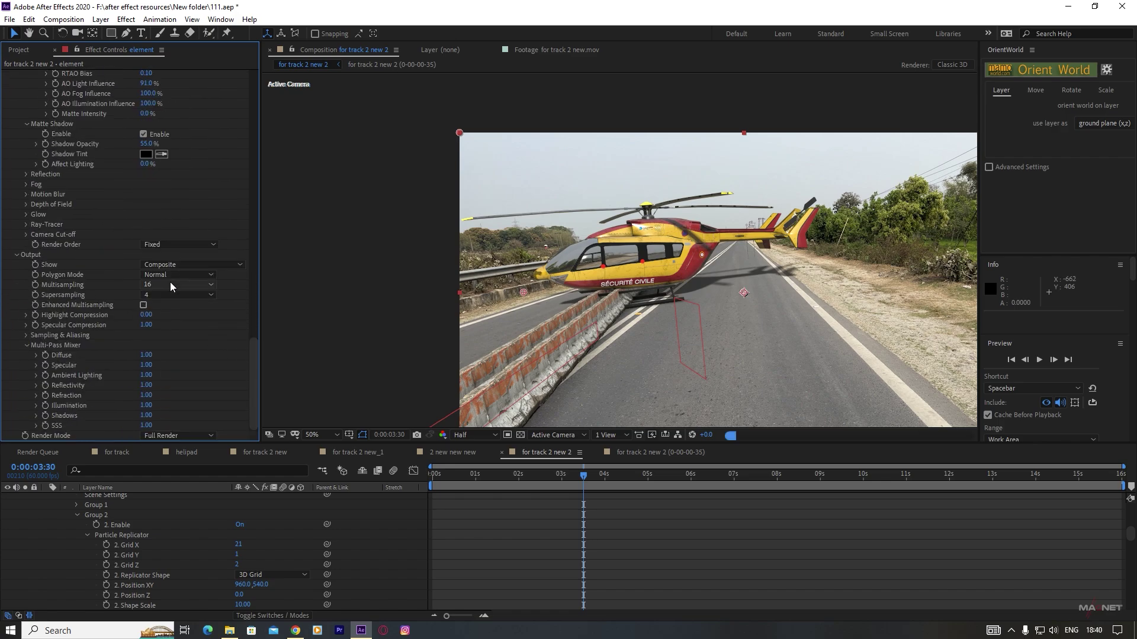
right_click(62, 286)
left_click(95, 380)
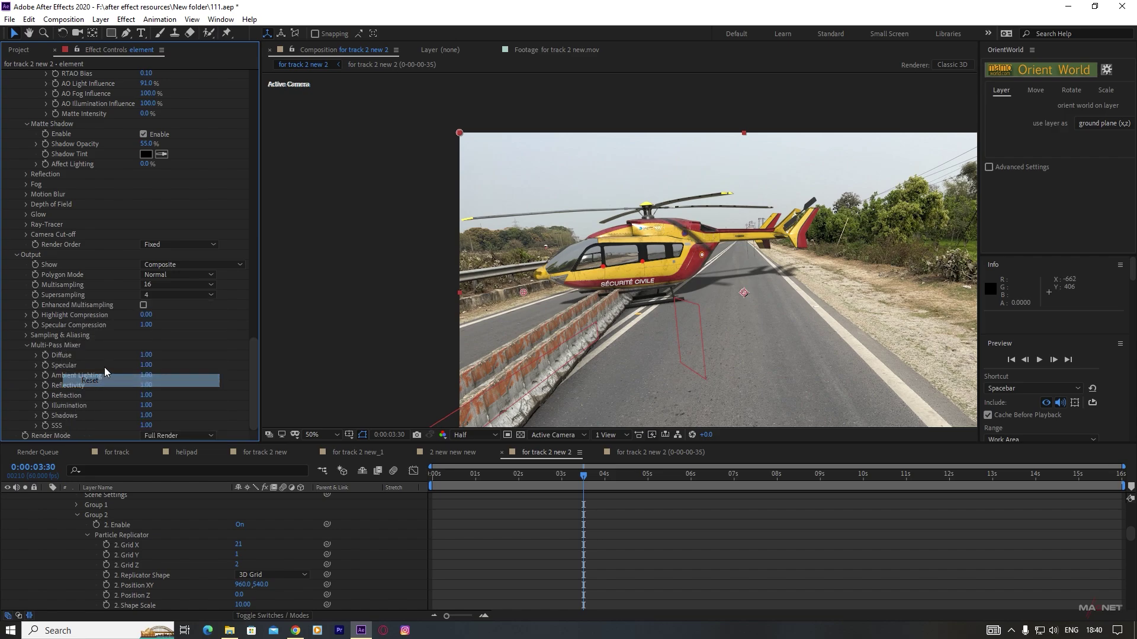
right_click(73, 296)
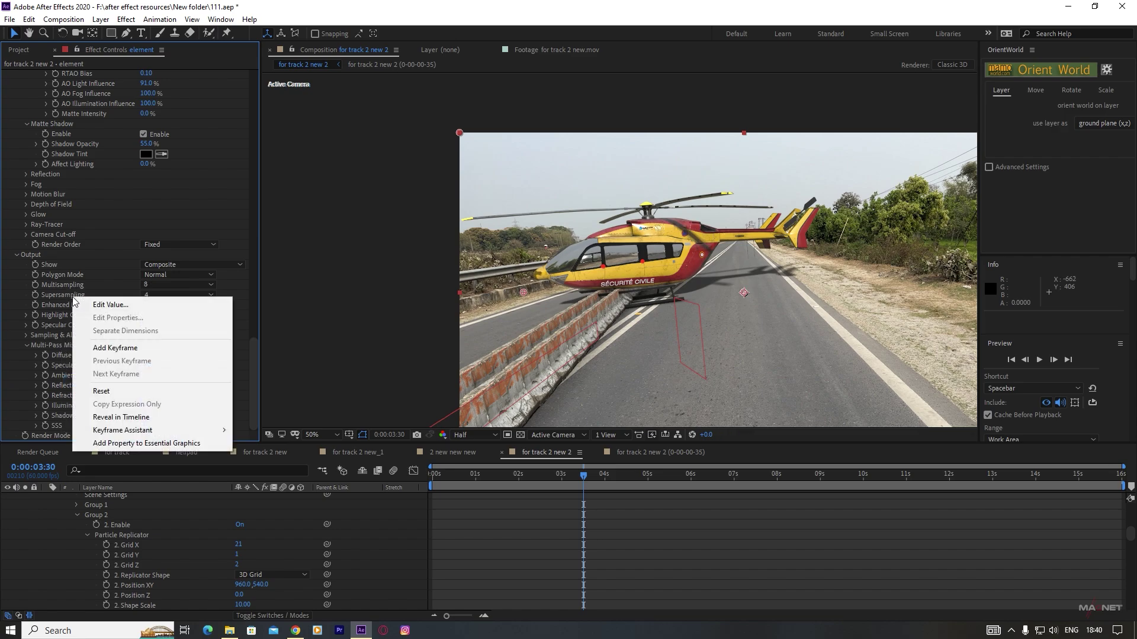
left_click(117, 392)
- Spread the barrier grid into two separated rows by setting group 2's Z Scale to 15.20 and X Scale to 63.80
left_click_drag(254, 367, 254, 110)
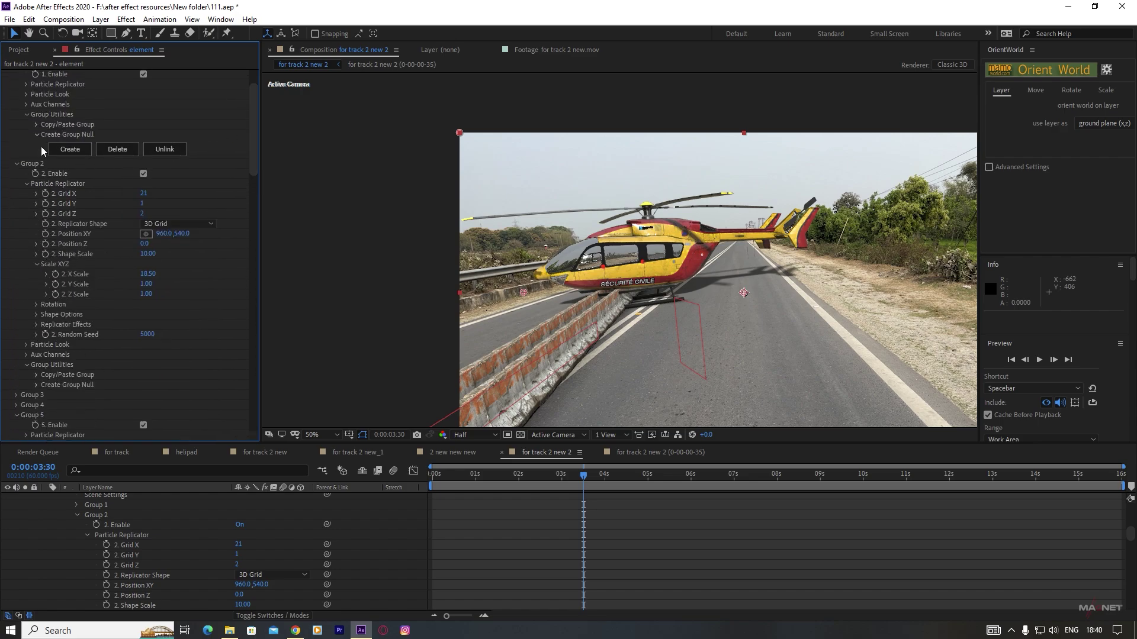
left_click_drag(146, 295, 232, 292)
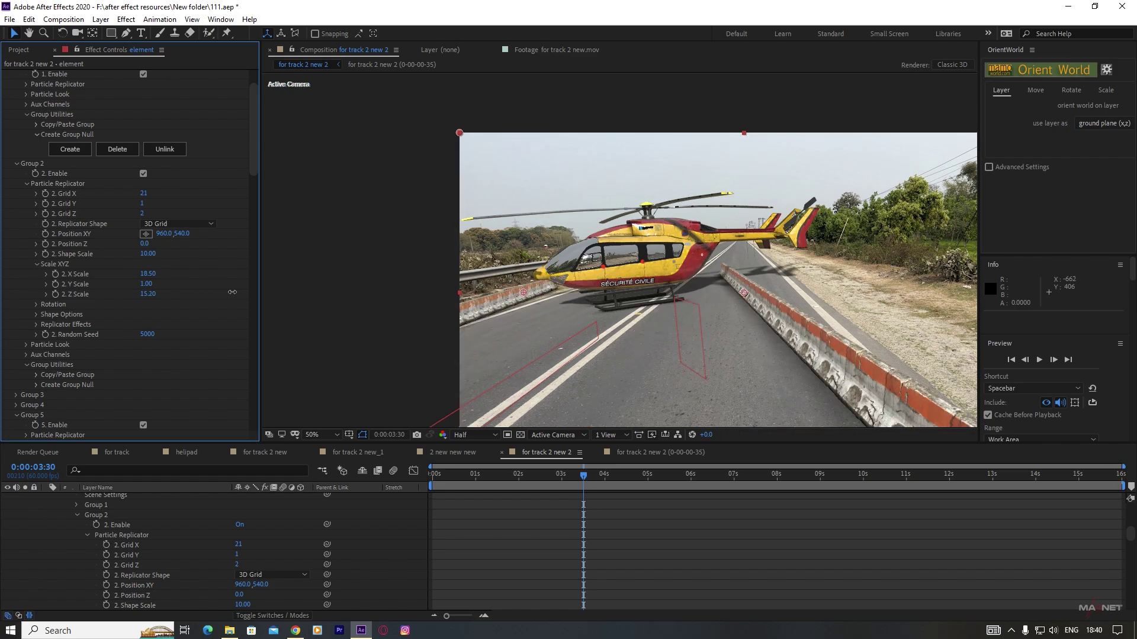
left_click_drag(148, 274, 219, 267)
left_click_drag(347, 254, 388, 246)
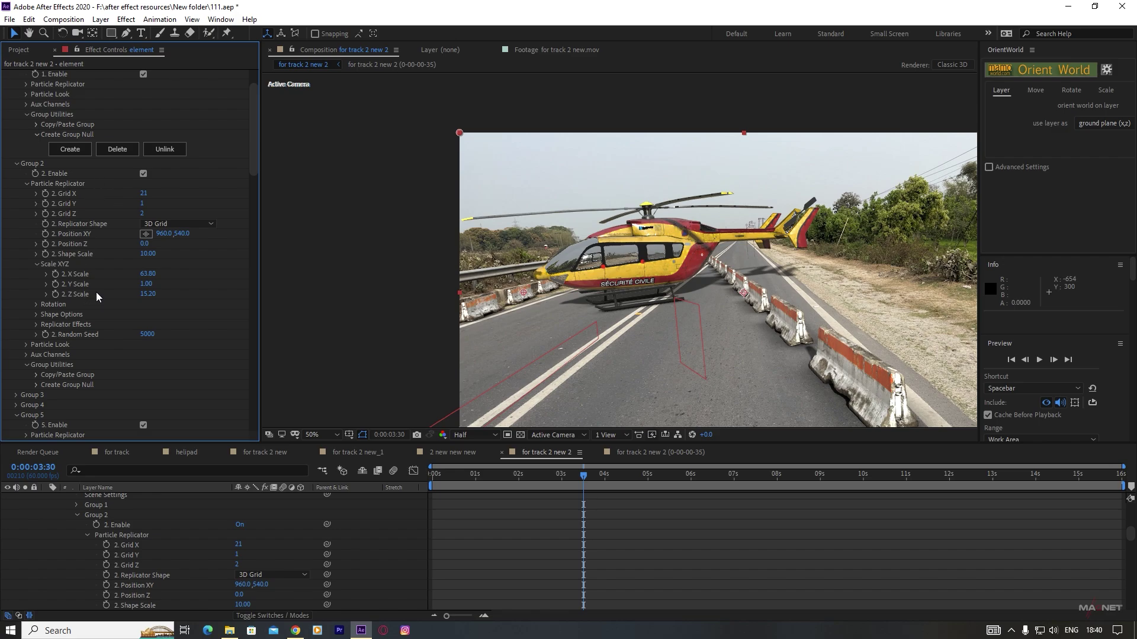
- Create a group null for group 2 and set its Y Rotation to 4.5° to align the barriers with the road
left_click(37, 385)
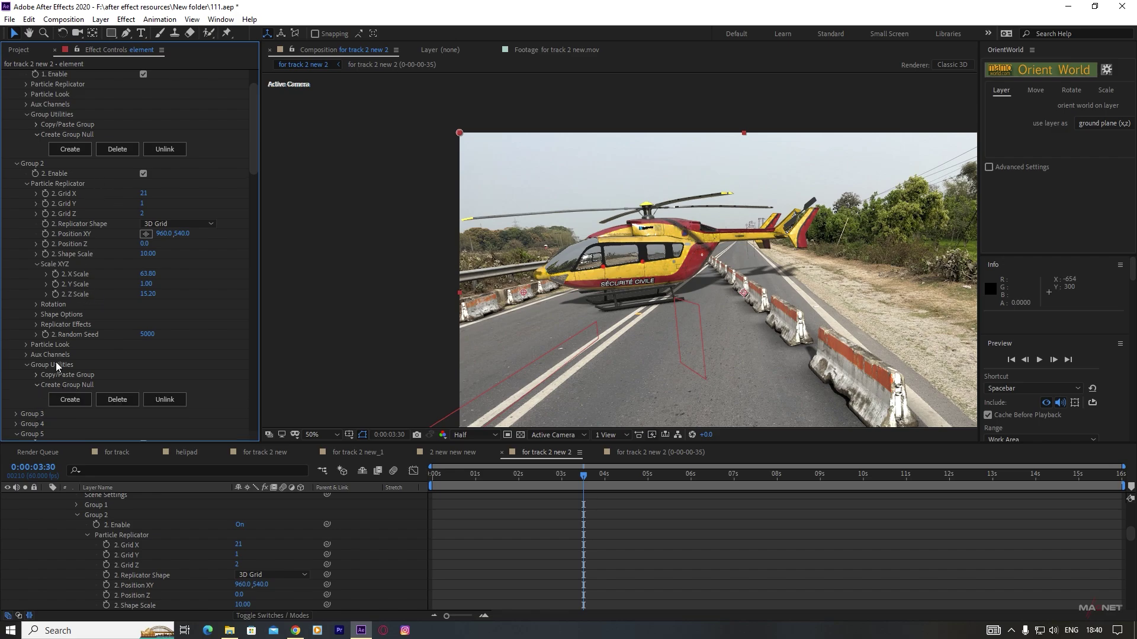
left_click(73, 400)
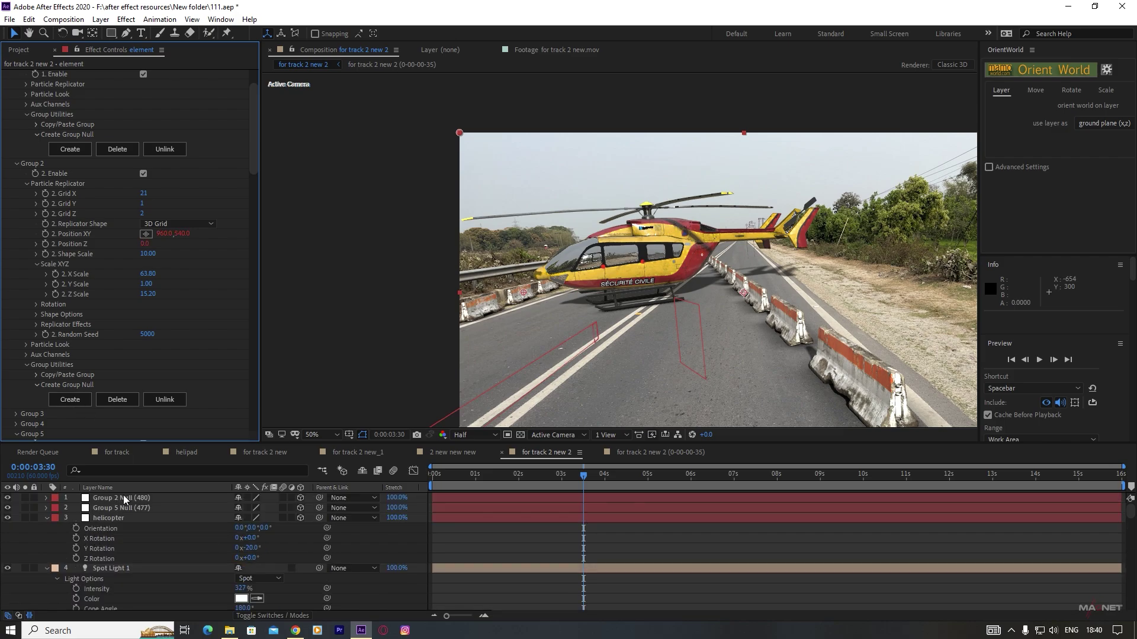
left_click(125, 497)
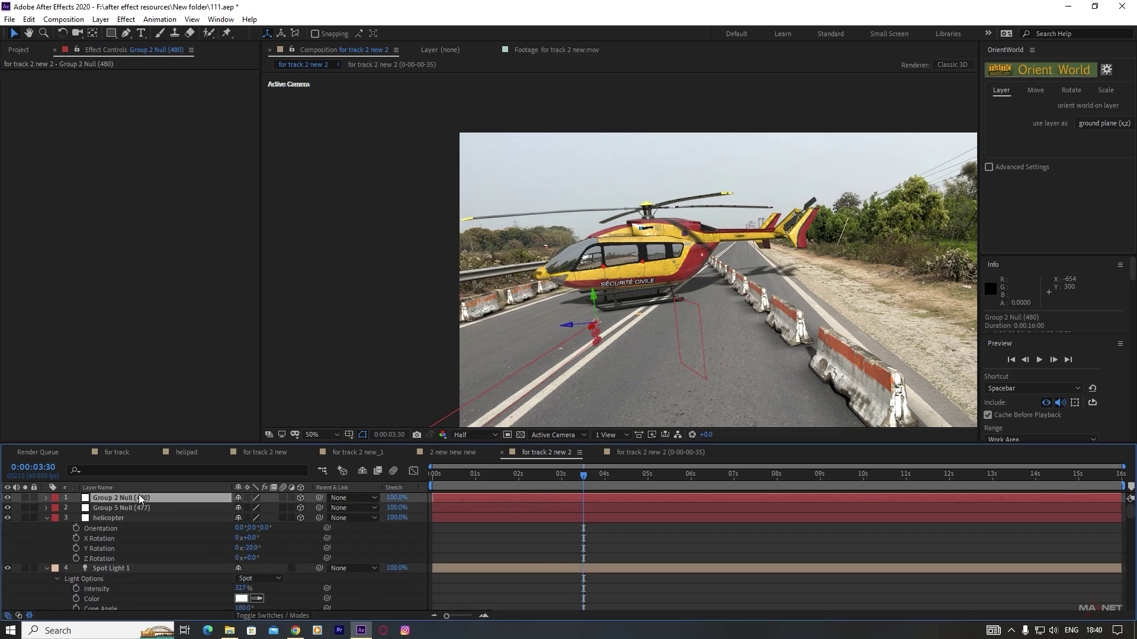
key("r")
left_click_drag(253, 532, 256, 529)
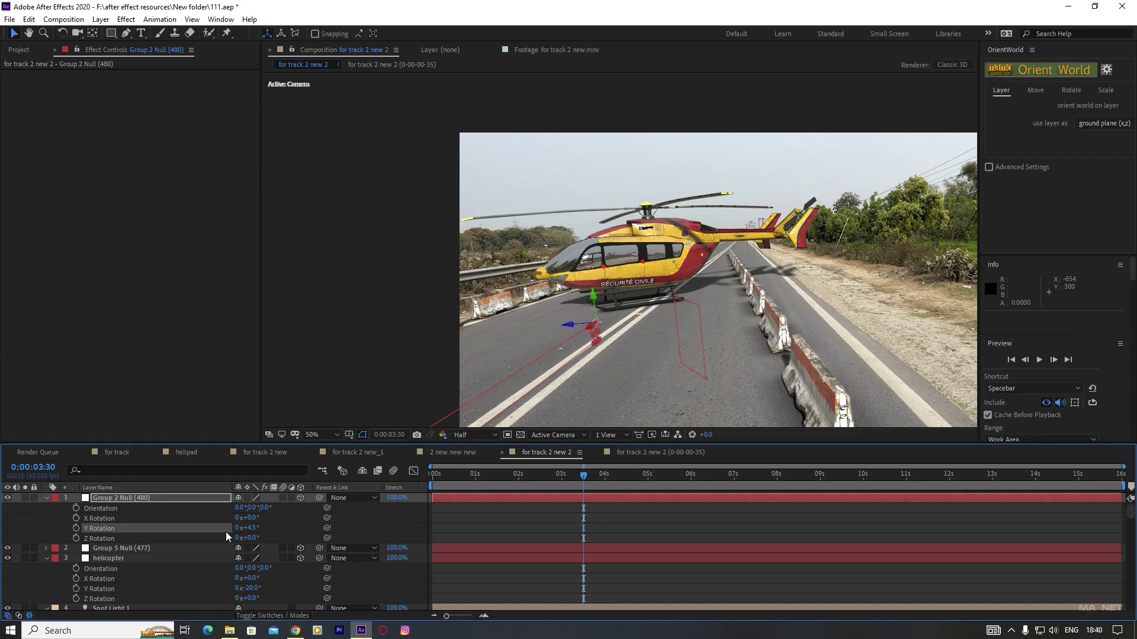
- At 0:00:09:59, move the Group 2 null to about -585, 540, 121.6 and set its Y Rotation to 7.3°
left_click_drag(568, 475, 863, 477)
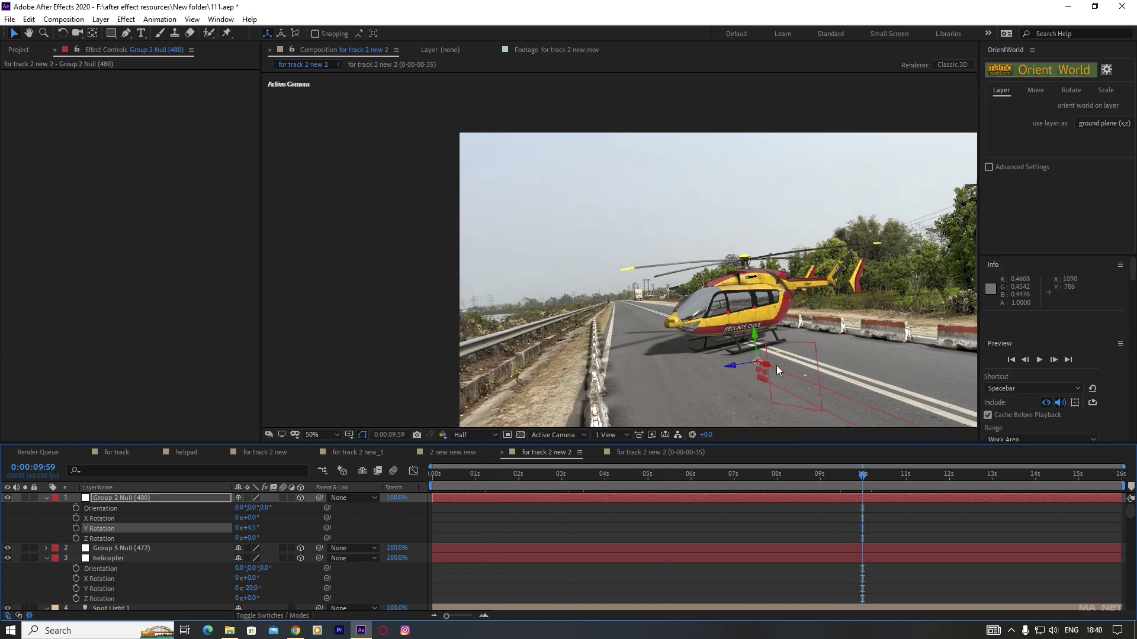
left_click_drag(769, 372, 722, 357)
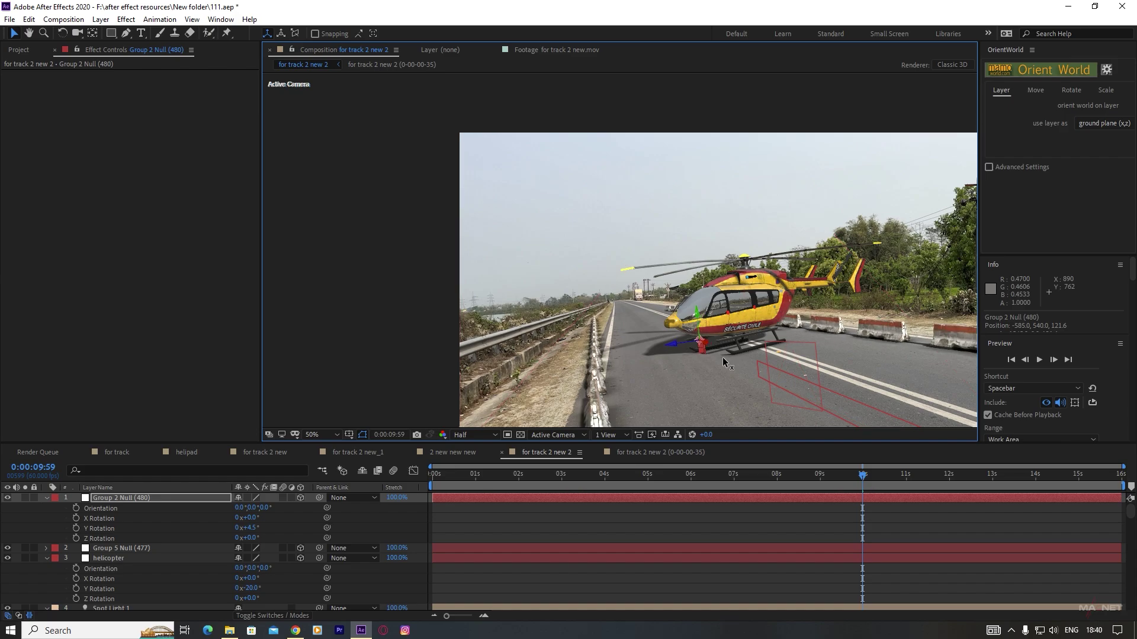
left_click_drag(252, 528, 269, 525)
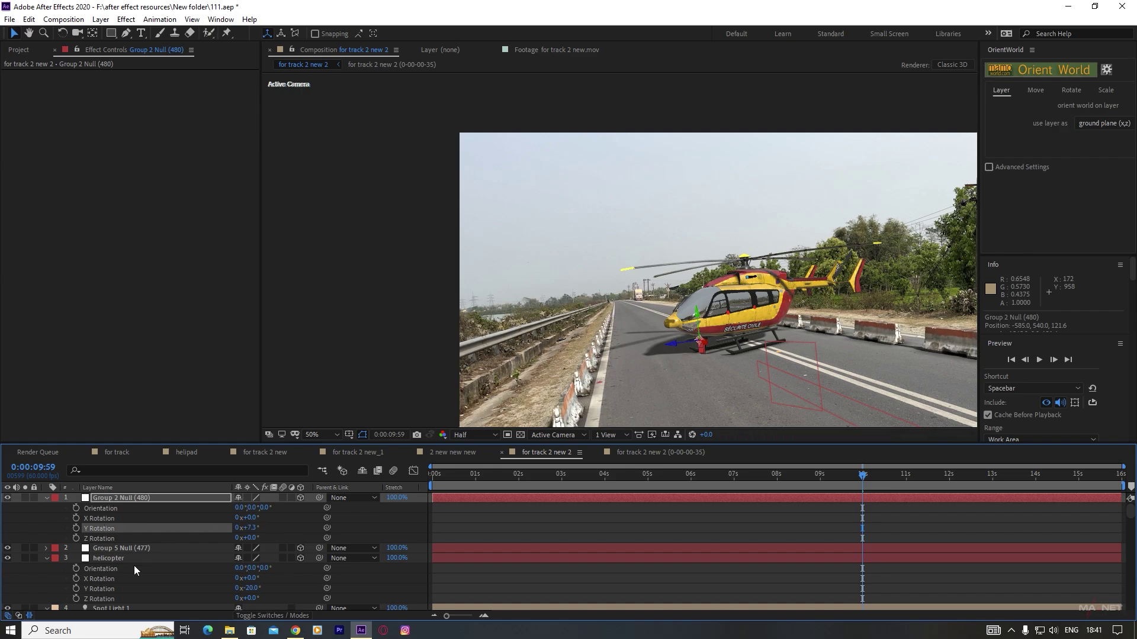
- Widen the gap between the two barrier rows by setting group 2's Z Scale to 18.88 on the element layer
scroll(120, 571, "down", 10)
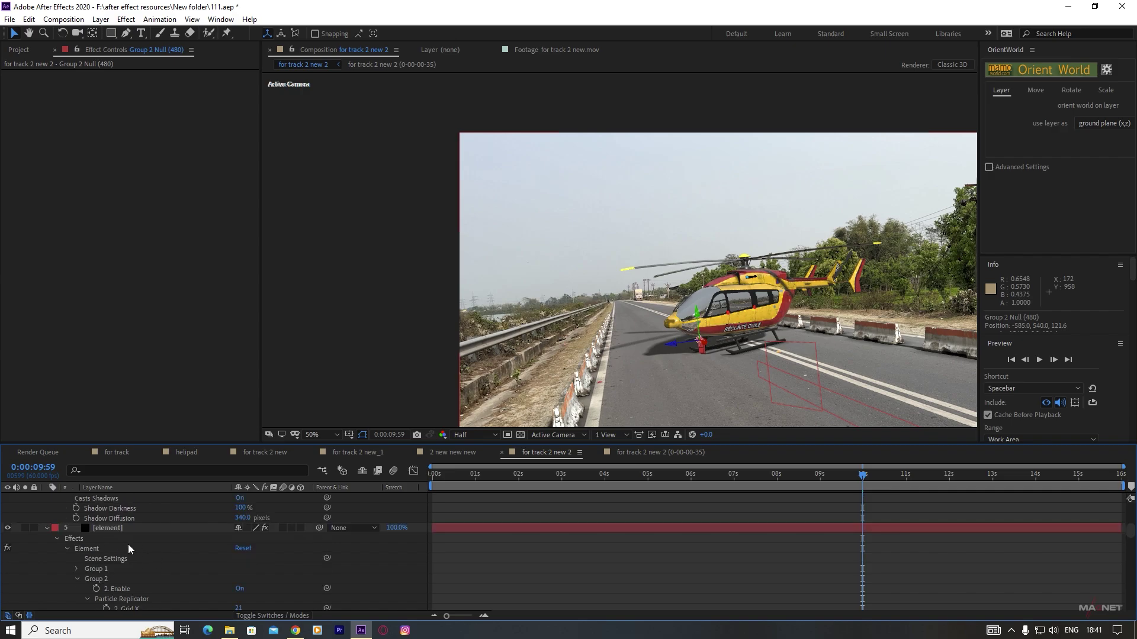
left_click(123, 527)
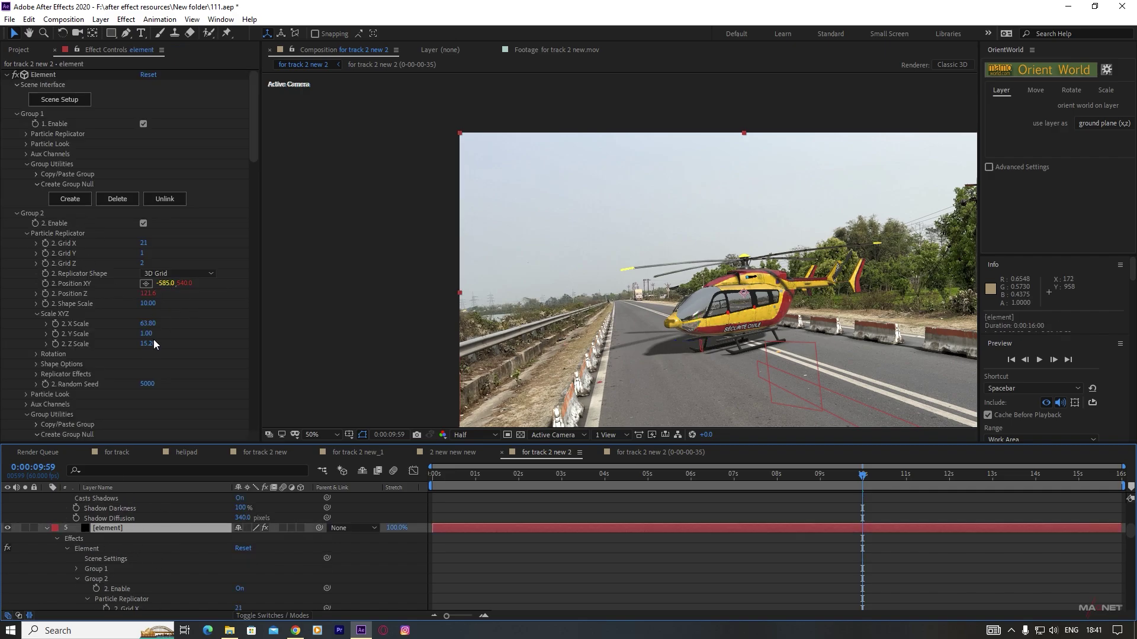
left_click(177, 344)
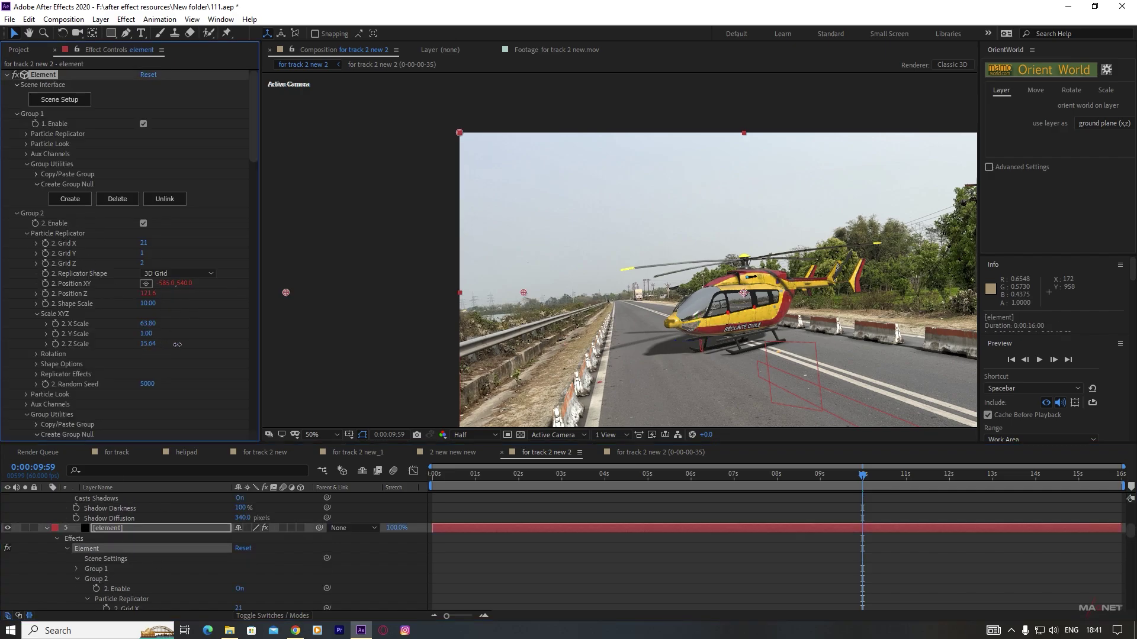
left_click_drag(177, 344, 299, 338)
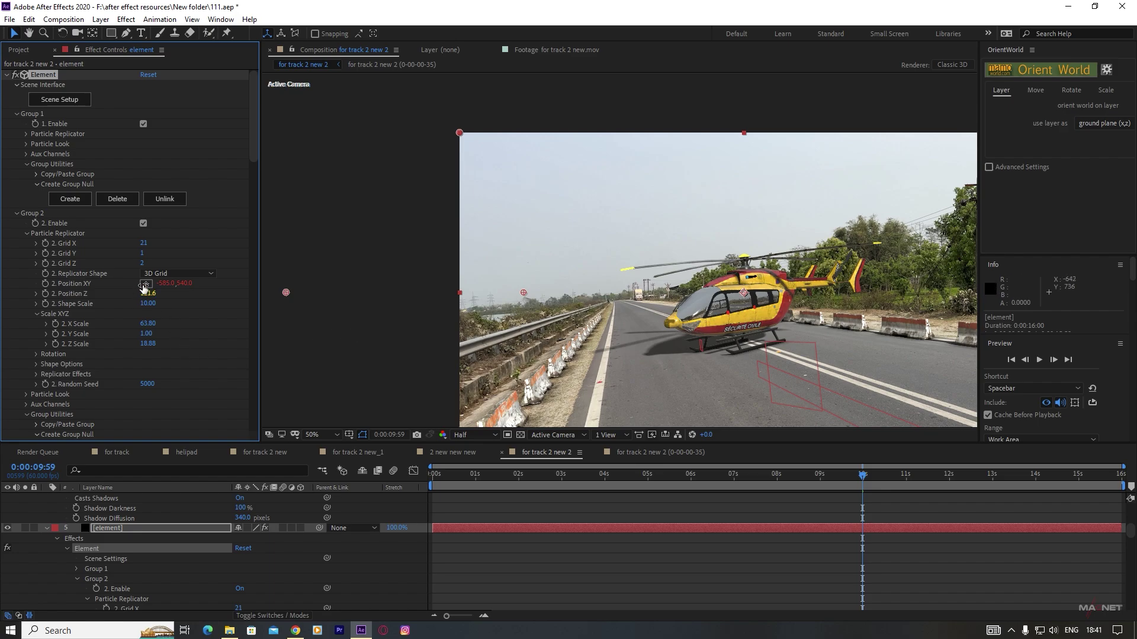
- Shift the barrier rows by moving the Group 2 null to about -6270, 540, 1004
scroll(170, 513, "up", 10)
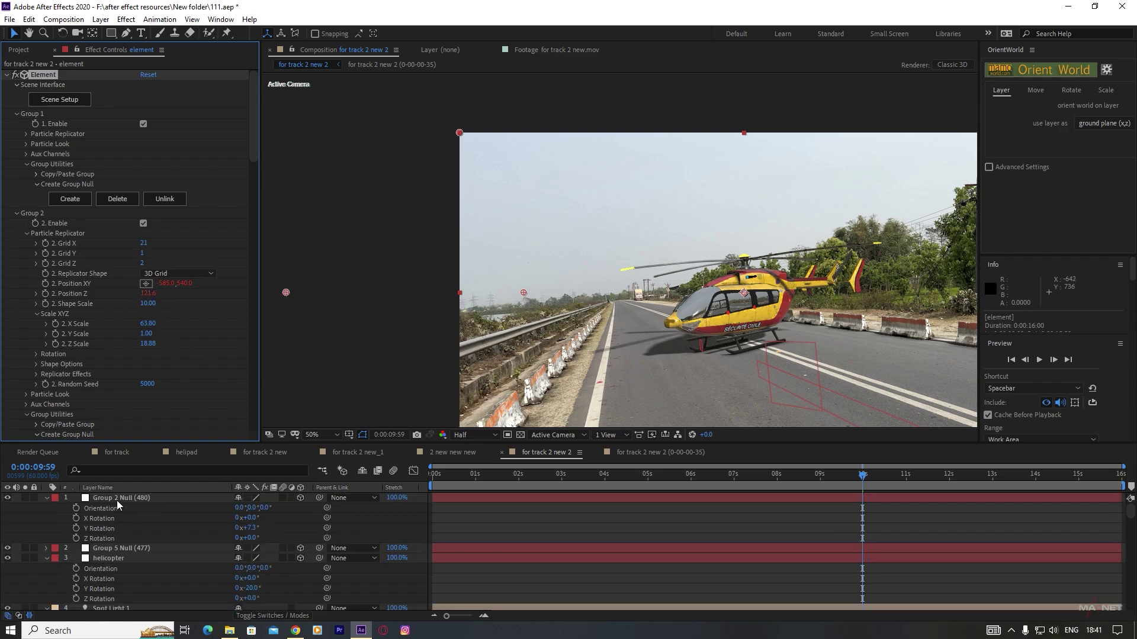
left_click(136, 498)
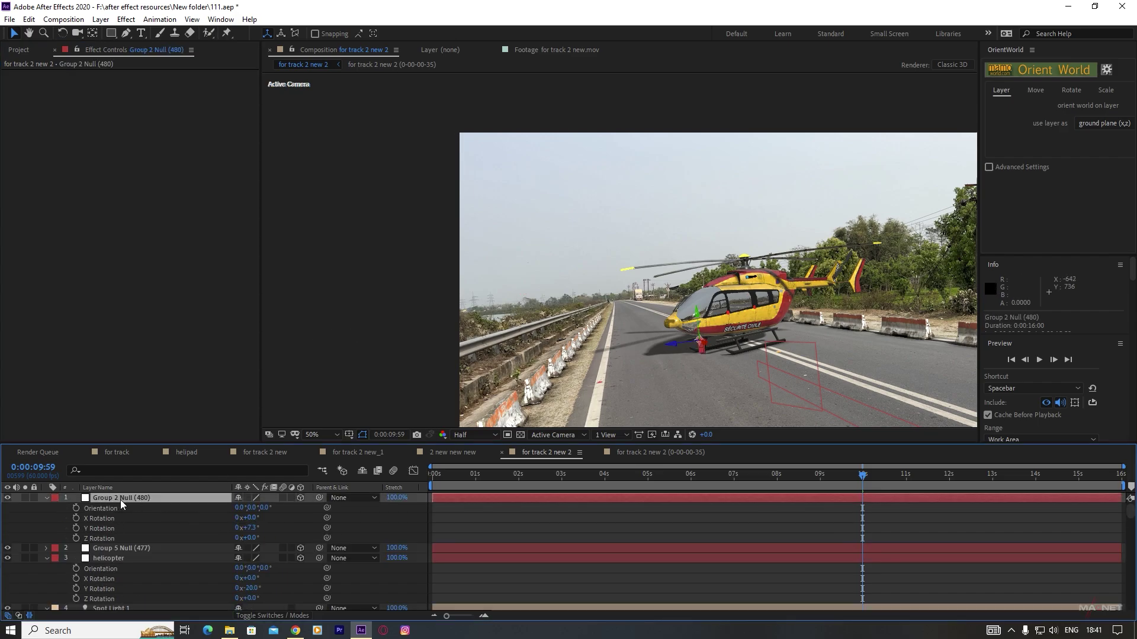
key("p")
left_click_drag(243, 507, 328, 508)
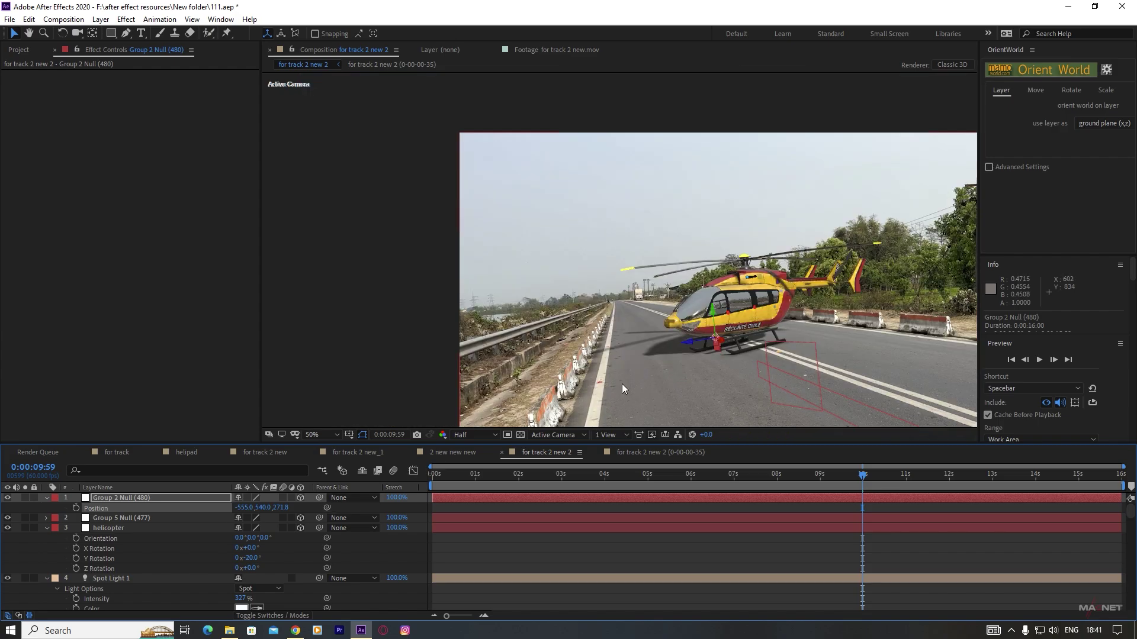
left_click_drag(702, 342, 539, 336)
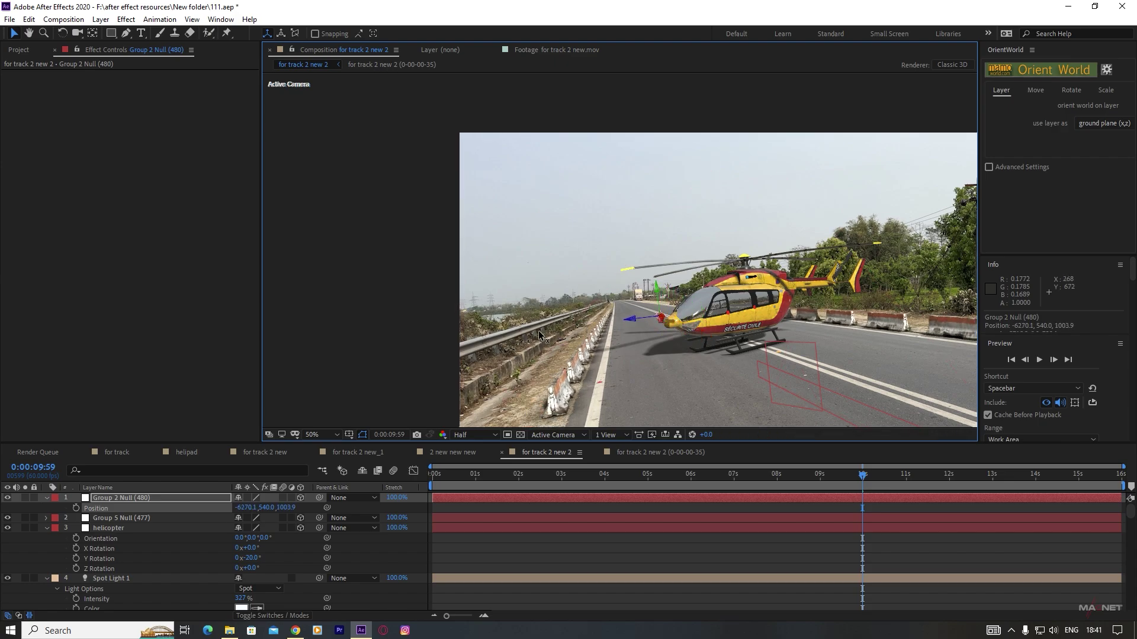
- Check the roadside barriers at 100% magnification and reposition the Group 2 null to about -5697, 540, 930.5
key("period")
key("comma")
key("period")
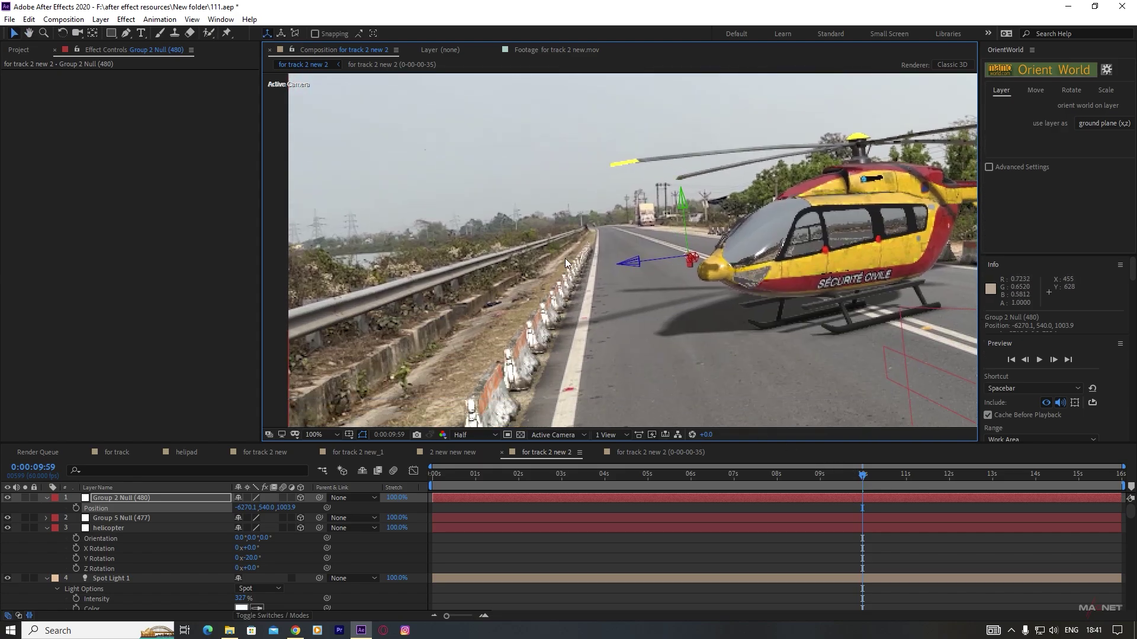
key("comma")
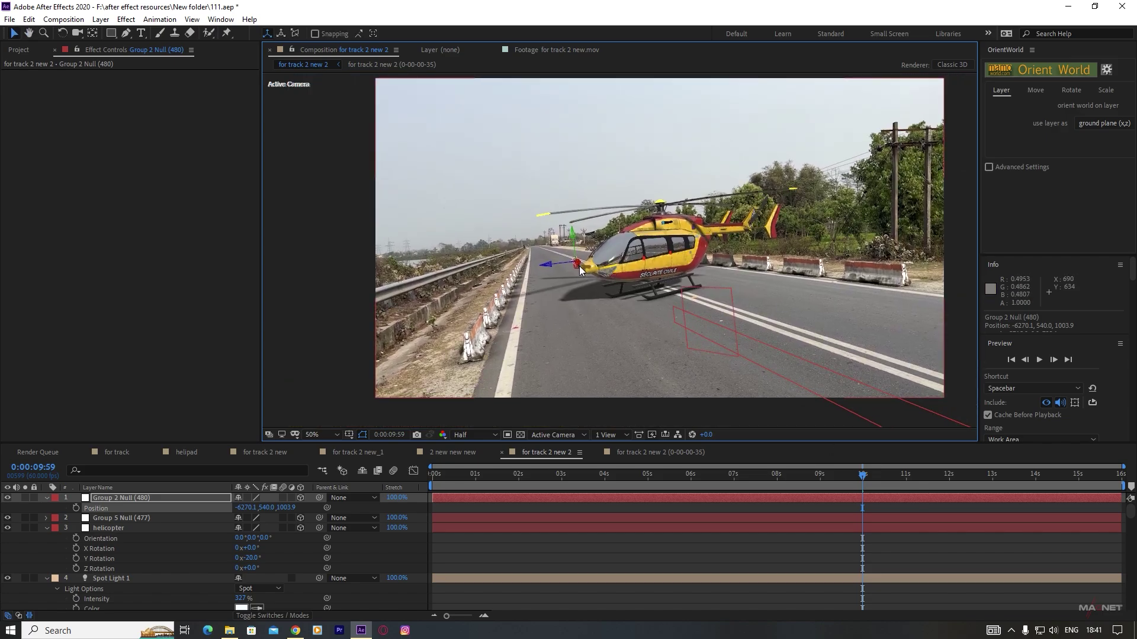
left_click_drag(580, 270, 740, 361)
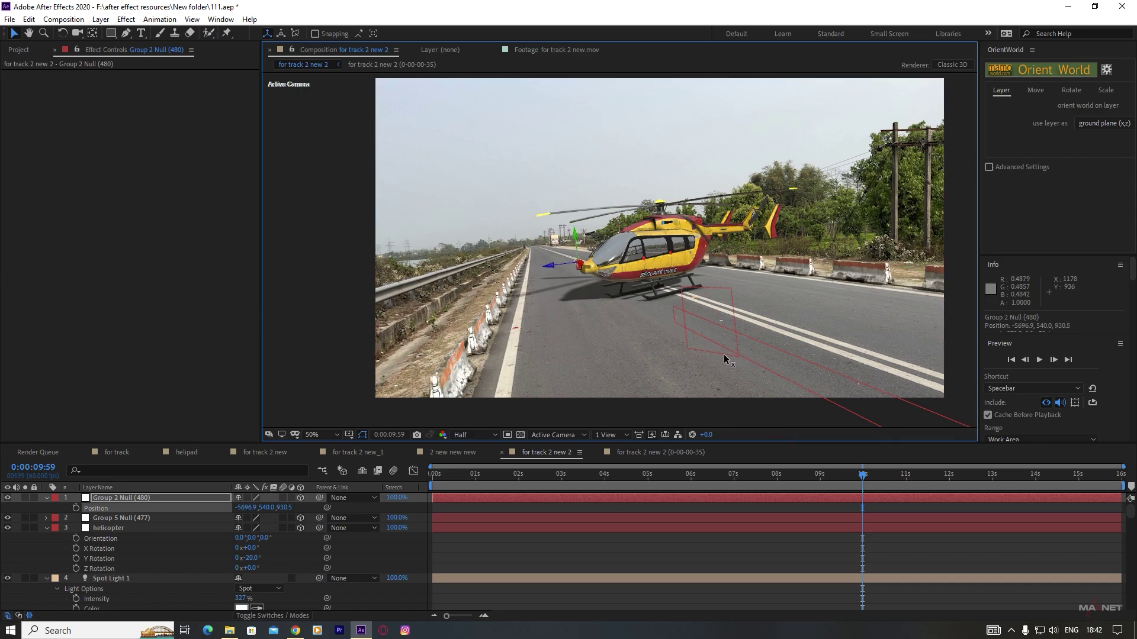
- Increase the spacing between barriers along the road by setting group 2's X Scale to 98.40 on the element layer
scroll(122, 551, "down", 5)
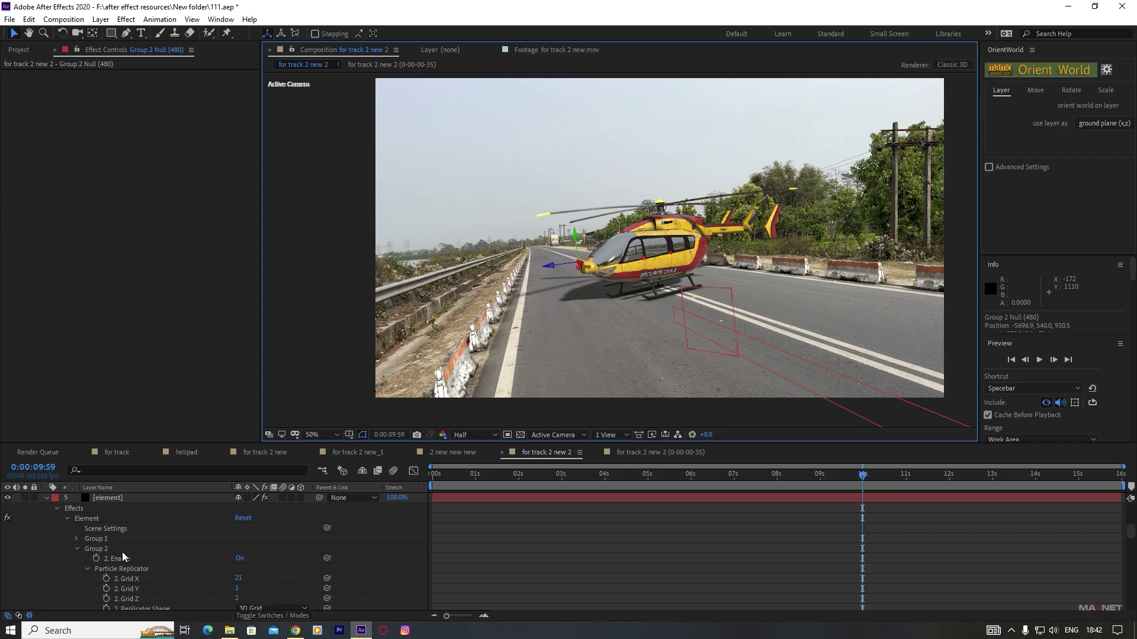
left_click(115, 499)
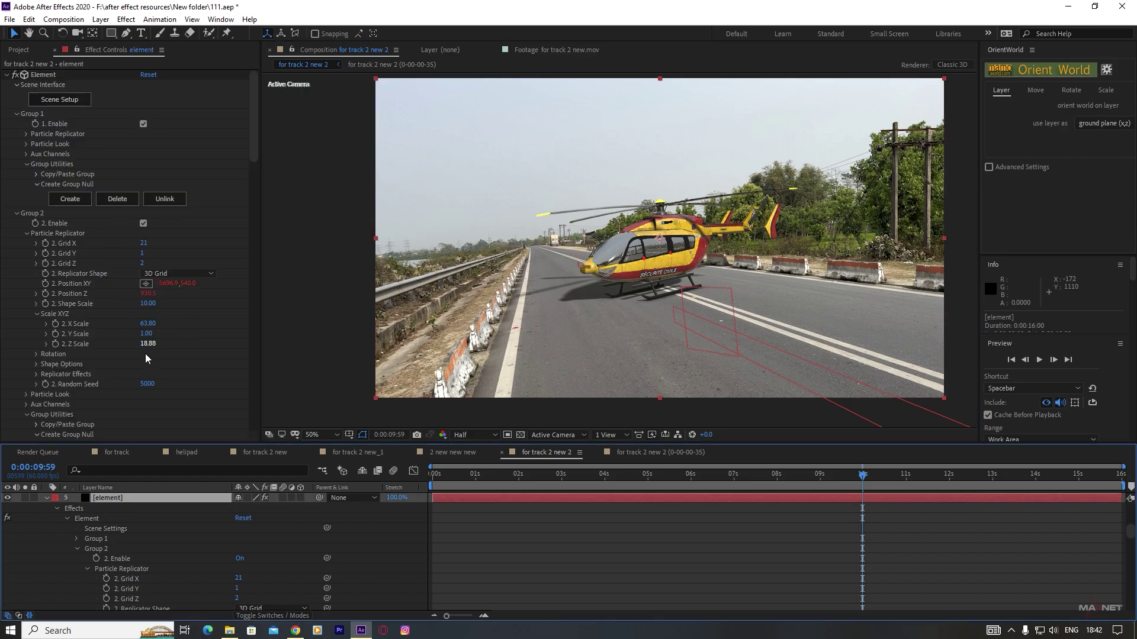
left_click_drag(148, 323, 103, 341)
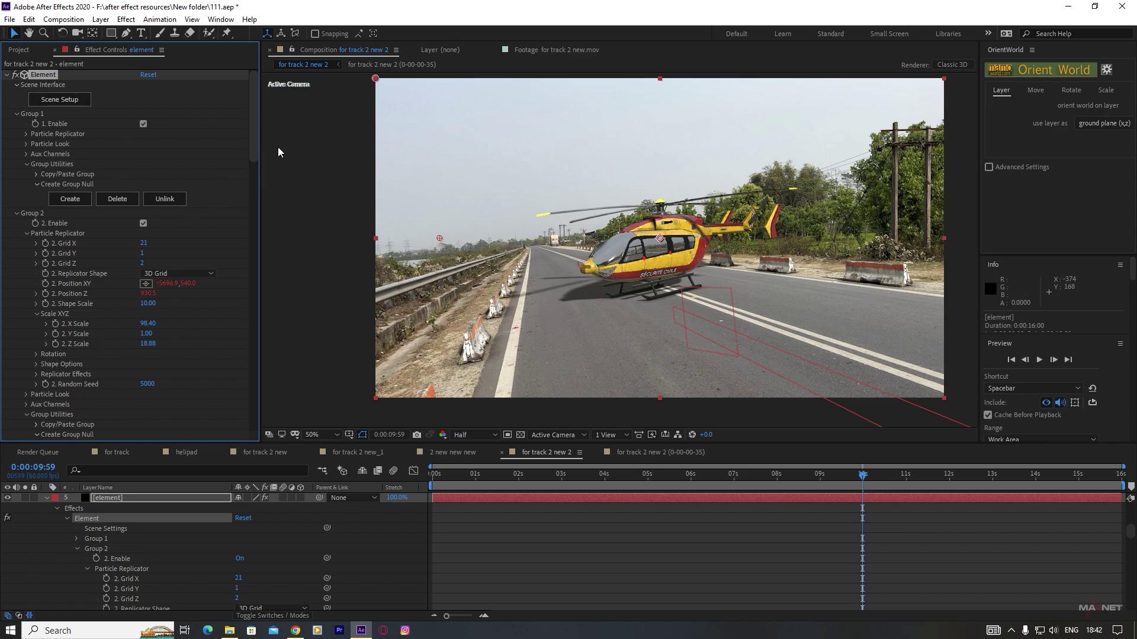
- Set the ray-traced ambient occlusion's AO Light Influence to 153% and RTAO Intensity to 0.8 on the element layer
left_click_drag(255, 139, 264, 307)
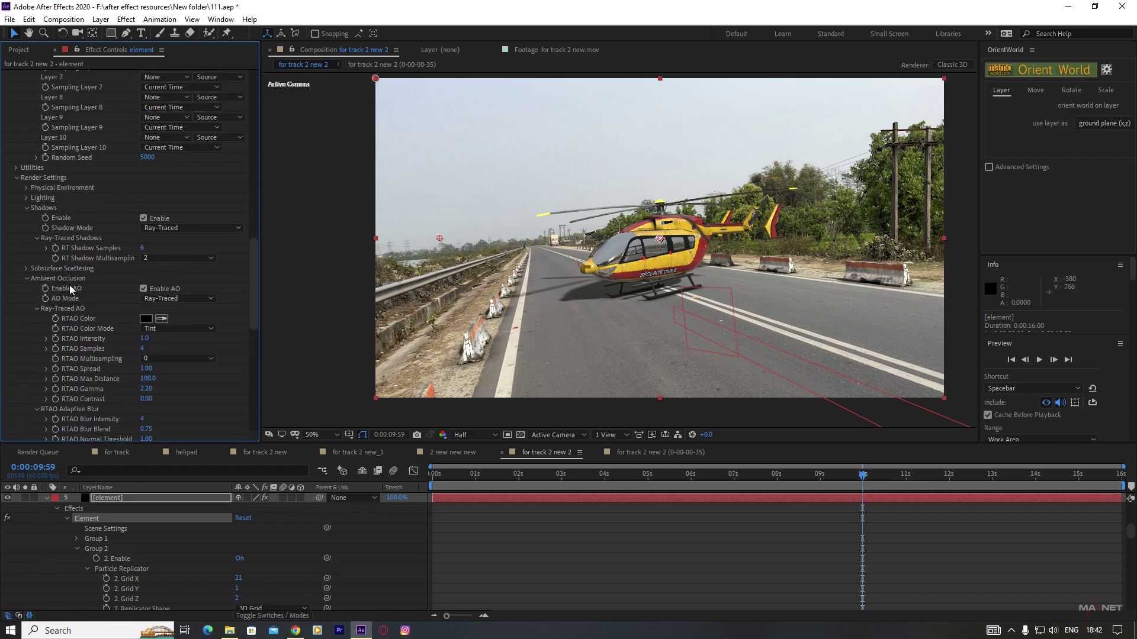
left_click_drag(255, 249, 255, 268)
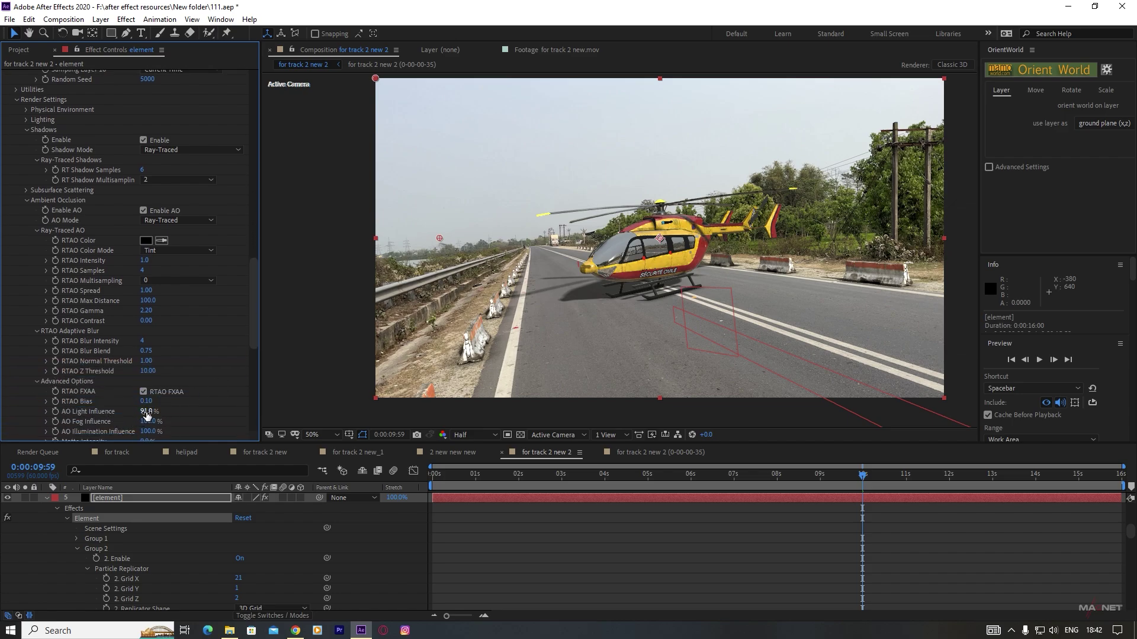
left_click_drag(148, 412, 182, 412)
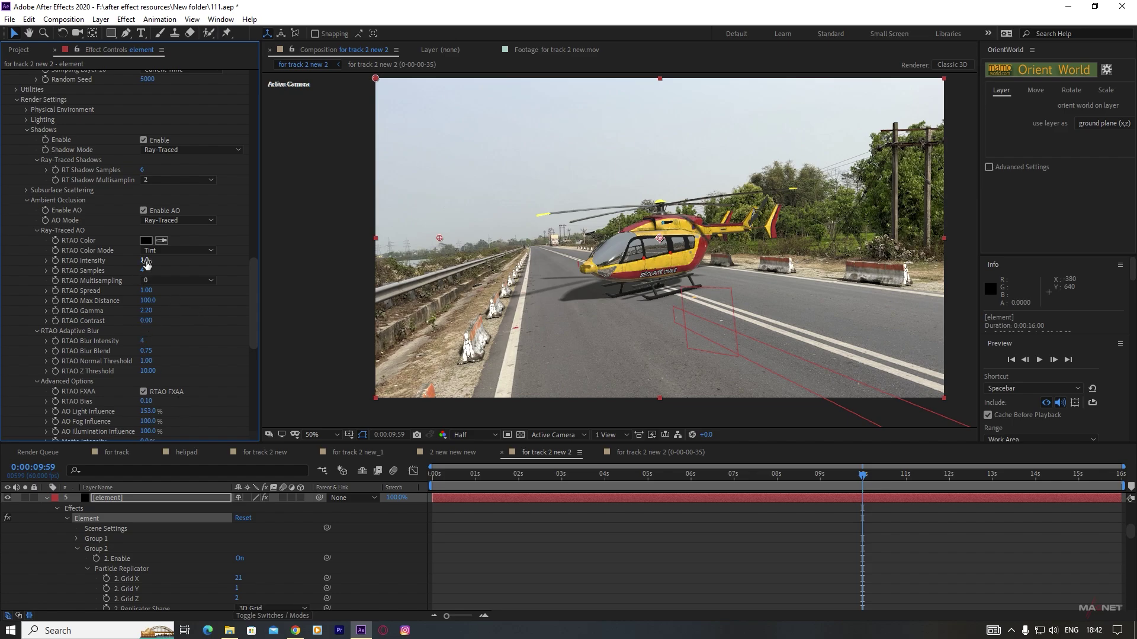
left_click_drag(142, 262, 144, 260)
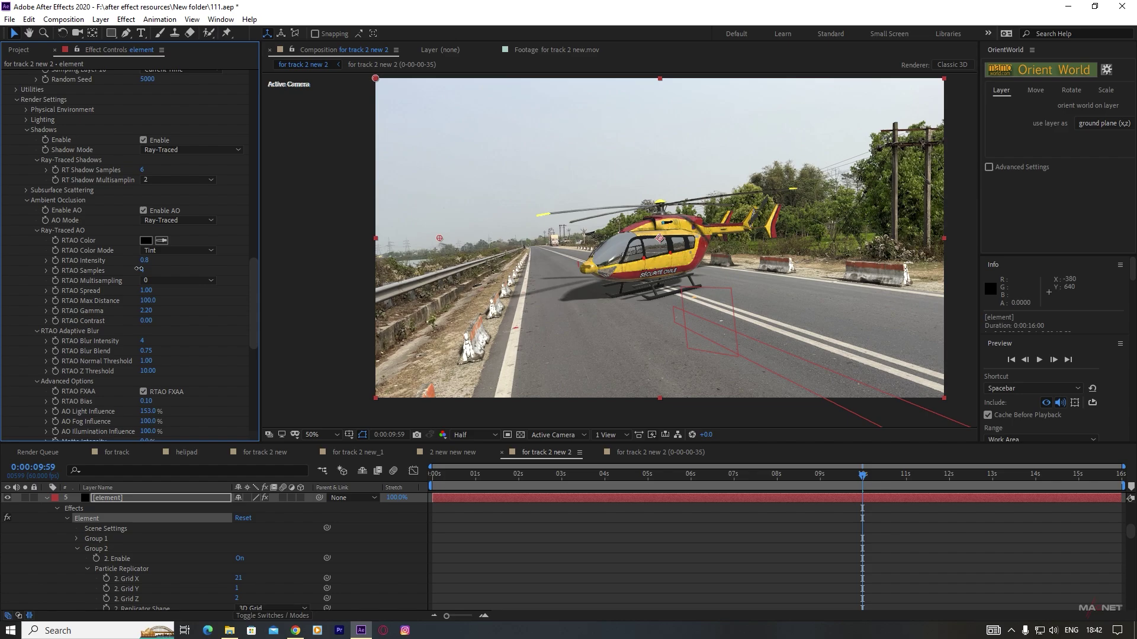
- Set the preview resolution to Full and inspect the helicopter's contact shadows and the roadside barriers at up to 200% magnification
scroll(607, 327, "up", 3)
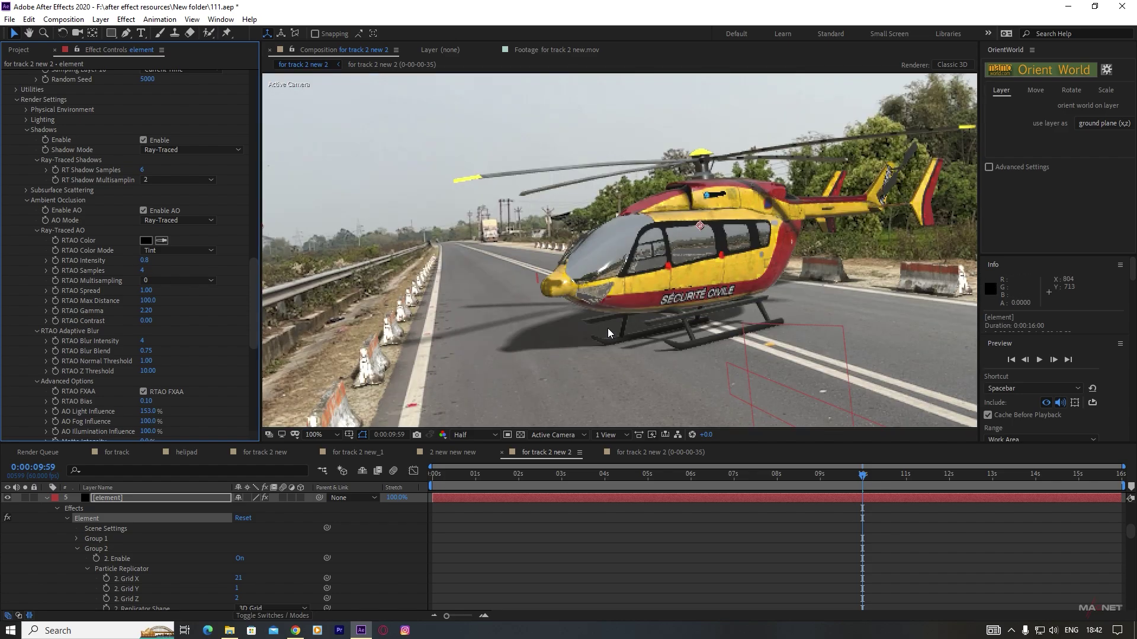
key("h")
key("v")
left_click(460, 434)
left_click(468, 491)
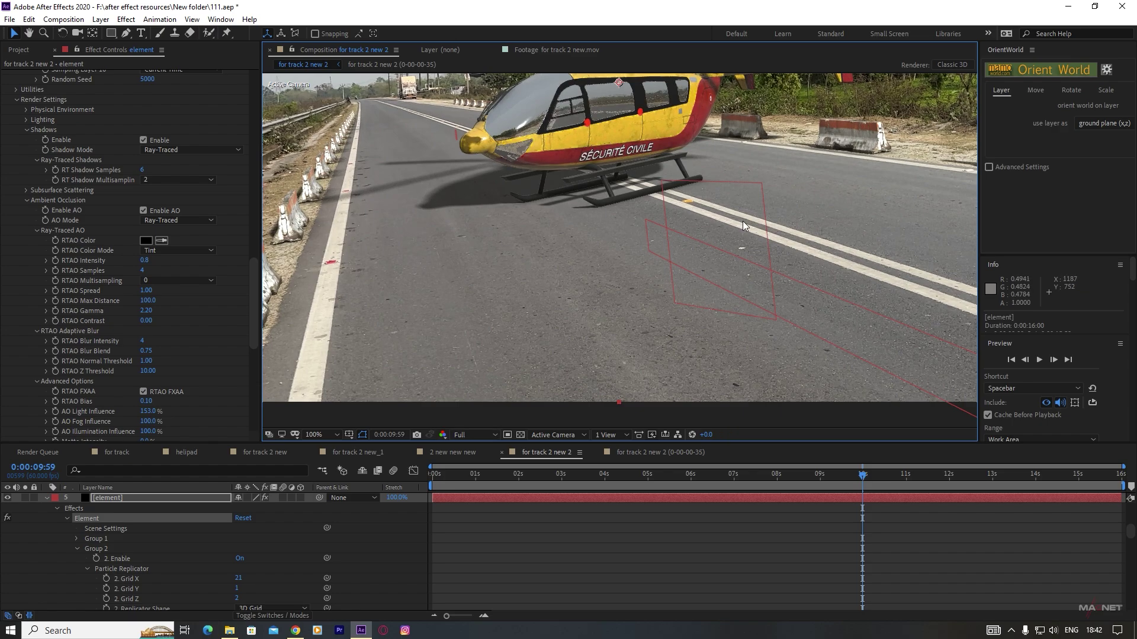
left_click_drag(489, 298, 656, 286)
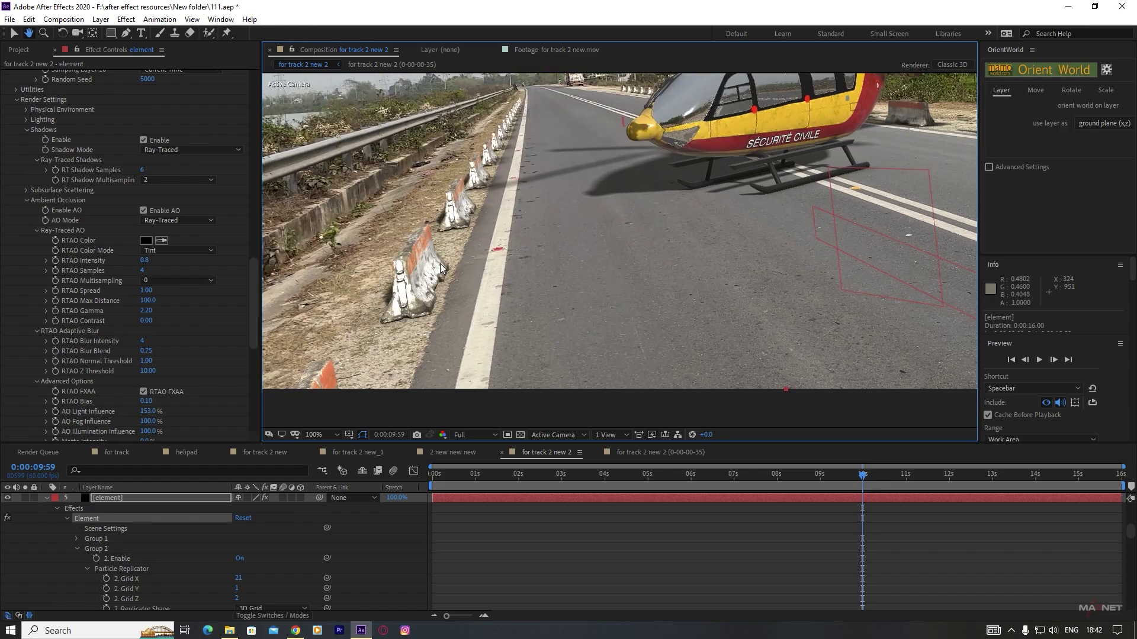
scroll(553, 297, "up", 2)
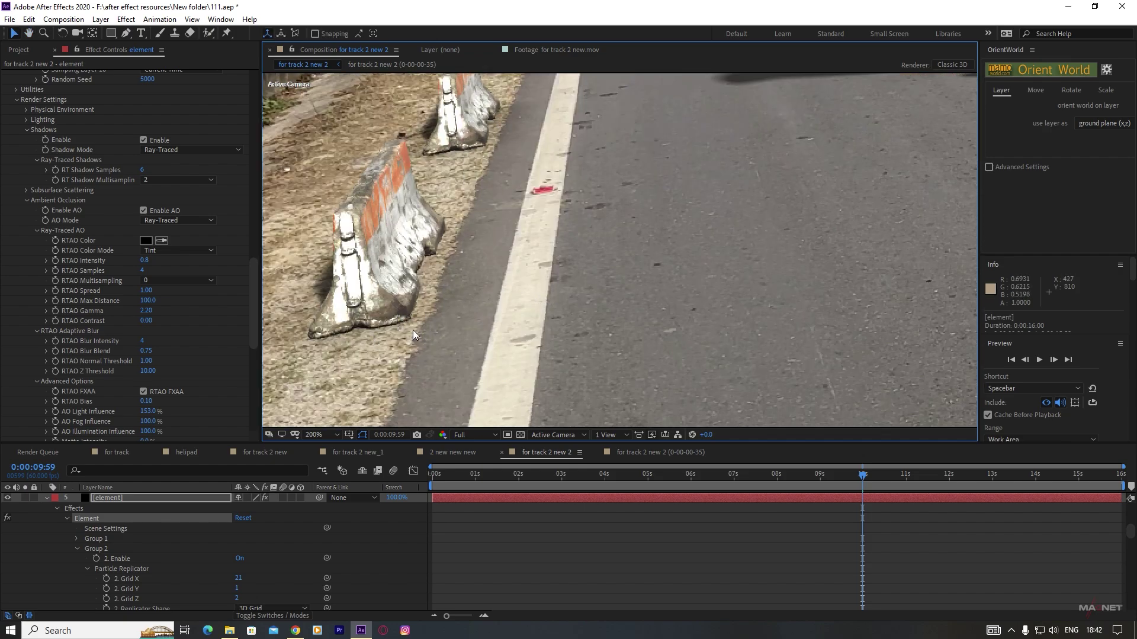
key("comma")
key("h")
left_click_drag(556, 246, 448, 352)
key("v")
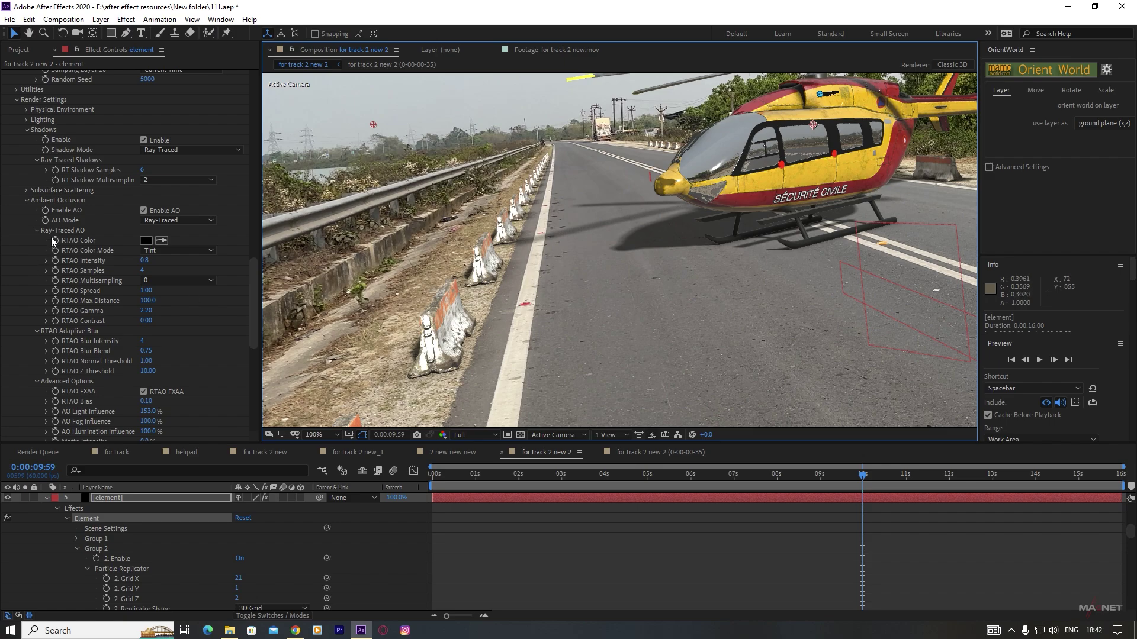
- Set the Y rotation under Randomize Angle to 180° in group 2's Particle Look rotation settings
scroll(102, 242, "up", 15)
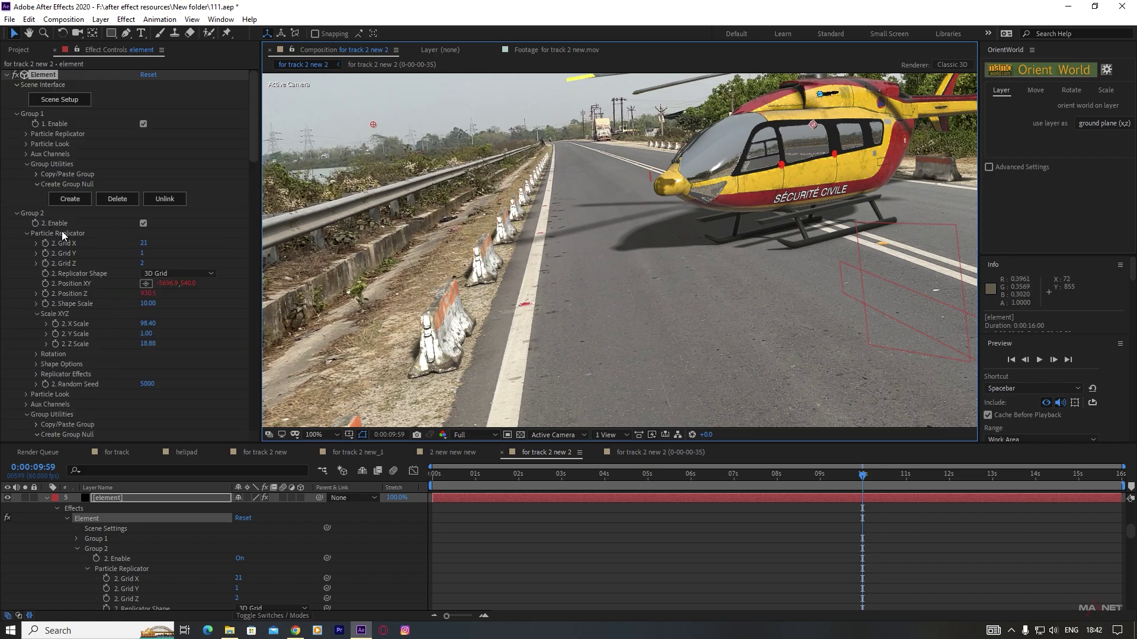
scroll(108, 290, "down", 3)
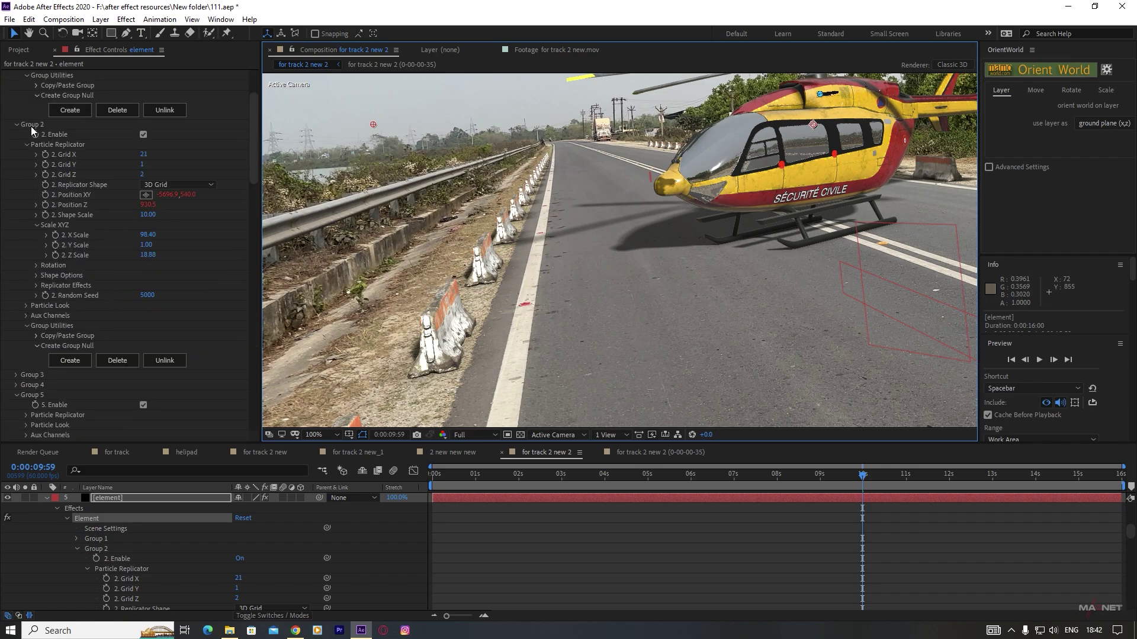
left_click(27, 306)
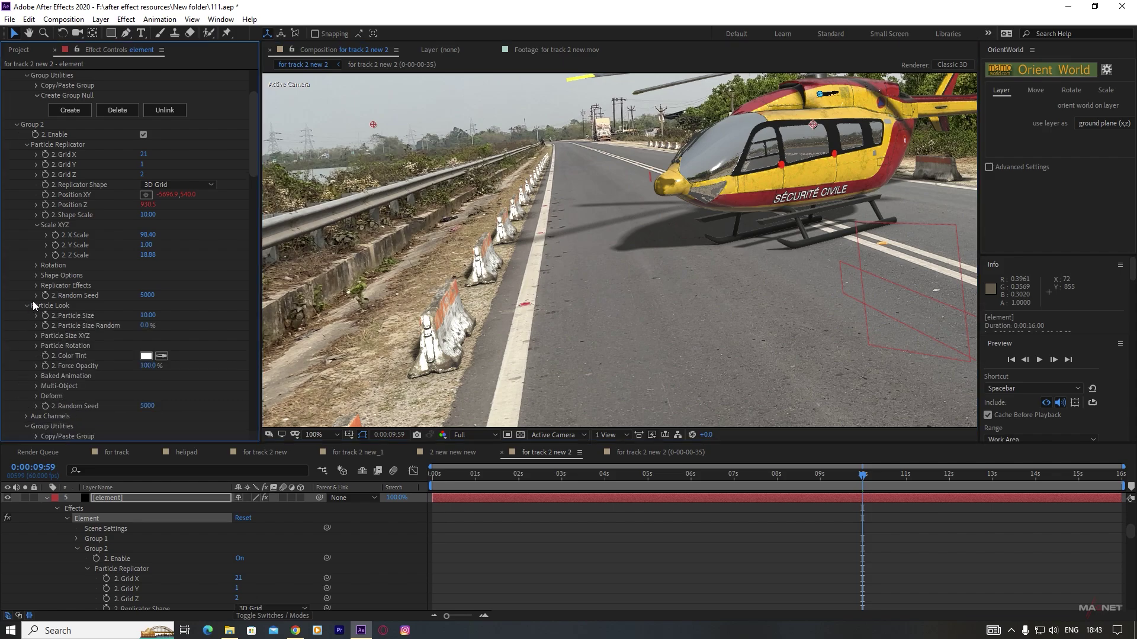
left_click(36, 346)
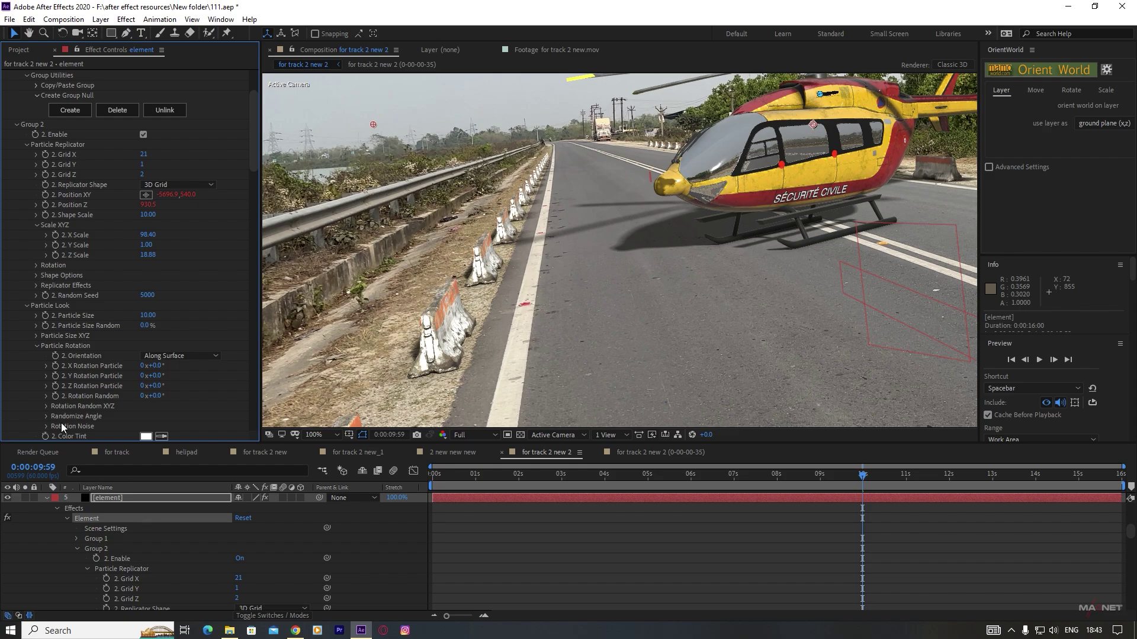
left_click(46, 416)
scroll(62, 398, "down", 3)
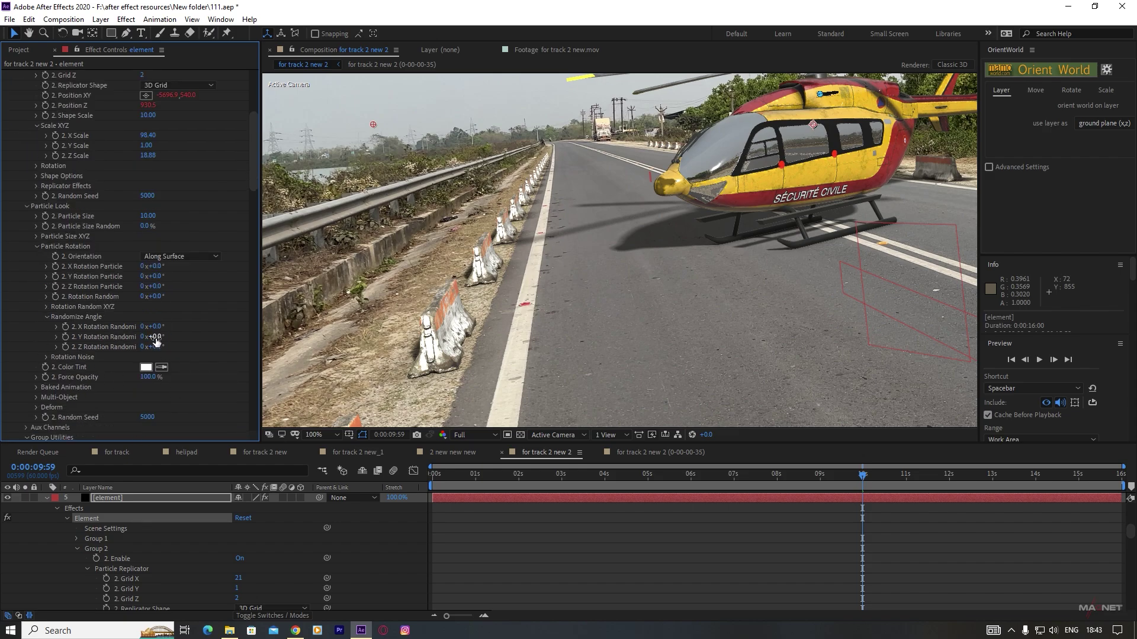
left_click(161, 337)
type("180")
key("Return")
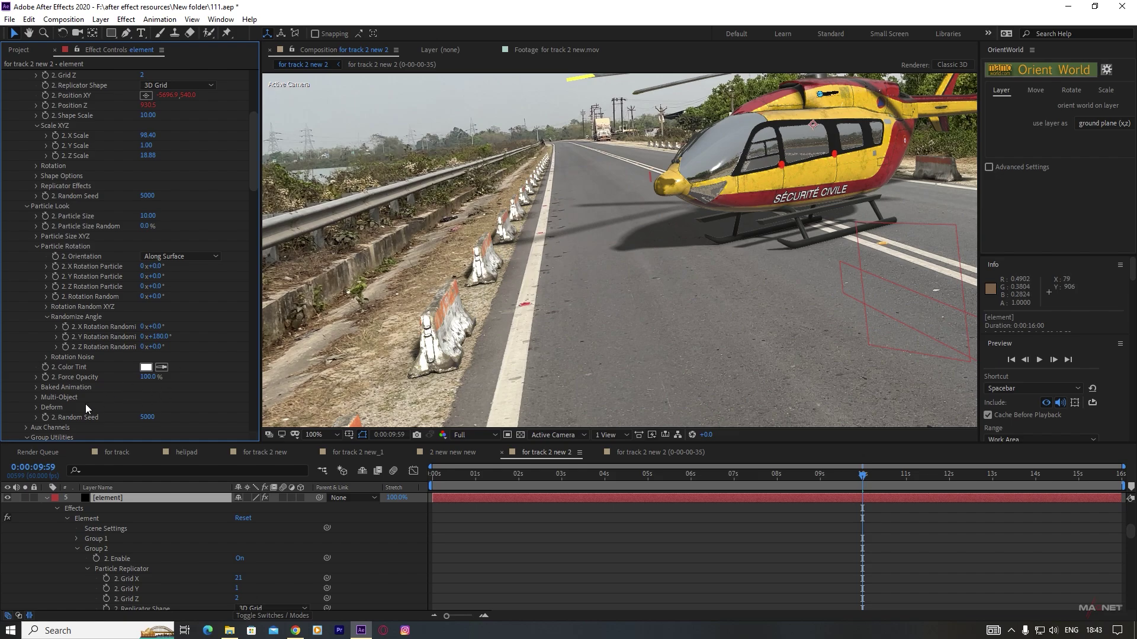
- Set group 2's Particle Look Random Seed to 9400 and check the barriers on both road edges
left_click_drag(146, 418, 179, 418)
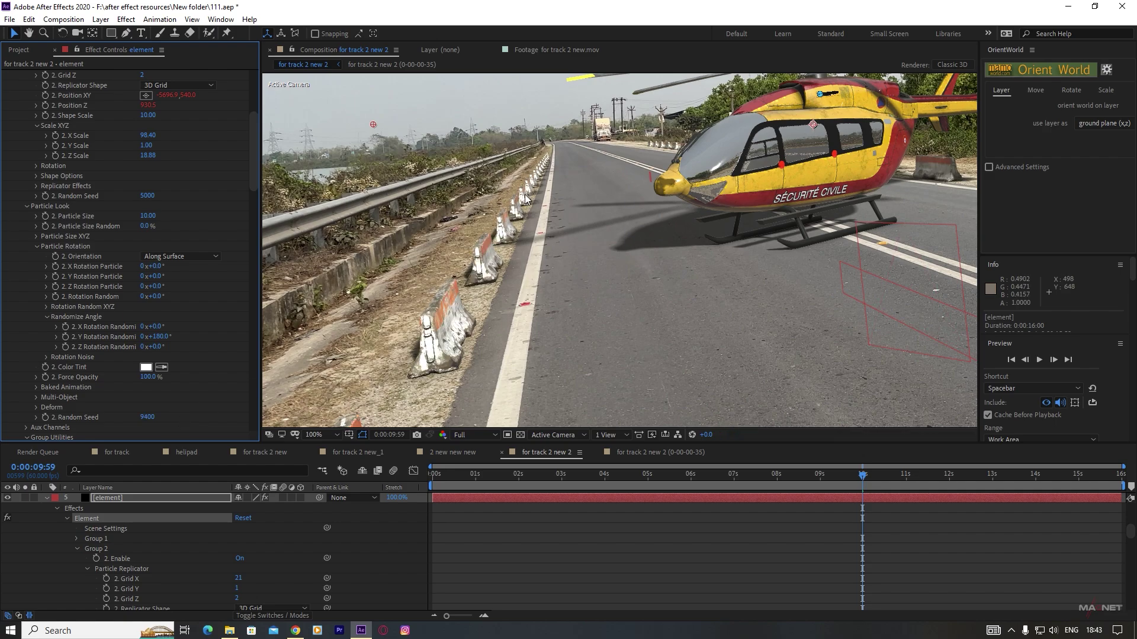
scroll(470, 313, "up", 2)
scroll(367, 323, "down", 2)
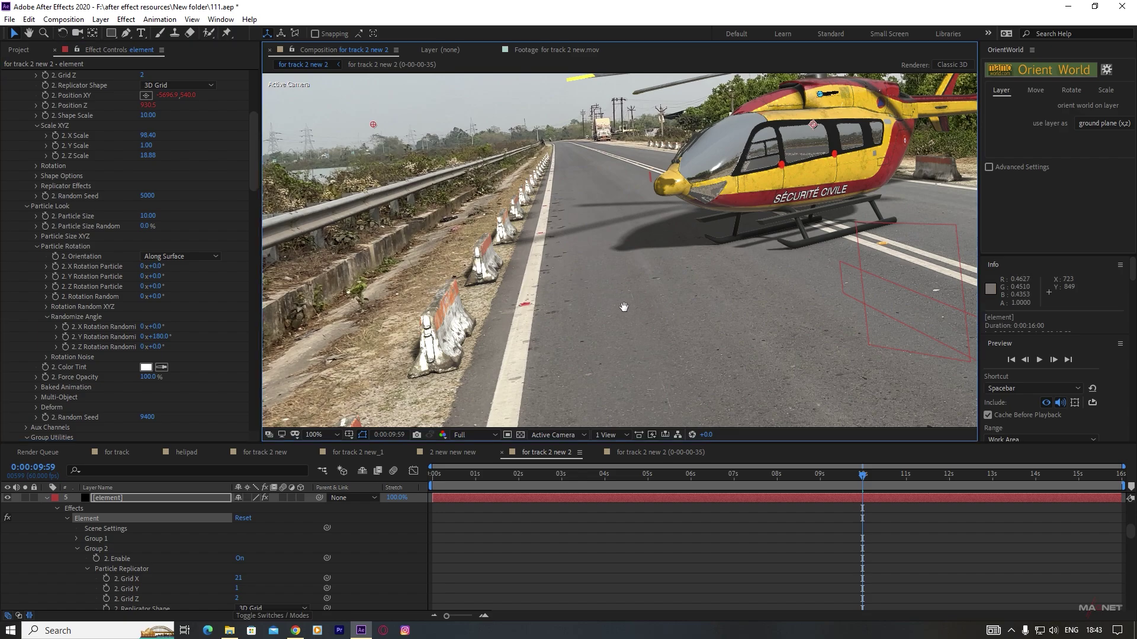
scroll(723, 261, "down", 1)
scroll(724, 261, "down", 1)
scroll(565, 200, "up", 1)
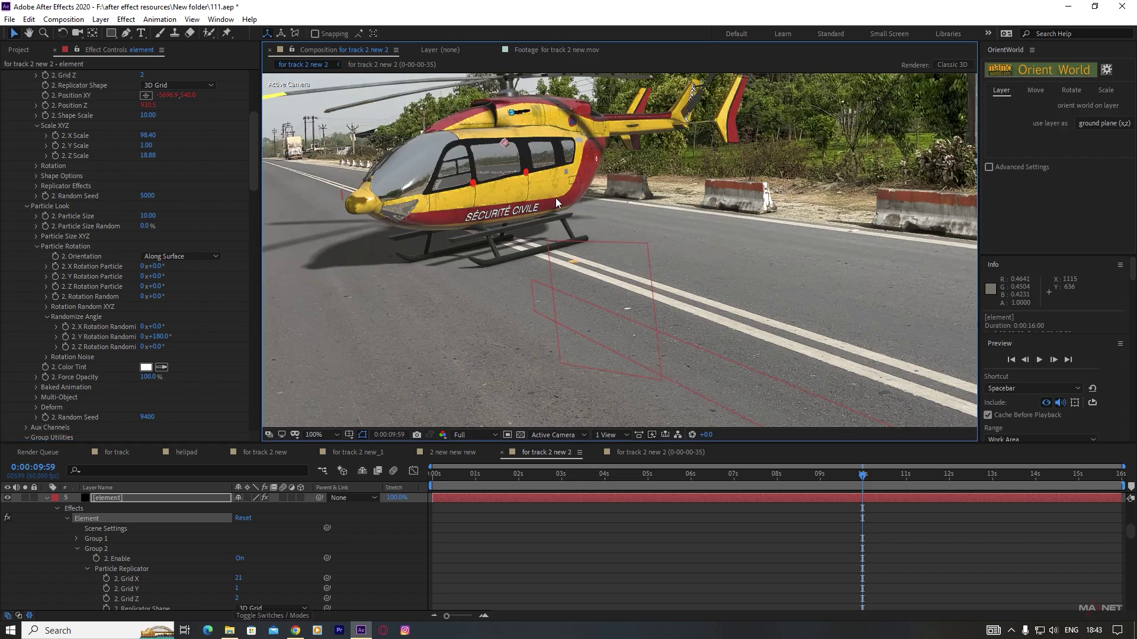
scroll(499, 295, "down", 3)
mouse_move(499, 295)
left_mouse_down()
mouse_move(521, 294)
mouse_move(487, 298)
left_mouse_up()
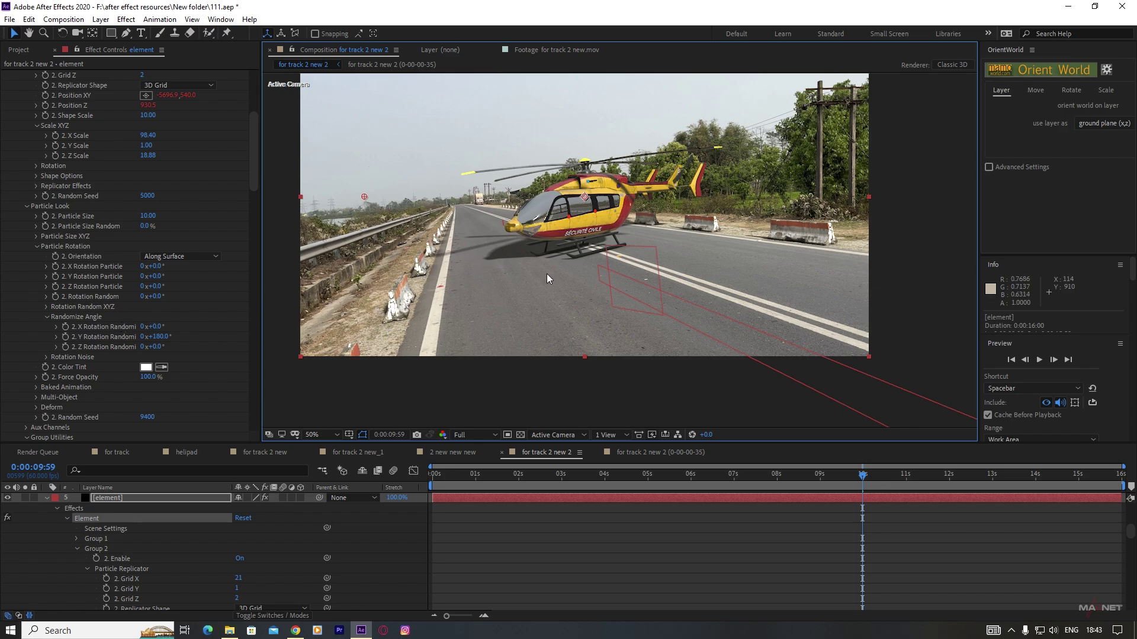
- Expand the Rotation Random XYZ settings in group 2's particle rotation
left_click(47, 307)
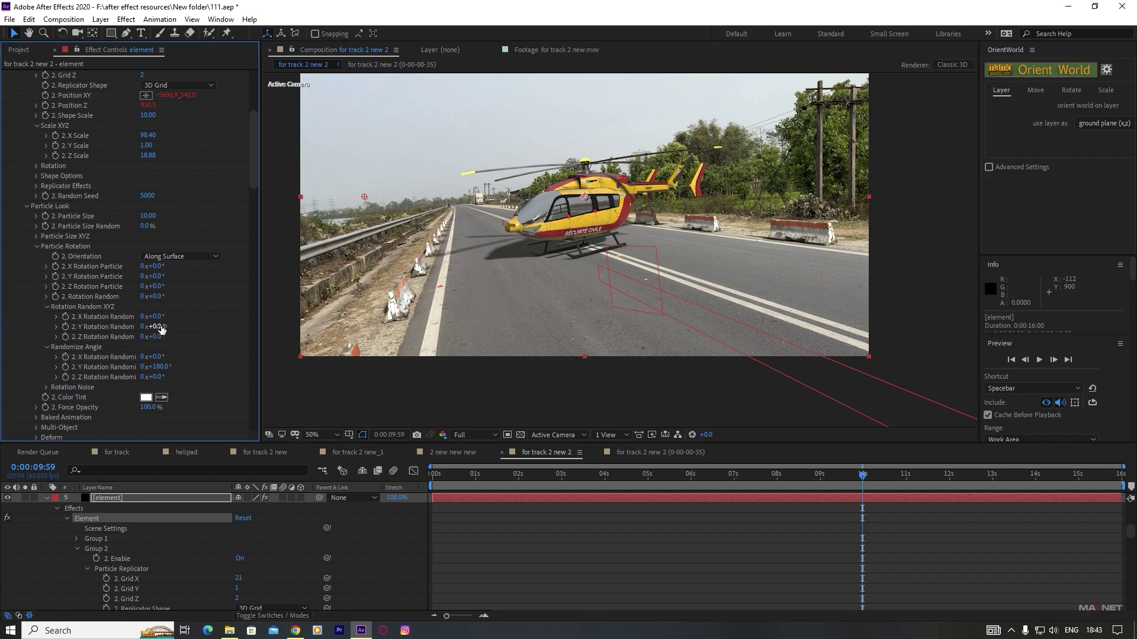
- Set Group 2's Y Rotation Random to 4.4° in the Element effect and check the scene up close
left_click_drag(164, 326, 183, 322)
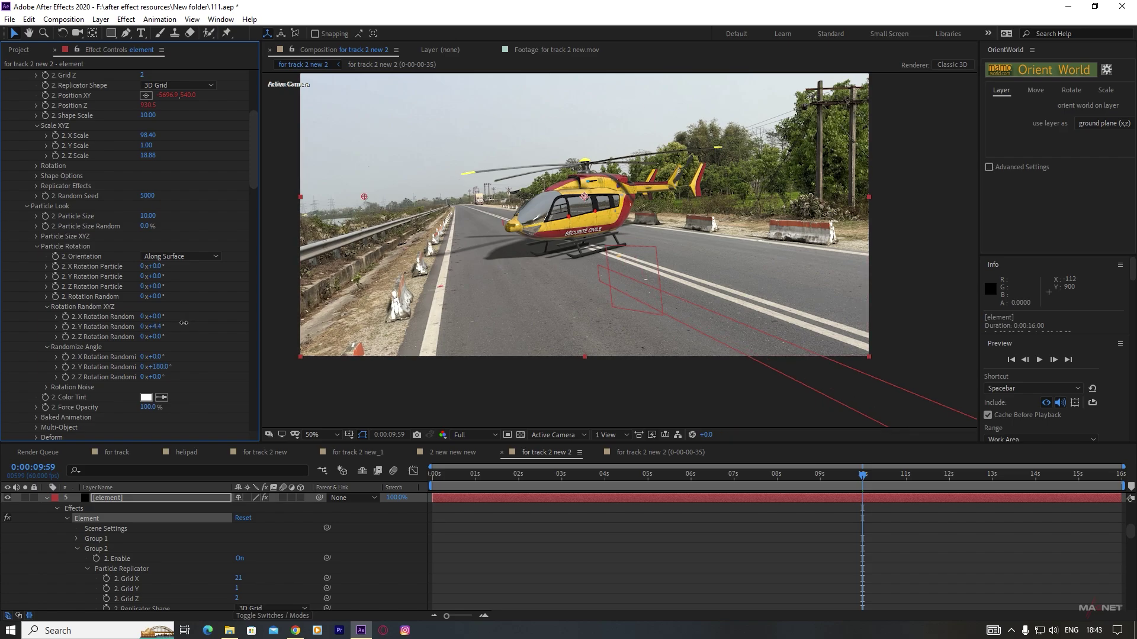
key("slash")
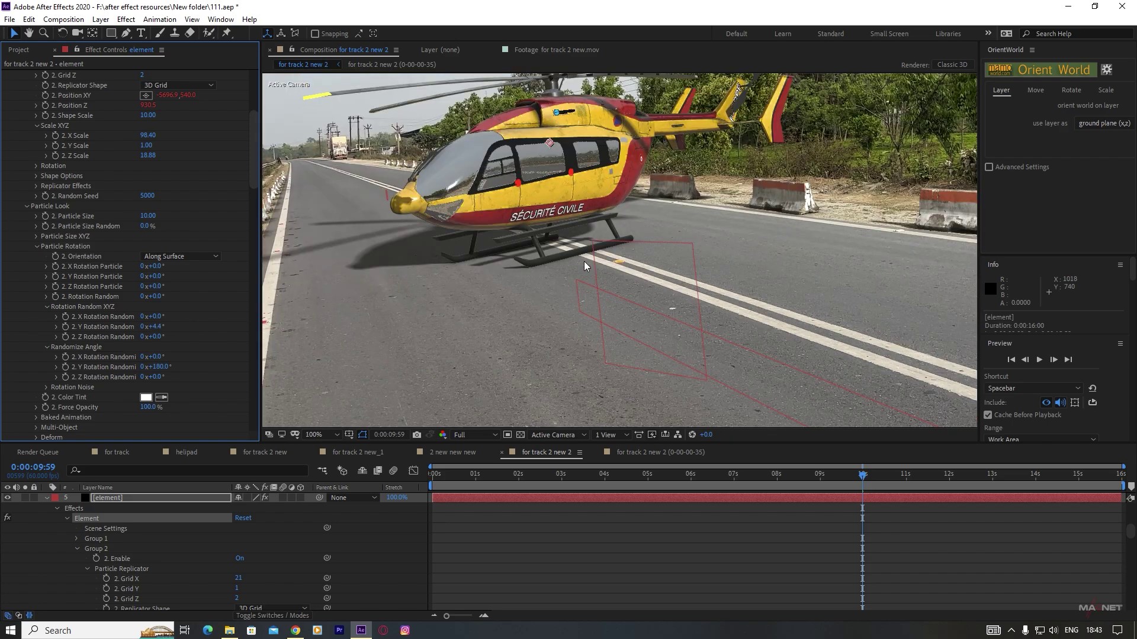
scroll(522, 258, "down", 2)
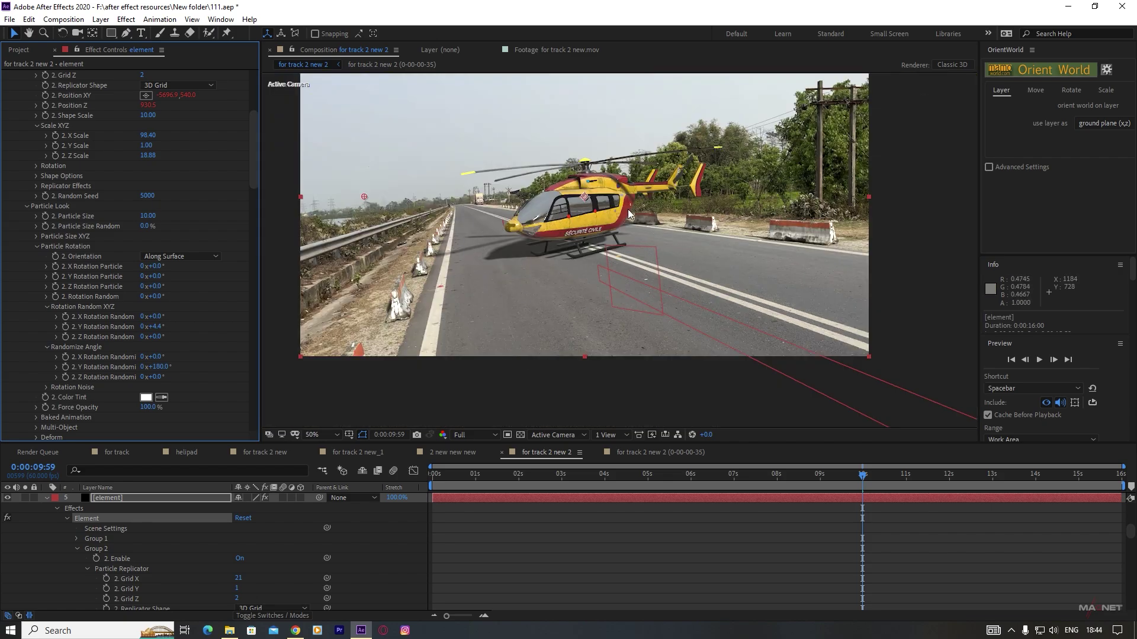
- Create a new composition 4000 px wide and 4000 px high with the aspect ratio unlocked
left_click(60, 22)
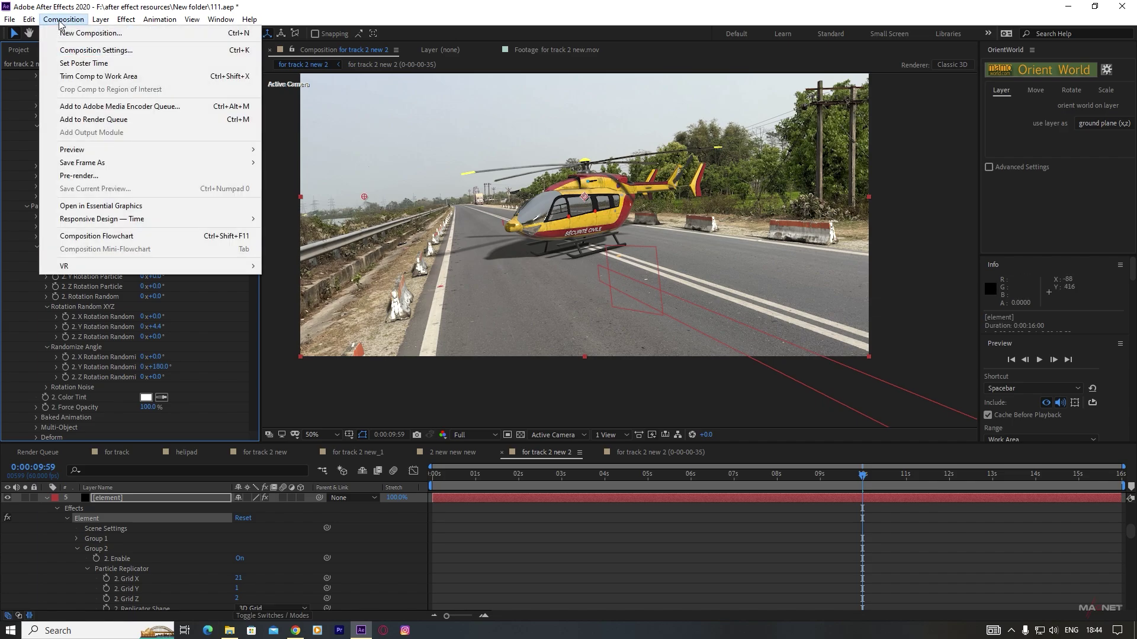
left_click(88, 34)
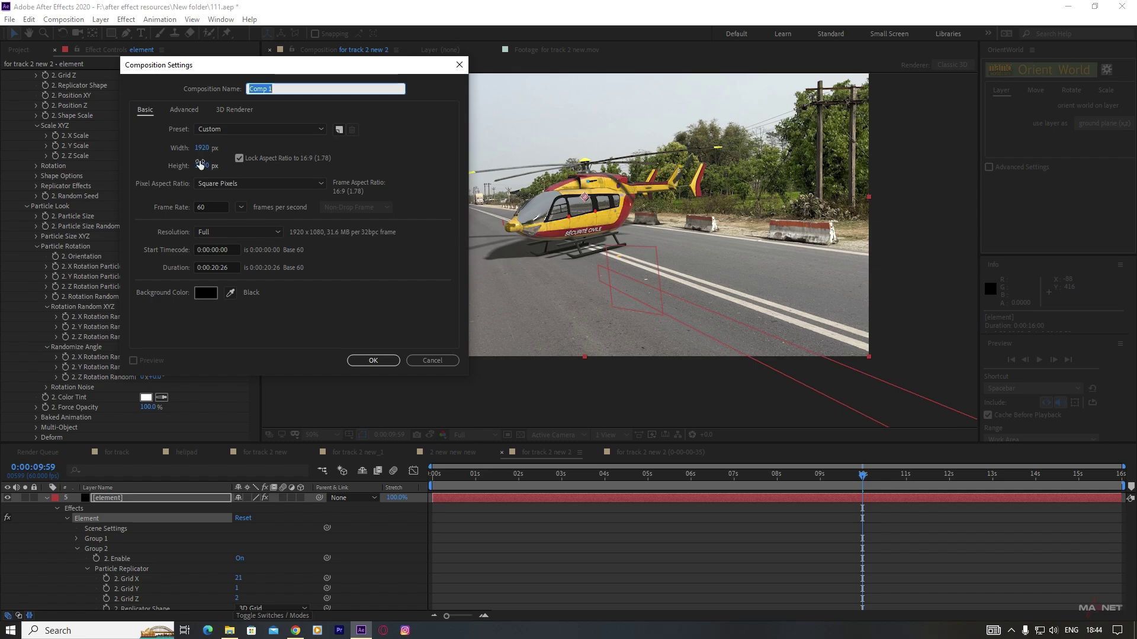
left_click(239, 158)
left_click(201, 148)
type("4000")
key("Tab")
type("4000")
left_click(384, 364)
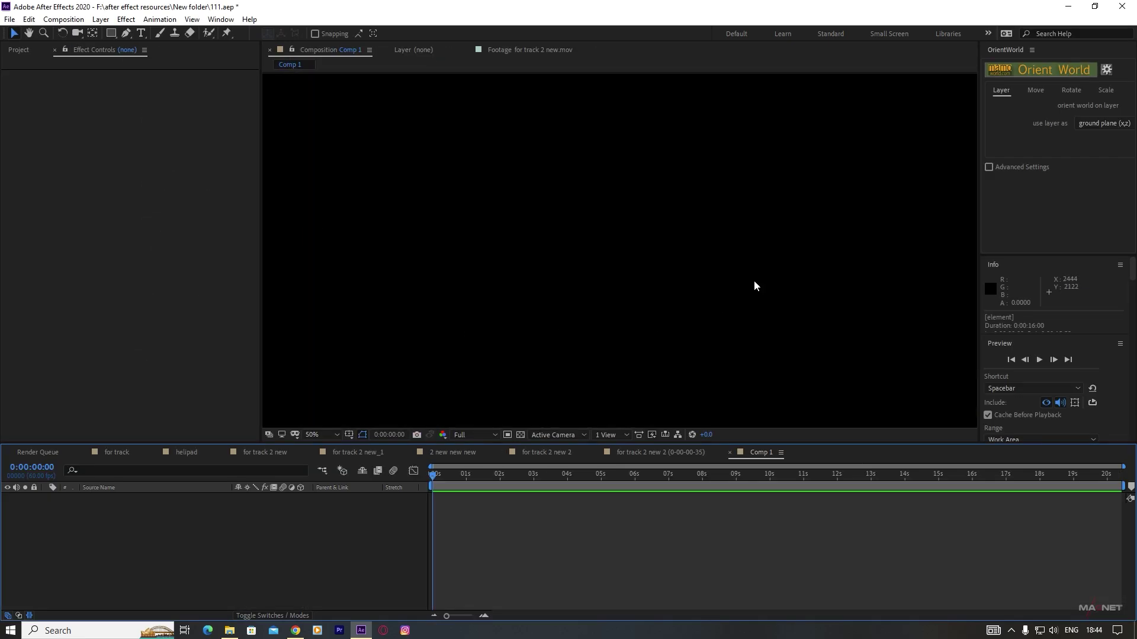
key("period")
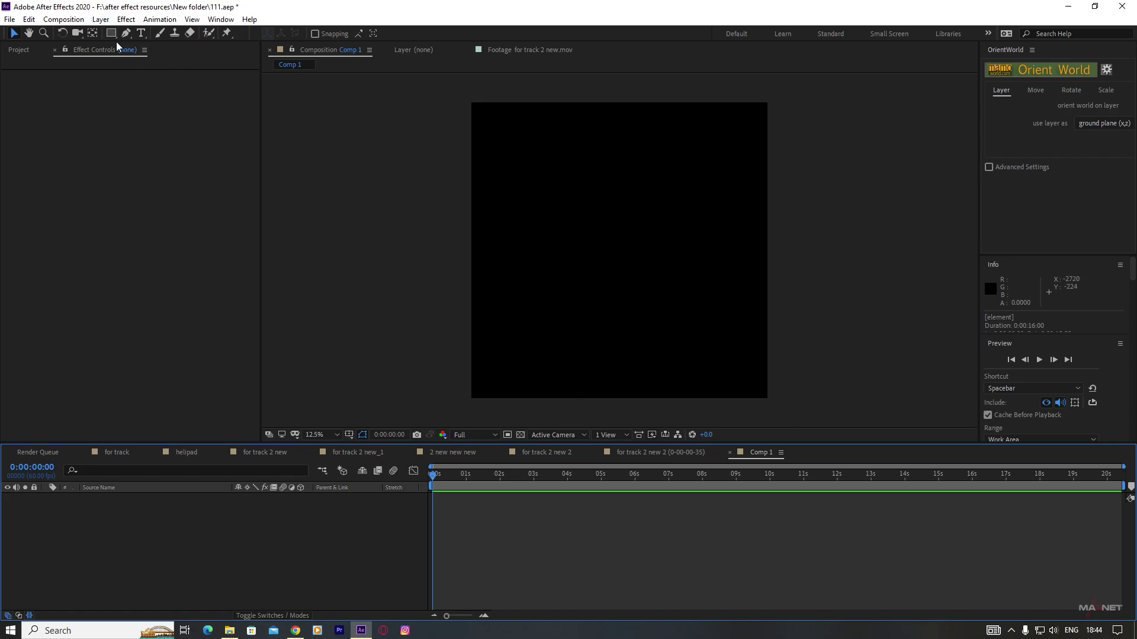
- Add a white 4000 × 4000 px solid layer to the new composition
left_click(100, 19)
mouse_move(121, 35)
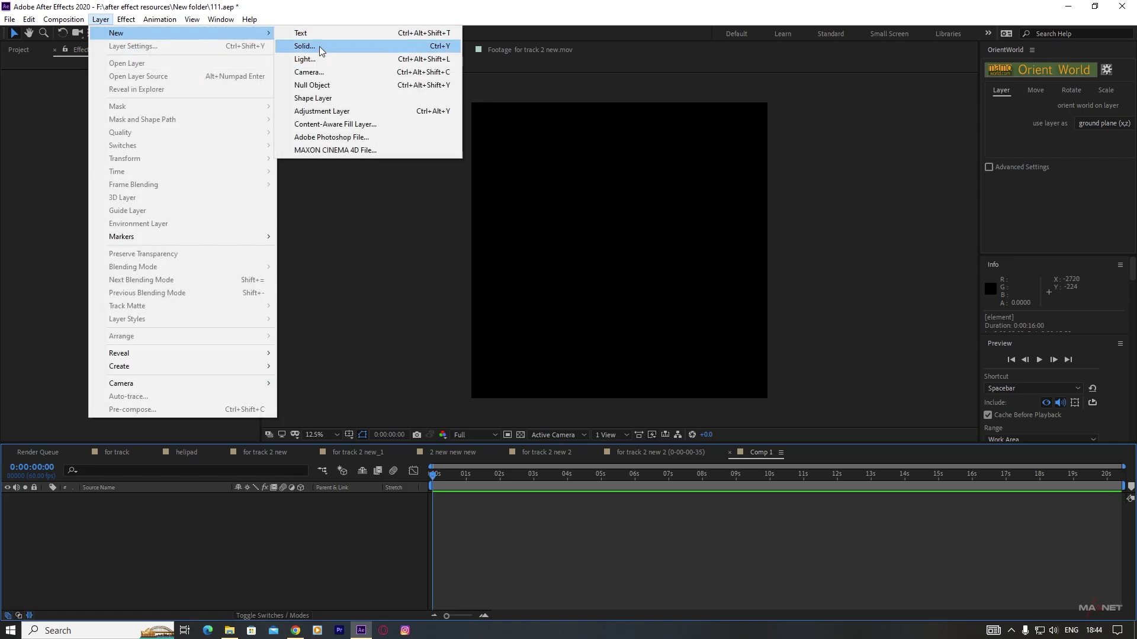
left_click(317, 48)
left_click(136, 208)
left_click(16, 29)
left_click(281, 35)
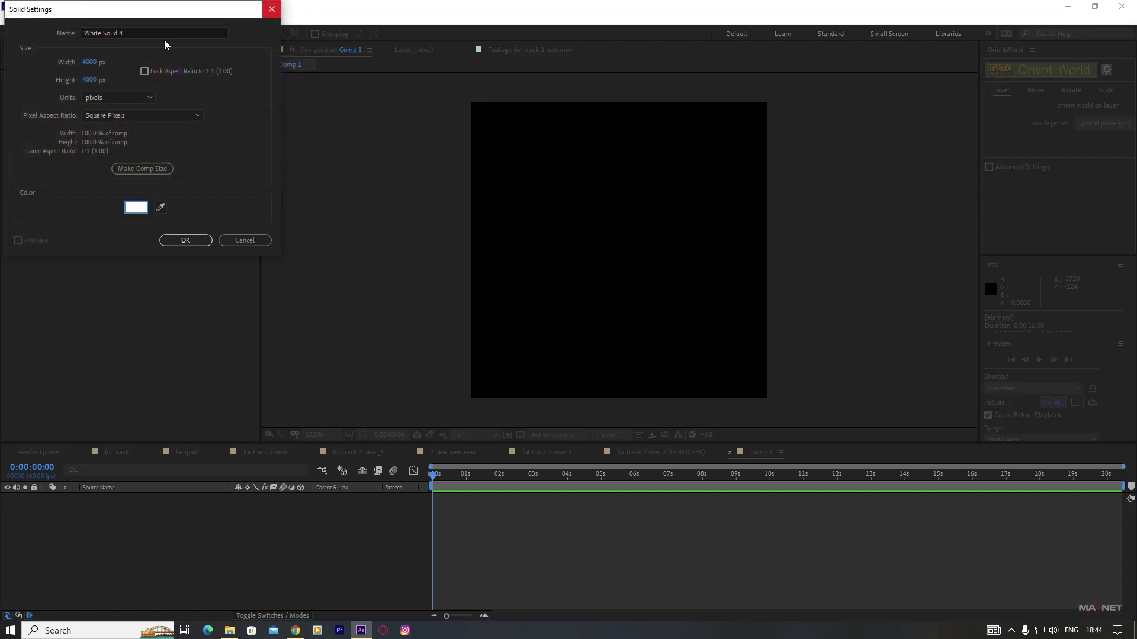
left_click(191, 241)
- Draw a circular mask about 3450 px in diameter from the centre of the white solid with the Ellipse tool
left_click_drag(110, 32, 175, 61)
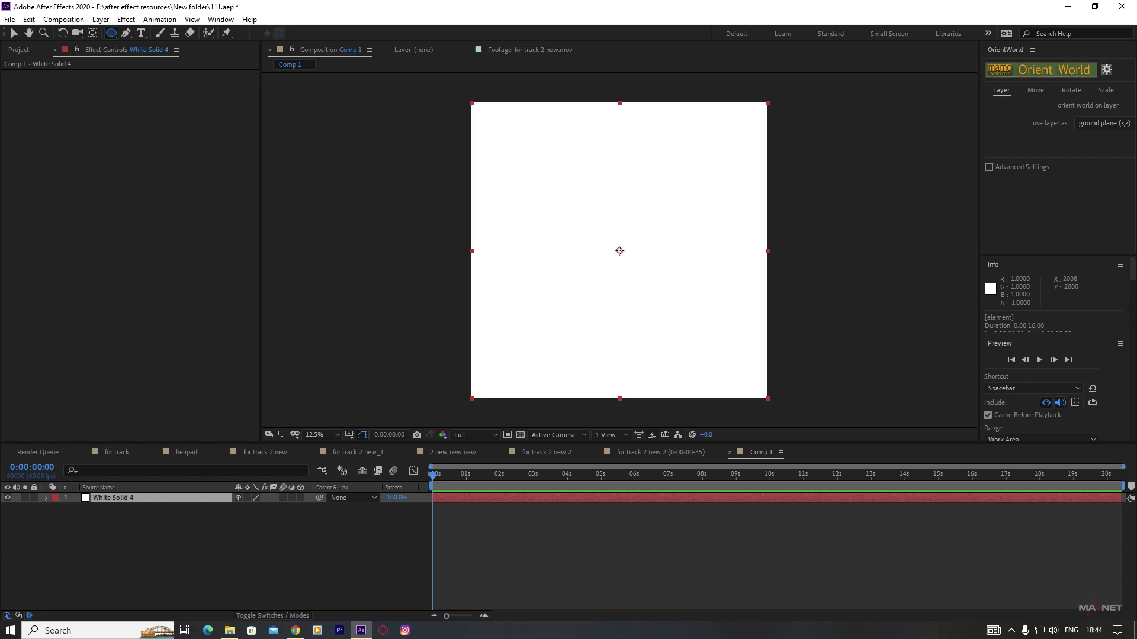
left_click_drag(619, 250, 618, 249)
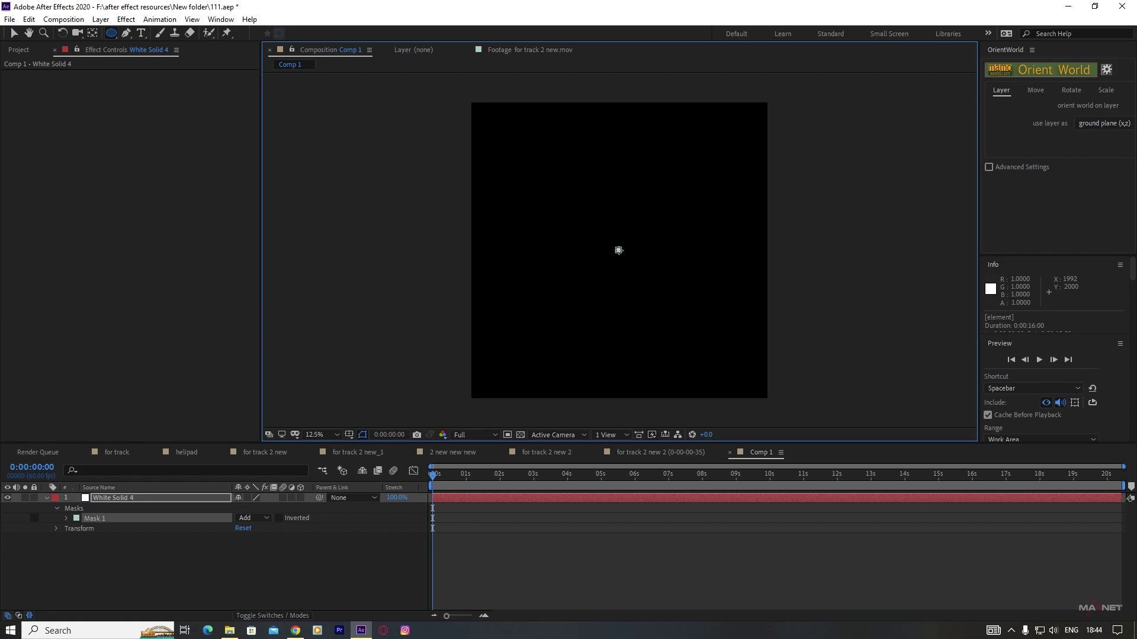
left_click_drag(627, 254, 746, 376)
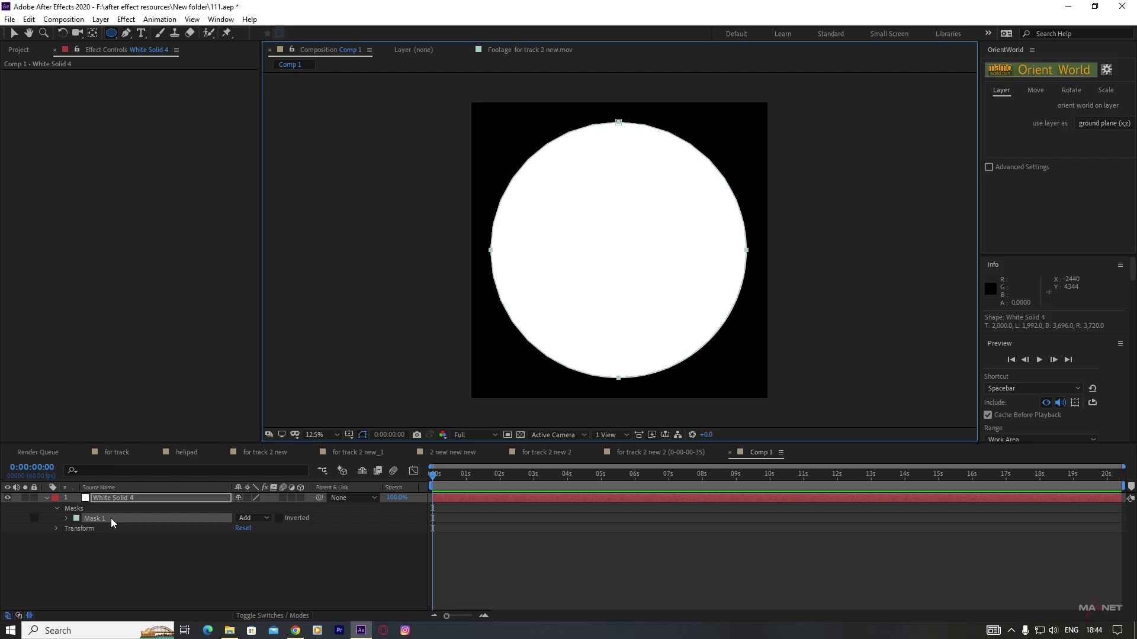
- Duplicate the circular mask, set the copy to Subtract and its Mask Expansion to -160 pixels to form a ring
key("ctrl+d")
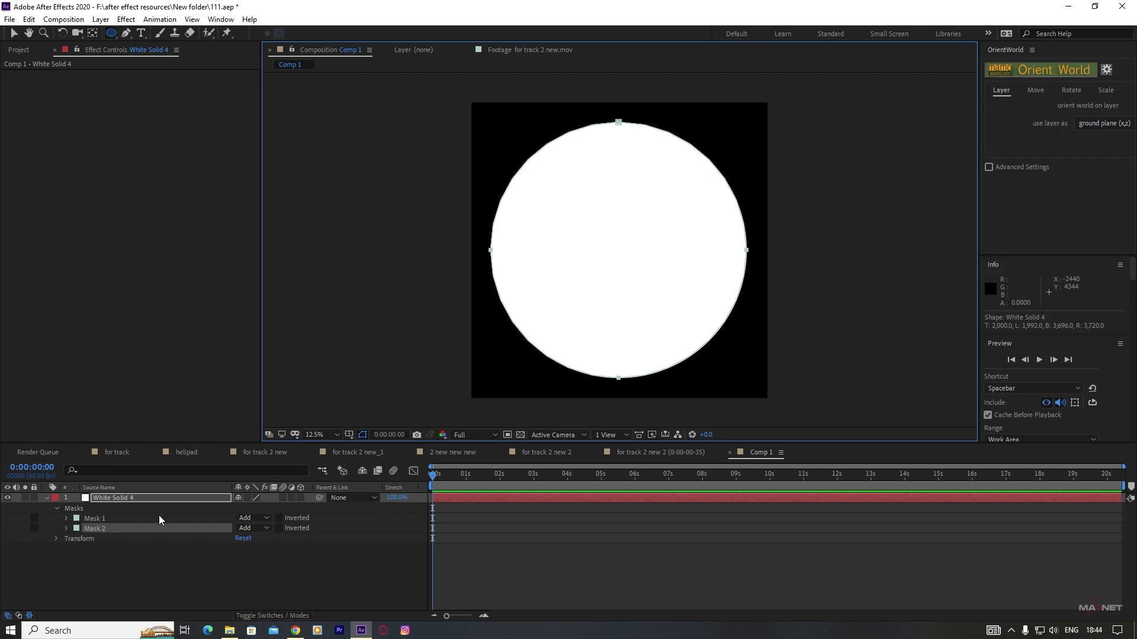
left_click(251, 528)
left_click(277, 471)
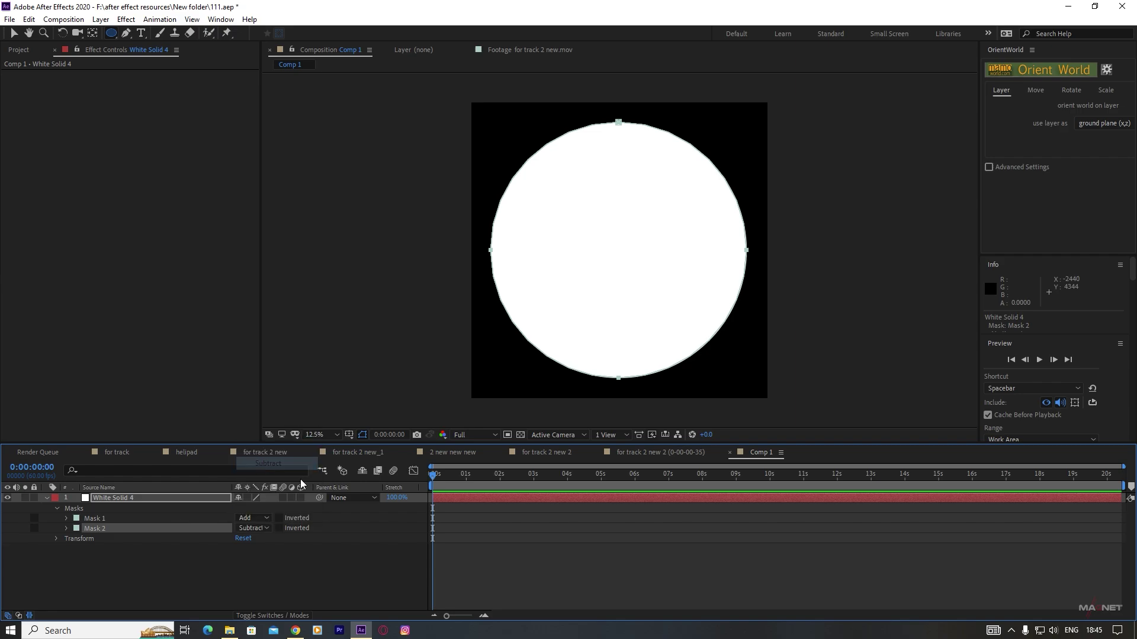
left_click(66, 527)
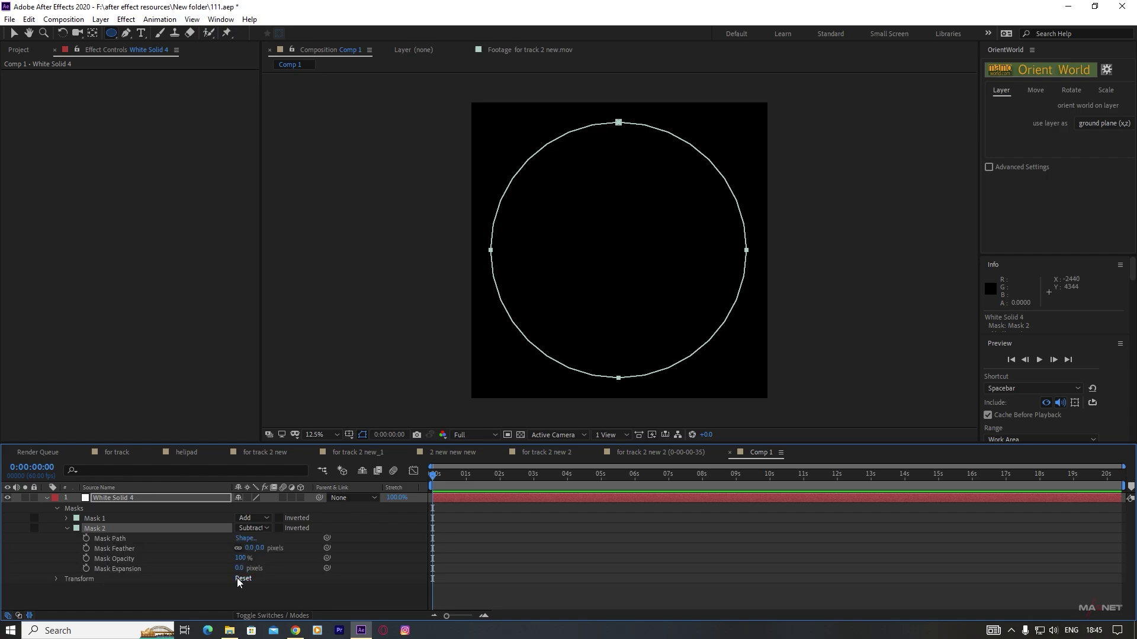
left_click_drag(239, 568, 146, 571)
scroll(616, 269, "up", 2)
scroll(613, 284, "down", 2)
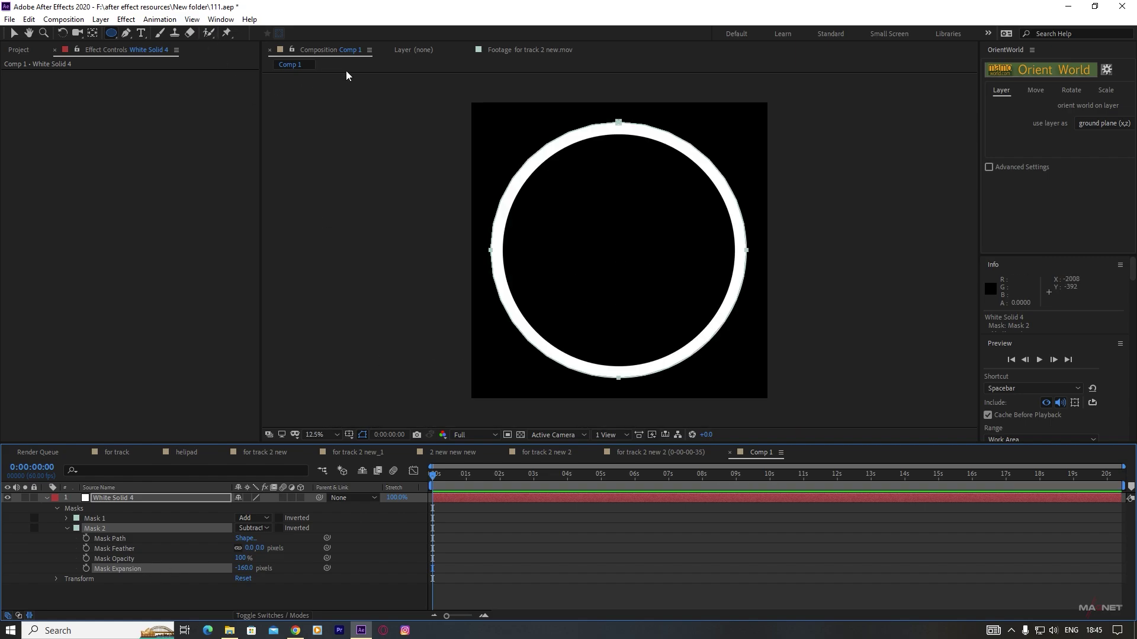
- Add a text layer reading "H" and move it to roughly the middle of the ring
left_click(142, 33)
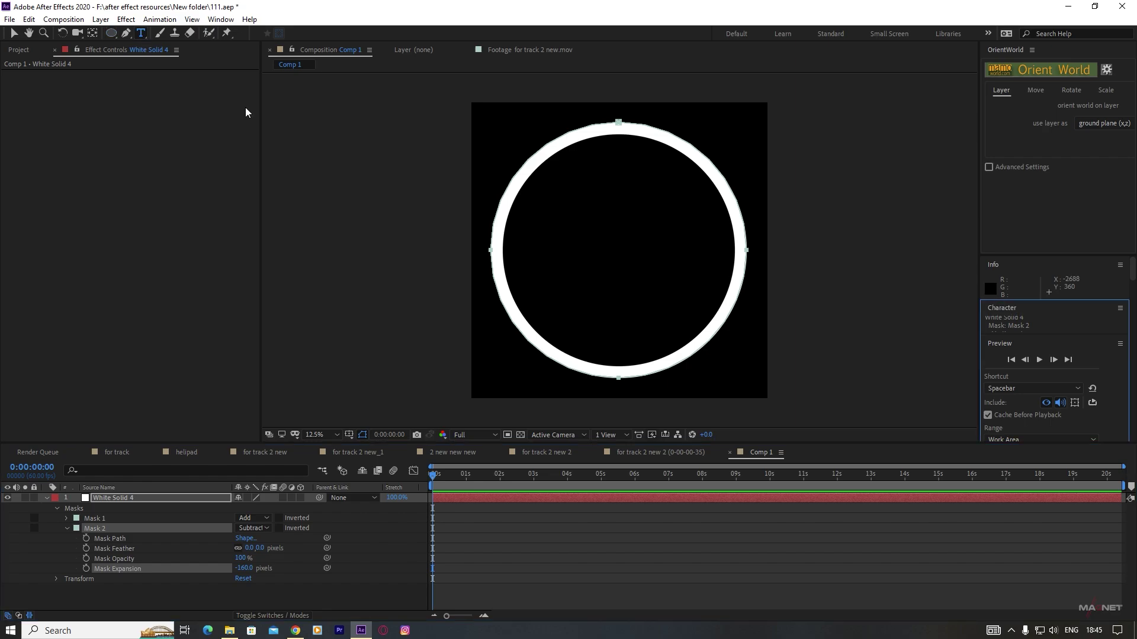
left_click(585, 256)
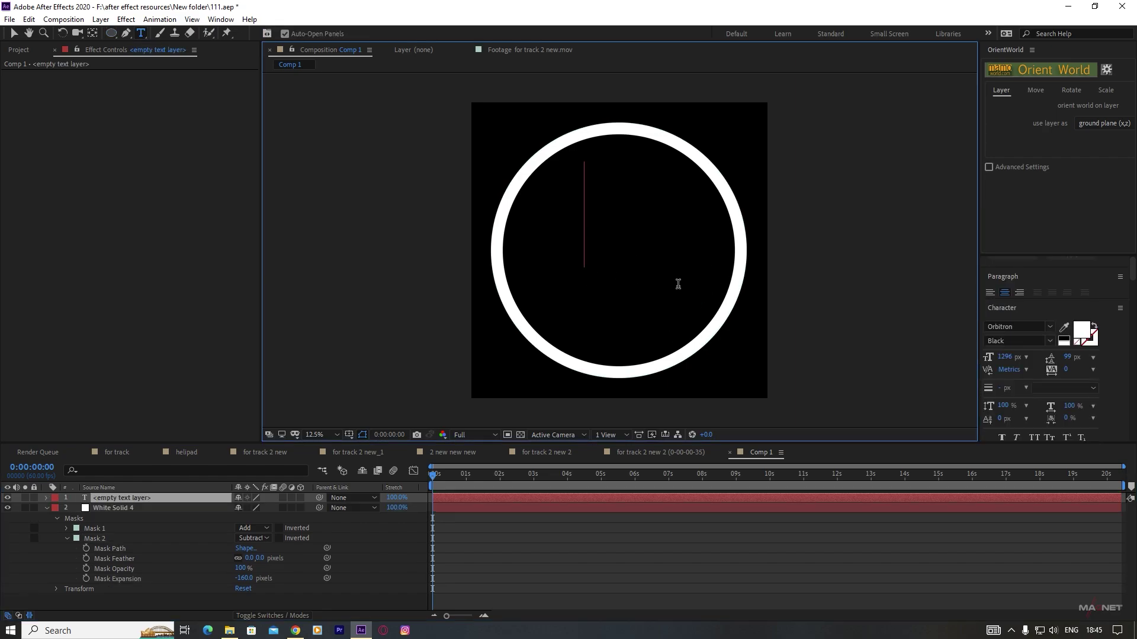
type("H")
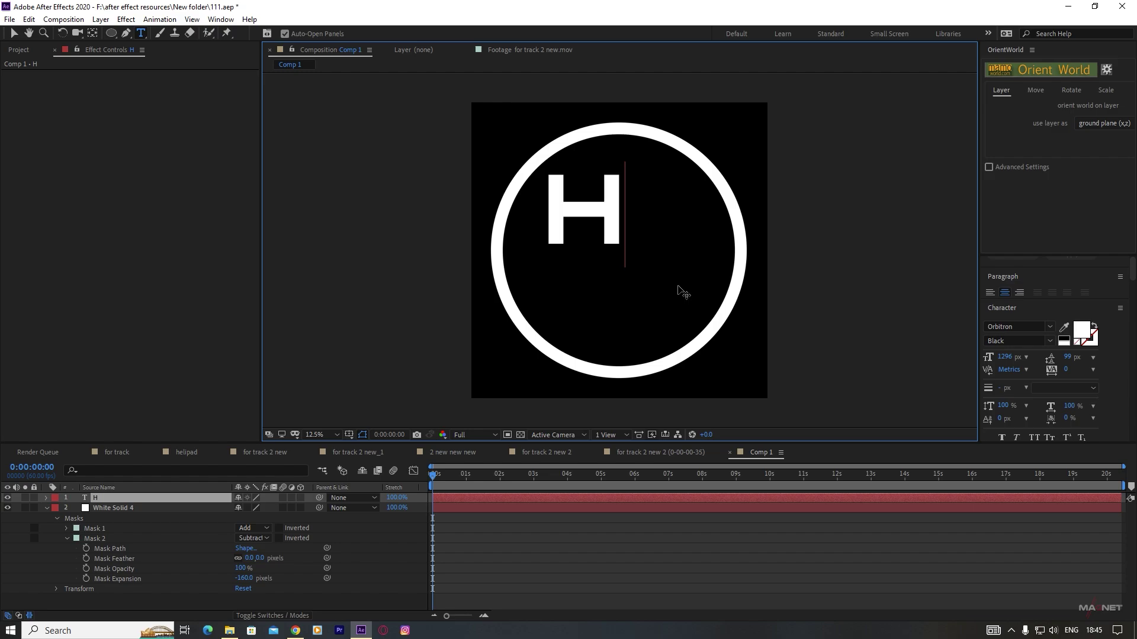
left_click(14, 35)
left_click_drag(592, 222, 624, 255)
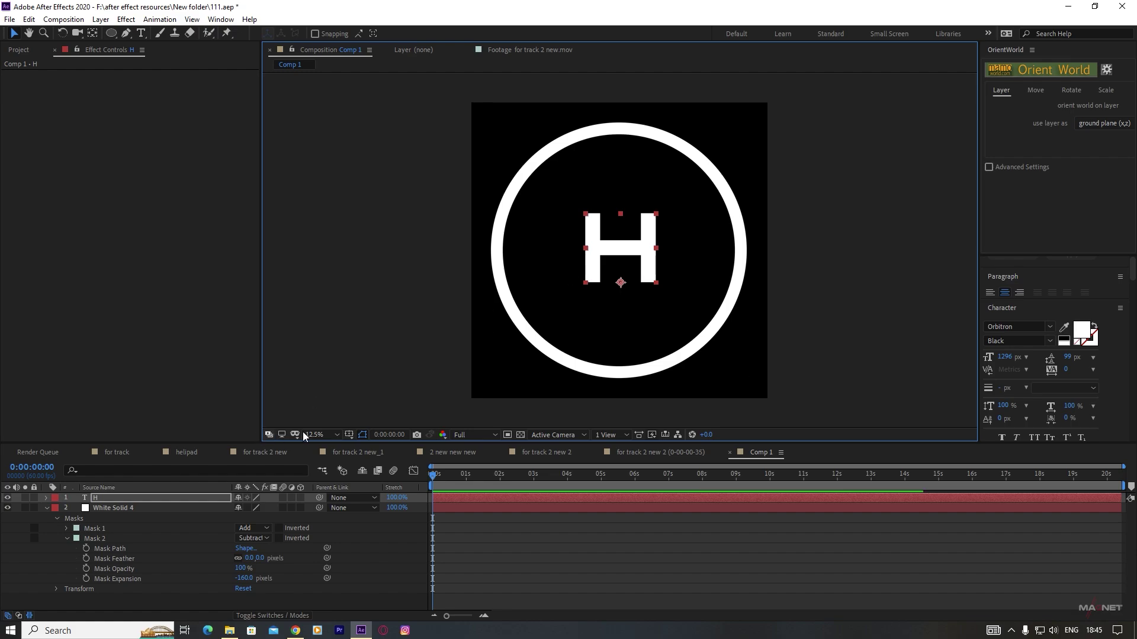
left_click(285, 415)
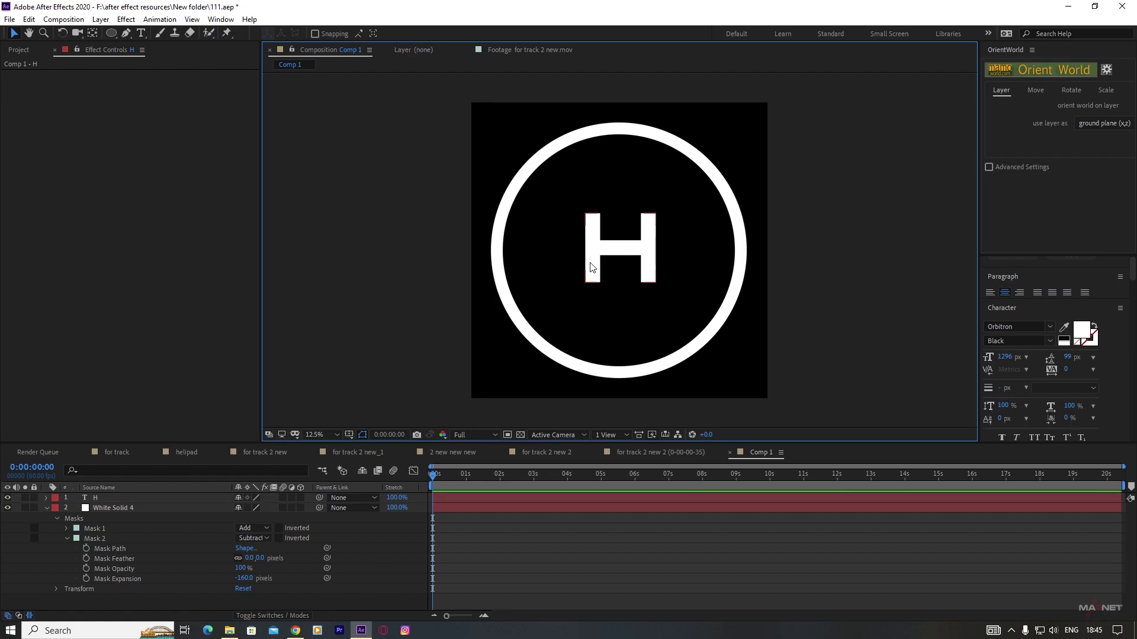
- Fine-tune the H's position against the centre mark of the Title/Action Safe overlay, and hide the overlay again
left_click(348, 435)
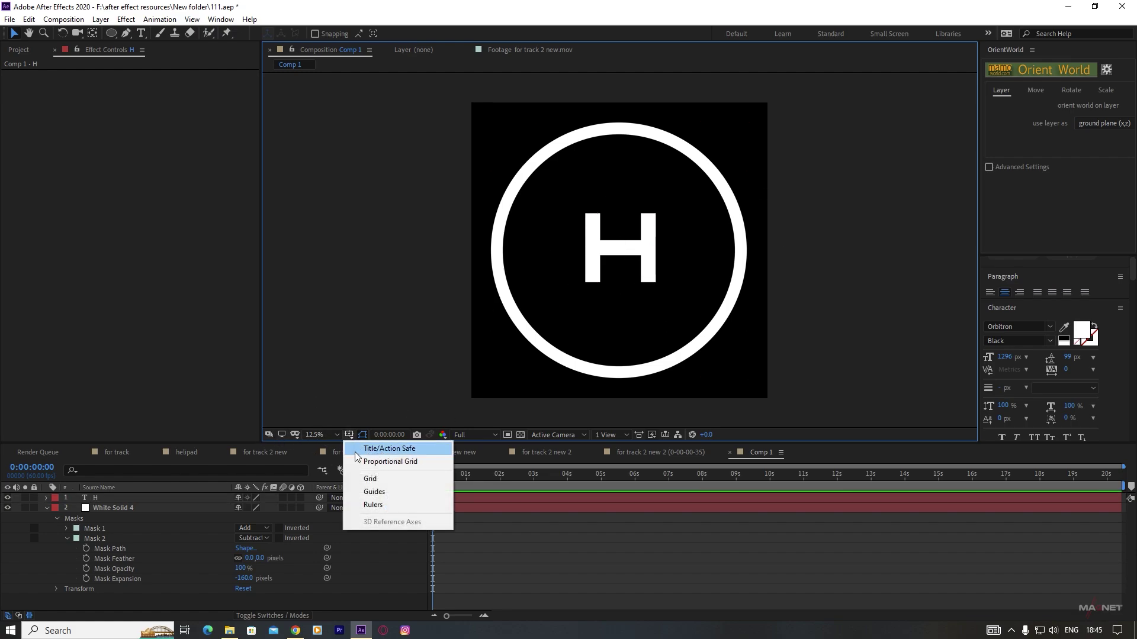
left_click(421, 449)
key("period")
left_click(645, 255)
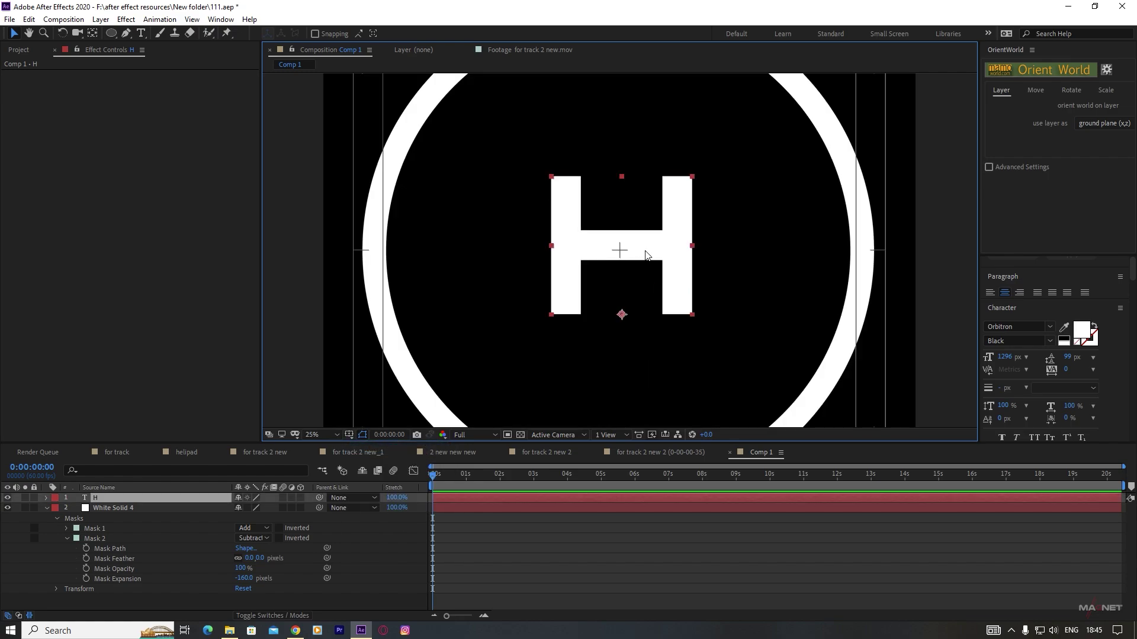
left_click_drag(645, 252, 646, 257)
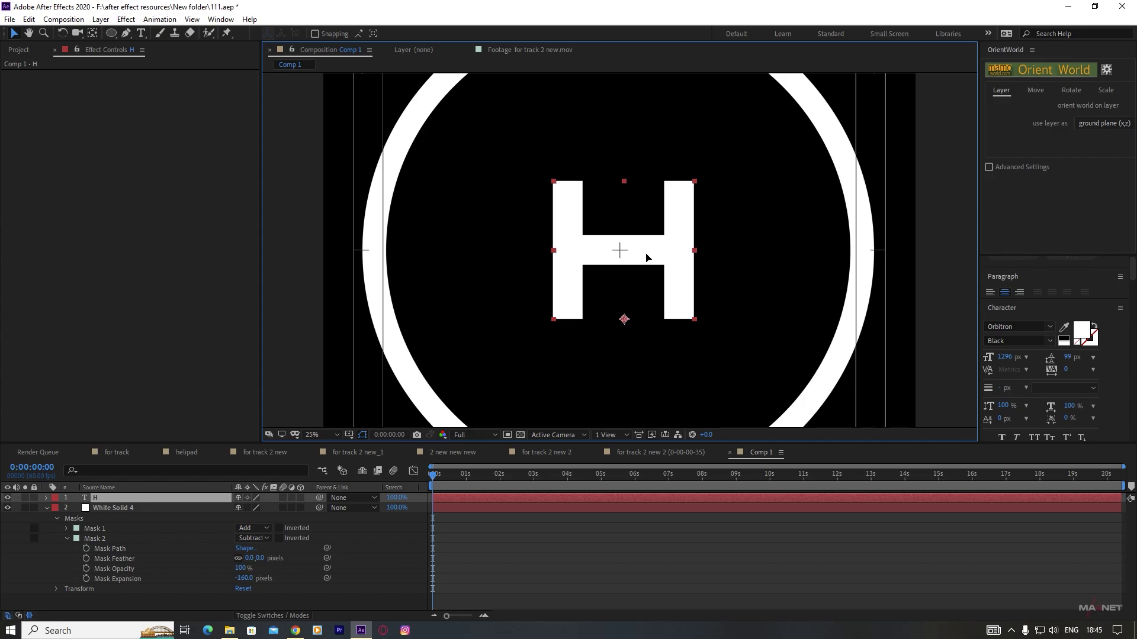
left_click_drag(646, 257, 647, 257)
key("ctrl+shift+a")
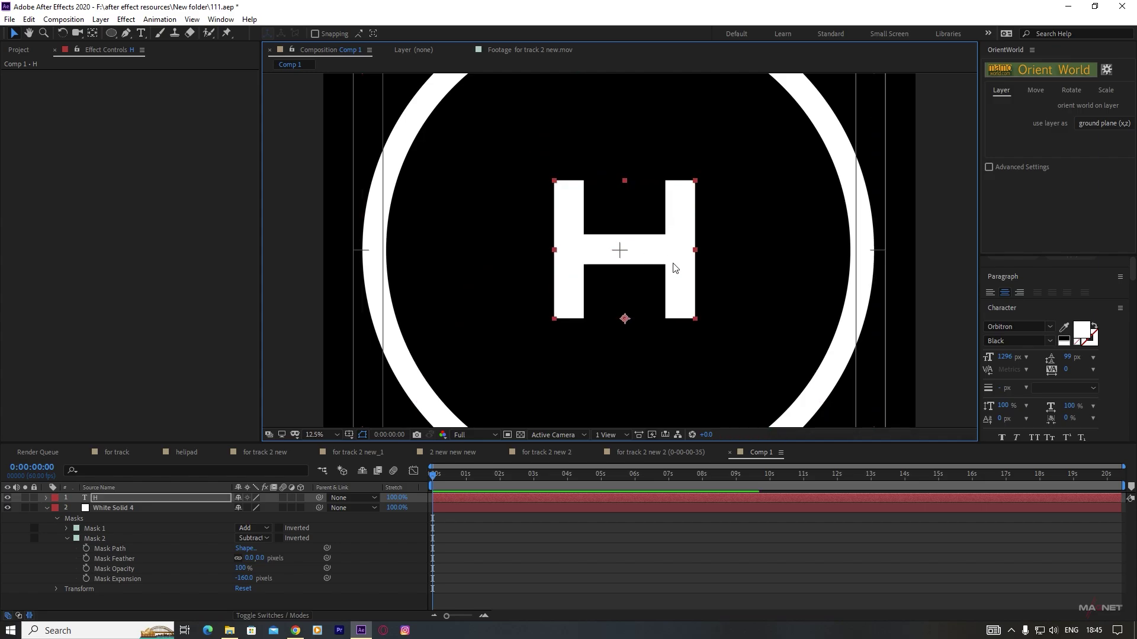
key("comma")
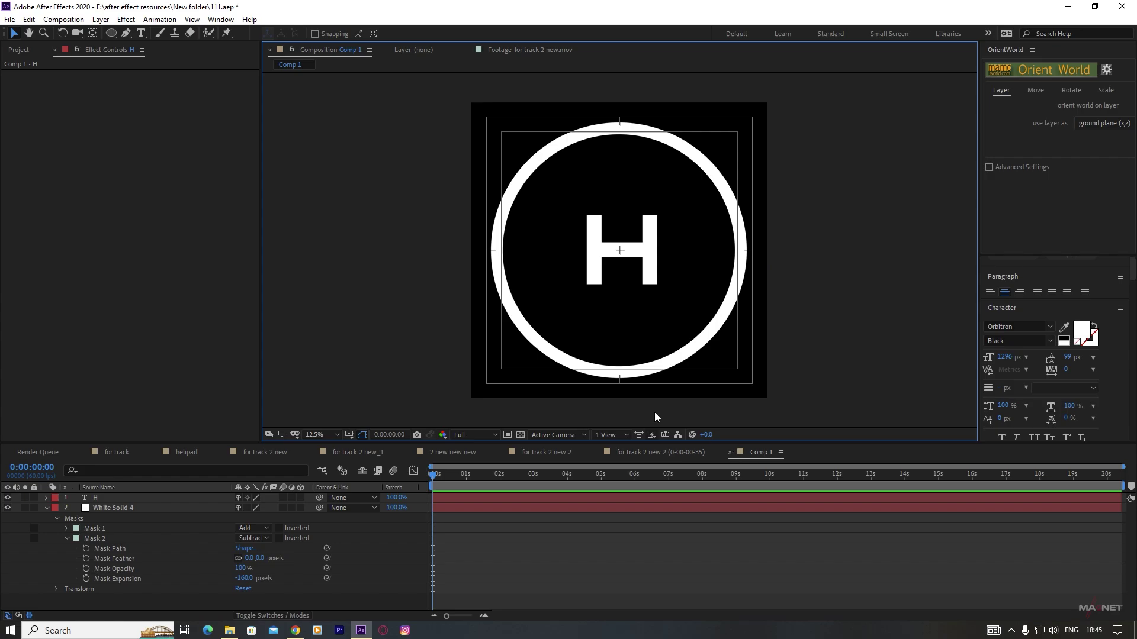
left_click(349, 434)
left_click(373, 444)
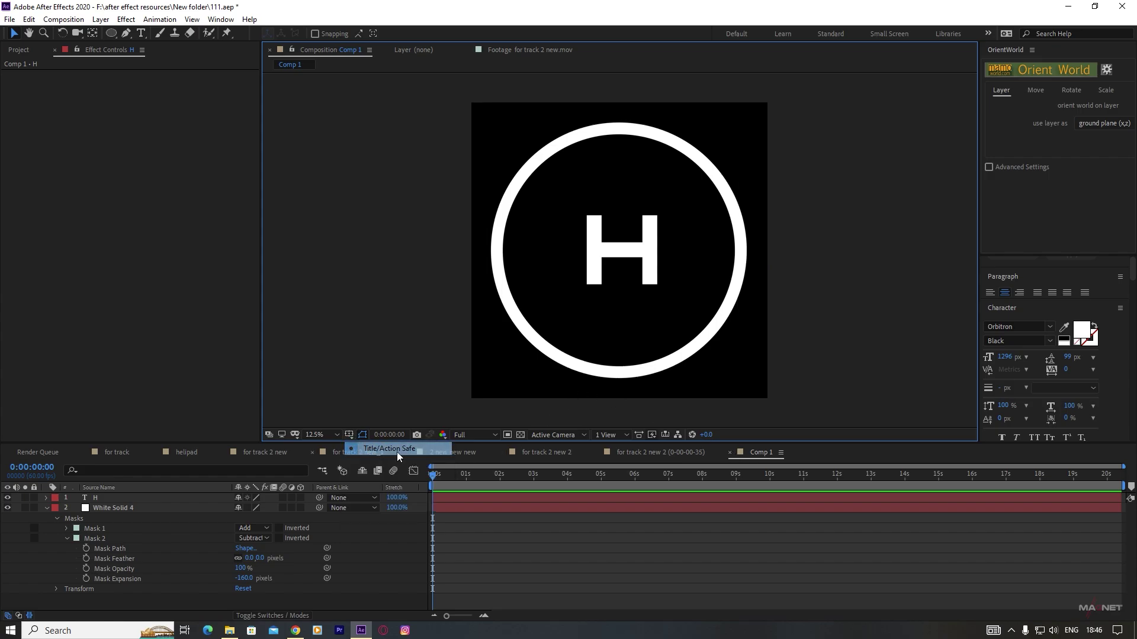
- Return to the "for track 2 new 2" composition, show the project items and collapse all expanded layers in the timeline
left_click(546, 453)
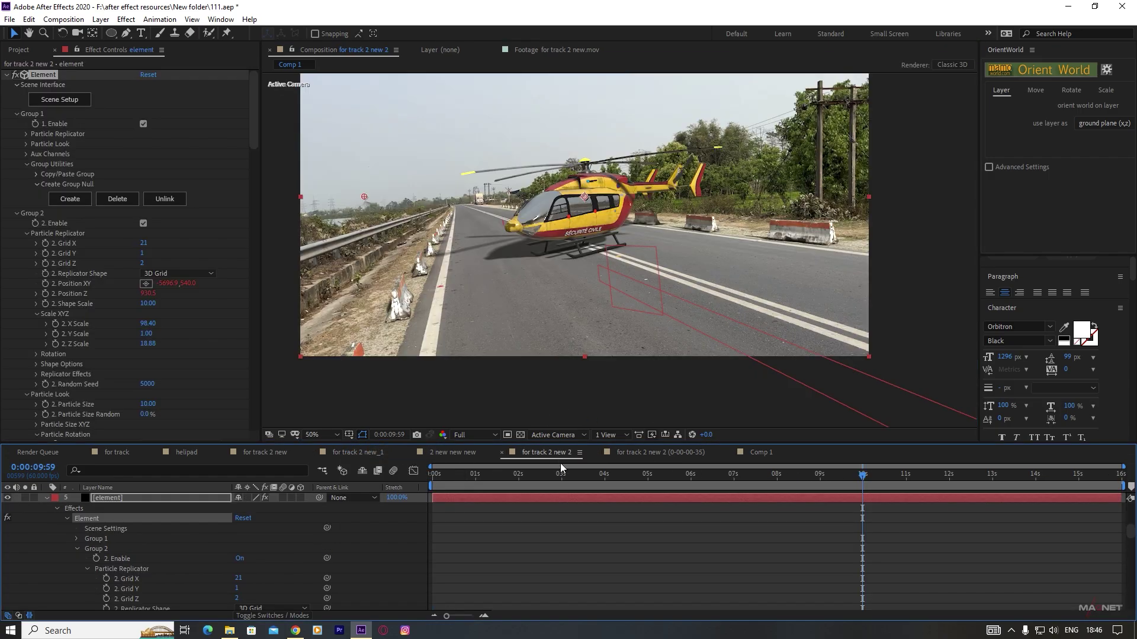
left_click(24, 51)
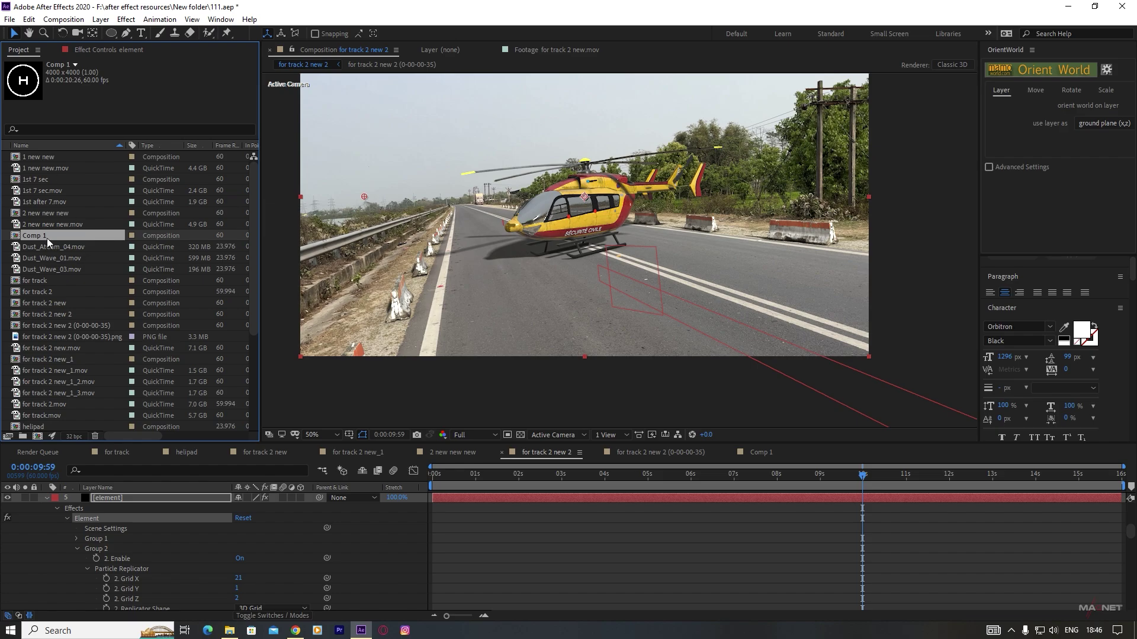
left_click(46, 499)
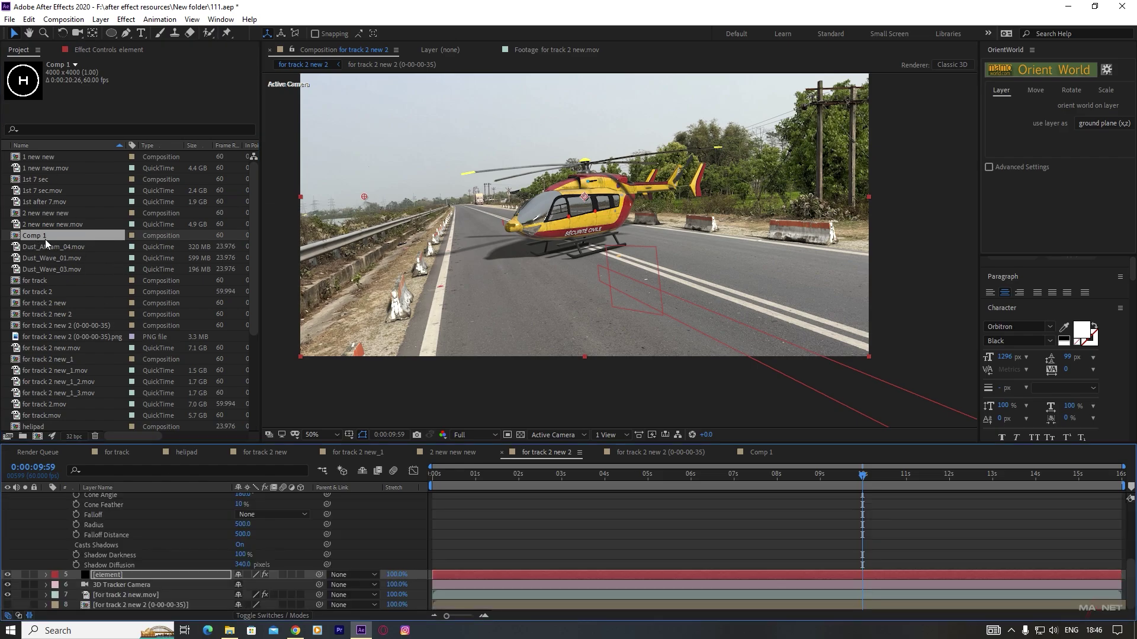
scroll(59, 536, "up", 4)
left_click(46, 528)
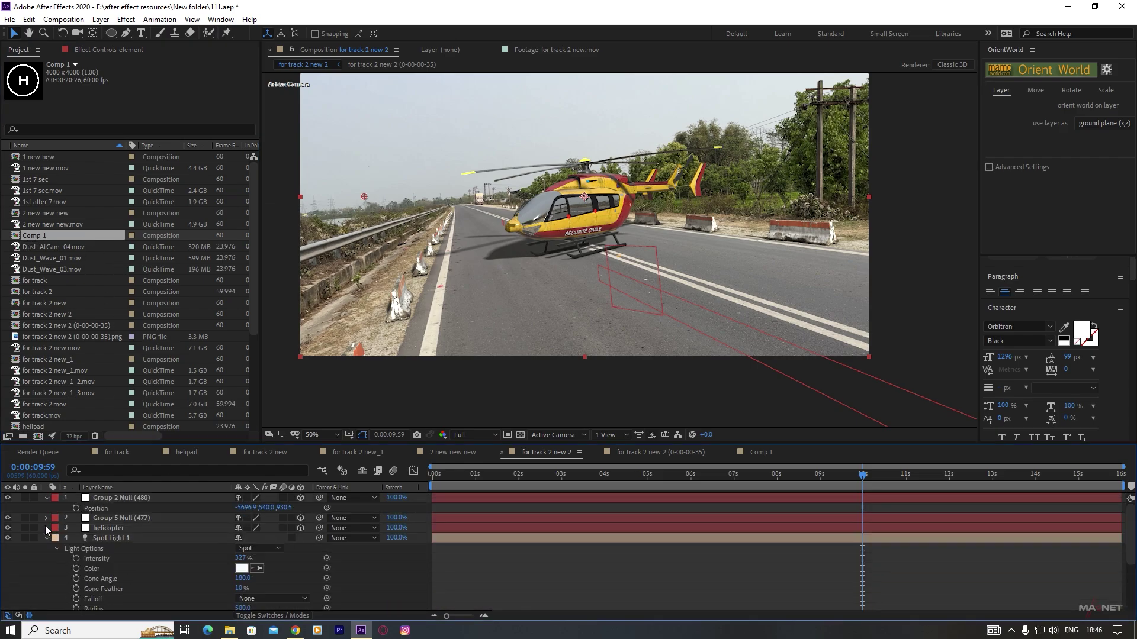
left_click(46, 498)
left_click(48, 529)
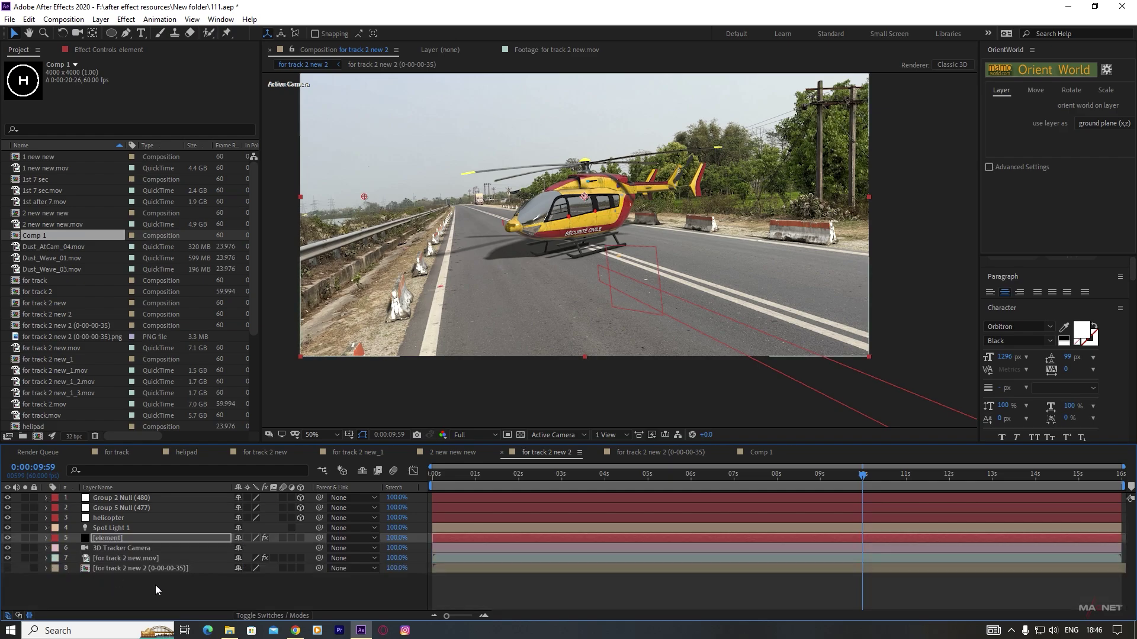
- Add Comp 1 to the timeline directly below the element layer and make it a 3D layer
left_click_drag(45, 236, 148, 592)
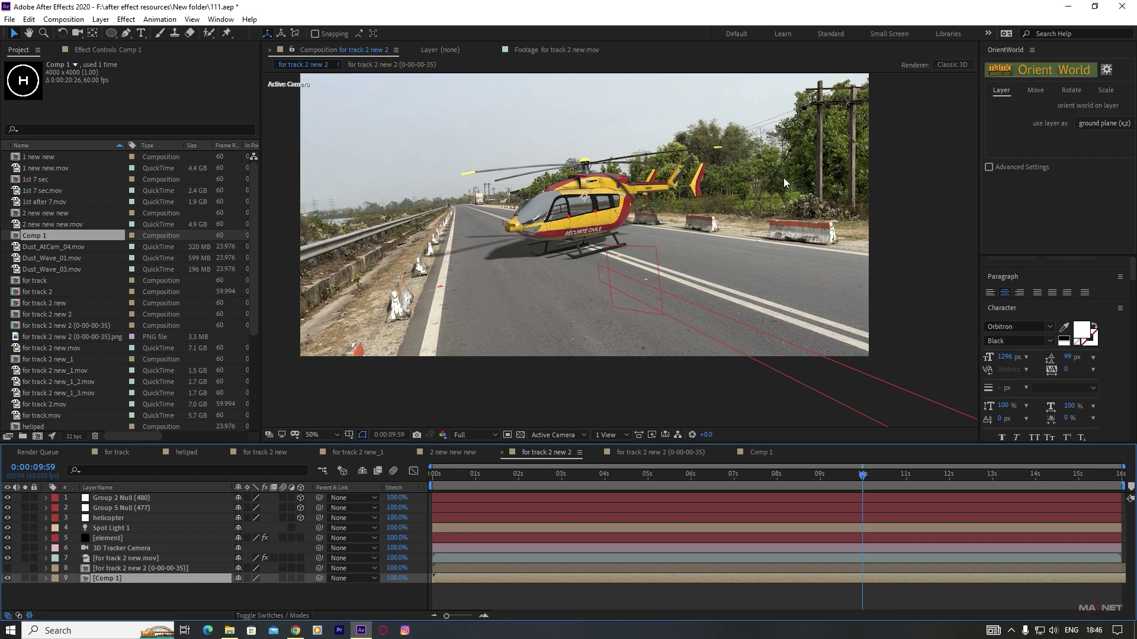
left_click_drag(134, 581, 123, 538)
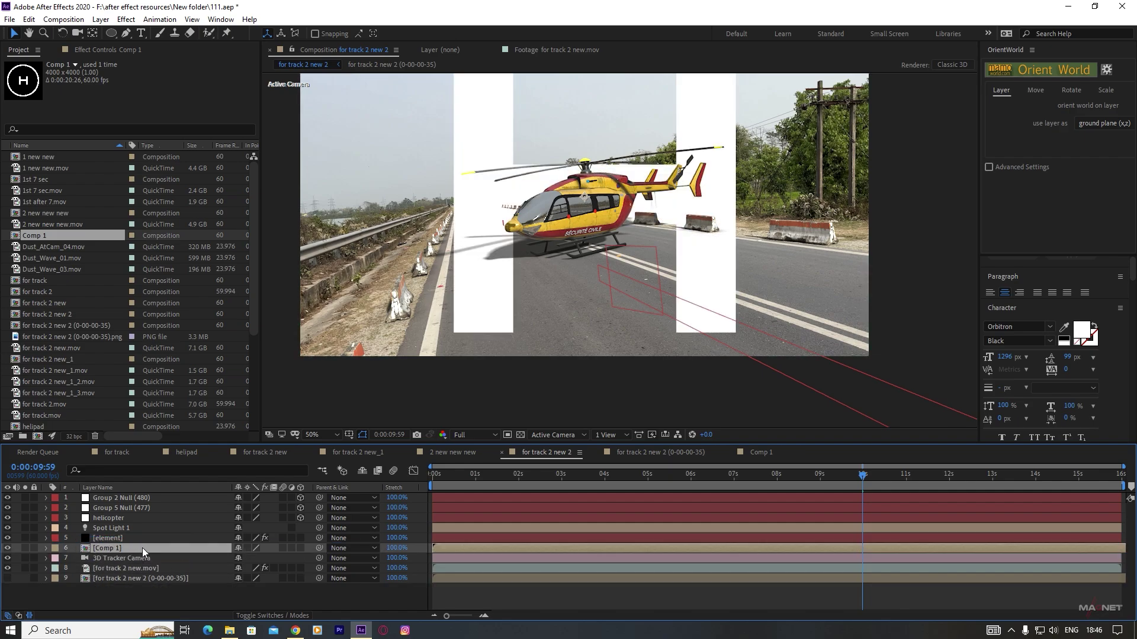
left_click(301, 549)
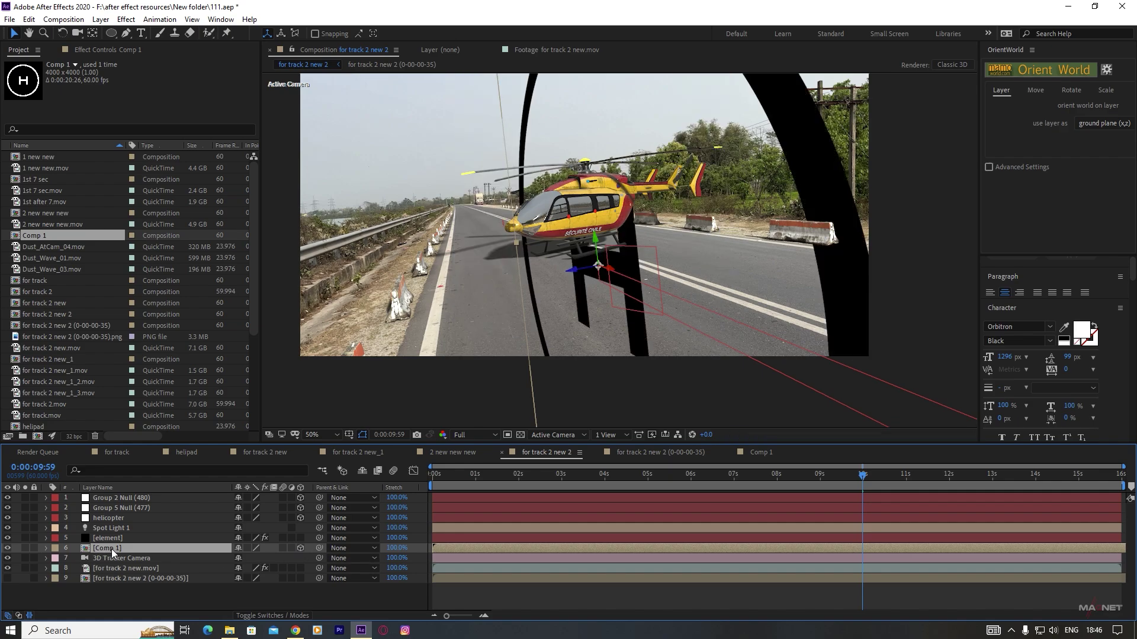
- Turn off Accepts Lights in the material options of the Comp 1 layer
key("a")
key("a")
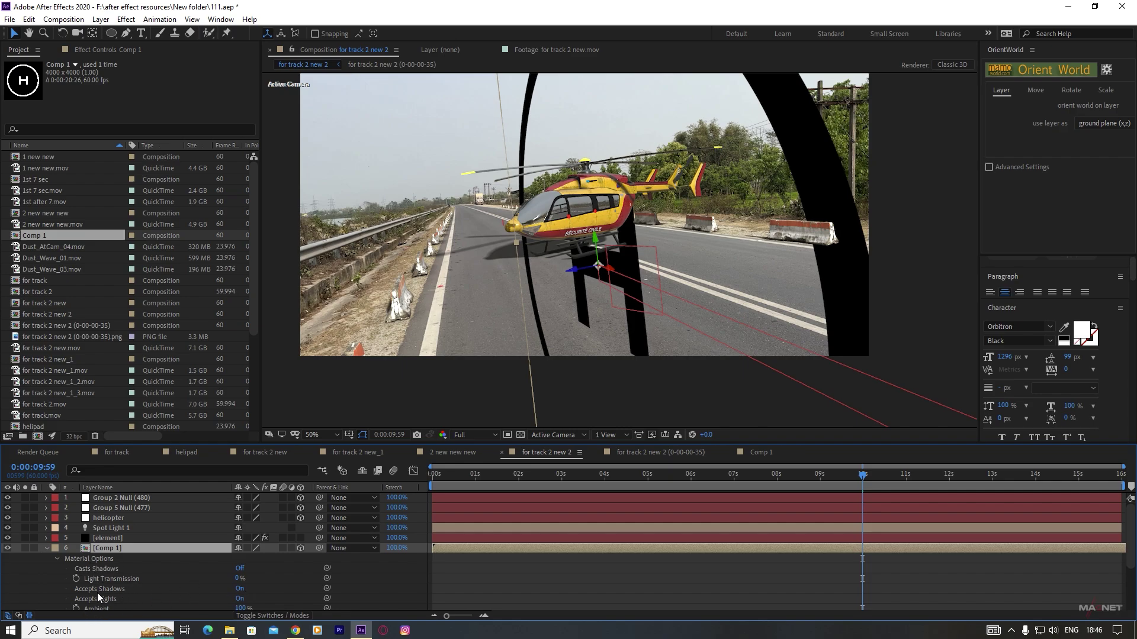
left_click(240, 599)
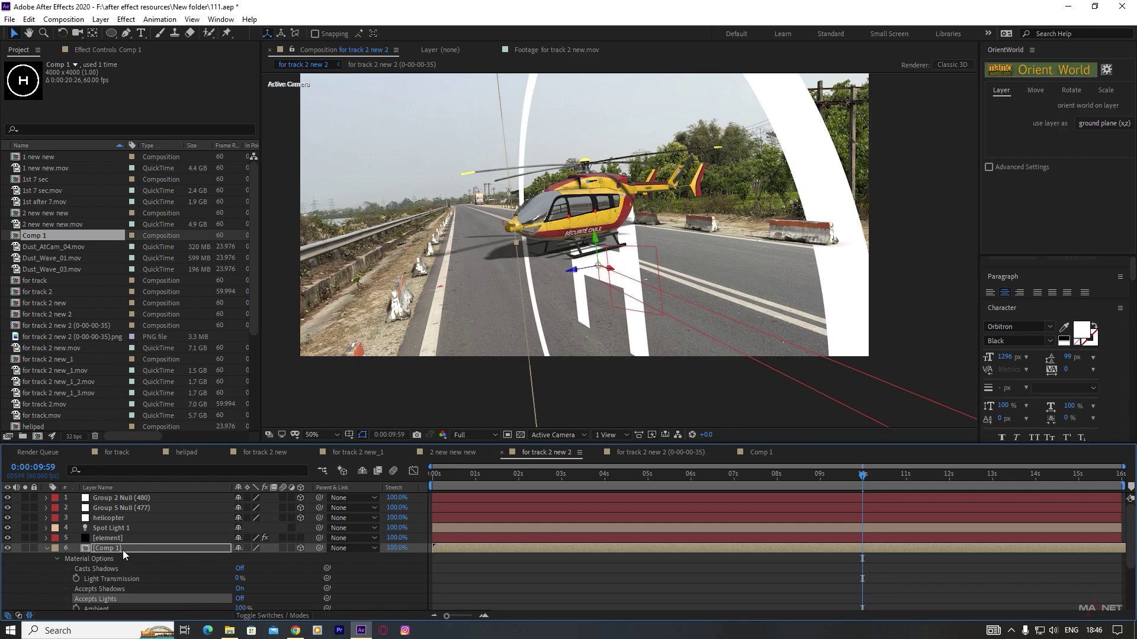
- Lay the helipad marking flat on the road by setting Comp 1's X Rotation to 90°
key("r")
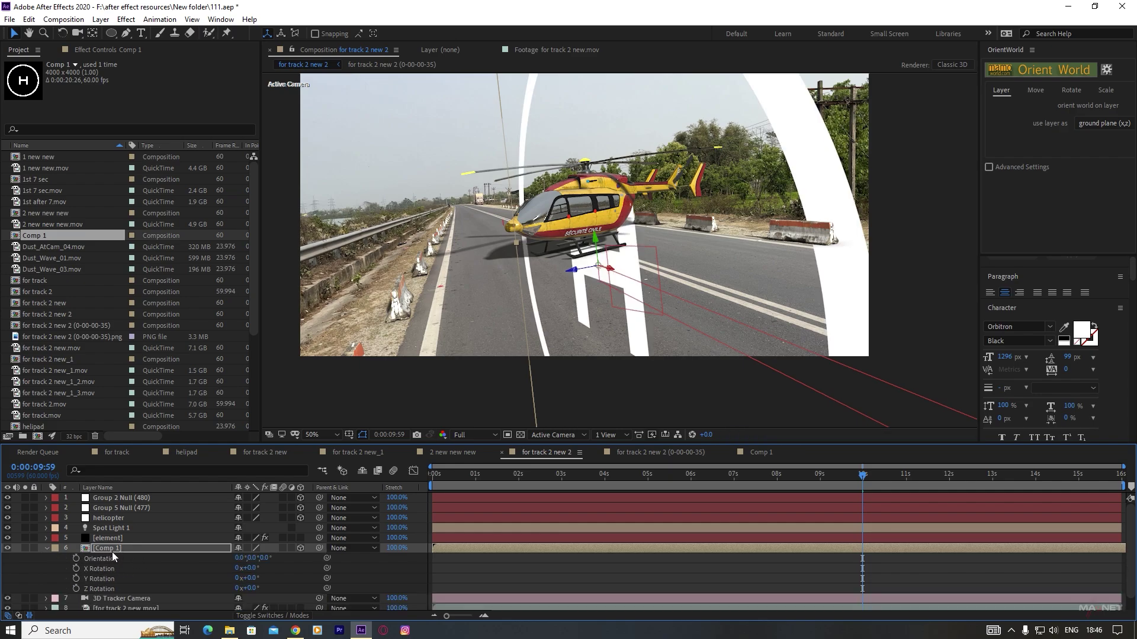
left_click(251, 569)
type("90")
left_click(706, 282)
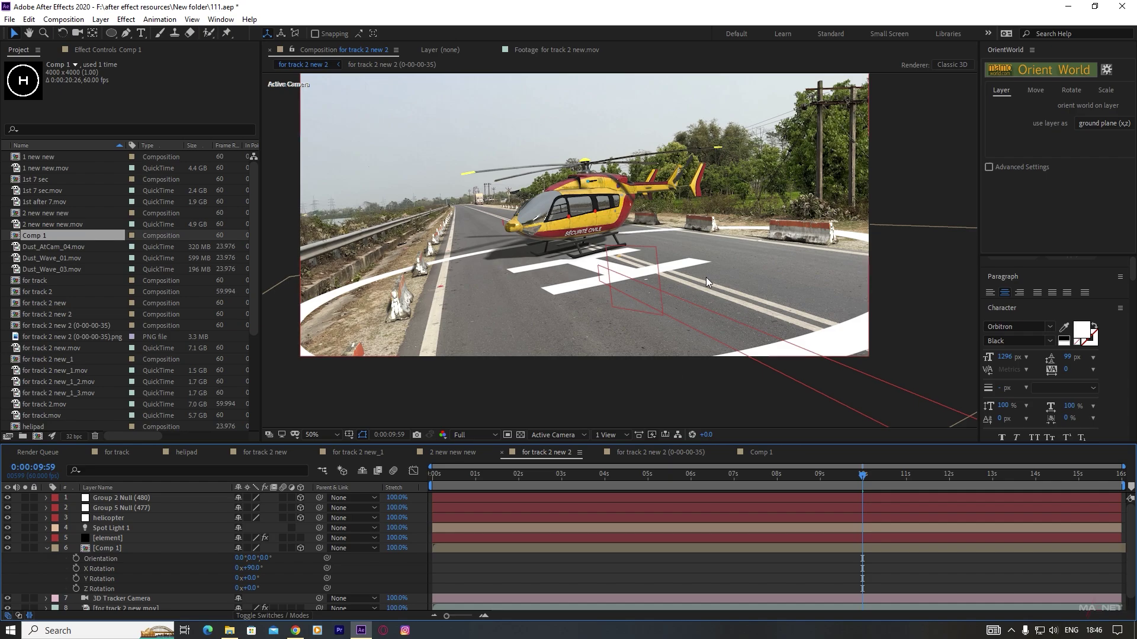
- Scale the Comp 1 layer down uniformly to 44%
left_click(116, 549)
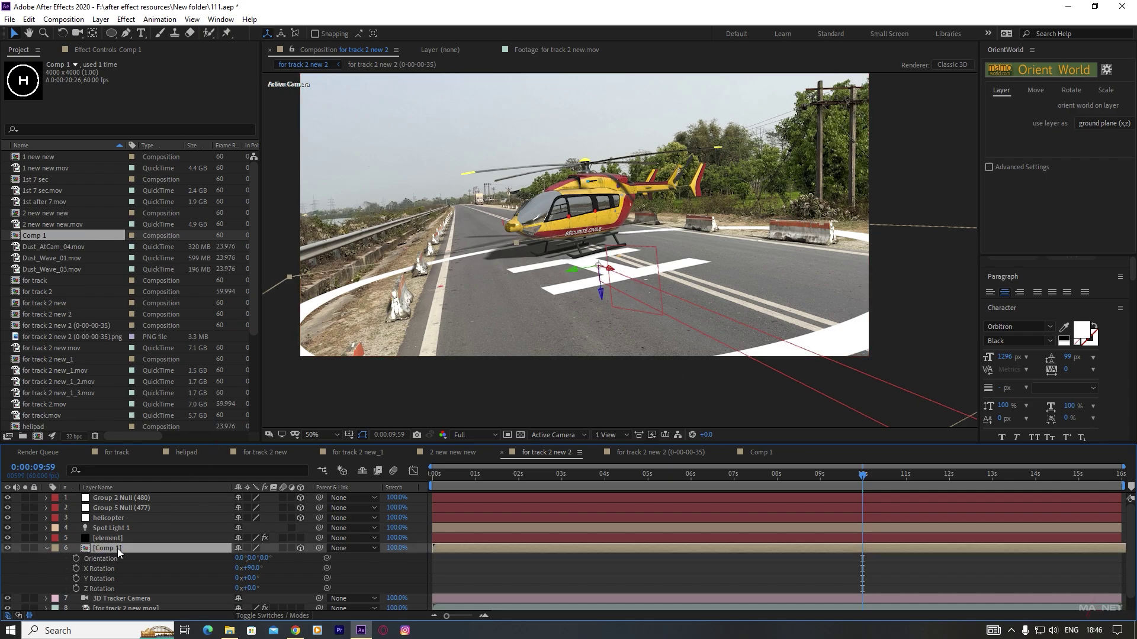
key("s")
left_click_drag(258, 558, 235, 572)
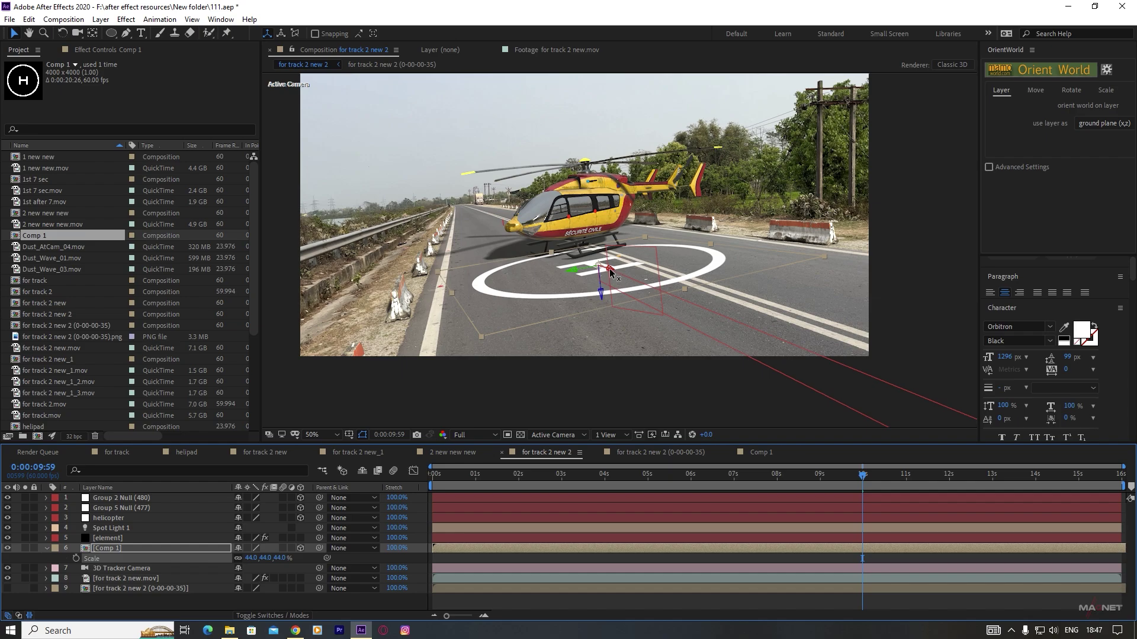
- Reposition the helipad marking across the road near the helicopter's skids and set its Z Rotation to -6.4°
left_click_drag(610, 273, 519, 256)
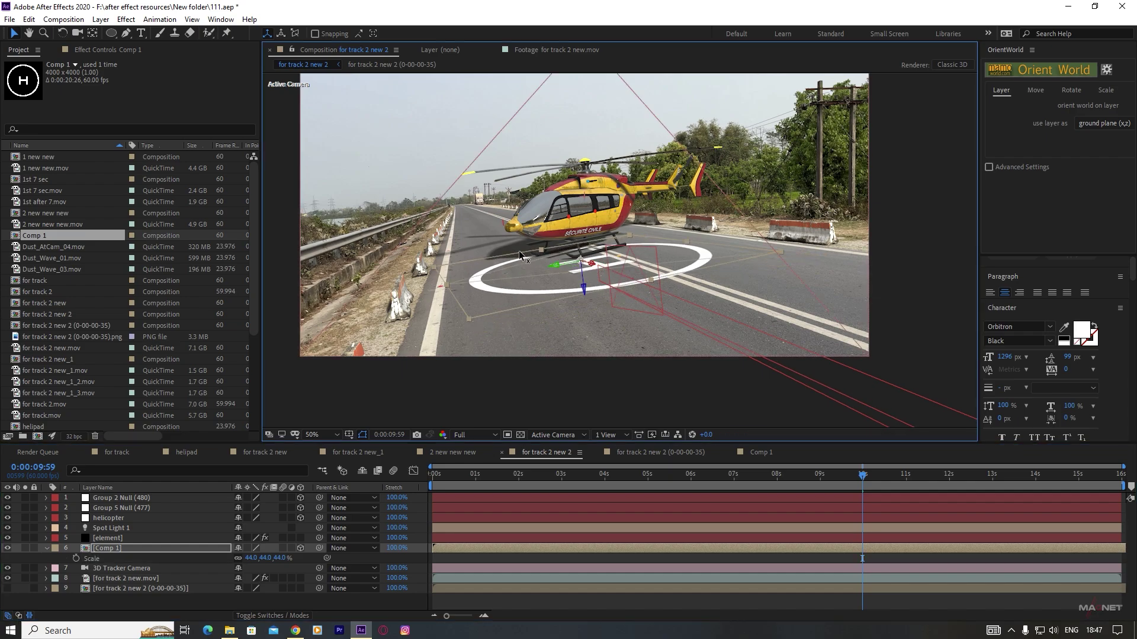
key("slash")
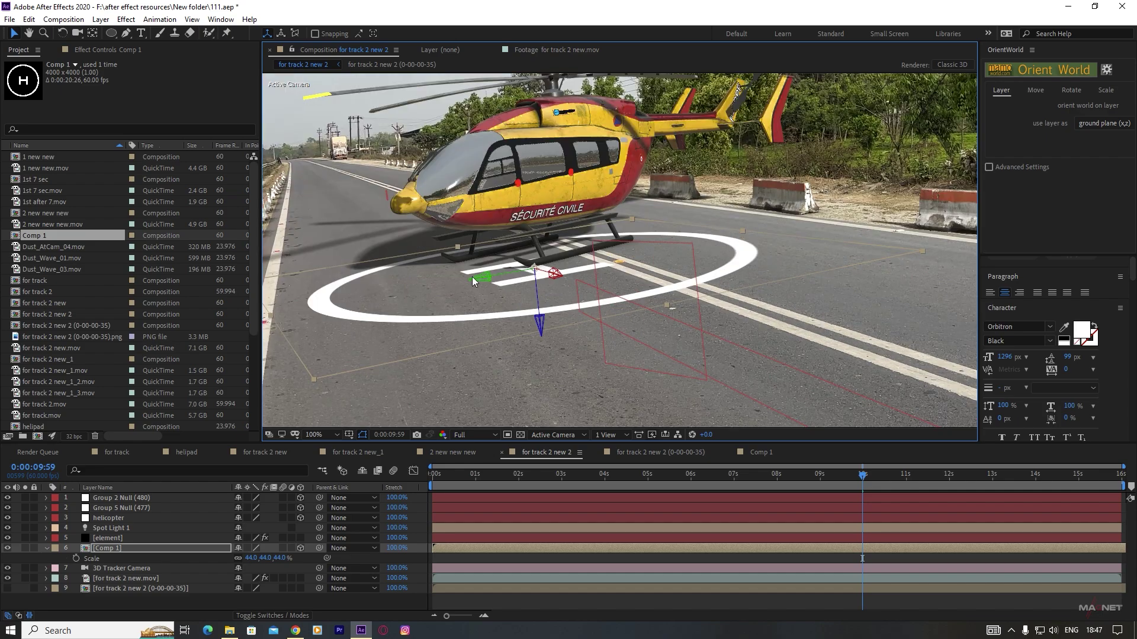
left_click_drag(473, 281, 625, 248)
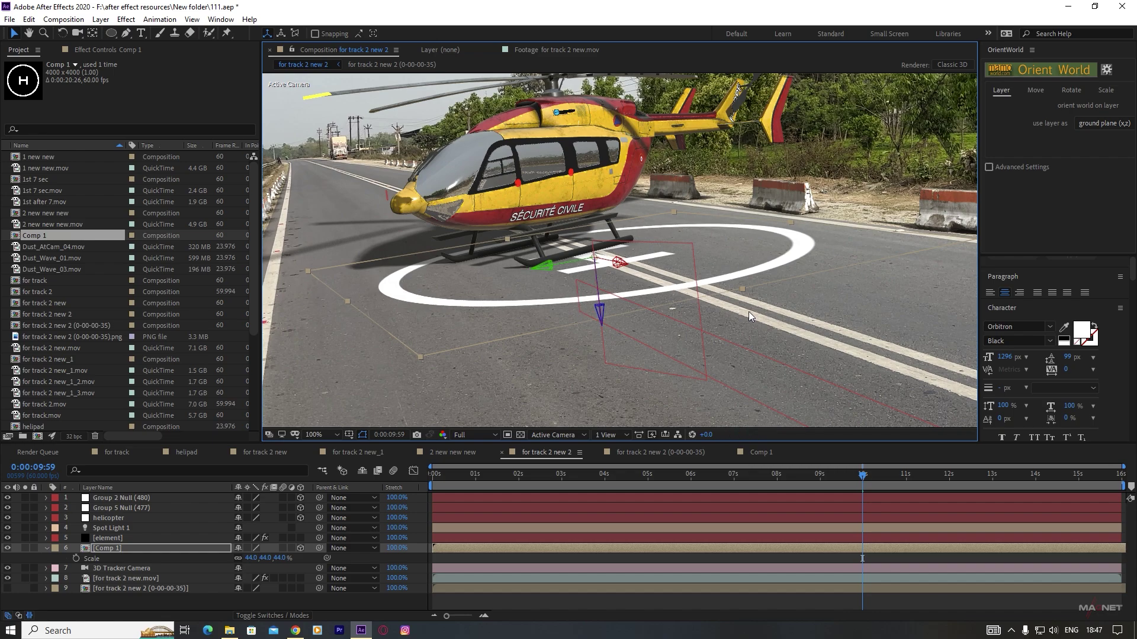
key("r")
left_click_drag(250, 589, 161, 608)
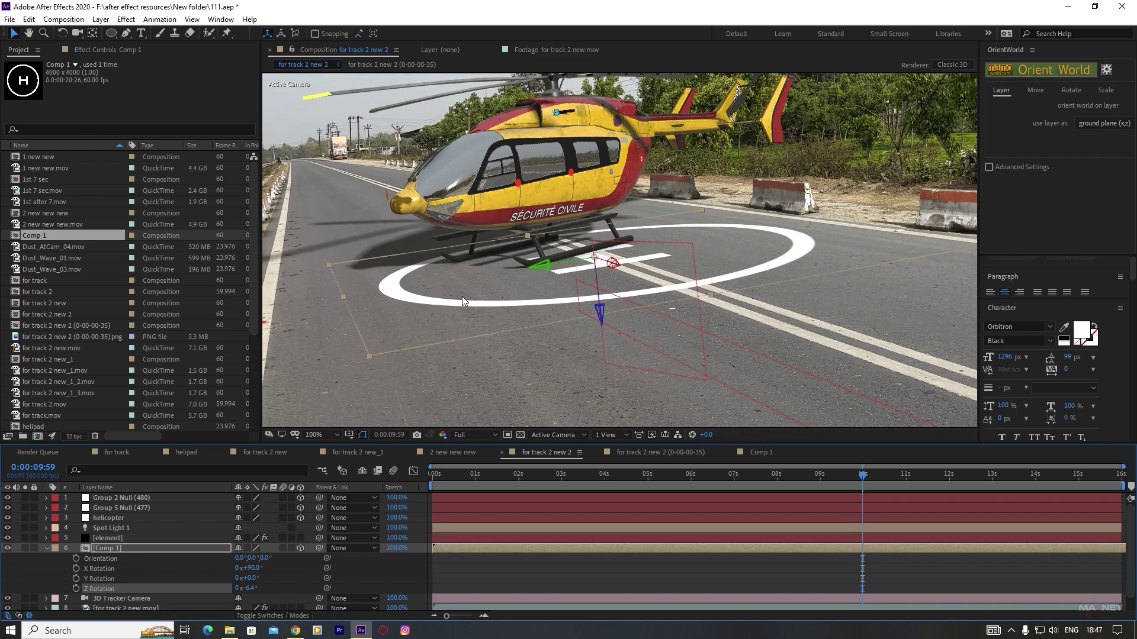
left_click_drag(547, 268, 569, 259)
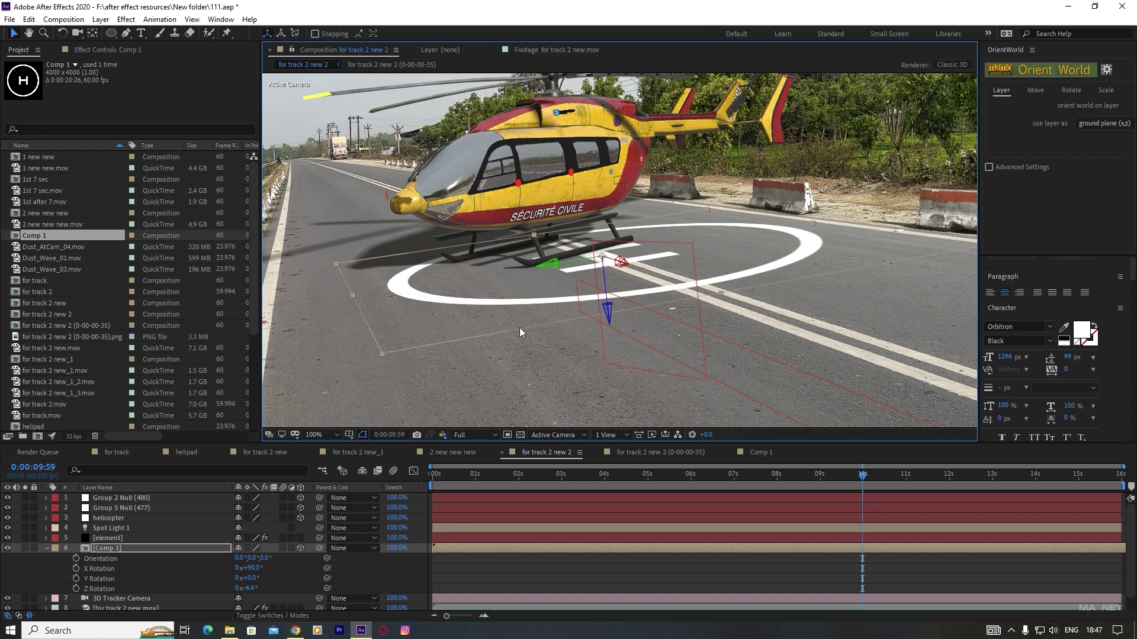
- Set the blending mode of the Comp 1 layer to Overlay
key("period")
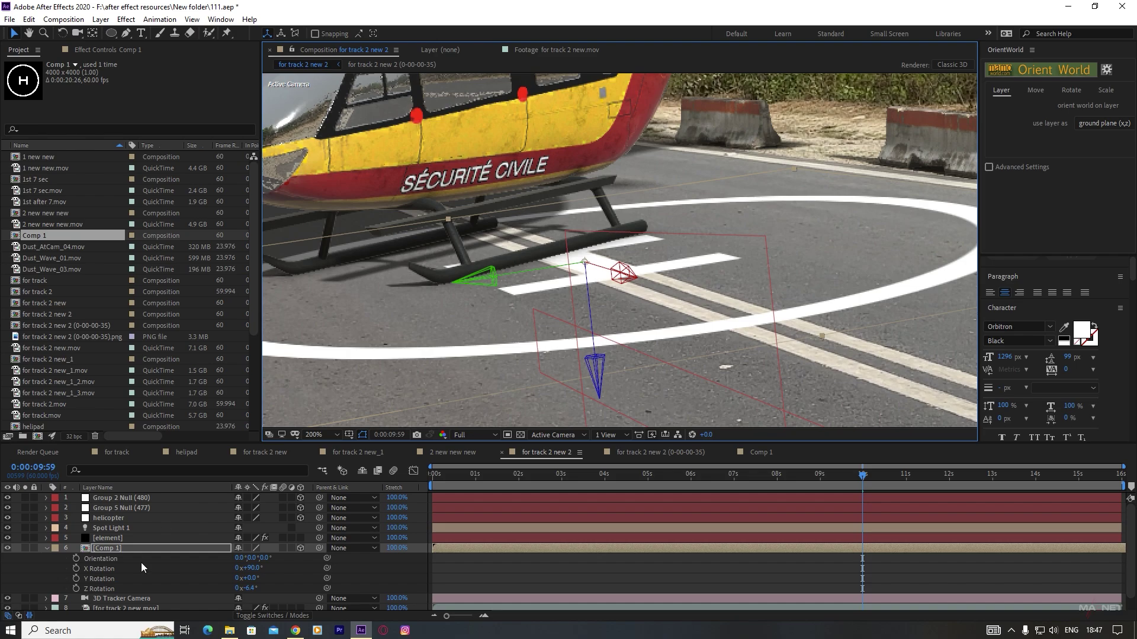
left_click(272, 616)
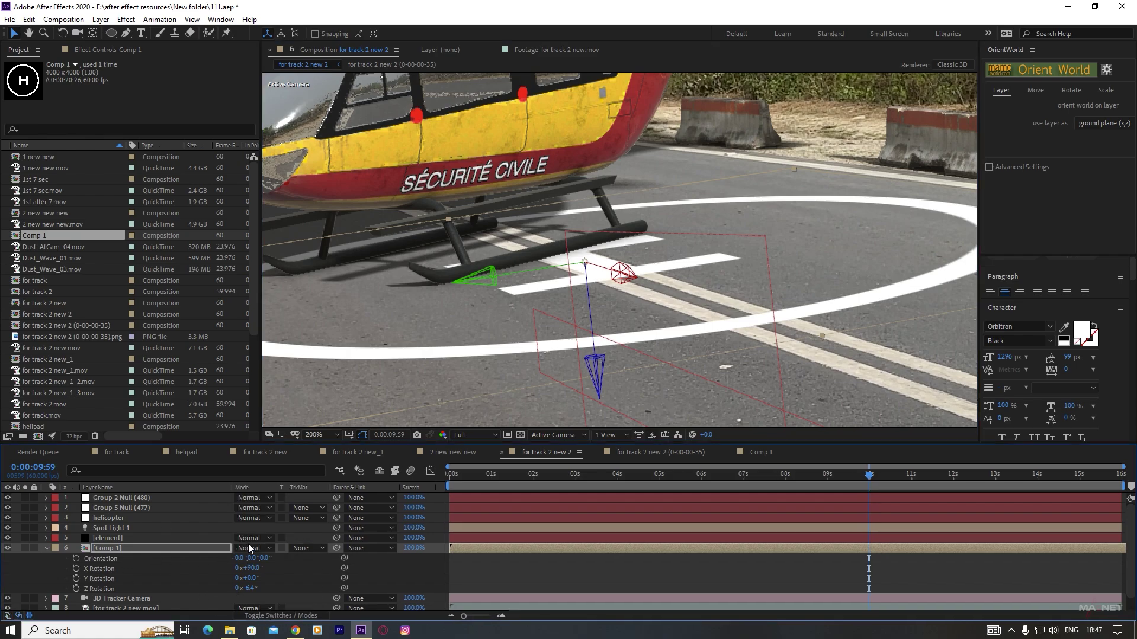
left_click(258, 552)
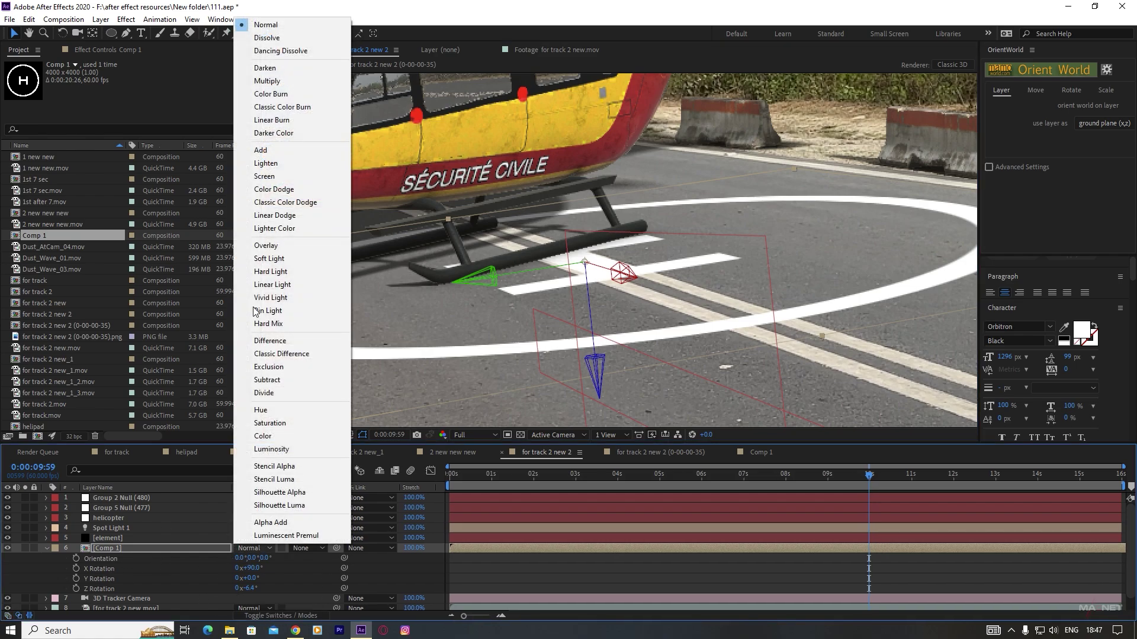
left_click(288, 253)
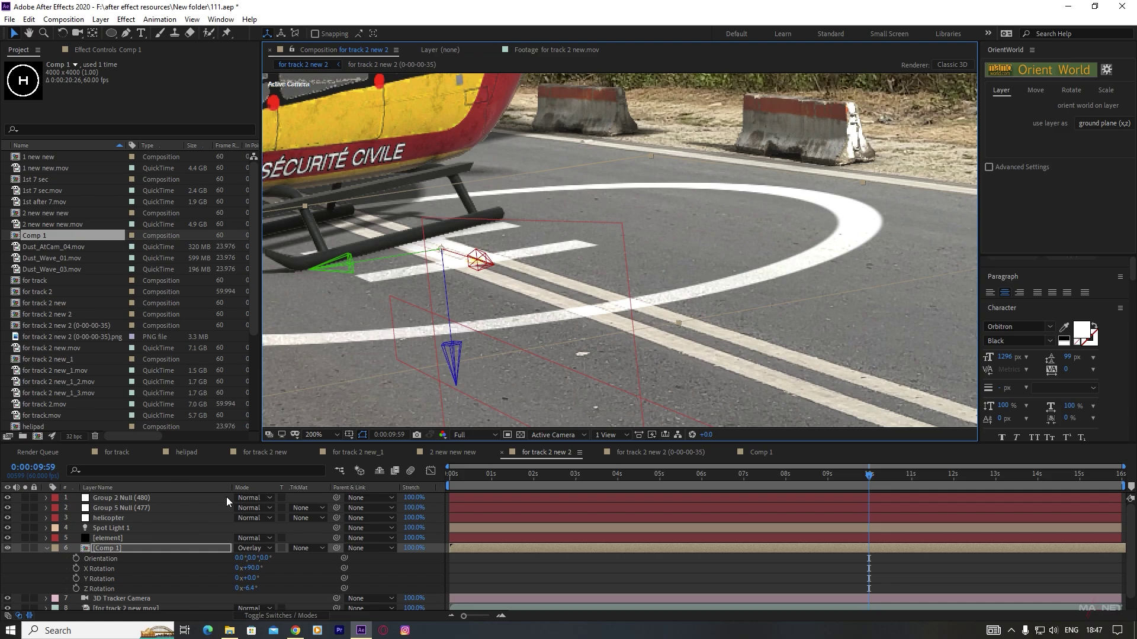
- Apply a Tint effect to Comp 1 and sample the painted road line as its Map White To colour
left_click(112, 549)
left_click(126, 20)
mouse_move(200, 156)
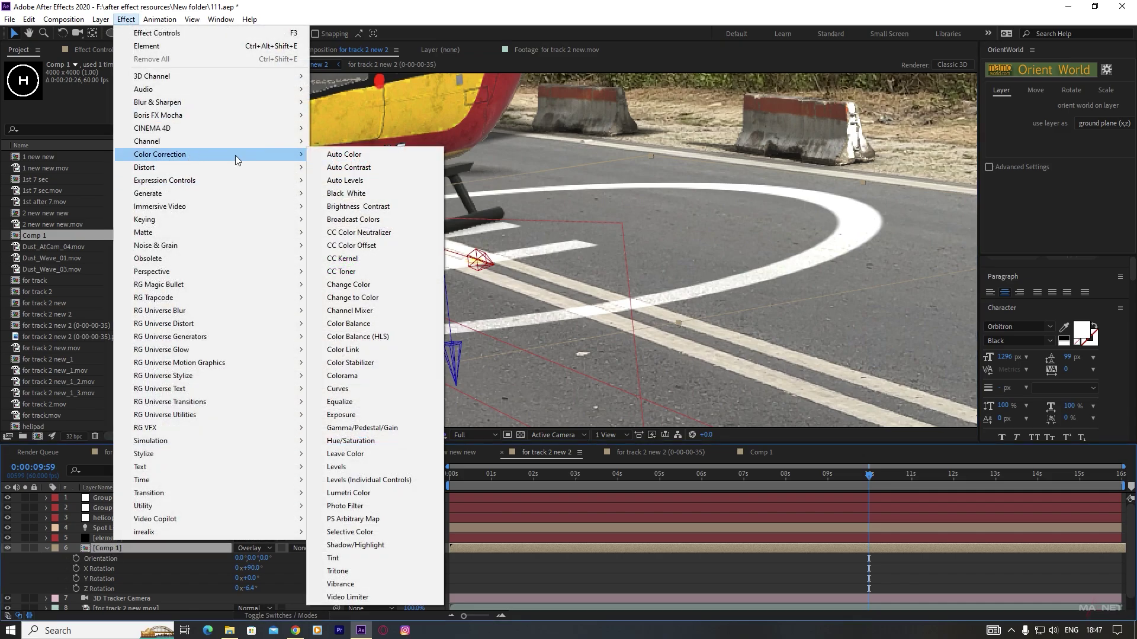
left_click(337, 558)
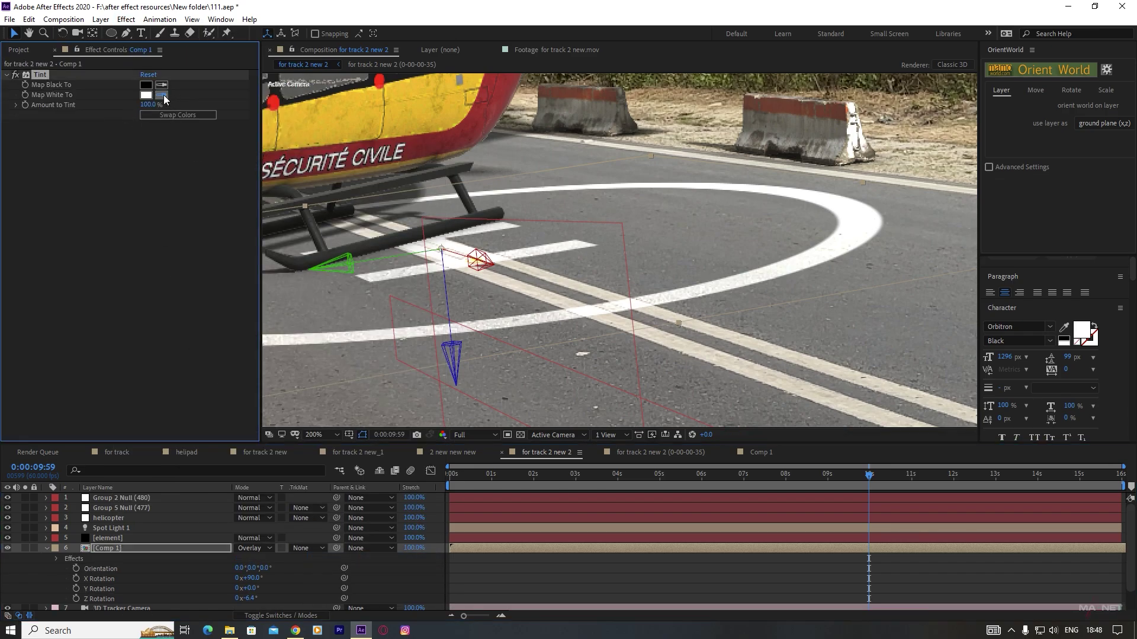
left_click(530, 292)
- Reduce the Tint effect's Amount to Tint to 53%
left_click(152, 104)
type("76")
key("Return")
left_click_drag(149, 115, 145, 125)
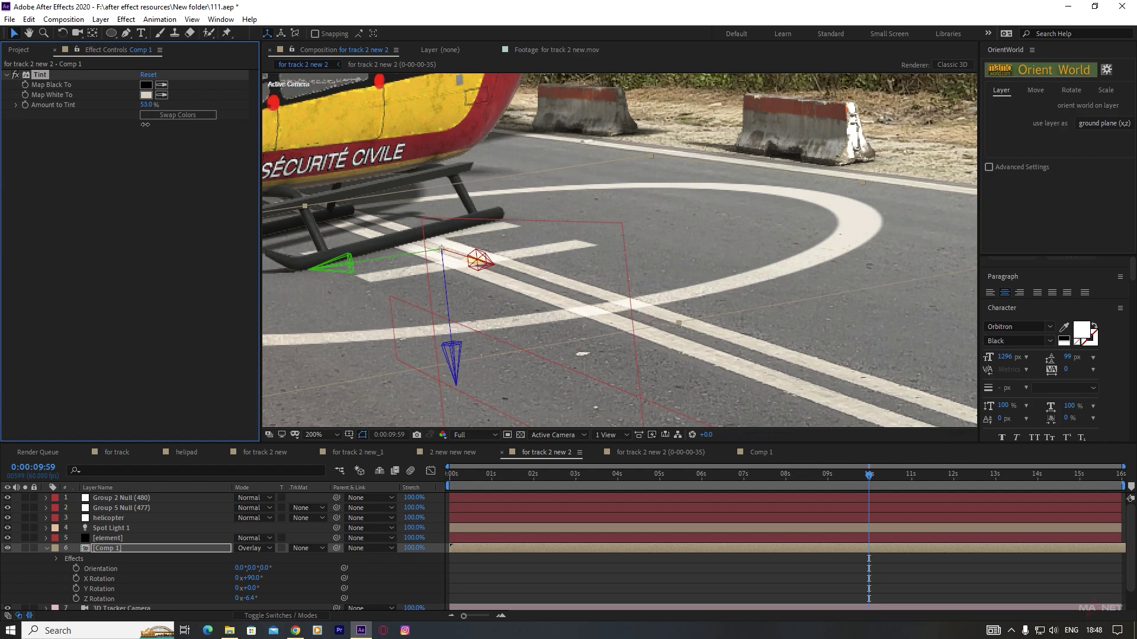
- Check the tinted marking against the road, then shift Comp 1 along its X axis to sit further under the helicopter
key("comma")
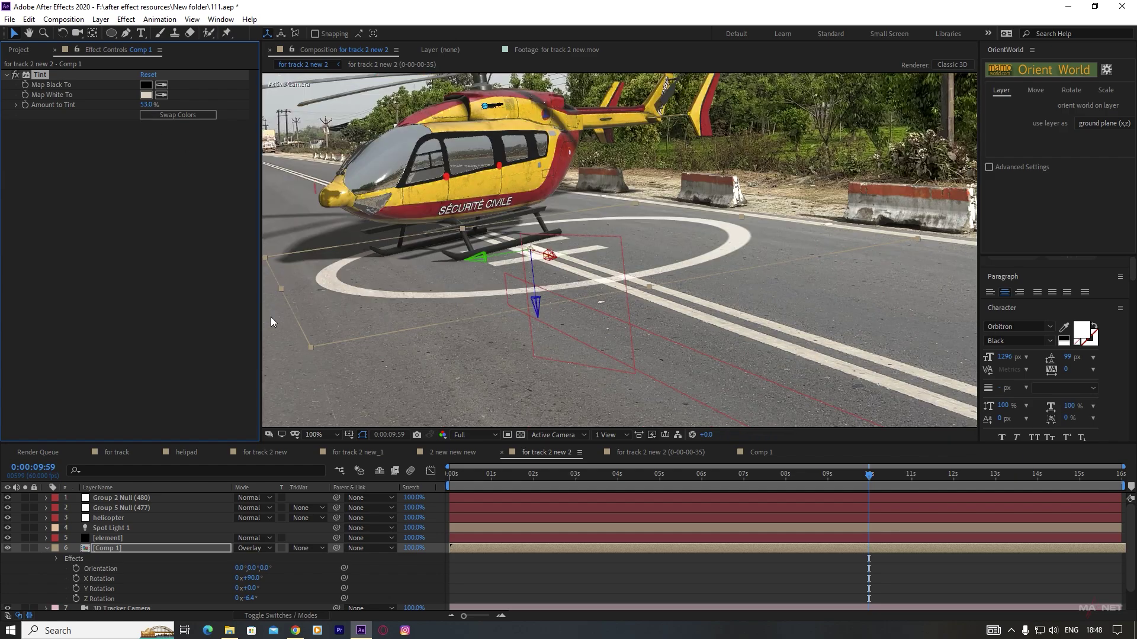
key("comma")
left_click(362, 320)
key("period")
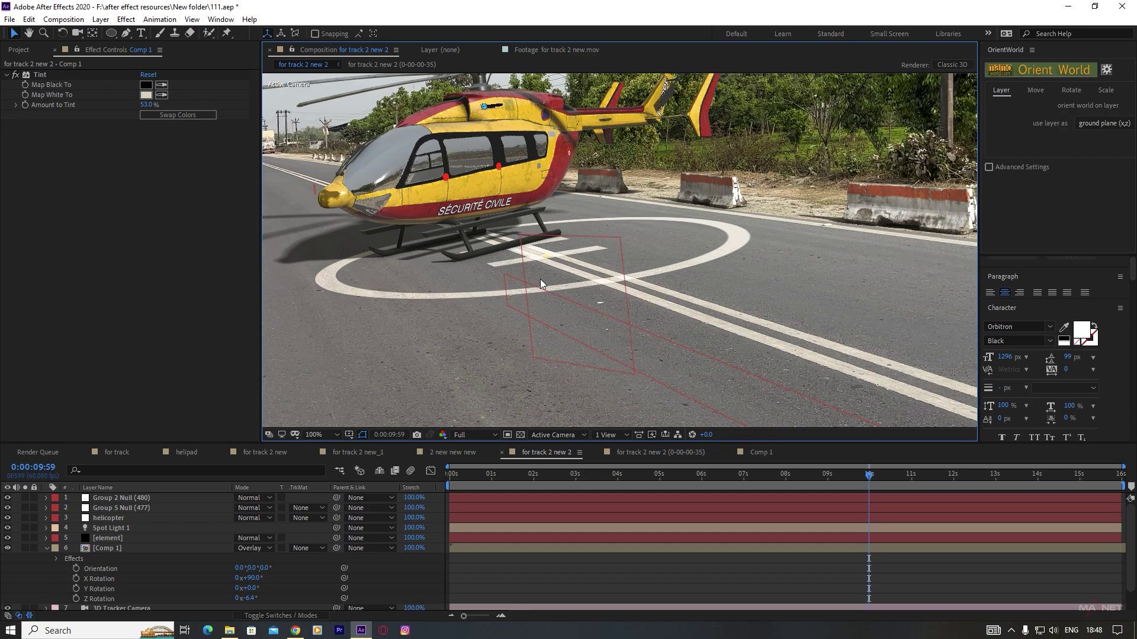
key("comma")
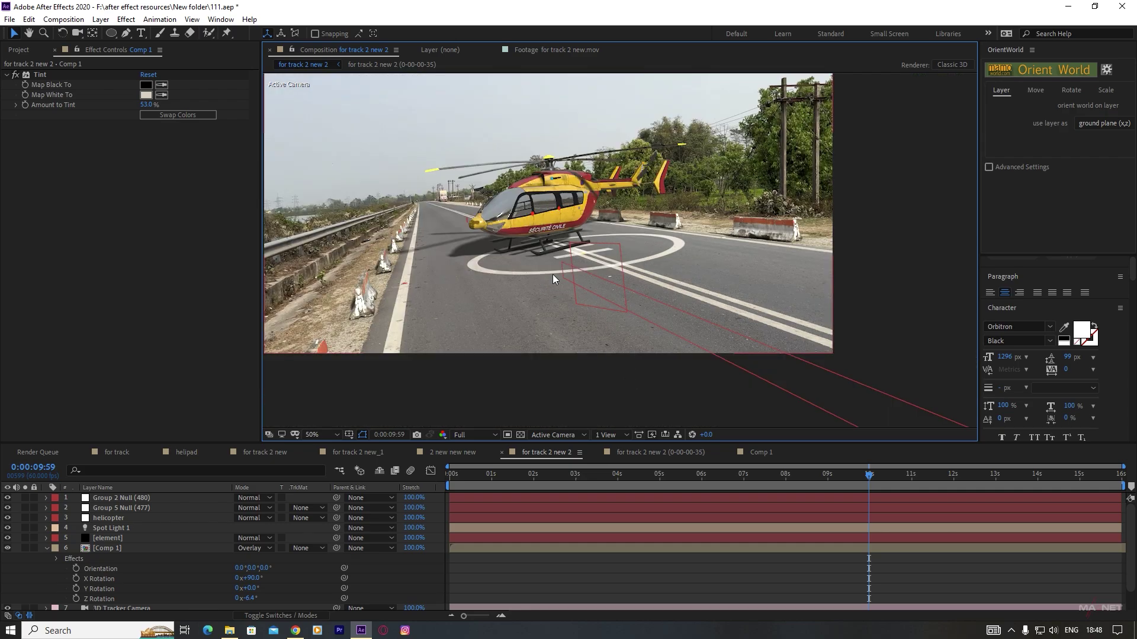
scroll(537, 253, "up", 2)
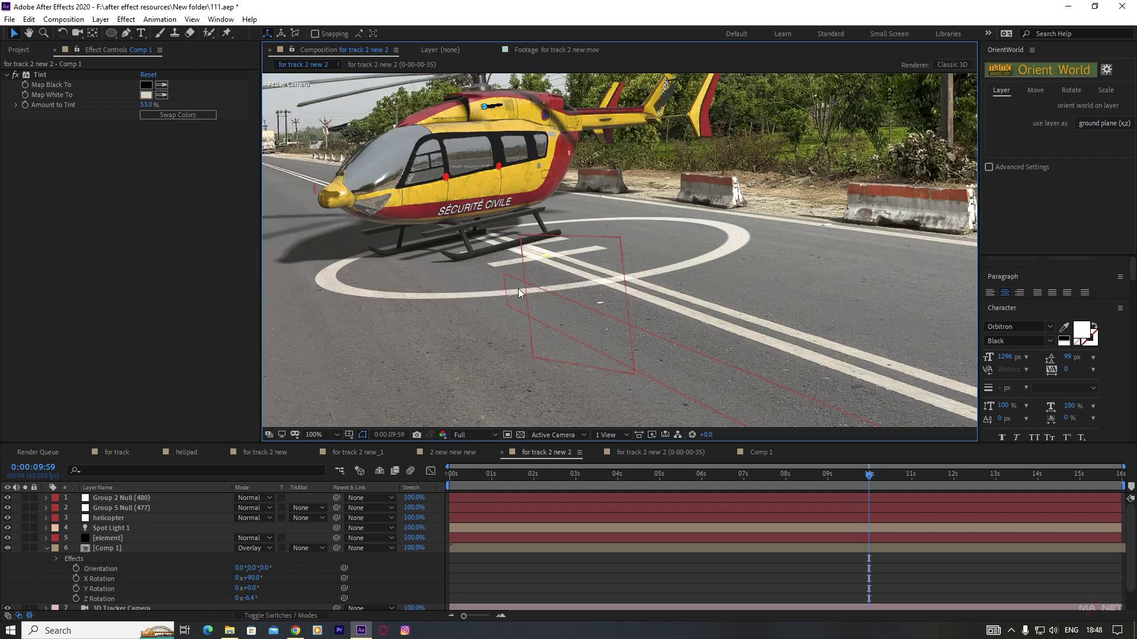
left_click(111, 549)
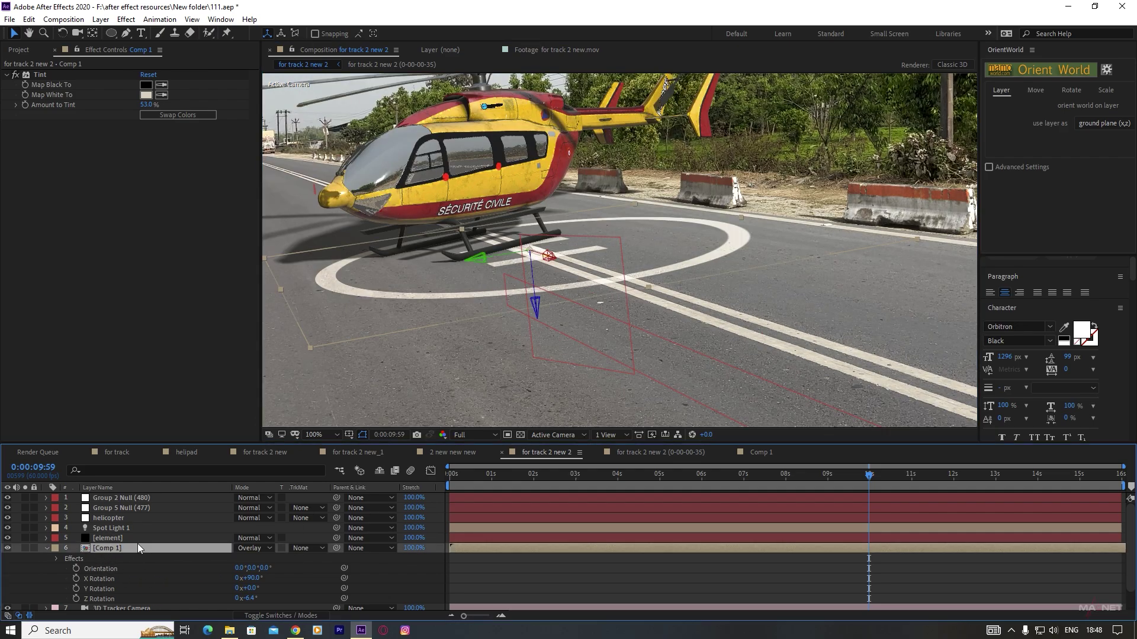
left_click_drag(550, 260, 438, 238)
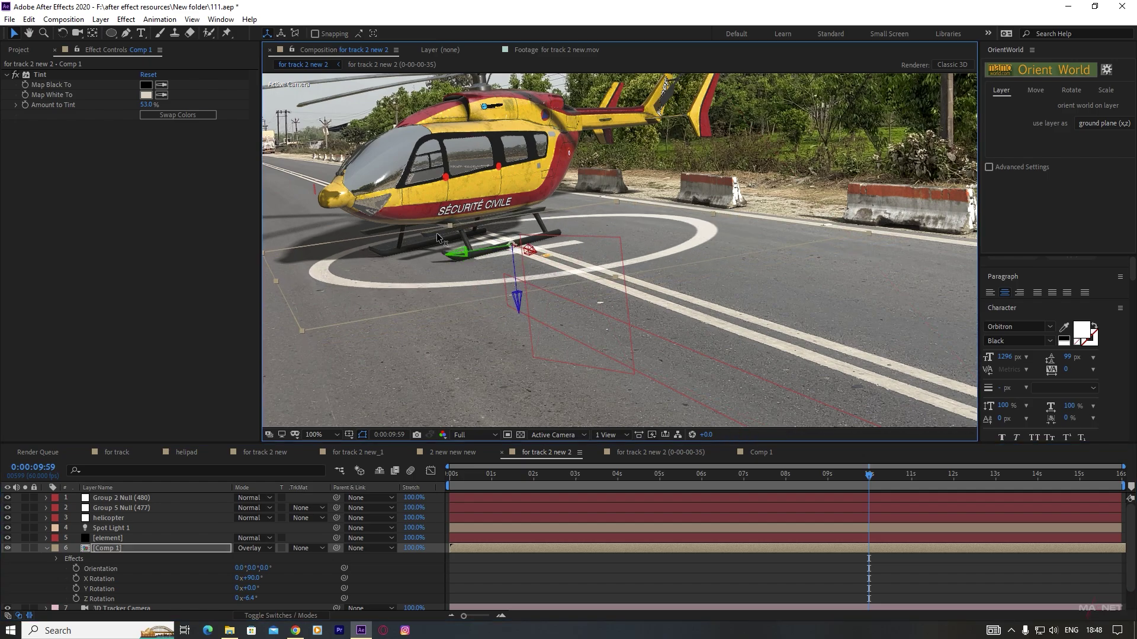
- Enlarge the helipad marking by setting Comp 1's scale to 48.5%
scroll(568, 274, "down", 2)
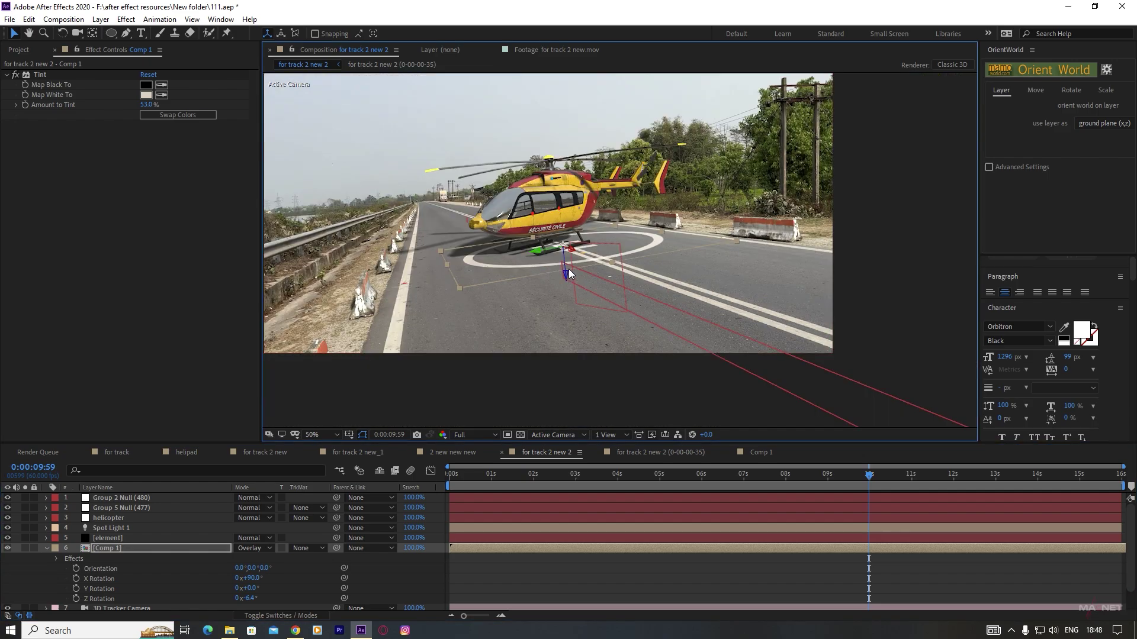
left_click(118, 550)
key("s")
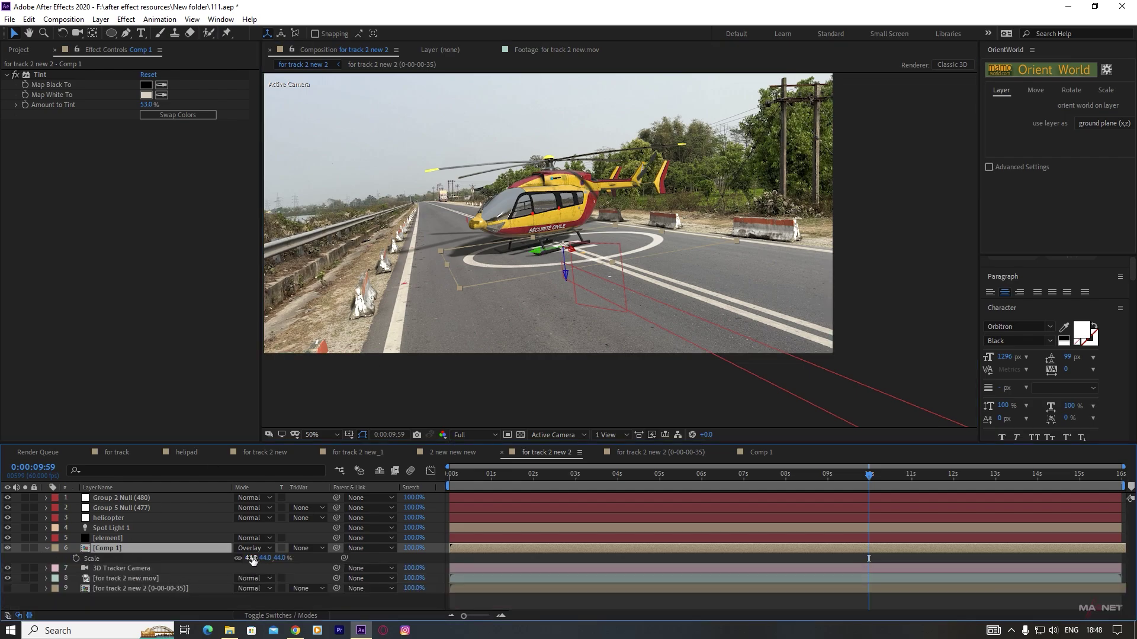
mouse_move(268, 558)
left_mouse_down()
mouse_move(278, 556)
mouse_move(259, 557)
left_mouse_up()
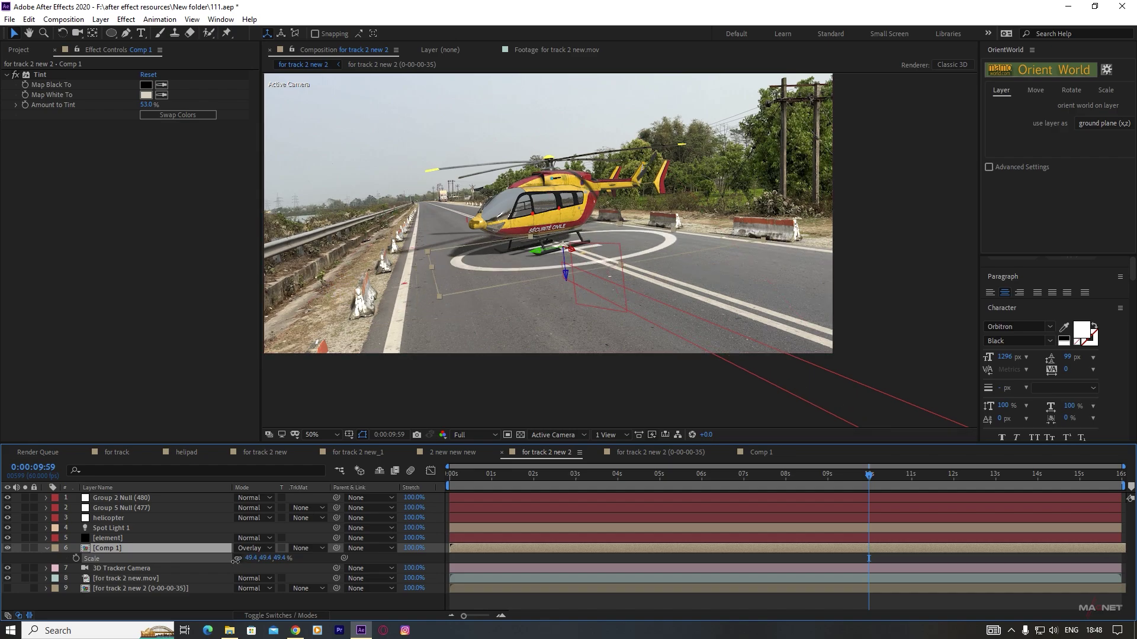
- At 0:00:01:20, turn the helicopter's rotor by setting Group 1 Channel 1 Rotation Y to 341° in the element layer's Aux Channels
left_click(506, 473)
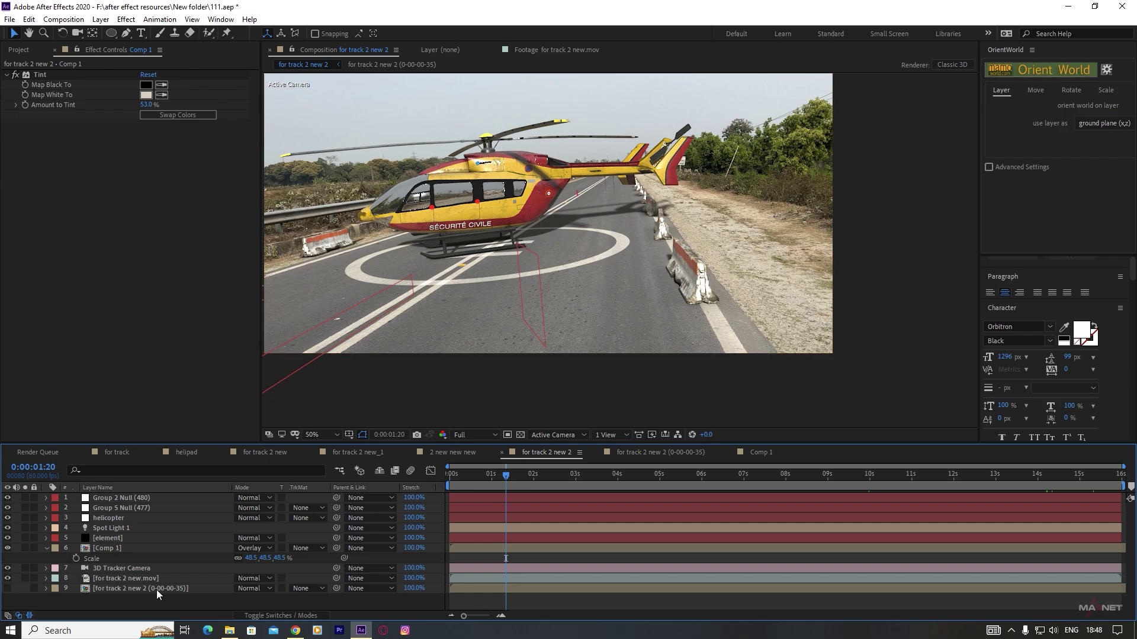
left_click(107, 538)
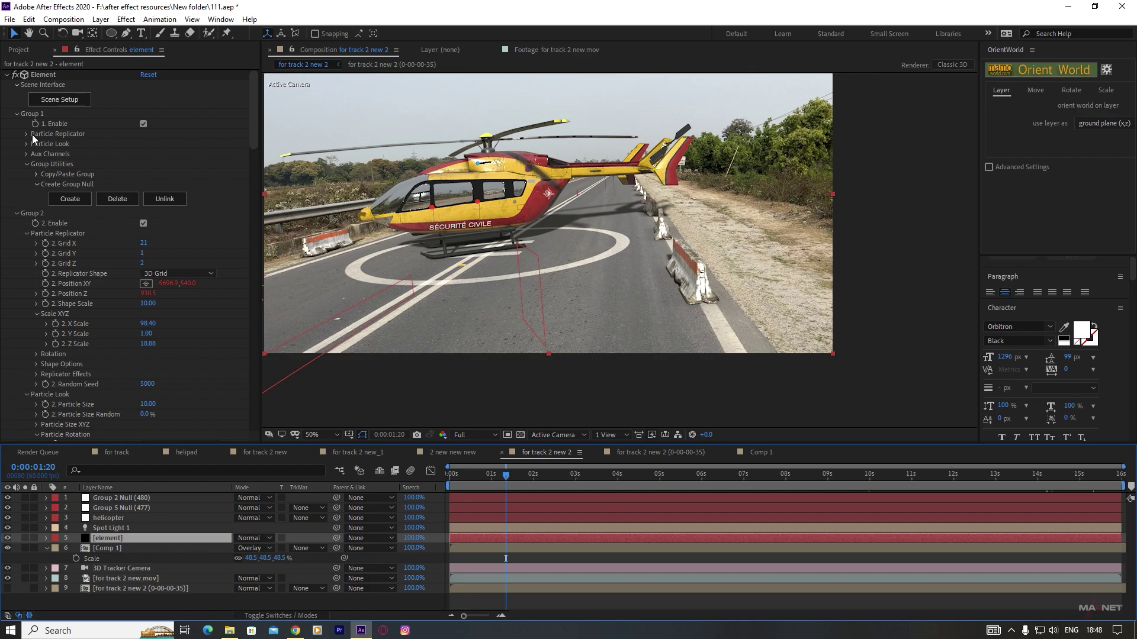
left_click(27, 155)
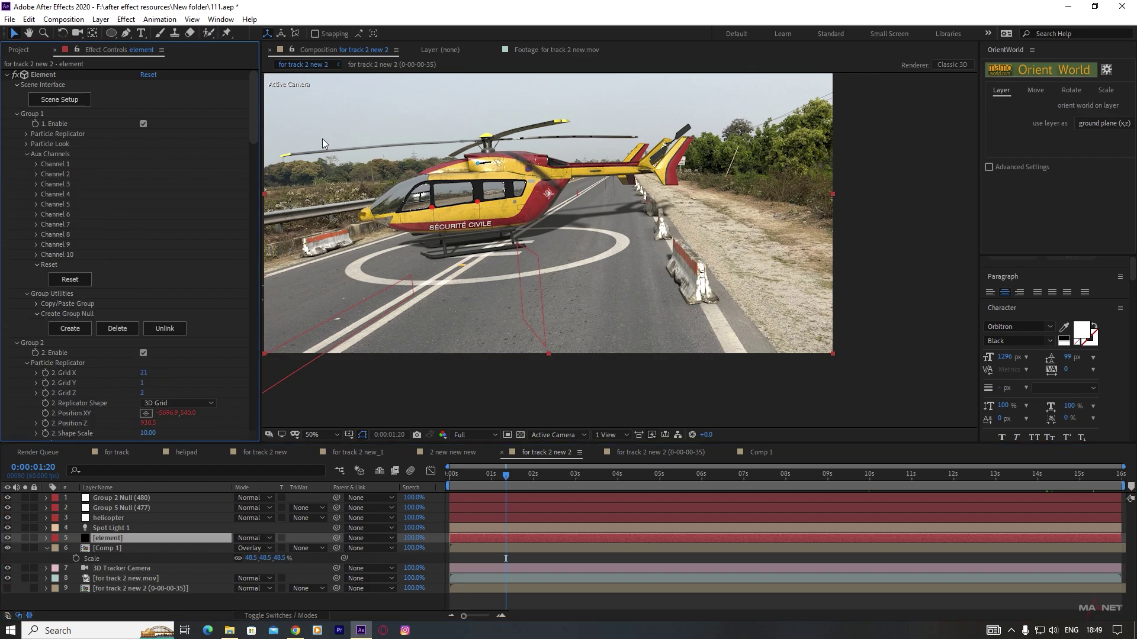
left_click(37, 165)
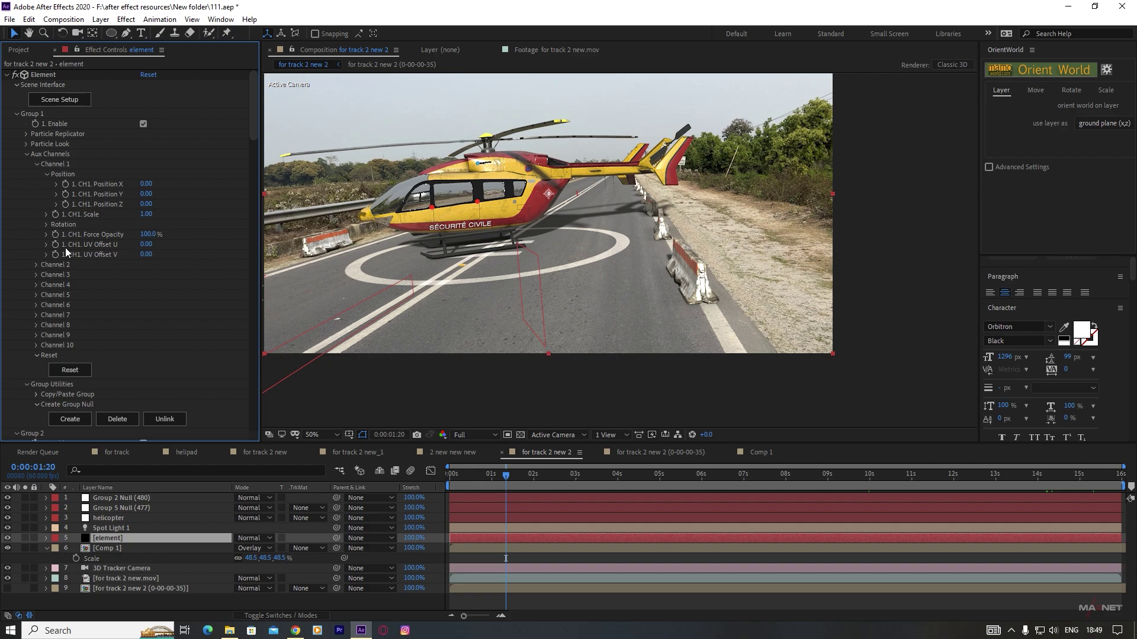
left_click(48, 225)
left_click_drag(152, 244, 345, 230)
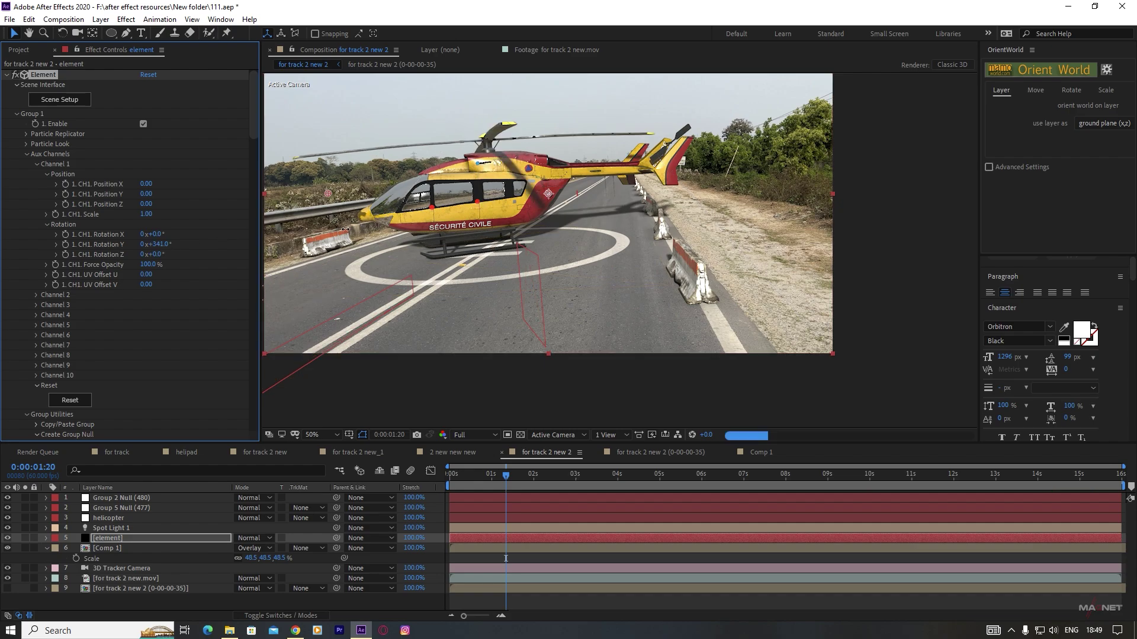
- Lower the preview resolution to Half and drive Group 1 Channel 1 Rotation Y with the expression time*5000
left_click(473, 435)
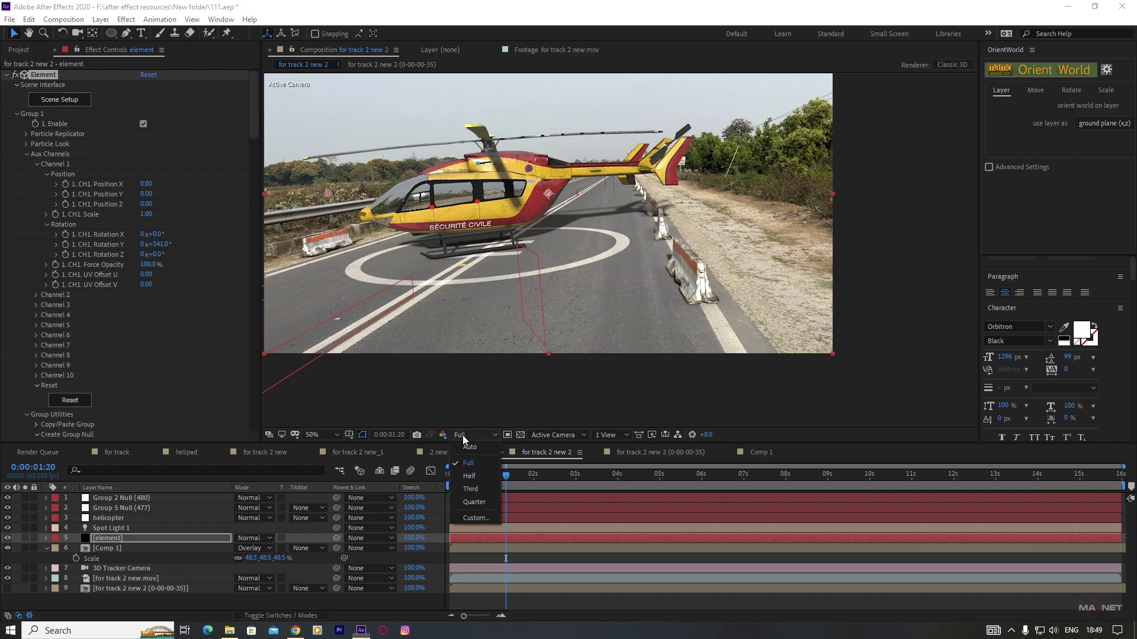
left_click(481, 481)
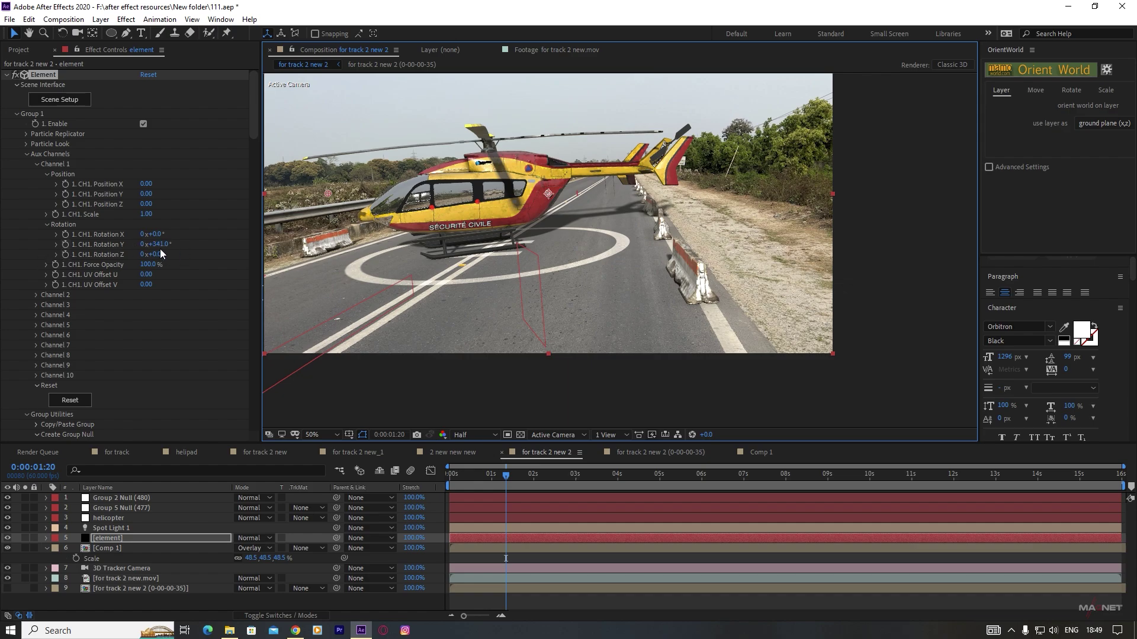
left_click(65, 245, "alt")
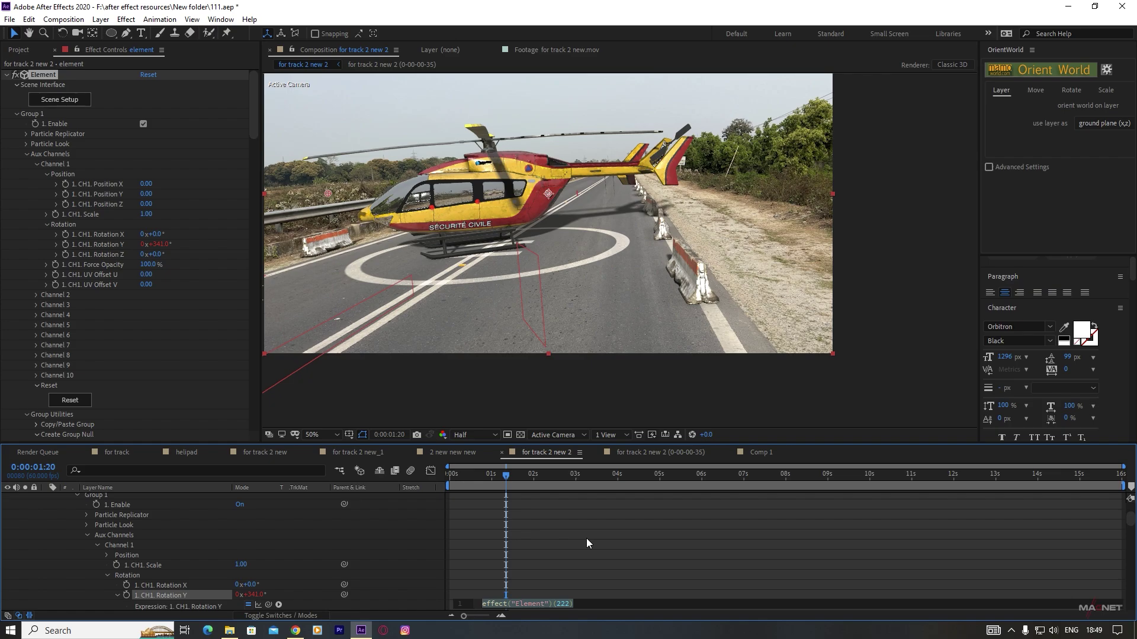
type("time*")
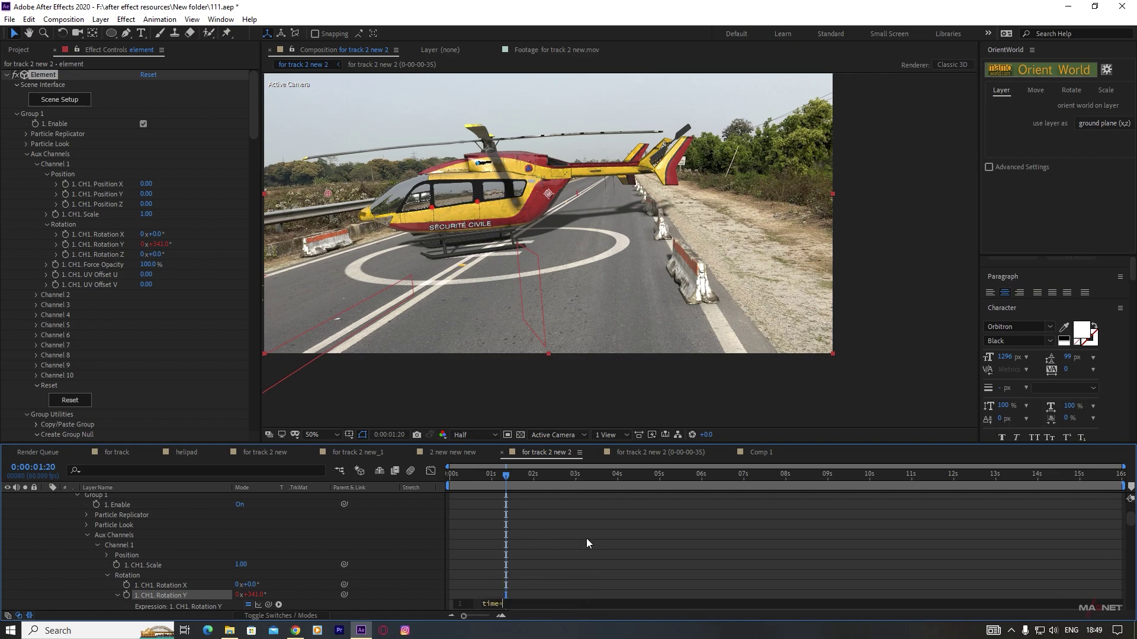
type("5000")
left_click(612, 574)
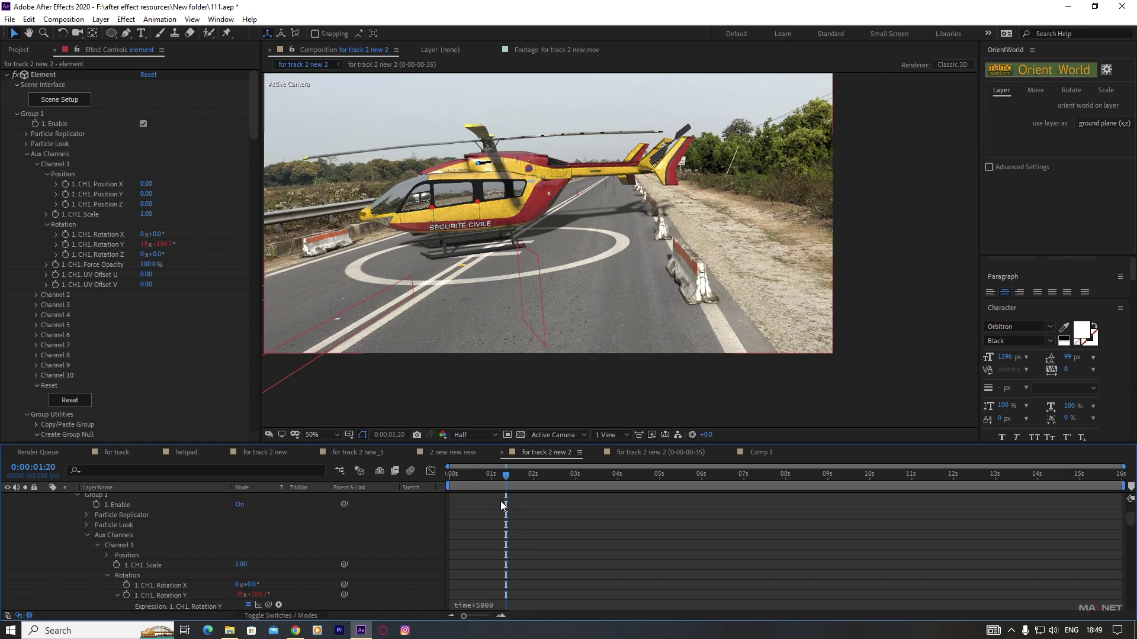
- Preview the main rotor's spin from the start of the composition
left_click_drag(497, 480, 481, 480)
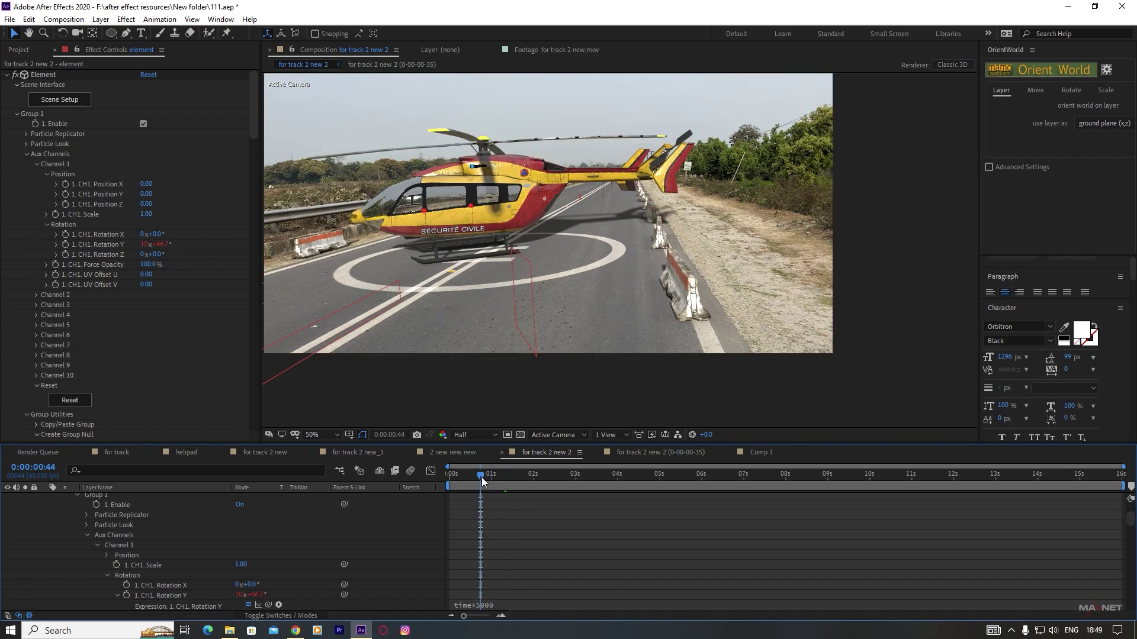
left_click_drag(482, 480, 447, 475)
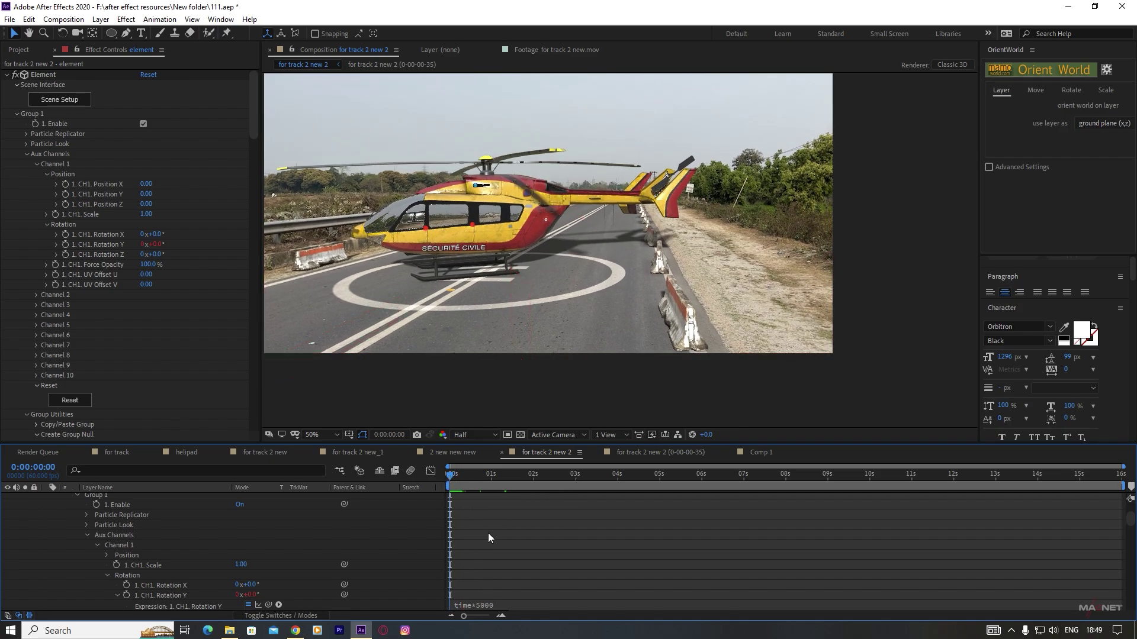
key("space")
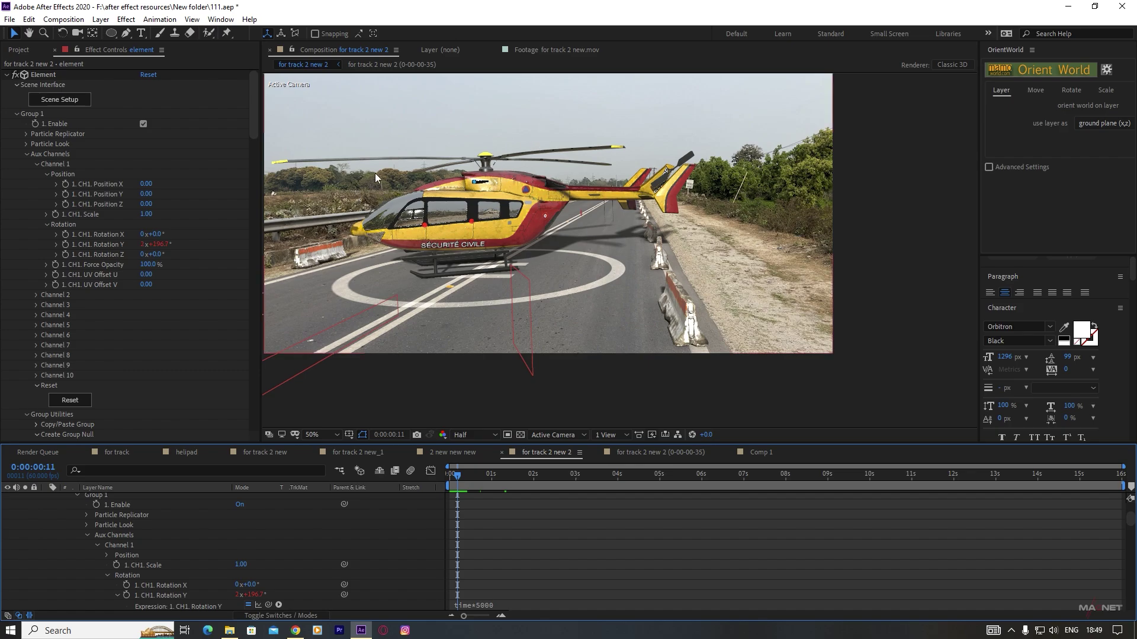
- Reverse the main rotor's spin by changing the Channel 1 Rotation Y expression to time*-5000, and preview it
left_click(483, 606)
left_click(505, 604)
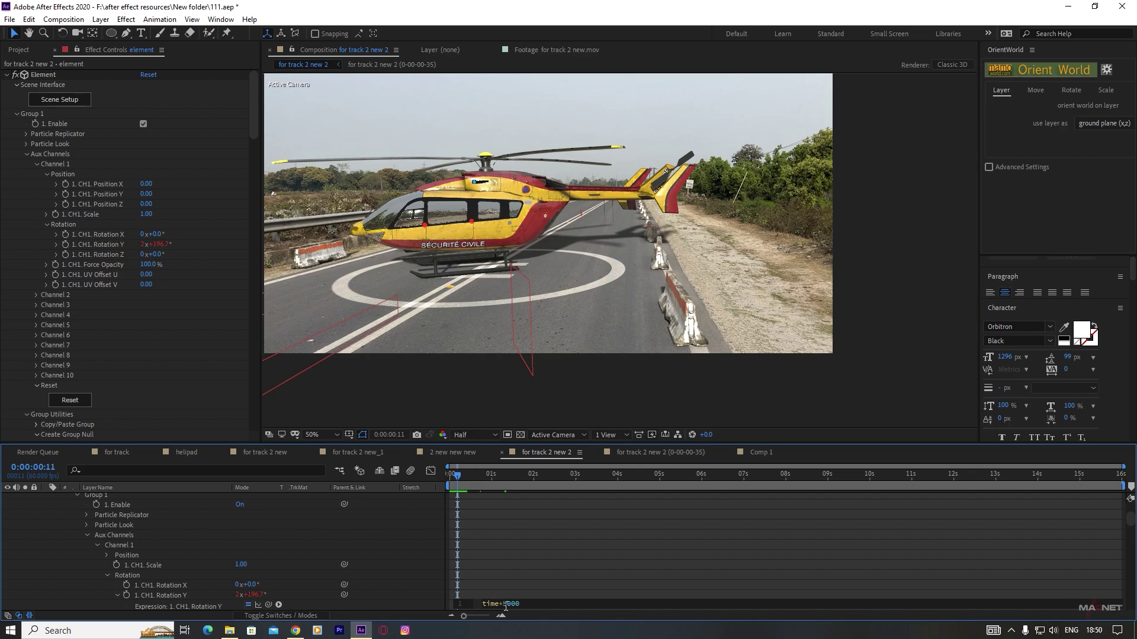
type("-")
left_click(484, 497)
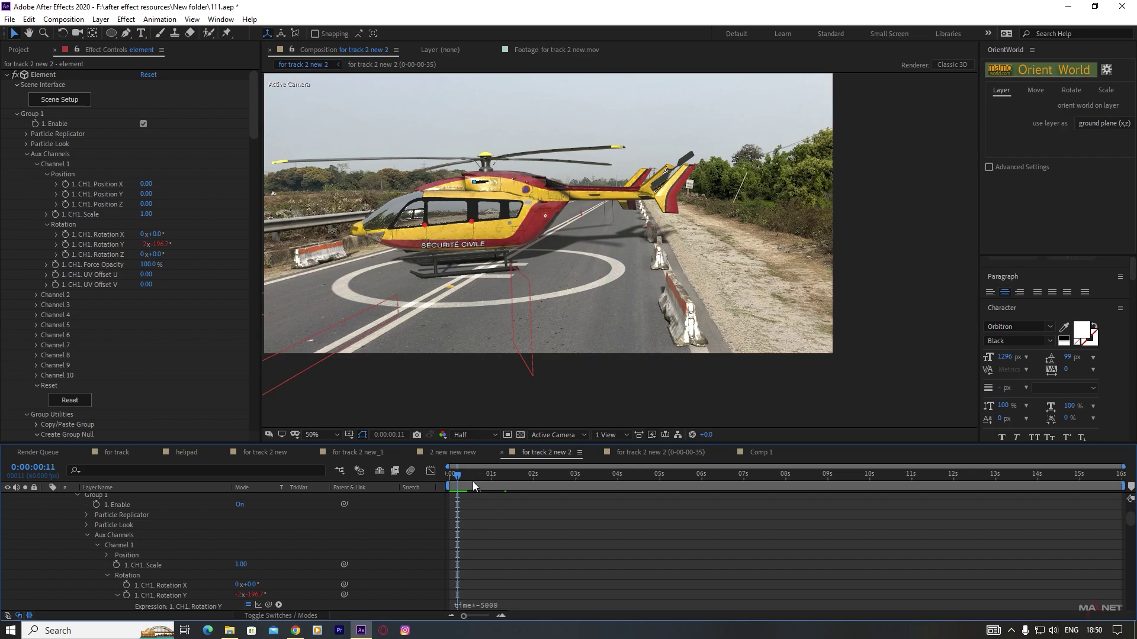
left_click_drag(469, 474, 502, 478)
key("space")
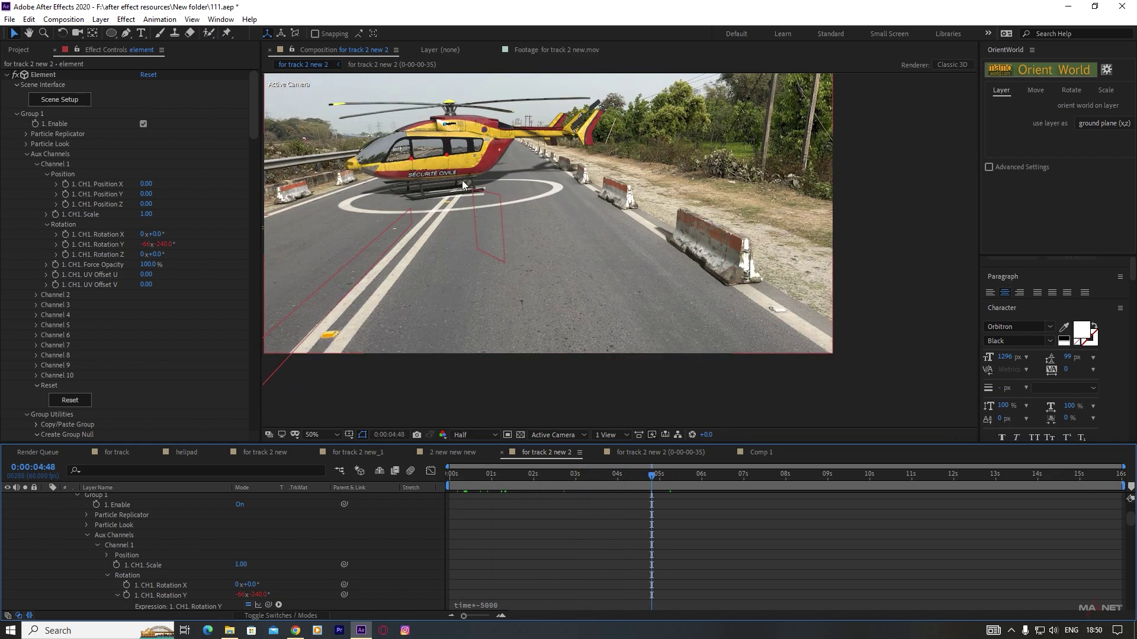
- Test the tail rotor's spin axis in Group 1 Channel 2 by trying Rotation Z, undoing it, and turning Rotation X to 1x+23.0°
scroll(561, 217, "up", 2)
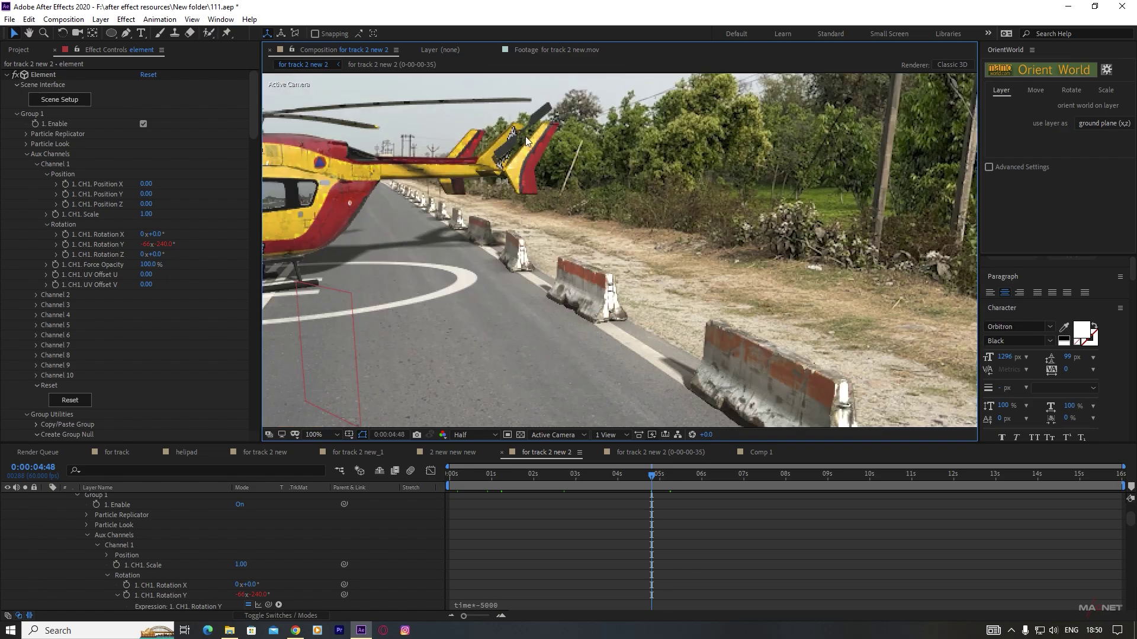
left_click(37, 295)
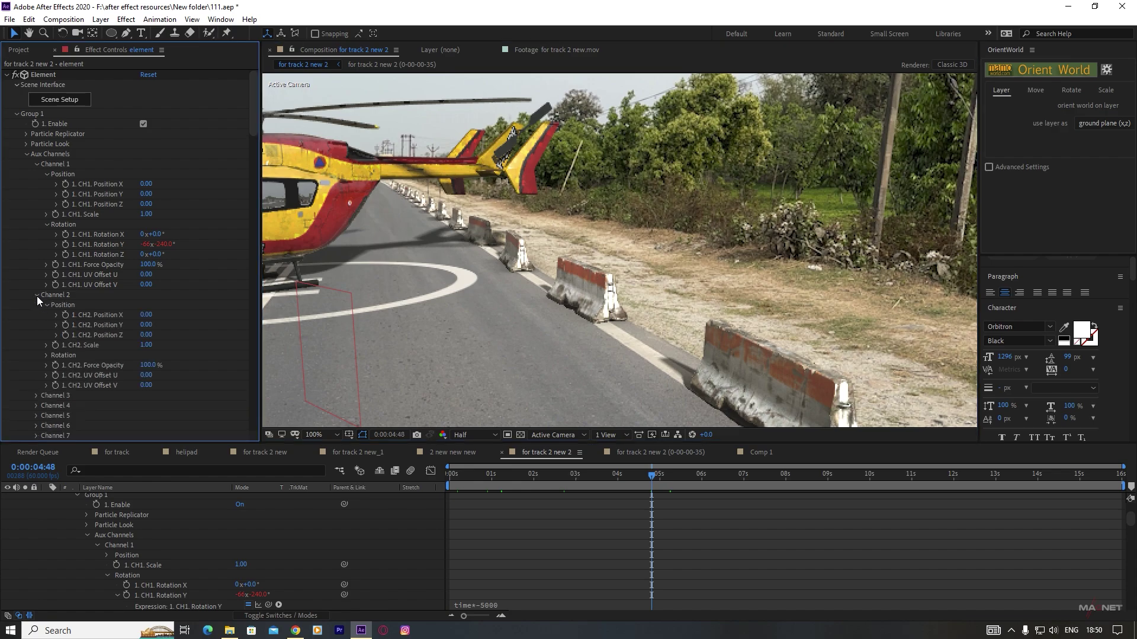
left_click(47, 356)
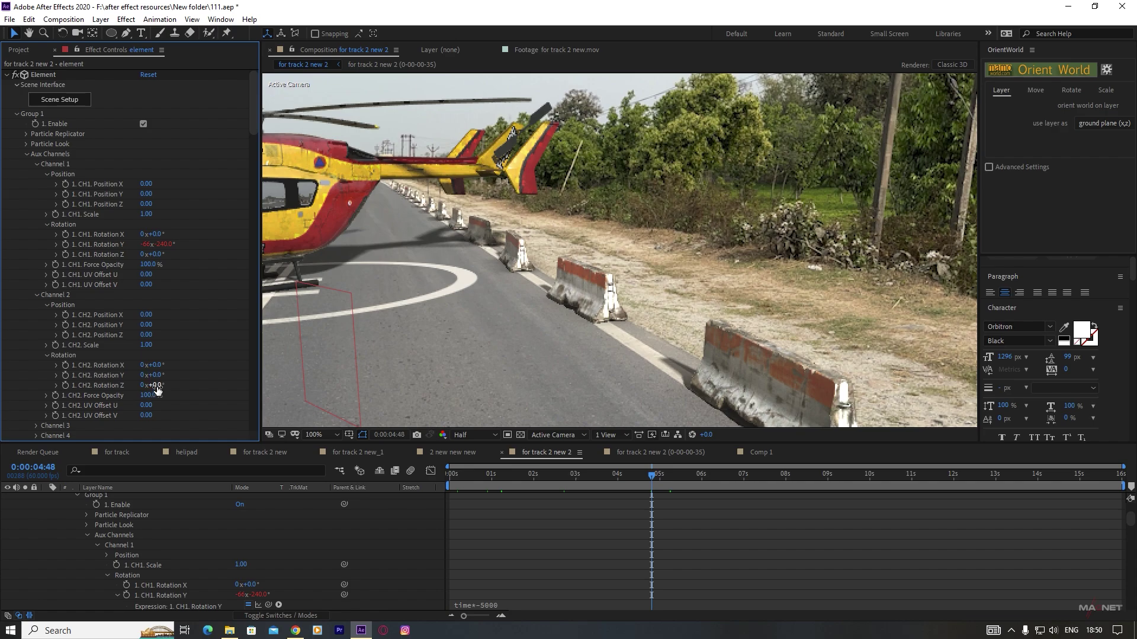
left_click_drag(157, 385, 252, 401)
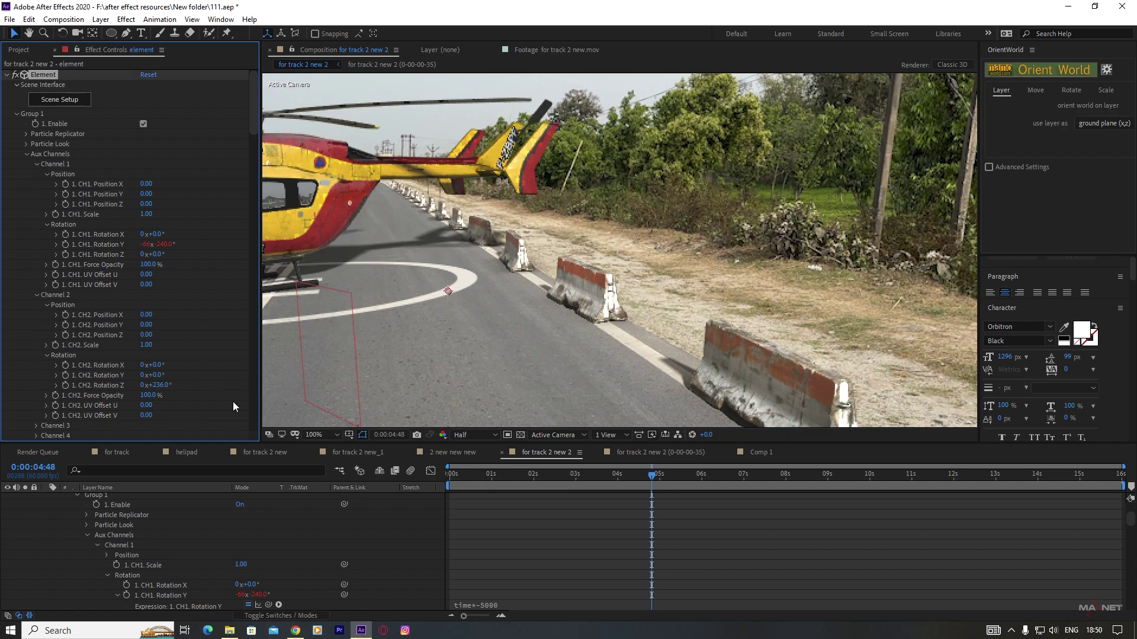
key("ctrl+z")
left_click_drag(155, 365, 379, 358)
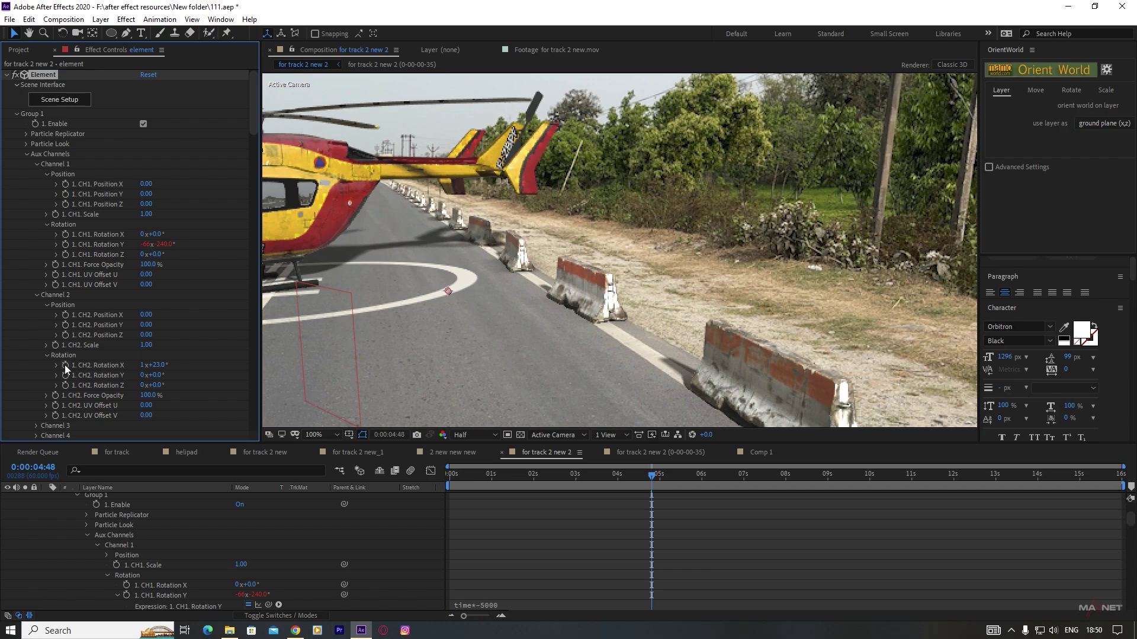
- Copy the main rotor's time*-5000 expression to Group 1 Channel 2 Rotation X to spin the tail rotor
left_click(493, 607)
key("ctrl+c")
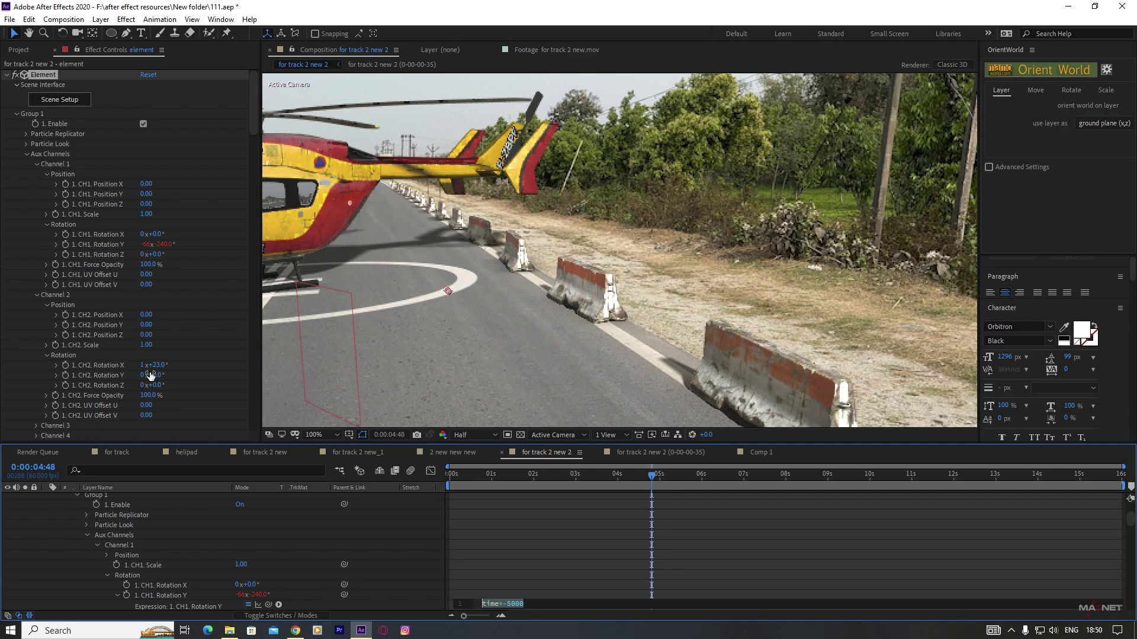
left_click(66, 366, "alt")
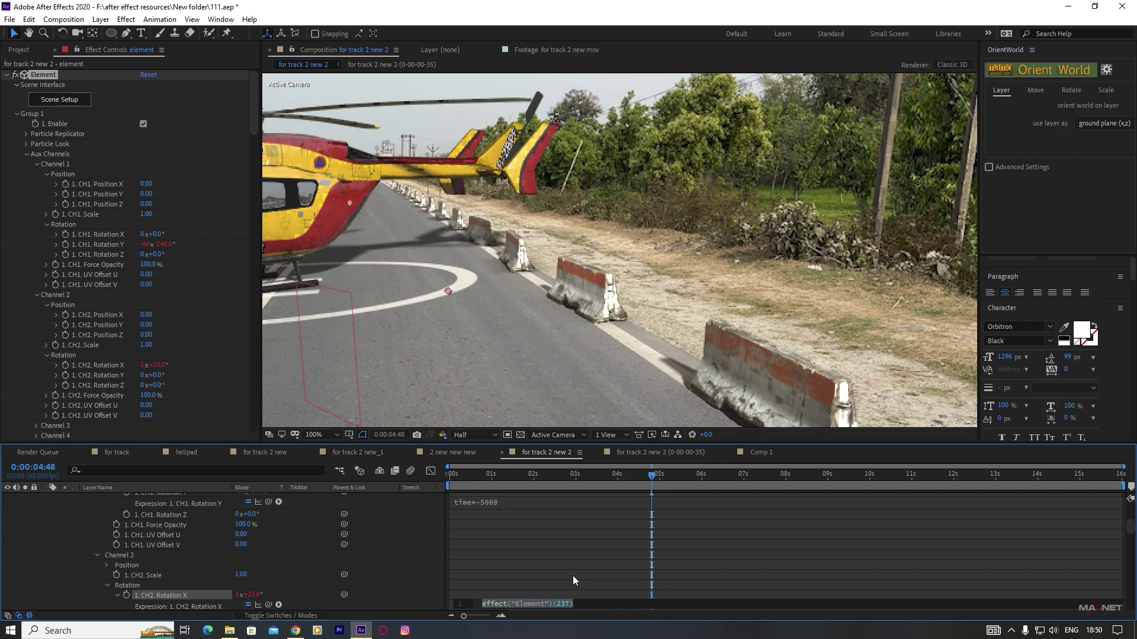
key("ctrl+v")
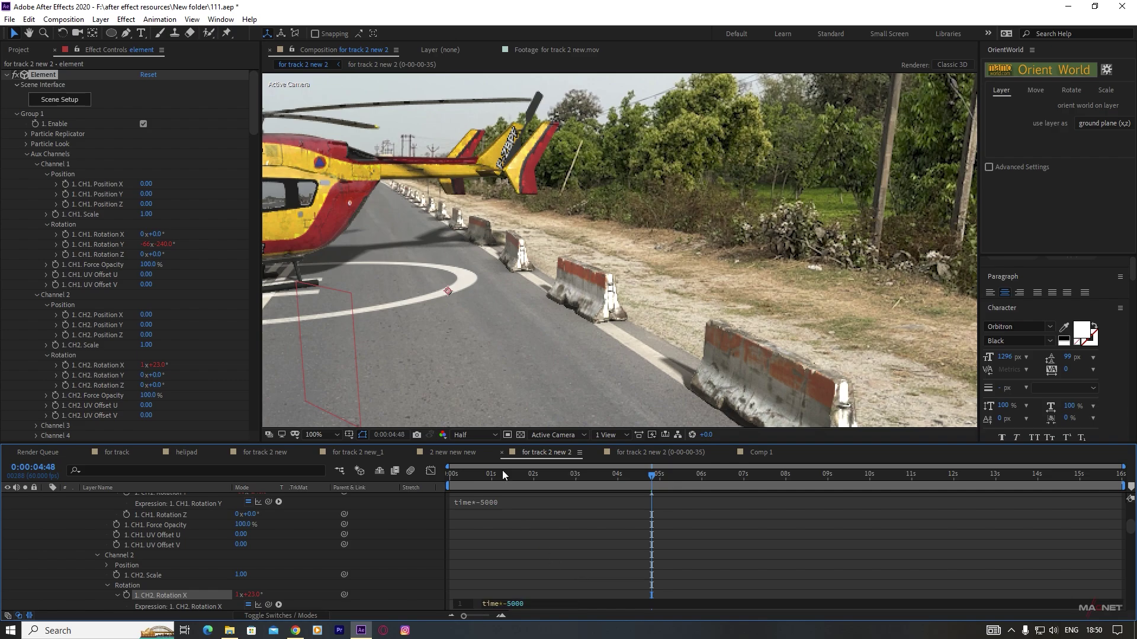
key("KP_Enter")
scroll(488, 299, "down", 1)
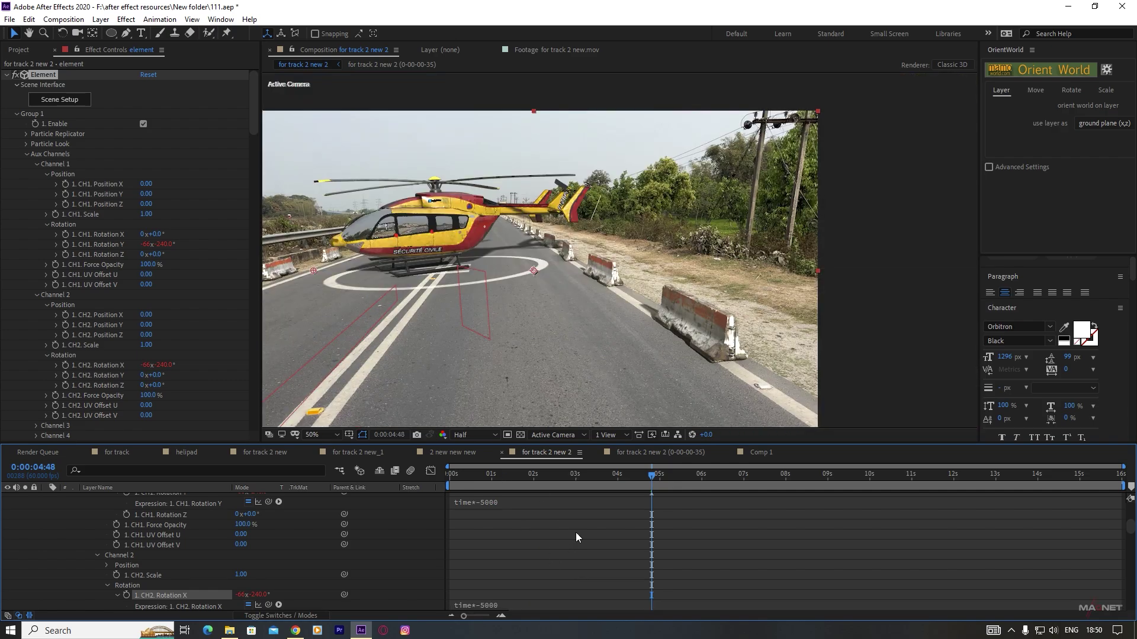
- Preview both spinning rotors near the start of the composition
left_click(464, 506)
key("space")
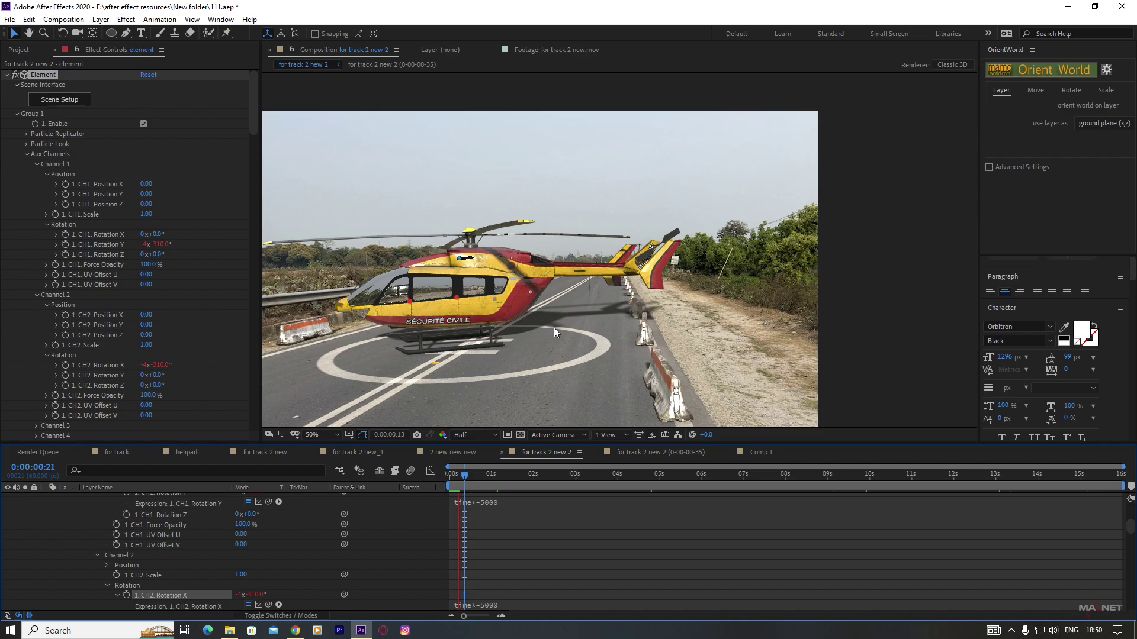
key("space")
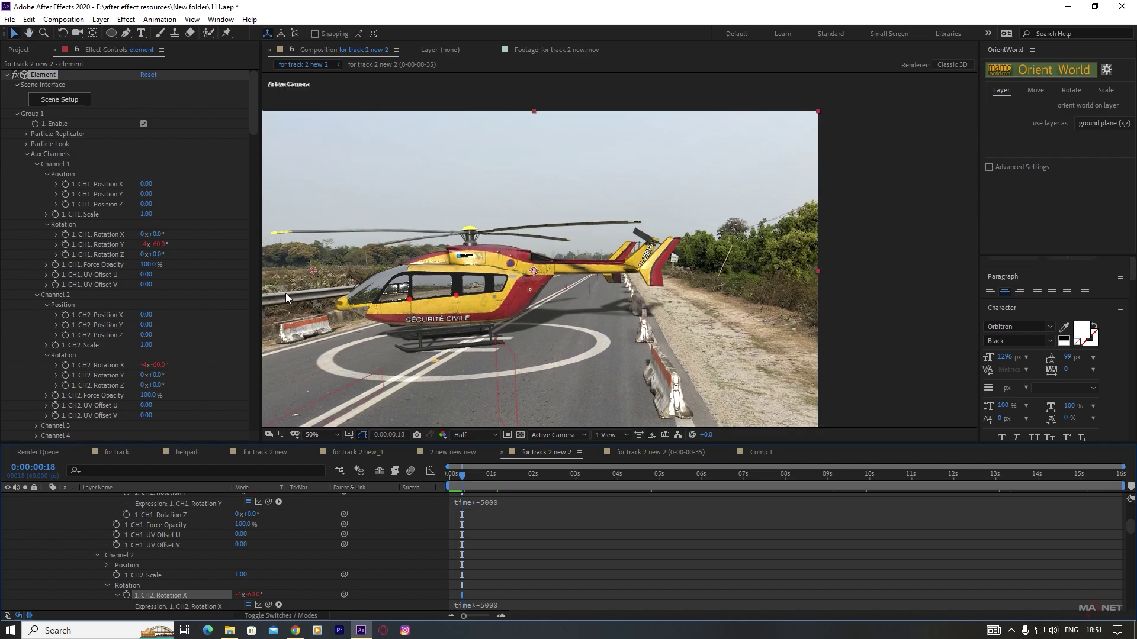
- At 0:00:00:00, move the helicopter null into the sky at about -1756.1, -618.0, 964.3 and add a Position keyframe
scroll(164, 550, "up", 15)
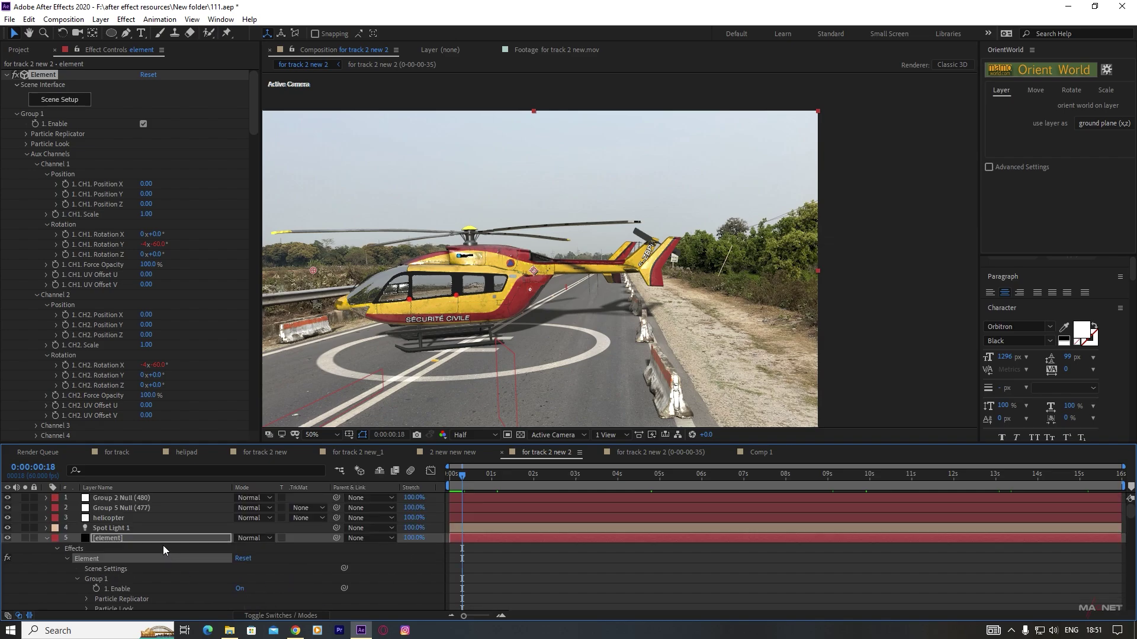
left_click(121, 519)
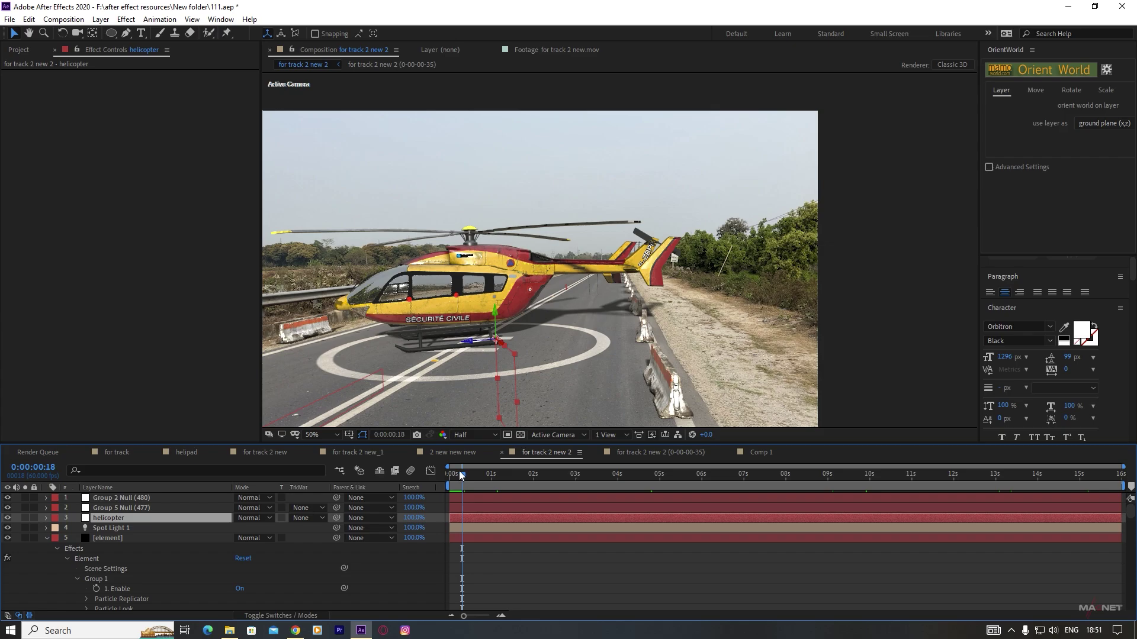
left_click_drag(461, 475, 450, 475)
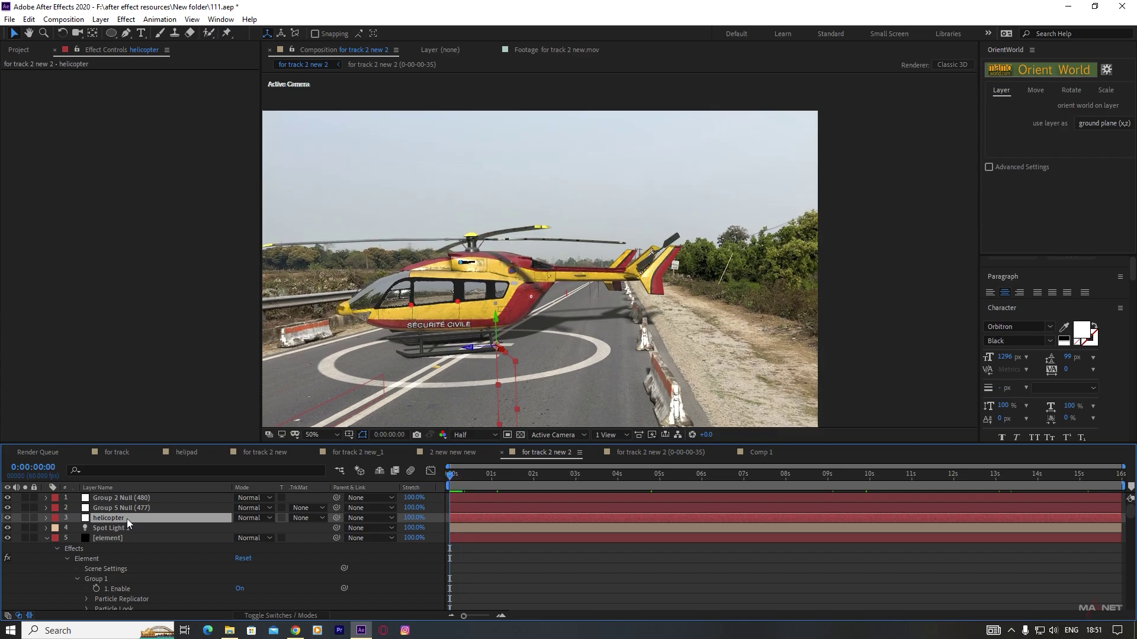
key("p")
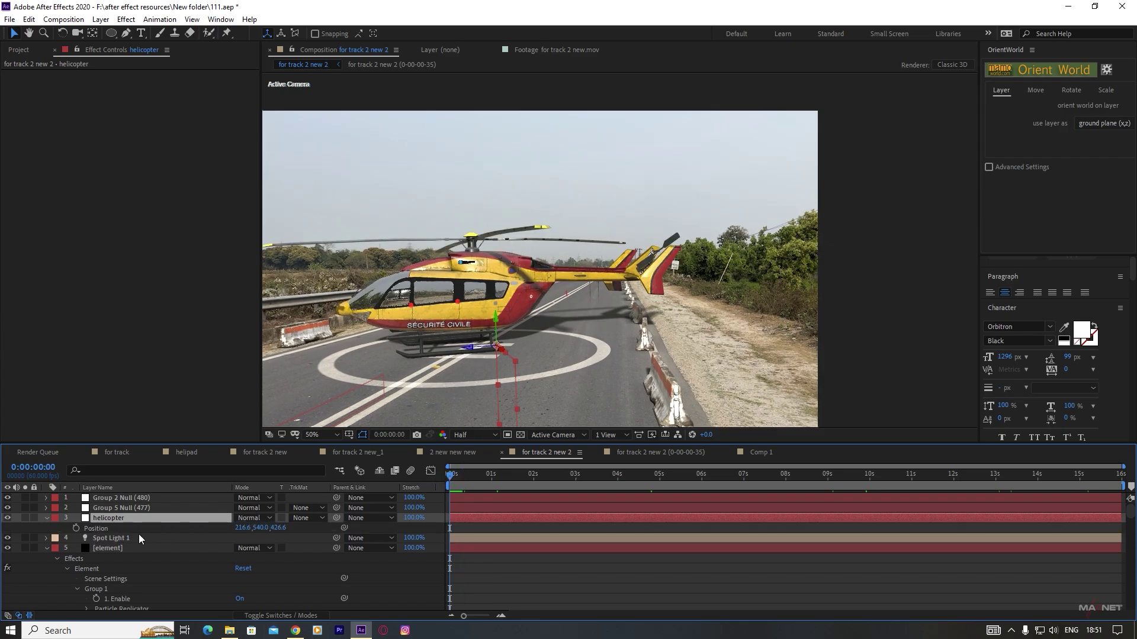
left_click_drag(260, 527, 172, 528)
key("Return")
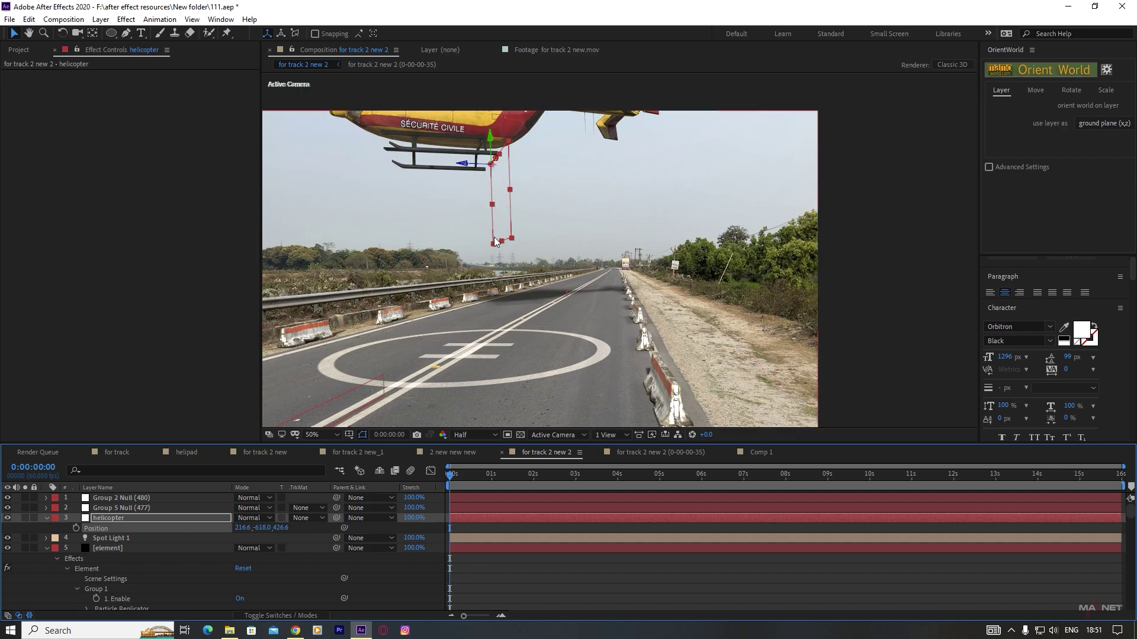
left_click_drag(492, 167, 467, 207)
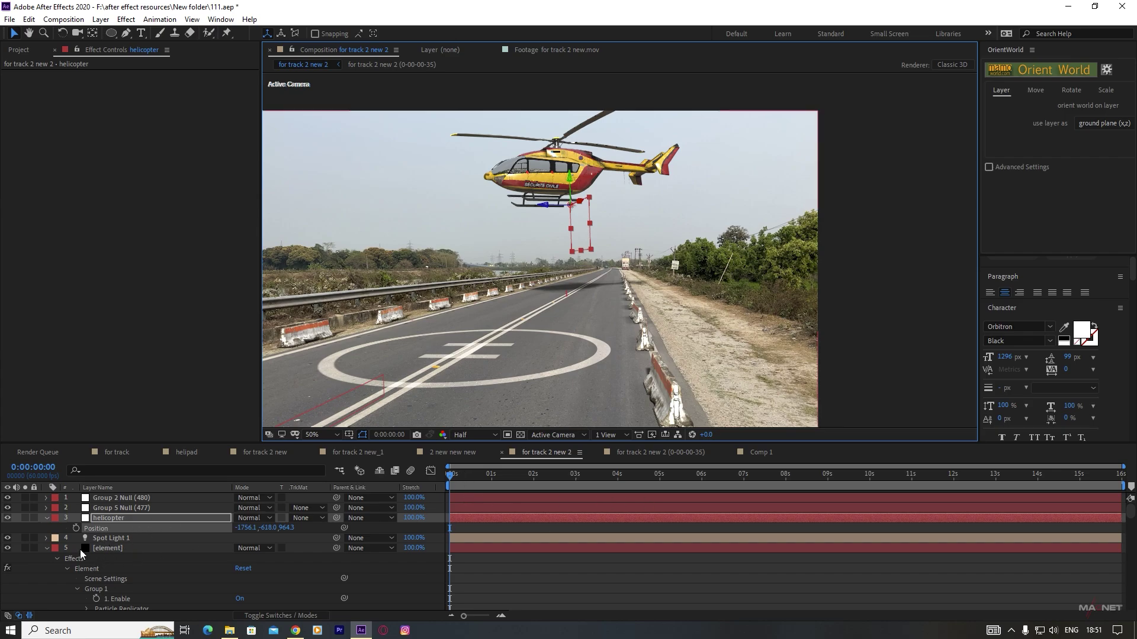
left_click(75, 527)
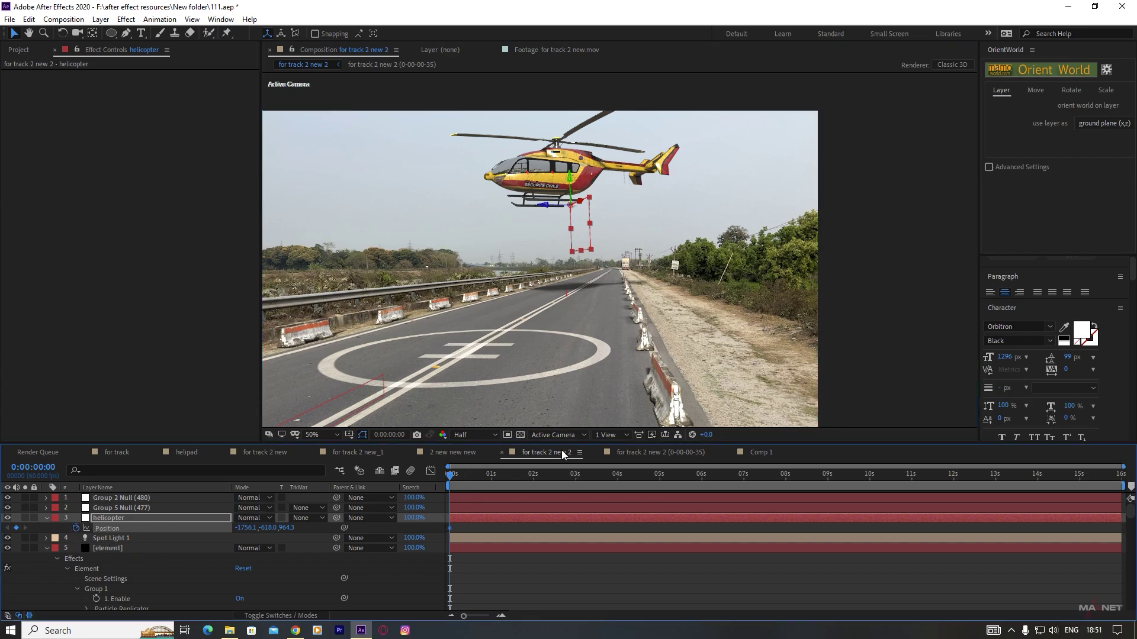
- At 0:00:10:00, land the helicopter null on the helipad by keyframing its Position at about 496.1, 467.7, 453.1
left_click_drag(519, 477, 869, 488)
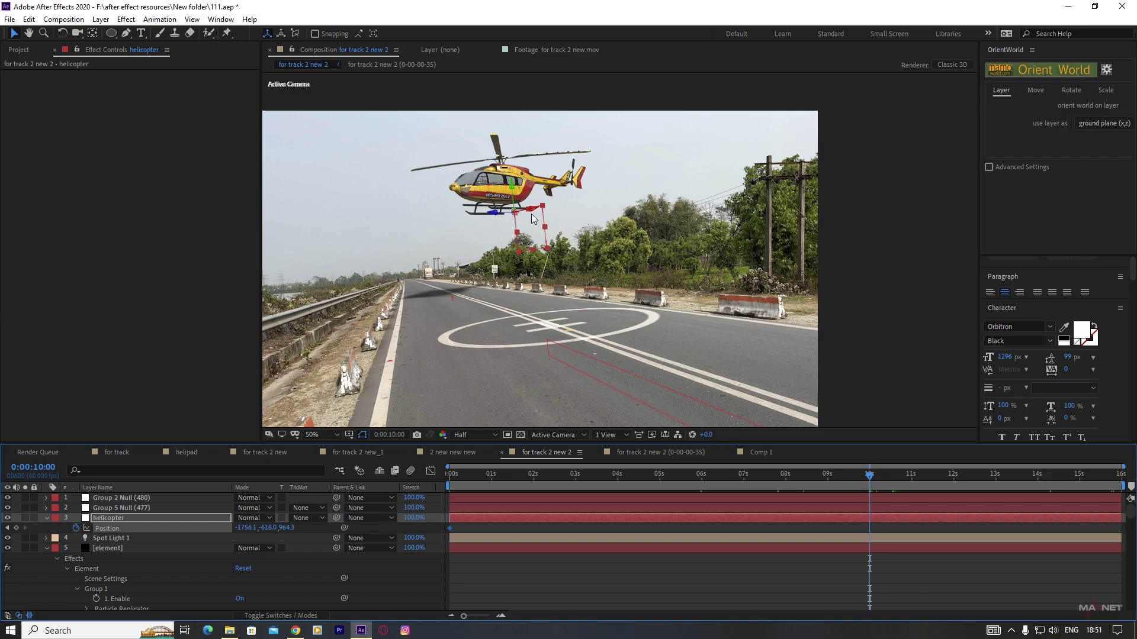
left_click_drag(531, 212, 772, 166)
left_click_drag(583, 194, 811, 157)
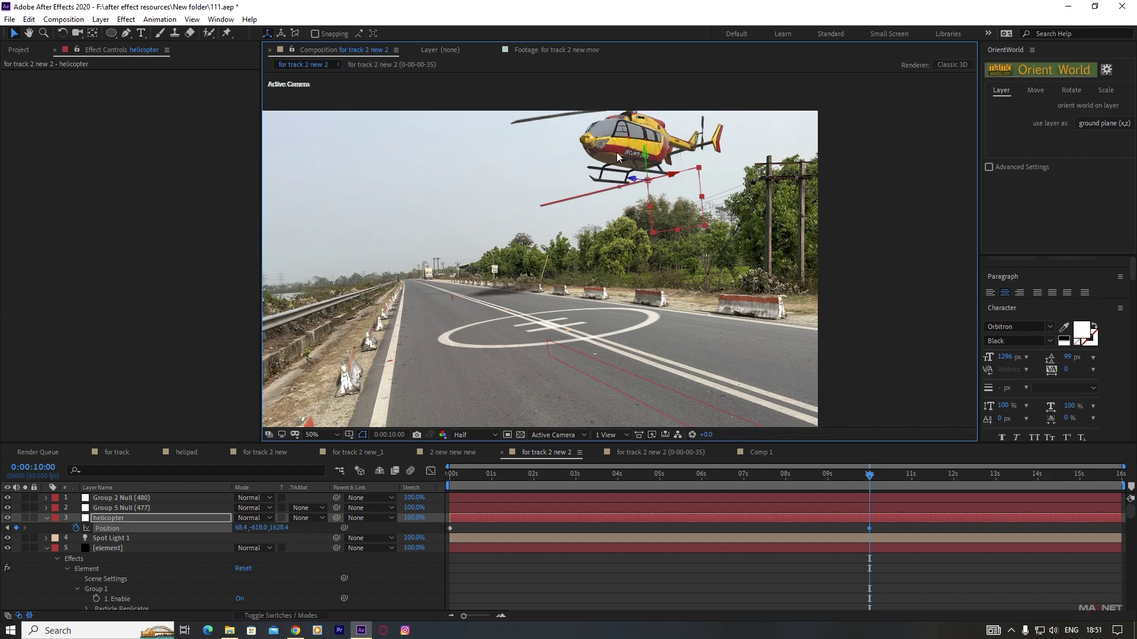
left_click_drag(645, 155, 683, 414)
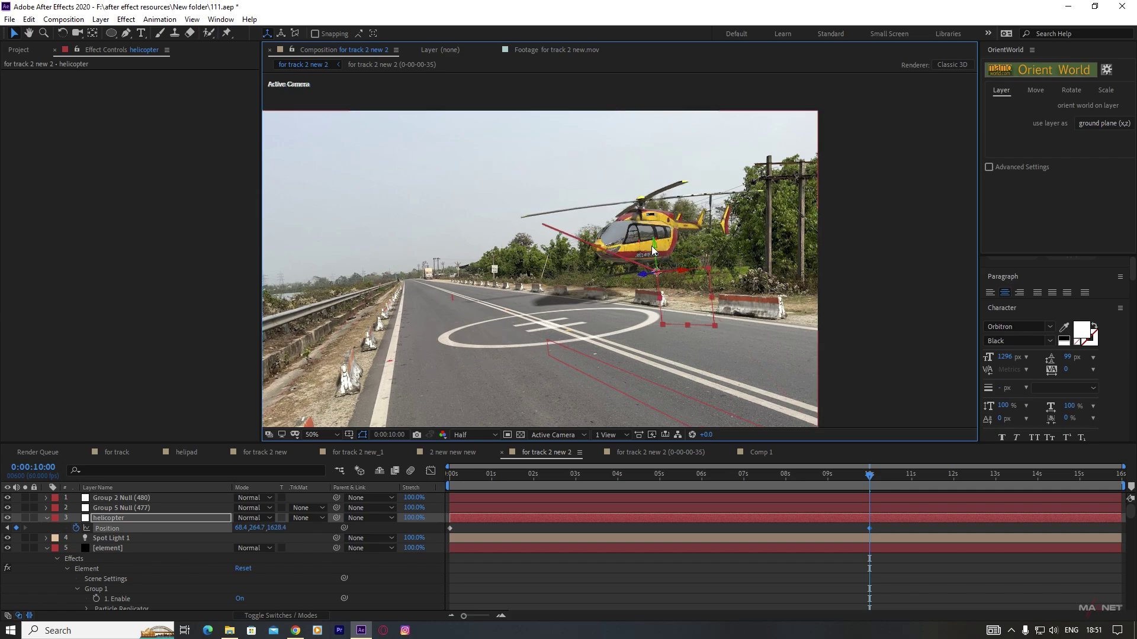
mouse_move(653, 243)
left_mouse_down()
mouse_move(655, 262)
mouse_move(655, 251)
left_mouse_up()
left_click_drag(646, 301, 283, 364)
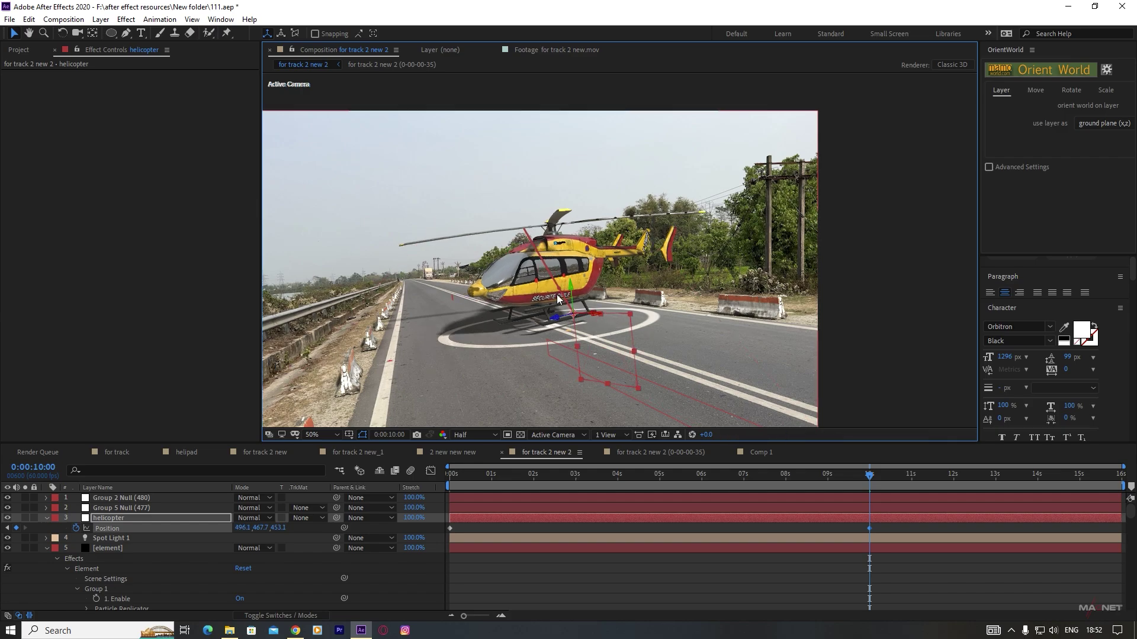
- Check the element layer's ray-traced shadow and ambient occlusion settings and look through the start of the helicopter's descent
left_click_drag(870, 481, 461, 480)
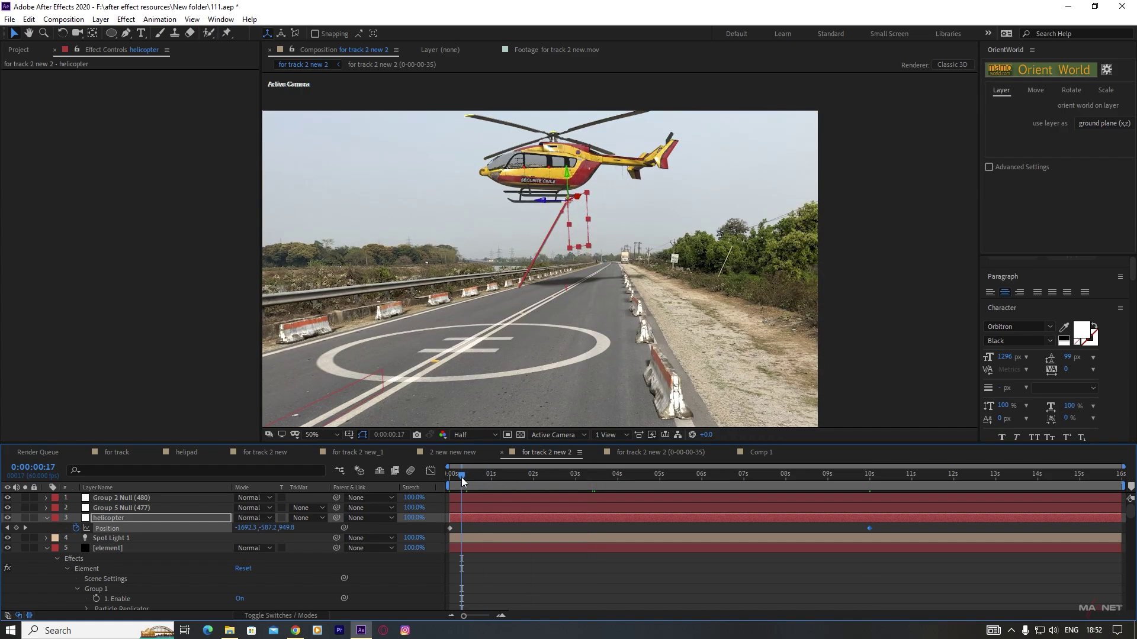
left_click(119, 548)
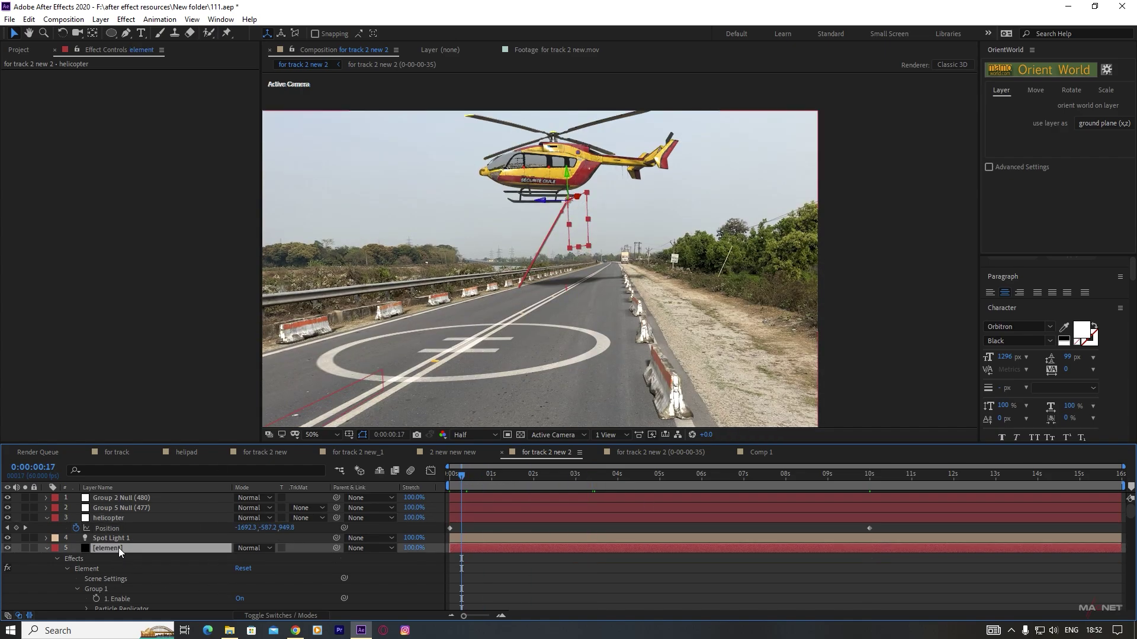
left_click_drag(250, 101, 264, 340)
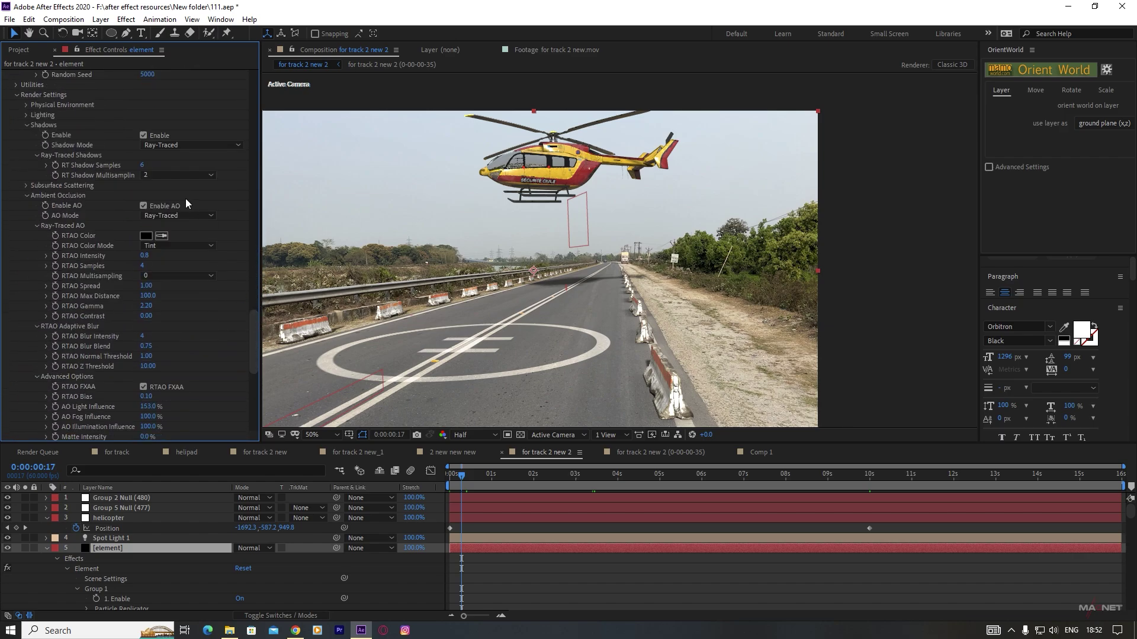
left_click(112, 191)
left_click_drag(463, 479, 575, 479)
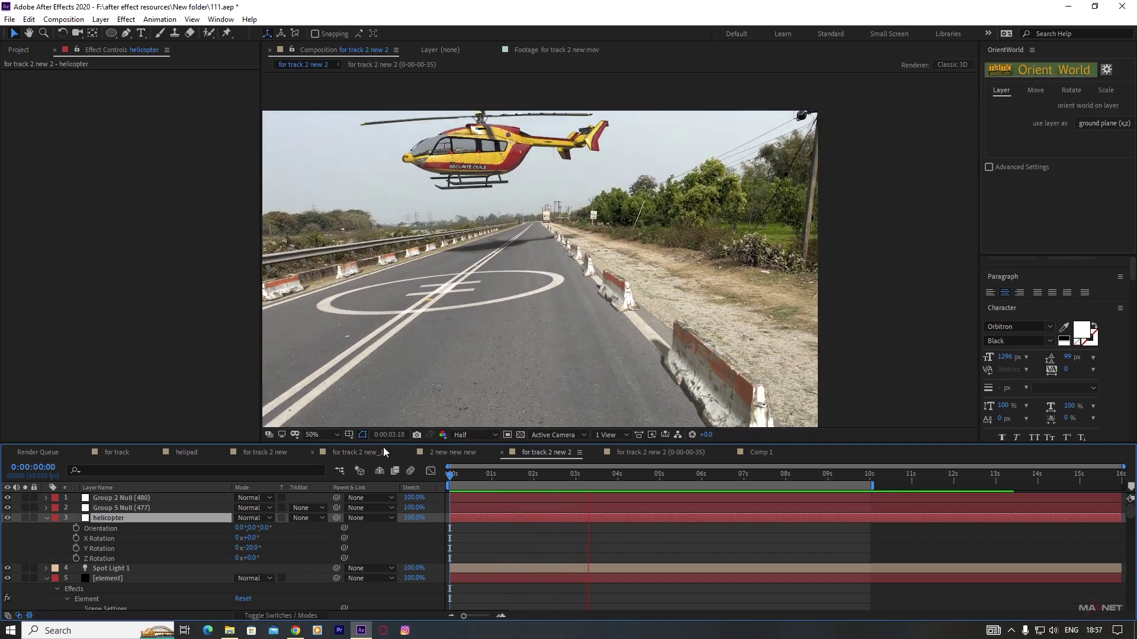
- At 0:00:00:00, tilt the helicopter null with Z Rotation -32° and Y Rotation -66°, adding keyframes for both
key("space")
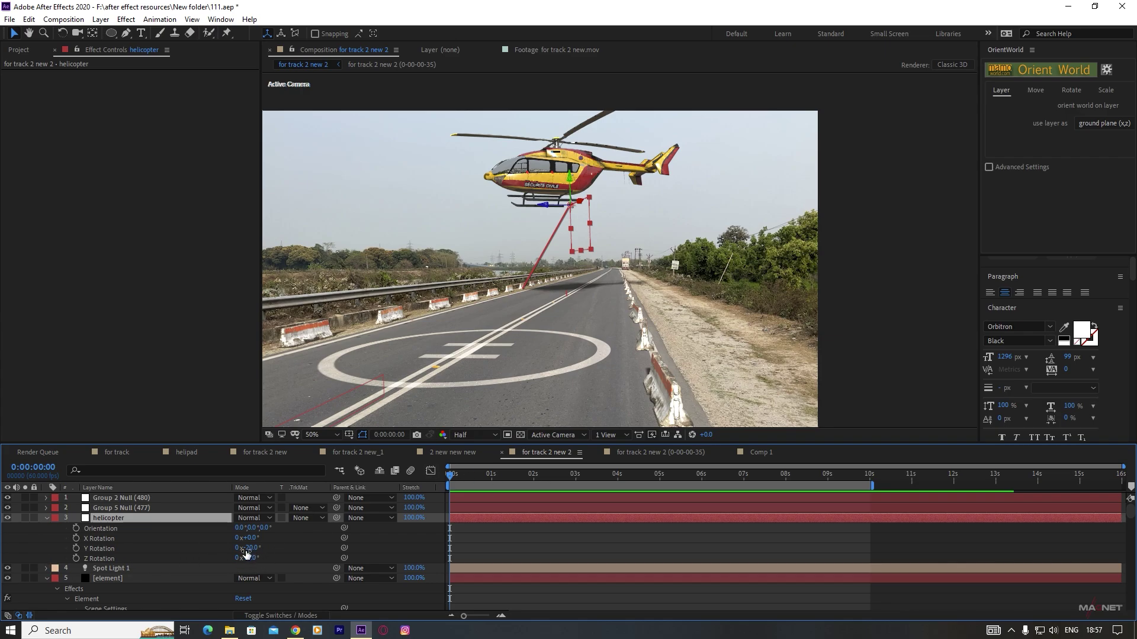
left_click_drag(250, 559, 240, 562)
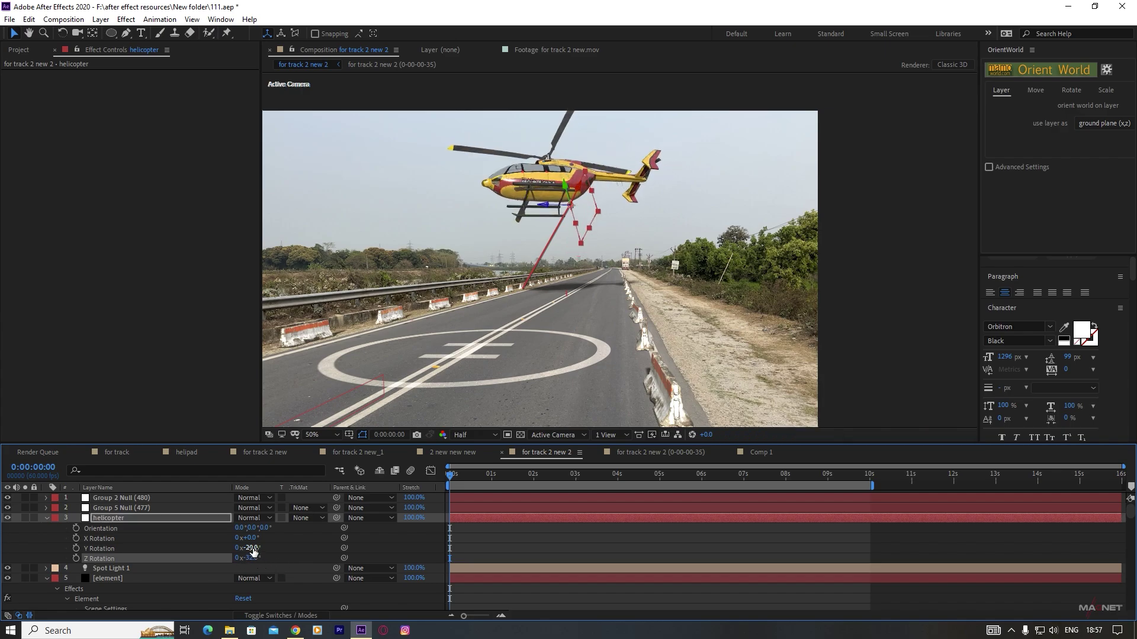
left_click_drag(254, 549, 226, 549)
left_click(77, 548)
left_click(77, 557)
- Keyframe the helicopter null's Z Rotation at 17° and Y Rotation at -44° at 0:00:03:11, and repeat both keyframes at 0:00:06:10
left_click_drag(468, 478, 584, 478)
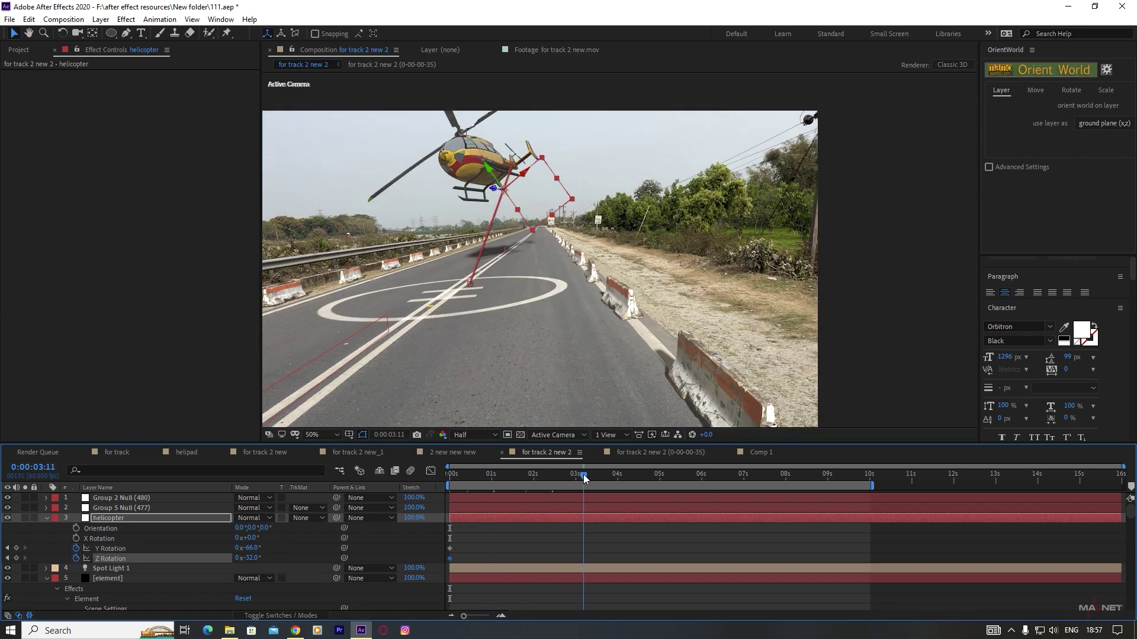
left_click_drag(252, 557, 279, 554)
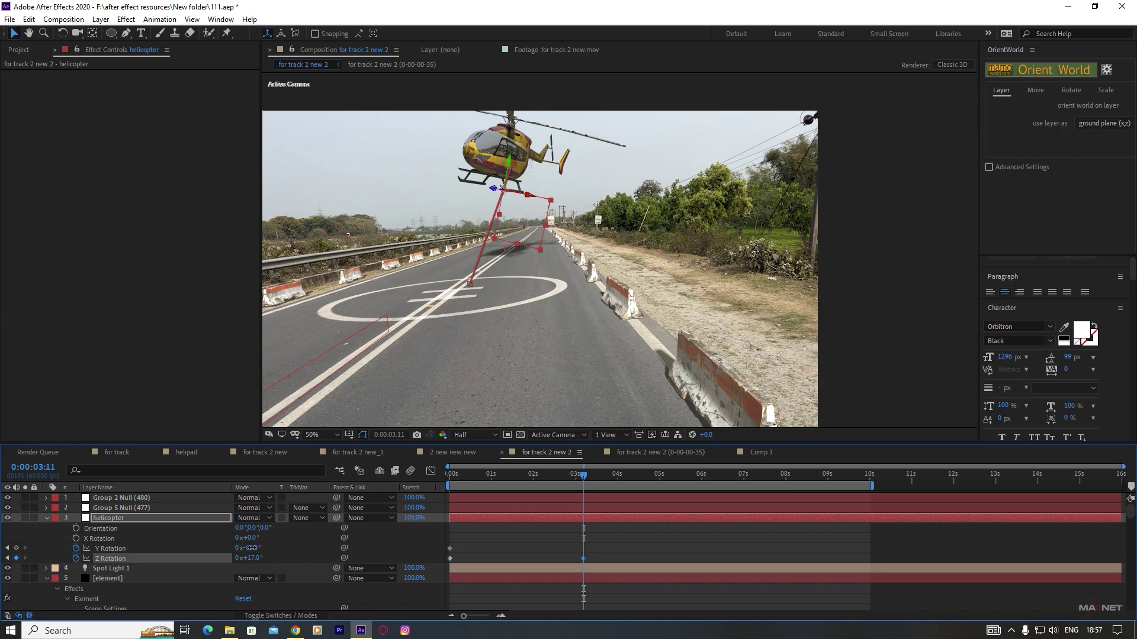
left_click_drag(260, 547, 266, 548)
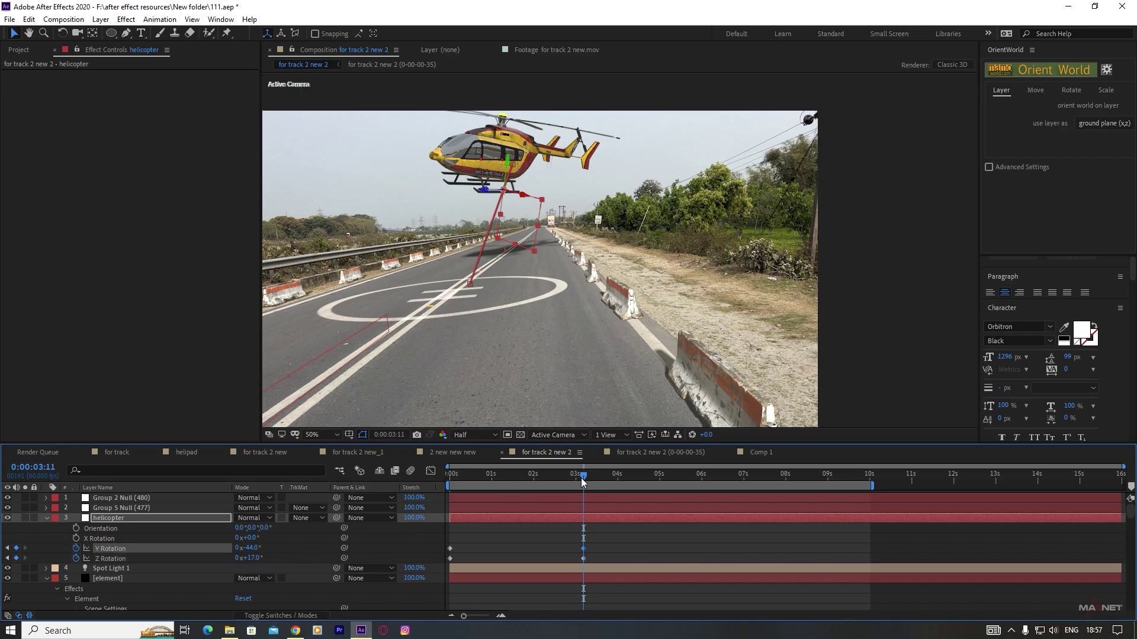
left_click_drag(751, 478, 763, 479)
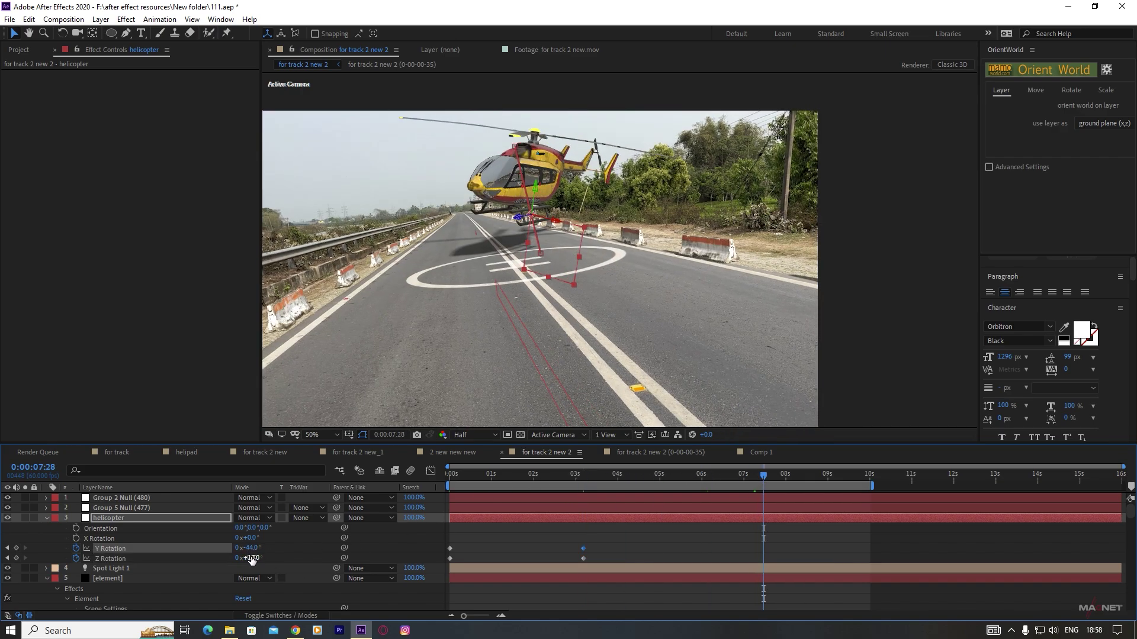
left_click_drag(761, 479, 708, 478)
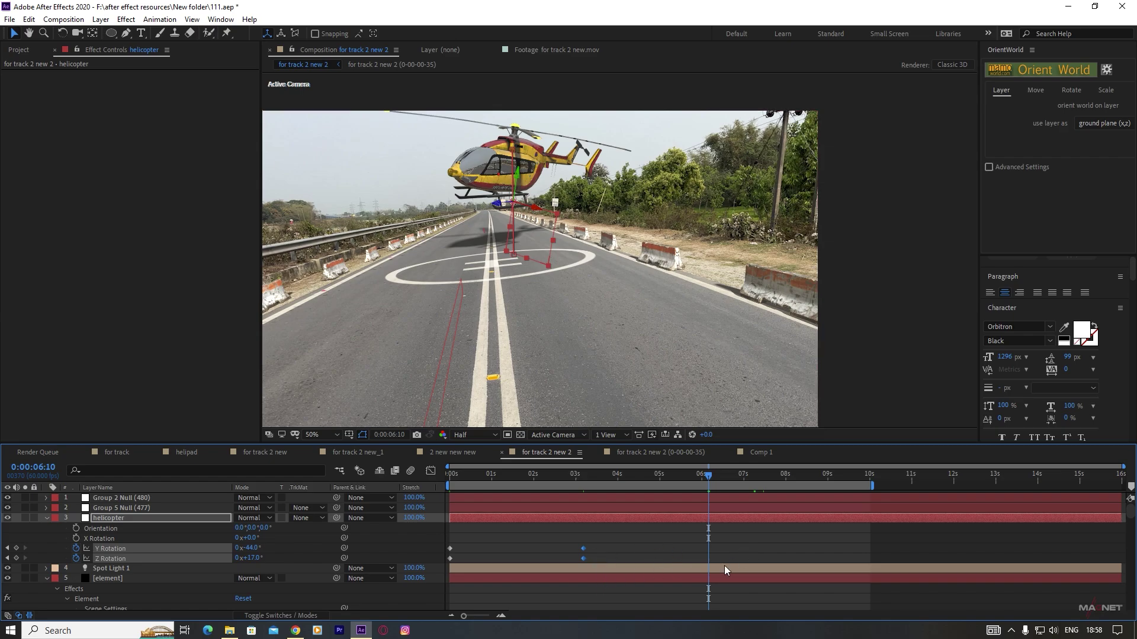
- At 0:00:07:02, level the helicopter null by resetting Z Rotation to 0° and setting Y Rotation to -42°
left_click_drag(710, 479, 747, 478)
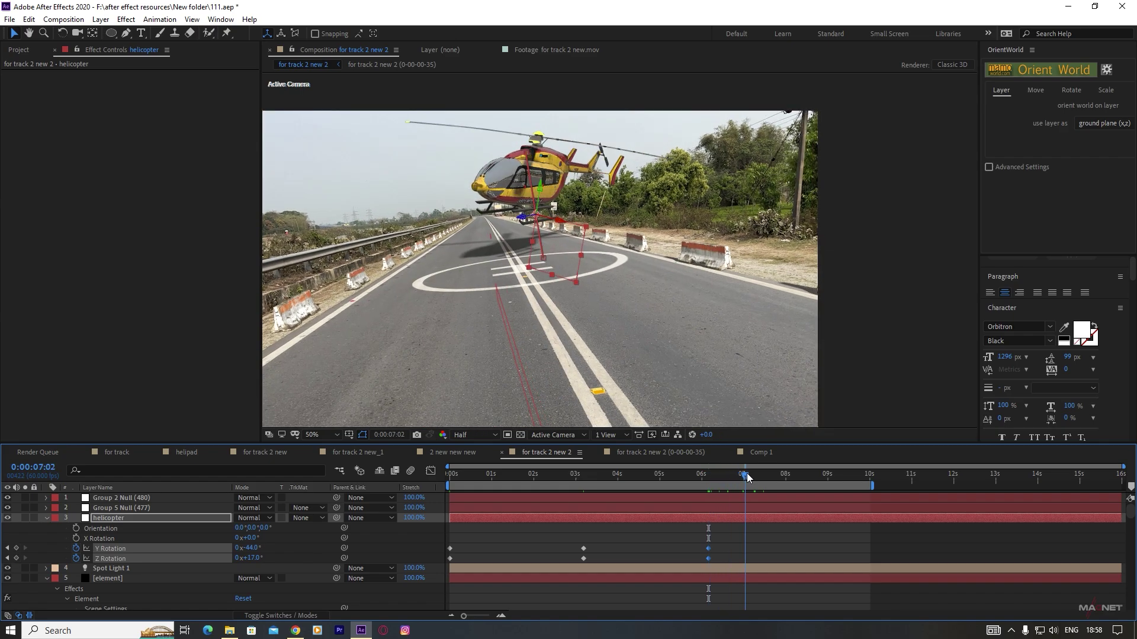
left_click_drag(248, 558, 250, 559)
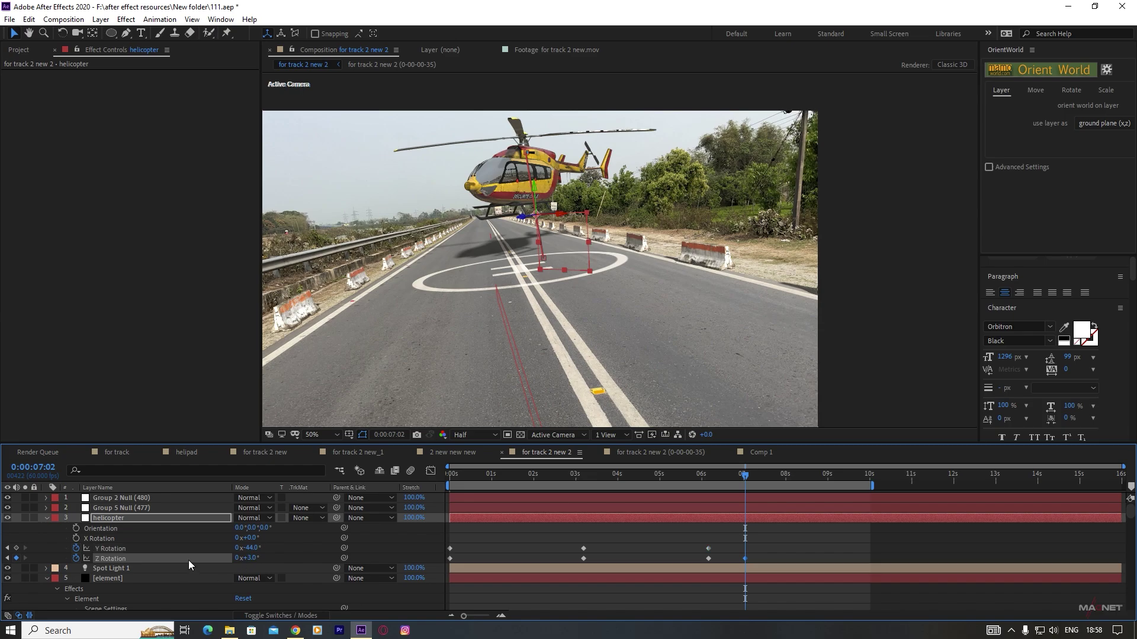
right_click(188, 560)
left_click(227, 499)
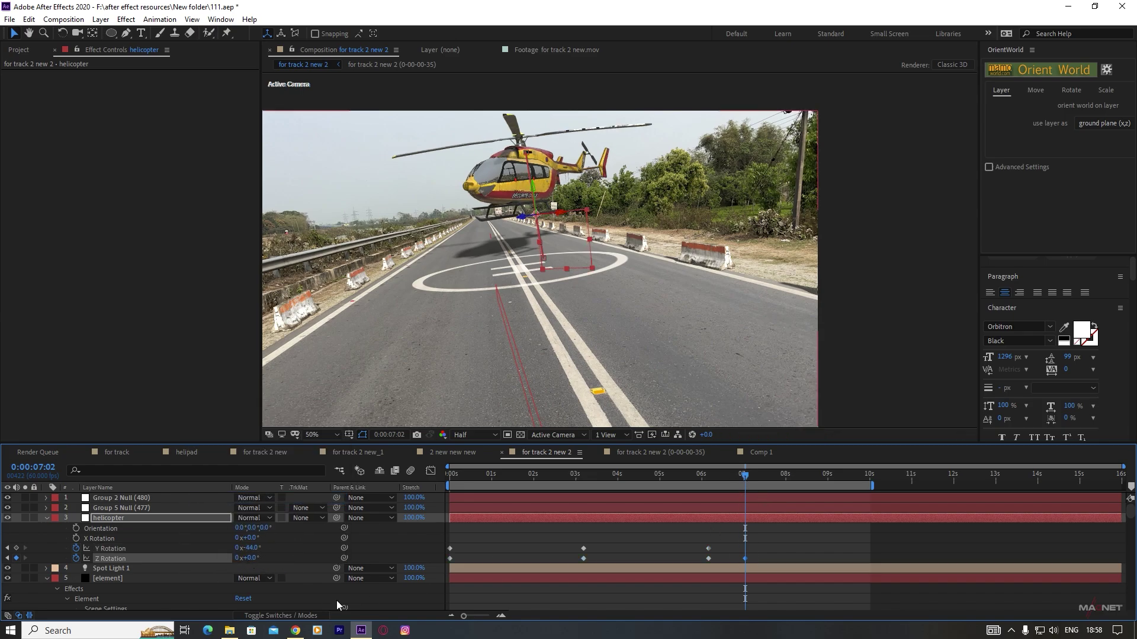
left_click_drag(254, 548, 255, 548)
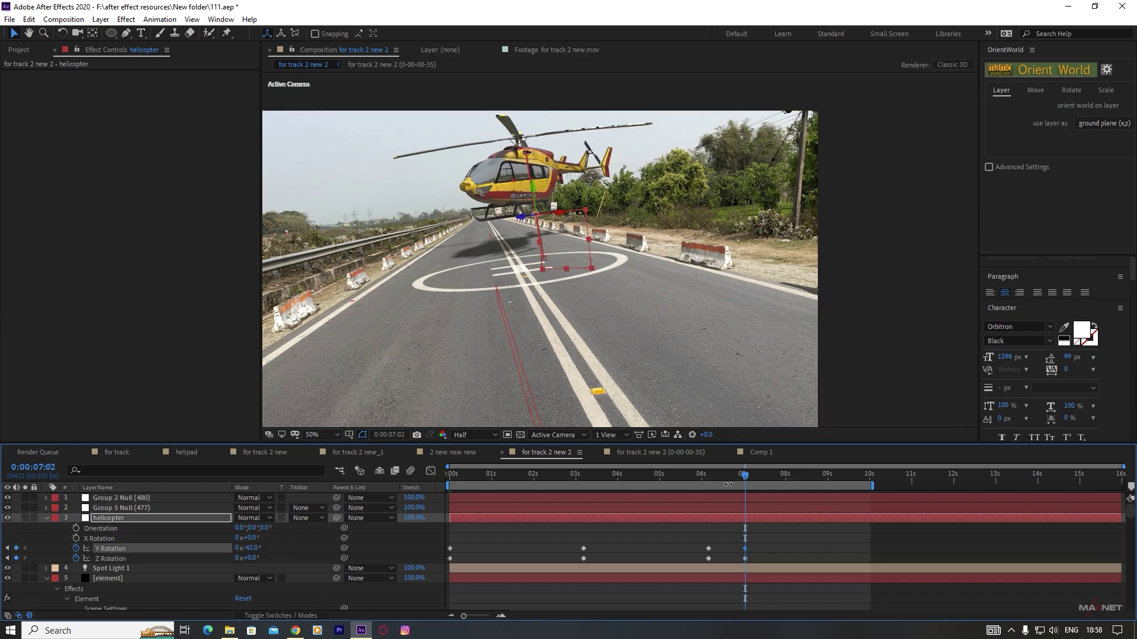
- Apply Easy Ease to all of the helicopter null's Y and Z Rotation keyframes
left_click_drag(746, 478, 549, 477)
left_click_drag(787, 542, 415, 568)
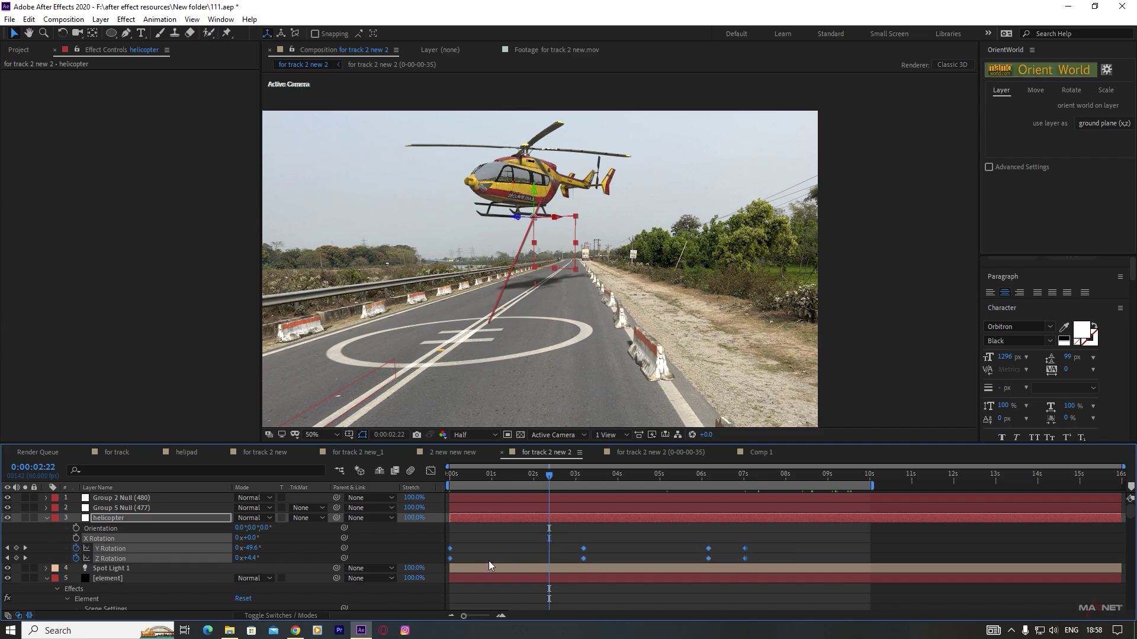
key("F9")
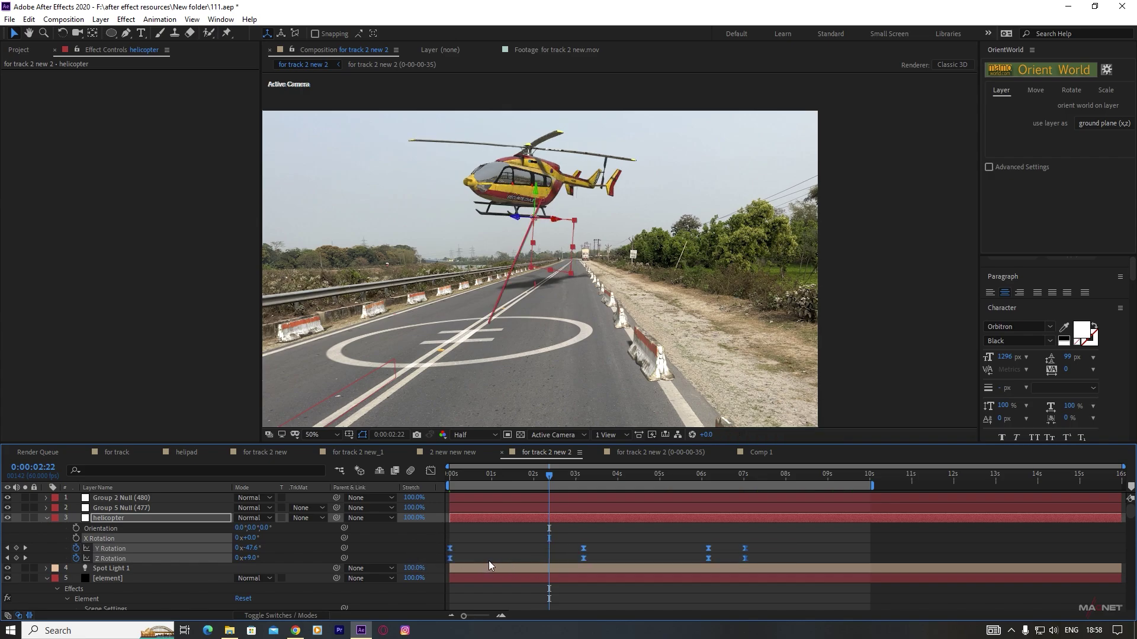
- Preview the helicopter's tilting descent from the start and check several points along the timeline
left_click_drag(493, 474, 426, 479)
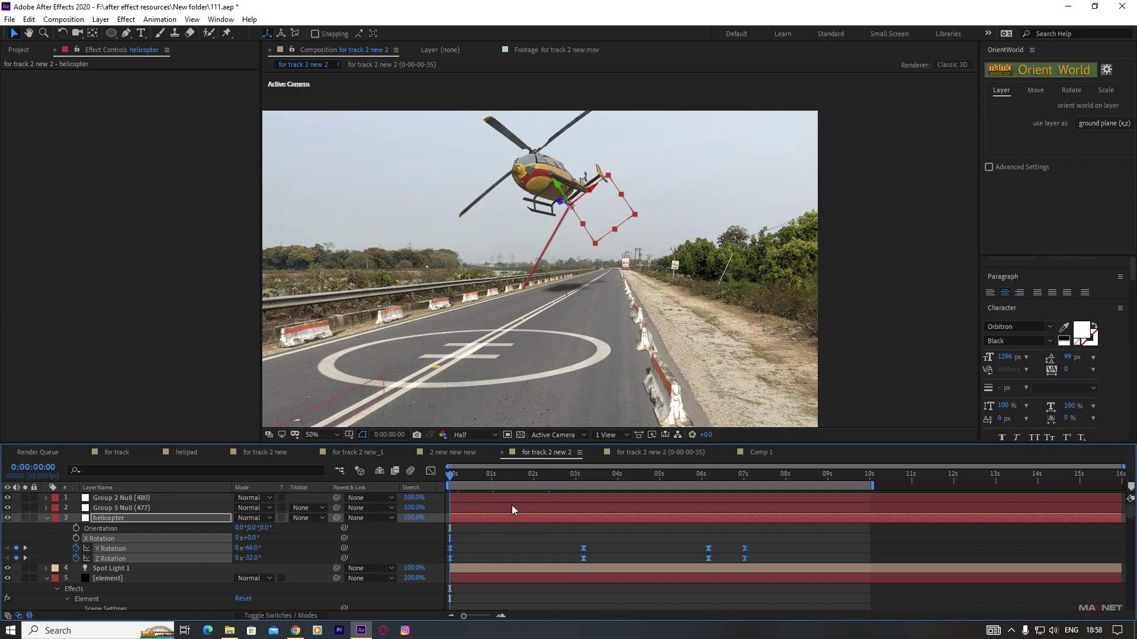
key("space")
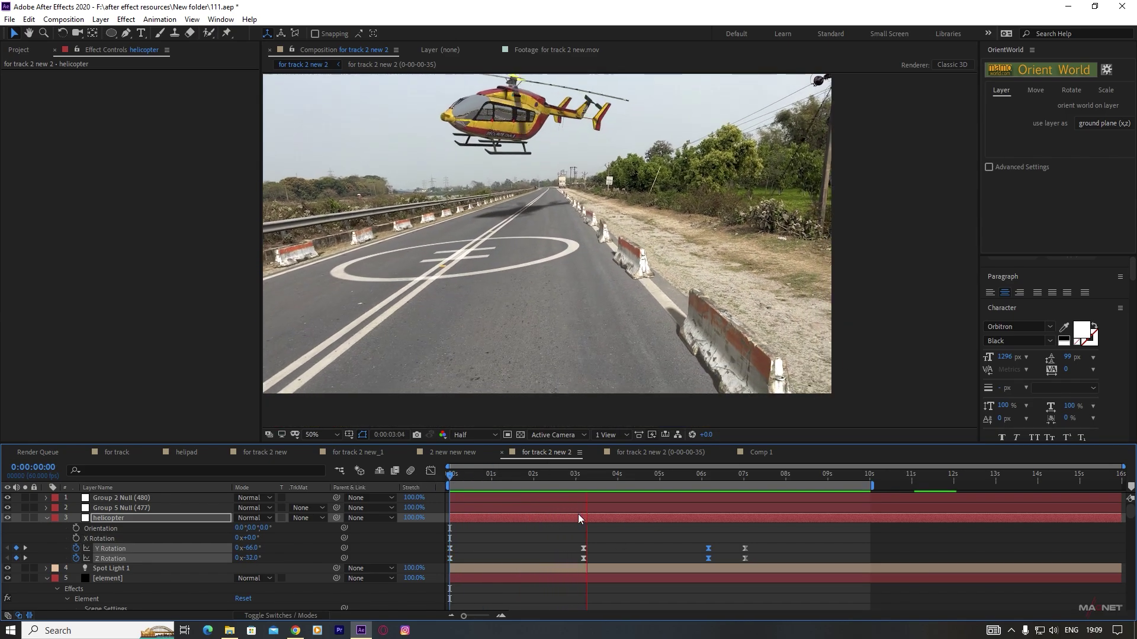
left_click_drag(586, 474, 534, 478)
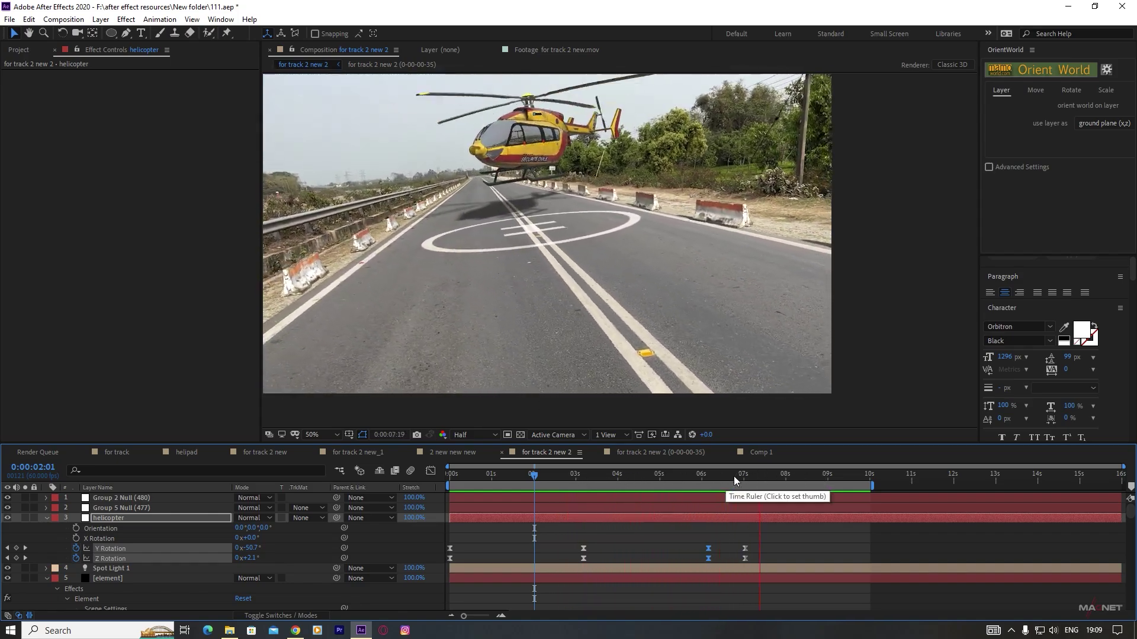
left_click(649, 477)
left_click(595, 477)
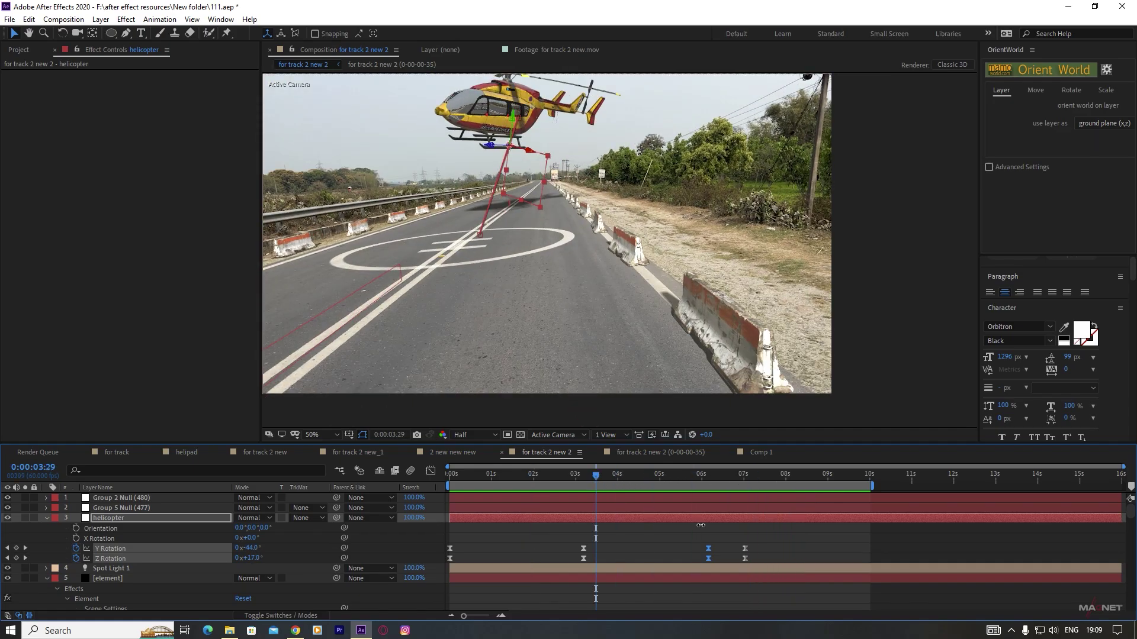
- Move the 0:00:06:10 rotation keyframes to just before 0:00:04:00 and stagger the middle Y and Z Rotation keyframes in time
left_click_drag(712, 547, 573, 558)
left_click_drag(453, 477, 474, 484)
left_click_drag(574, 548, 554, 548)
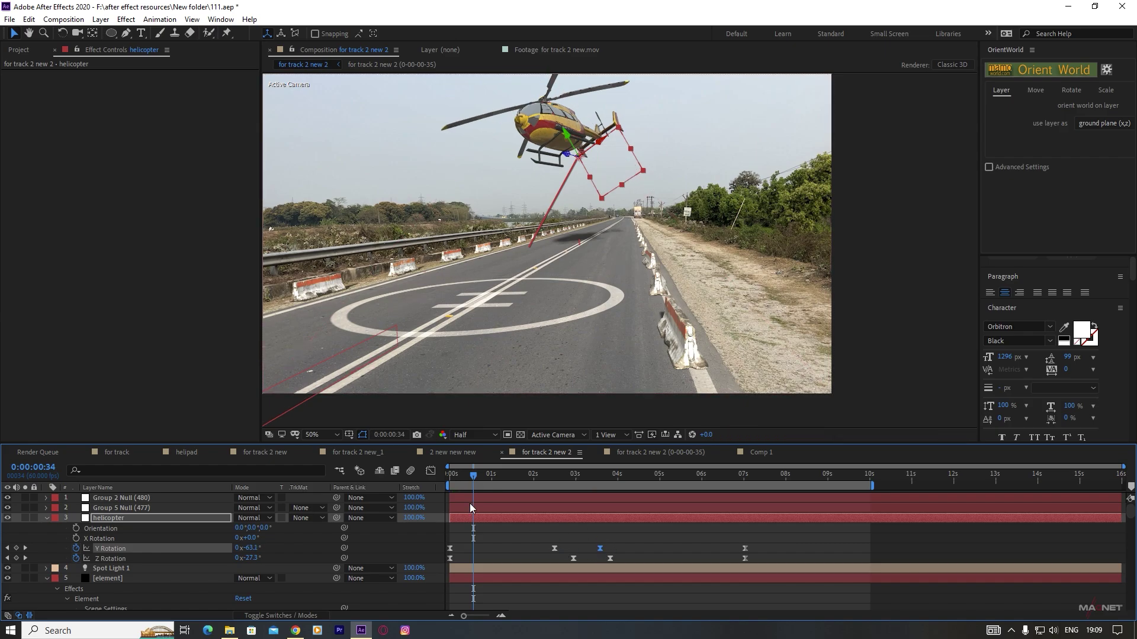
- At 0:00:00:46, adjust the helicopter null's Z and Y Rotation to add an extra tilt keyframe on each
left_click_drag(473, 479, 451, 478)
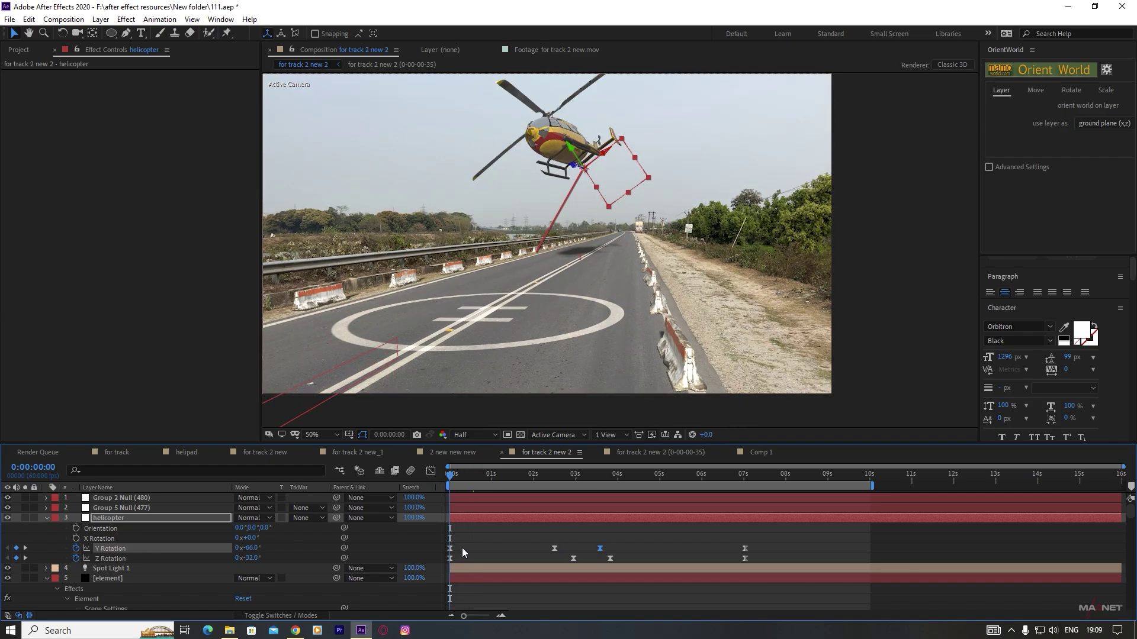
left_click_drag(449, 478, 481, 479)
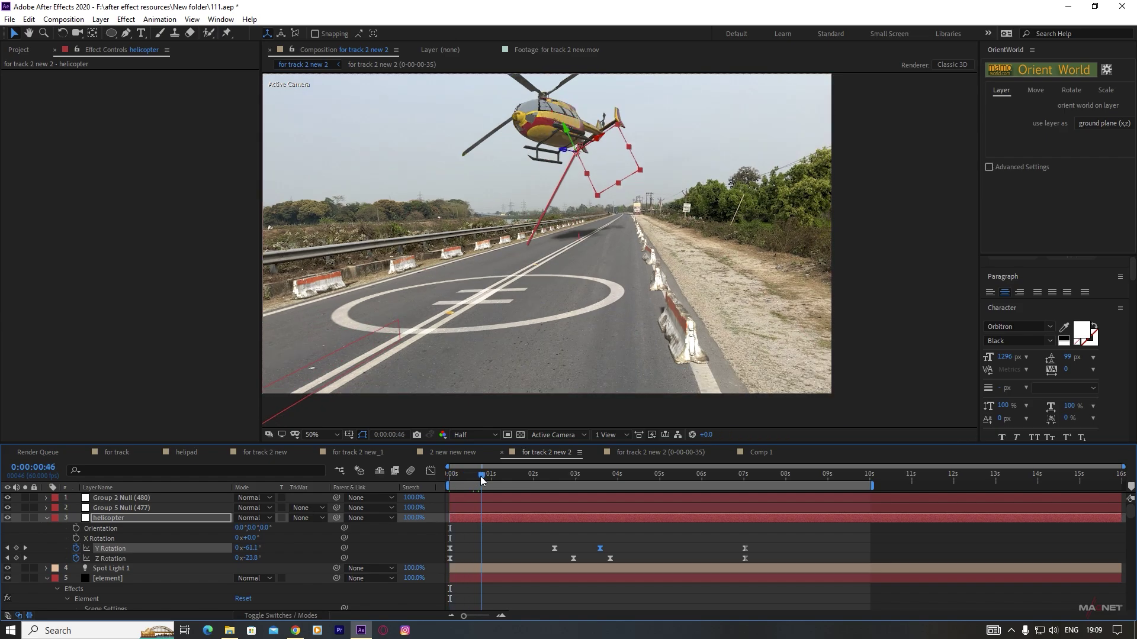
left_click_drag(251, 558, 238, 548)
- At 0:00:06:16, keyframe Z Rotation at 12.4° and Y Rotation at -51.3°, and shift the last two Y Rotation keyframes slightly earlier
left_click_drag(558, 485, 713, 483)
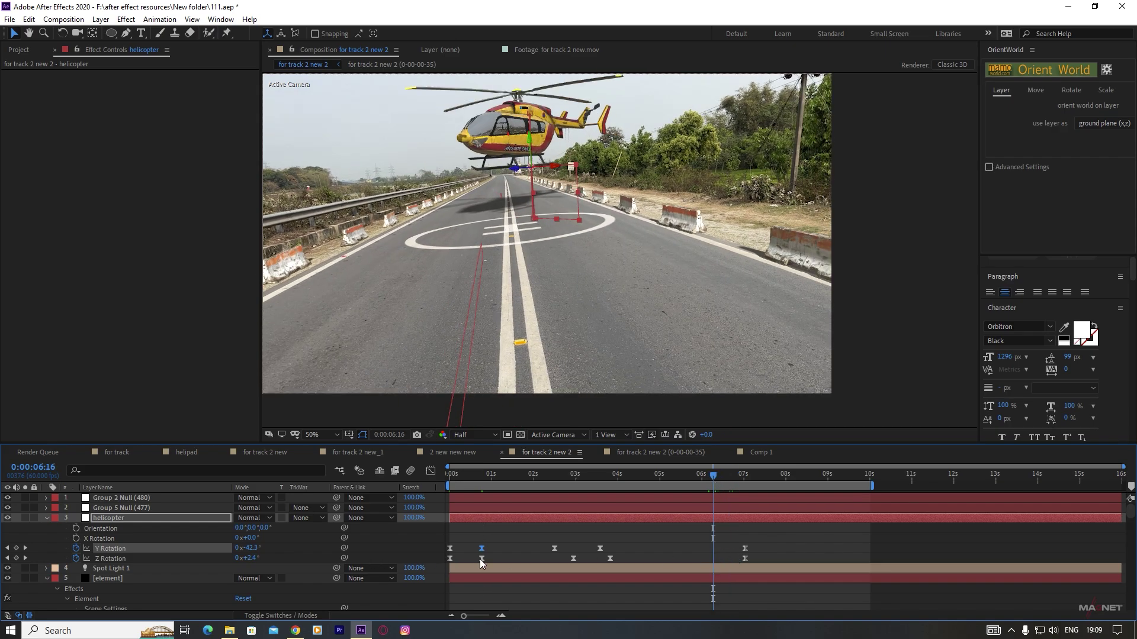
left_click_drag(250, 558, 259, 548)
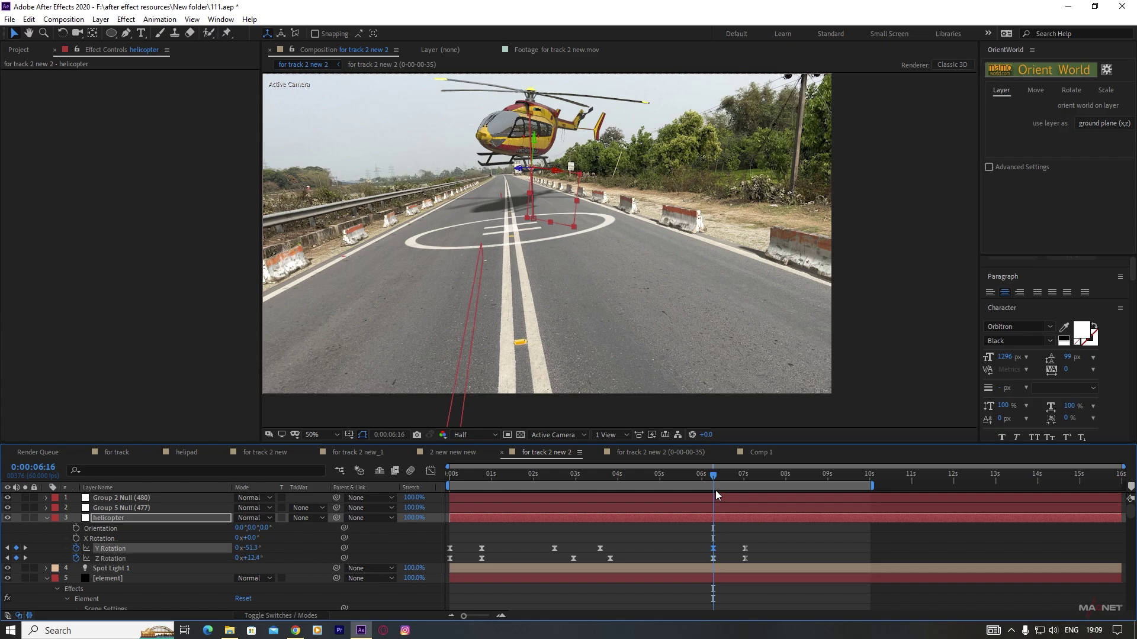
left_click_drag(704, 550, 736, 548)
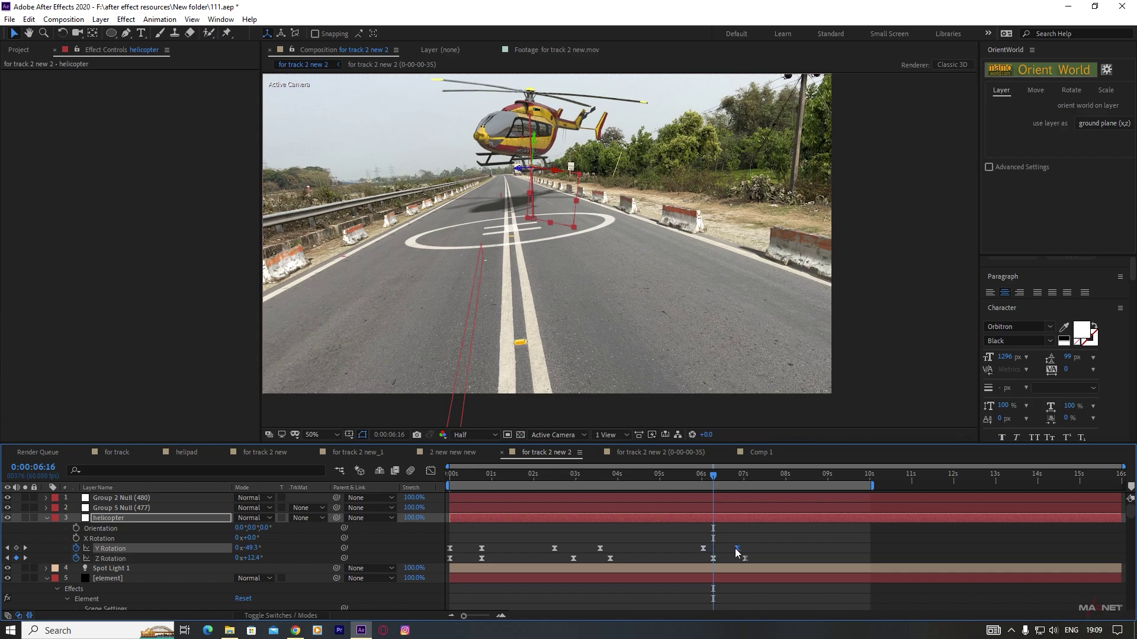
- At 0:00:08:50, keyframe a slight turn in the helicopter null's Y Rotation and preview the animation from the start
left_click_drag(737, 477, 821, 484)
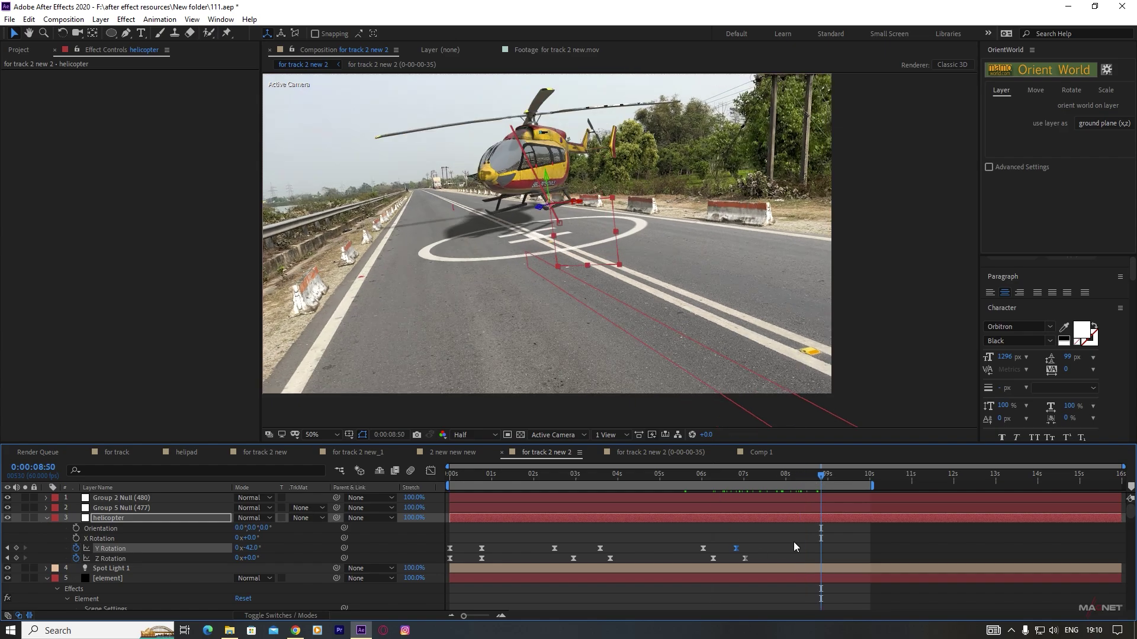
scroll(528, 197, "up", 2)
scroll(503, 201, "down", 2)
left_click_drag(254, 557, 263, 559)
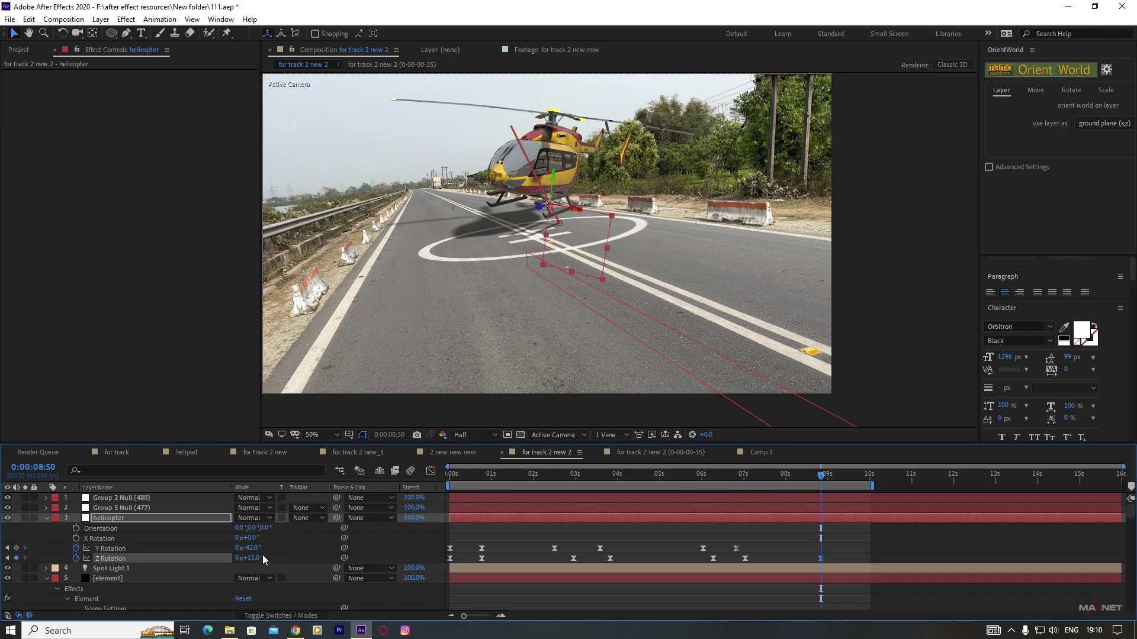
key("ctrl+z")
mouse_move(257, 548)
left_mouse_down()
mouse_move(246, 548)
mouse_move(272, 545)
left_mouse_up()
left_click_drag(814, 473, 421, 482)
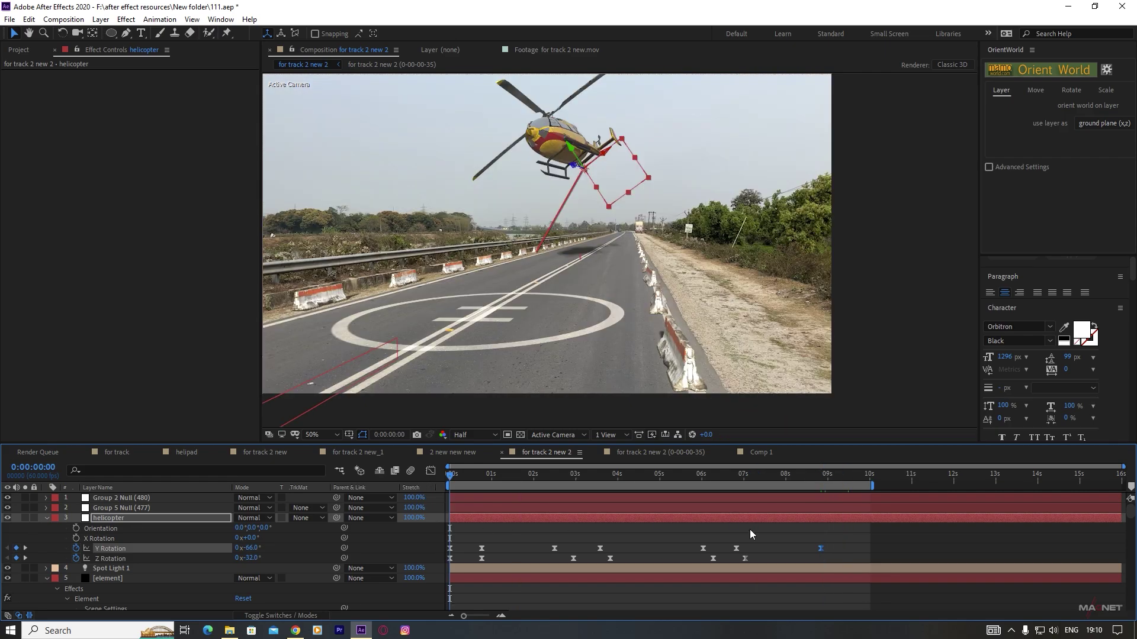
key("space")
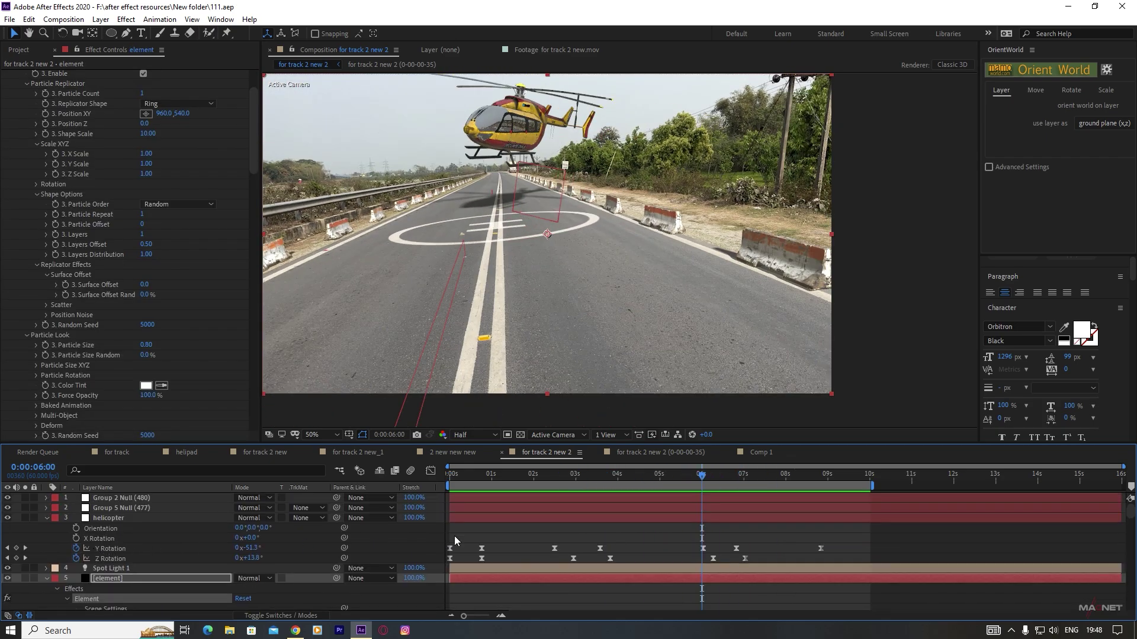
- Retime the helicopter null's Y and Z Rotation keyframes so the tilts are staggered and spread more naturally across the descent
left_click_drag(680, 531, 623, 548)
mouse_move(753, 541)
left_mouse_down()
mouse_move(731, 555)
mouse_move(751, 548)
left_mouse_up()
left_click_drag(821, 548, 845, 549)
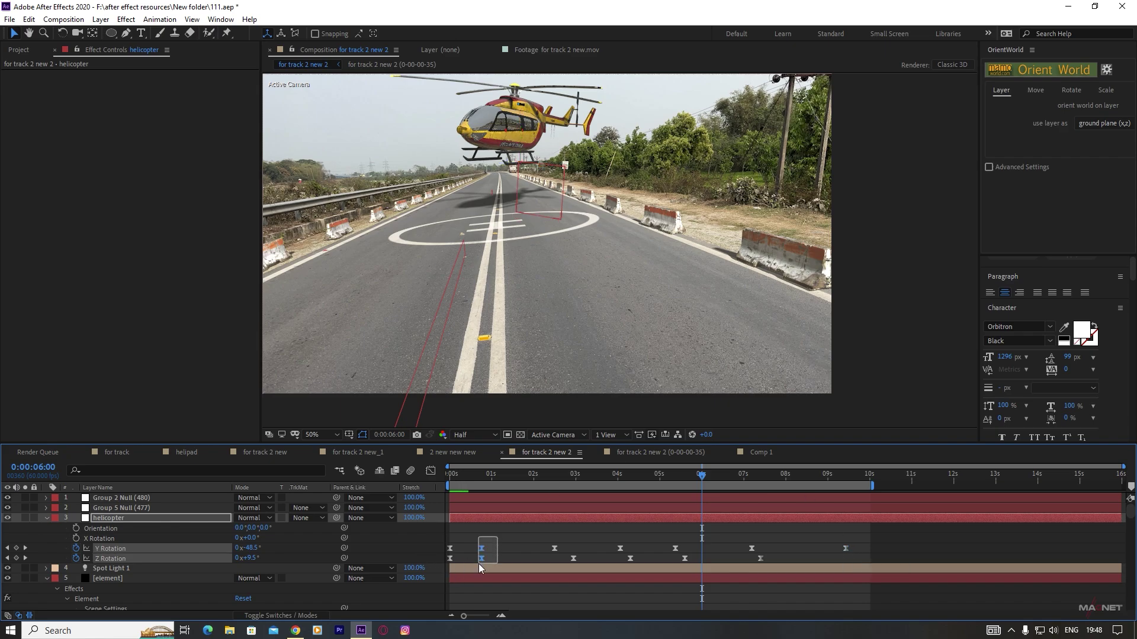
left_click_drag(482, 549, 495, 549)
- Review the retimed helicopter motion by previewing it and checking frames up to 0:00:08:17
left_click_drag(537, 472, 777, 486)
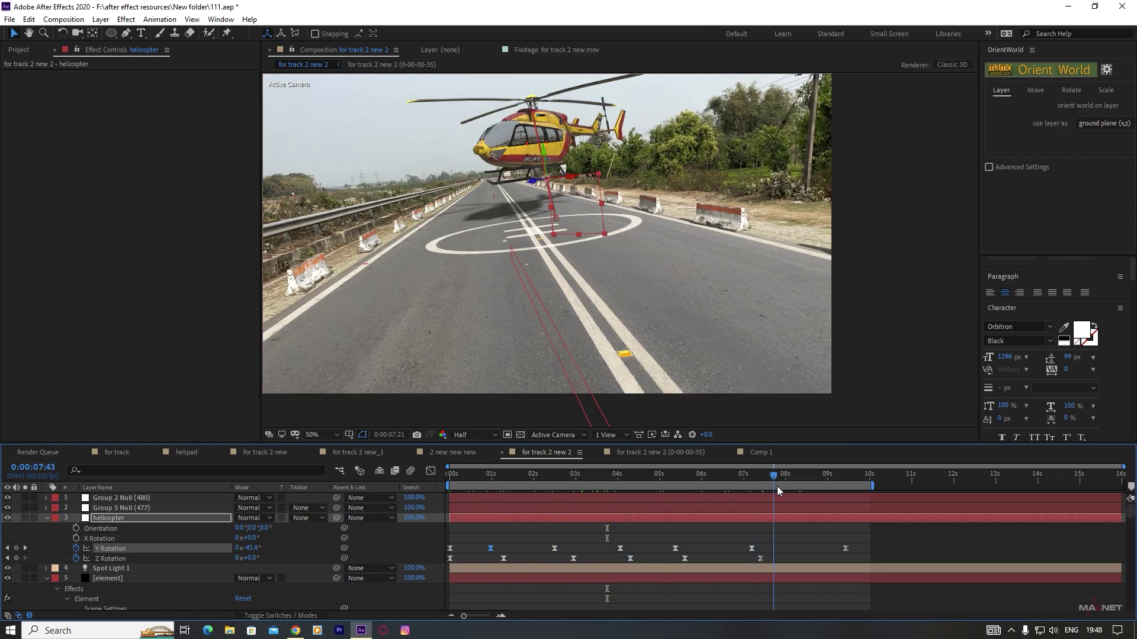
left_click_drag(779, 476, 662, 478)
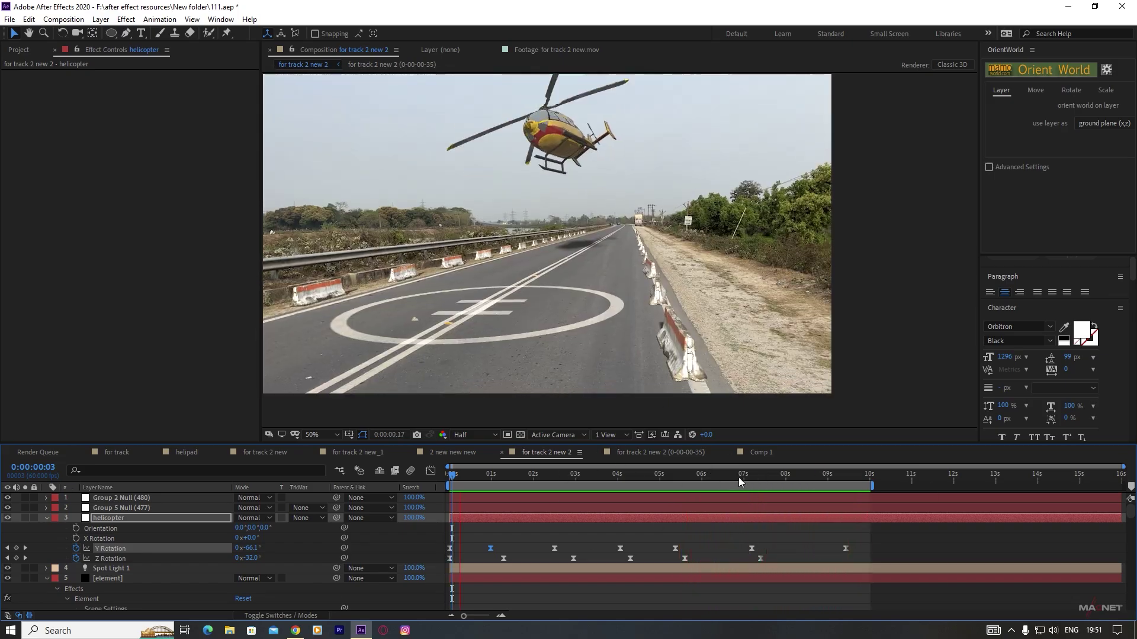
left_click(643, 477)
left_click(798, 477)
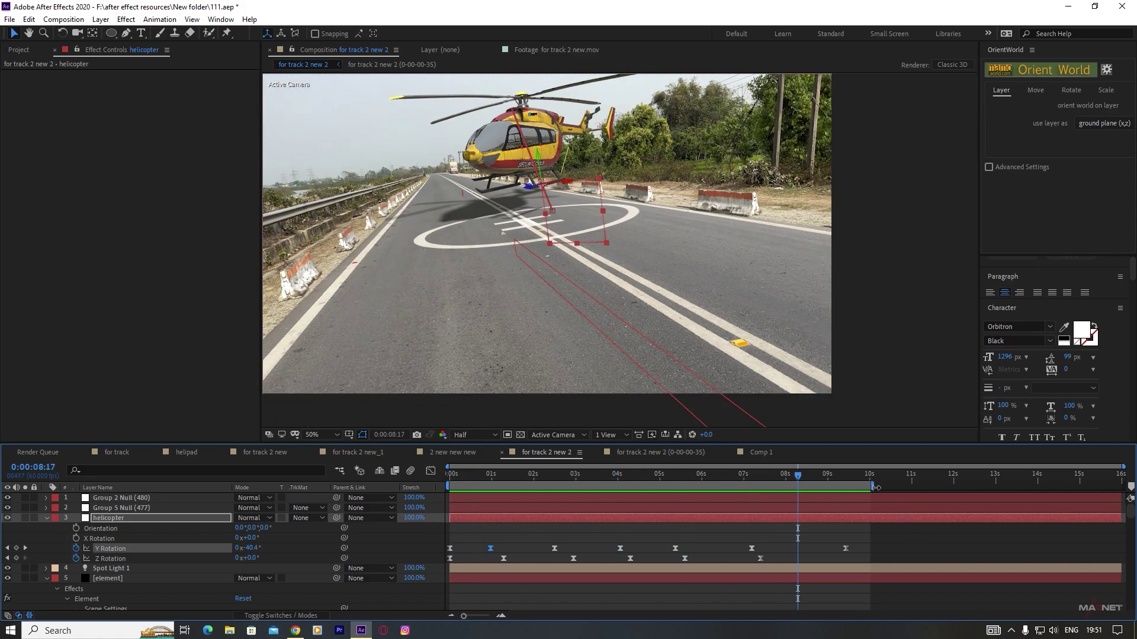
- Extend the work area's end to about 13 seconds and scrub through the helicopter's descent to check it
left_click_drag(875, 486, 1005, 486)
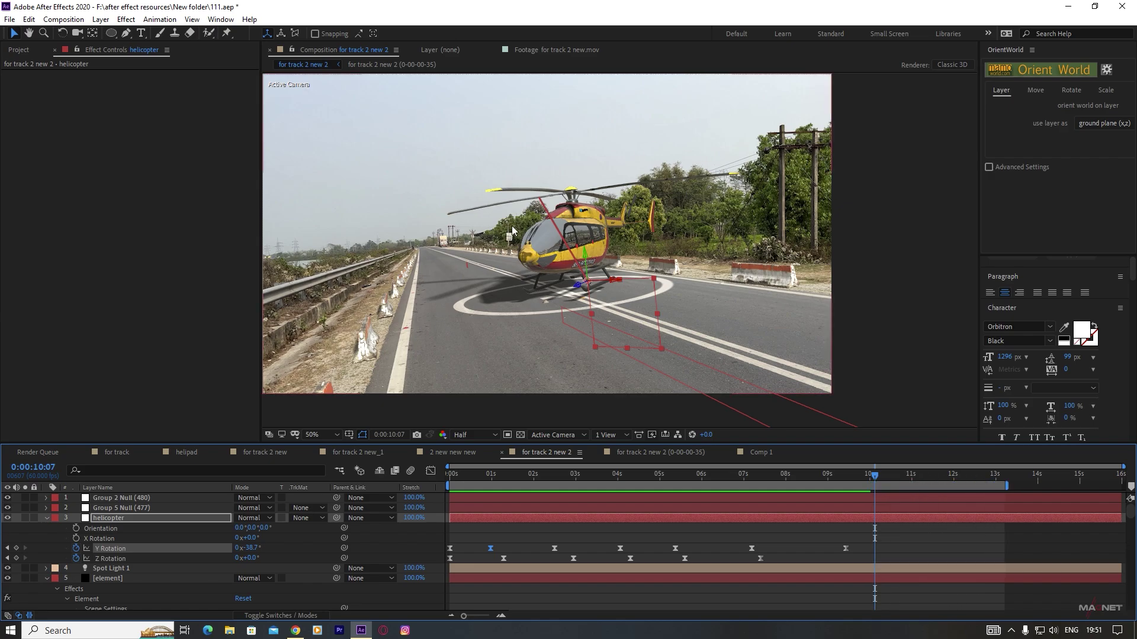
left_click_drag(849, 476, 490, 478)
left_click_drag(574, 480, 667, 479)
left_click_drag(755, 475, 776, 473)
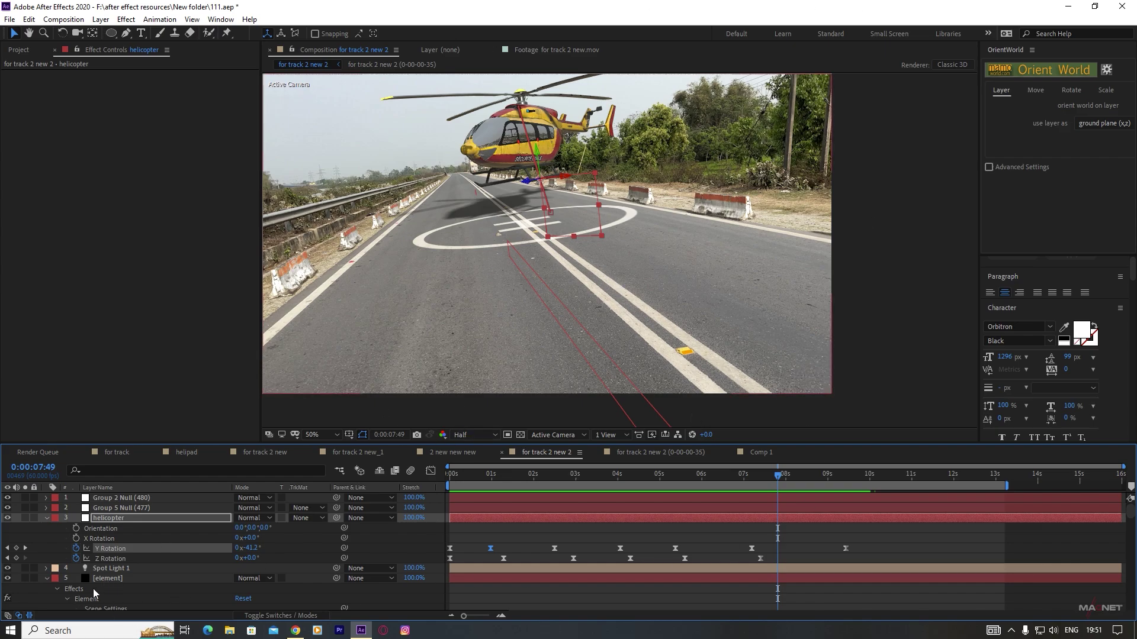
- Open the element layer's Scene Setup and add Sandstone Boulder_vd3nbij from the magnet_qixal_models folder to the scene
left_click(110, 579)
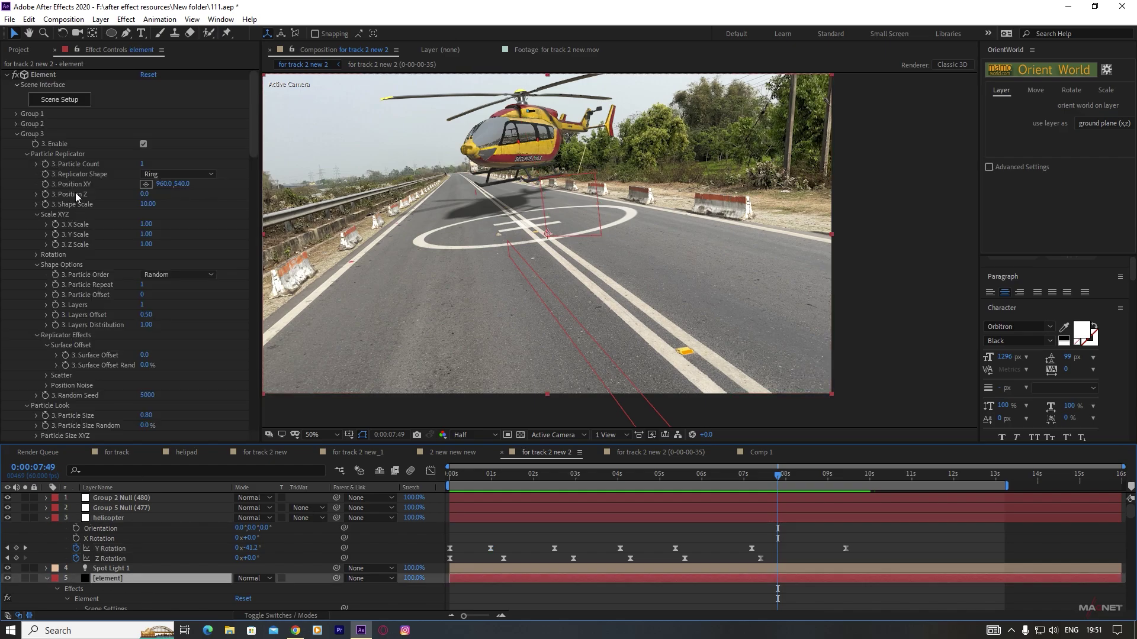
left_click(58, 100)
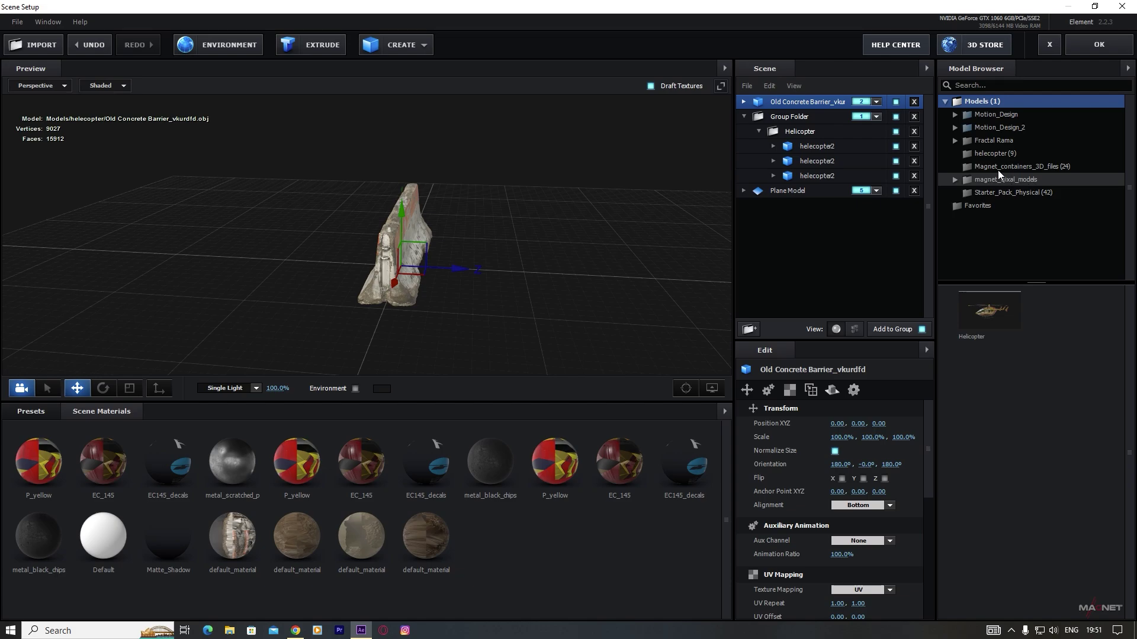
left_click(1011, 166)
left_click(1003, 183)
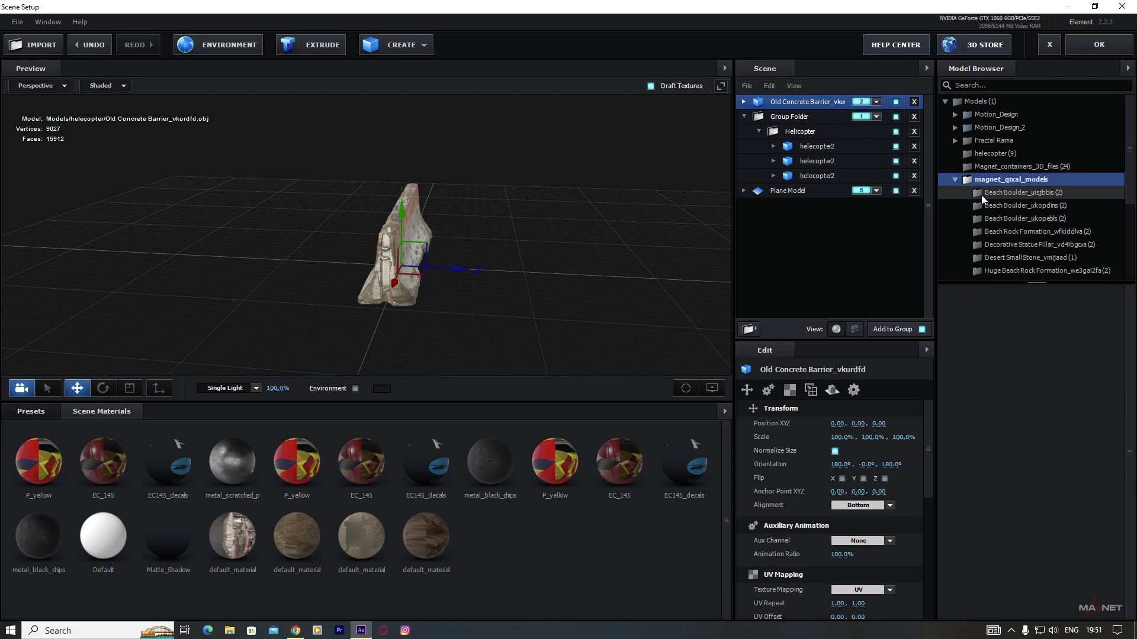
scroll(1005, 247, "down", 3)
left_click(1012, 183)
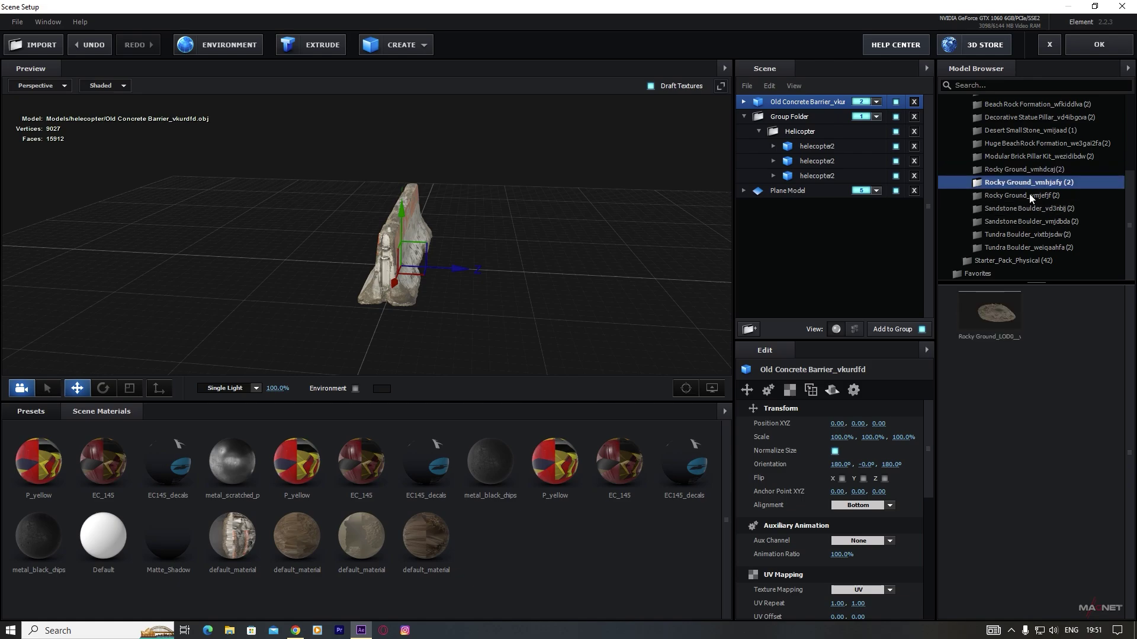
left_click(1026, 208)
left_click(1020, 221)
left_click(1020, 235)
left_click(1017, 222)
left_click(1025, 211)
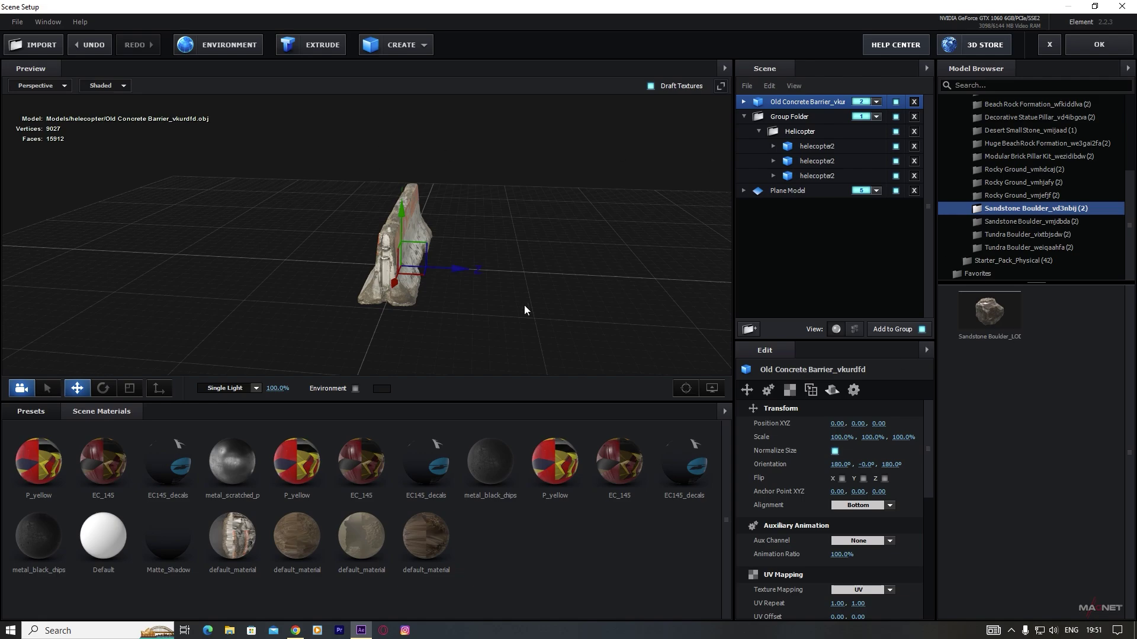
double_click(989, 311)
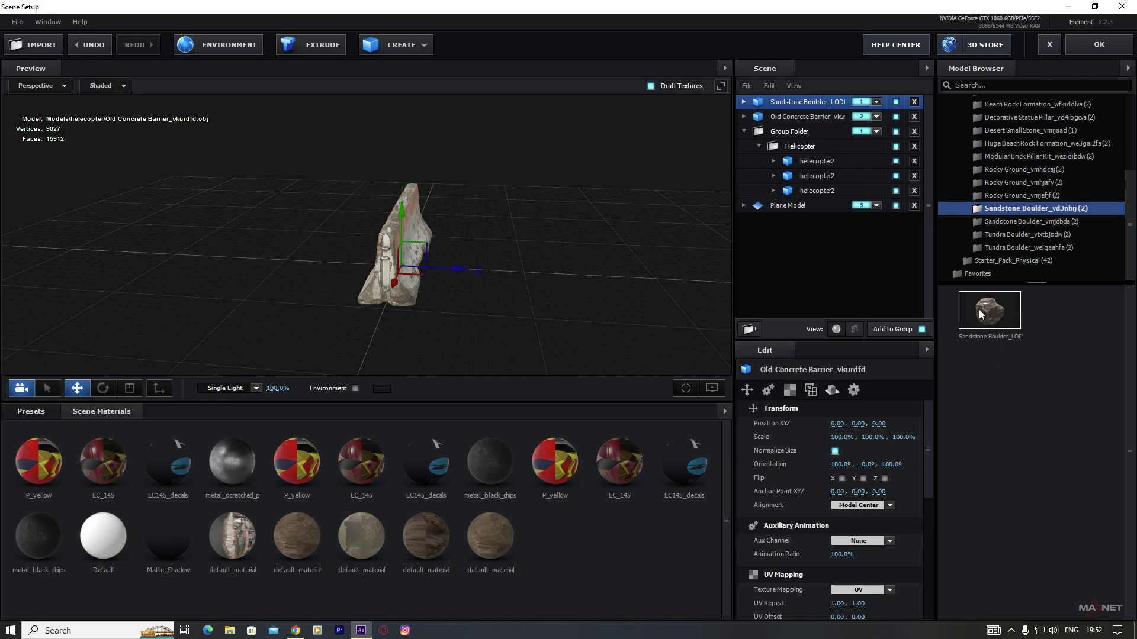
- Add the Sandstone Boulder_vmjdbda and Tundra Boulder_vixtbjsdw models to the Element scene
left_click(1007, 220)
double_click(996, 310)
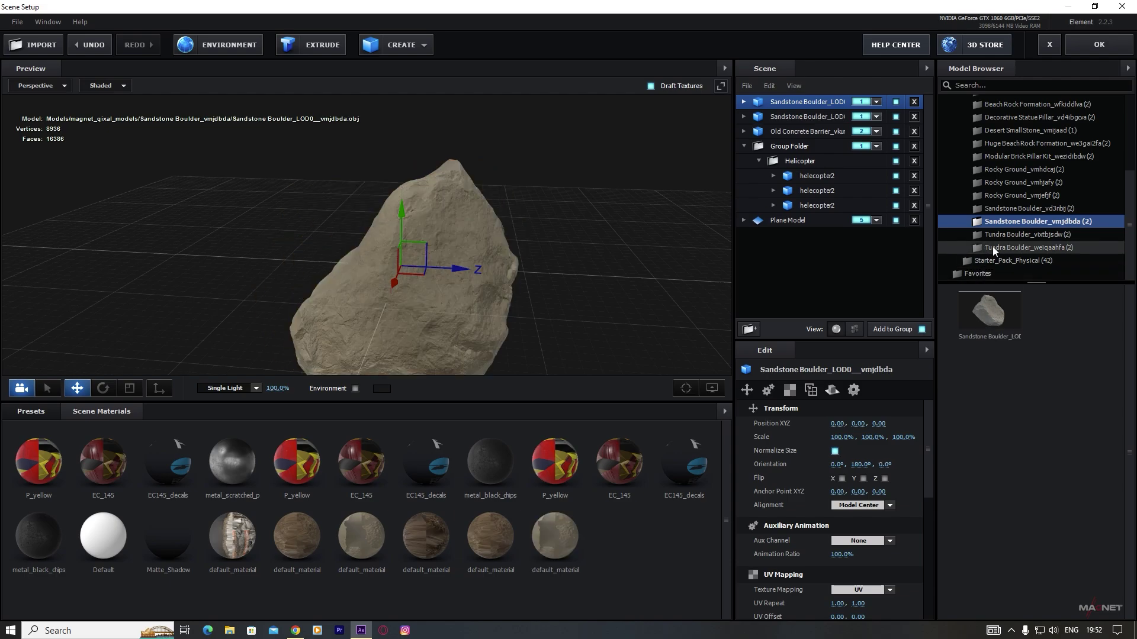
left_click(1004, 235)
double_click(992, 310)
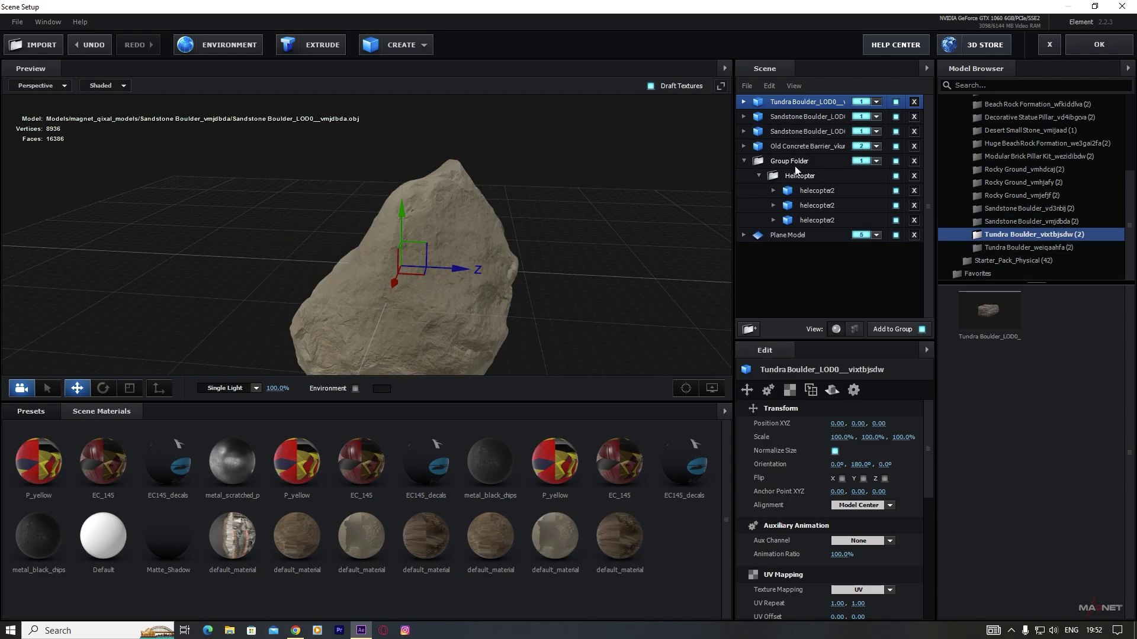
- Assign all three boulder models to group 3 and apply the scene setup
left_click(877, 103)
left_click(901, 122)
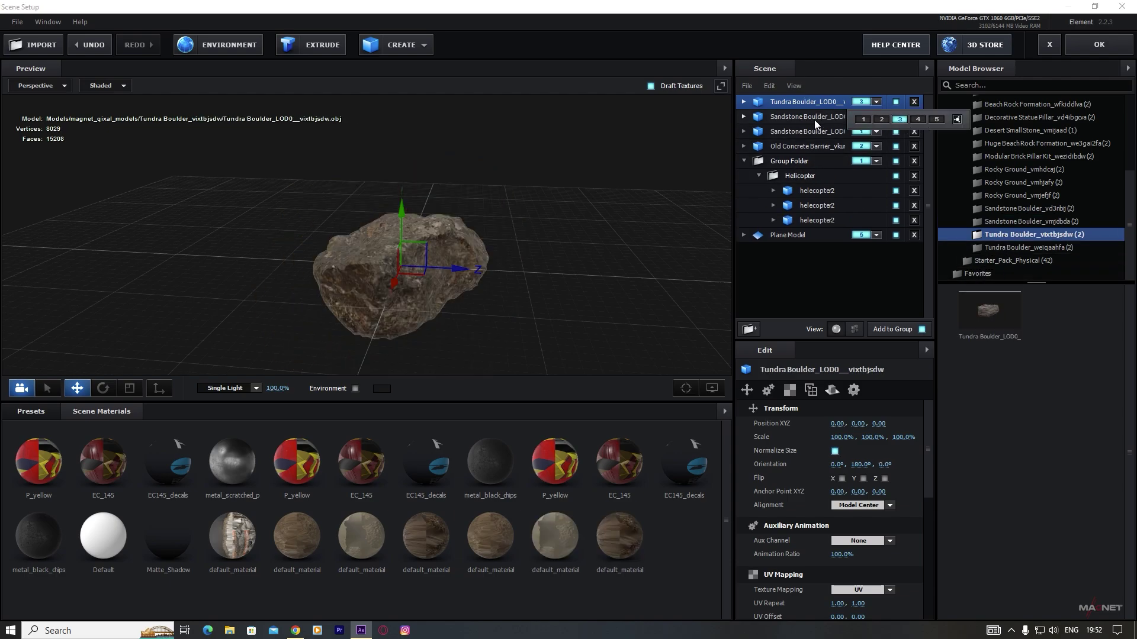
left_click(814, 120)
left_click(877, 118)
left_click(829, 130)
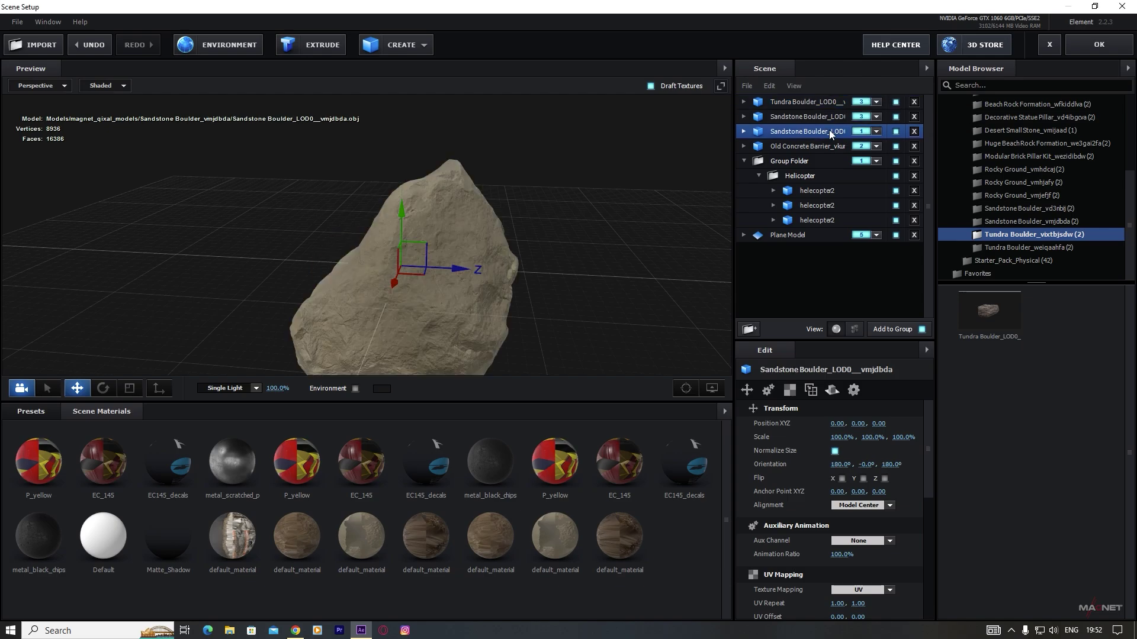
left_click(876, 131)
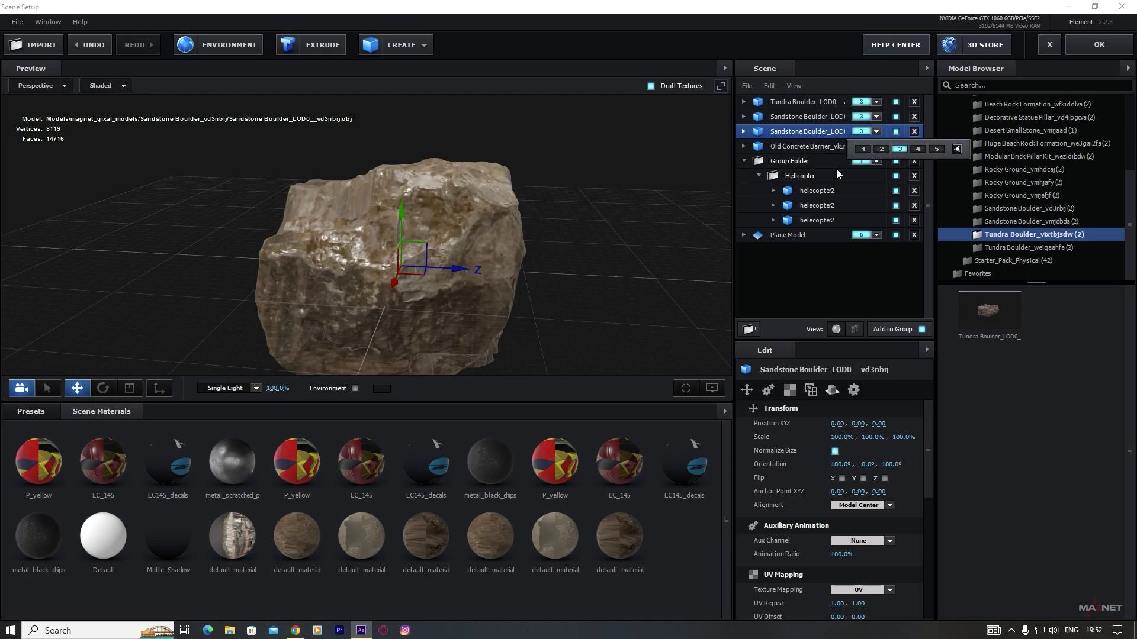
left_click(1101, 44)
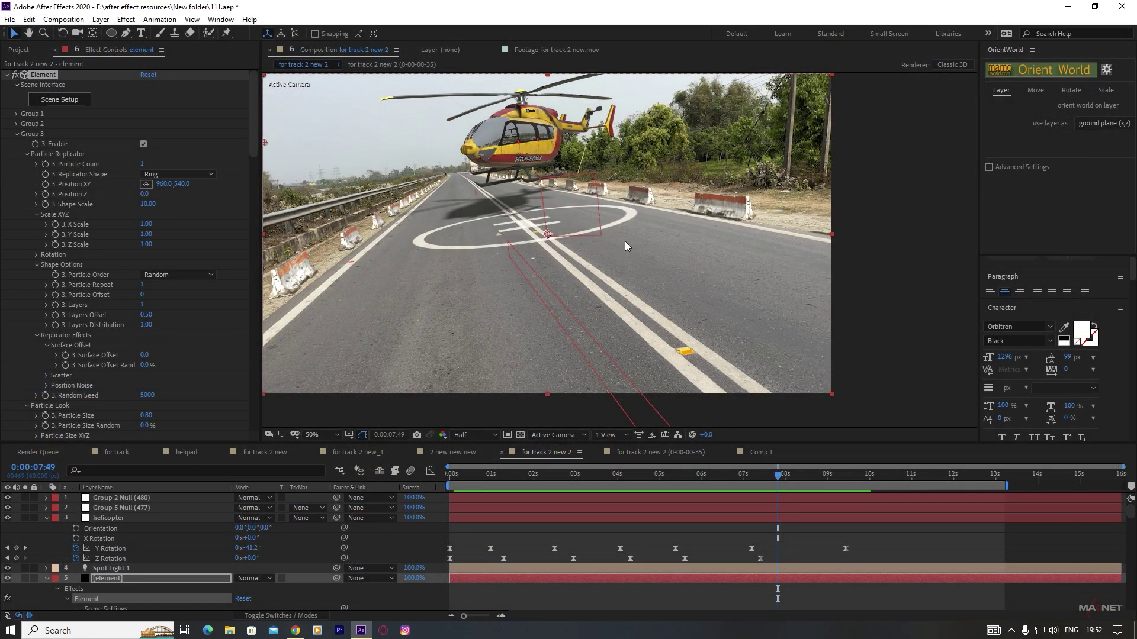
- Reduce the Group 3 Particle Size to 0.90 so the boulders become small stones
left_click(16, 135)
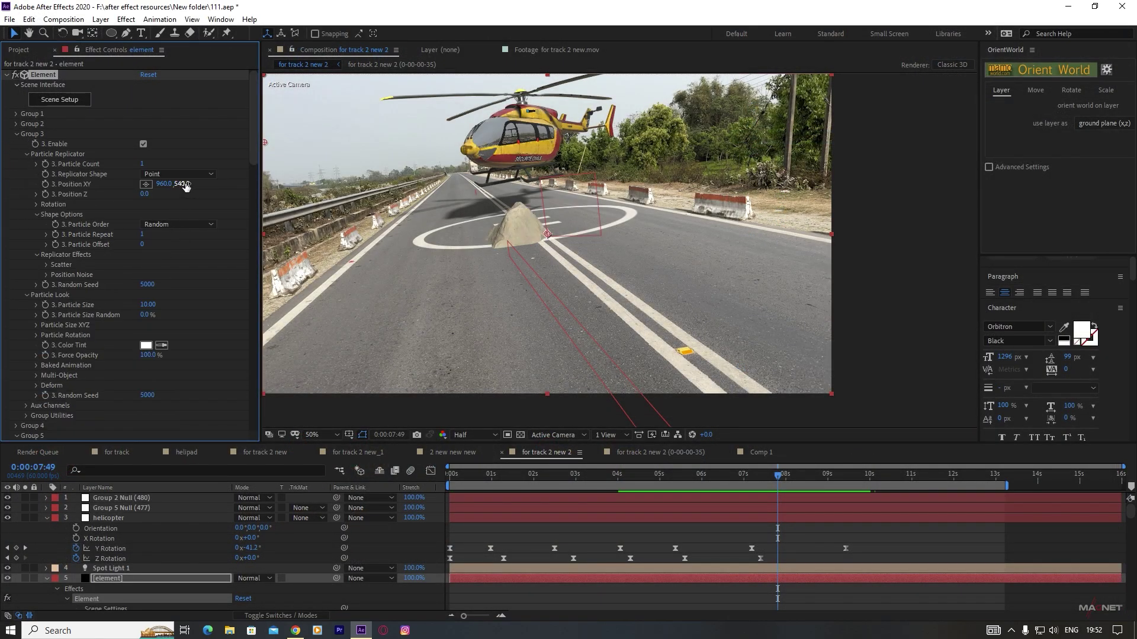
scroll(64, 378, "down", 3)
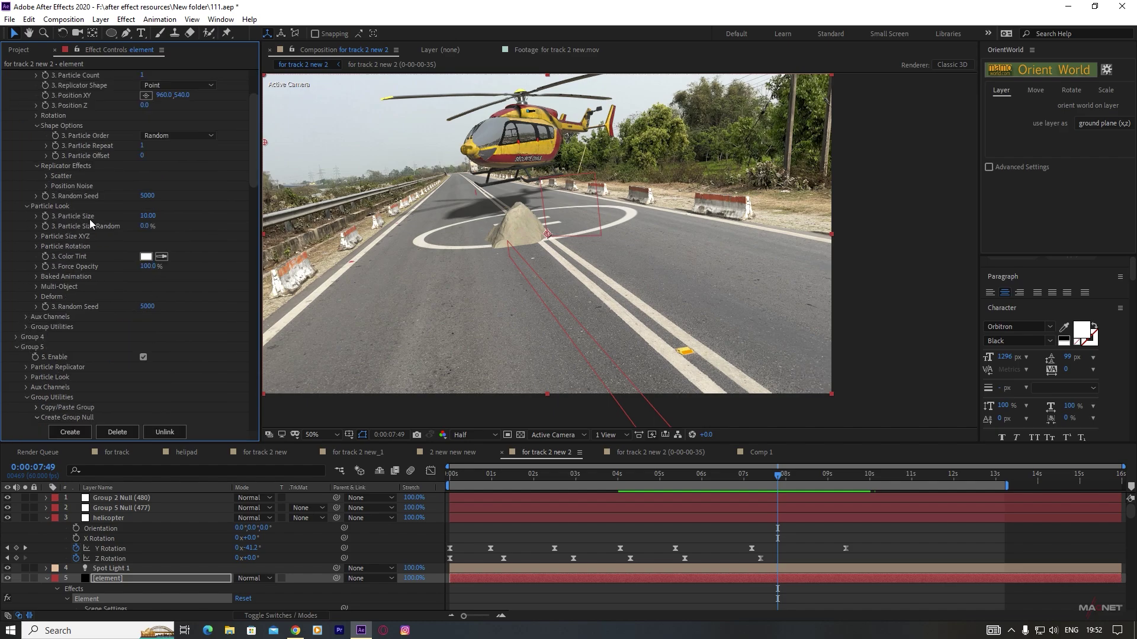
left_click_drag(143, 225, 128, 247)
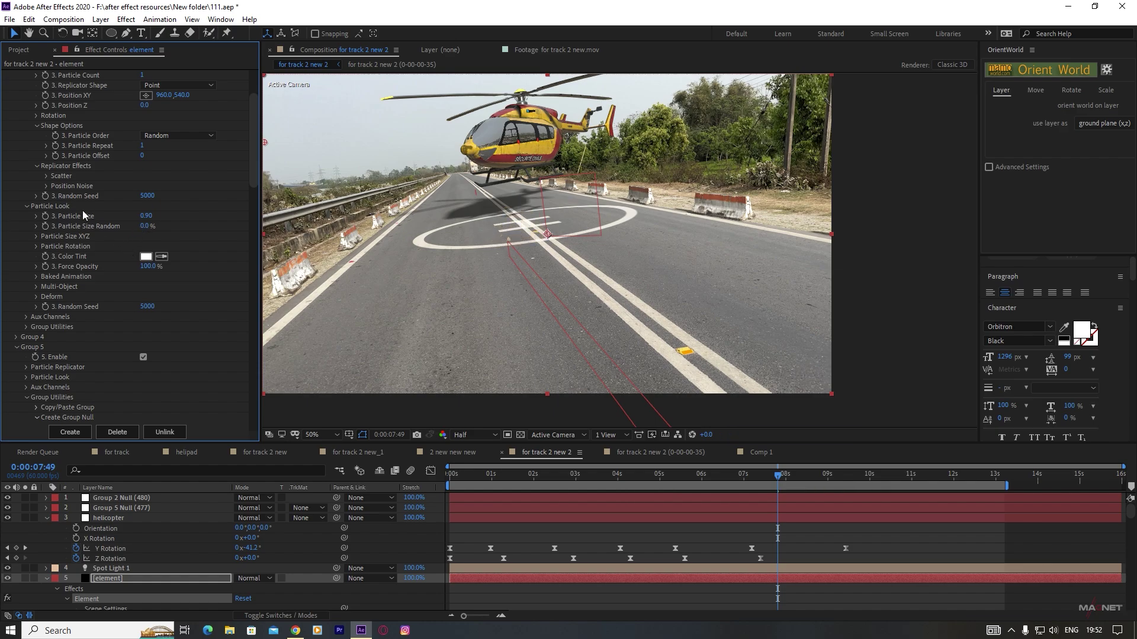
scroll(82, 210, "up", 3)
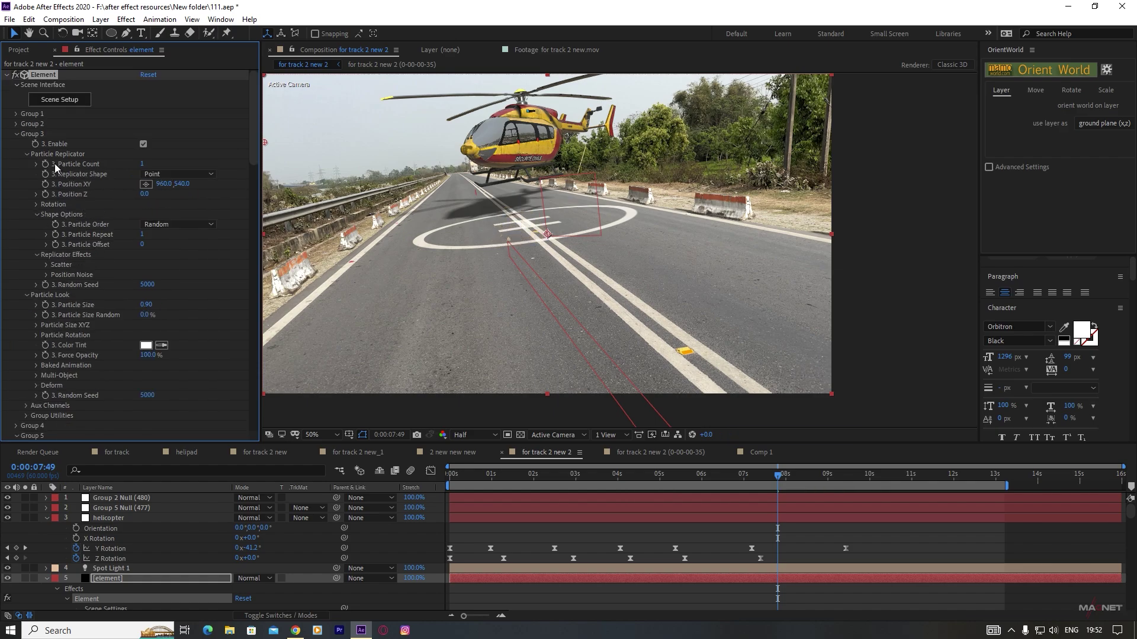
- Set the Group 3 Replicator Shape to Ring and its Particle Count to 332
left_click(181, 174)
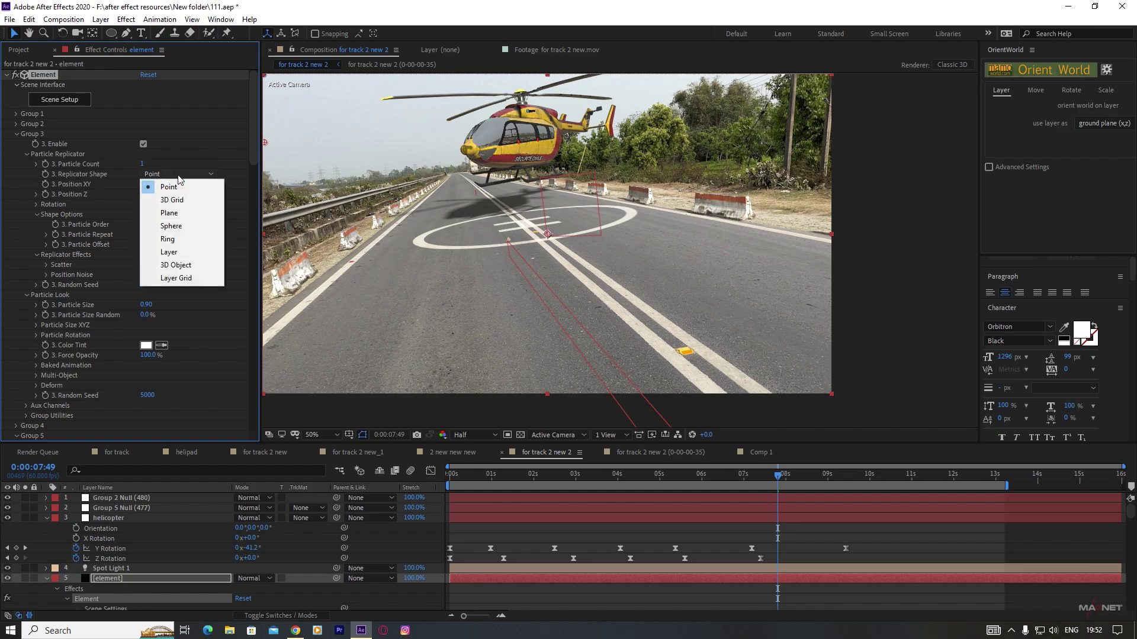
left_click(190, 241)
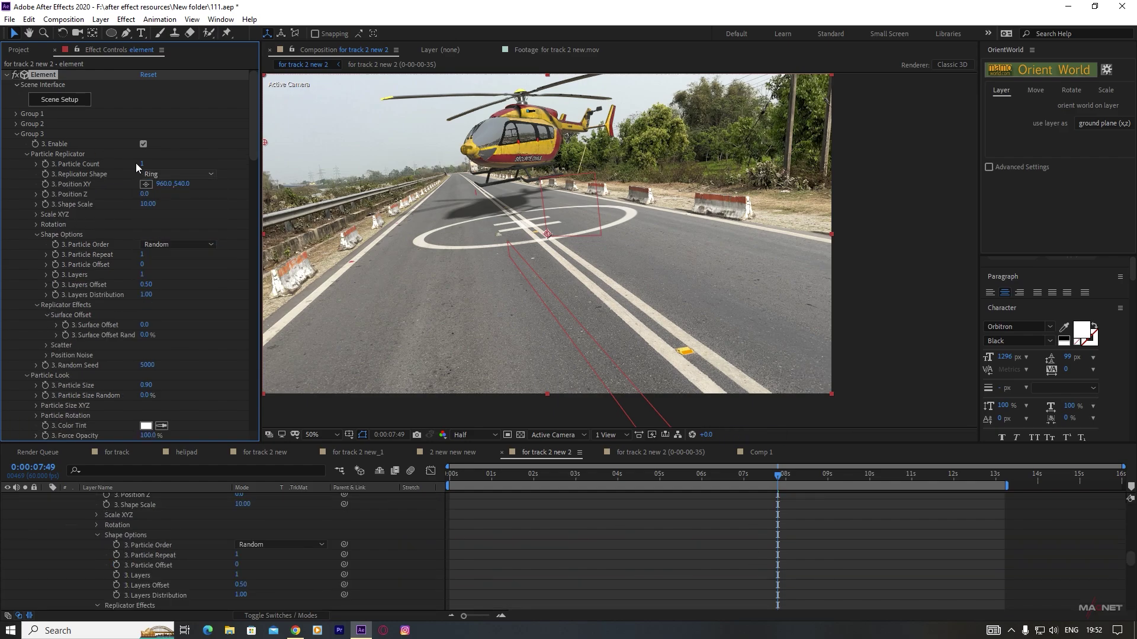
left_click_drag(172, 166, 33, 171)
left_click_drag(237, 164, 280, 164)
- Create a group null for Group 3 and raise it to position 960, 84, 0
scroll(172, 137, "down", 5)
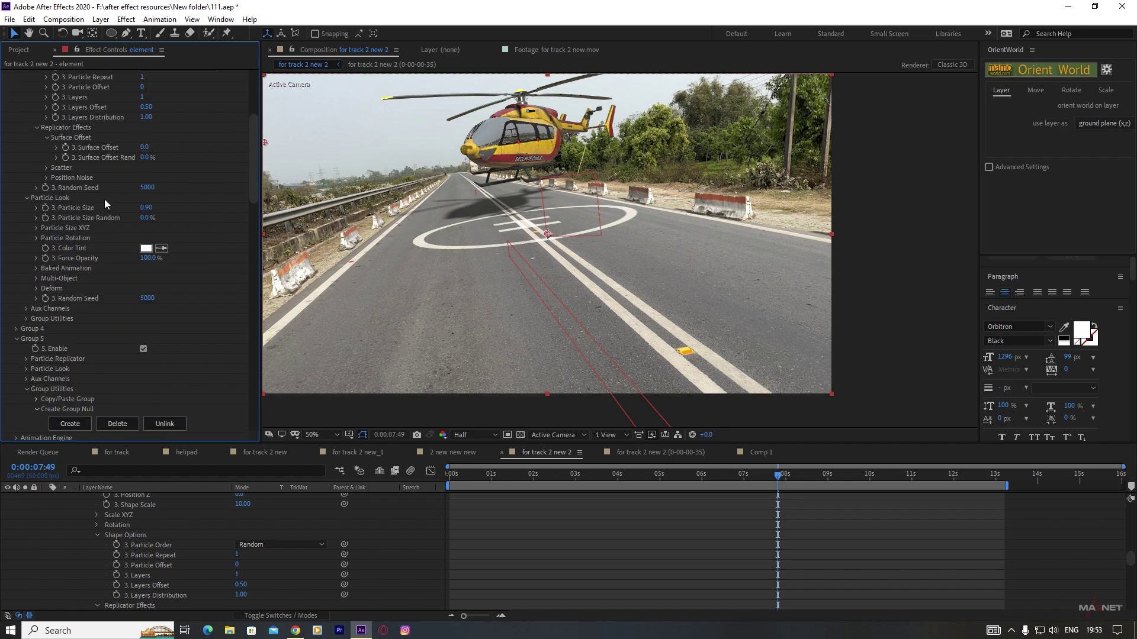
left_click(26, 319)
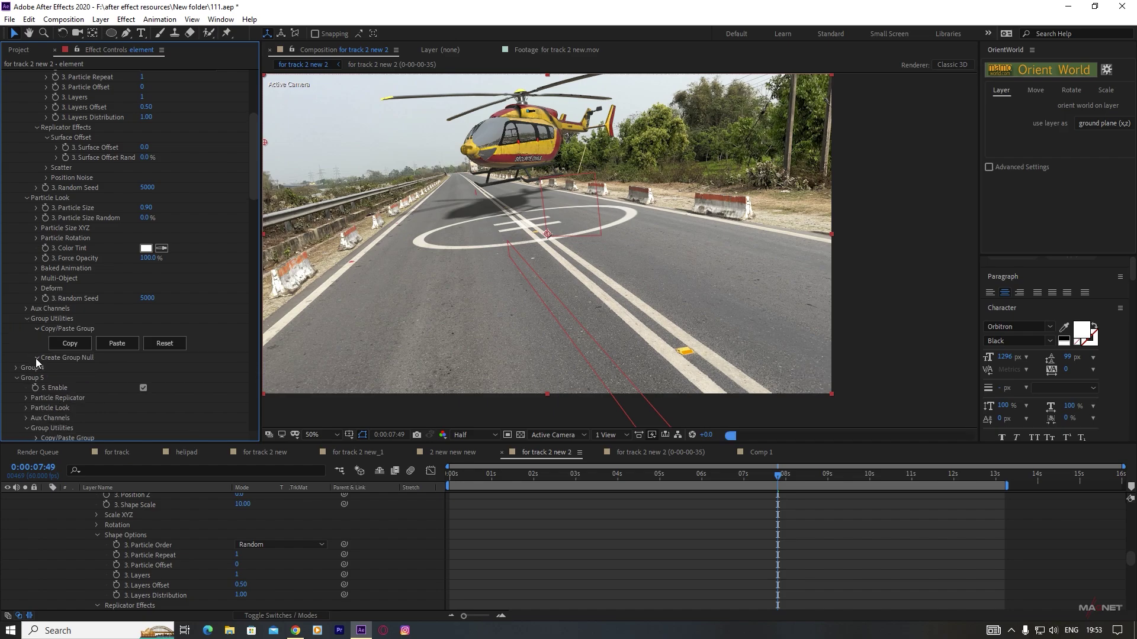
left_click(70, 373)
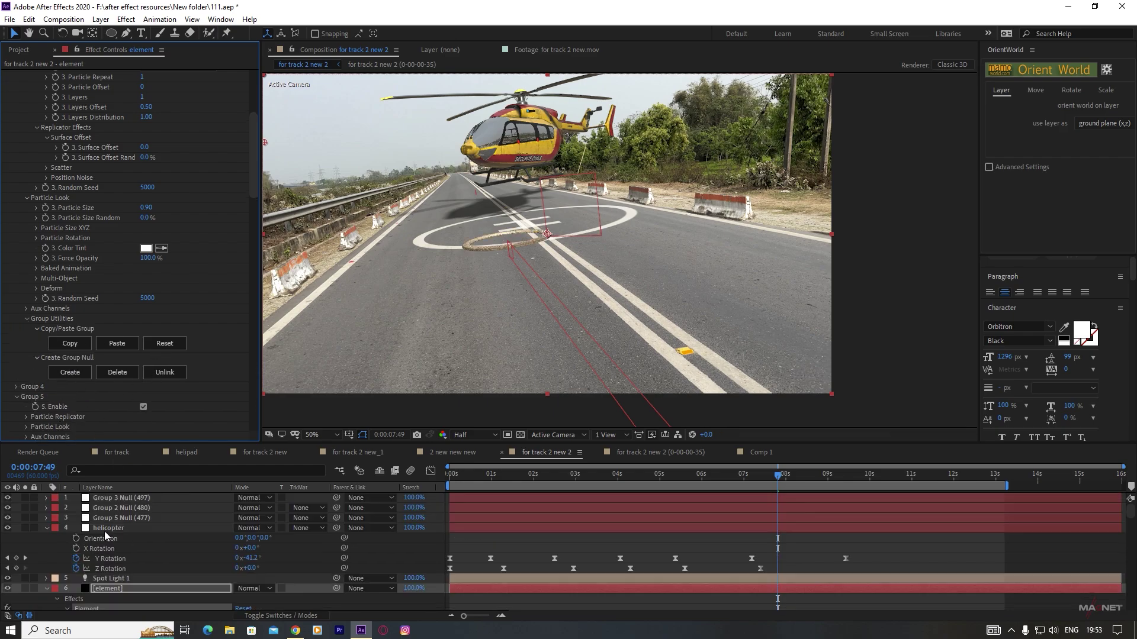
left_click(129, 501)
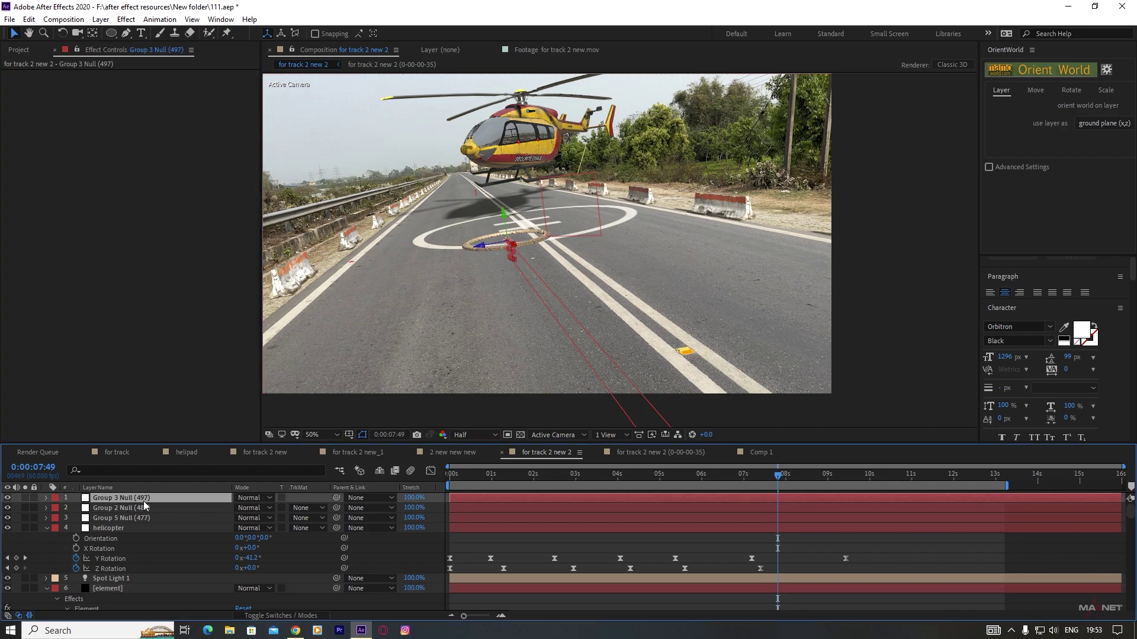
key("p")
left_click_drag(261, 507, 5, 498)
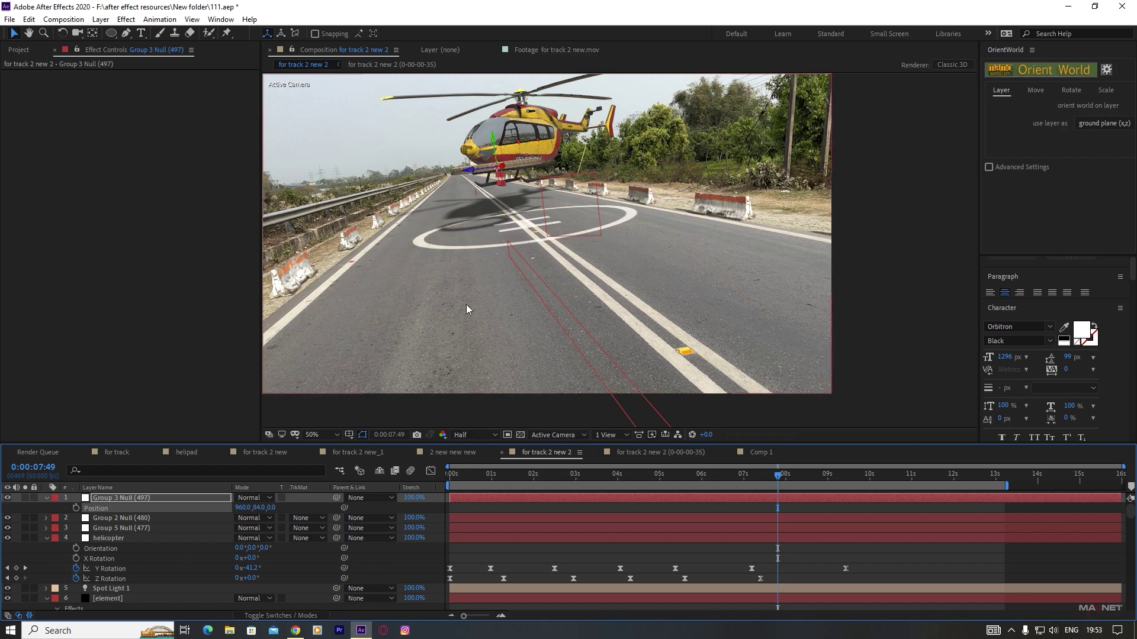
- Widen the stone ring on the element layer by setting the Group 3 Shape Scale to 38.10
scroll(454, 288, "up", 2)
scroll(453, 286, "down", 4)
scroll(460, 283, "up", 2)
scroll(115, 553, "down", 4)
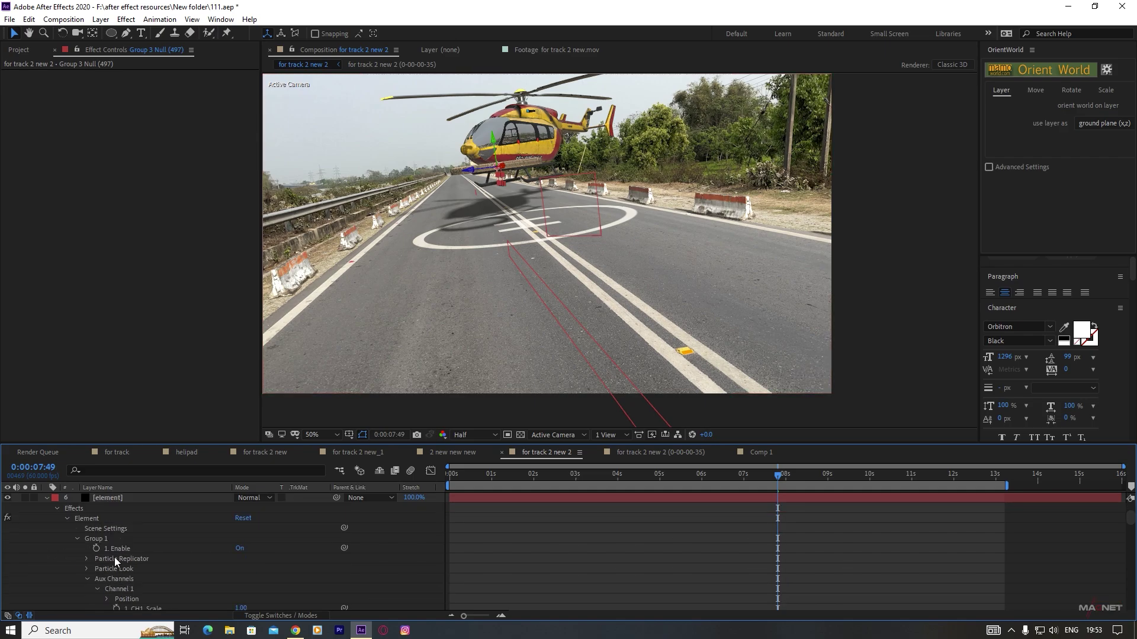
left_click(115, 497)
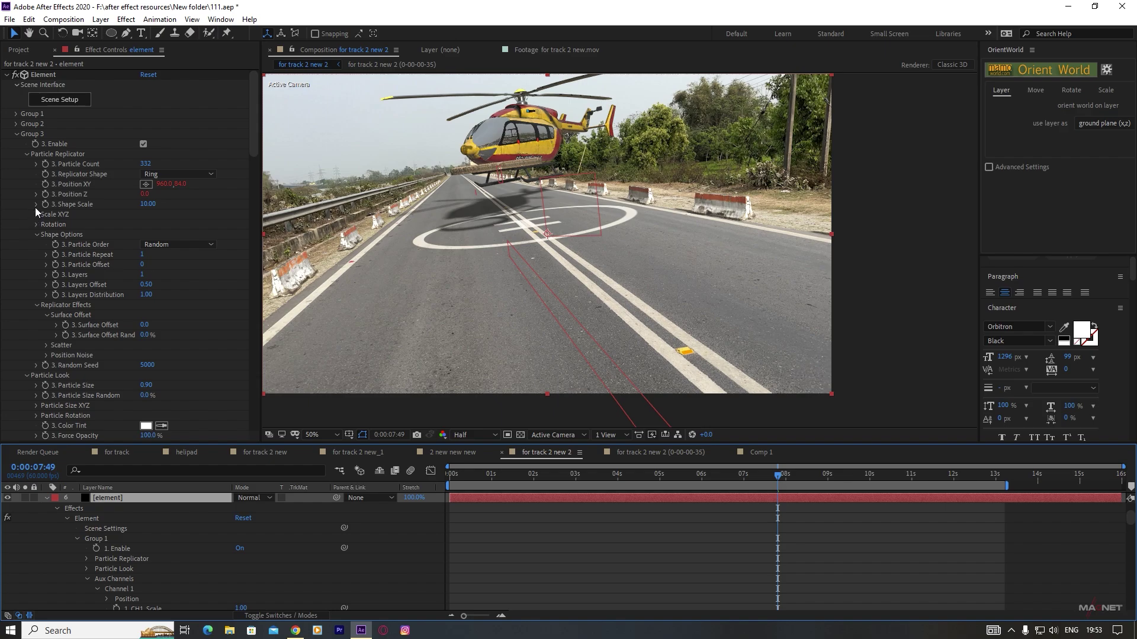
left_click_drag(148, 204, 308, 197)
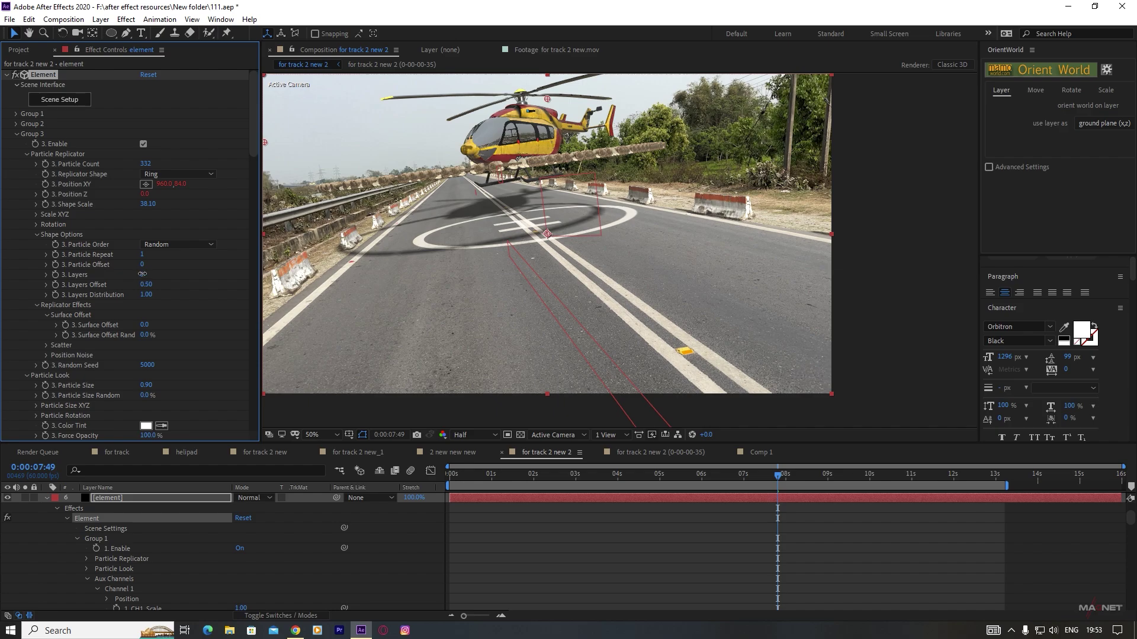
- Set the stone ring's Layers to 4 and its Layers Offset to 0.04
left_click_drag(142, 274, 160, 273)
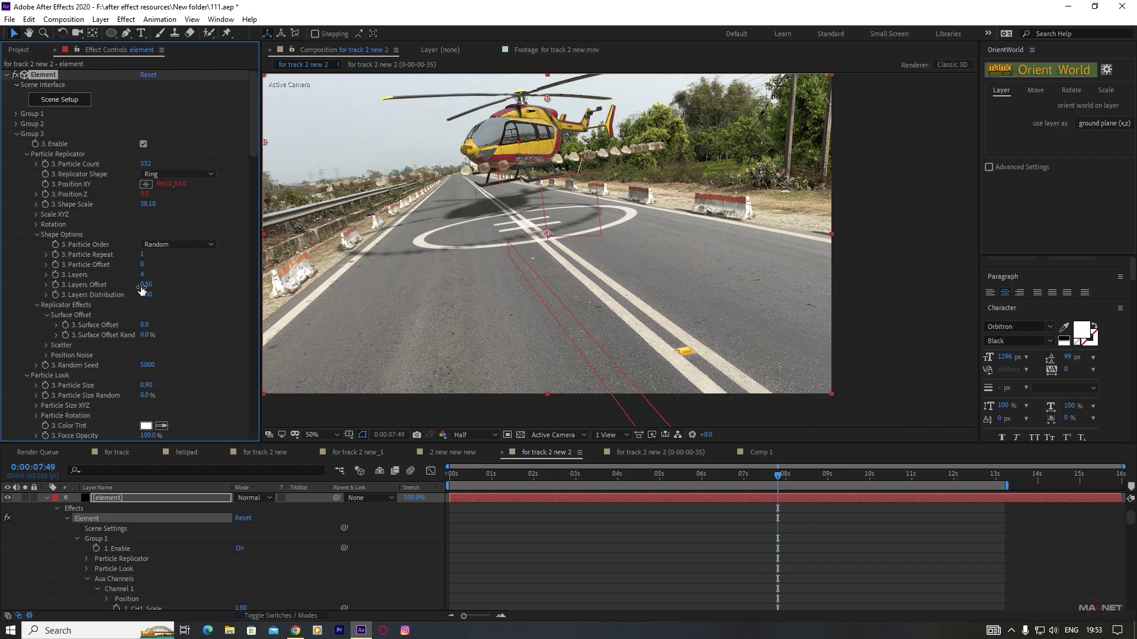
left_click_drag(146, 284, 138, 291)
left_click_drag(139, 290, 131, 294)
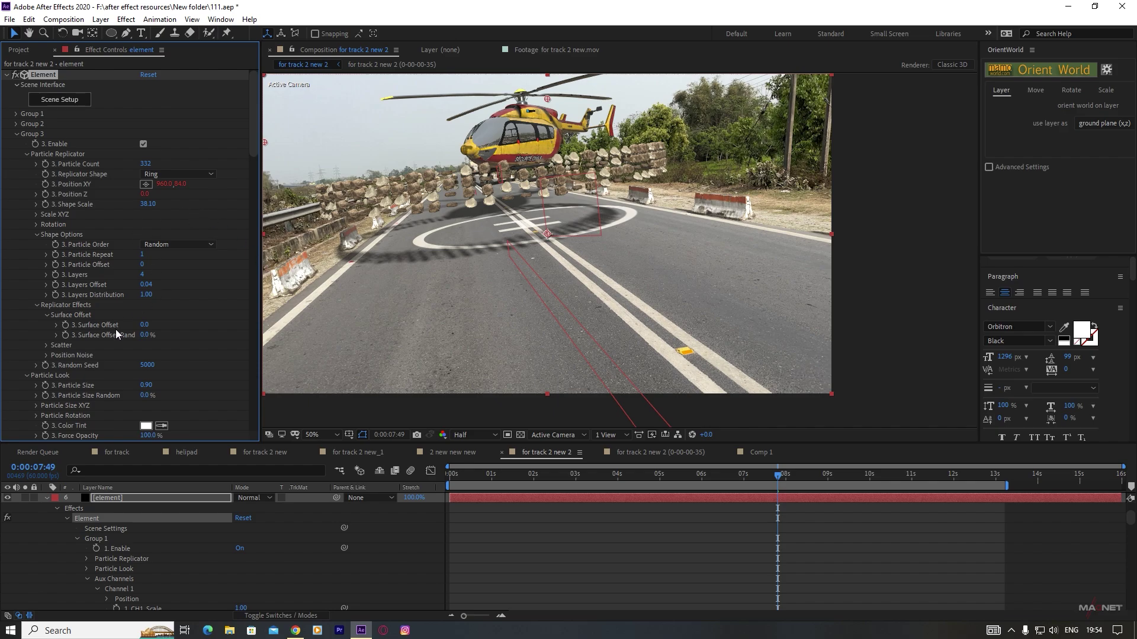
- Randomize the stones' angles to X 39°, Y 72° and Z 71°, and set the ring's Layers Distribution to 2.00
scroll(100, 318, "down", 5)
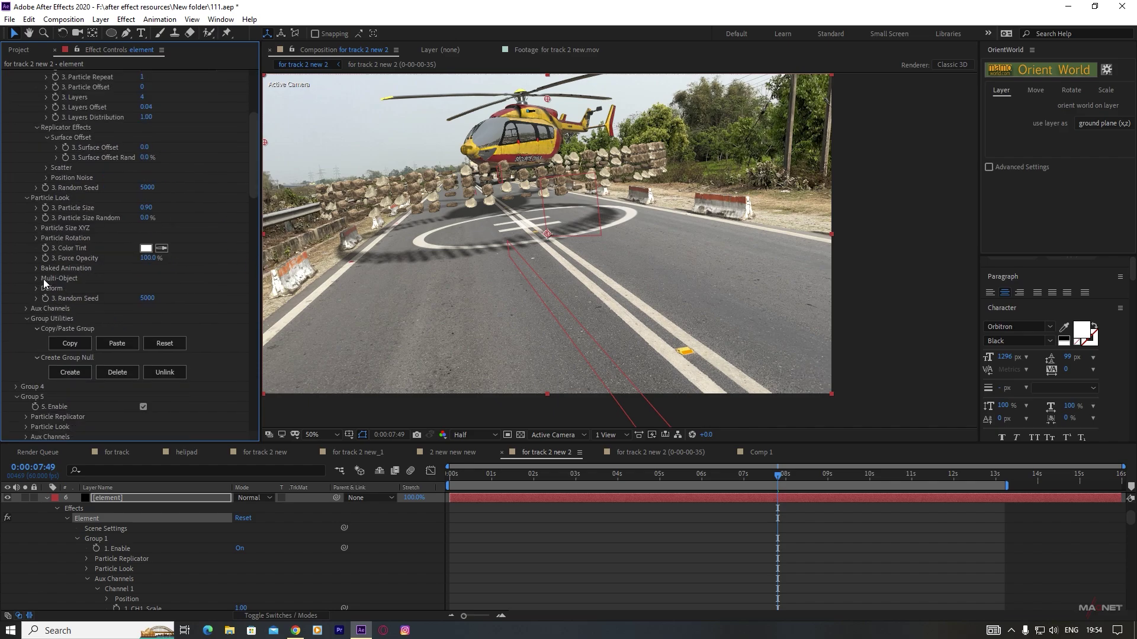
left_click(37, 238)
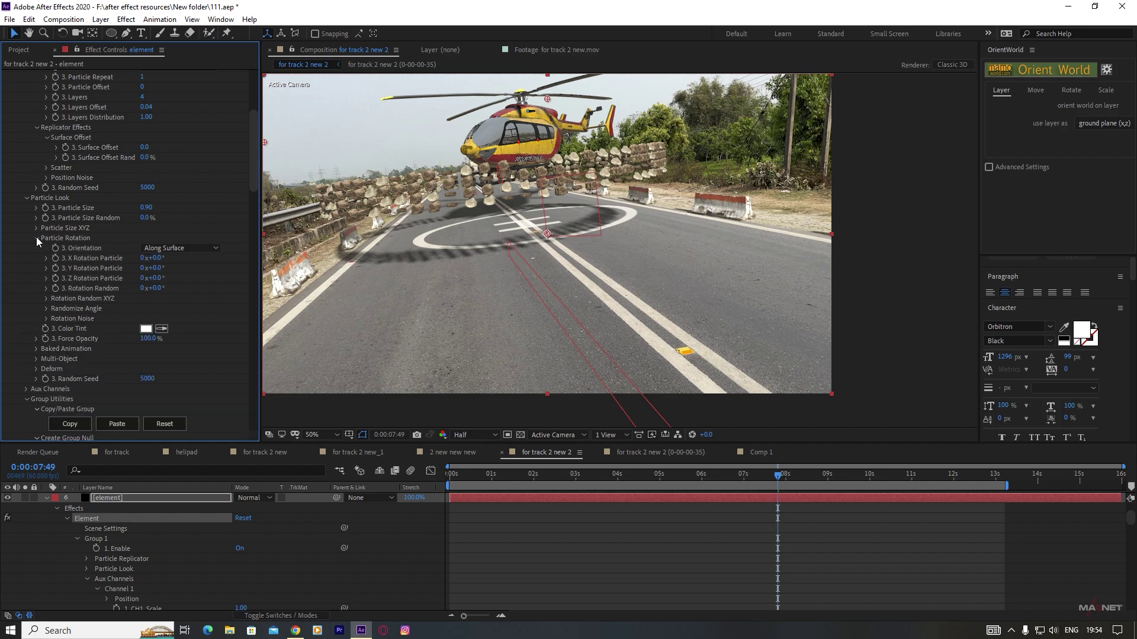
left_click(47, 308)
left_click_drag(155, 319, 202, 339)
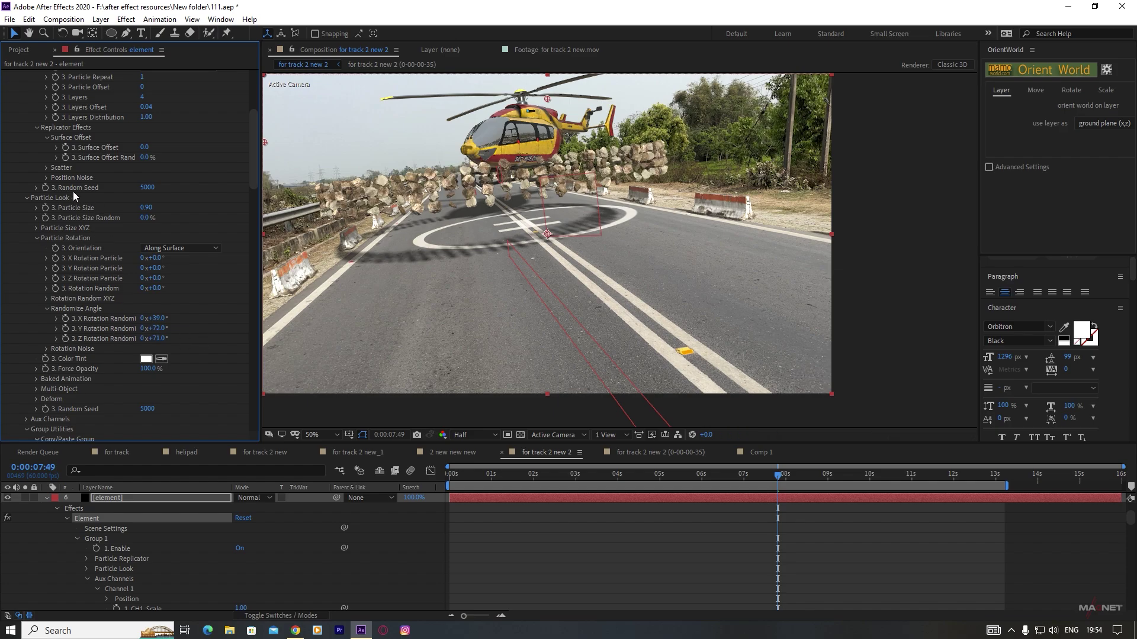
scroll(83, 196, "up", 5)
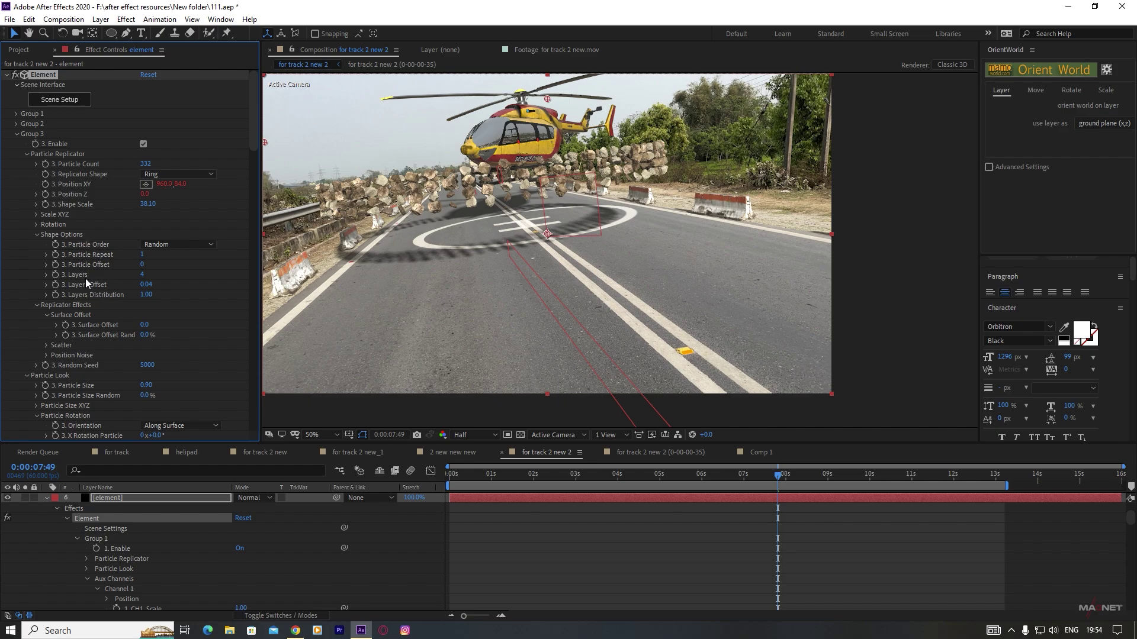
left_click_drag(144, 296, 217, 295)
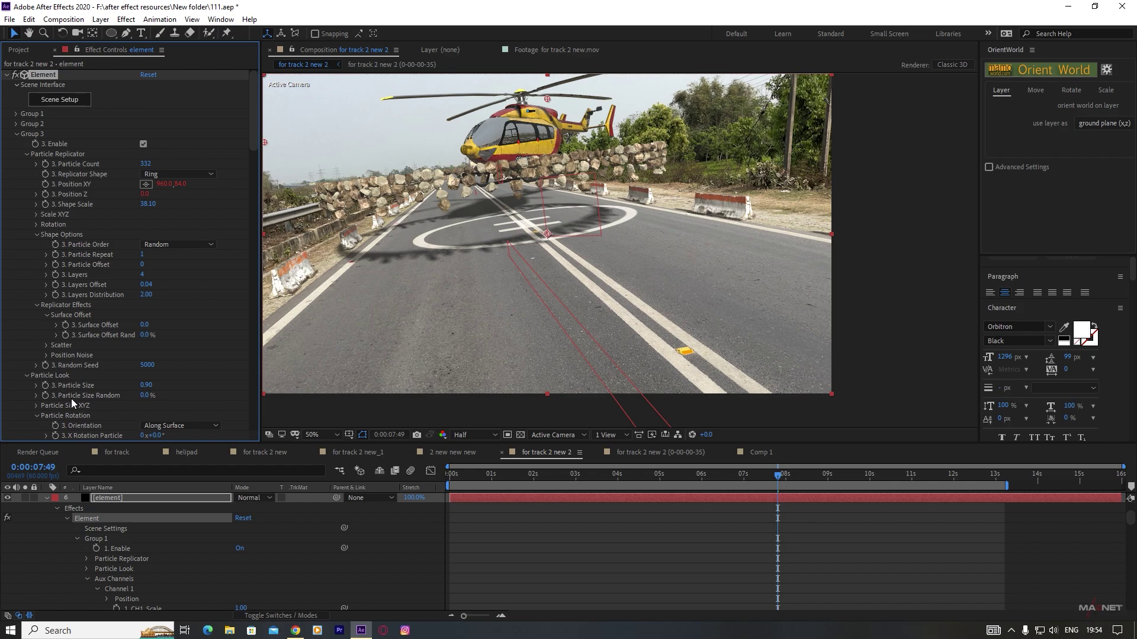
- Set the Group 3 stones' Particle Size Random to 100% and Particle Size to 1.05
left_click_drag(145, 399, 312, 413)
scroll(507, 207, "up", 2)
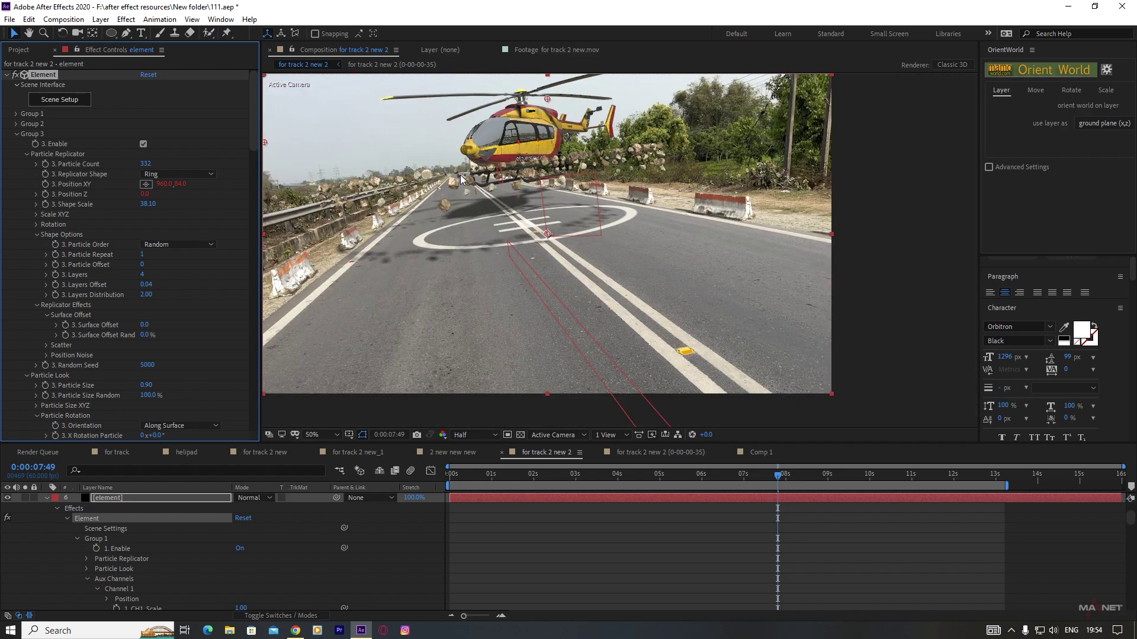
left_click_drag(147, 391, 149, 386)
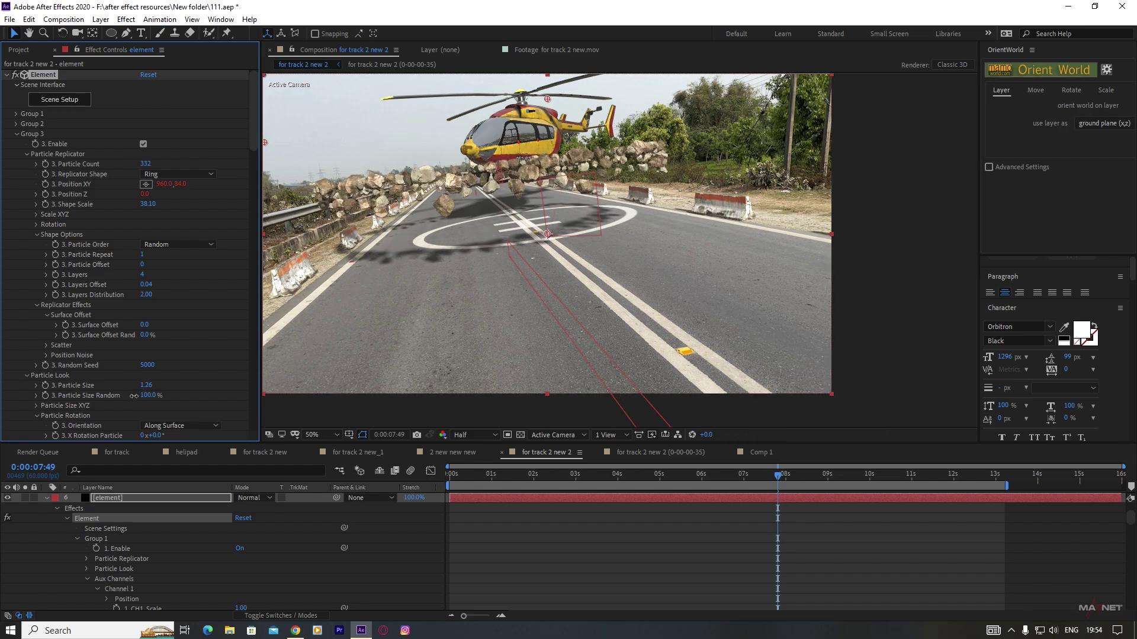
left_click_drag(145, 385, 127, 401)
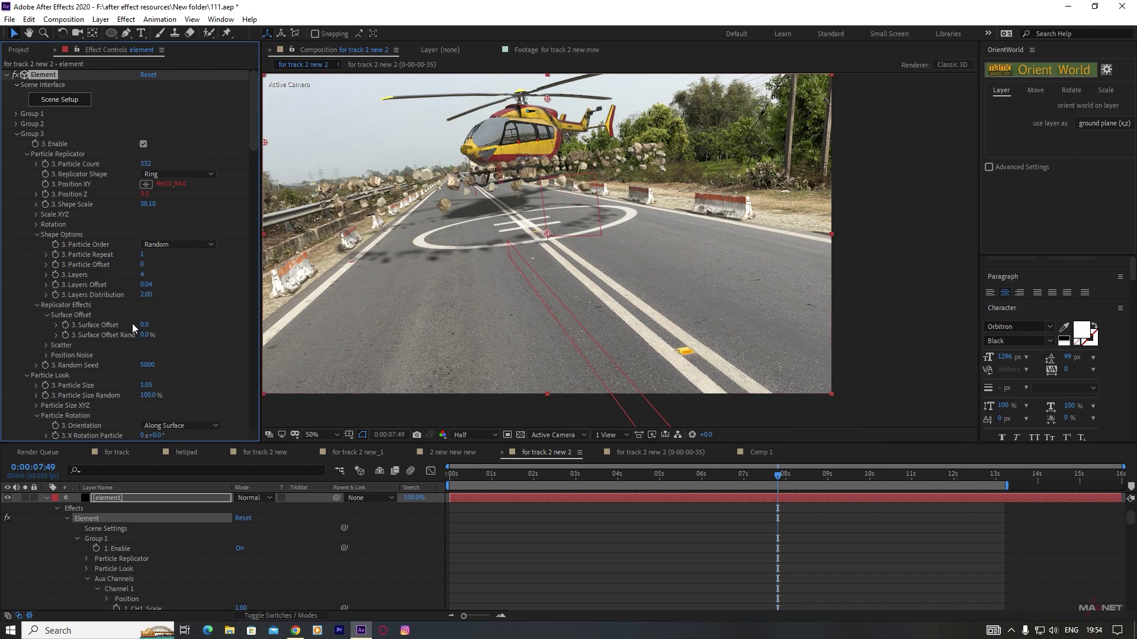
- Lift the Group 3 null up around the rotor and keyframe its position at 0:00:00:00 as -2582, -1528, 490
scroll(132, 521, "up", 4)
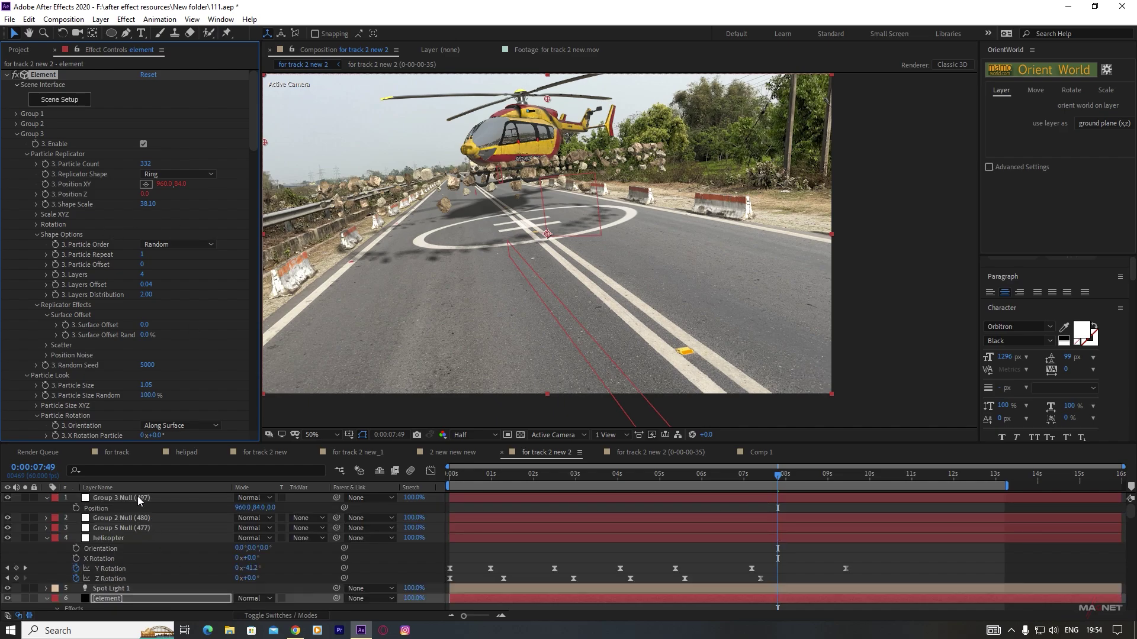
left_click(138, 496)
left_click_drag(257, 508, 42, 511)
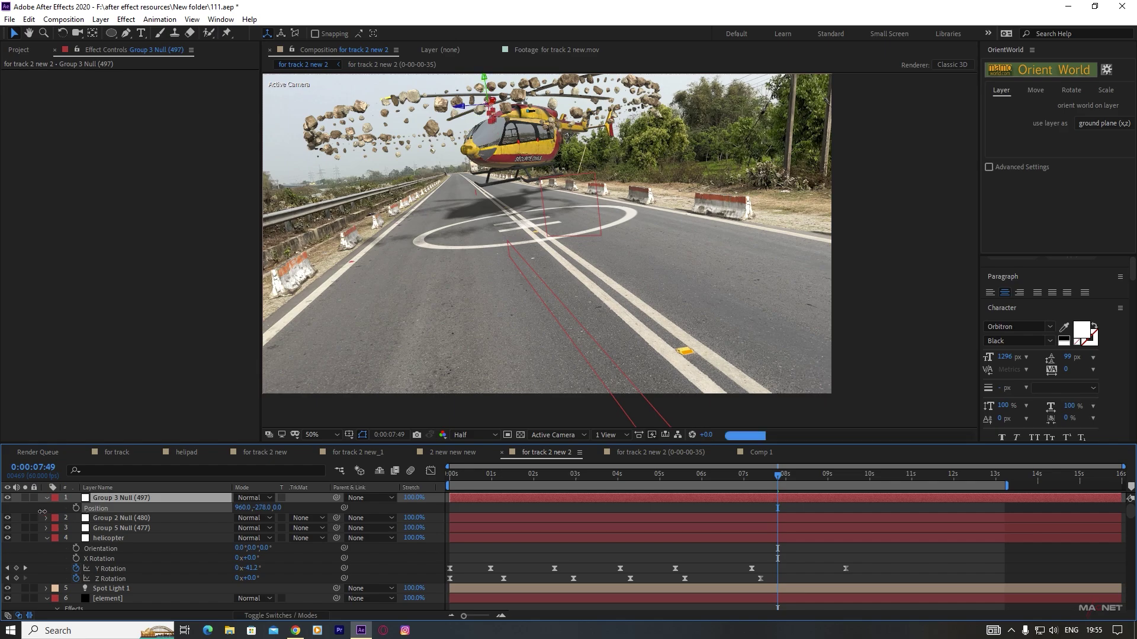
key("comma")
key("period")
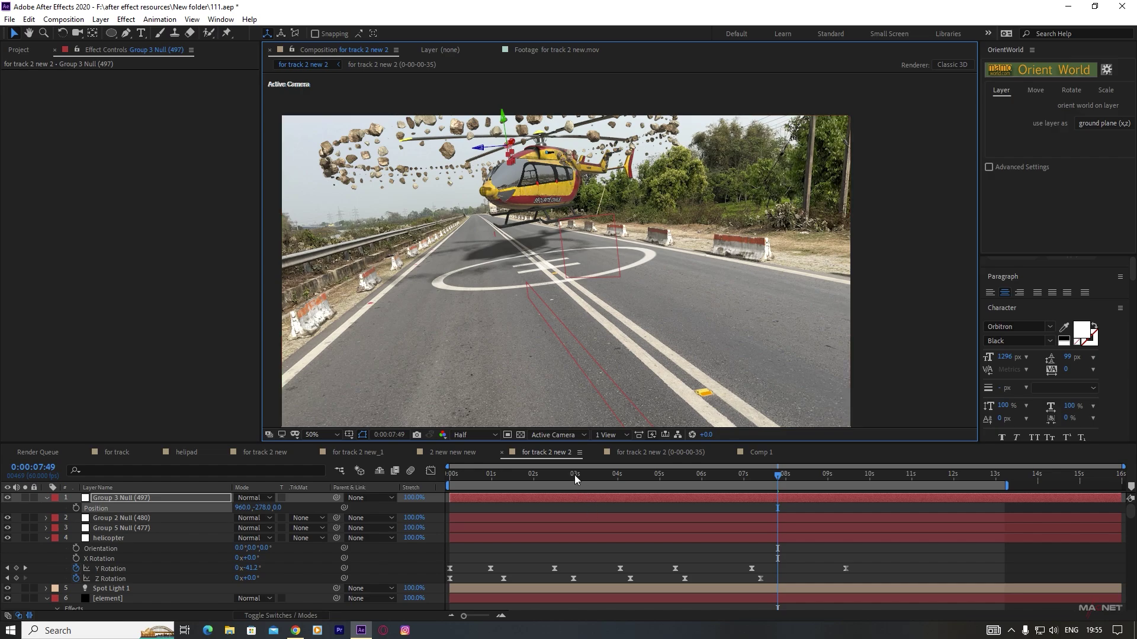
left_click_drag(574, 474, 422, 475)
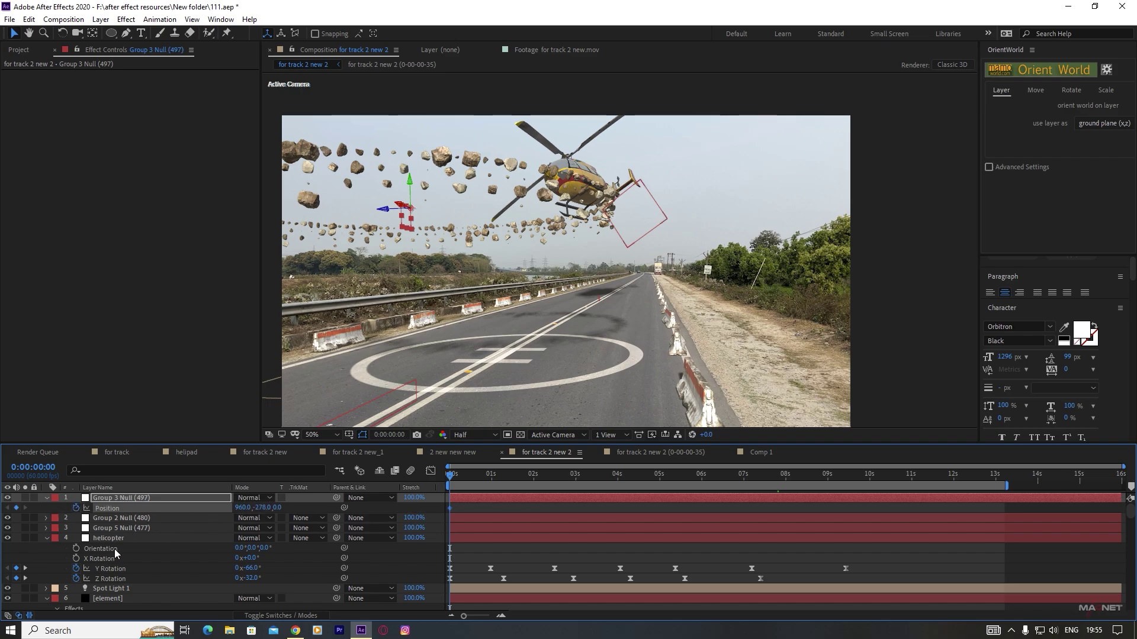
left_click_drag(243, 510, 313, 508)
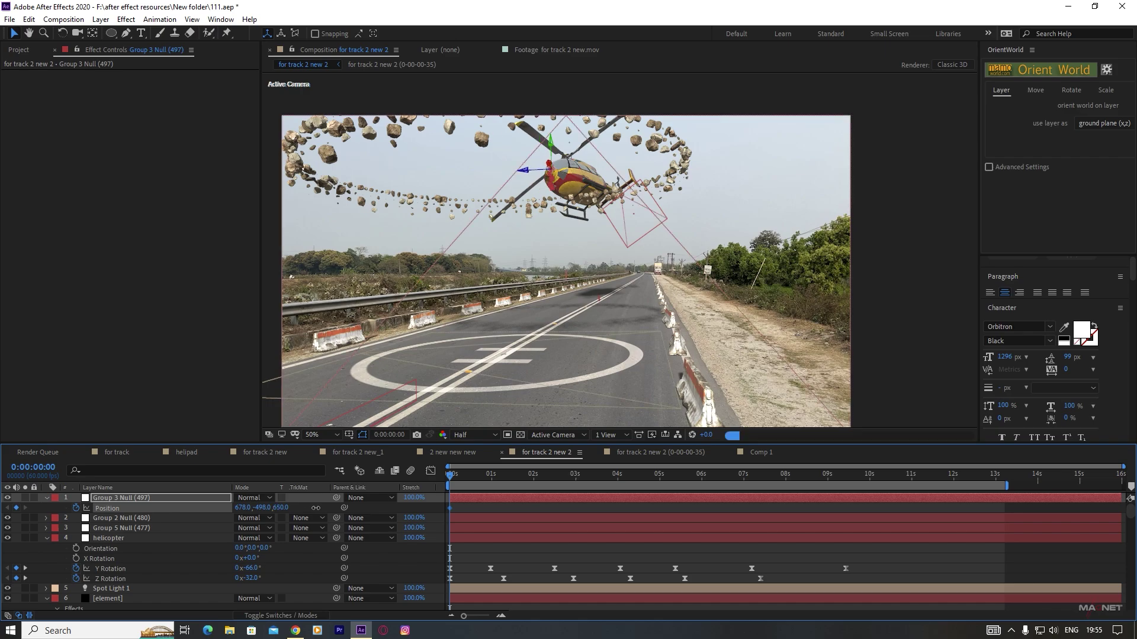
- Set the Group 3 Scatter on the element layer to 4.4 to spread the stones irregularly
left_click(107, 598)
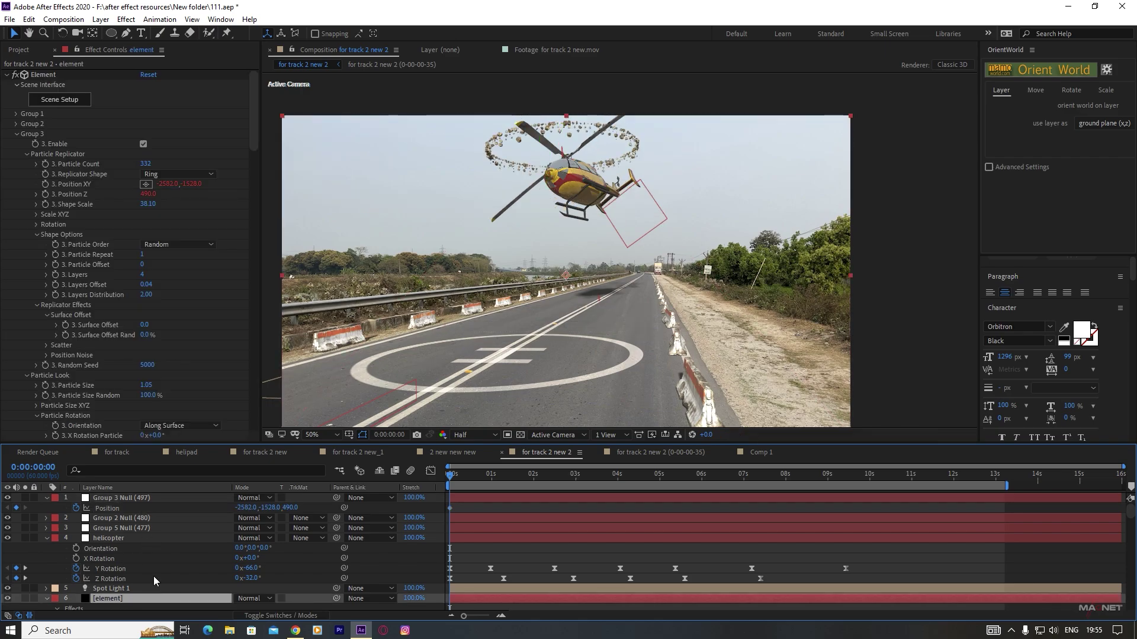
left_click_drag(255, 117, 253, 142)
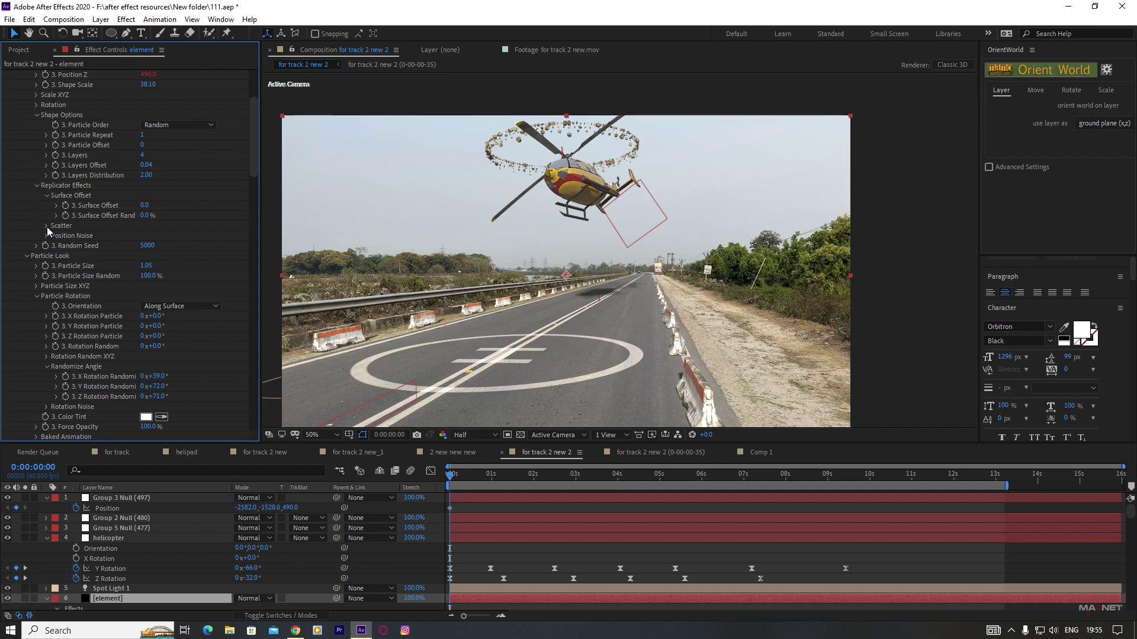
scroll(72, 284, "up", 1)
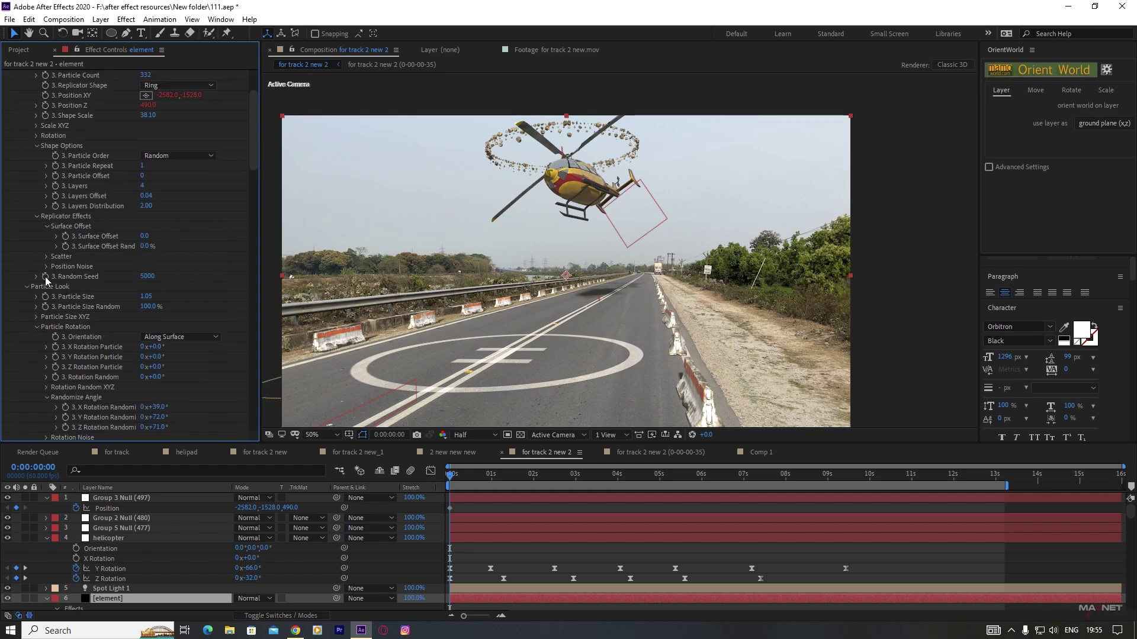
left_click(46, 257)
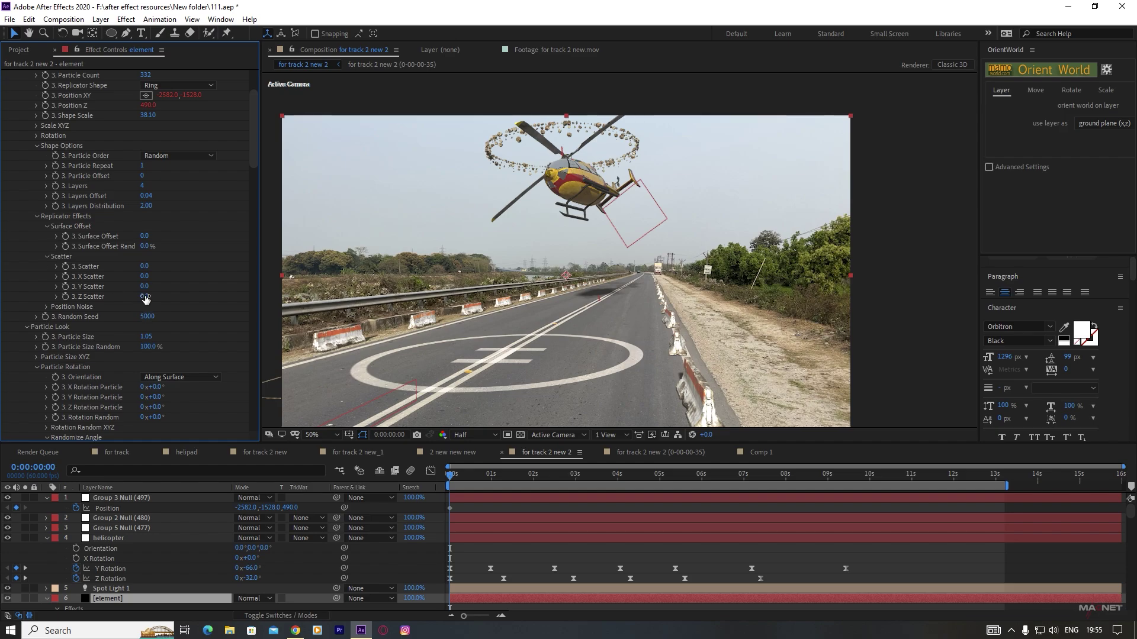
left_click_drag(145, 268, 364, 243)
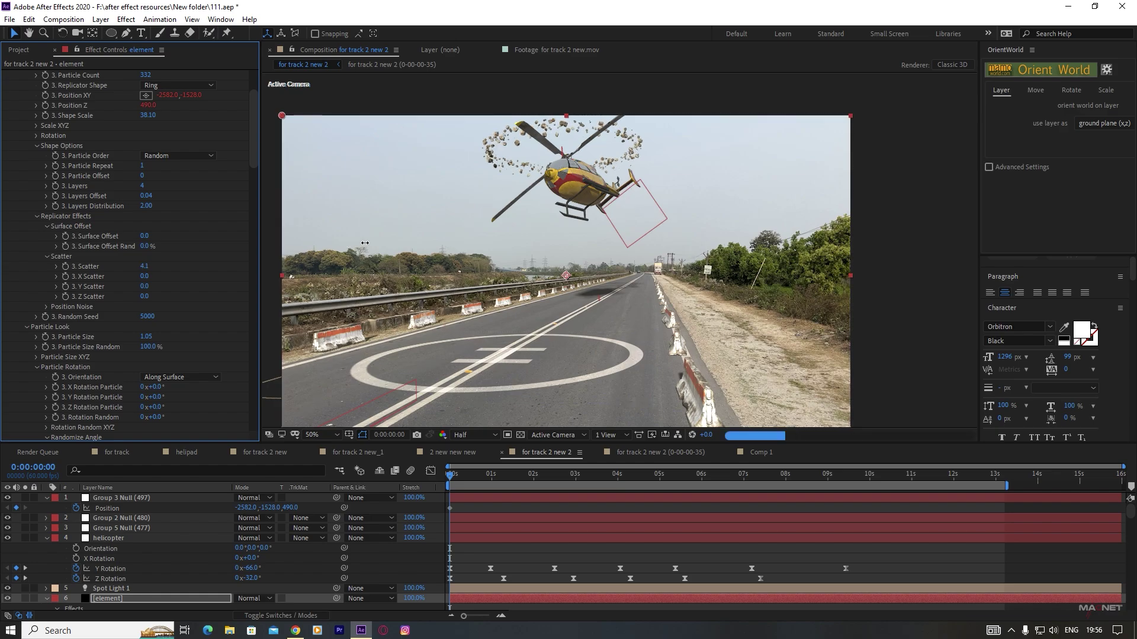
left_click_drag(369, 242, 376, 241)
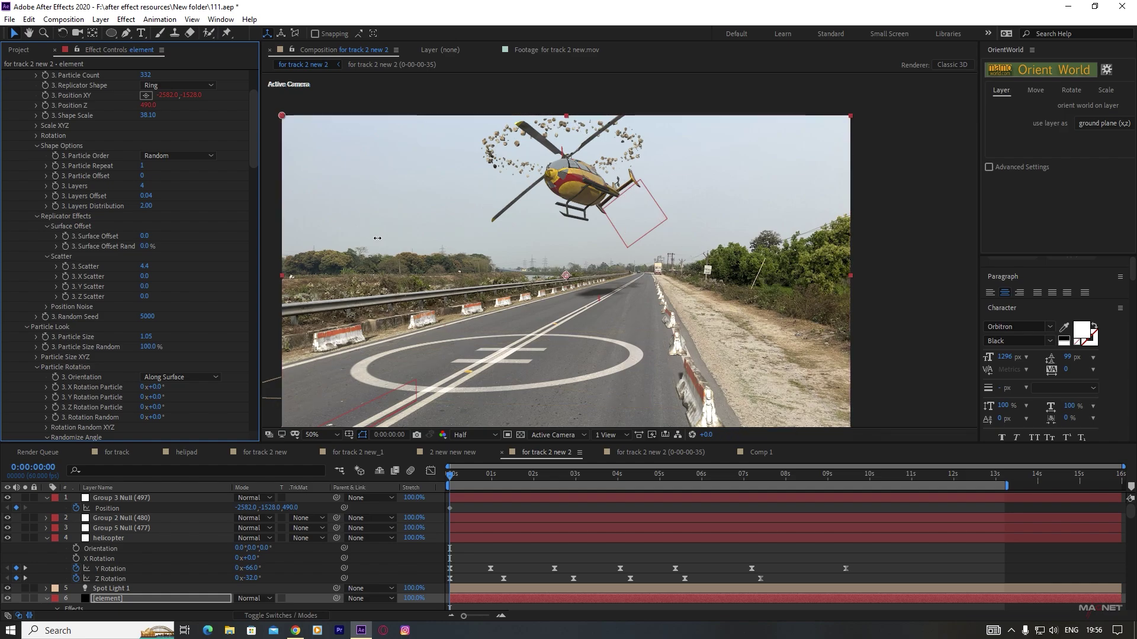
- Try a Group 3 Particle Count of 512 and undo the change
scroll(113, 205, "up", 3)
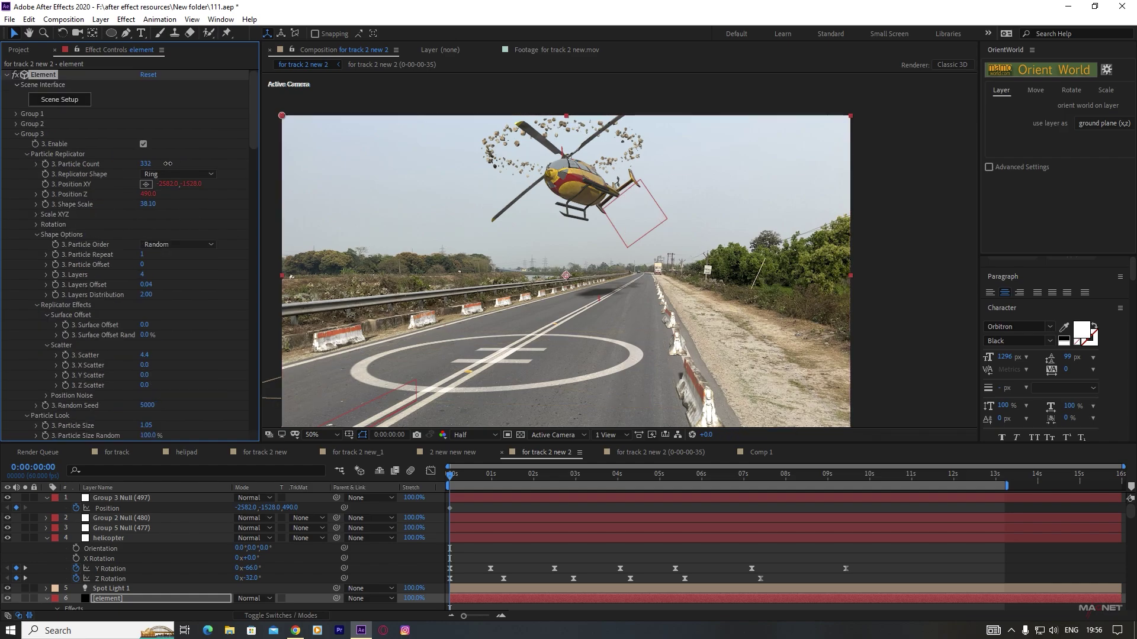
left_click_drag(200, 164, 251, 157)
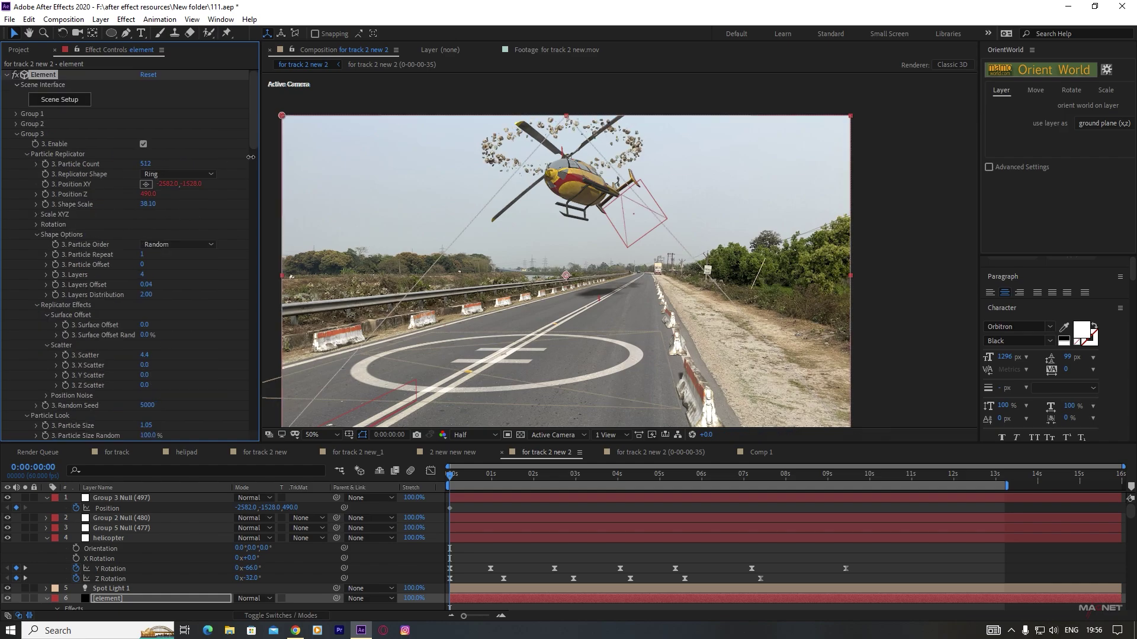
key("ctrl+z")
- Go to 0:00:12:18 and reveal the helicopter null's Position property
left_click_drag(449, 474, 830, 474)
left_click_drag(901, 475, 966, 476)
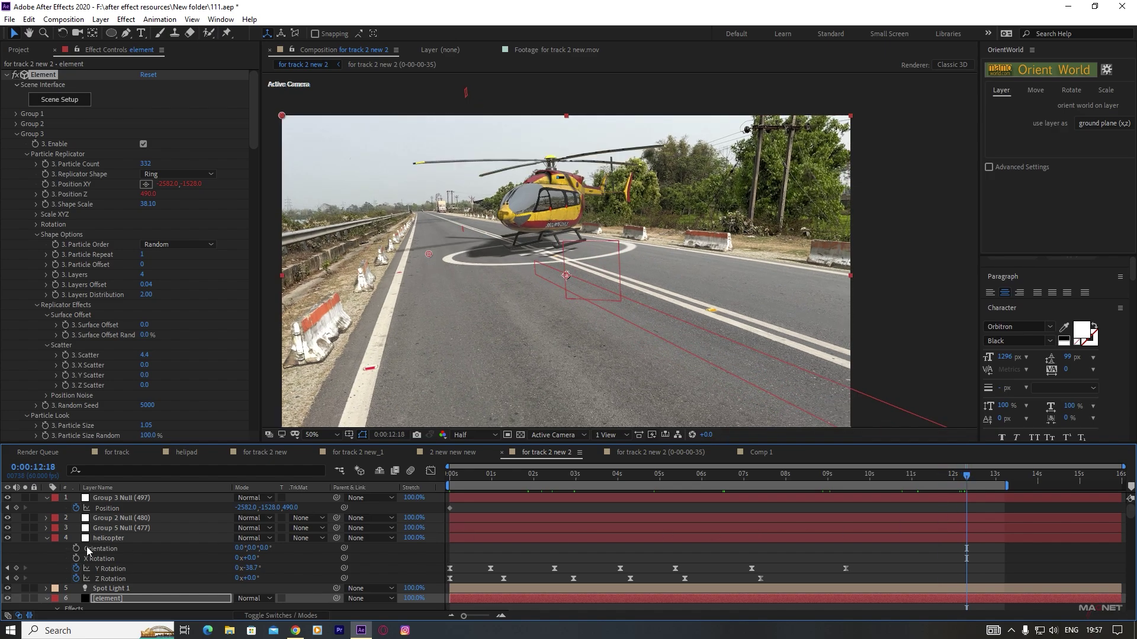
left_click(109, 538)
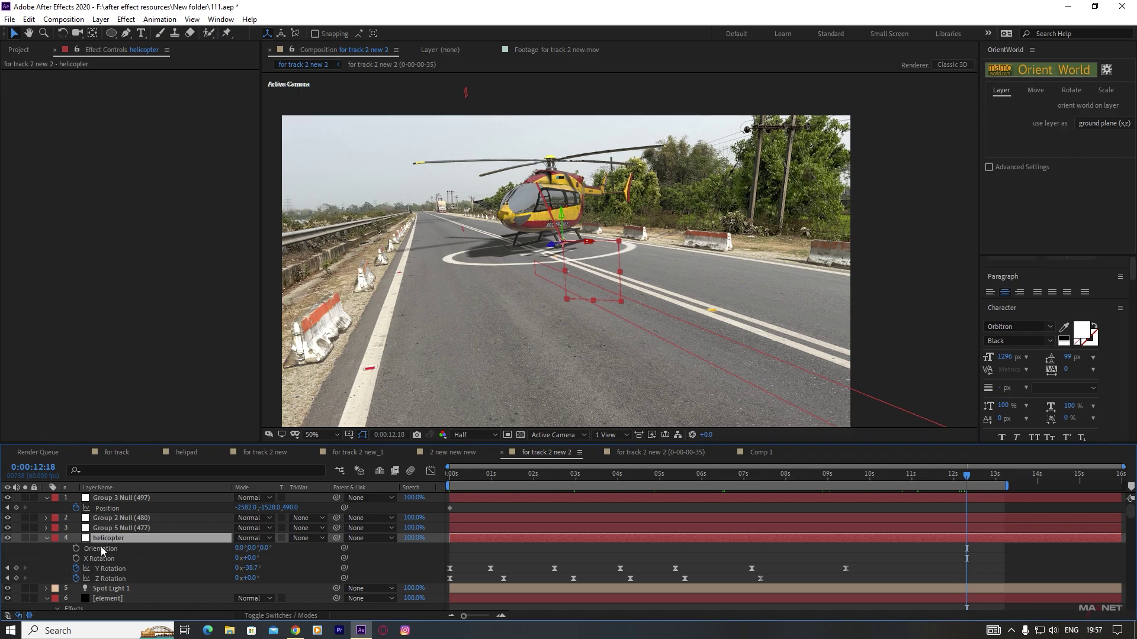
key("p")
left_click(107, 550)
left_click(241, 549)
left_click(293, 548)
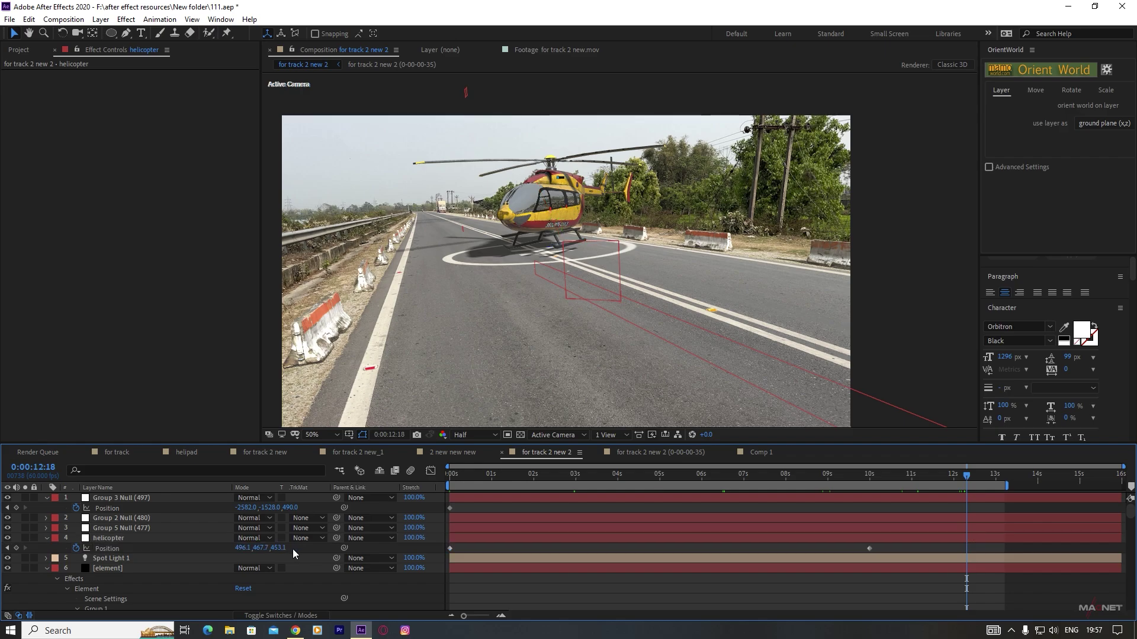
- Copy the helicopter's position values 496.1, 467.7, 453.1 into the Group 3 null's position at 0:00:12:18
left_click(280, 549)
left_click(292, 507)
key("Return")
left_click(258, 549)
key("ctrl+c")
left_click(269, 507)
key("ctrl+v")
left_click(242, 549)
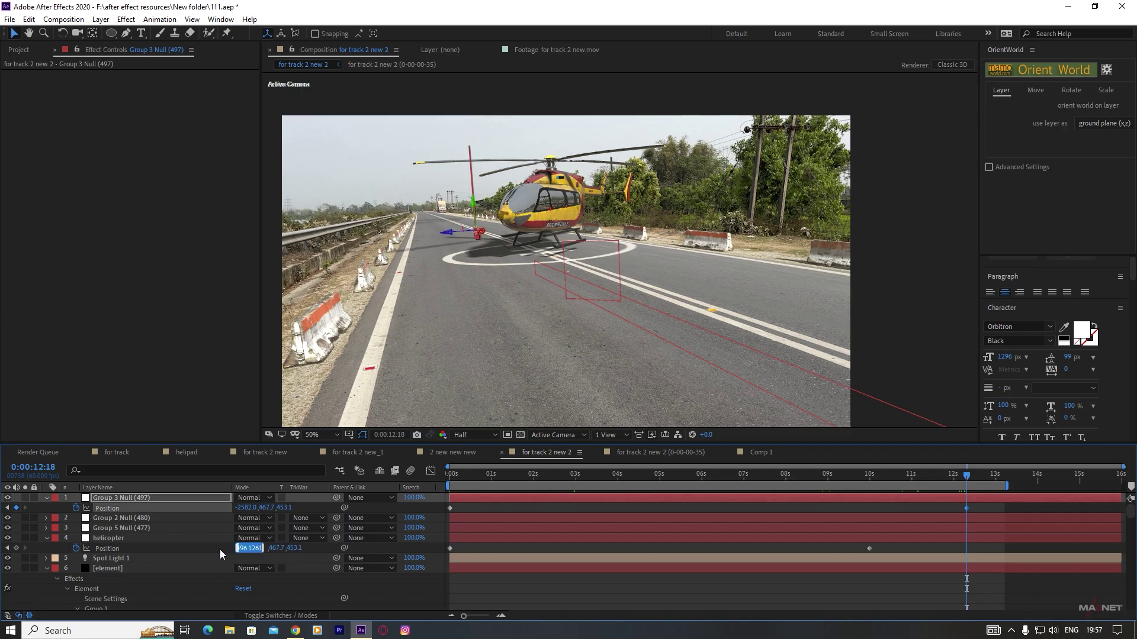
key("ctrl+c")
left_click(246, 508)
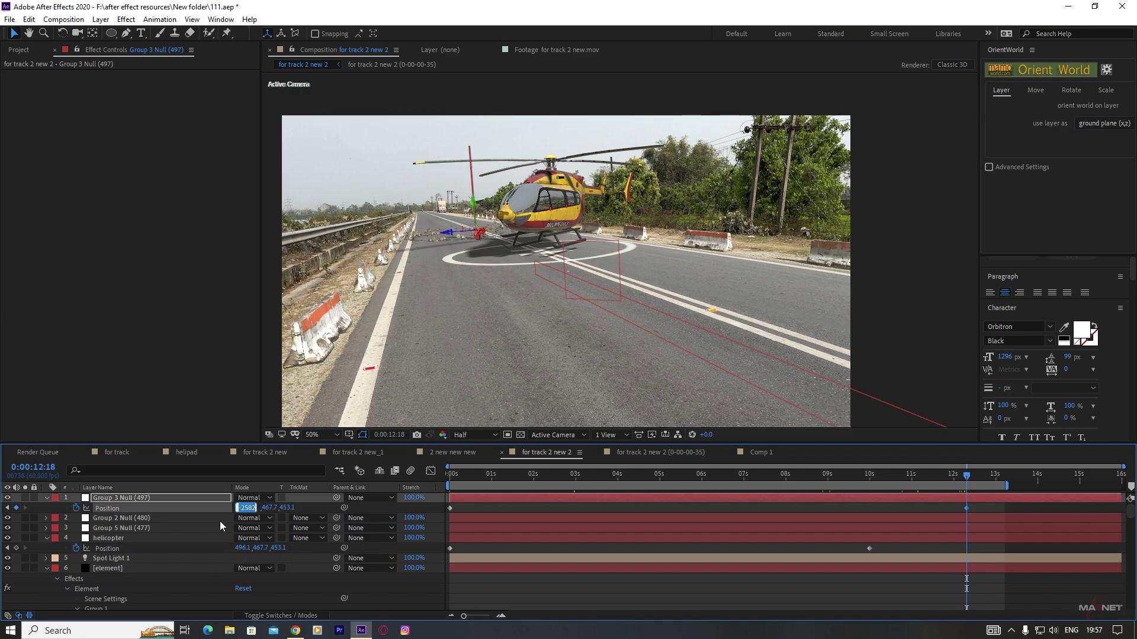
left_click(796, 540)
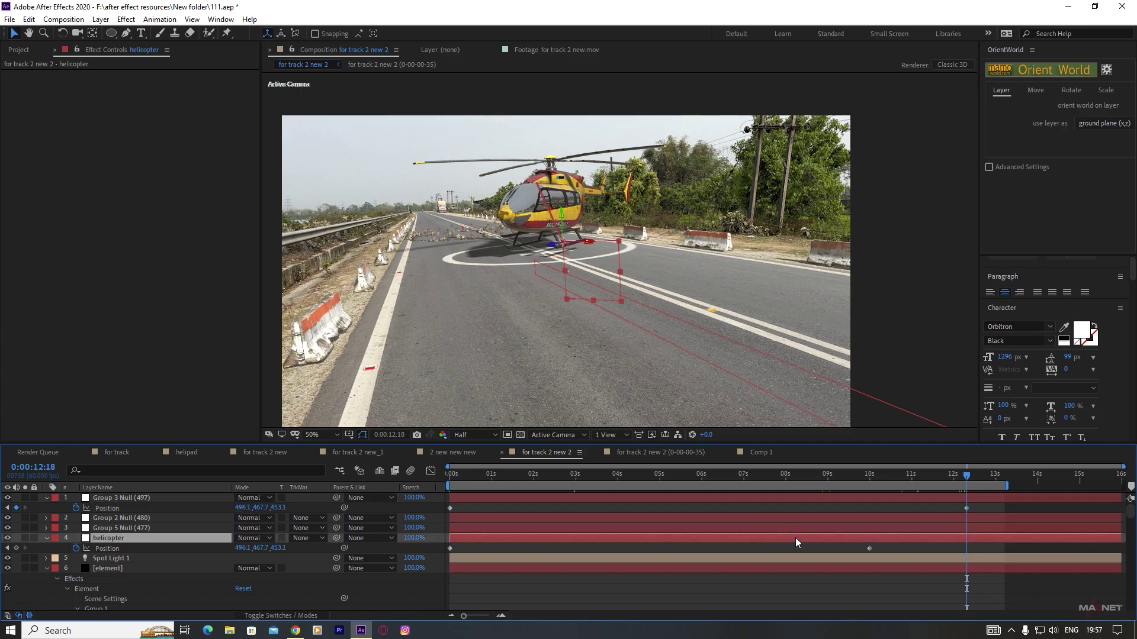
- Raise the Group 3 null above the rotor to Y -352.5 and shift that position keyframe to 0:00:10:00
left_click(120, 498)
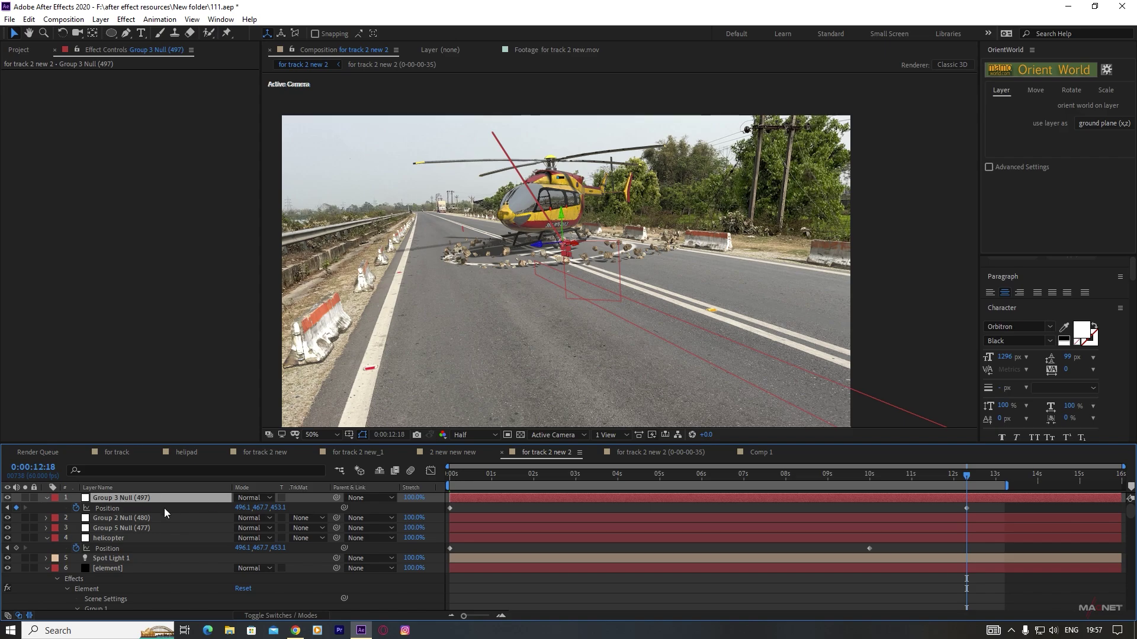
left_click_drag(562, 204, 550, 95)
left_click_drag(557, 155, 557, 160)
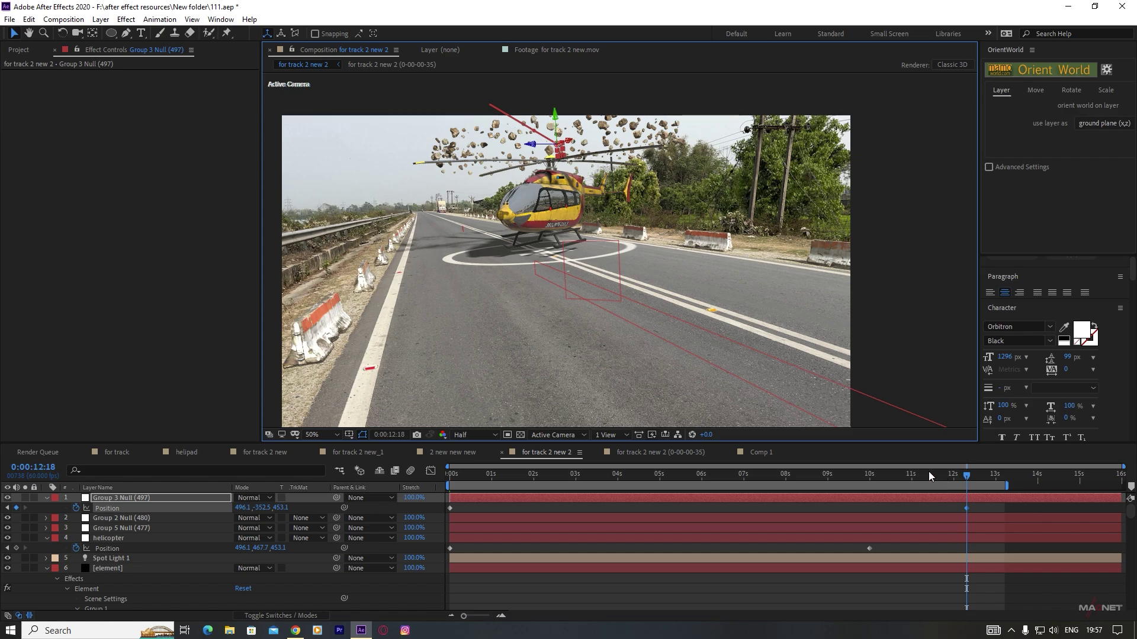
key("j")
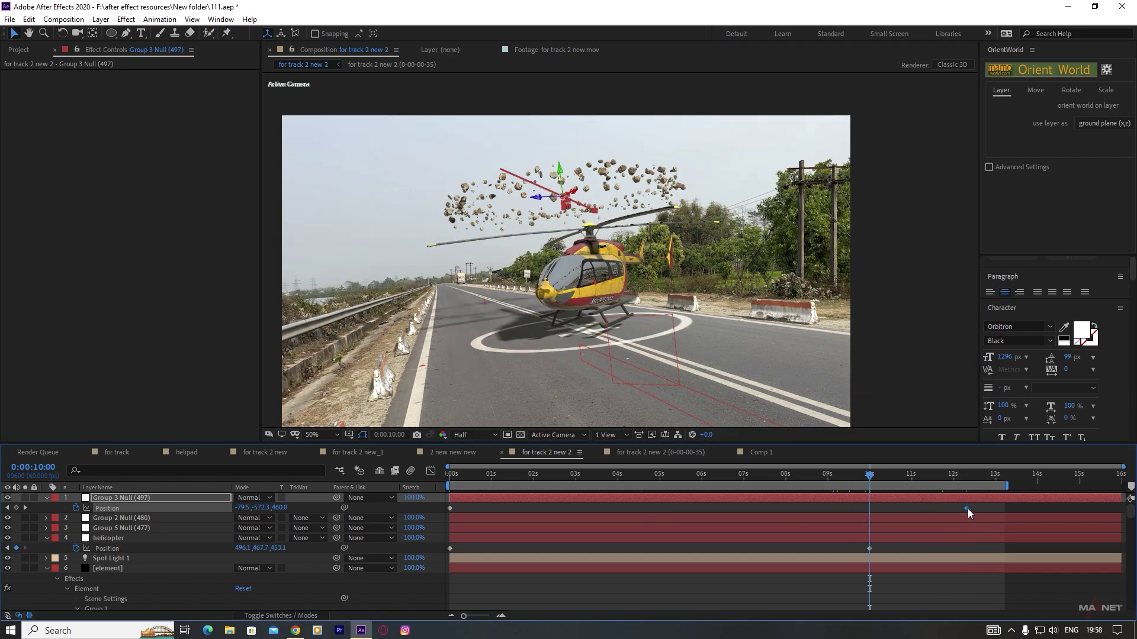
left_click_drag(967, 509, 870, 511)
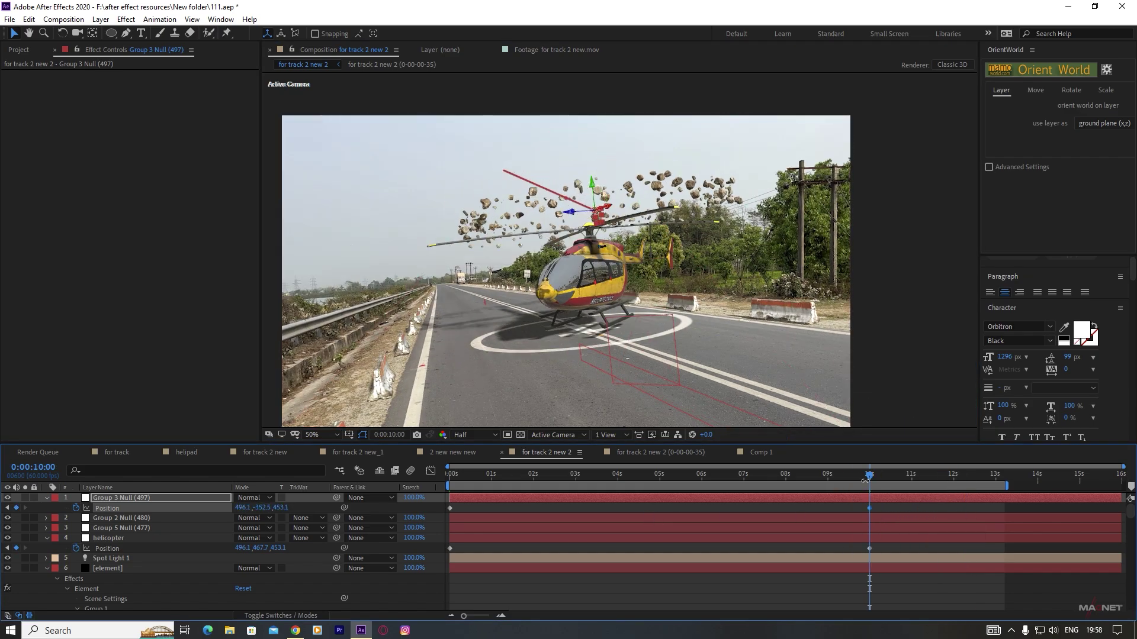
- Preview the composition at several times to check how the stone ring follows the helicopter during the landing
left_click(654, 474)
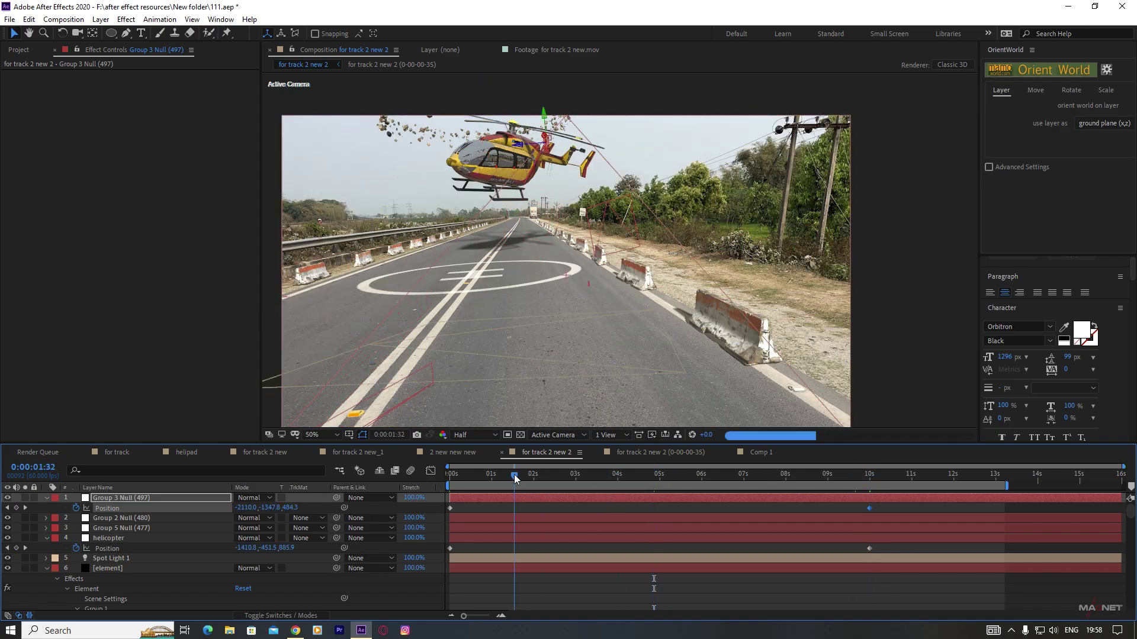
left_click(696, 475)
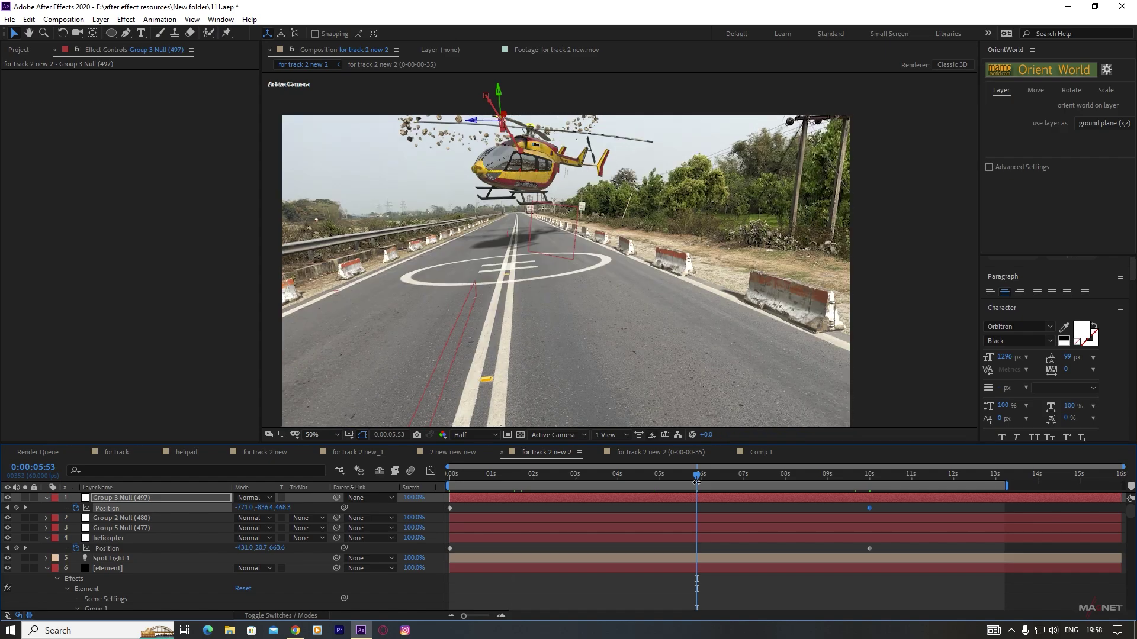
key("space")
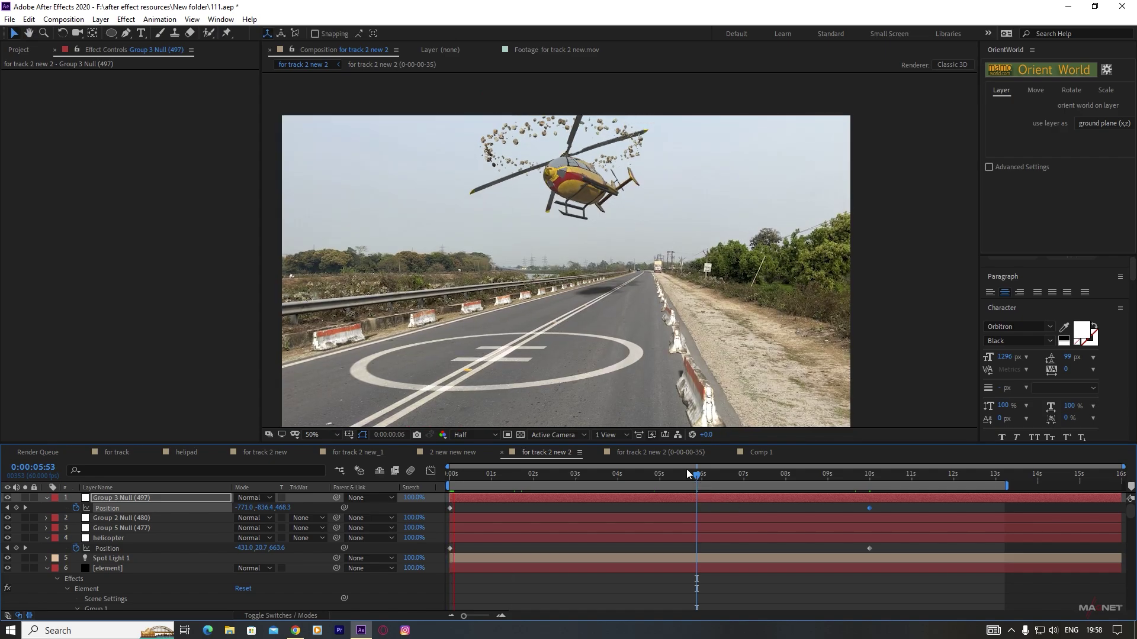
key("space")
left_click_drag(482, 474, 577, 480)
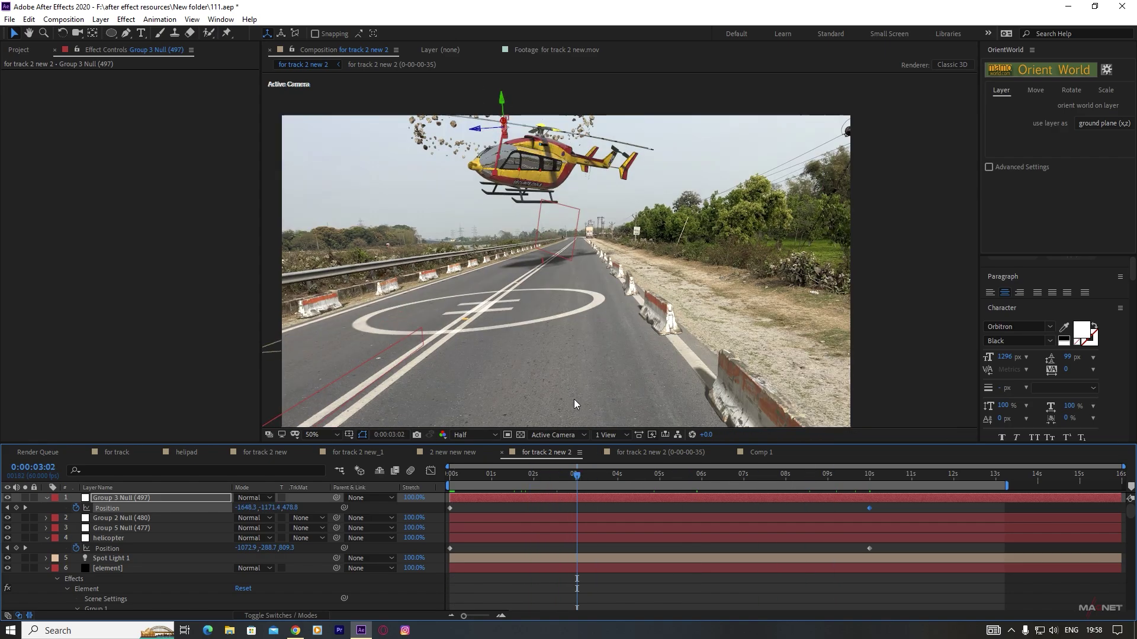
left_click_drag(606, 484, 819, 478)
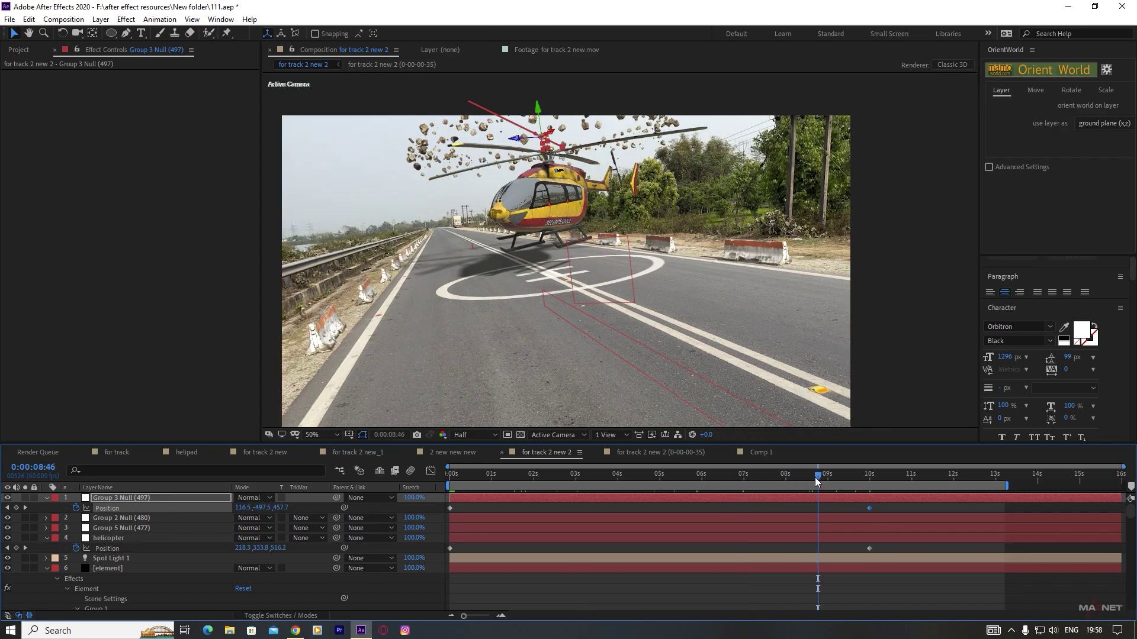
left_click(609, 477)
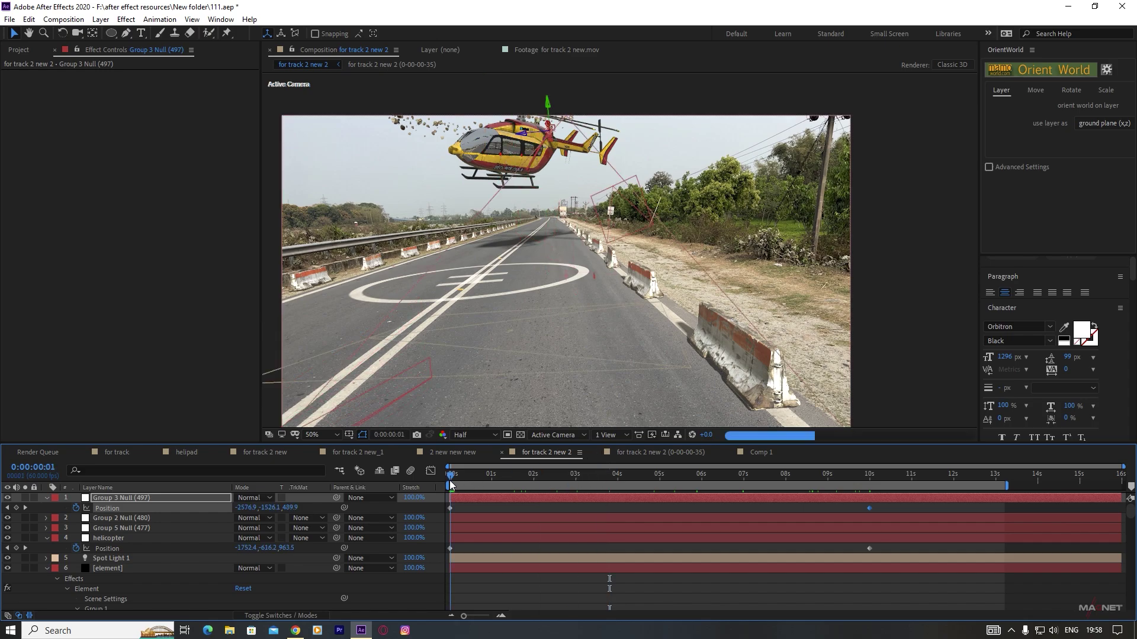
key("Home")
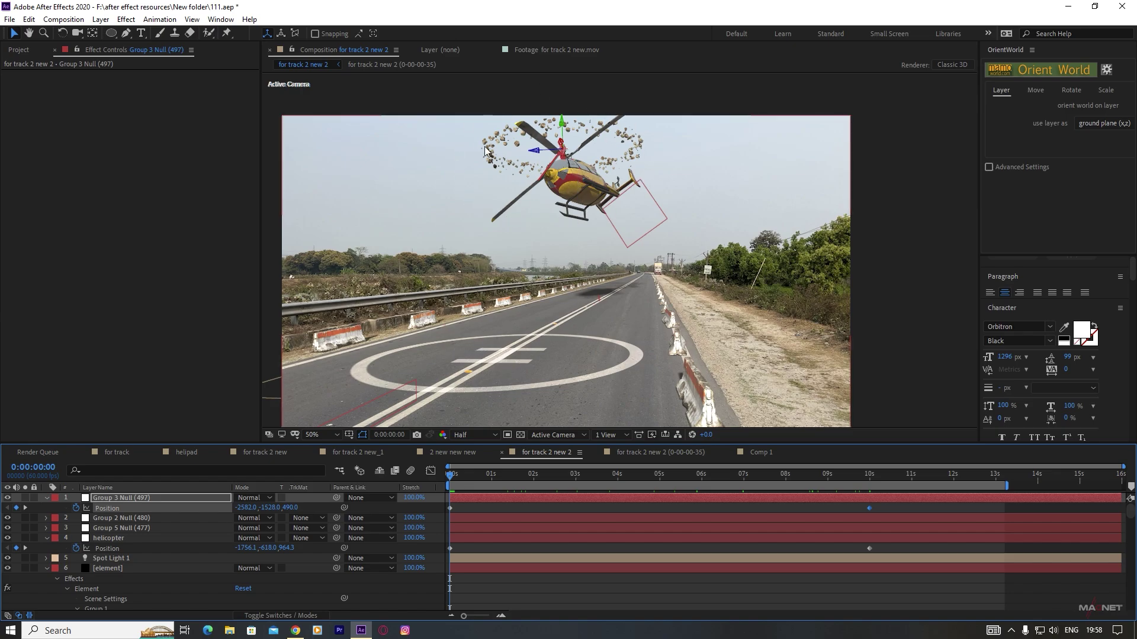
left_click(115, 568)
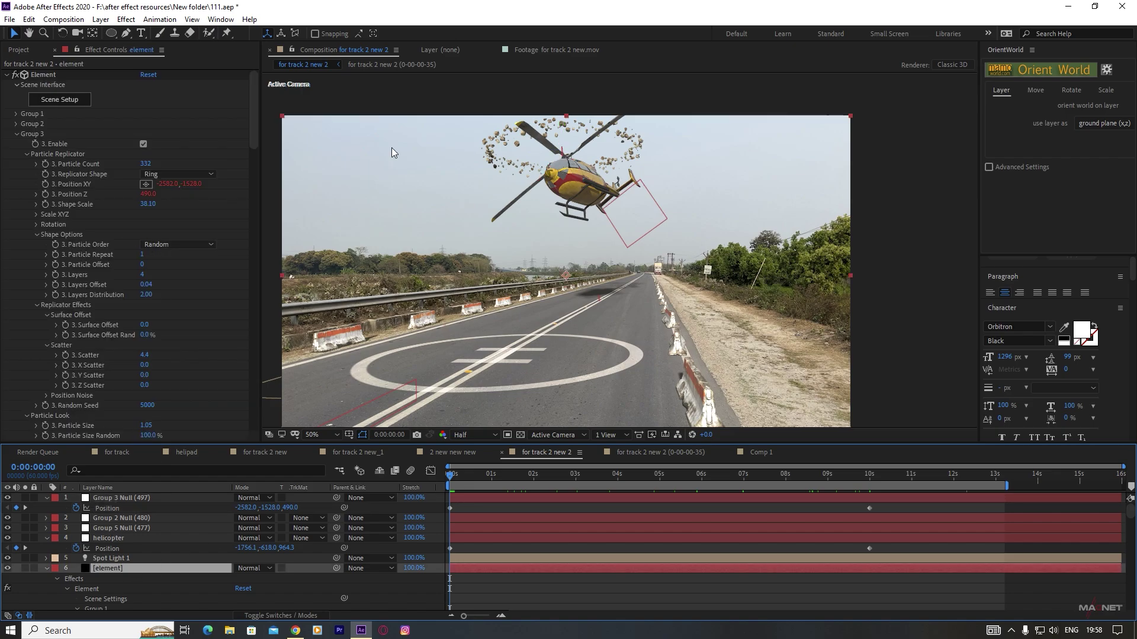
left_click_drag(513, 480, 454, 490)
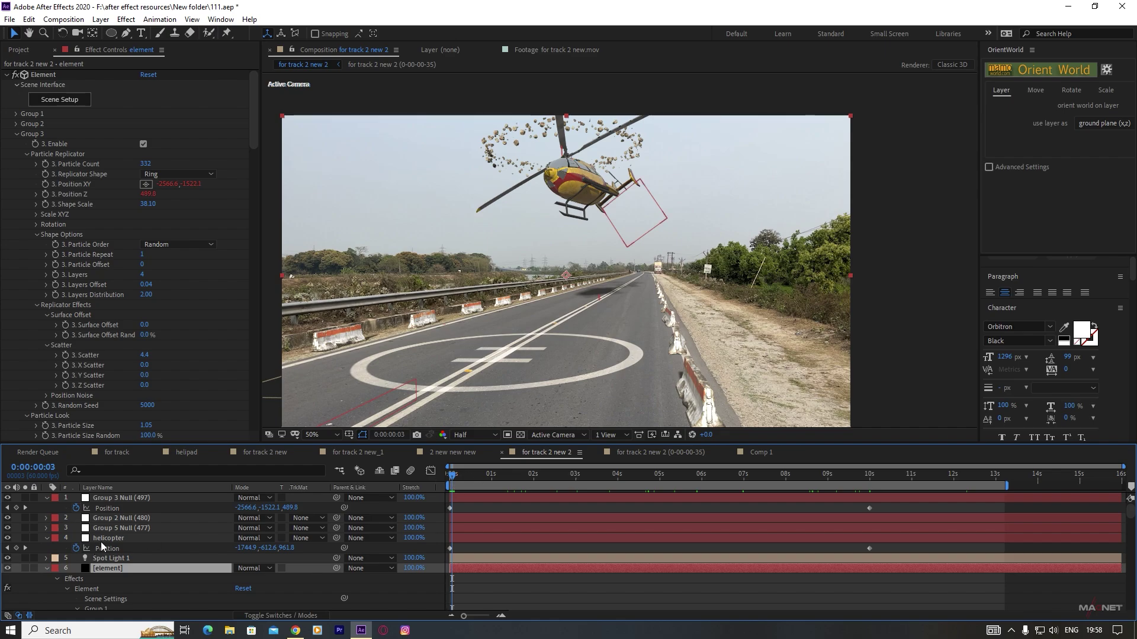
- Drive the Group 3 null's Y Rotation with the expression time*-500
left_click(124, 499)
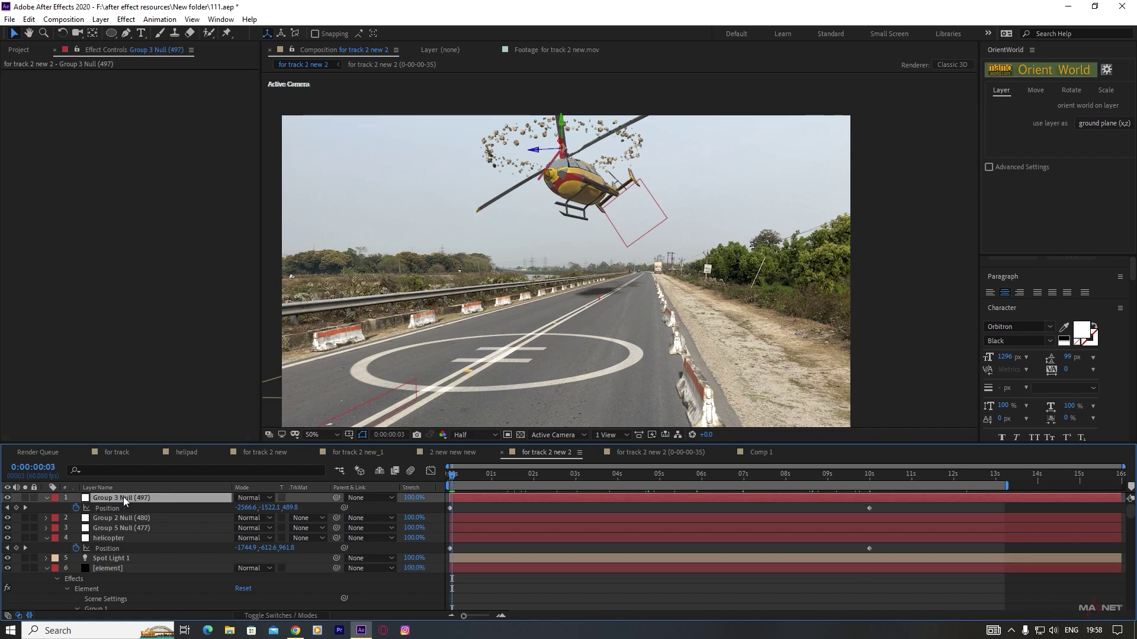
key("r")
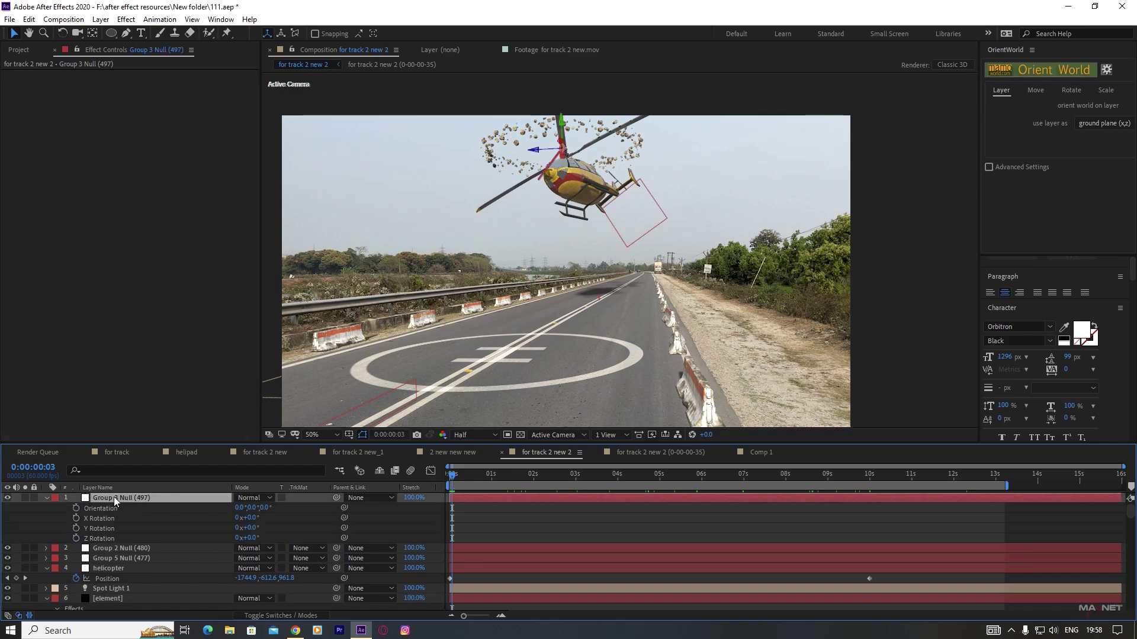
left_click_drag(250, 528, 316, 533)
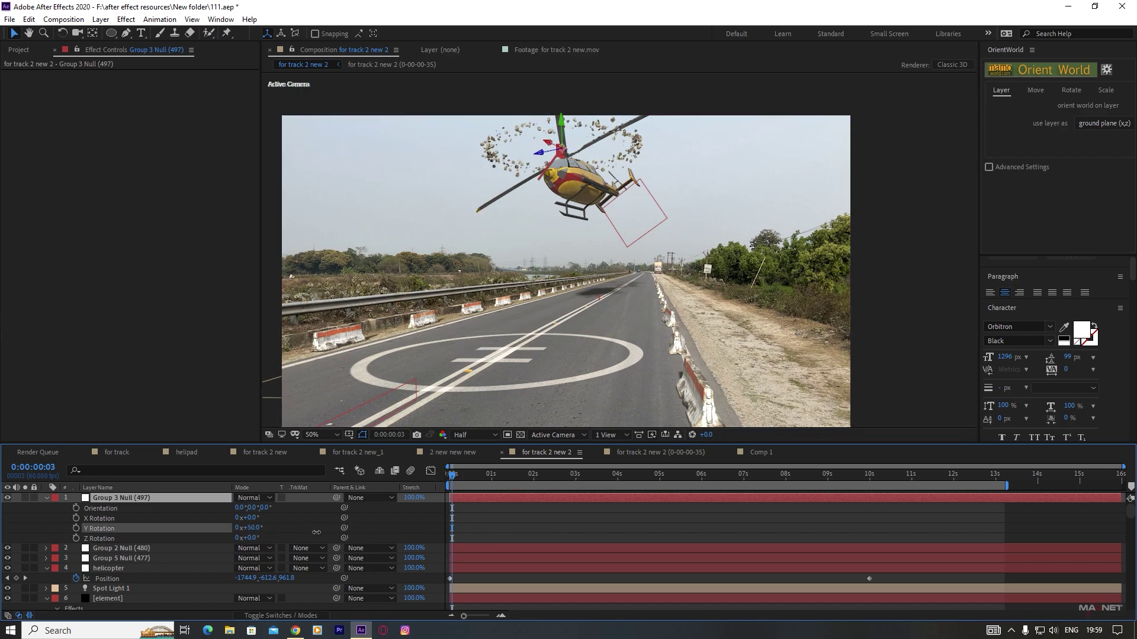
left_click(76, 526, "alt")
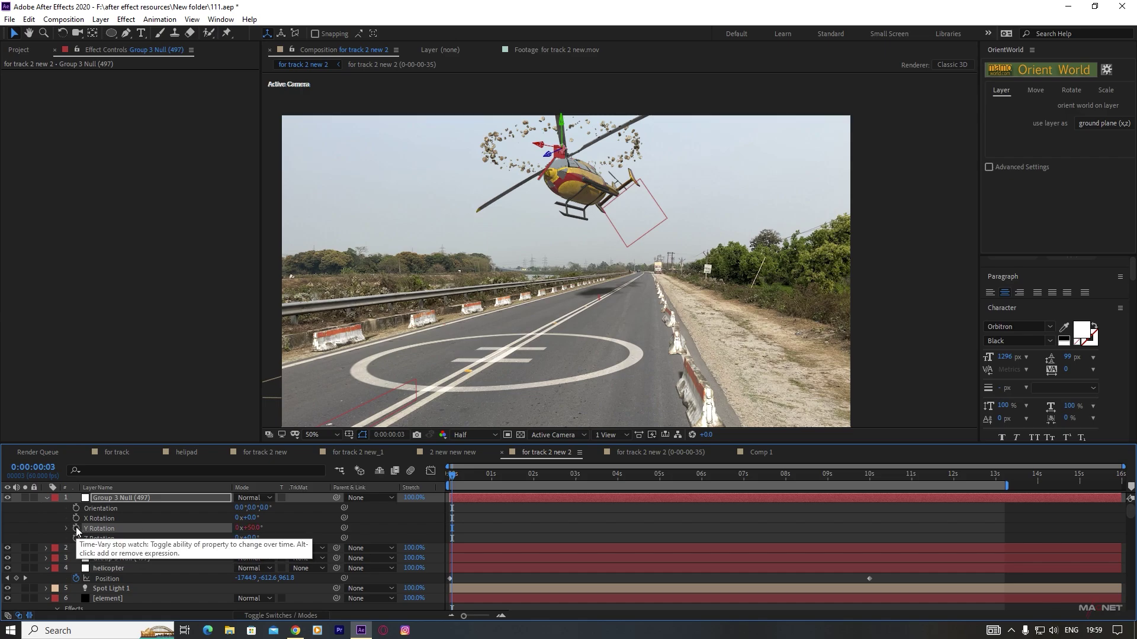
type("time*-500")
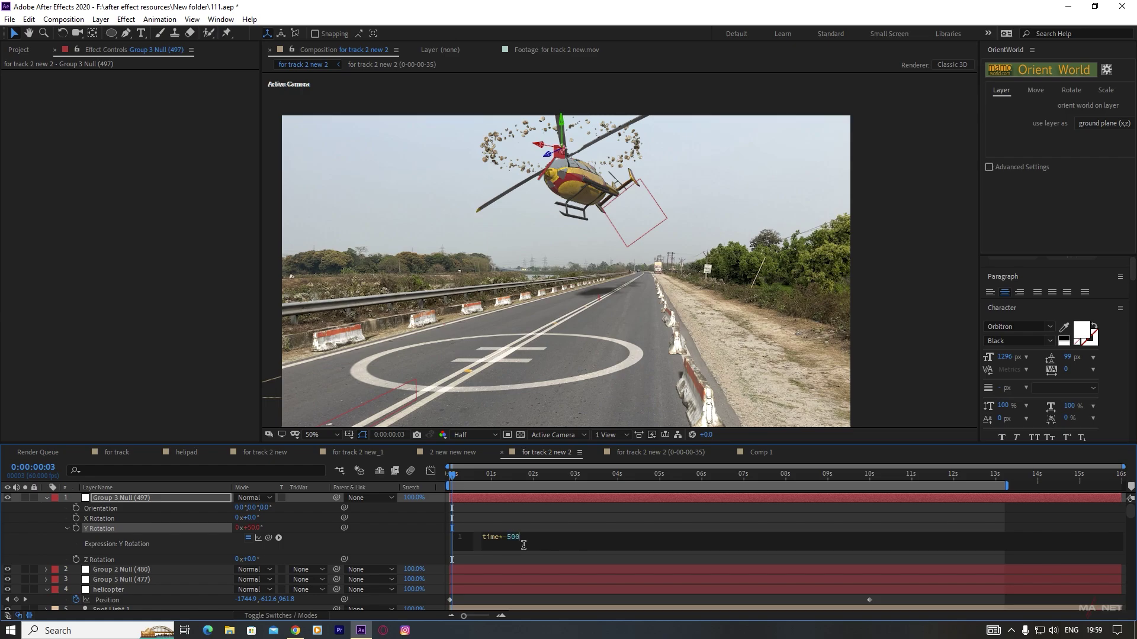
left_click(521, 477)
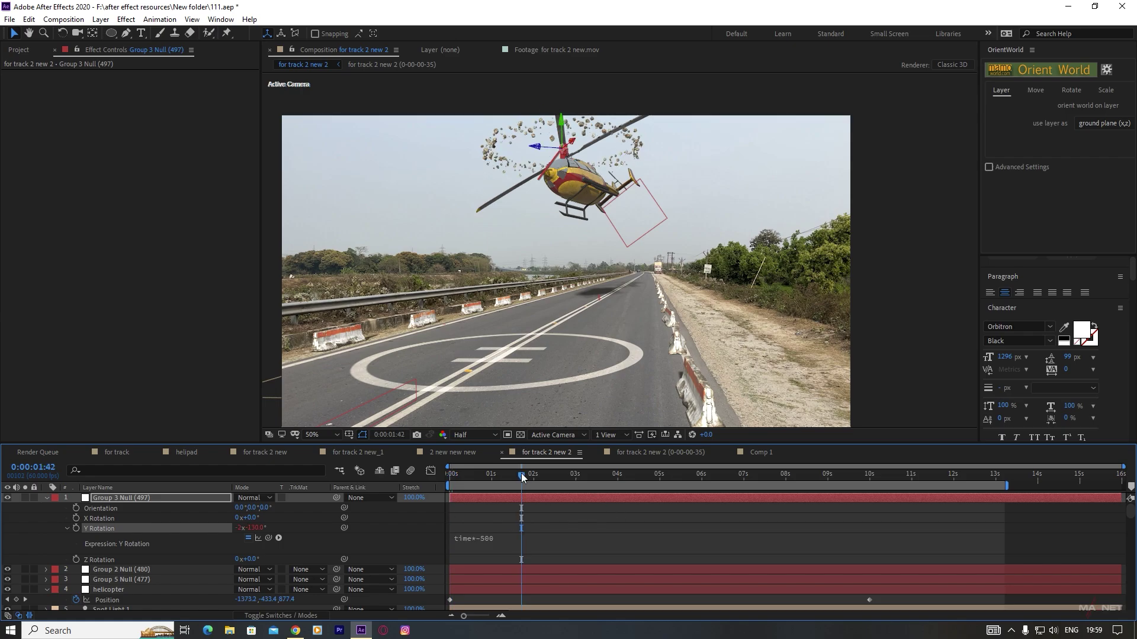
- Scrub and play the composition to check how the stone ring spins around the helicopter's rotor
left_click_drag(522, 477, 646, 474)
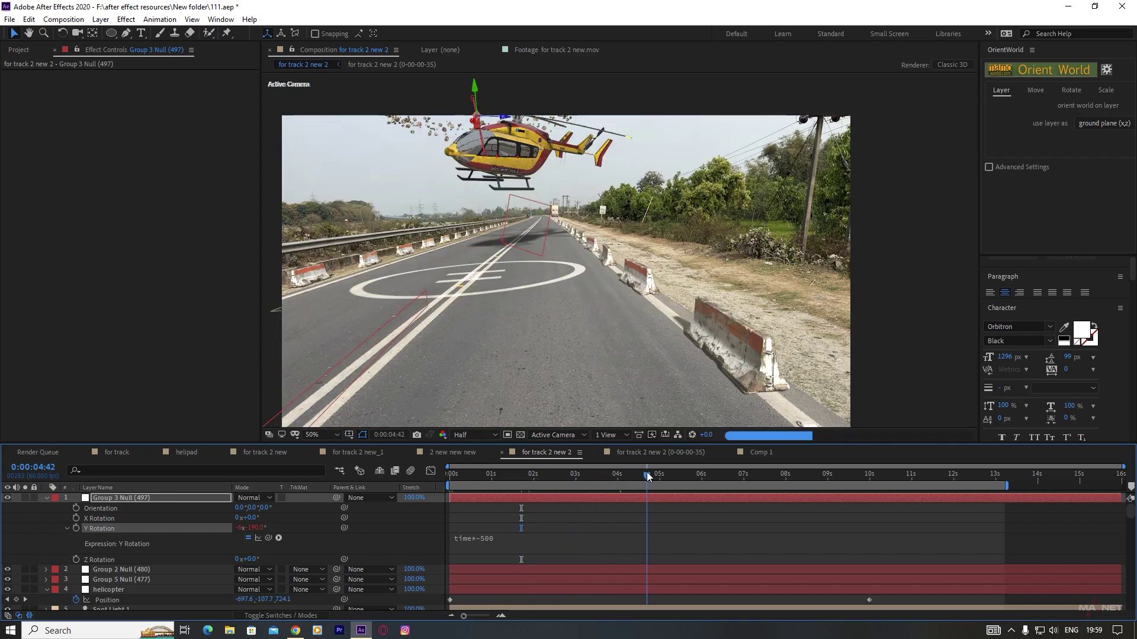
key("space")
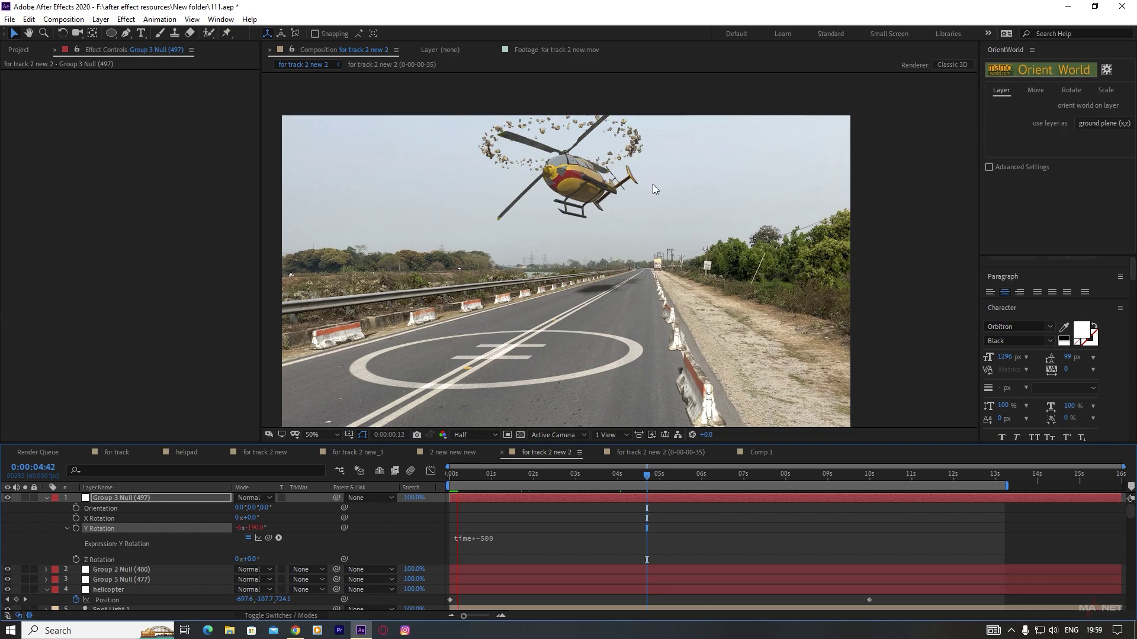
key("space")
left_click_drag(463, 481, 454, 479)
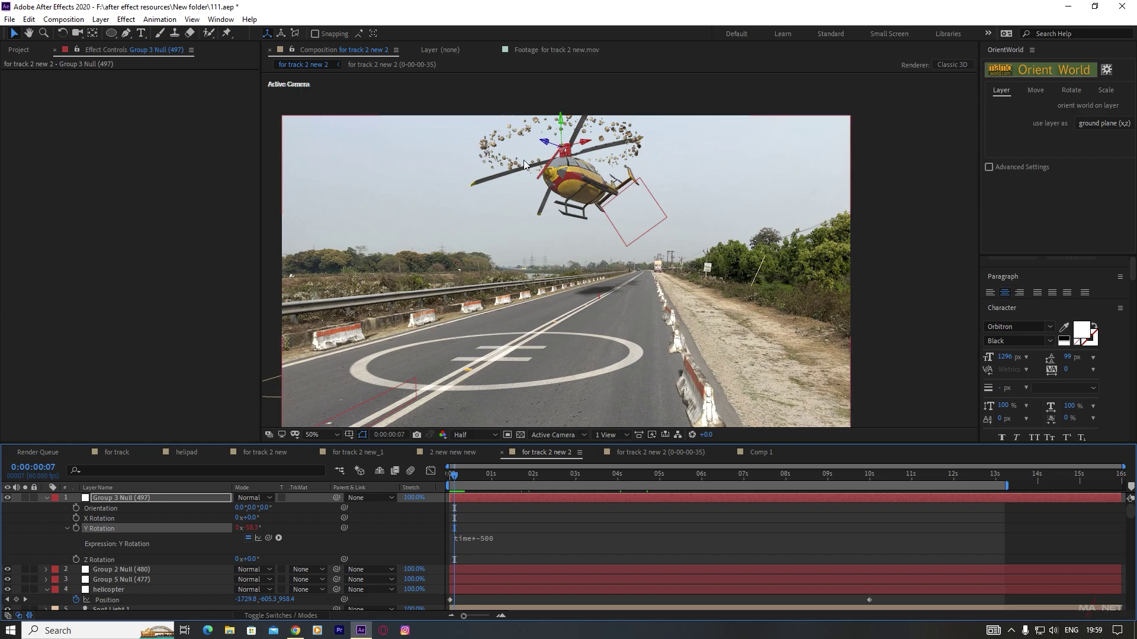
- Set Rotation Random to 85° in the particle rotation of Group 3 on the element layer
scroll(124, 542, "down", 3)
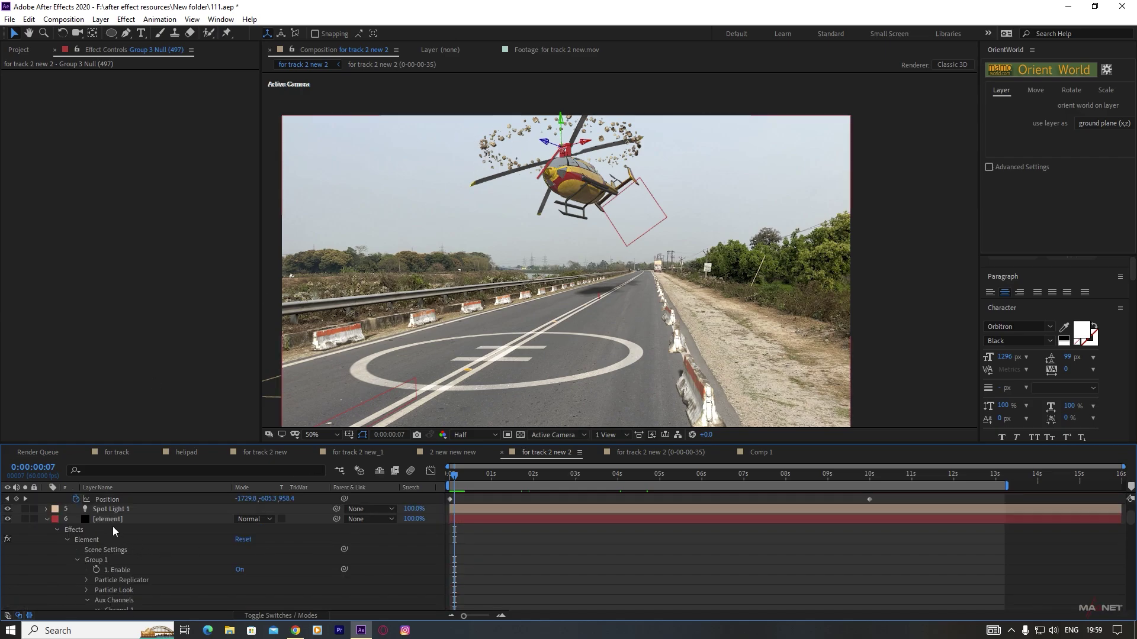
left_click(108, 521)
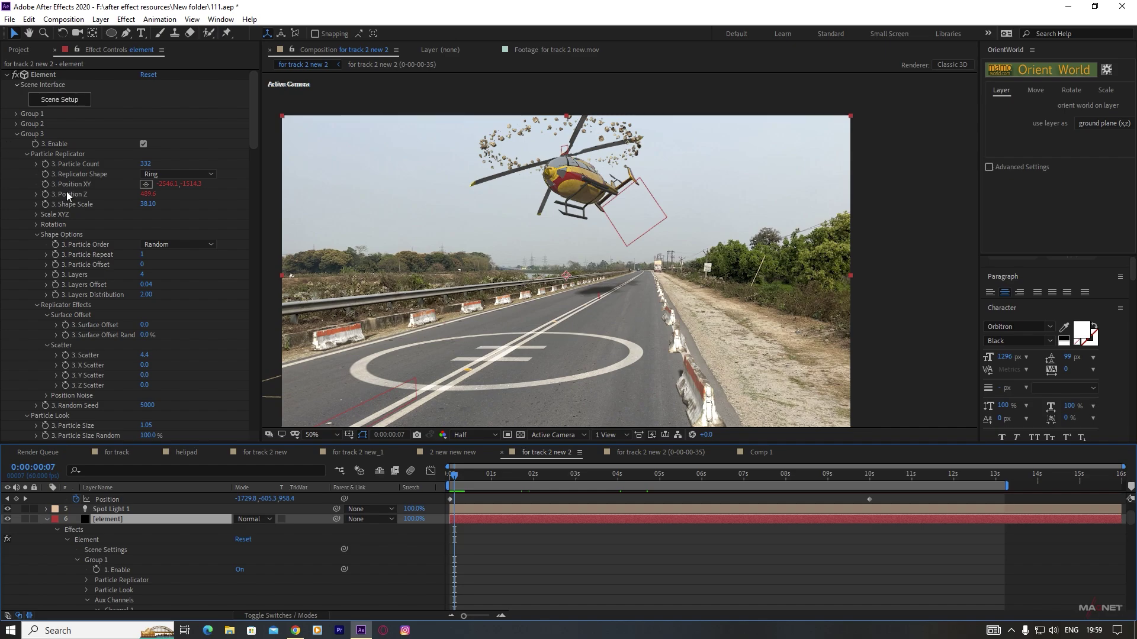
scroll(51, 176, "down", 3)
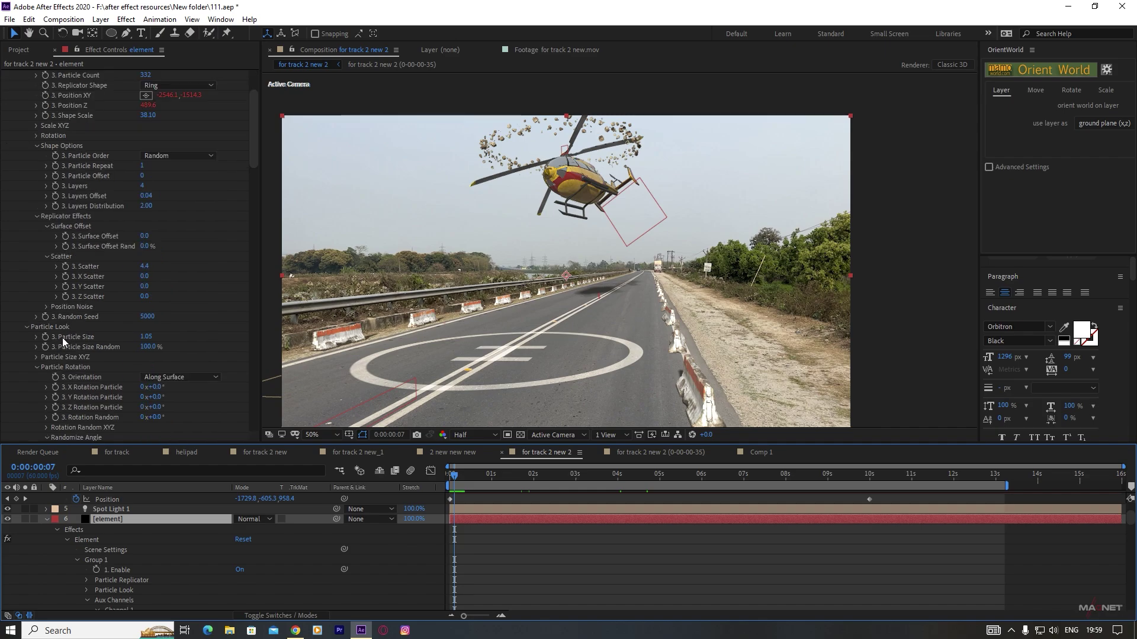
scroll(62, 337, "down", 3)
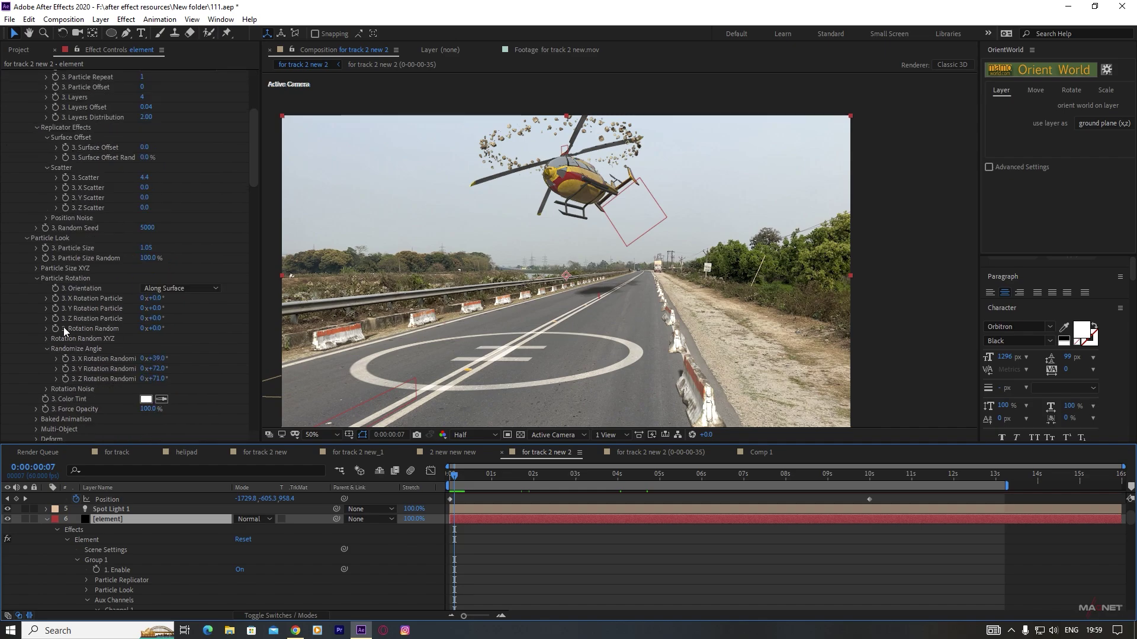
left_click_drag(156, 329, 355, 329)
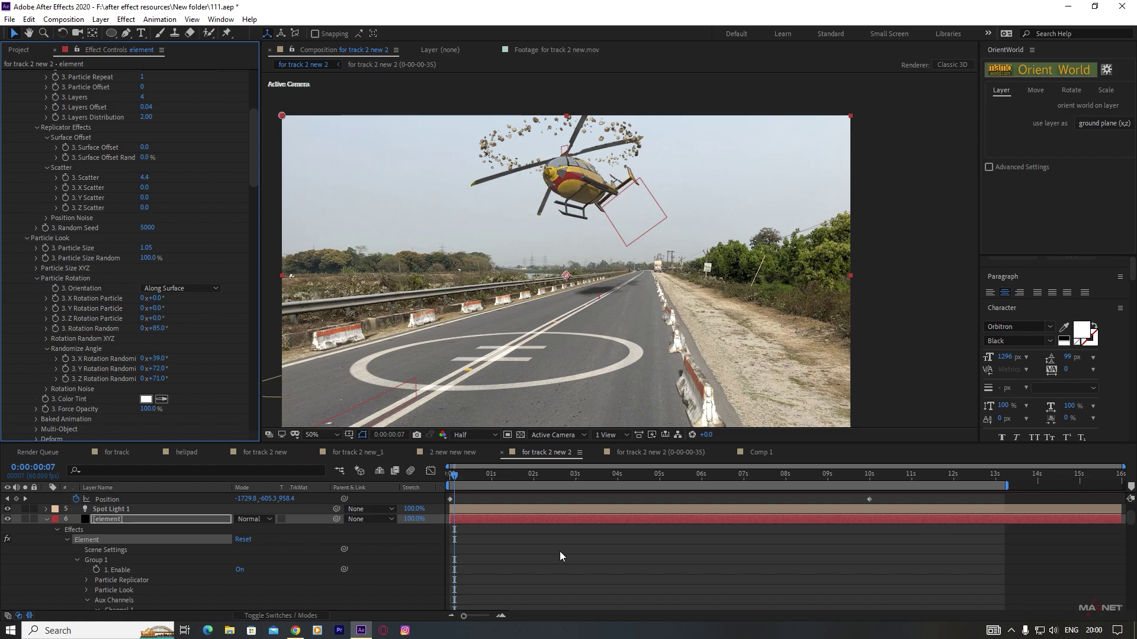
- Keyframe Group 3's Rotation Random at 0:00:00:00 and increase its value at 0:00:15:59
left_click_drag(454, 477, 449, 476)
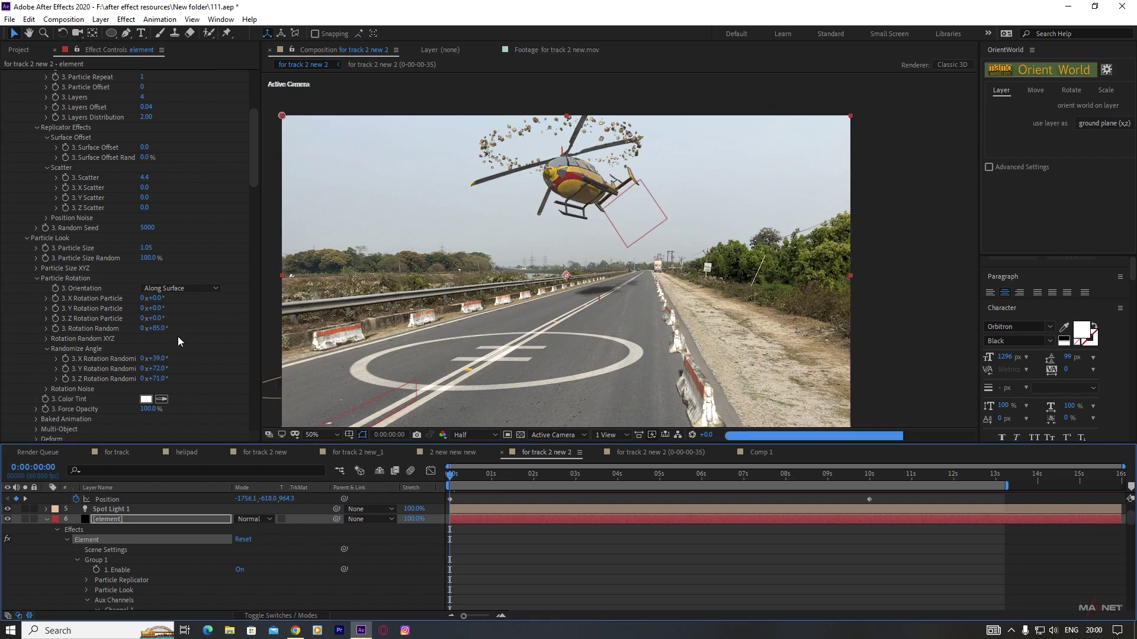
left_click(57, 330)
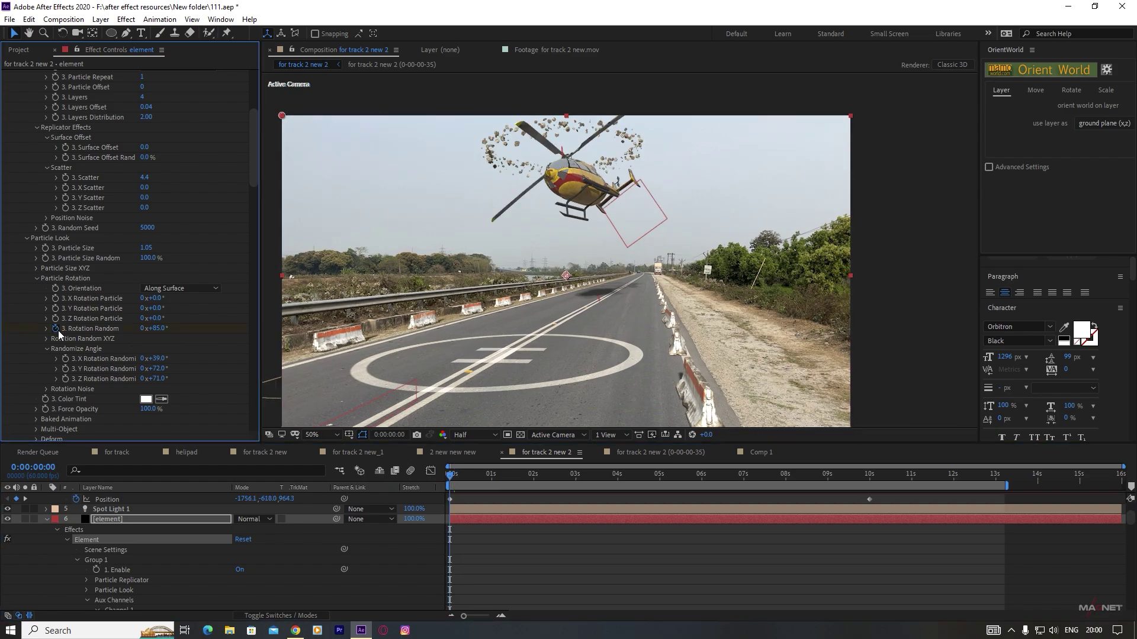
left_click_drag(570, 481, 1125, 477)
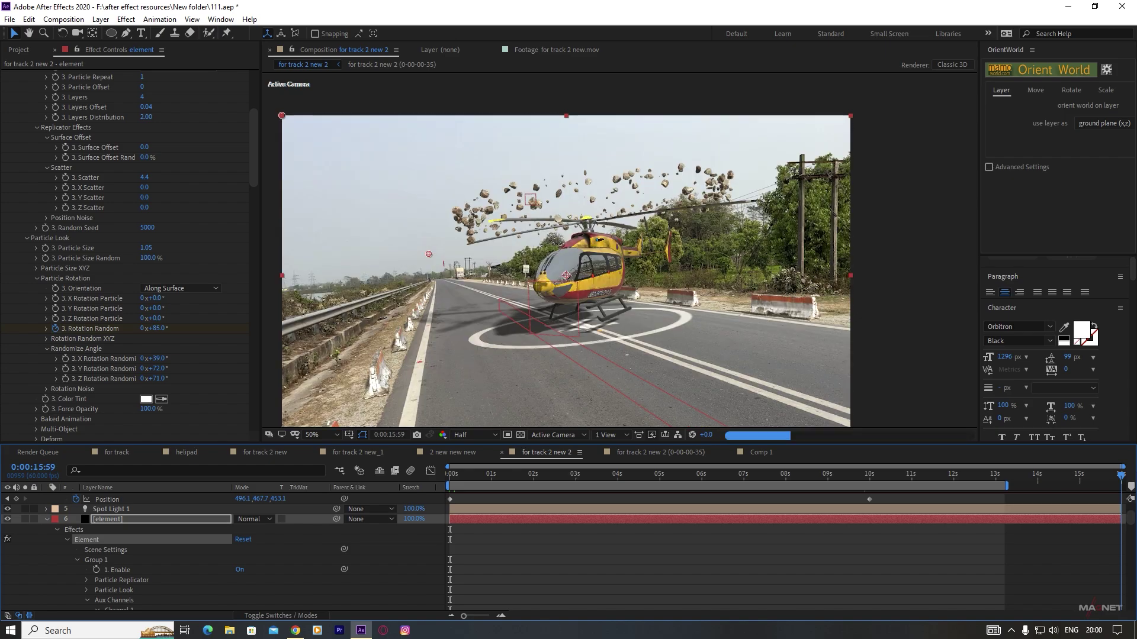
left_click_drag(155, 328, 351, 333)
- Check the spinning stones and the helicopter at several times during the descent and after landing
left_click(738, 478)
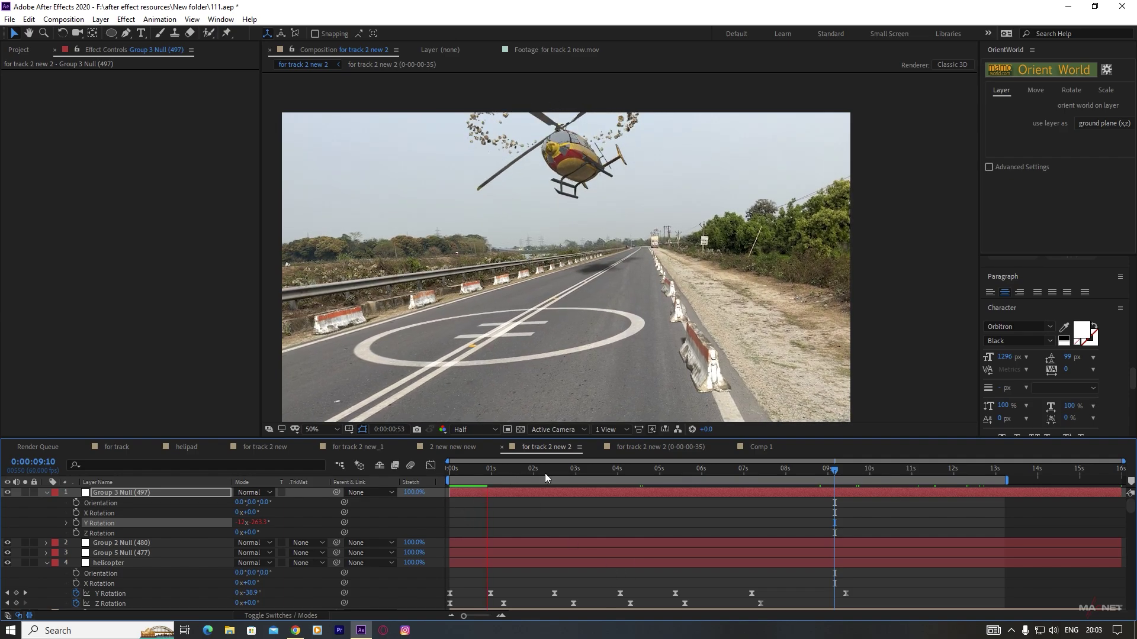
left_click_drag(559, 468, 1122, 480)
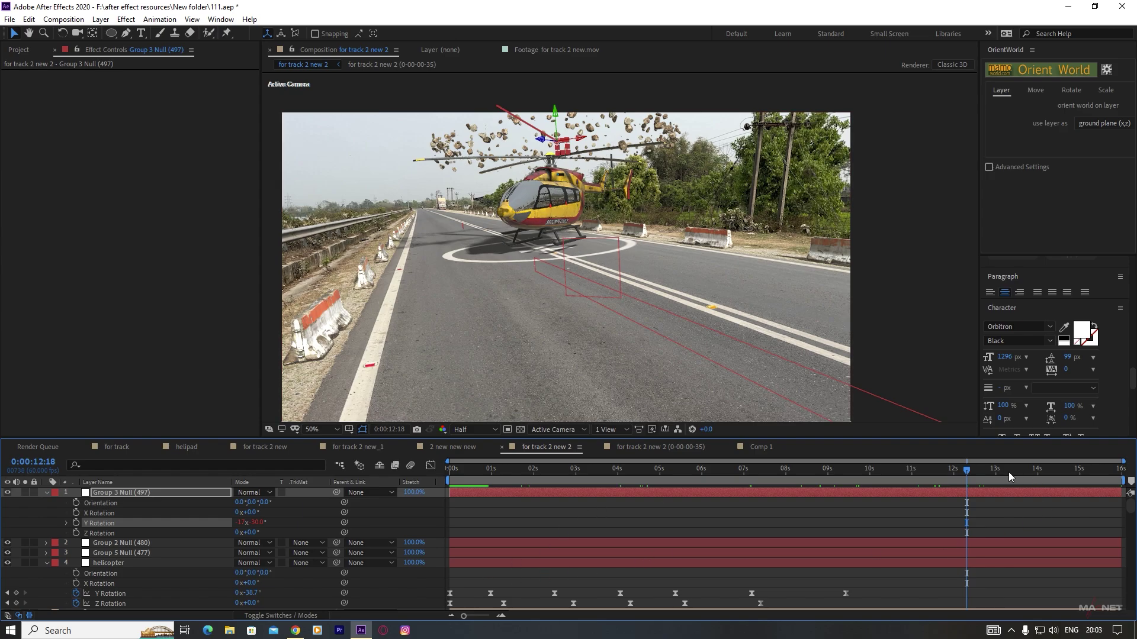
left_click_drag(1011, 474, 642, 471)
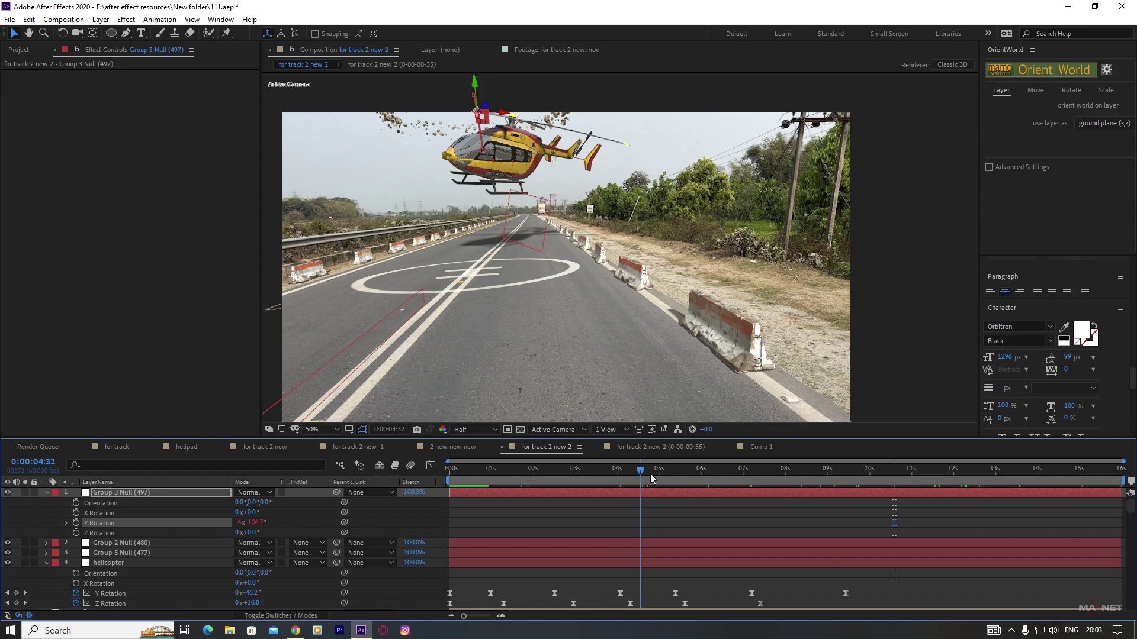
left_click(915, 478)
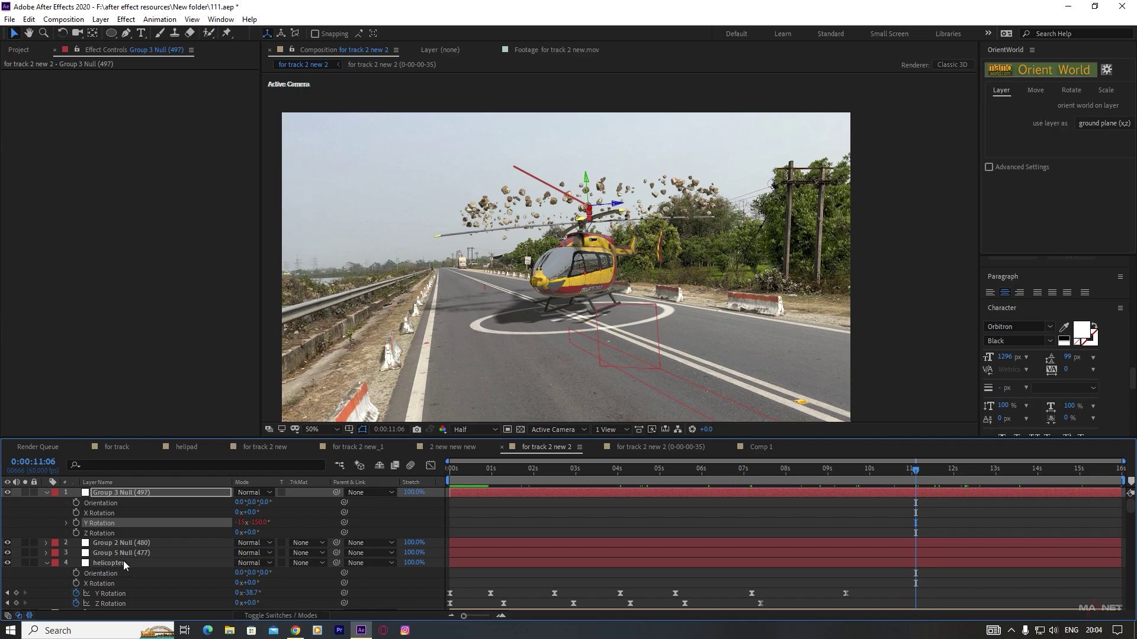
- Set Motion Blur to On in the Element render settings of the element layer
scroll(123, 560, "down", 5)
scroll(126, 560, "up", 2)
left_click(120, 524)
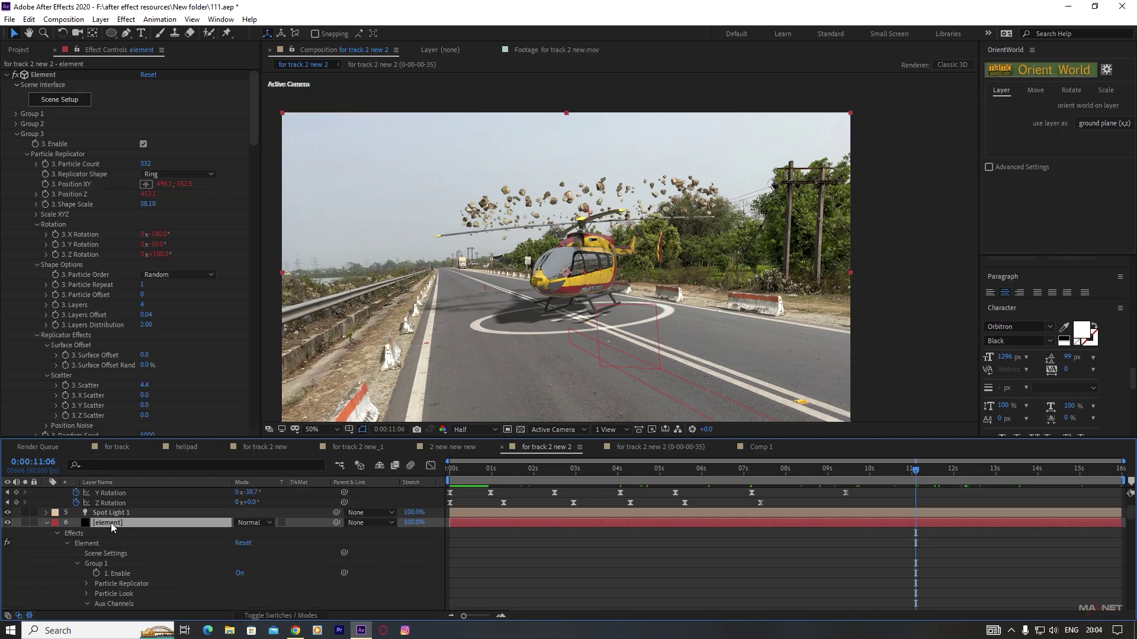
left_click_drag(254, 89, 256, 356)
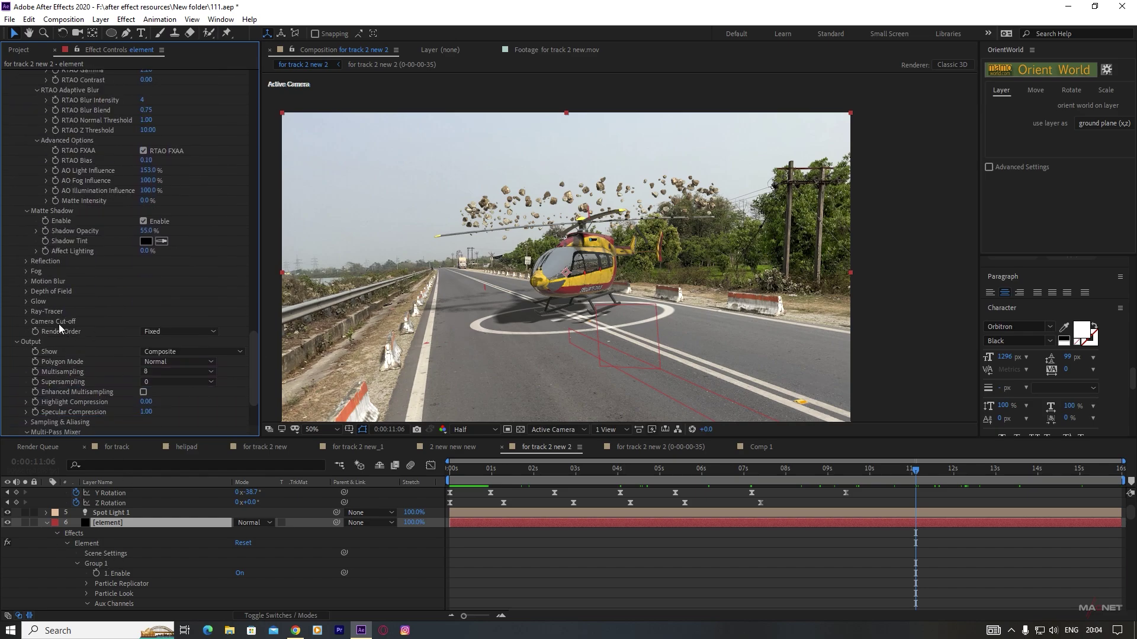
left_click(26, 282)
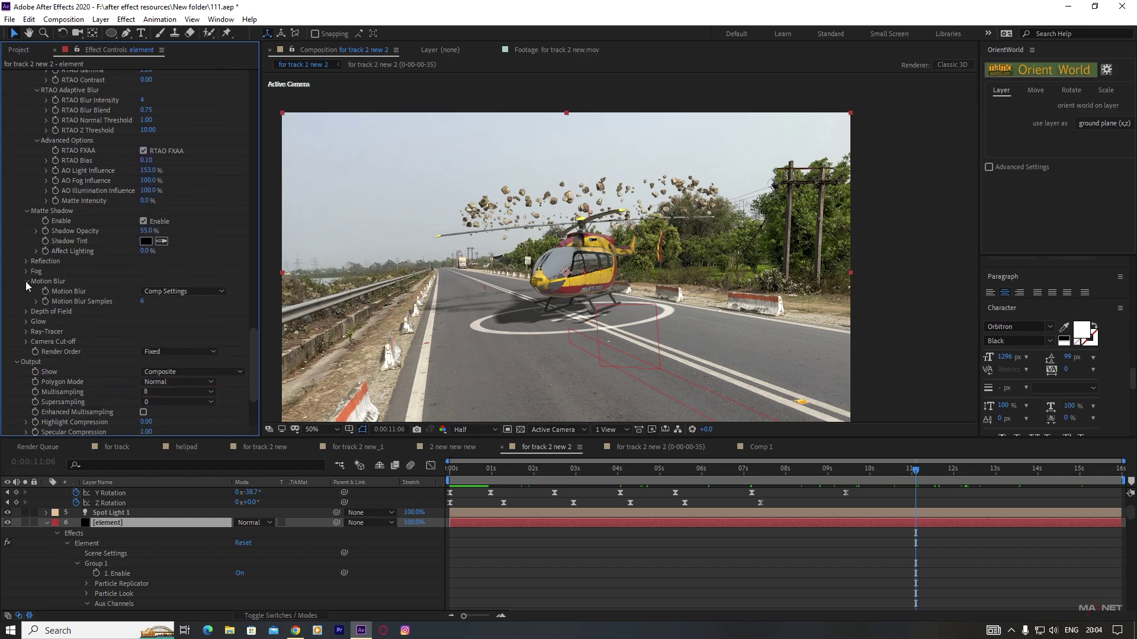
left_click(185, 291)
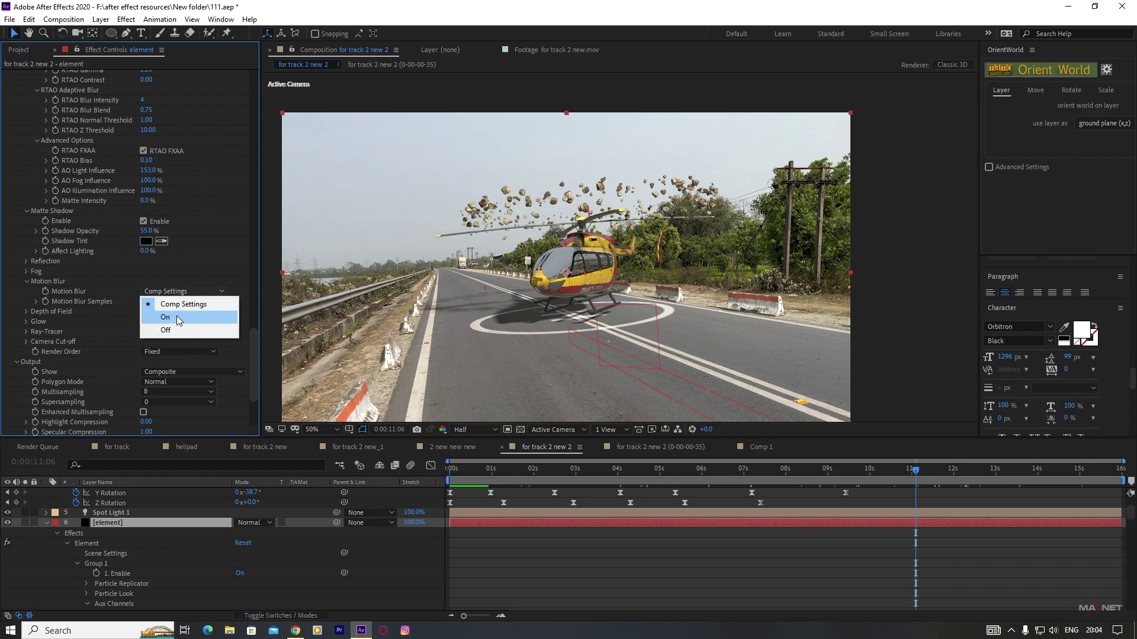
left_click(177, 317)
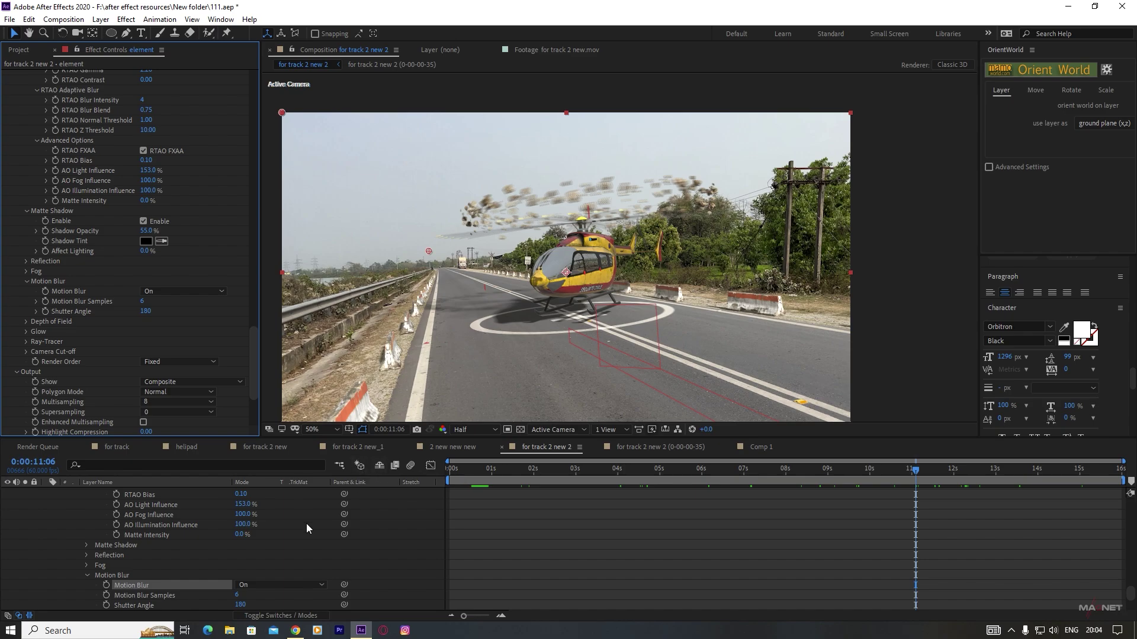
- Enable motion blur for the Comp 1 layer and for the composition, and inspect the blurred stones and rotor up close
scroll(258, 552, "up", 8)
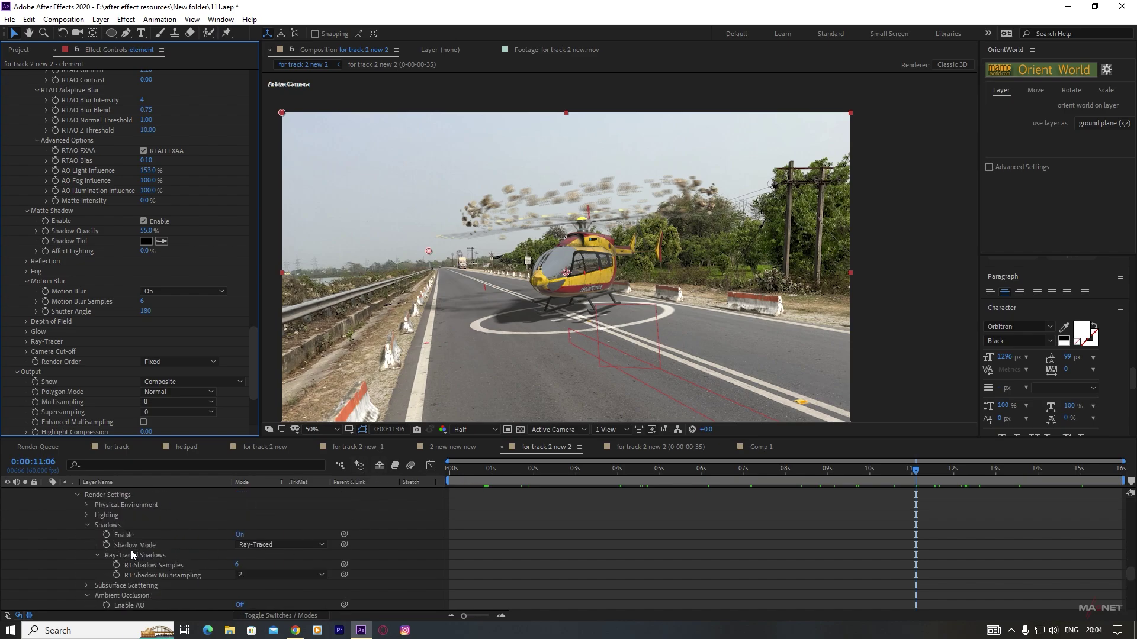
scroll(127, 552, "down", 6)
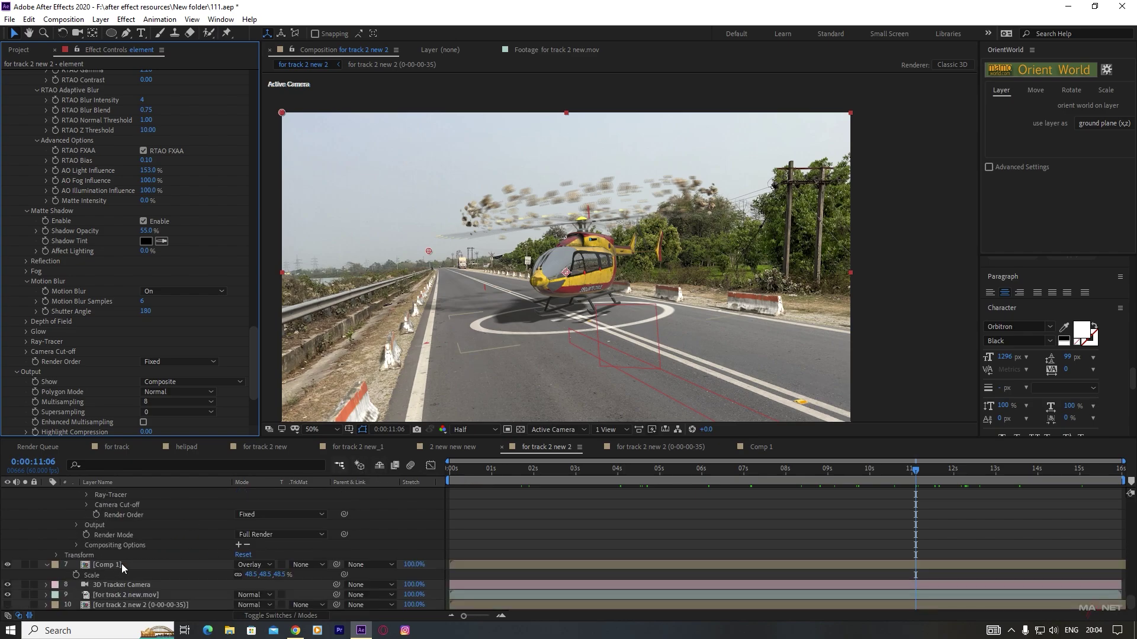
left_click(122, 564)
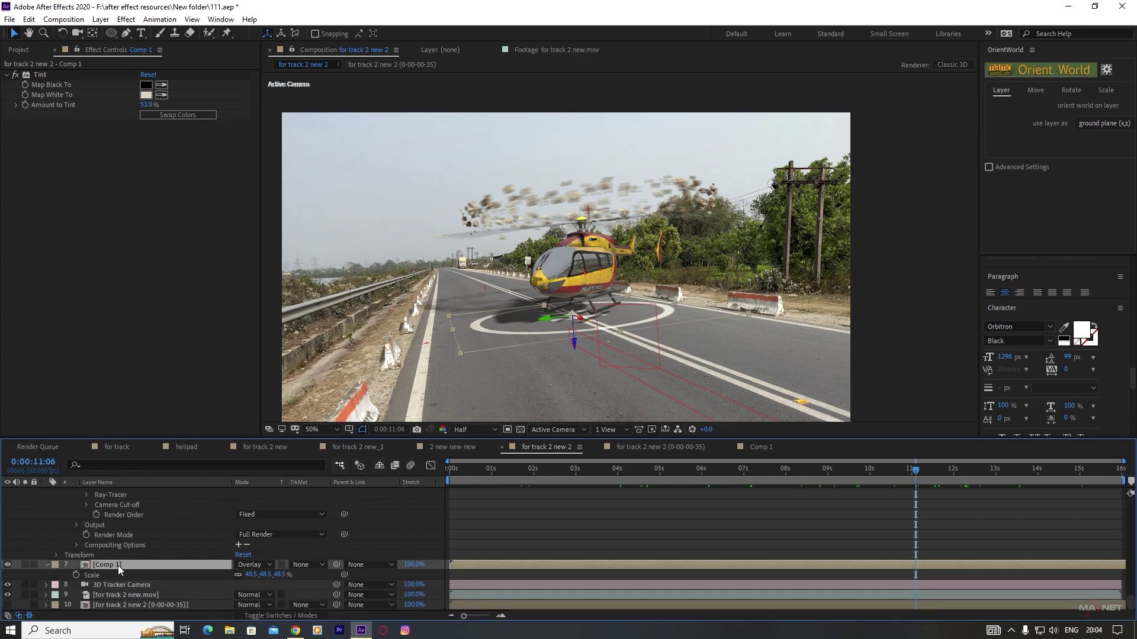
left_click(302, 617)
left_click(283, 564)
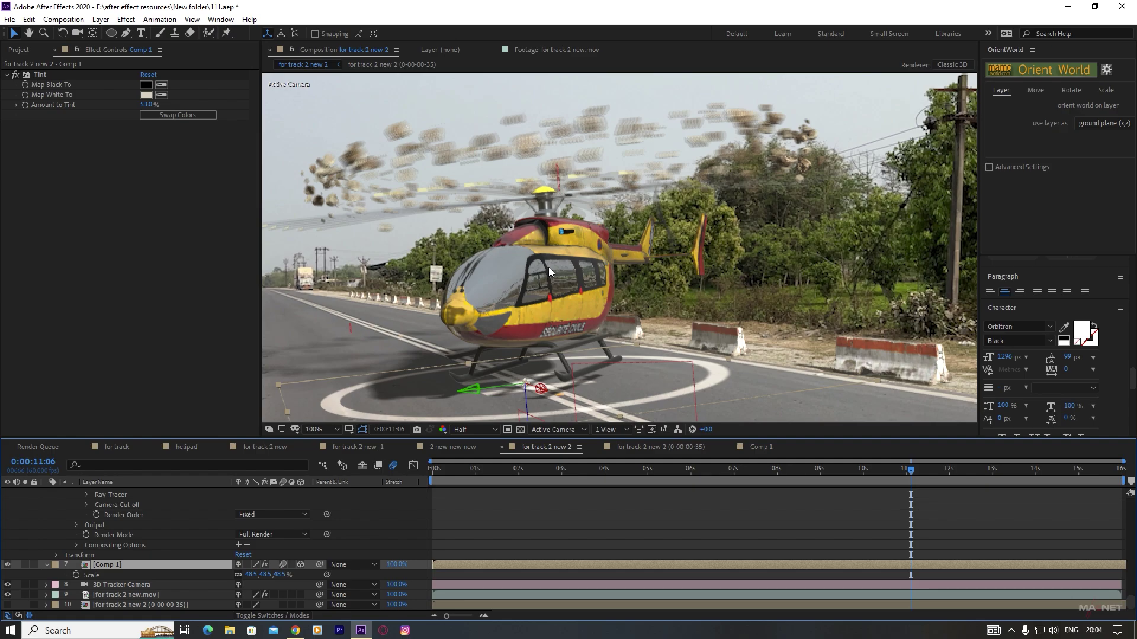
scroll(538, 211, "up", 2)
scroll(456, 181, "down", 2)
- Increase the Element motion blur Shutter Angle on the element layer to 208
scroll(104, 510, "up", 10)
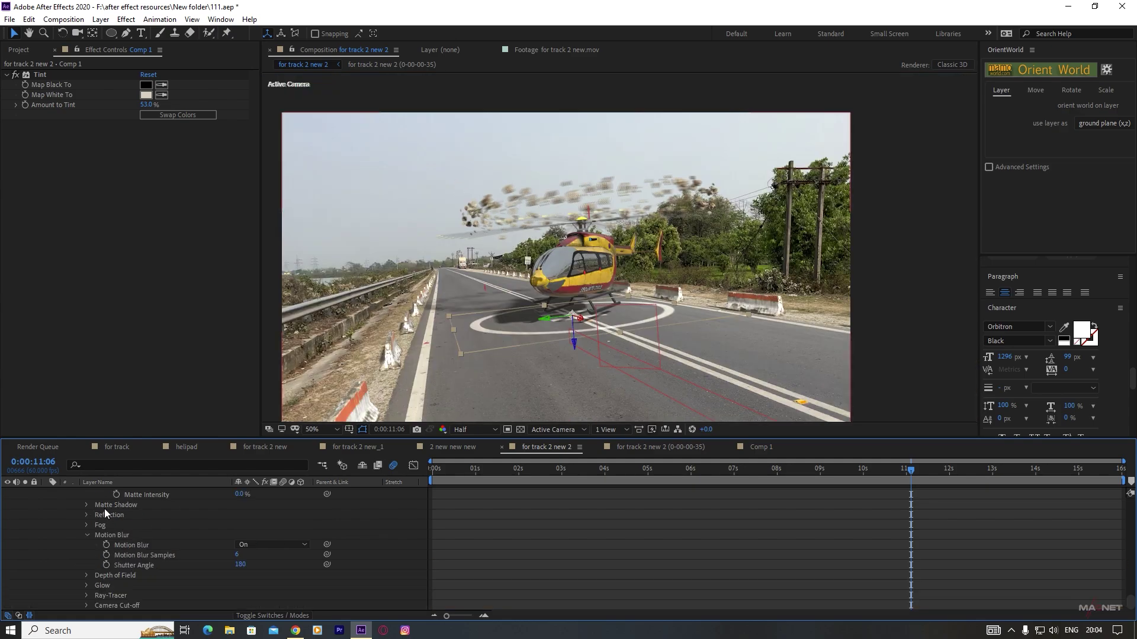
scroll(113, 518, "up", 5)
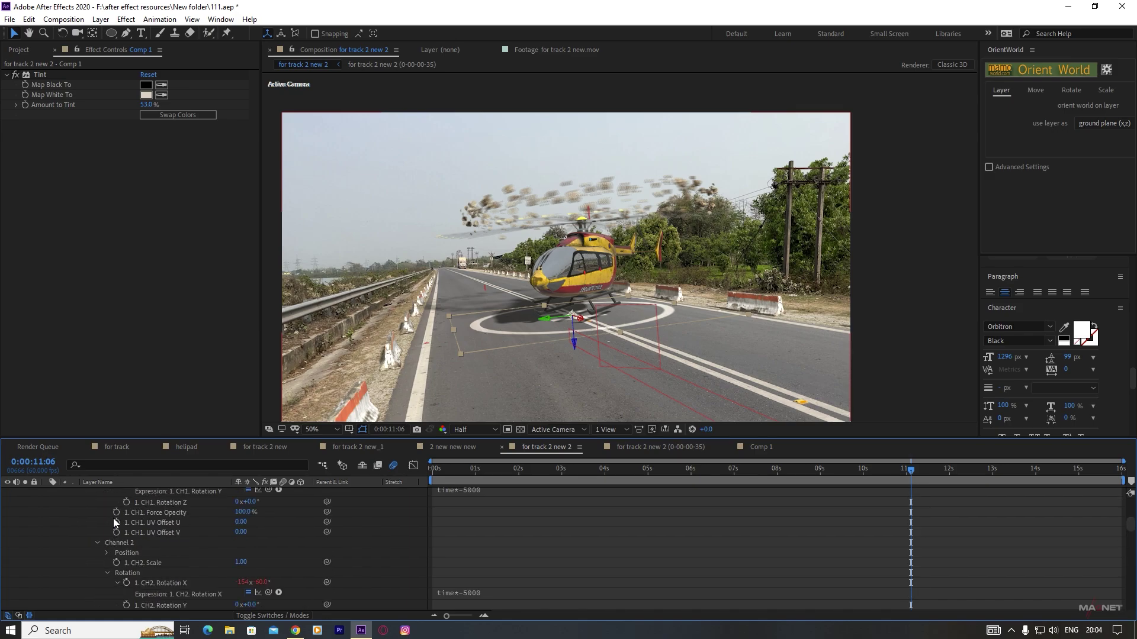
left_click(145, 541)
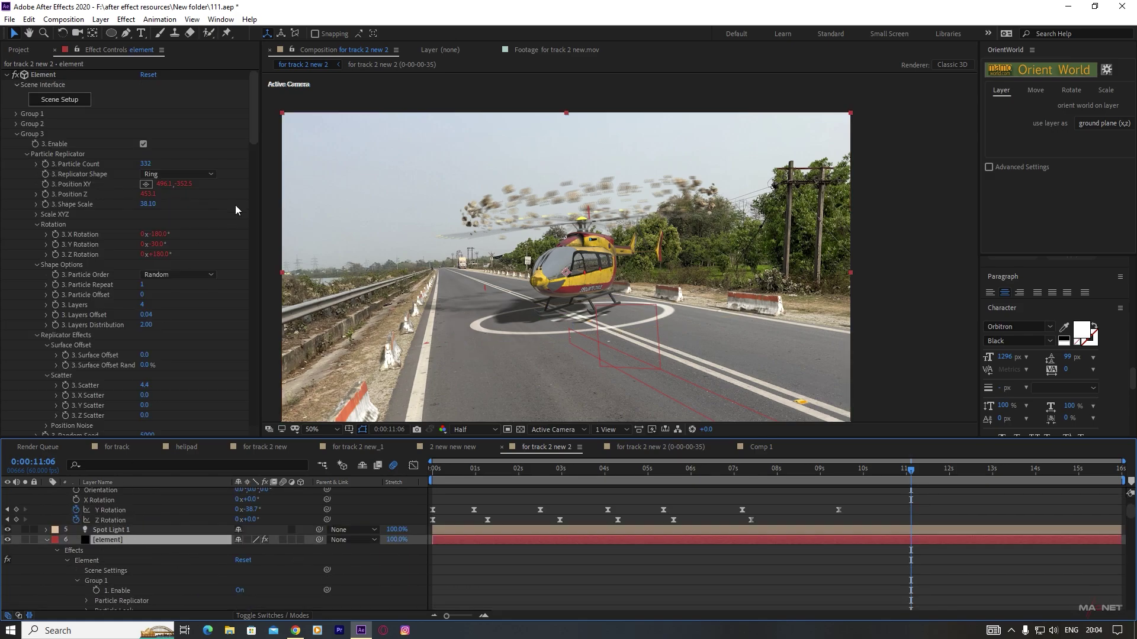
left_click_drag(251, 101, 253, 346)
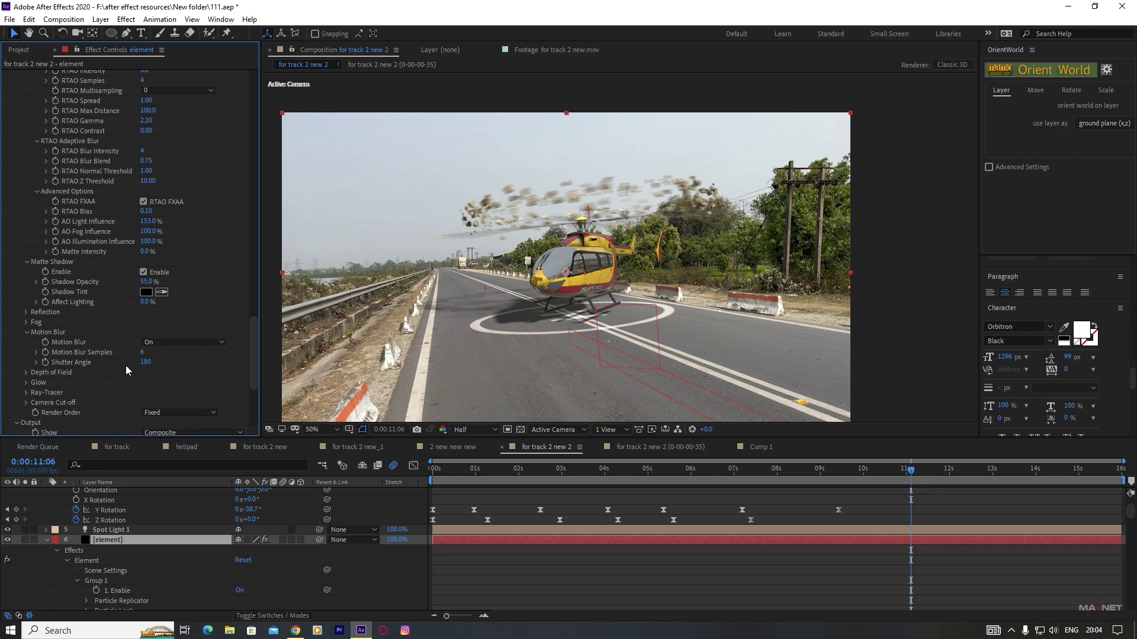
left_click_drag(152, 363, 165, 362)
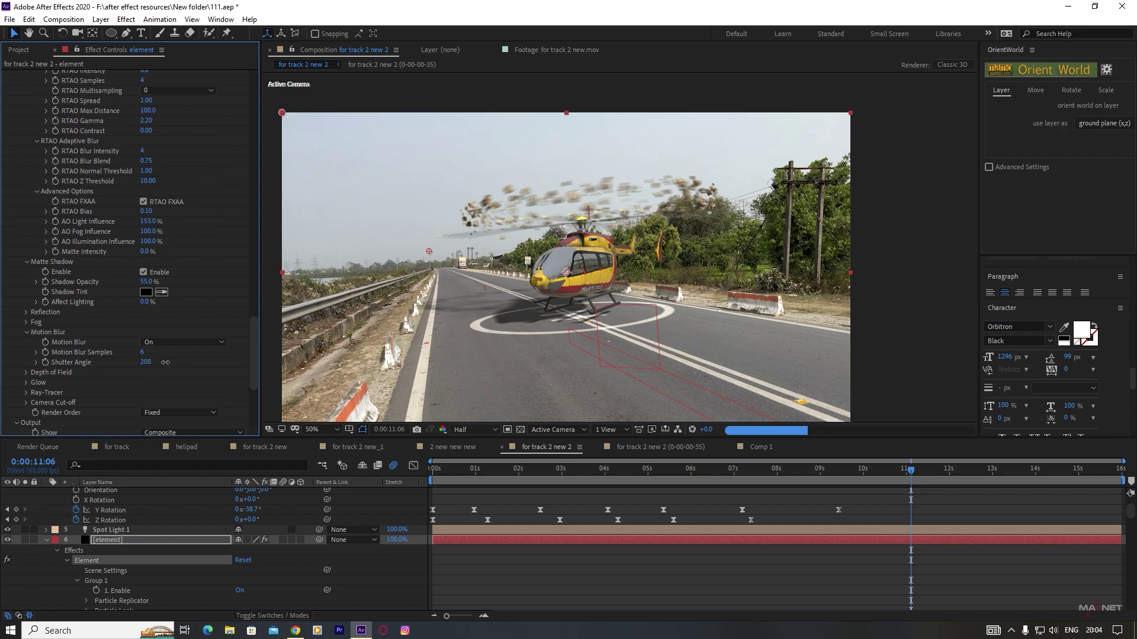
- Set the Element motion blur Shutter Angle to 242 and Motion Blur Samples to 16 on the element layer
left_click_drag(165, 362, 187, 362)
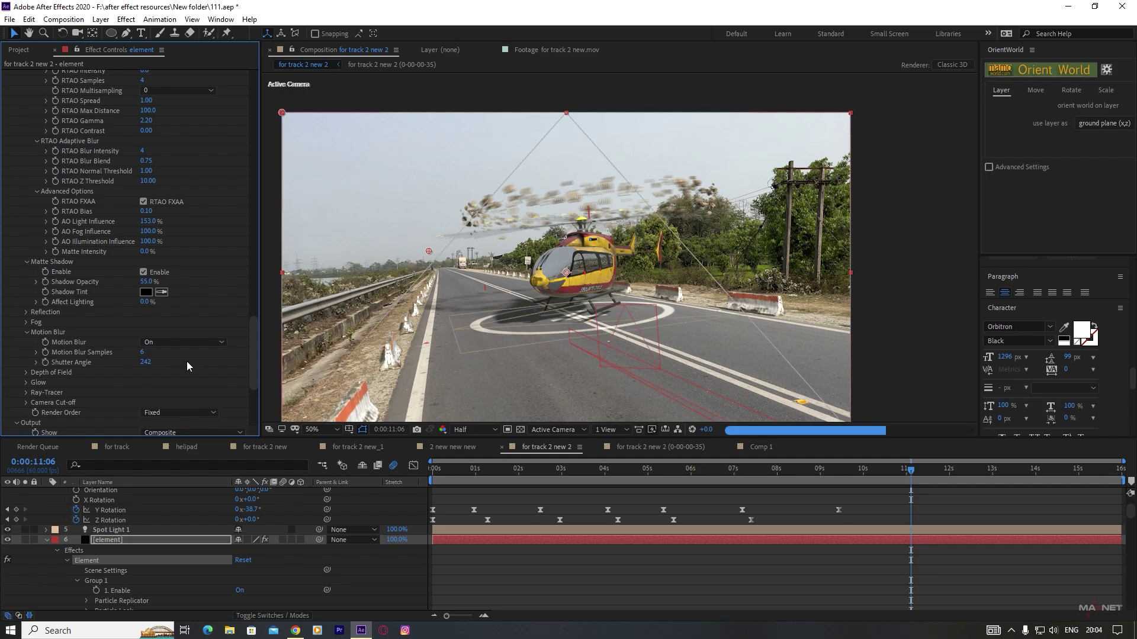
left_click(142, 352)
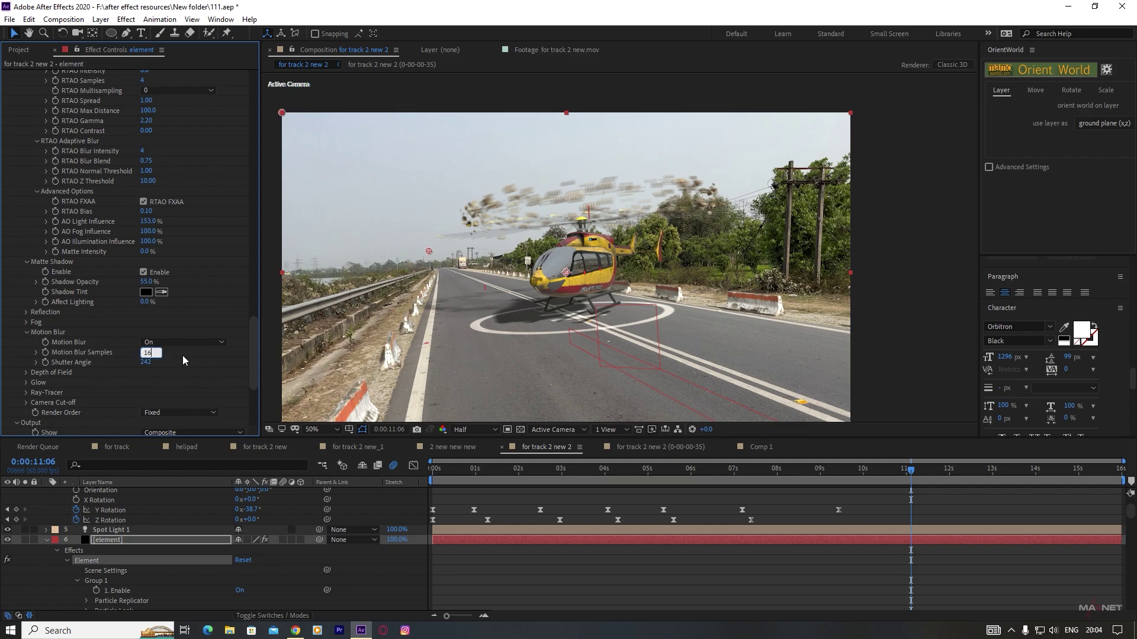
type("16")
left_click(595, 229)
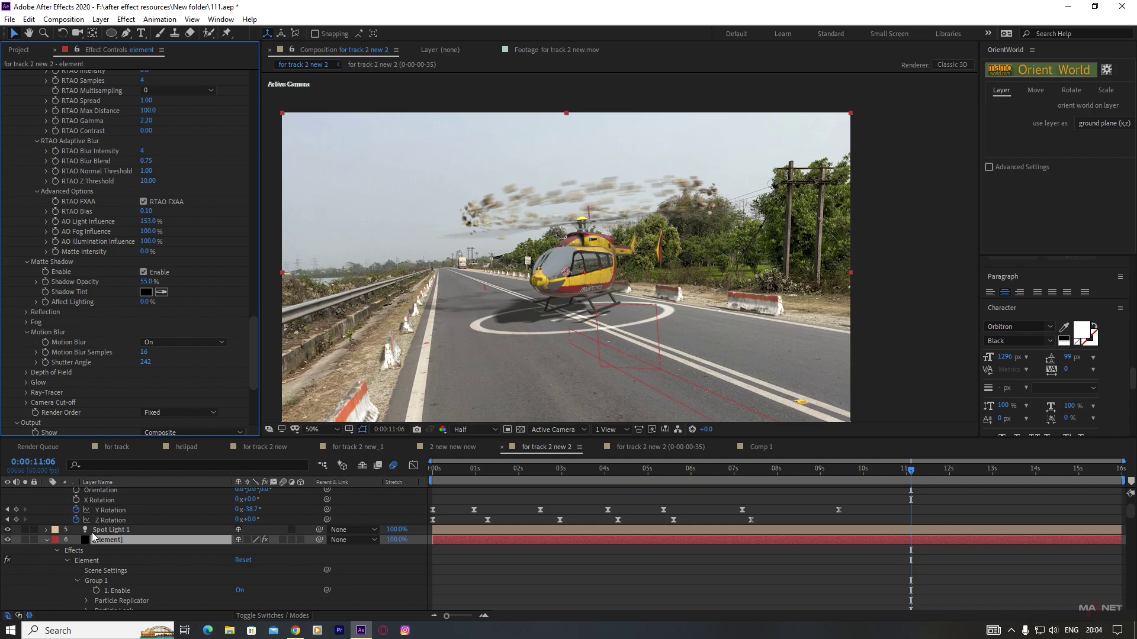
- Change the Y Rotation expression of the Group 3 Null to time*-100 and check the stones at 0:00:02:00
scroll(91, 531, "up", 3)
left_click(135, 492)
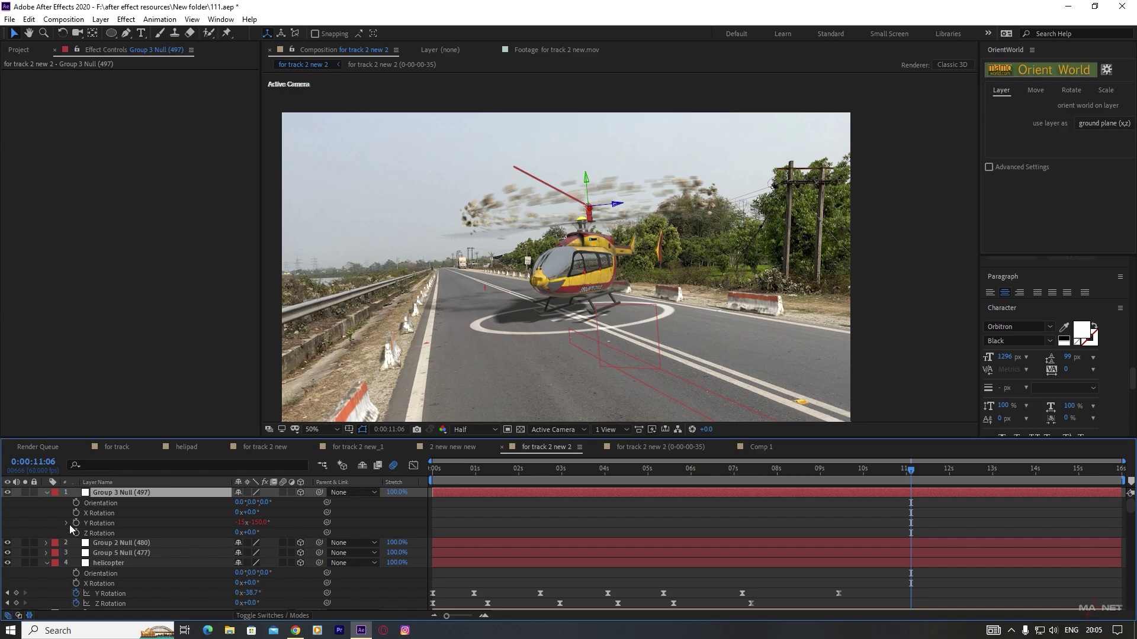
left_click(97, 524)
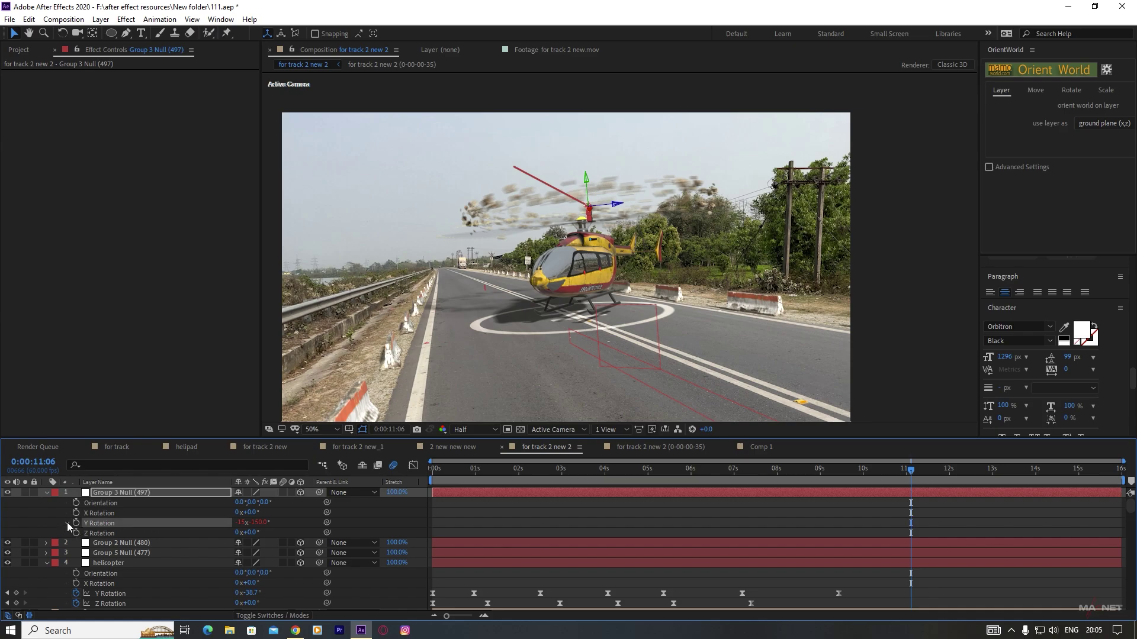
left_click(67, 523)
left_click_drag(466, 532, 499, 530)
left_click(496, 538)
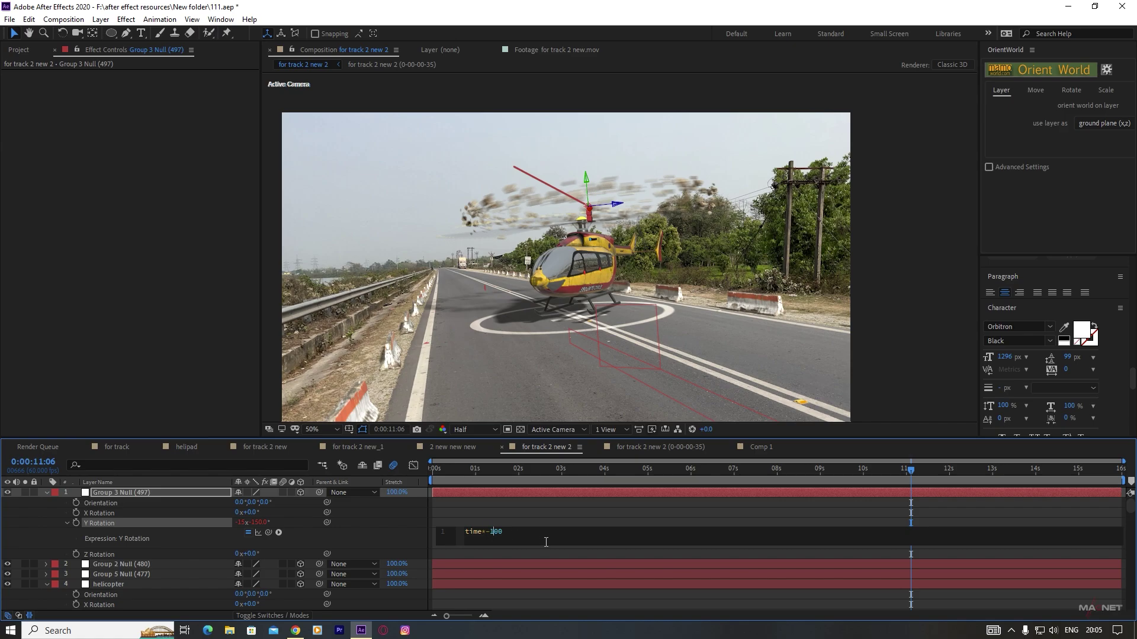
left_click(520, 479)
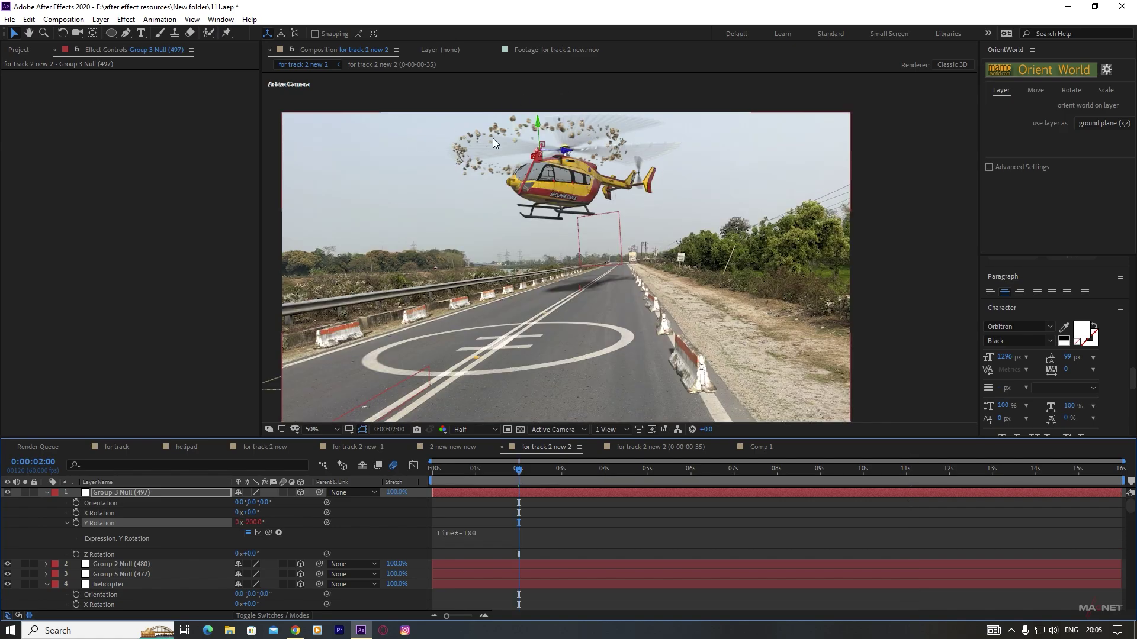
- Disable Group 3 in the Element effect of the element layer to hide the stone ring
scroll(129, 554, "down", 10)
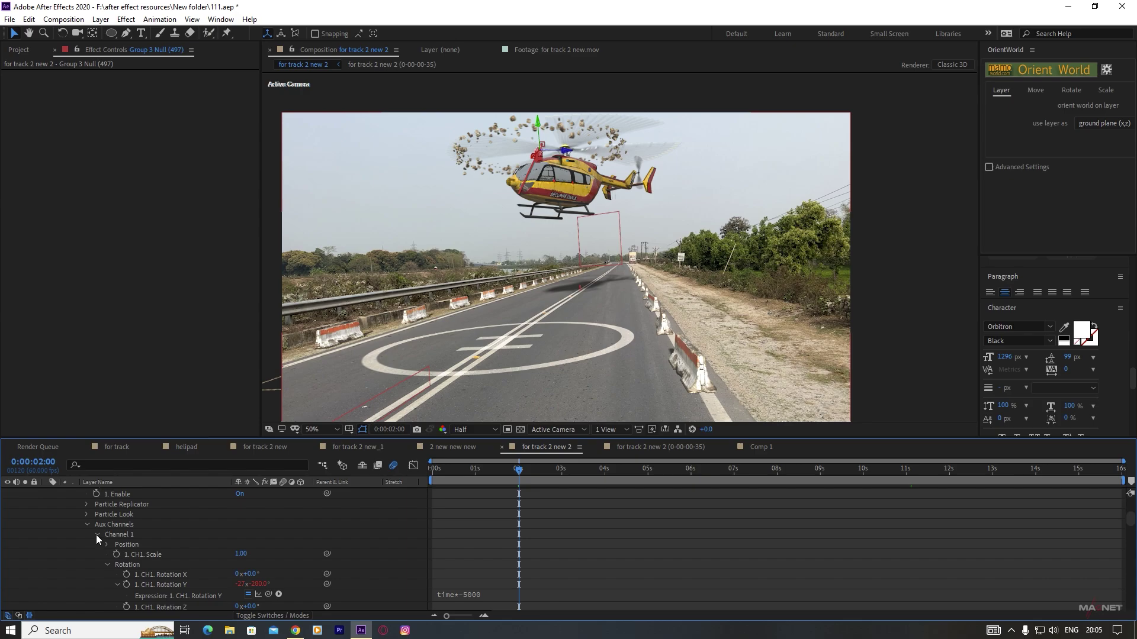
left_click(97, 535)
left_click(107, 543)
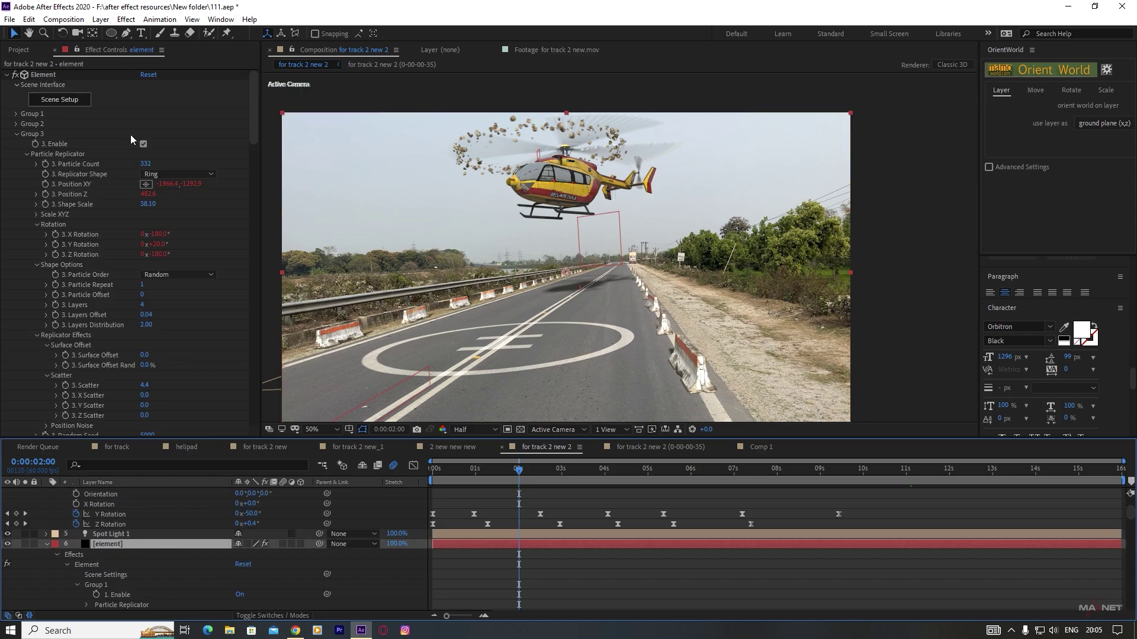
left_click(143, 143)
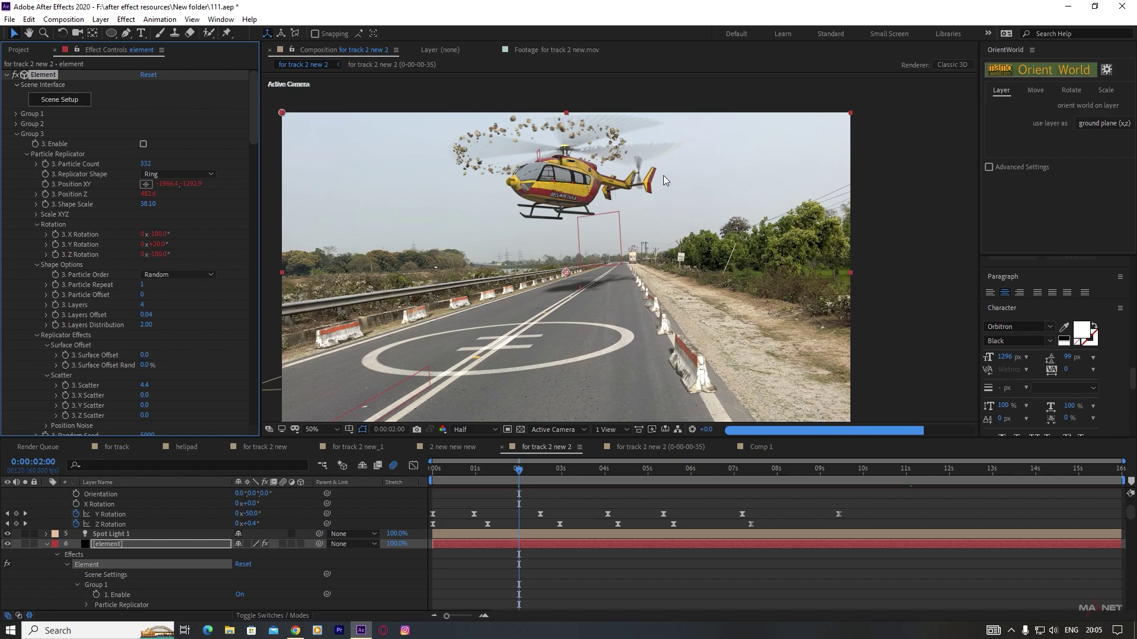
- Check the helicopter without the stones at 0:00:06:51, 0:00:12:04 and 0:00:14:34, and inspect it up close on the helipad
left_click(727, 470)
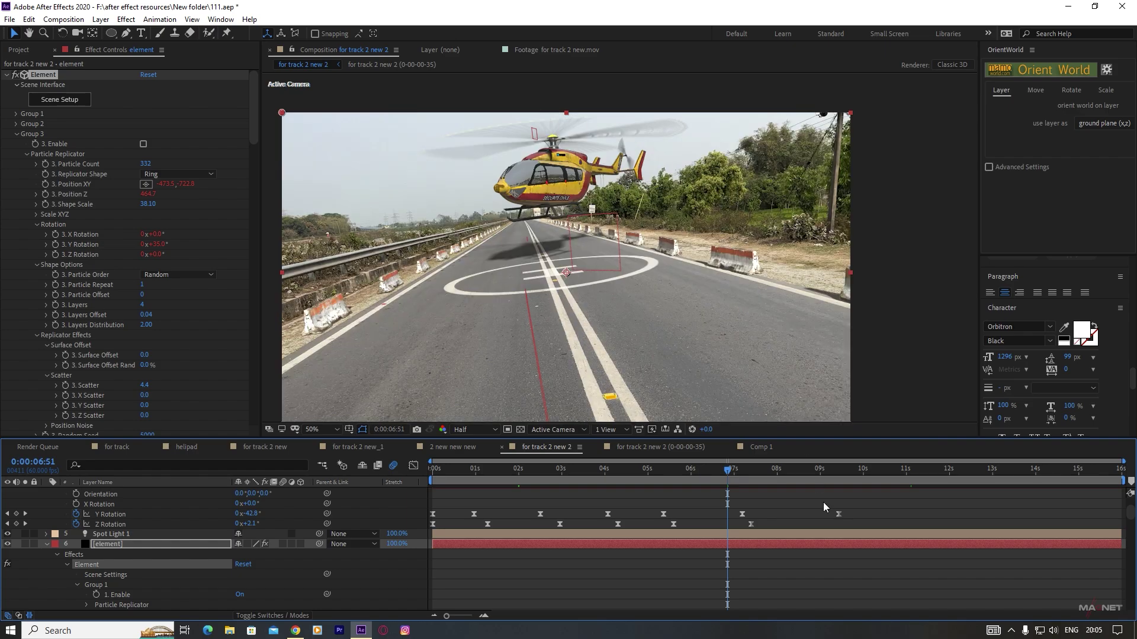
left_click(952, 469)
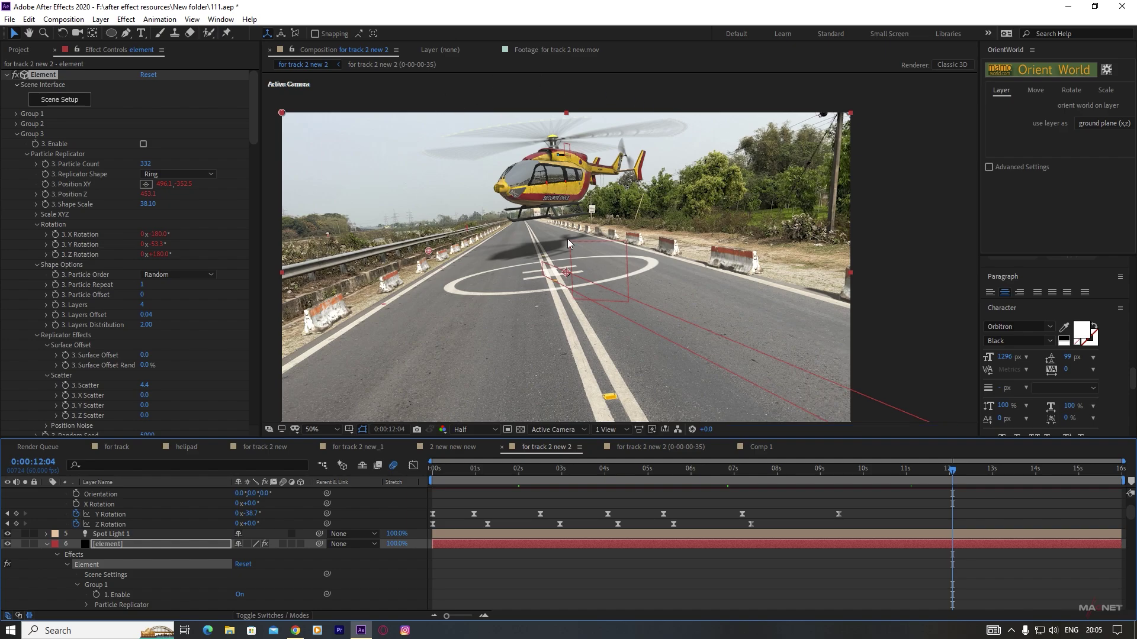
left_click(1060, 473)
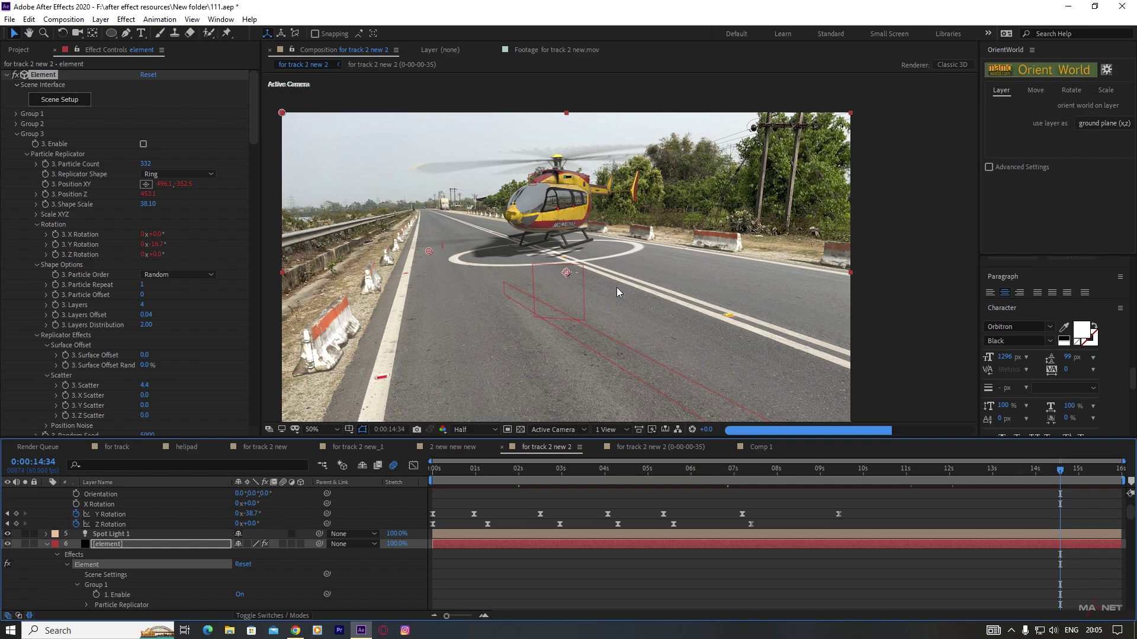
scroll(517, 278, "up", 2)
scroll(517, 278, "down", 2)
left_click_drag(514, 312, 576, 276)
scroll(479, 296, "up", 2)
- Enable ambient occlusion in the Element render settings and preview the helicopter at 0:00:15:23 in Full resolution
left_click_drag(252, 101, 253, 297)
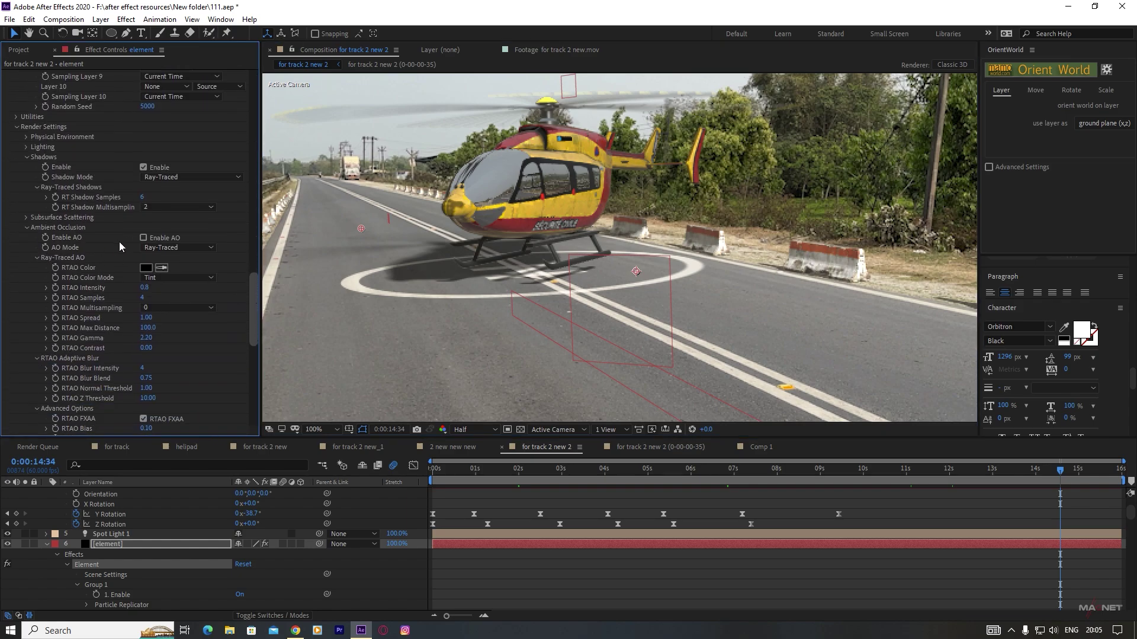
left_click(144, 238)
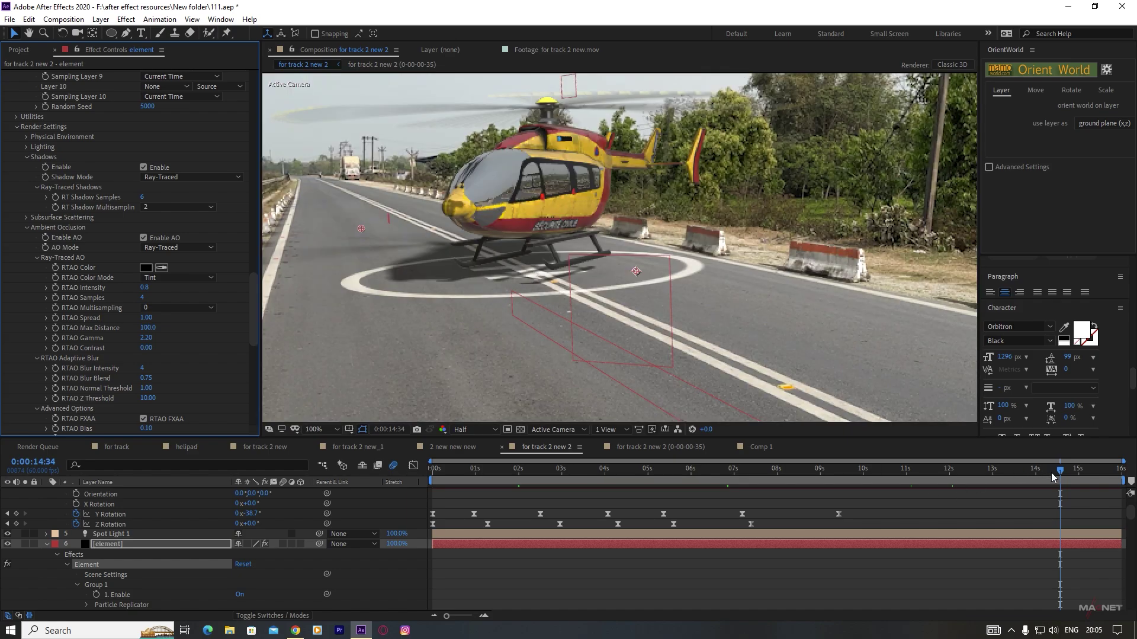
left_click(1095, 470)
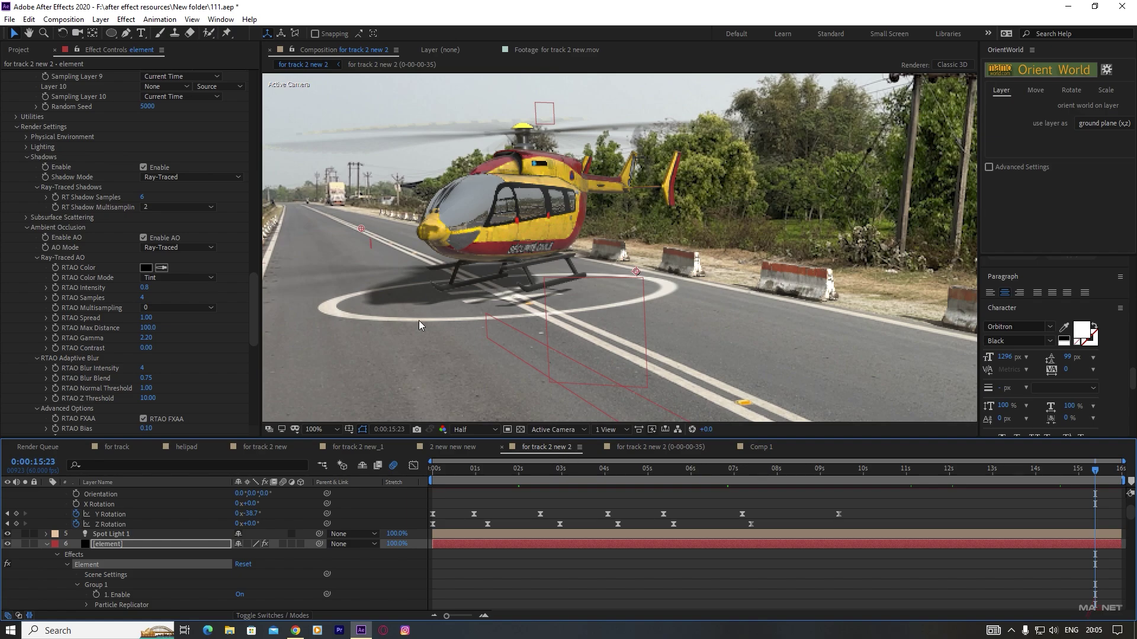
left_click(469, 428)
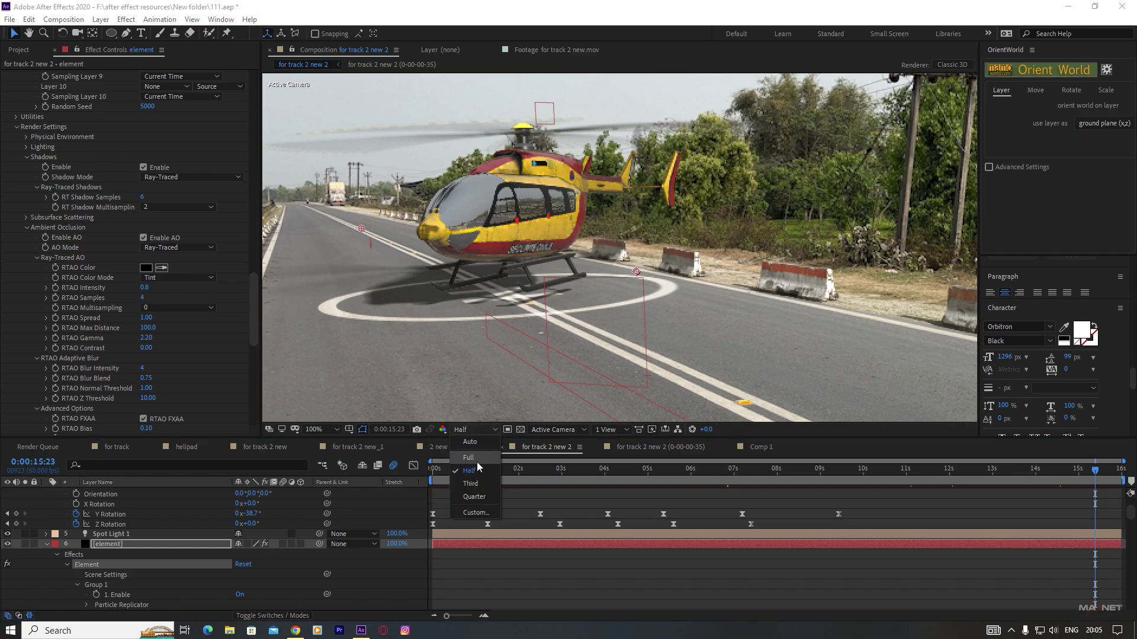
left_click(469, 457)
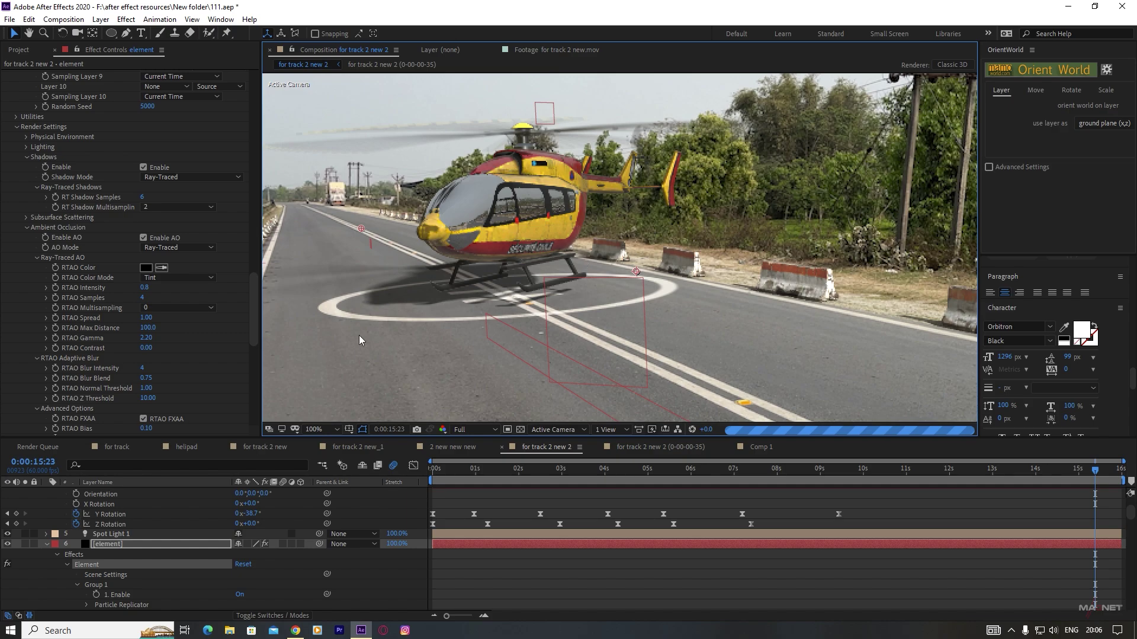
- Turn on Enhanced Multisampling and set Multisampling to 16 in the Element output settings
left_click_drag(255, 283, 251, 379)
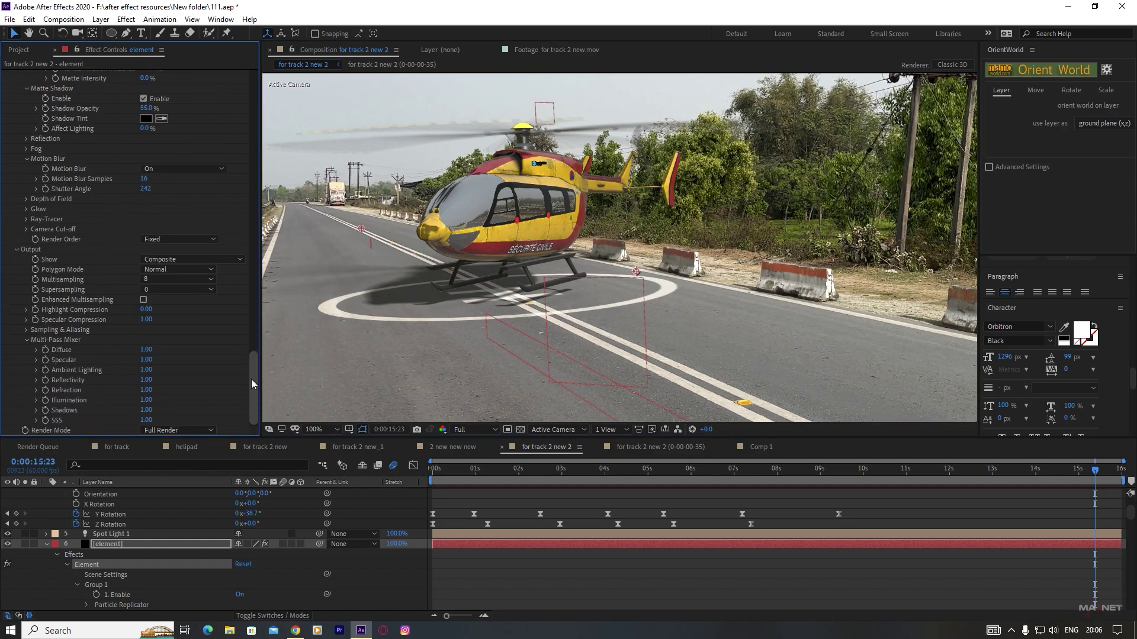
left_click(144, 300)
left_click(158, 280)
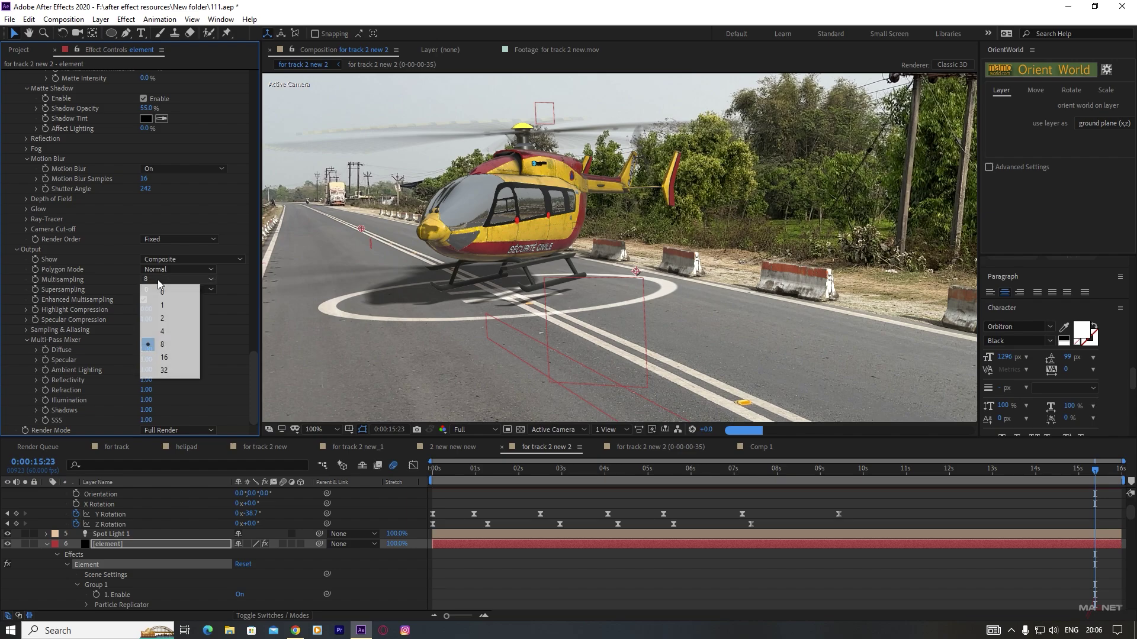
left_click(164, 358)
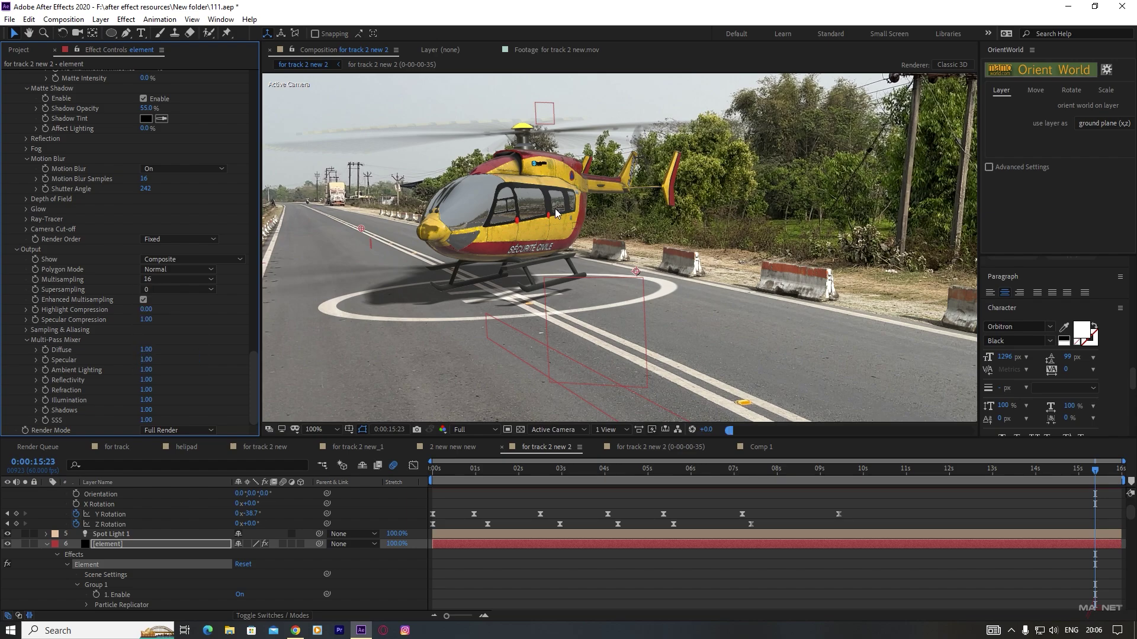